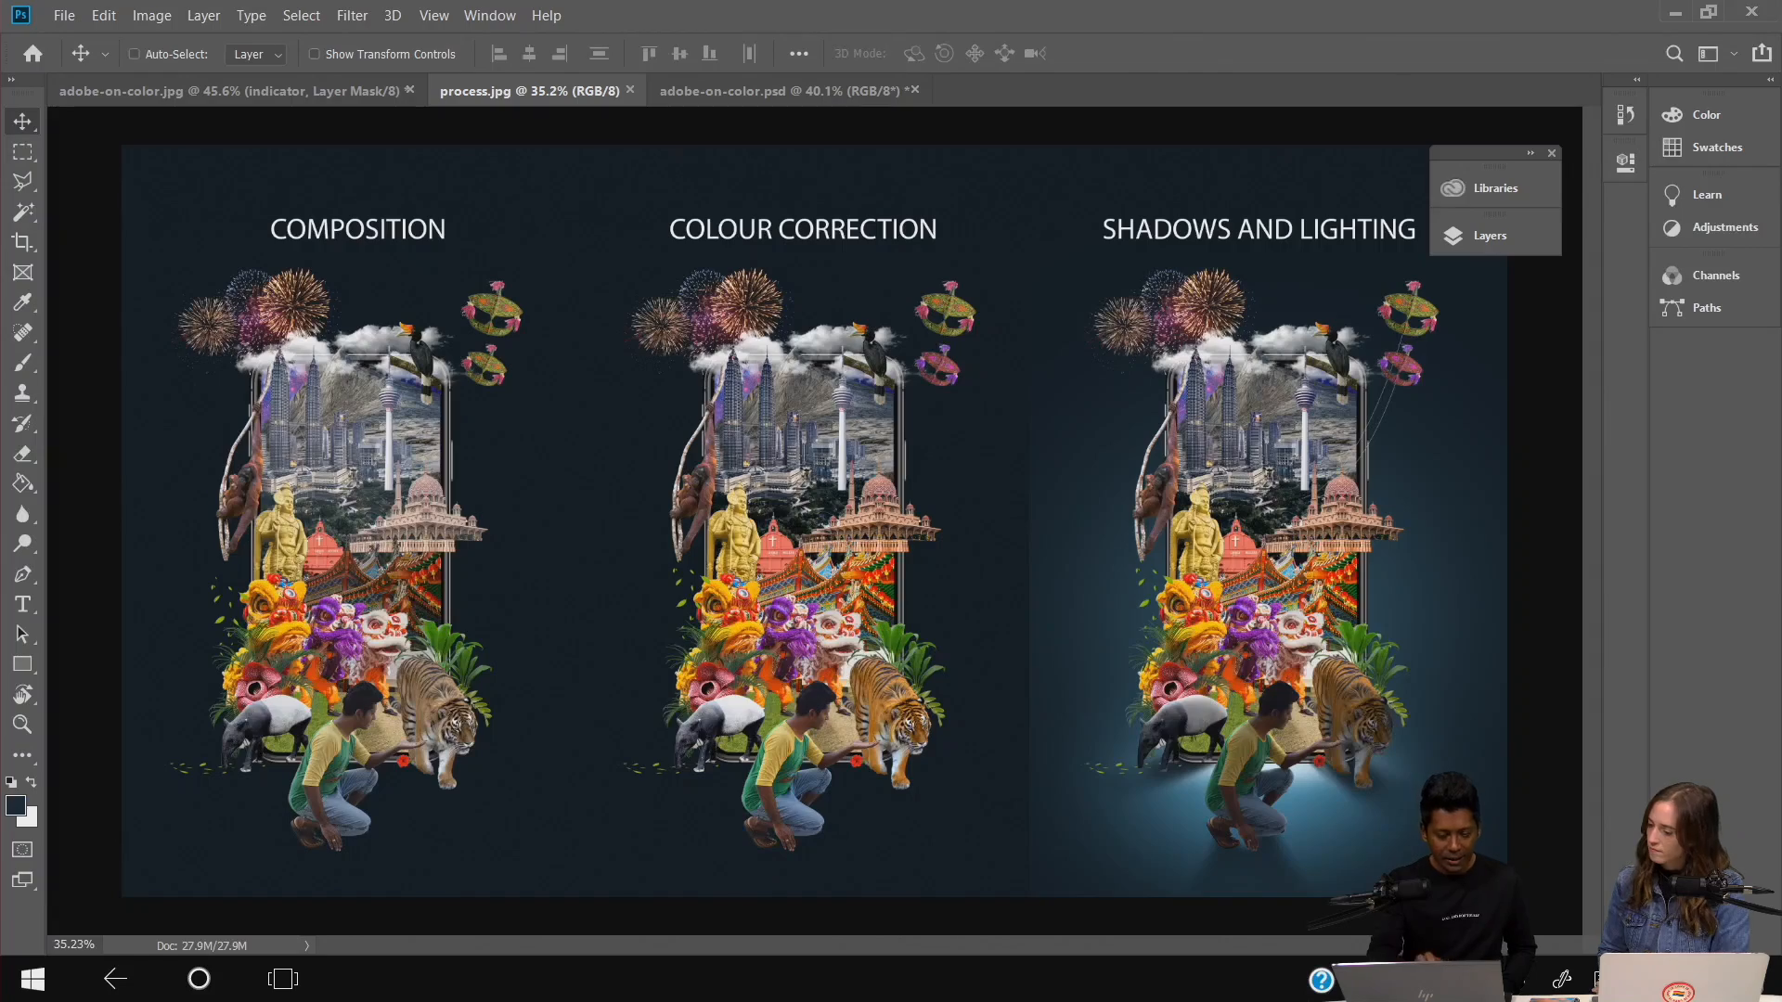
- Examine the composition, colour correction, and shadows and lighting versions of the artwork in process.jpg
scroll(824, 449, up, 5)
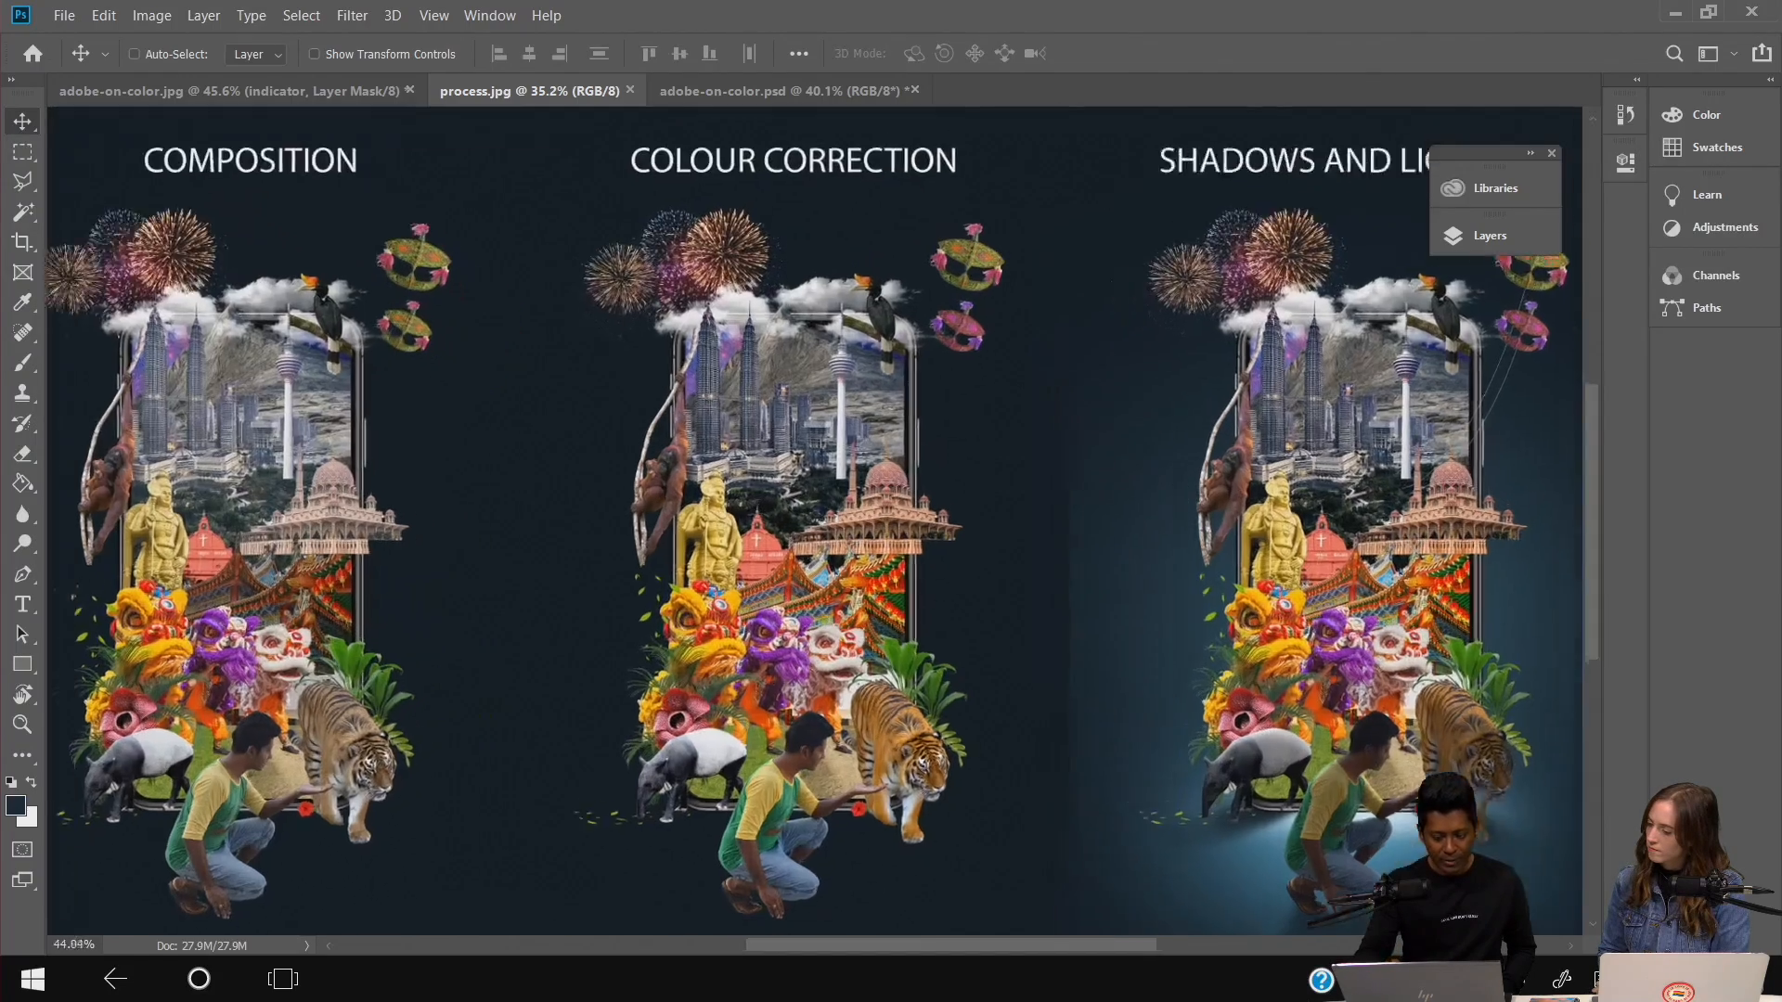
scroll(813, 519, left, 5)
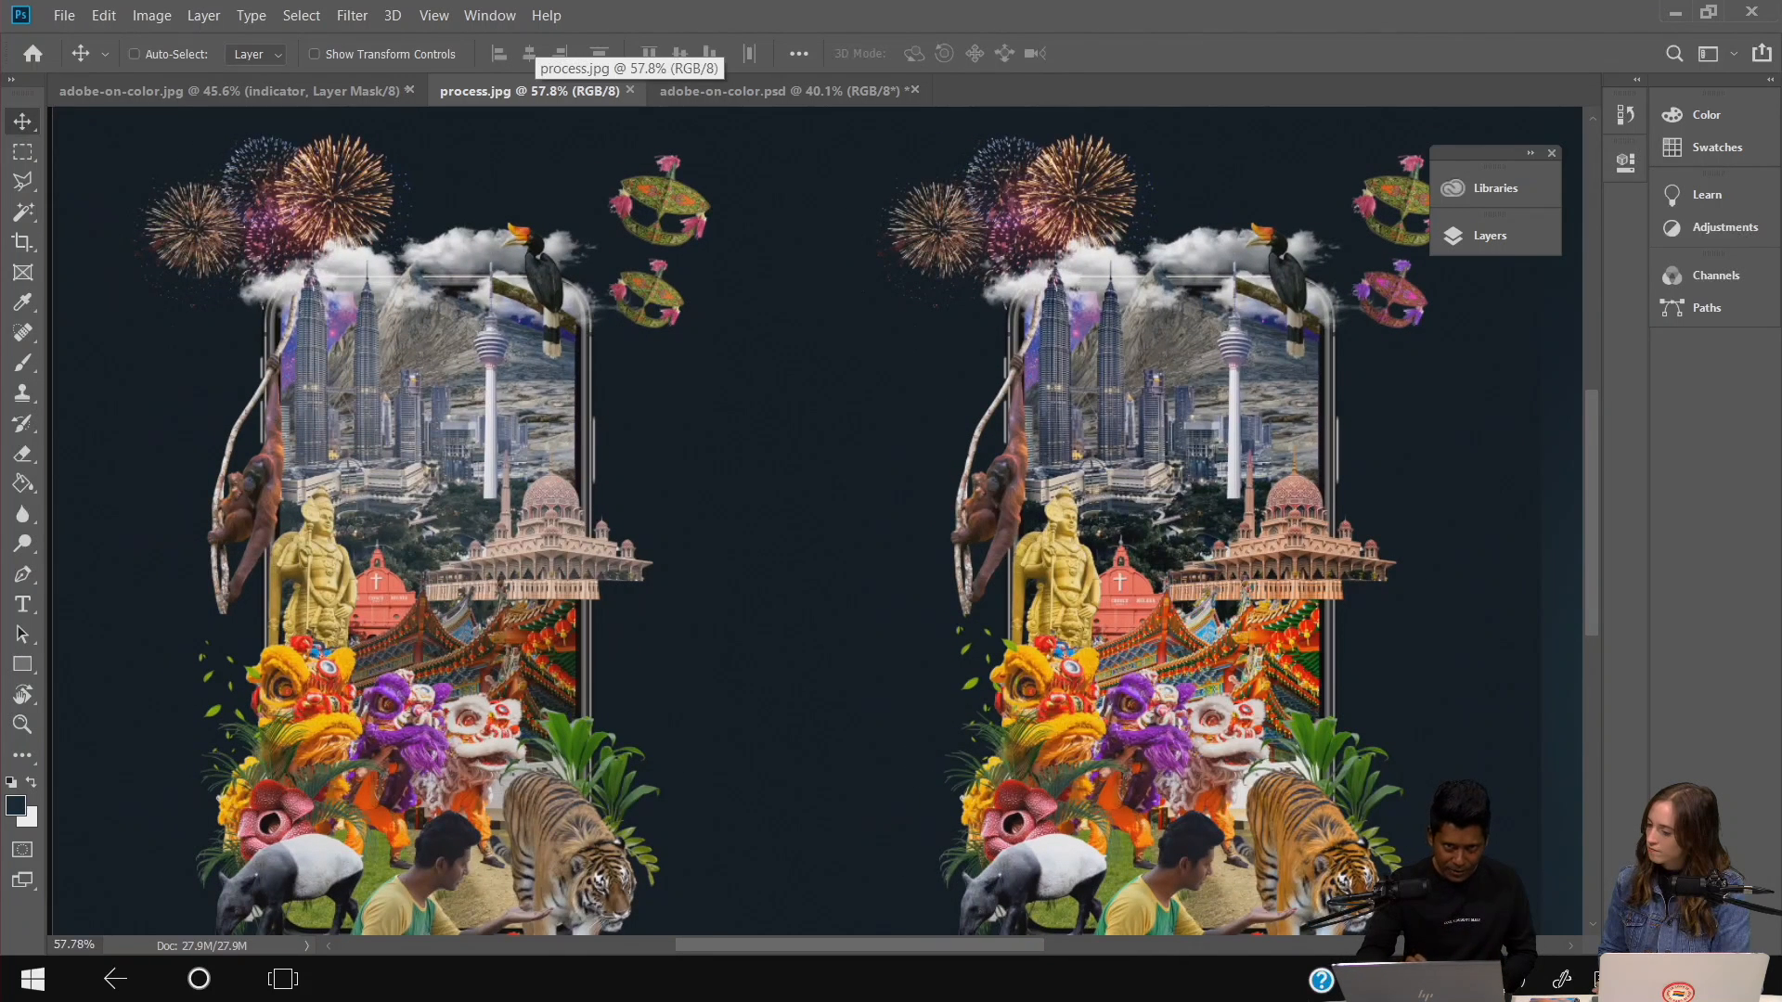
scroll(815, 520, right, 5)
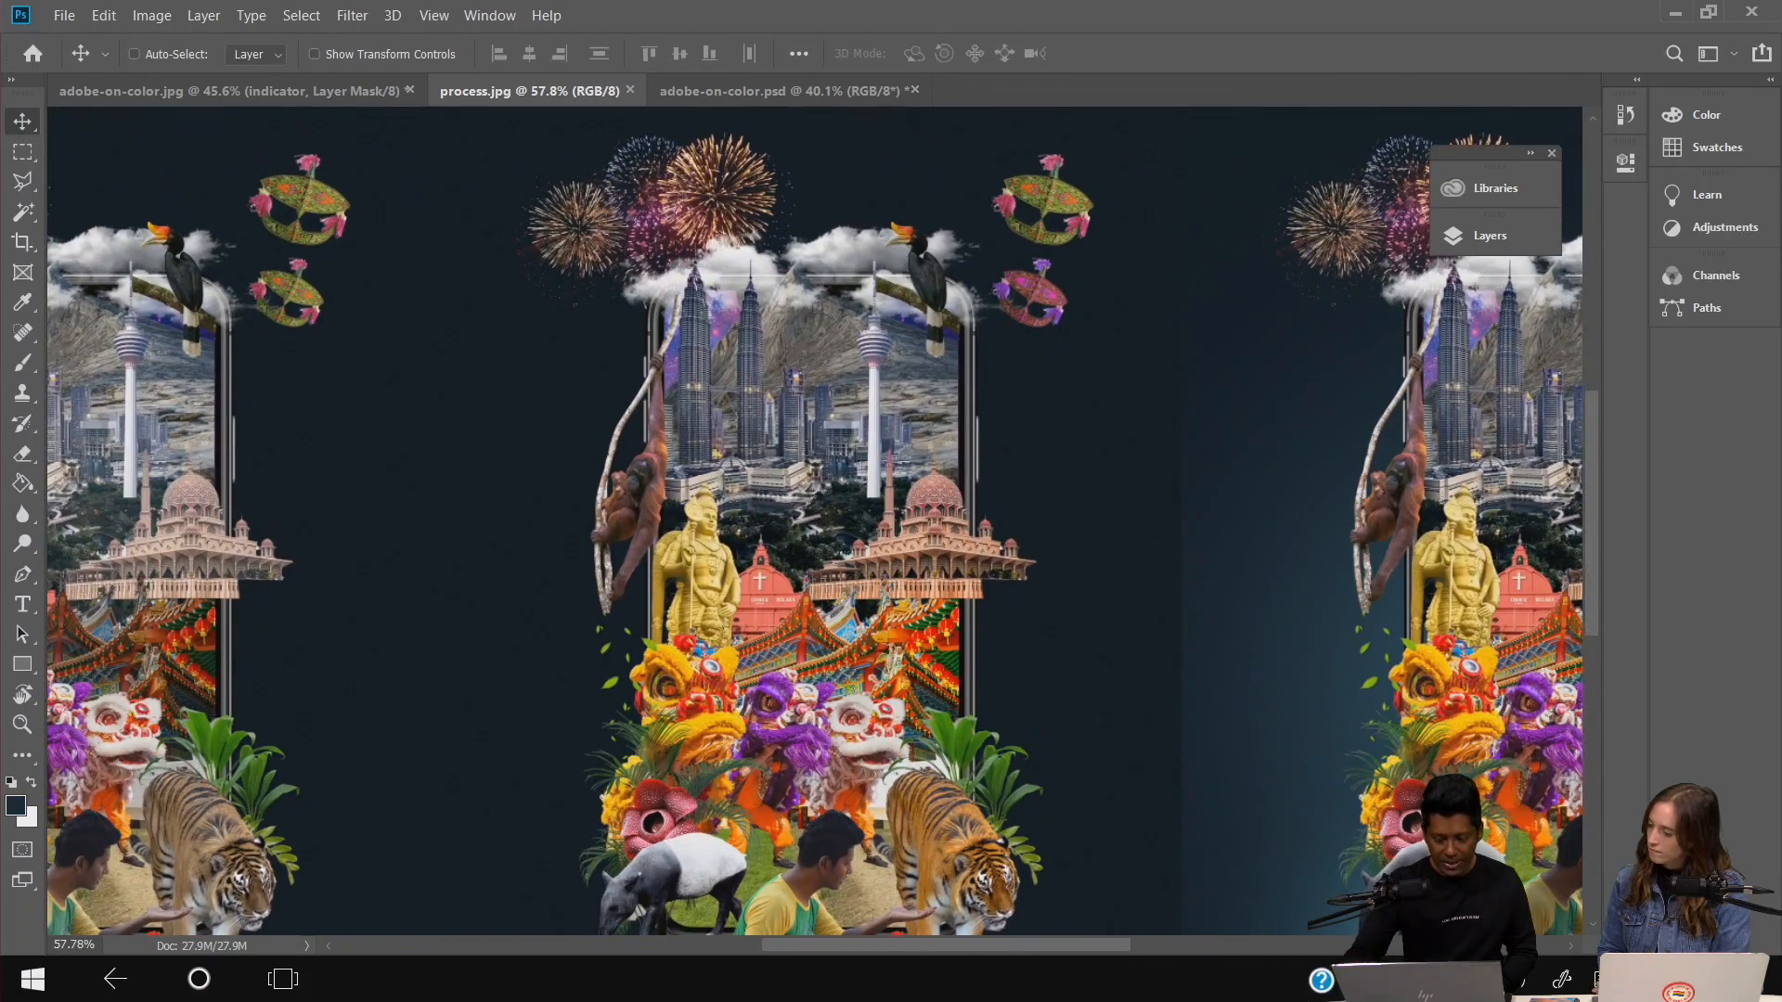
scroll(815, 520, right, 6)
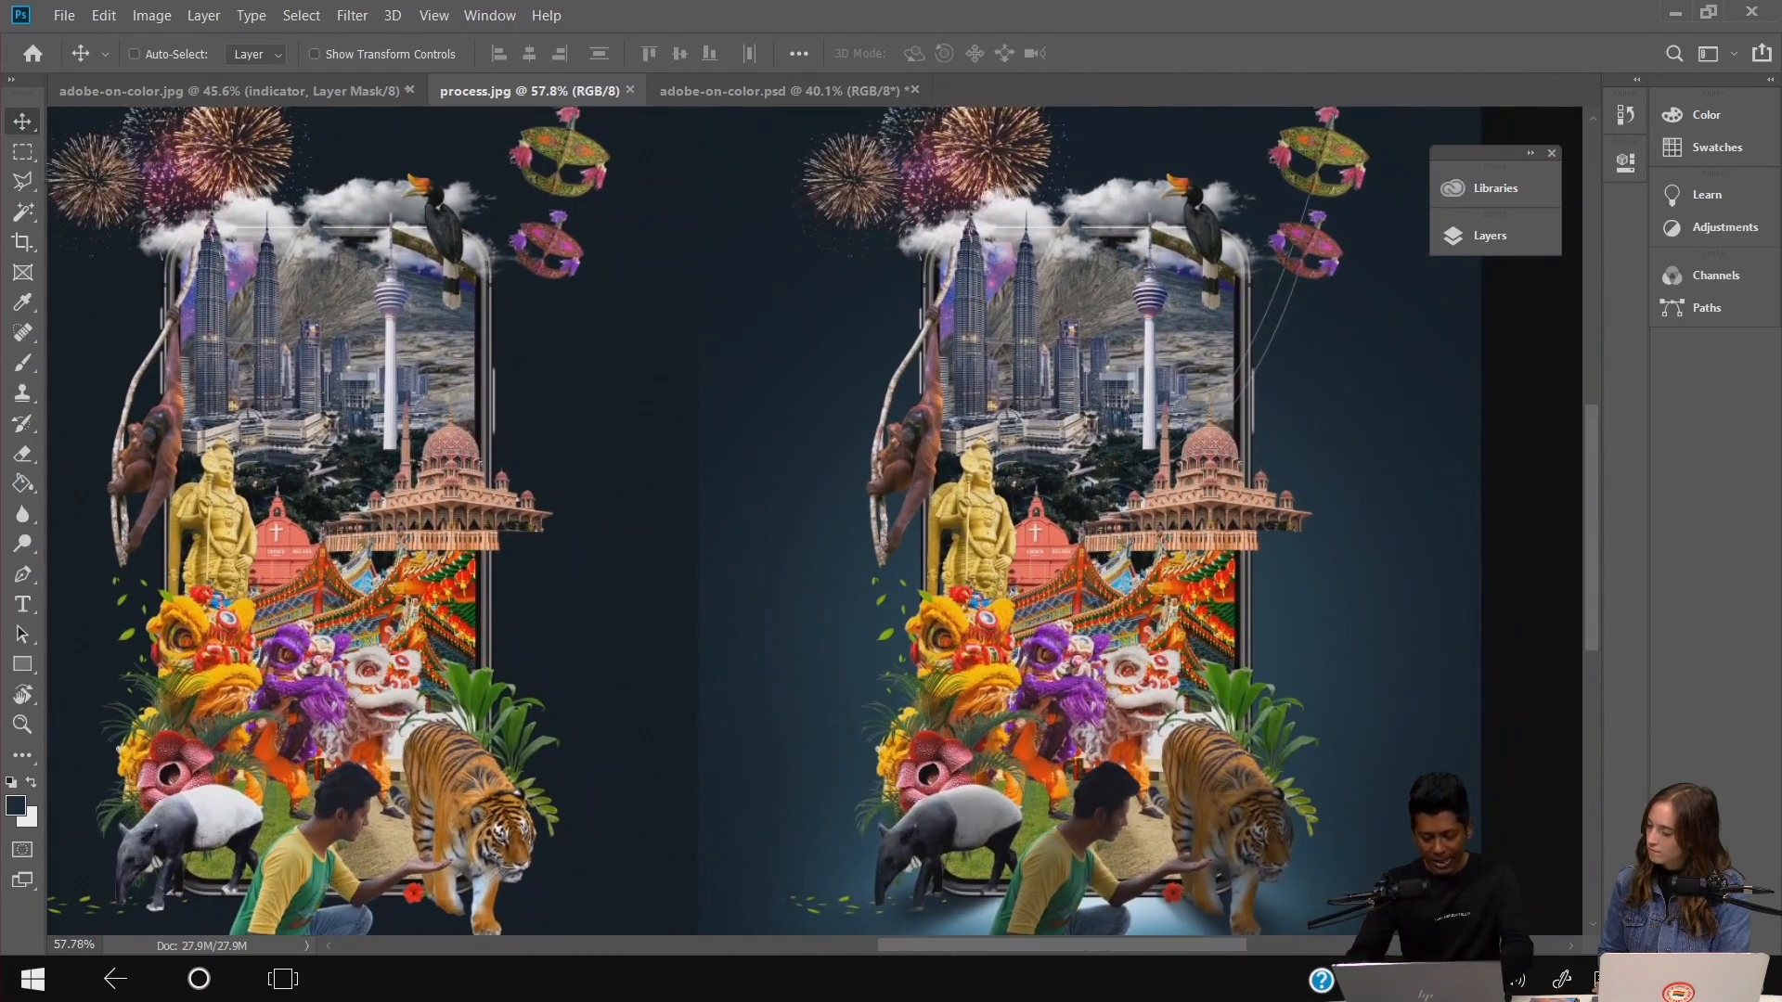
scroll(629, 516, down, 5)
scroll(965, 526, up, 1)
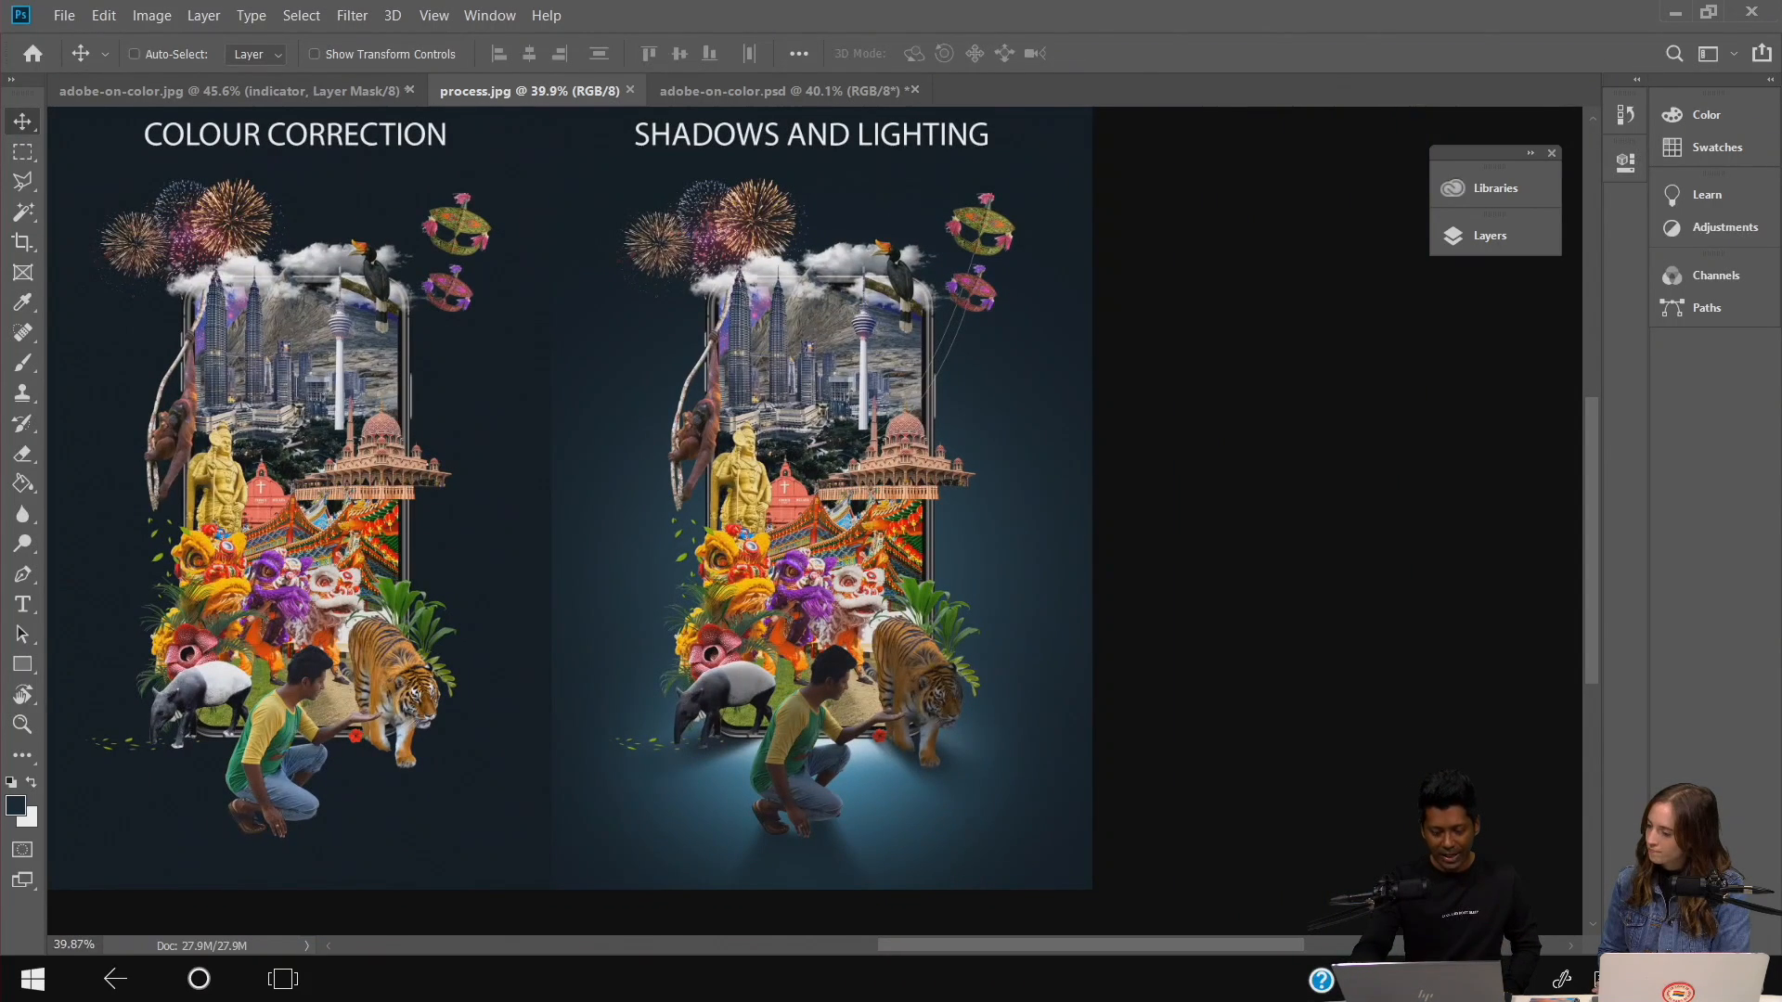
scroll(581, 529, left, 1)
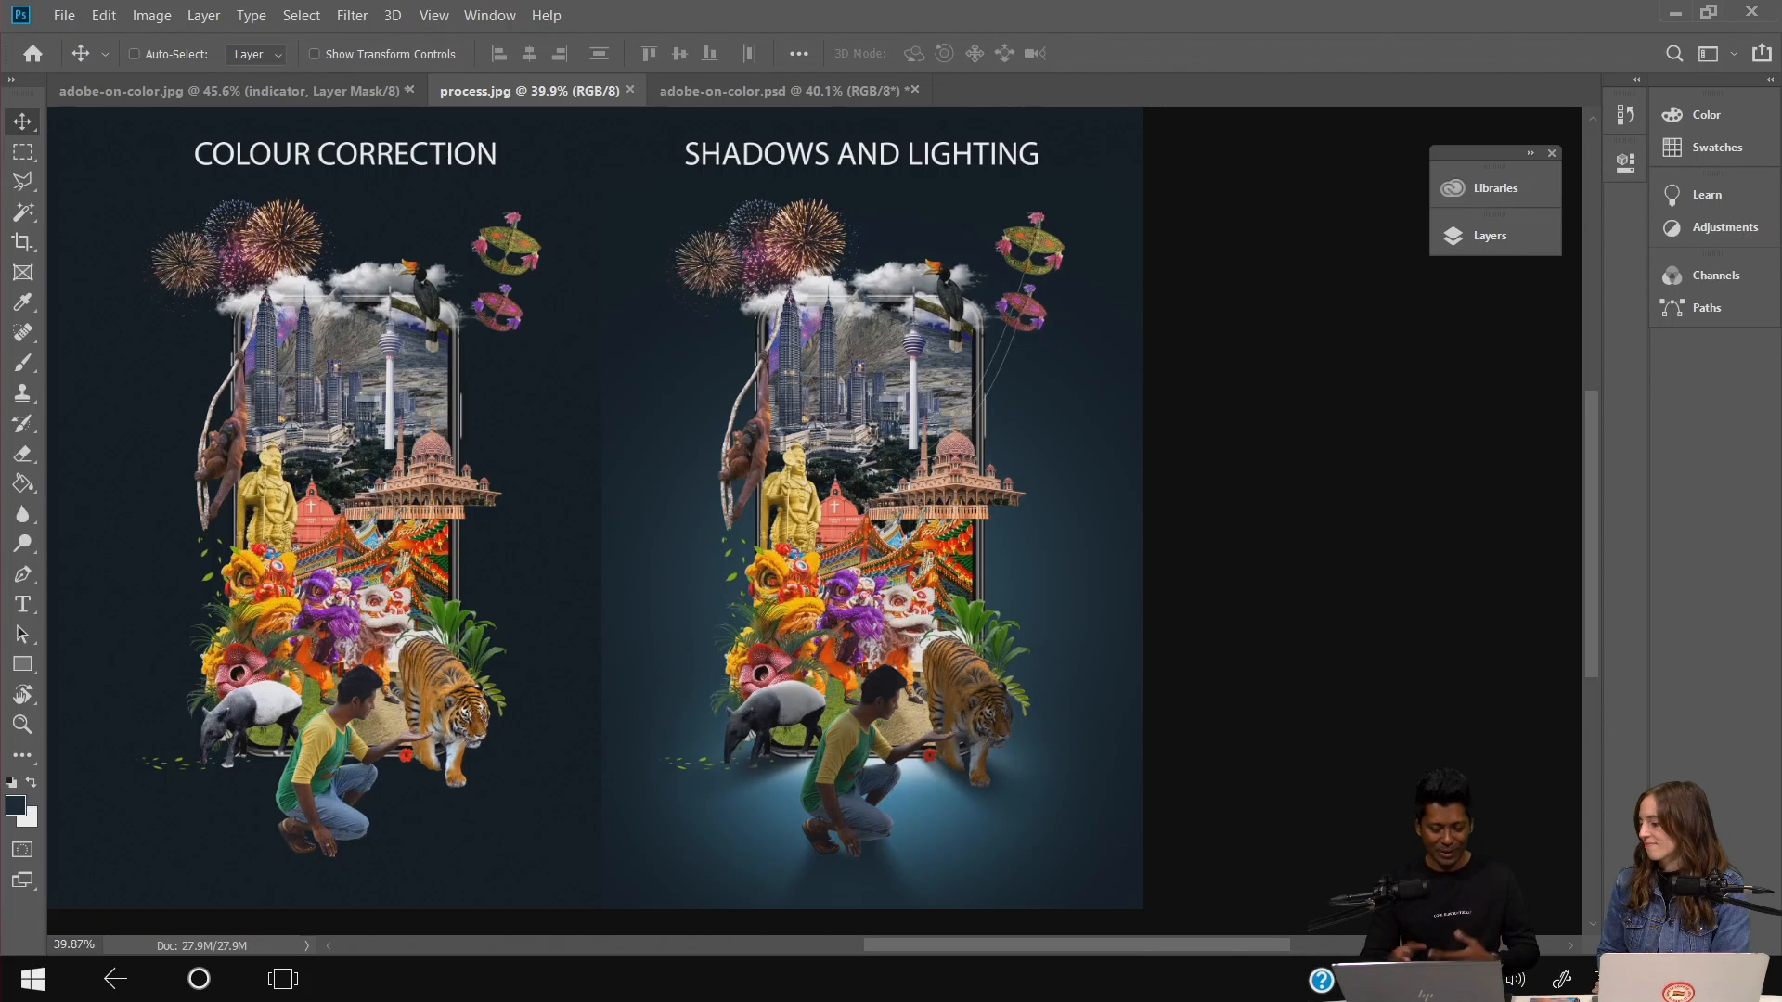
key(ctrl+0)
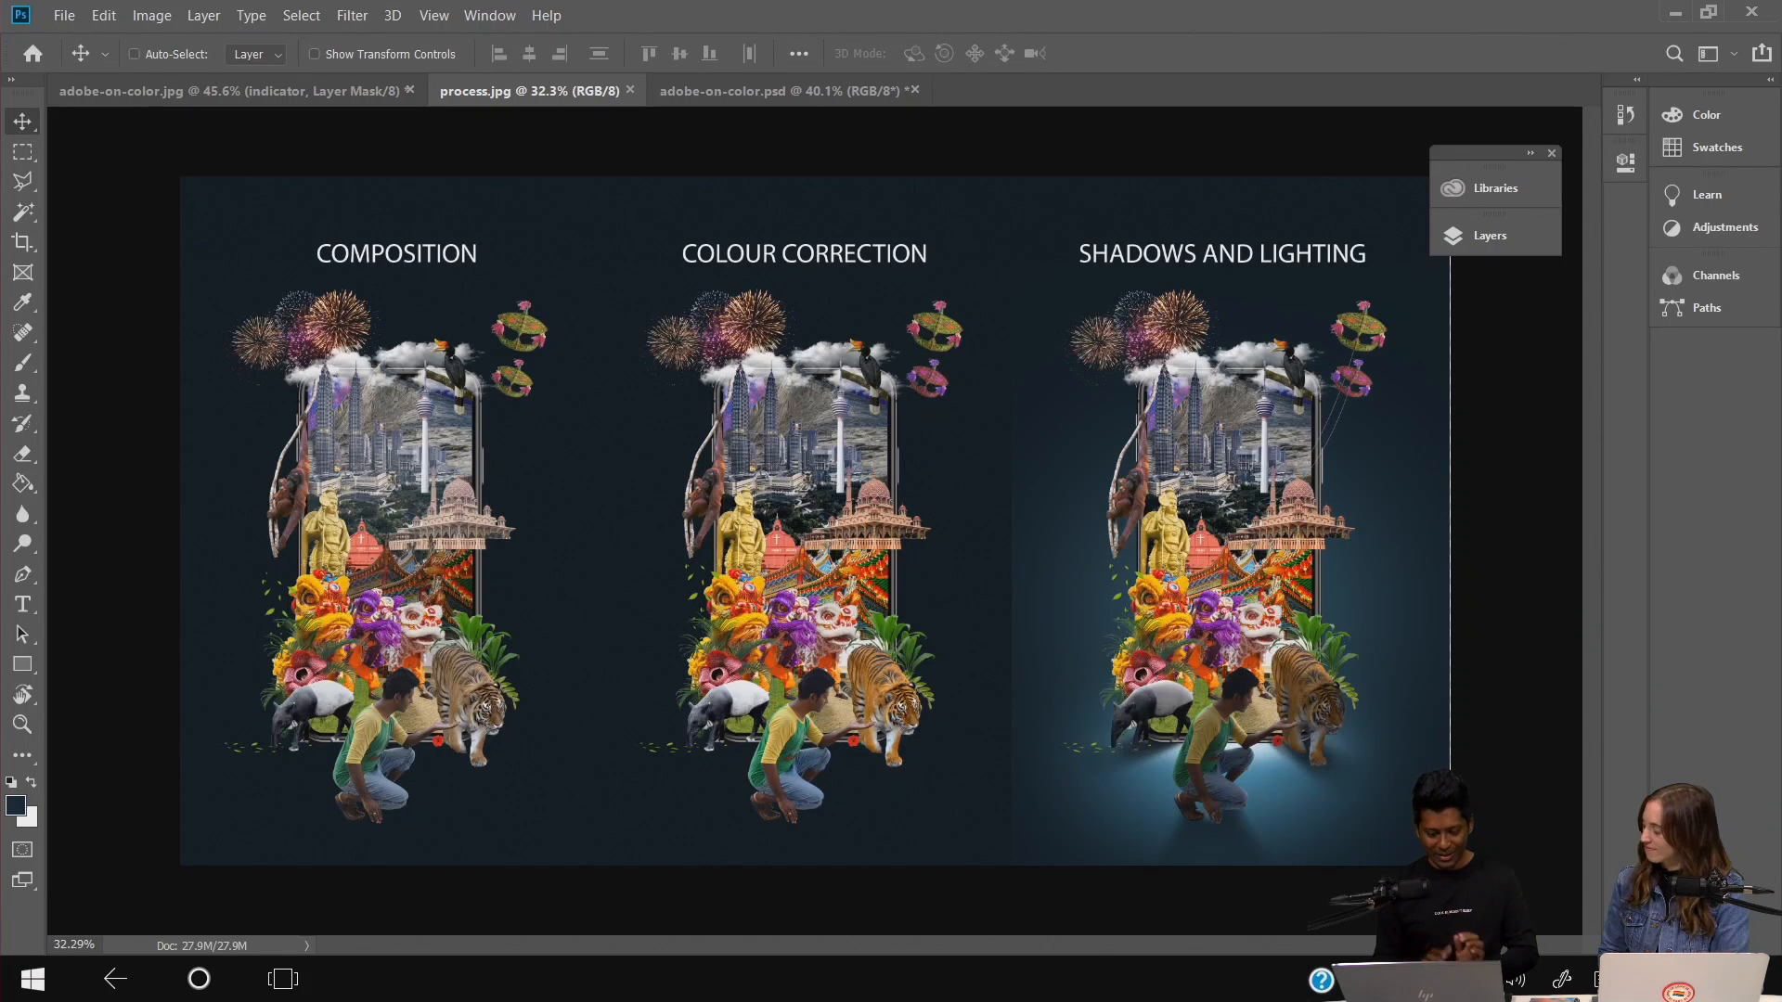
- Create a new 2000 x 3000 px document at 72 ppi in RGB Color with white background contents
click(64, 16)
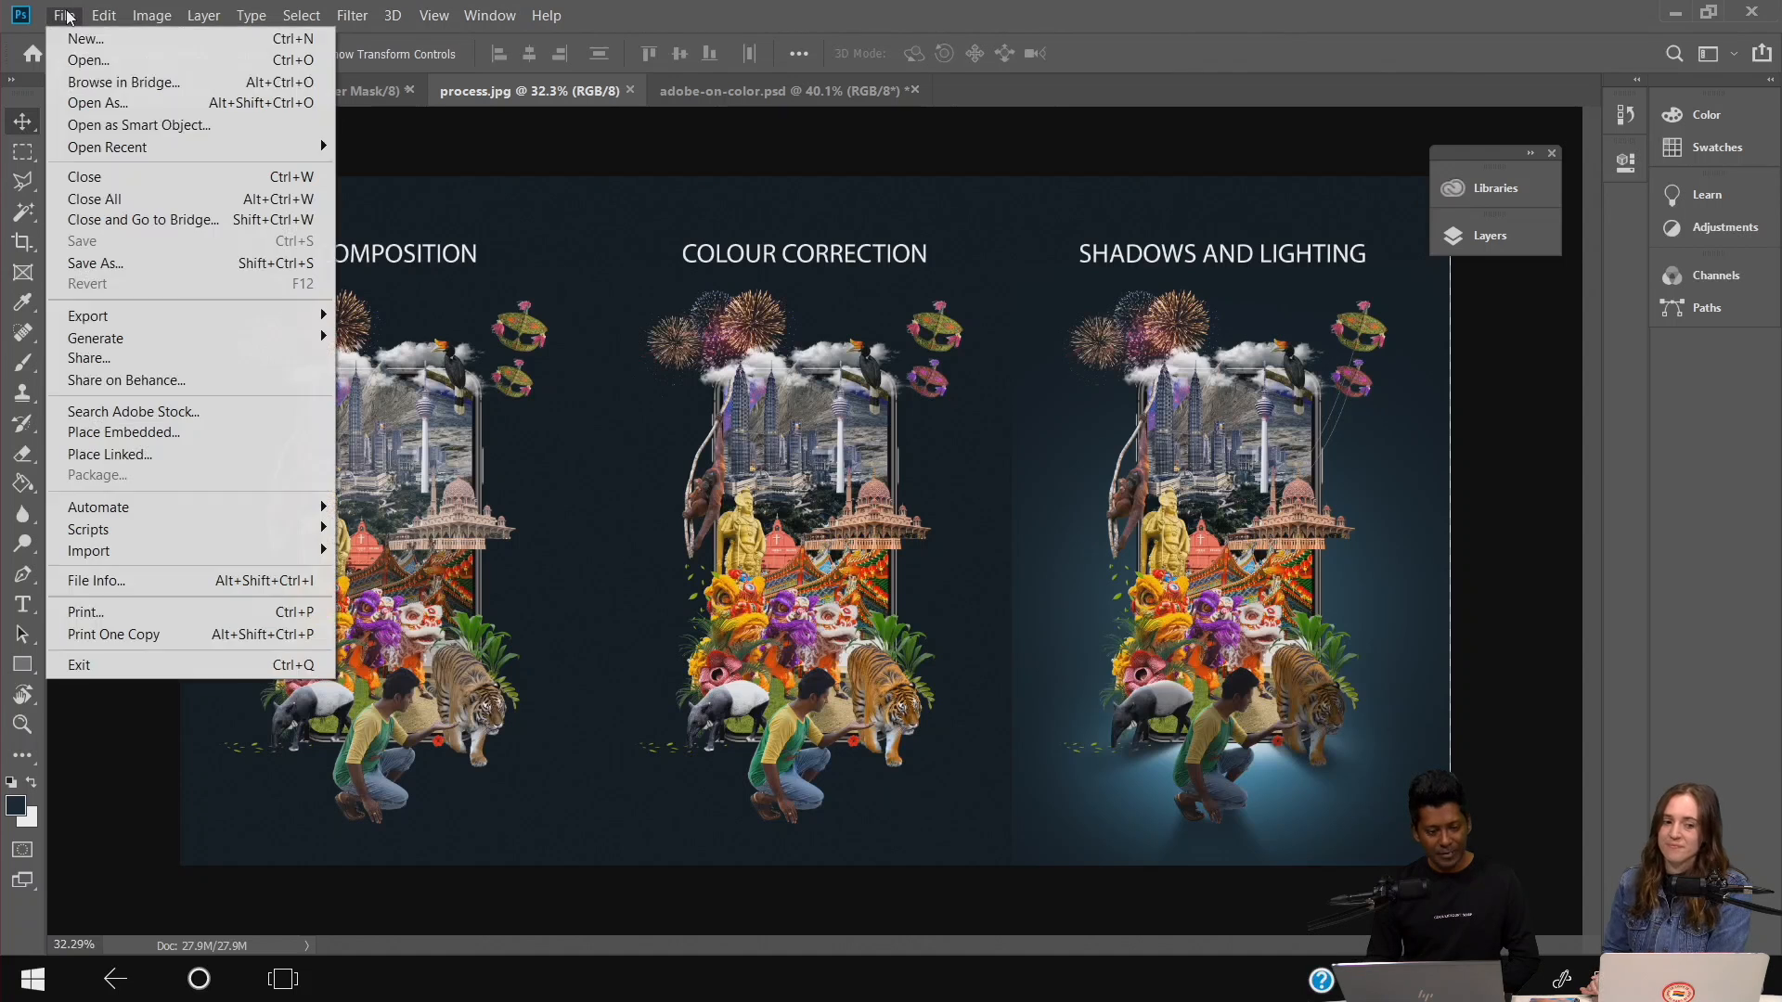
click(78, 38)
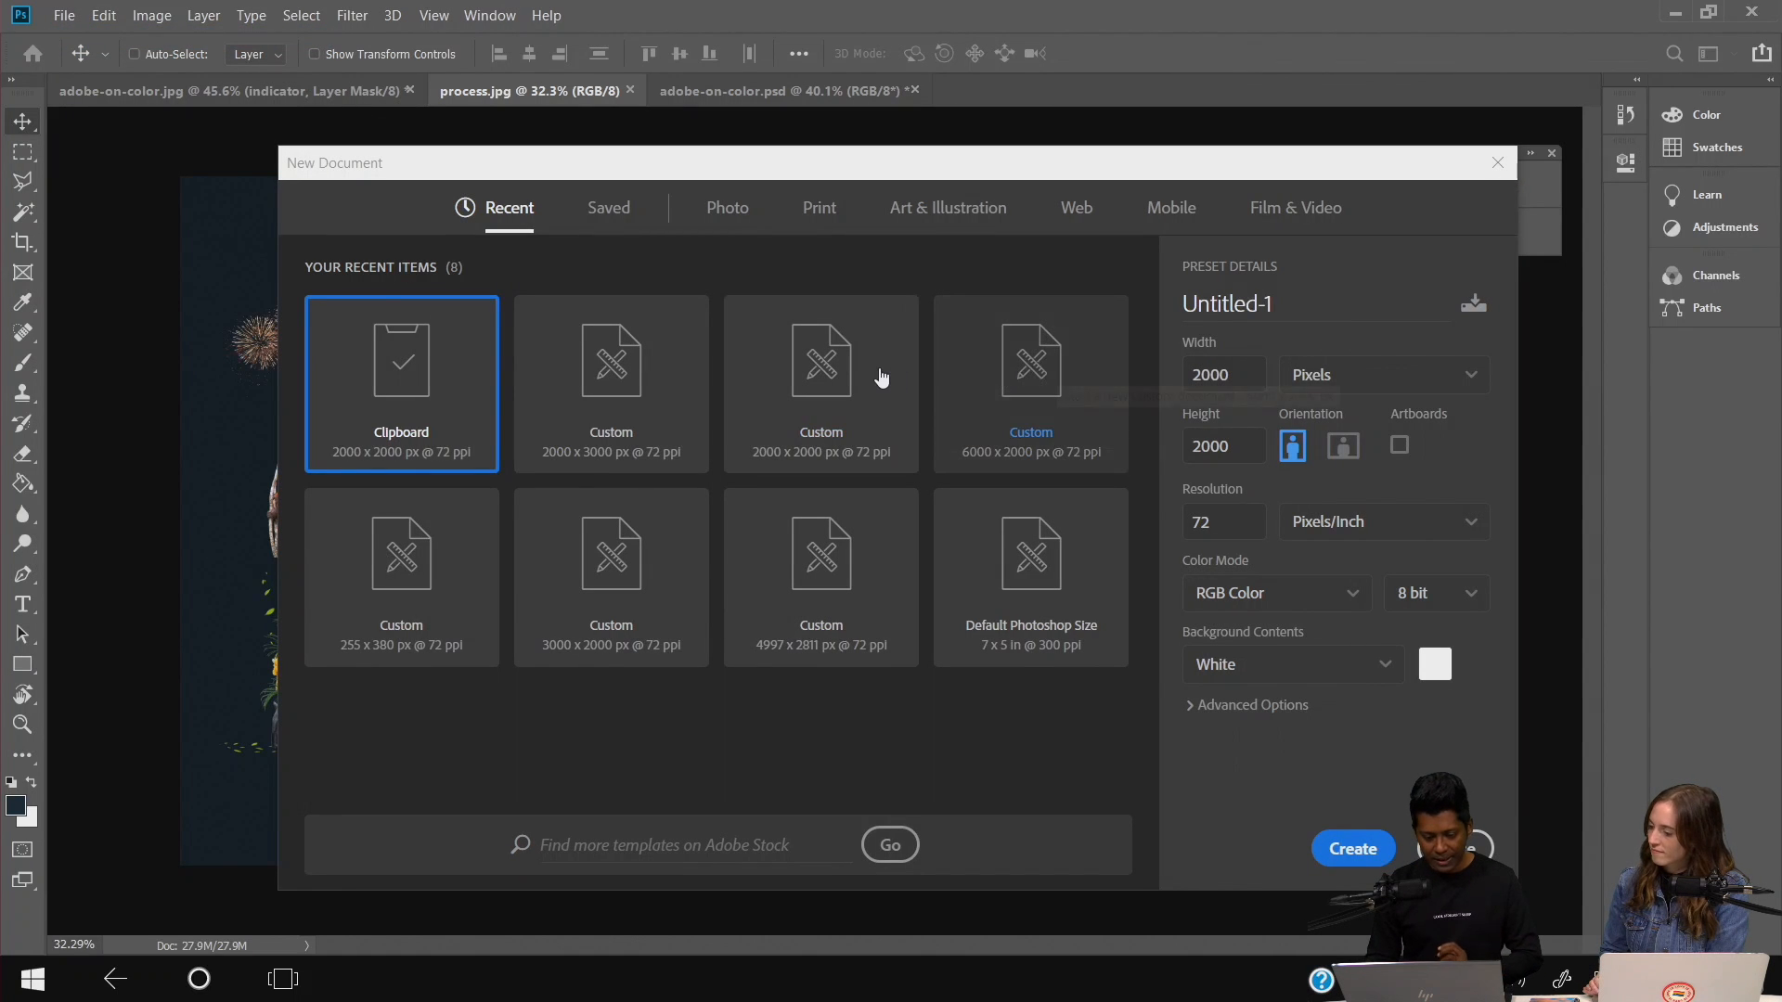
click(594, 384)
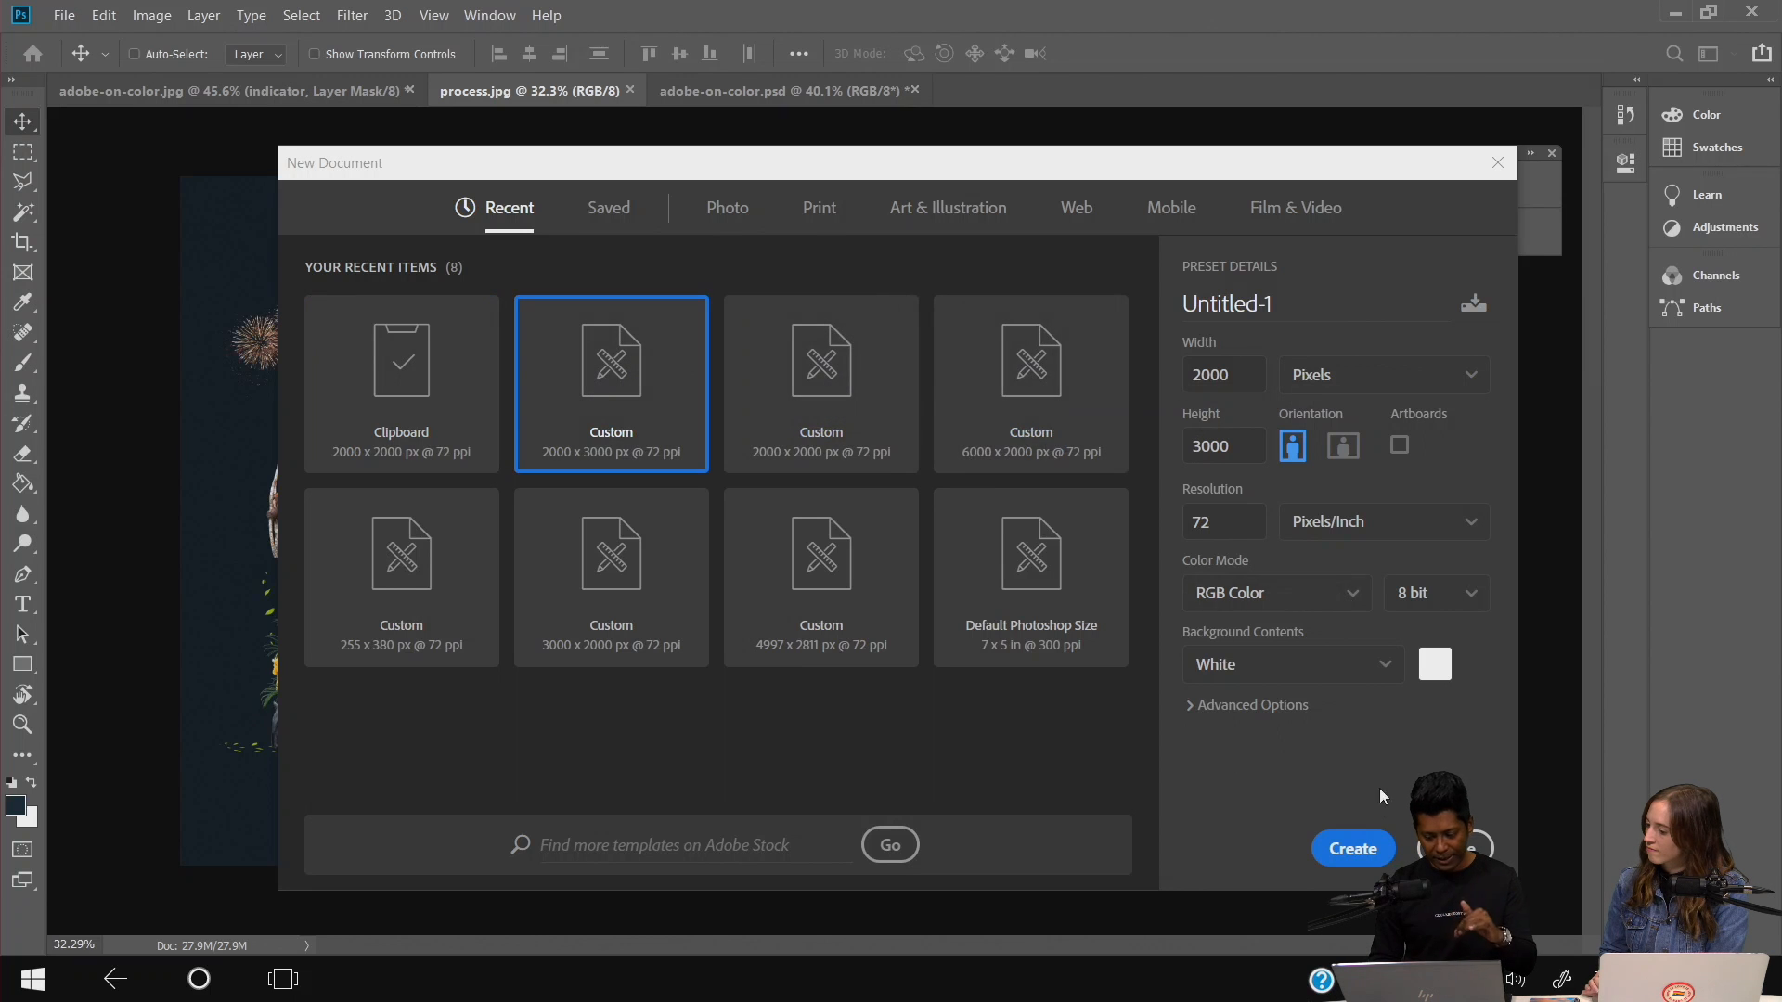
click(1355, 849)
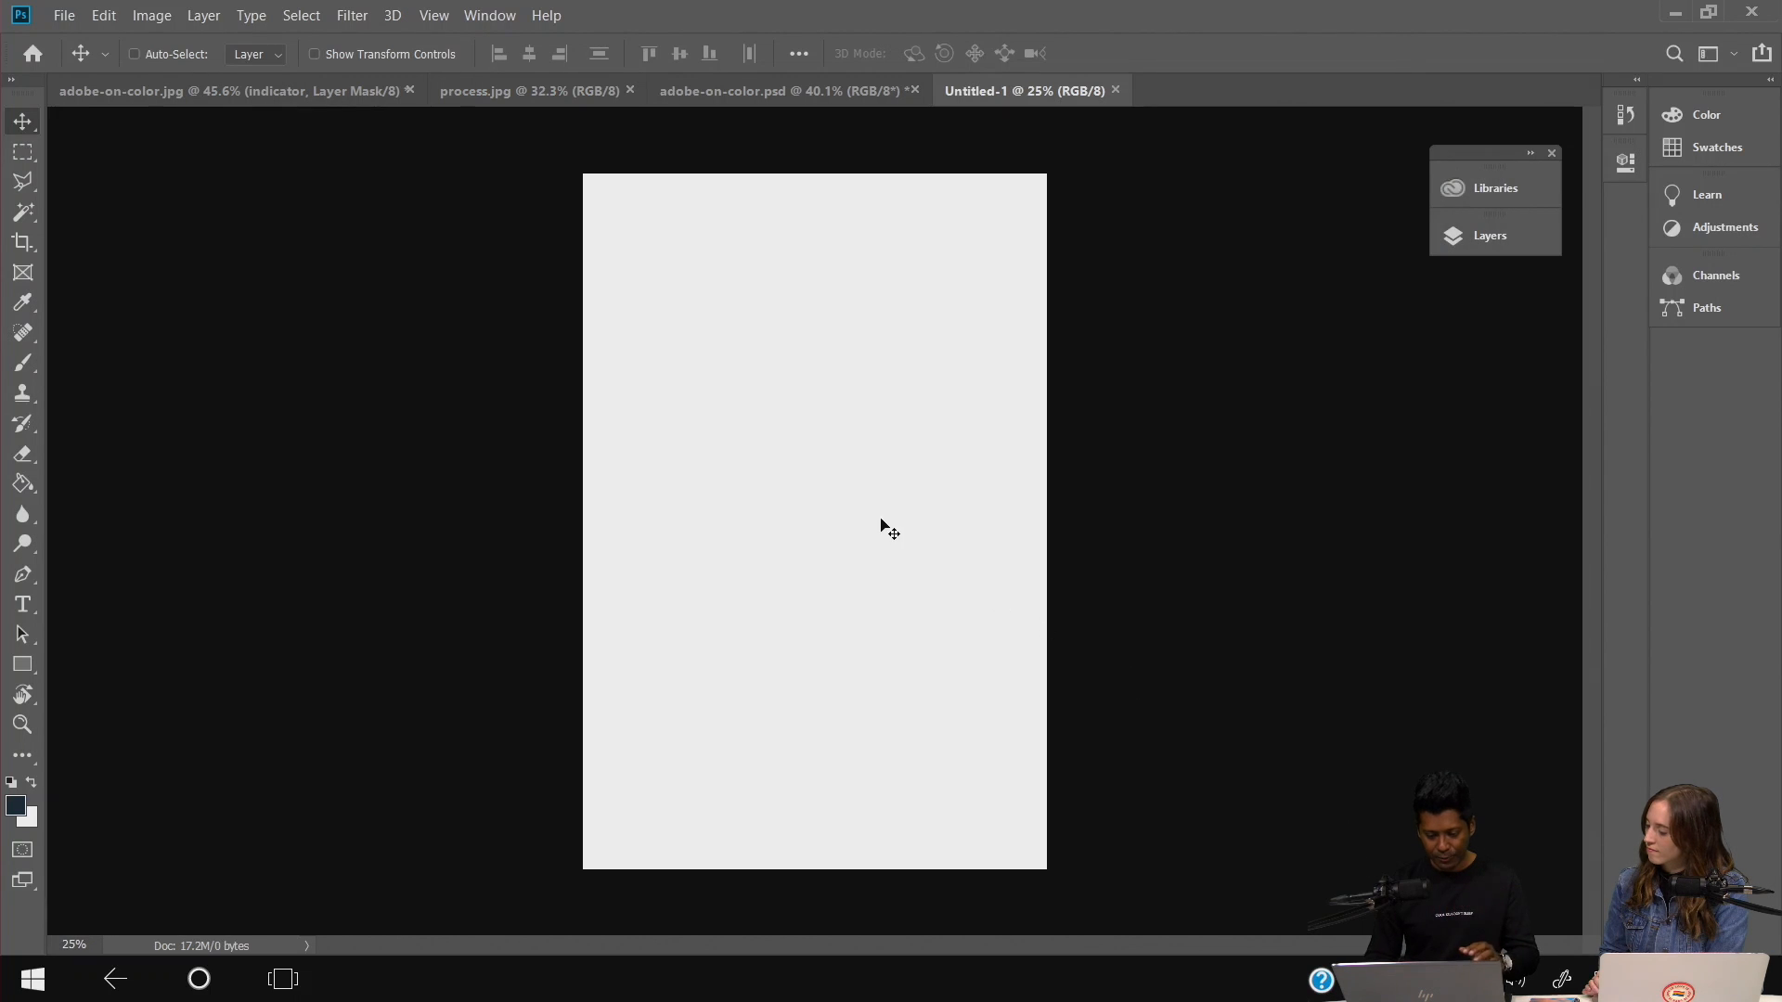
- Float the Adobe On Colour library beside the blank canvas and show the layer list with a taller display area
click(1467, 228)
click(1483, 183)
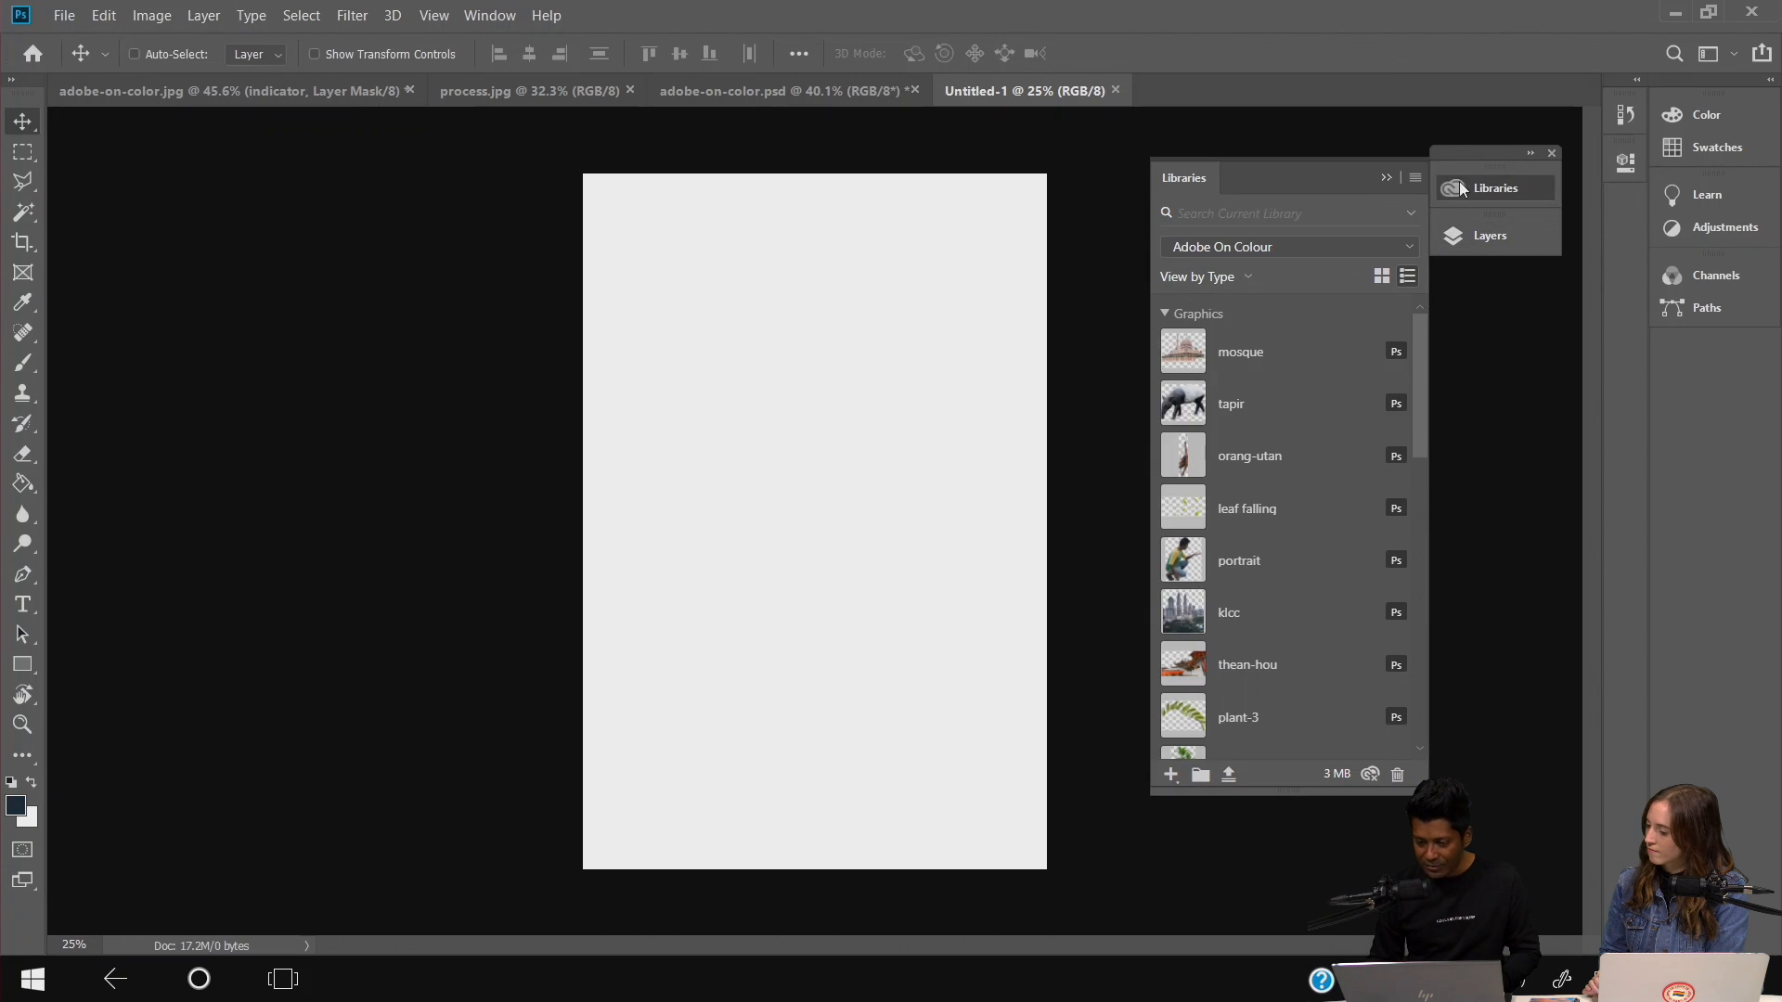
drag(1189, 180, 240, 199)
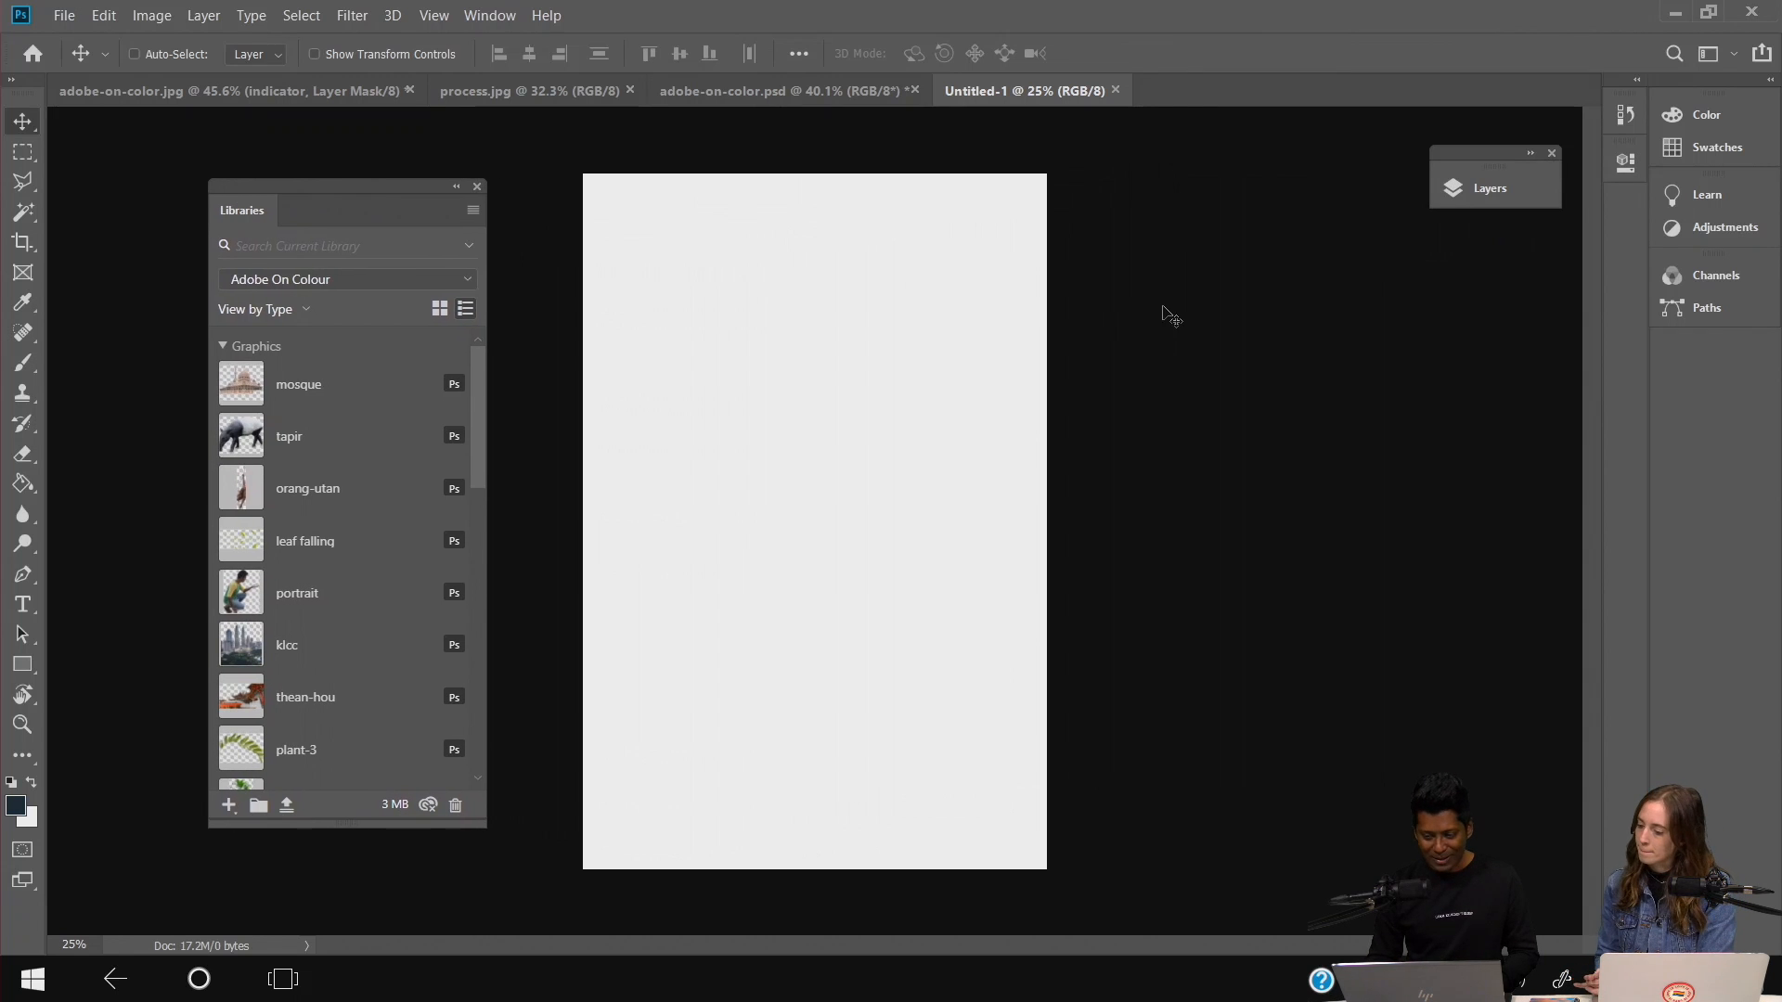
click(1482, 188)
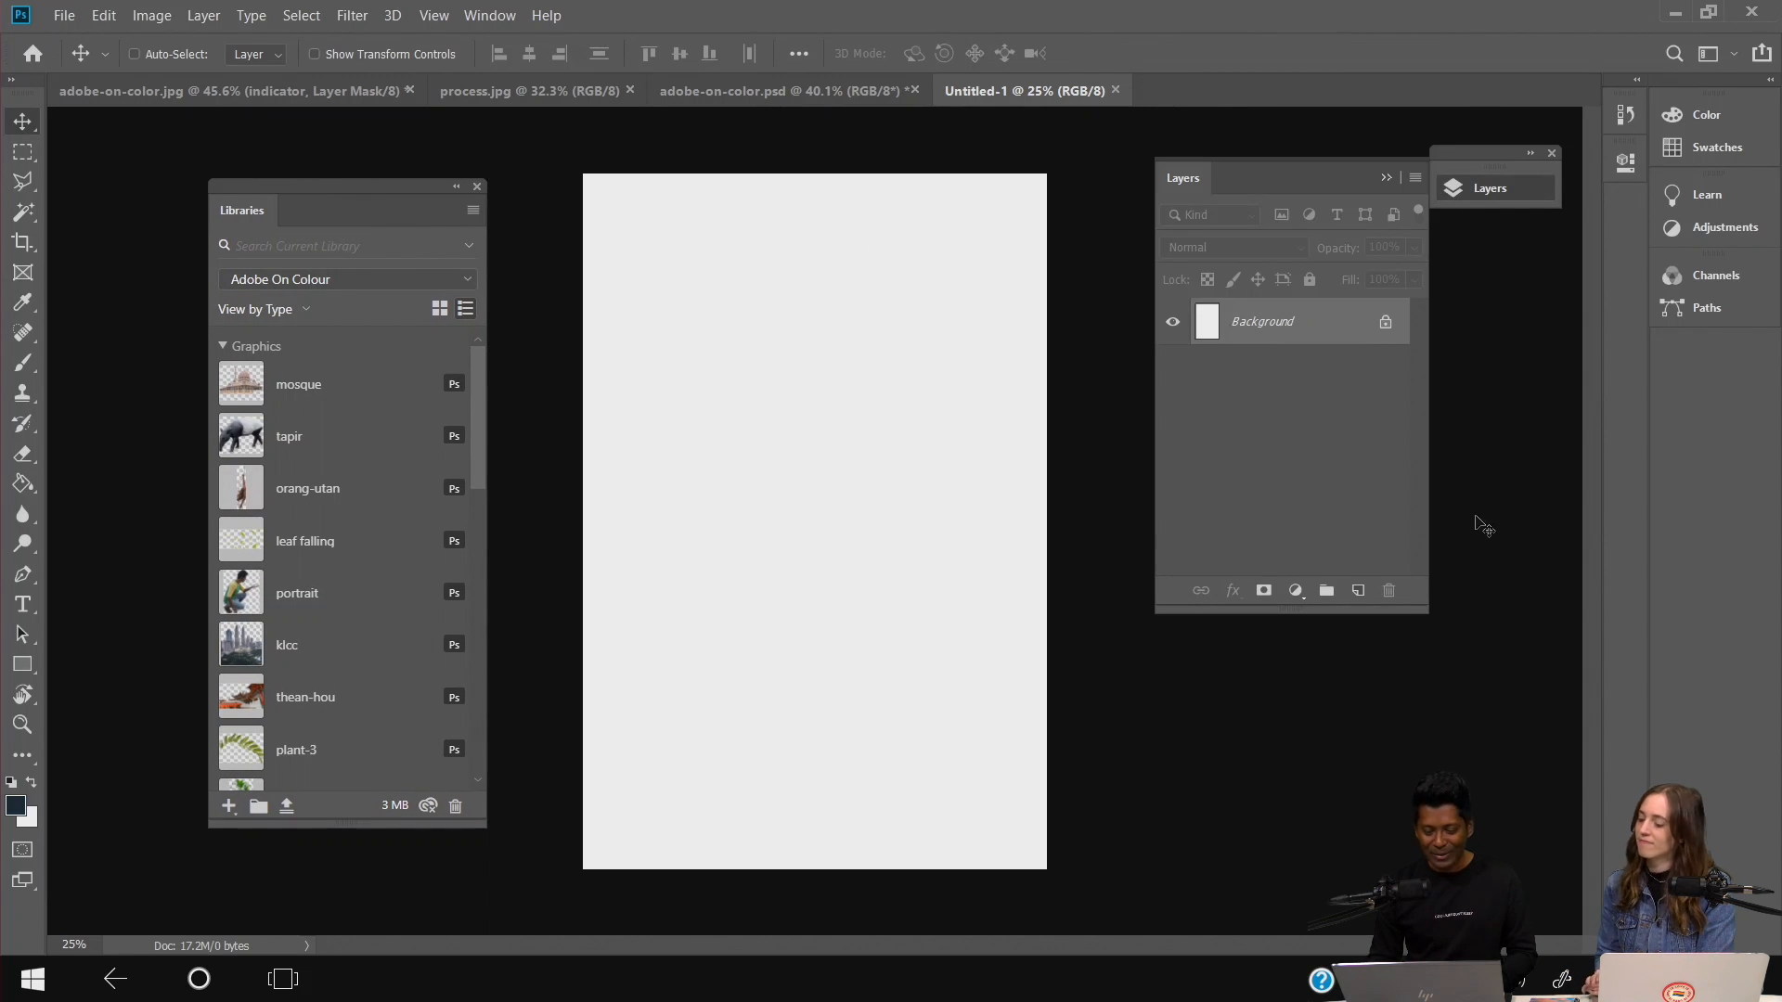
drag(1388, 612, 1380, 738)
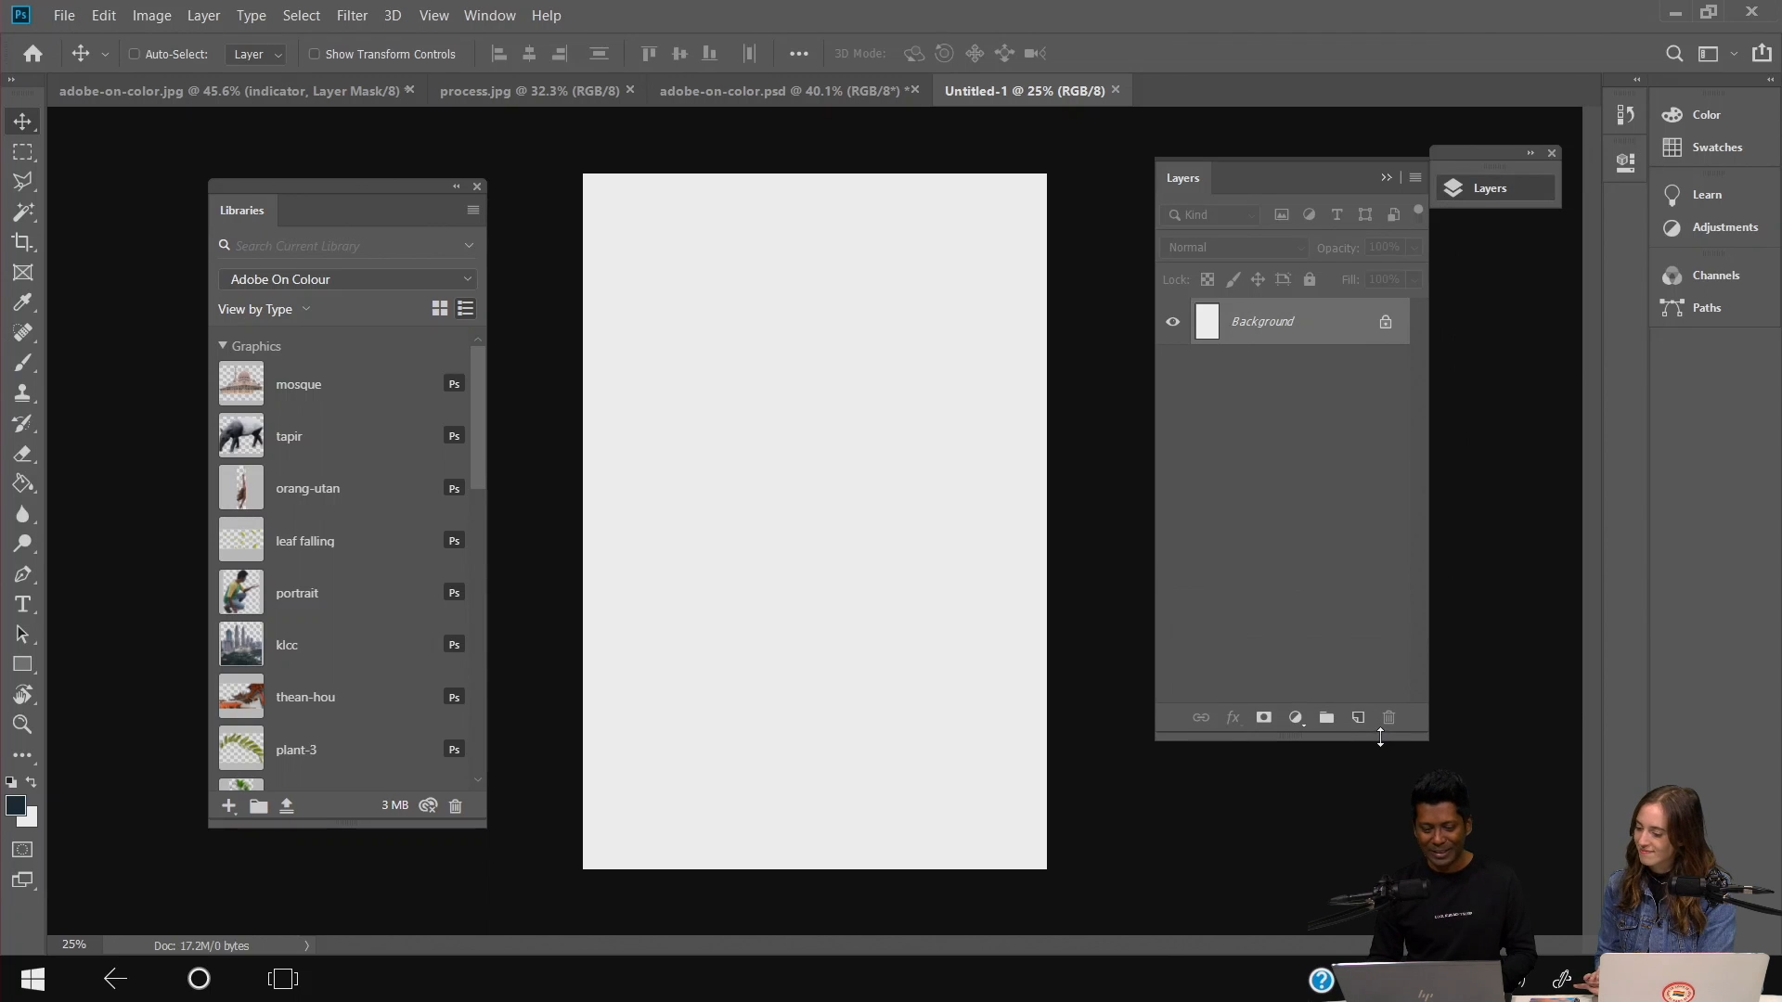
- Fill the Background layer with the dark blue foreground colour using the Paint Bucket, and return to the Move tool
click(28, 484)
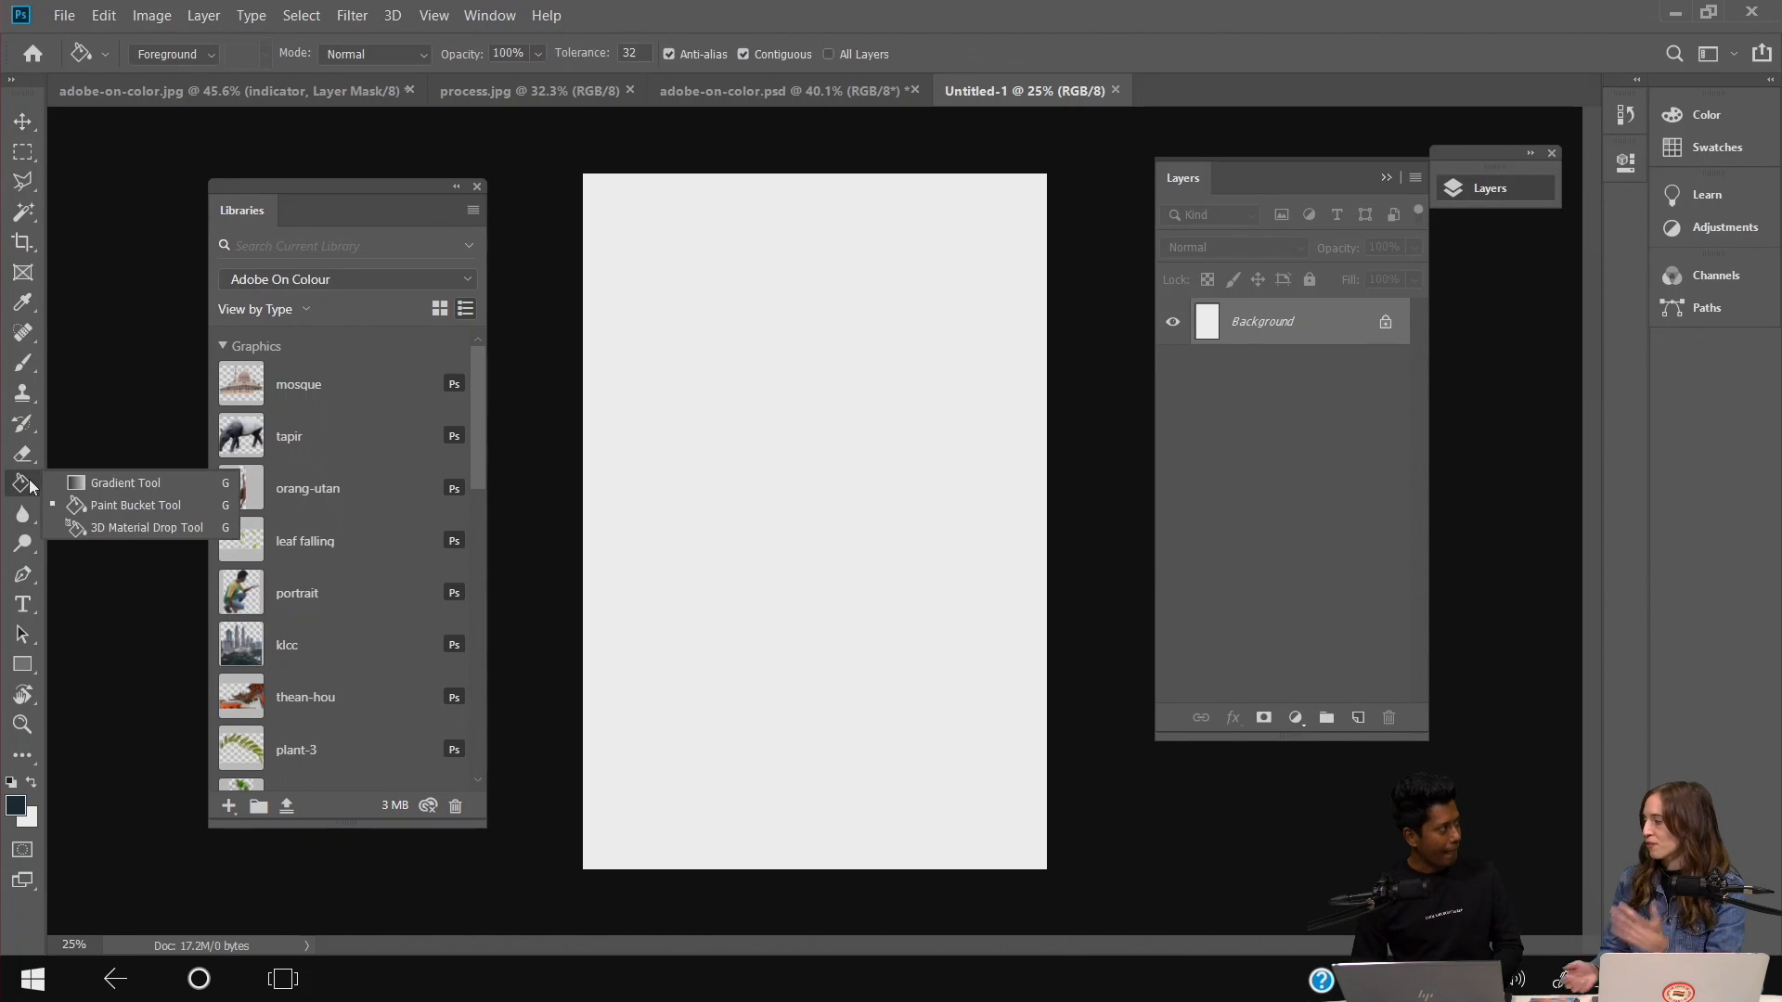
click(743, 535)
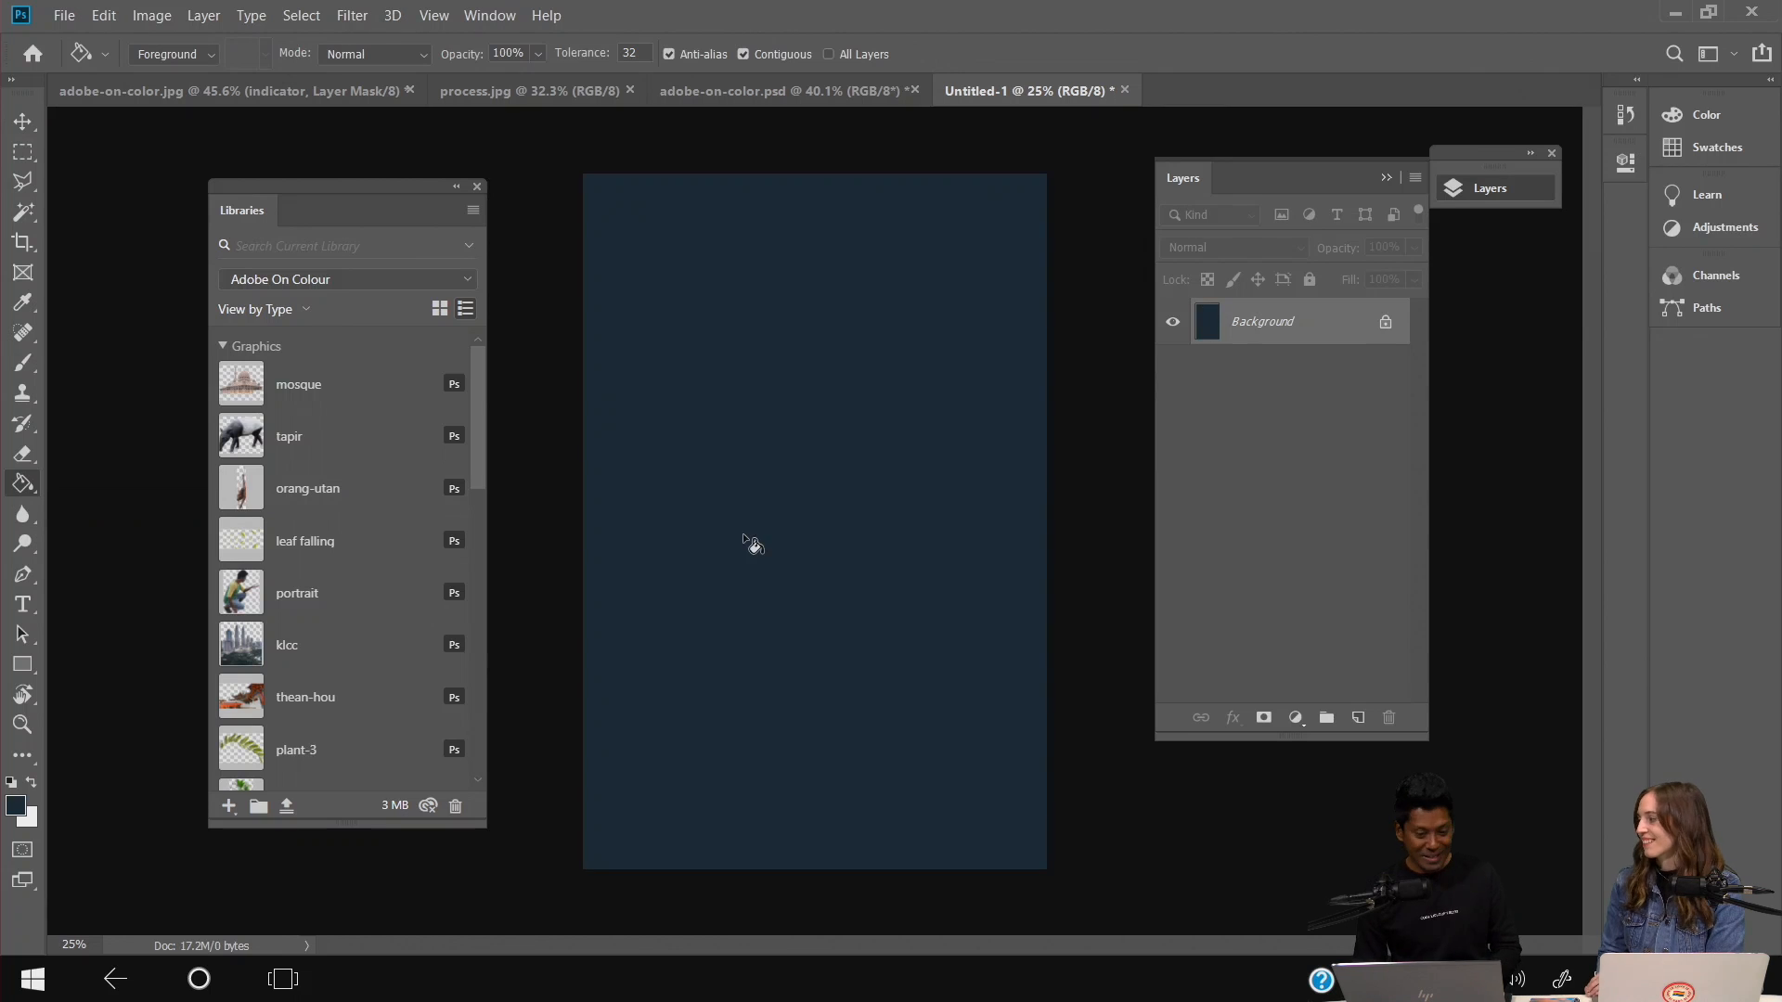
click(23, 122)
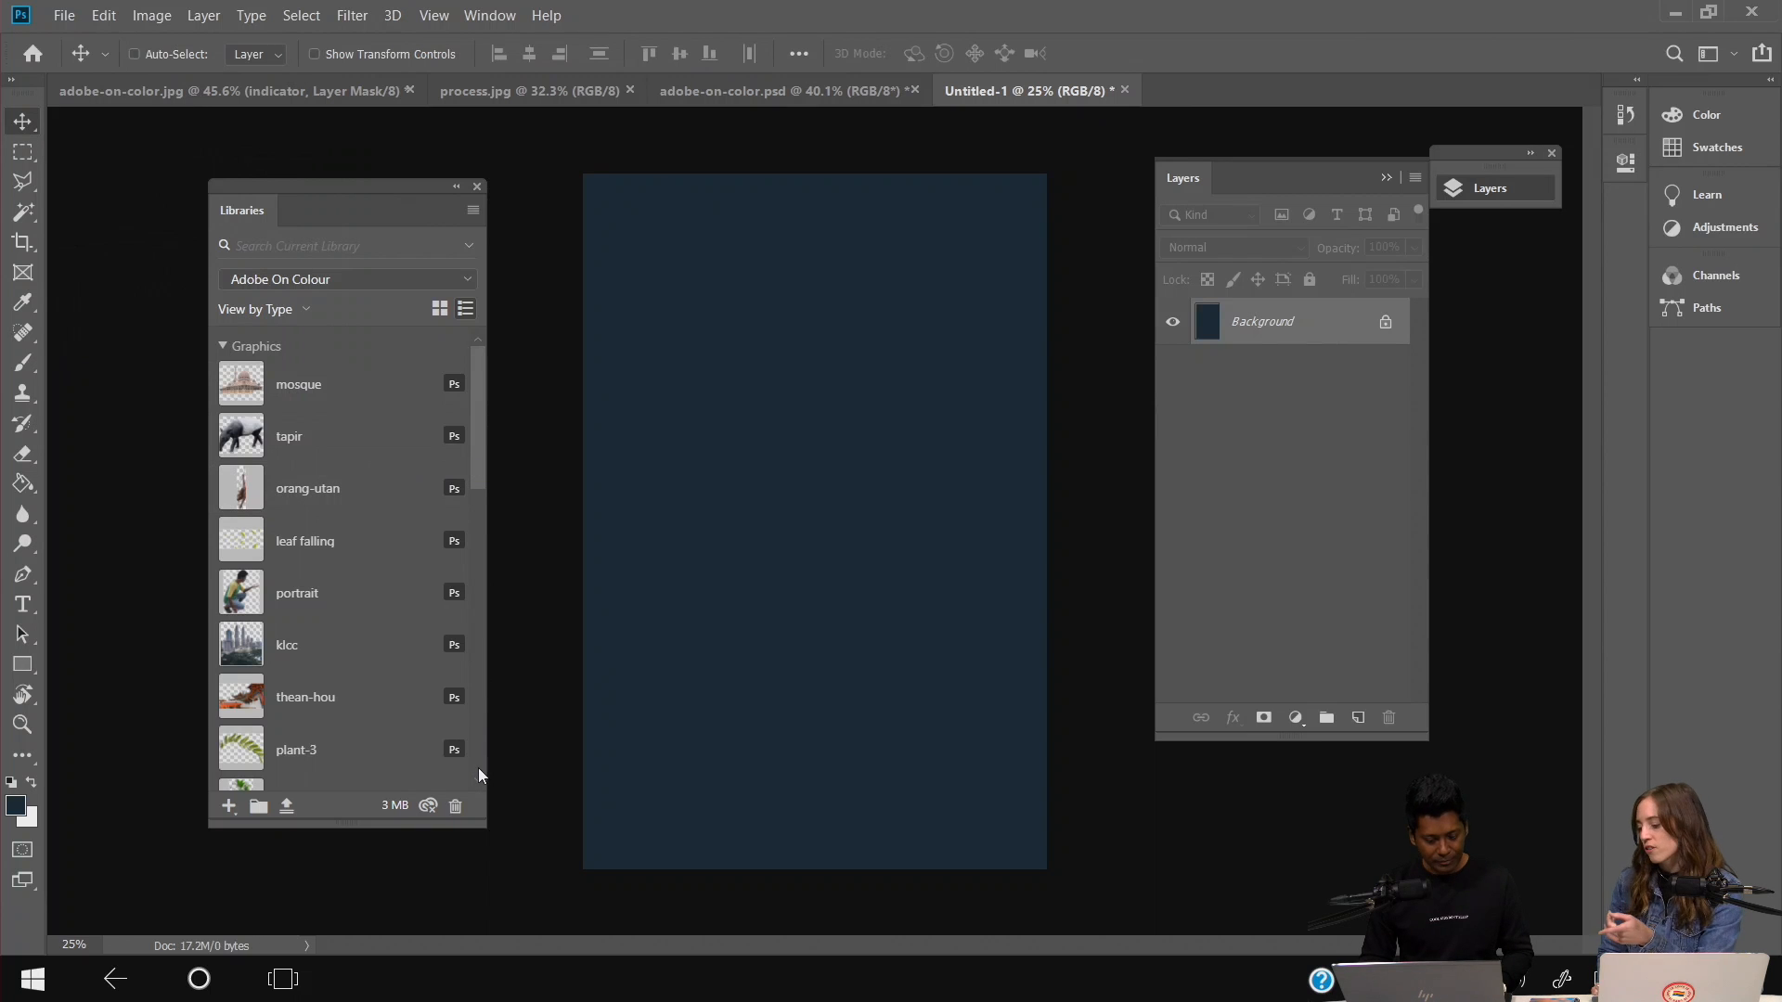
- Place the phone graphic from the library on the canvas and scale it down to fit around the middle
scroll(479, 764, down, 10)
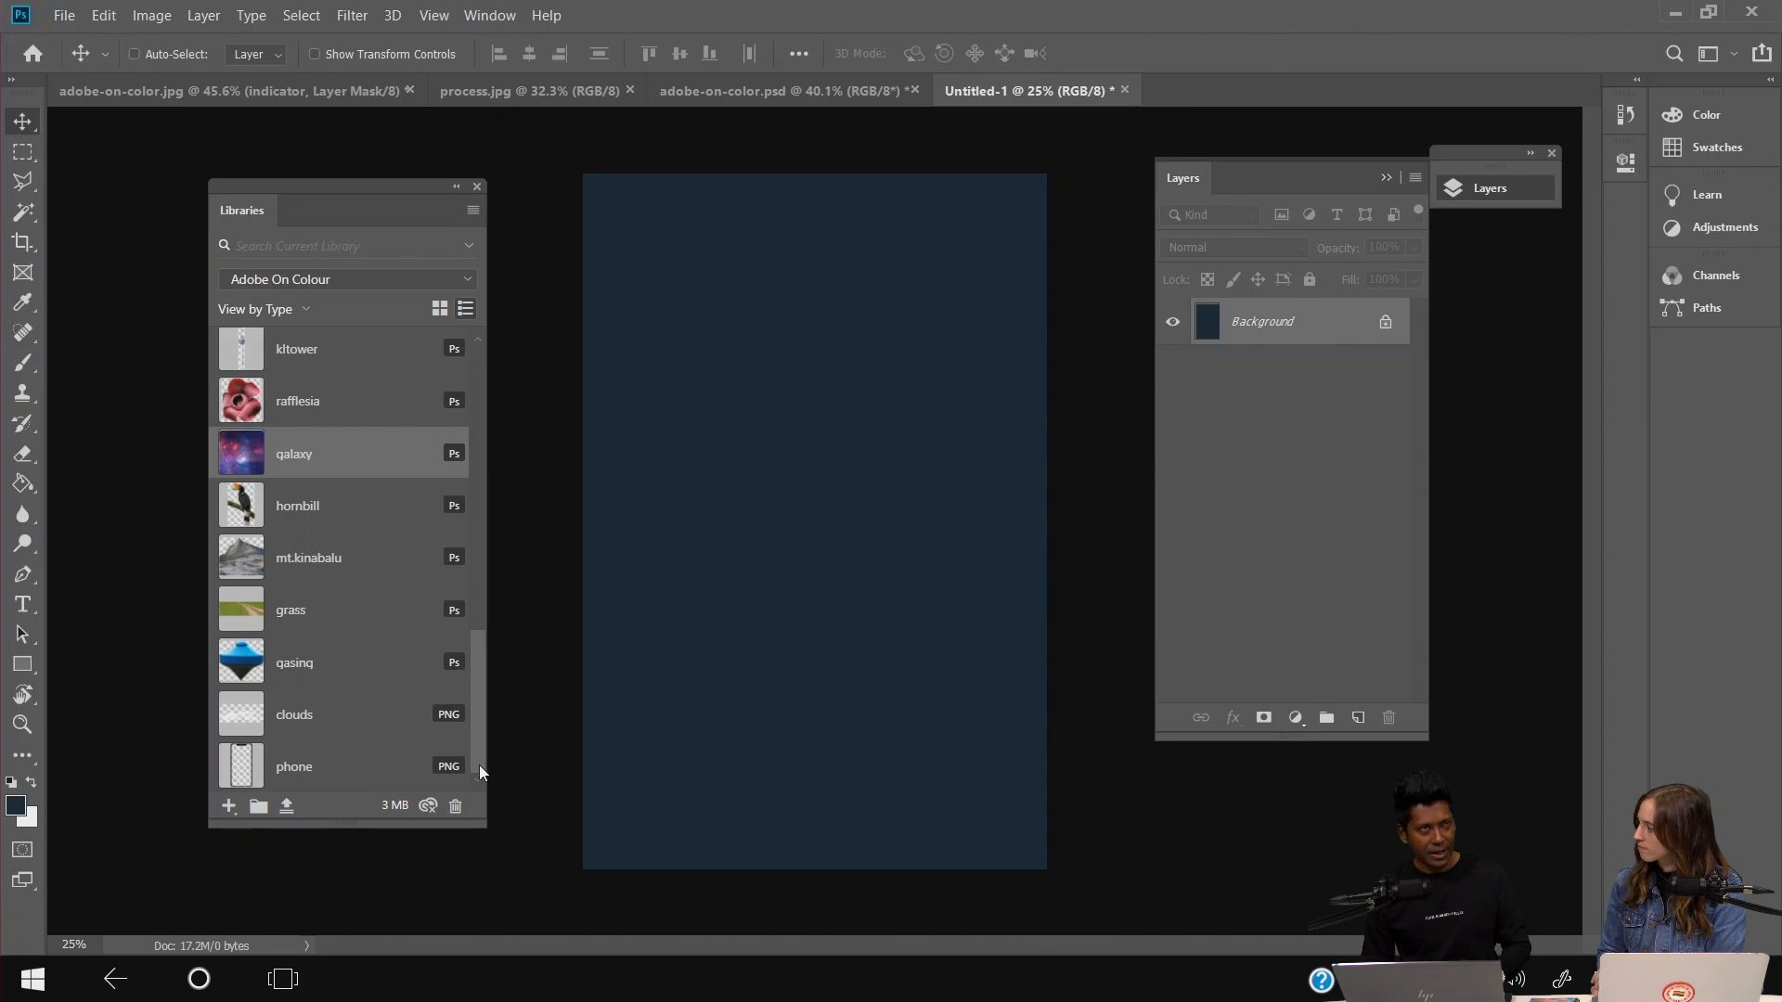
drag(313, 771, 756, 555)
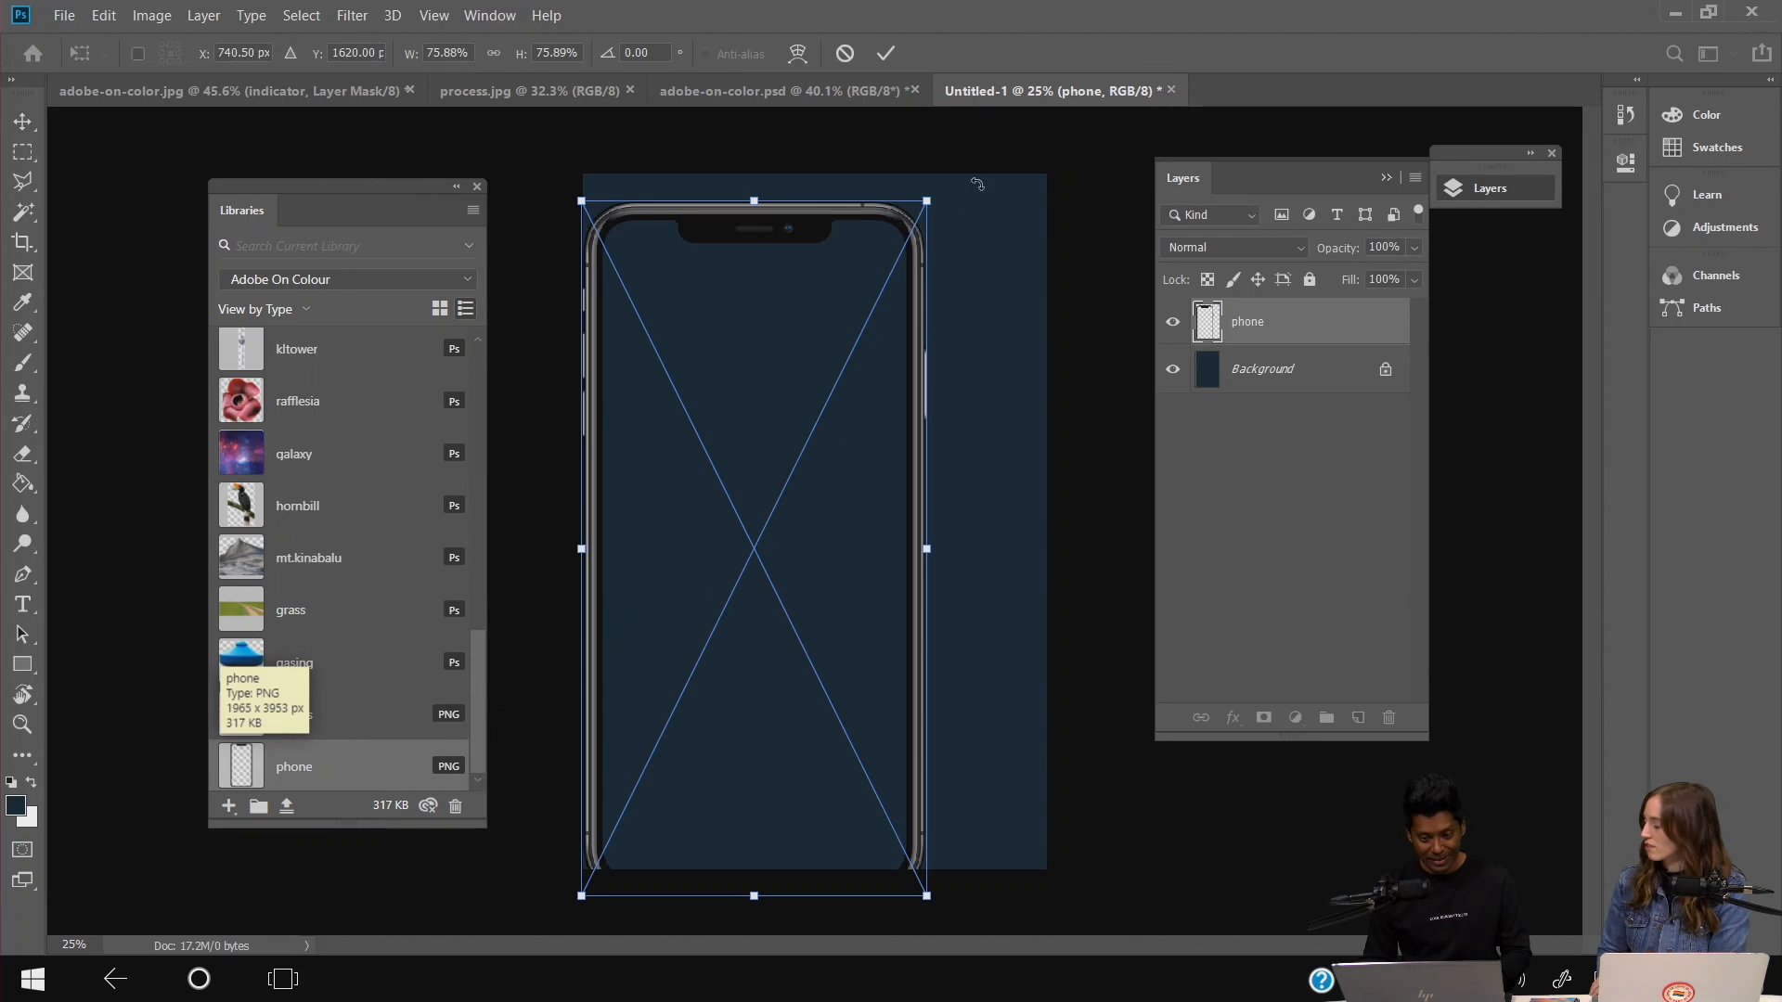
drag(925, 195, 737, 444)
drag(692, 575, 817, 412)
drag(919, 309, 910, 334)
mouse_move(833, 461)
mouse_down()
mouse_move(852, 433)
mouse_move(831, 450)
mouse_up()
key(Return)
- Centre the phone layer horizontally and vertically on the whole canvas, and clear the selection
key(ctrl+a)
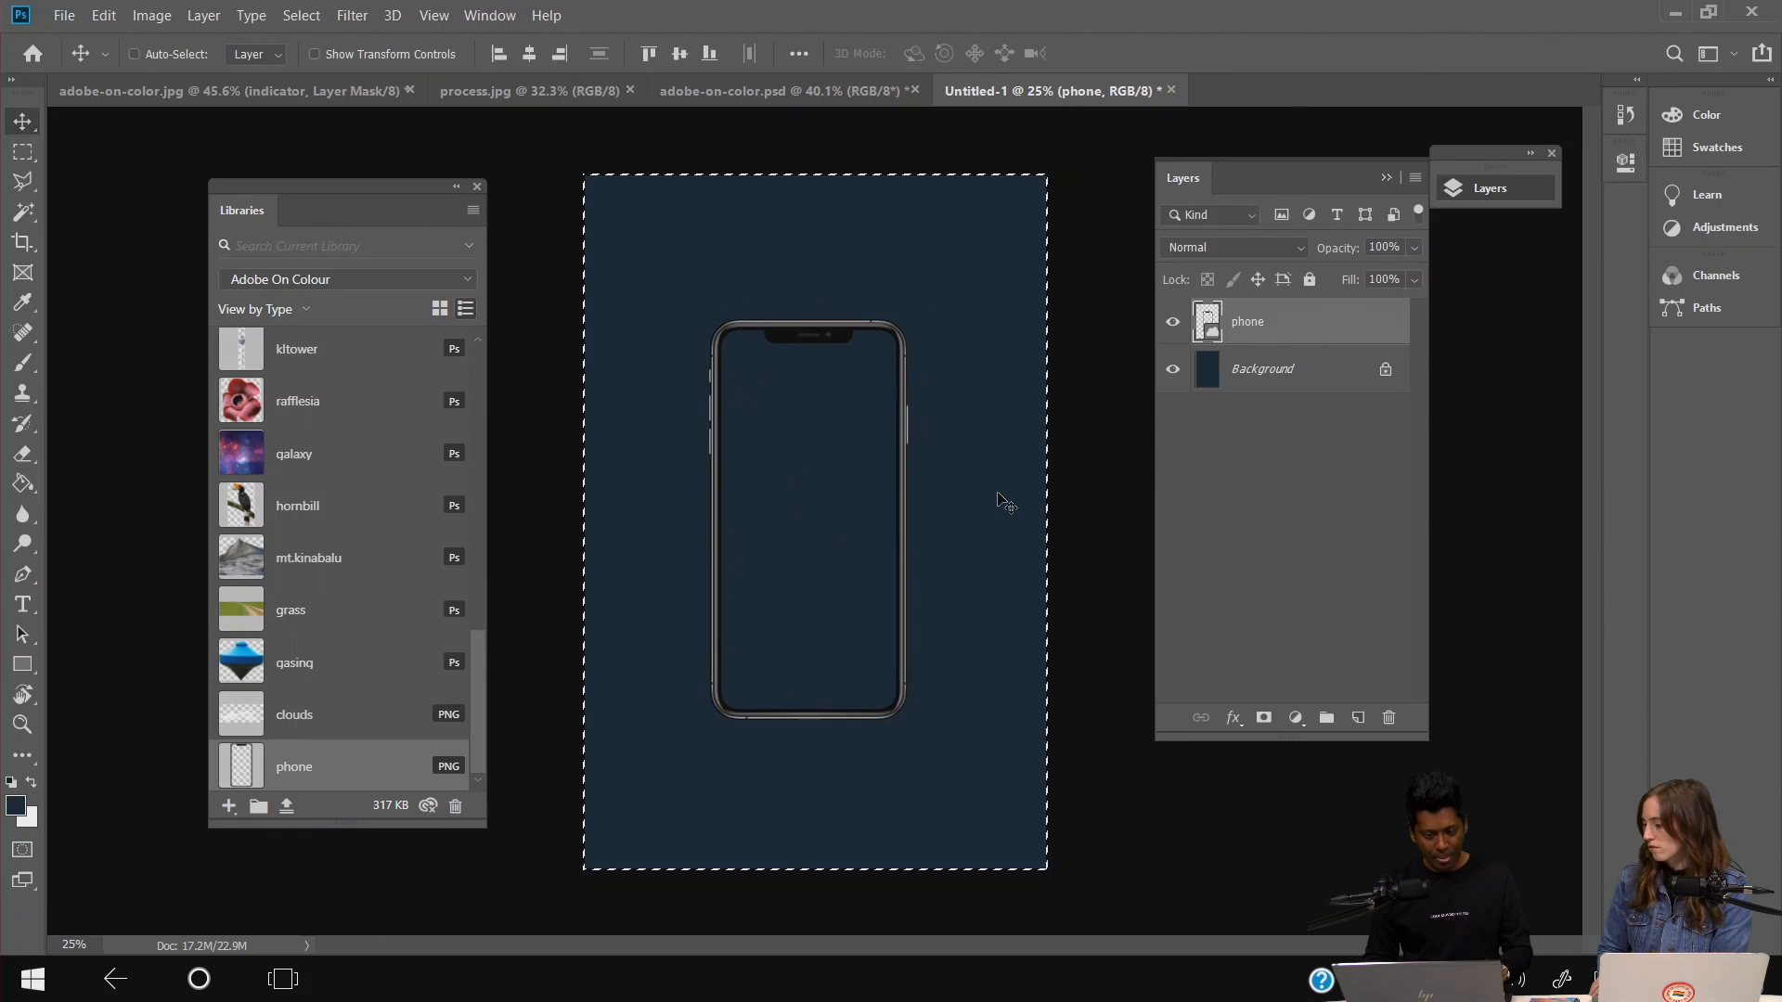
click(526, 59)
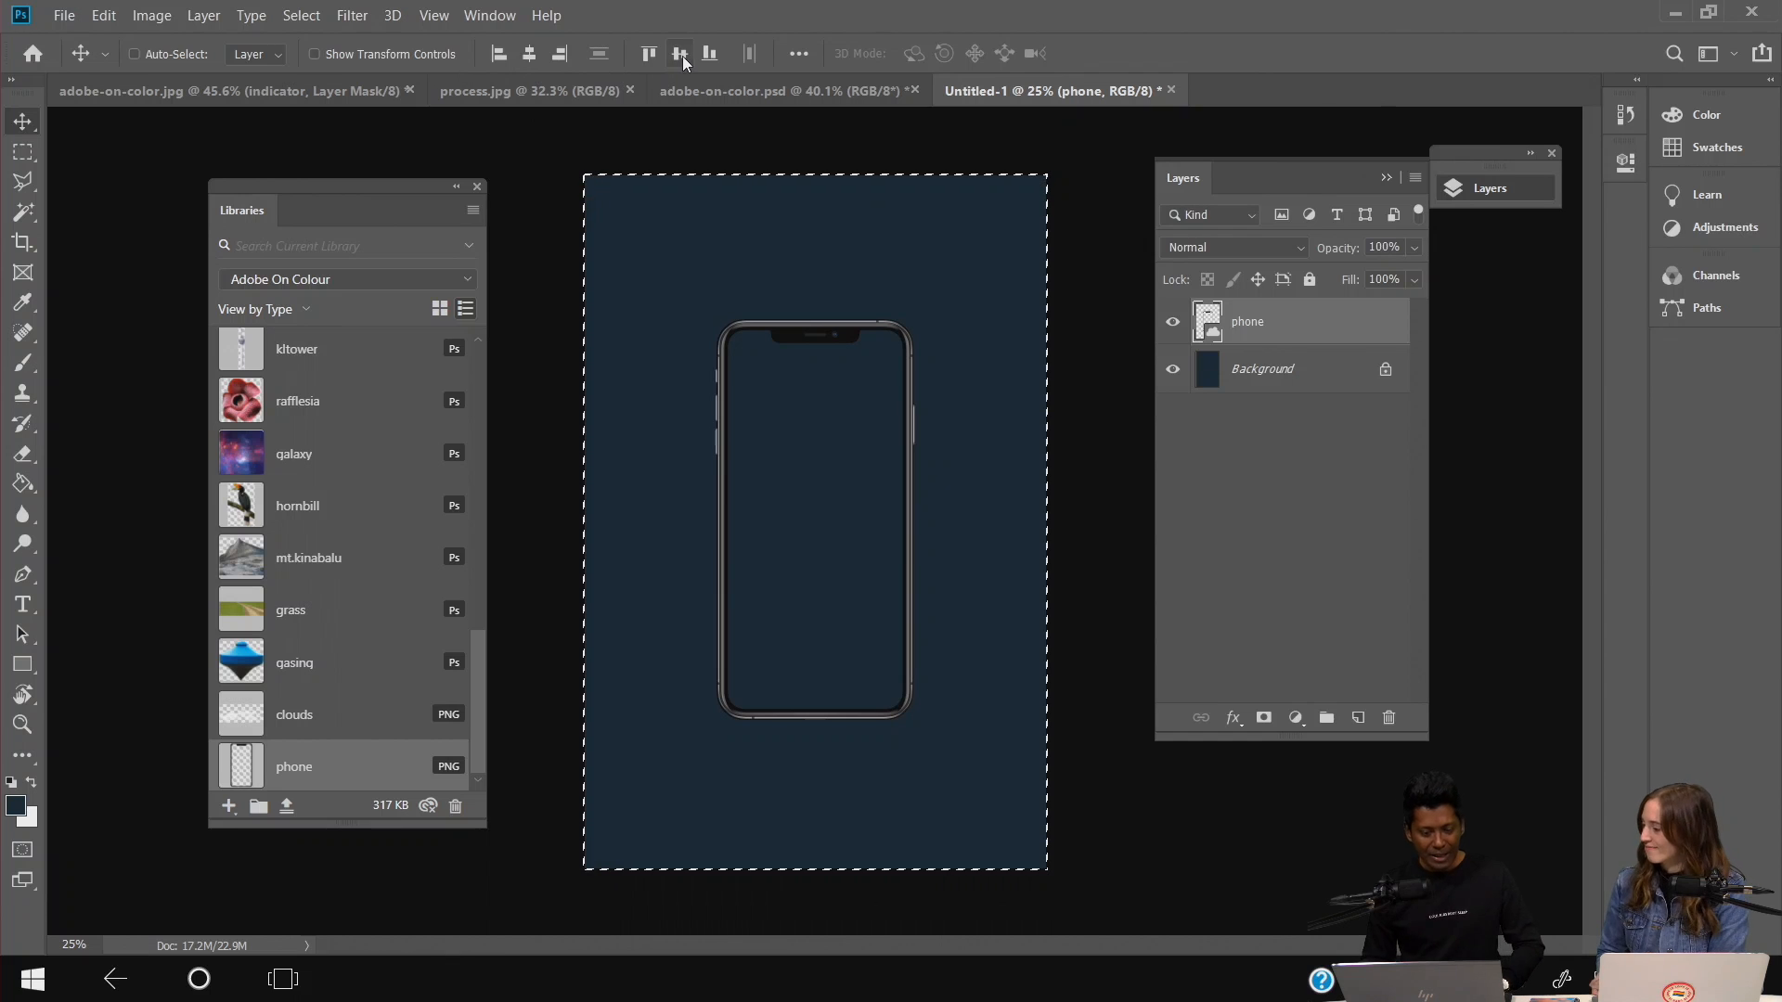
click(682, 55)
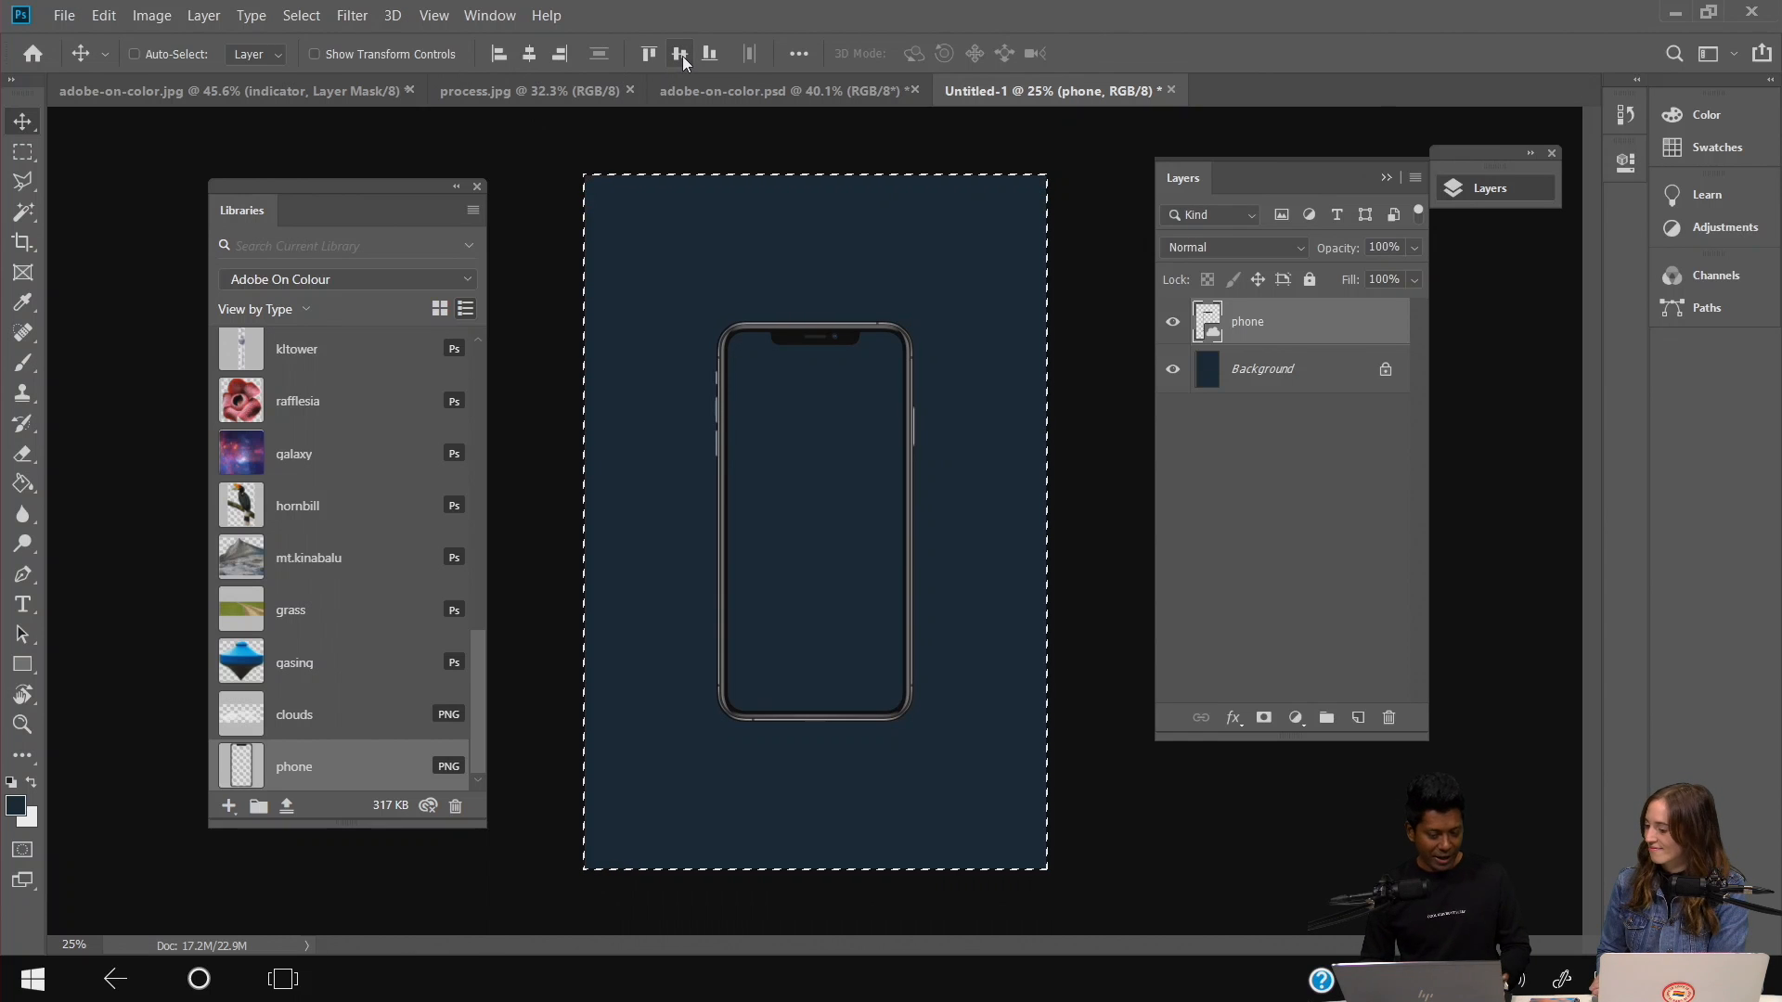
click(22, 154)
click(99, 120)
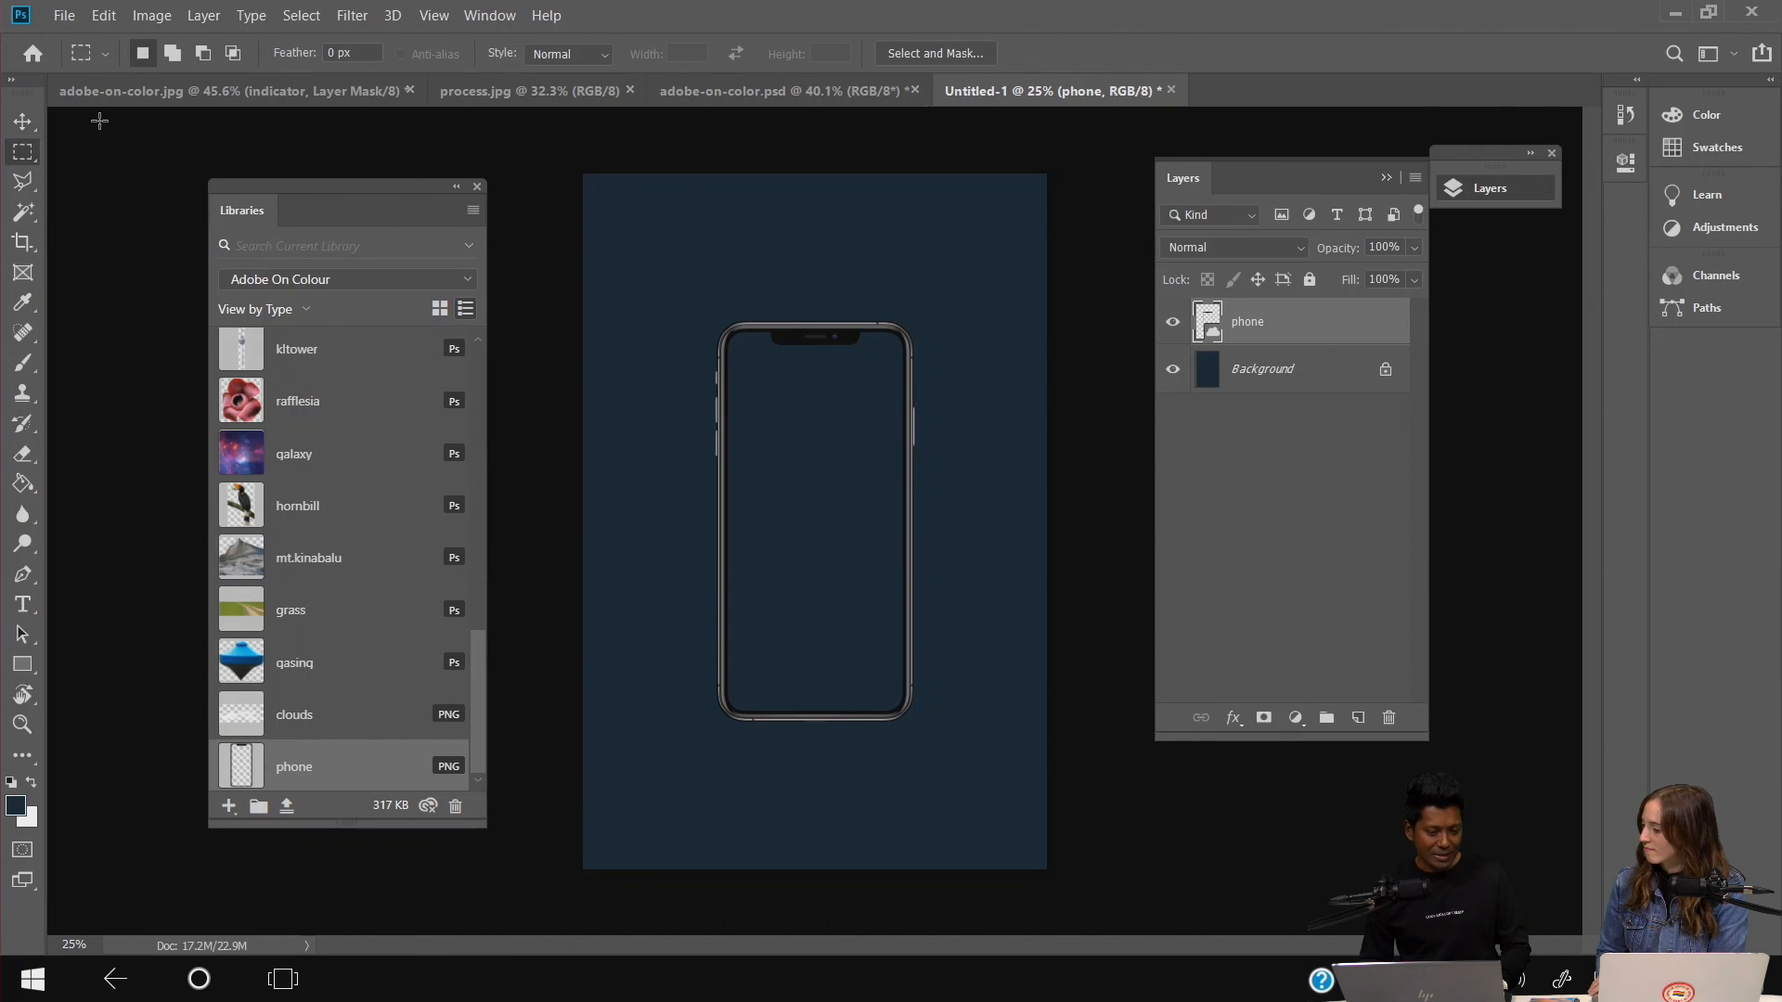
- Place the galaxy graphic beneath the phone layer, rotated 90 degrees clockwise and positioned in the upper part of the phone screen
right_click(100, 121)
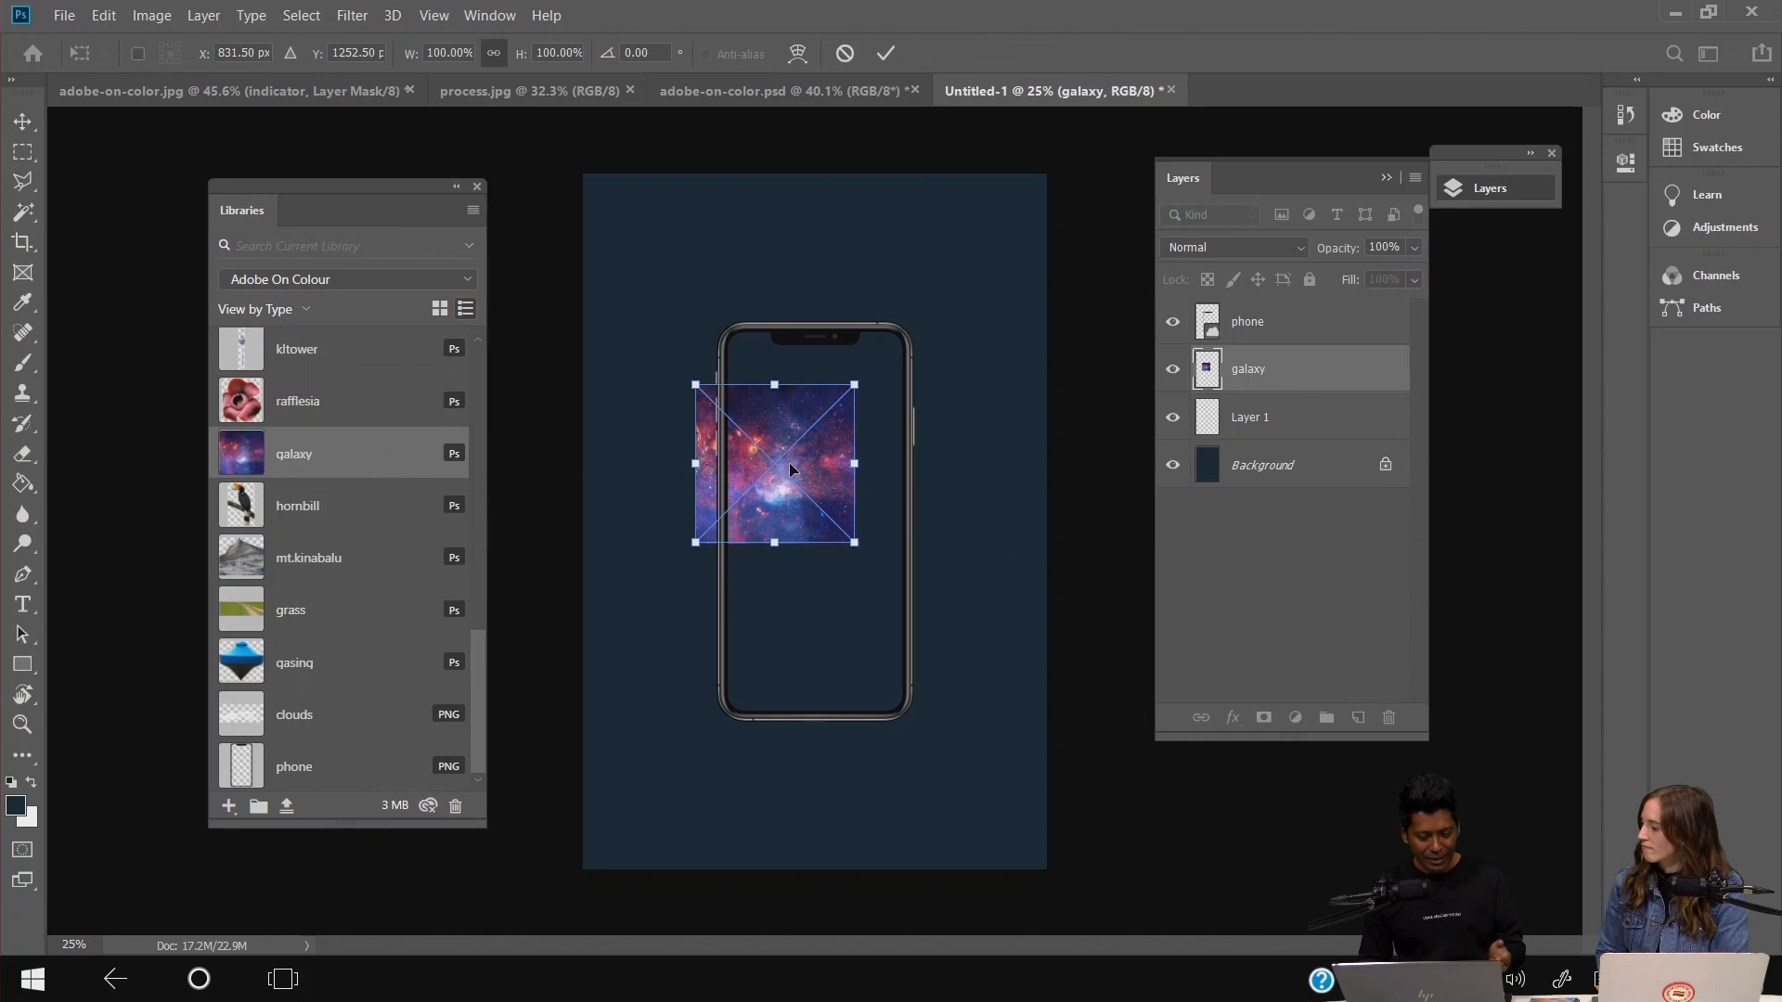
right_click(829, 406)
click(882, 616)
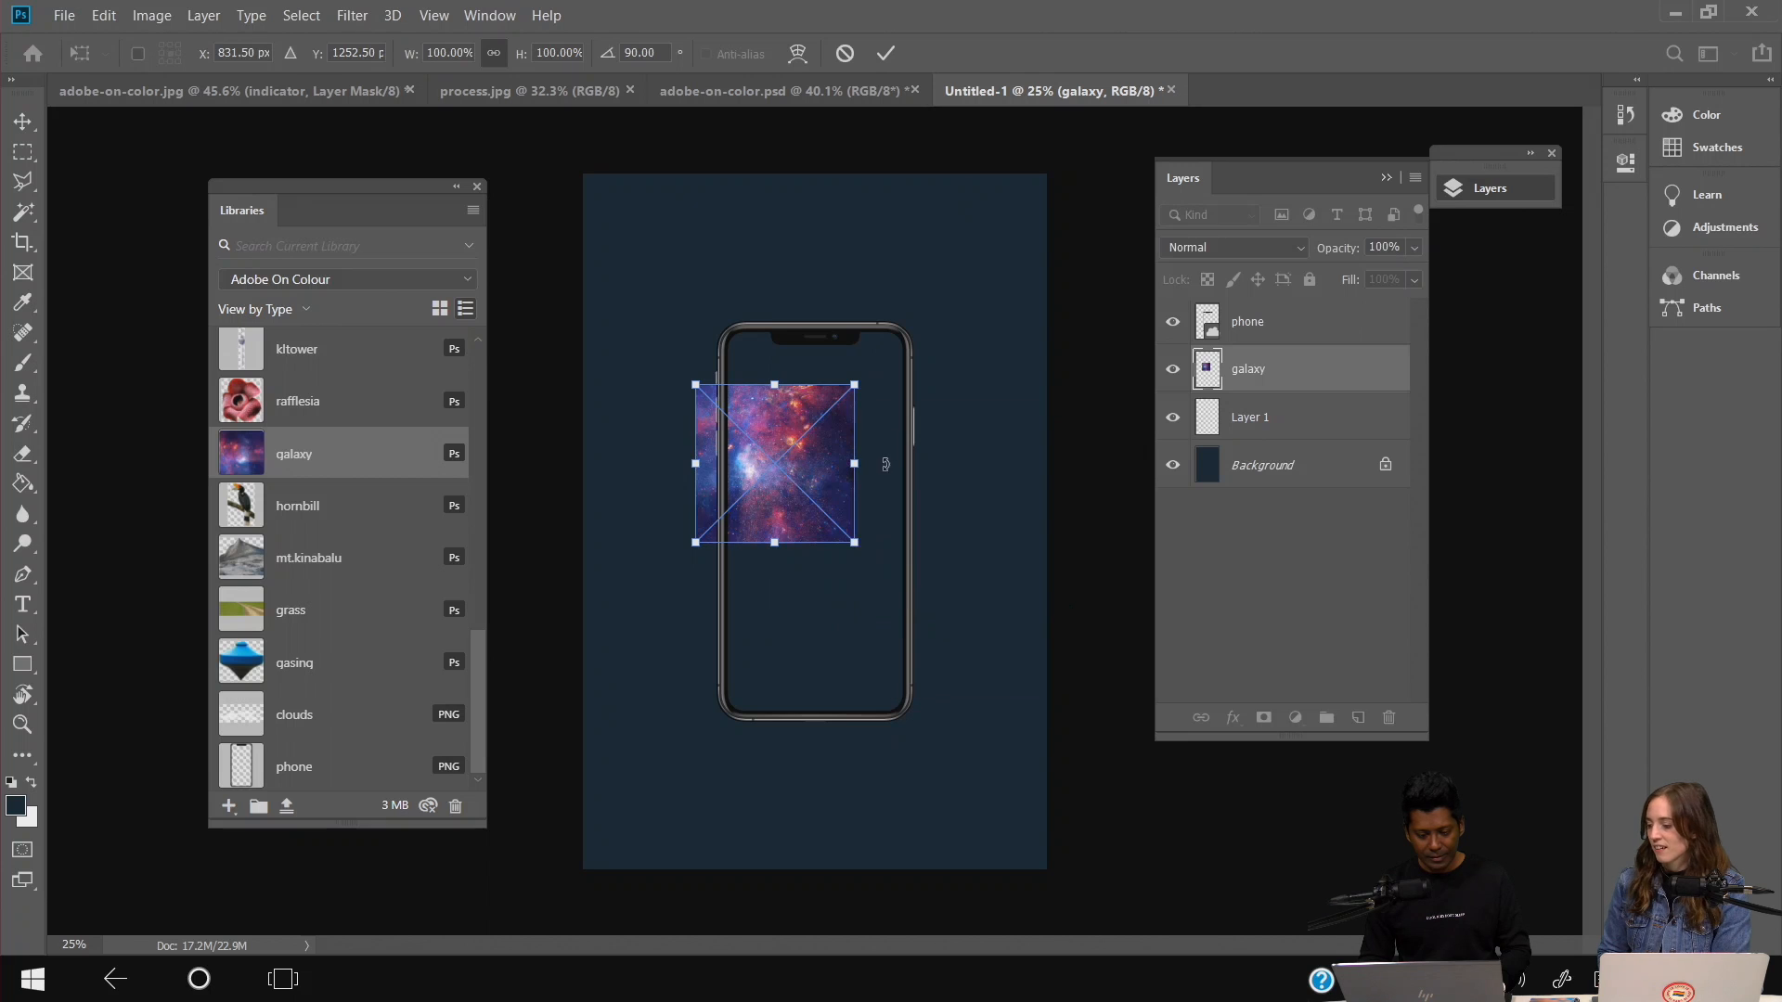
drag(793, 431, 829, 387)
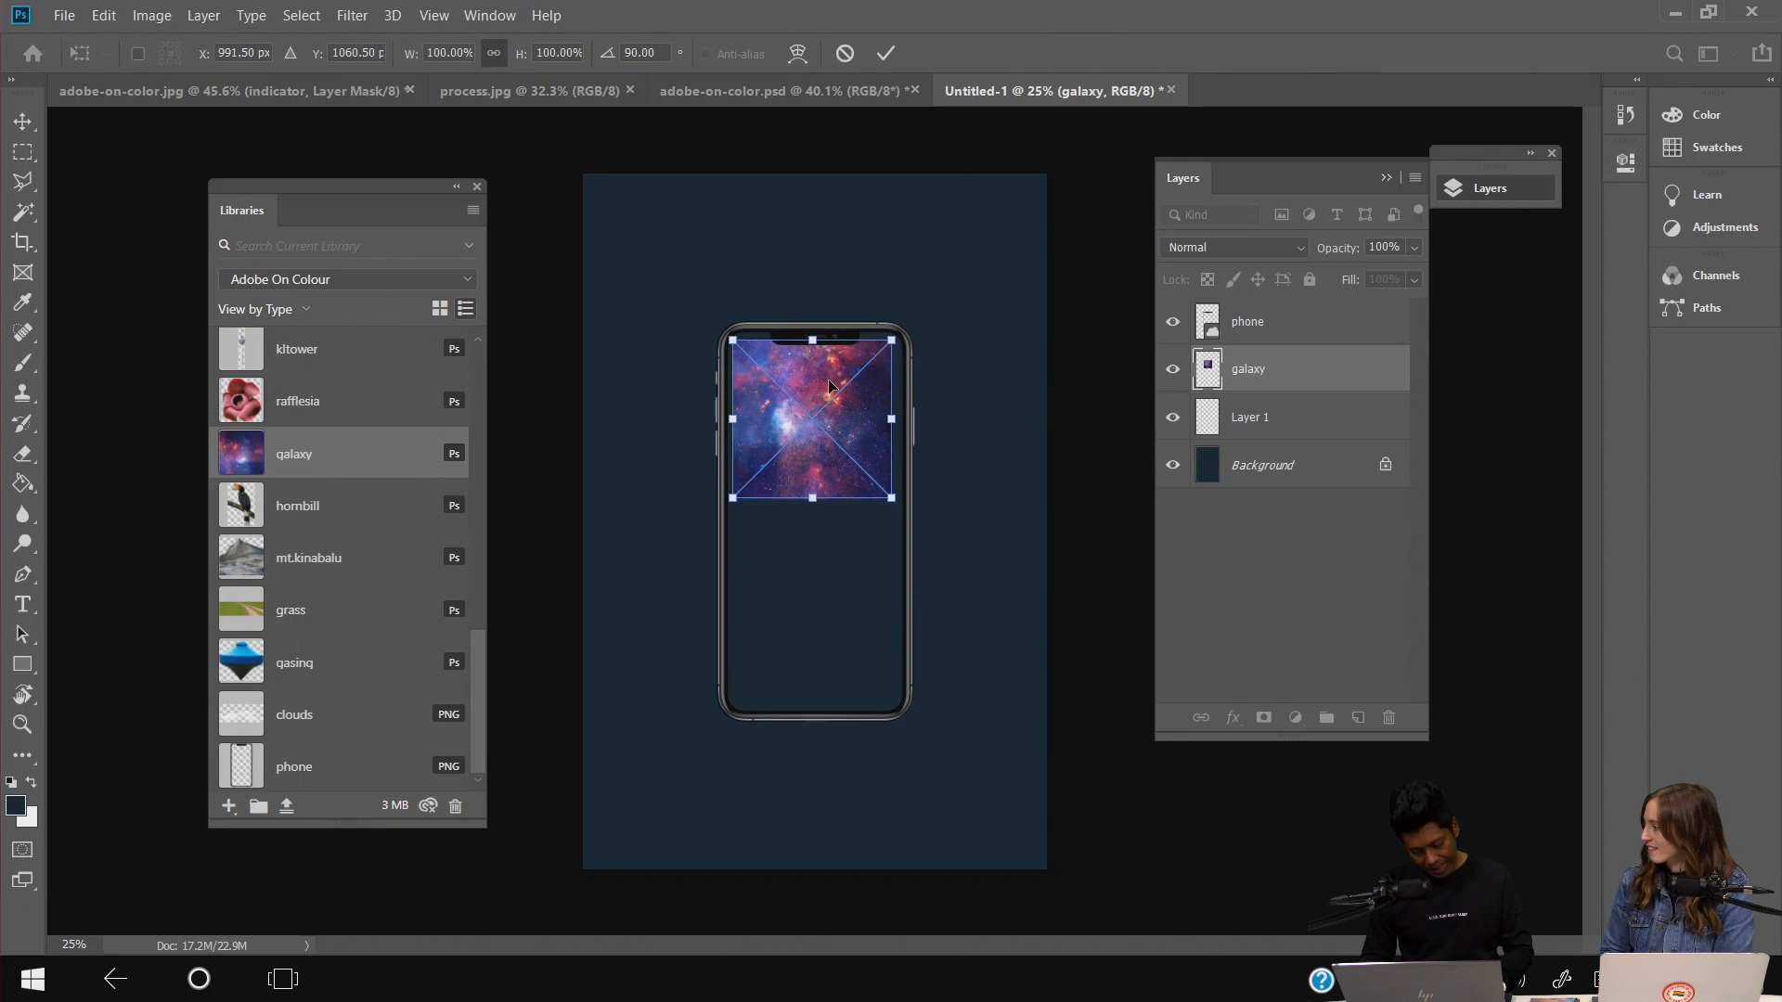
key(Return)
- Align the galaxy image to the phone screen's upper-left corner and scale it to about 113% to span the screen width
scroll(829, 387, up, 3)
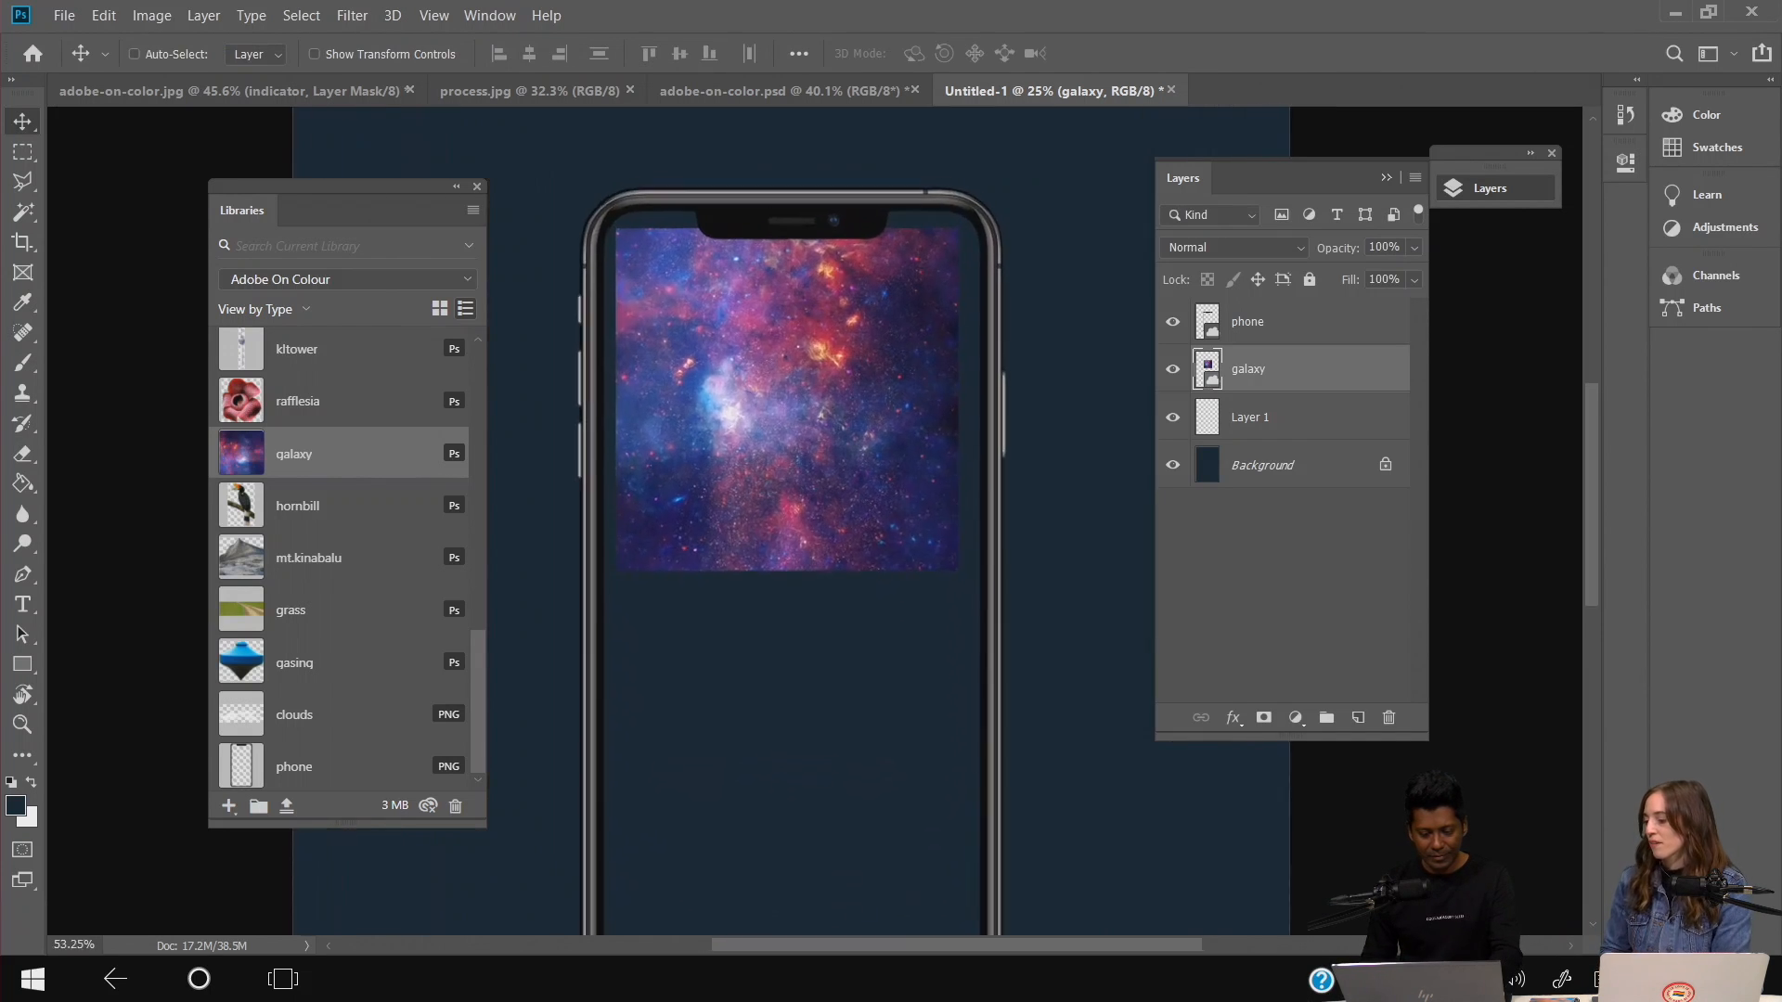
drag(703, 405, 687, 380)
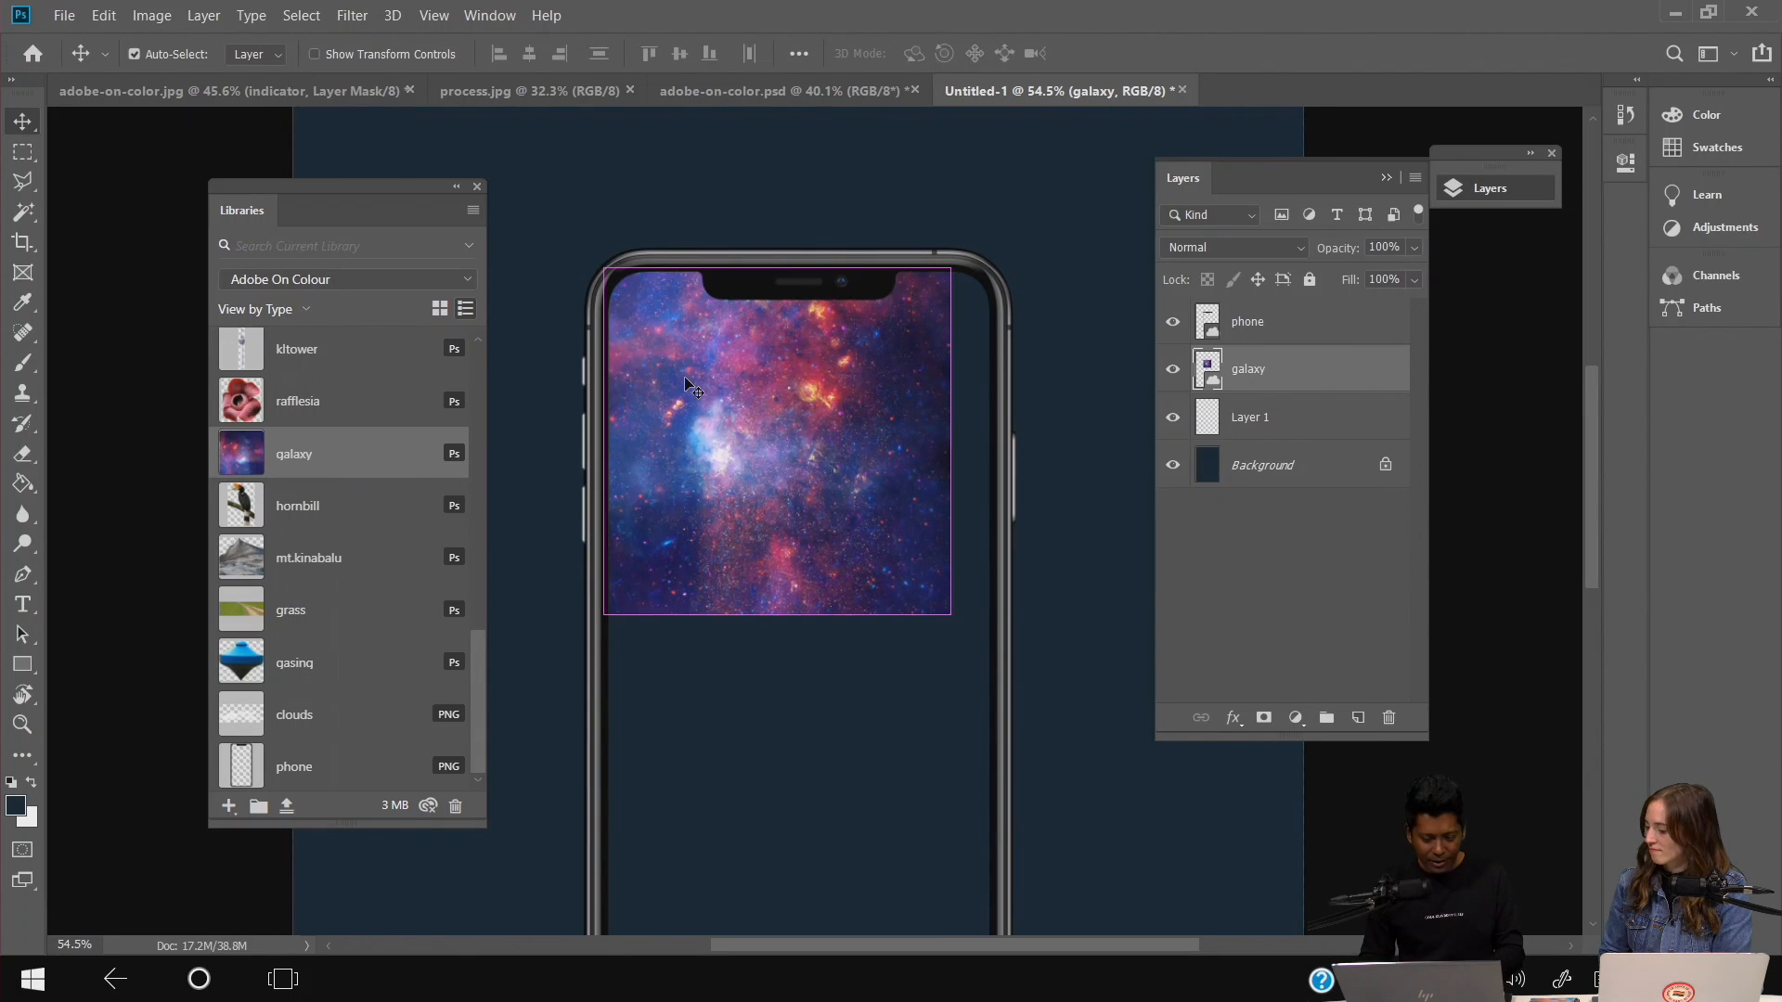
key(ctrl+t)
drag(947, 623, 1003, 659)
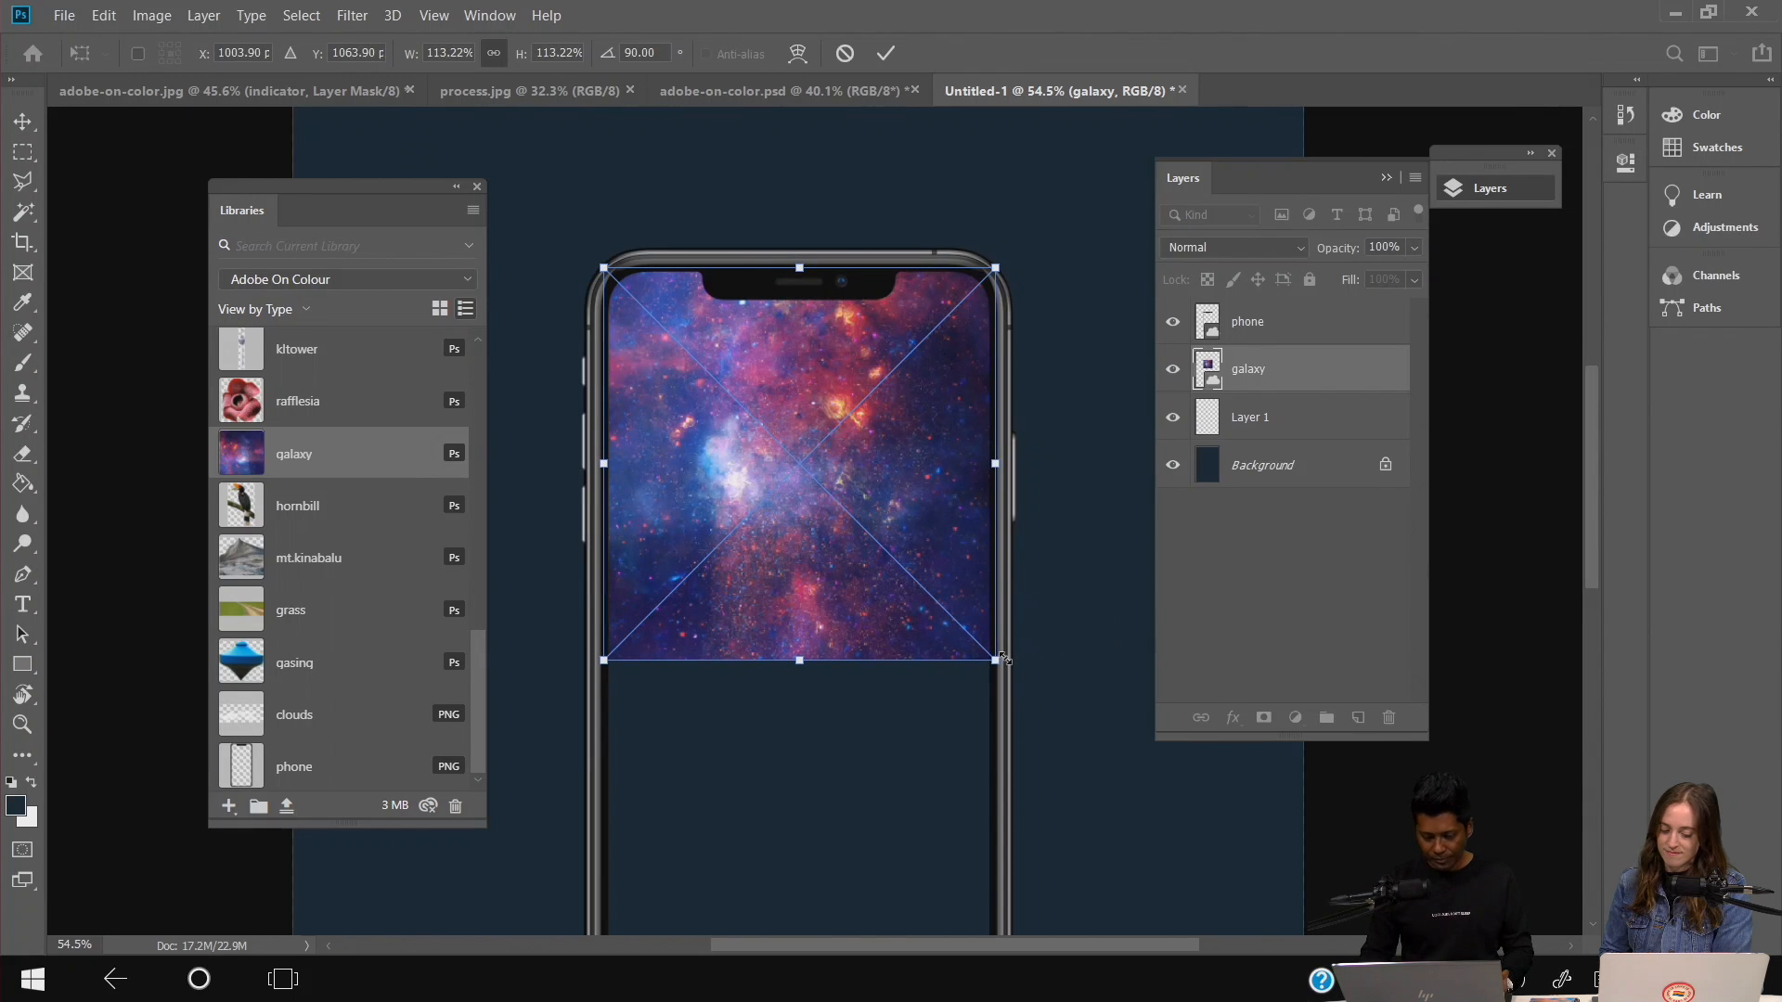
key(Return)
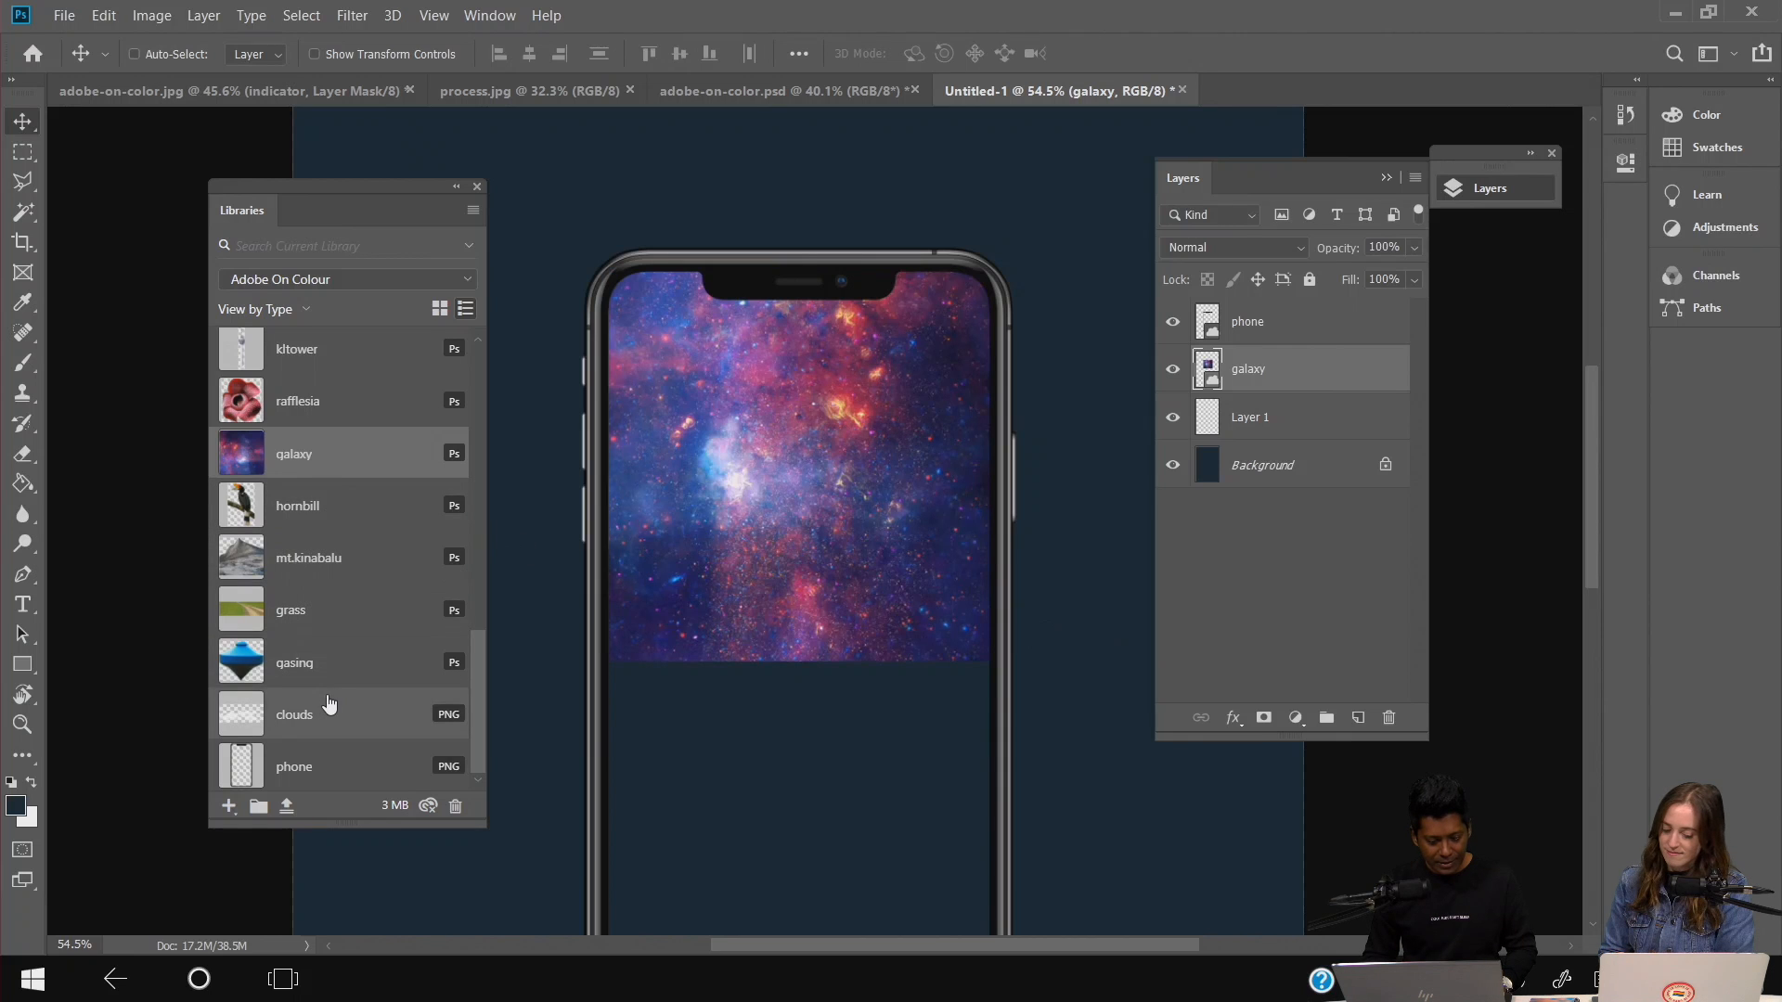
- Add a new empty layer directly above the phone layer
click(338, 552)
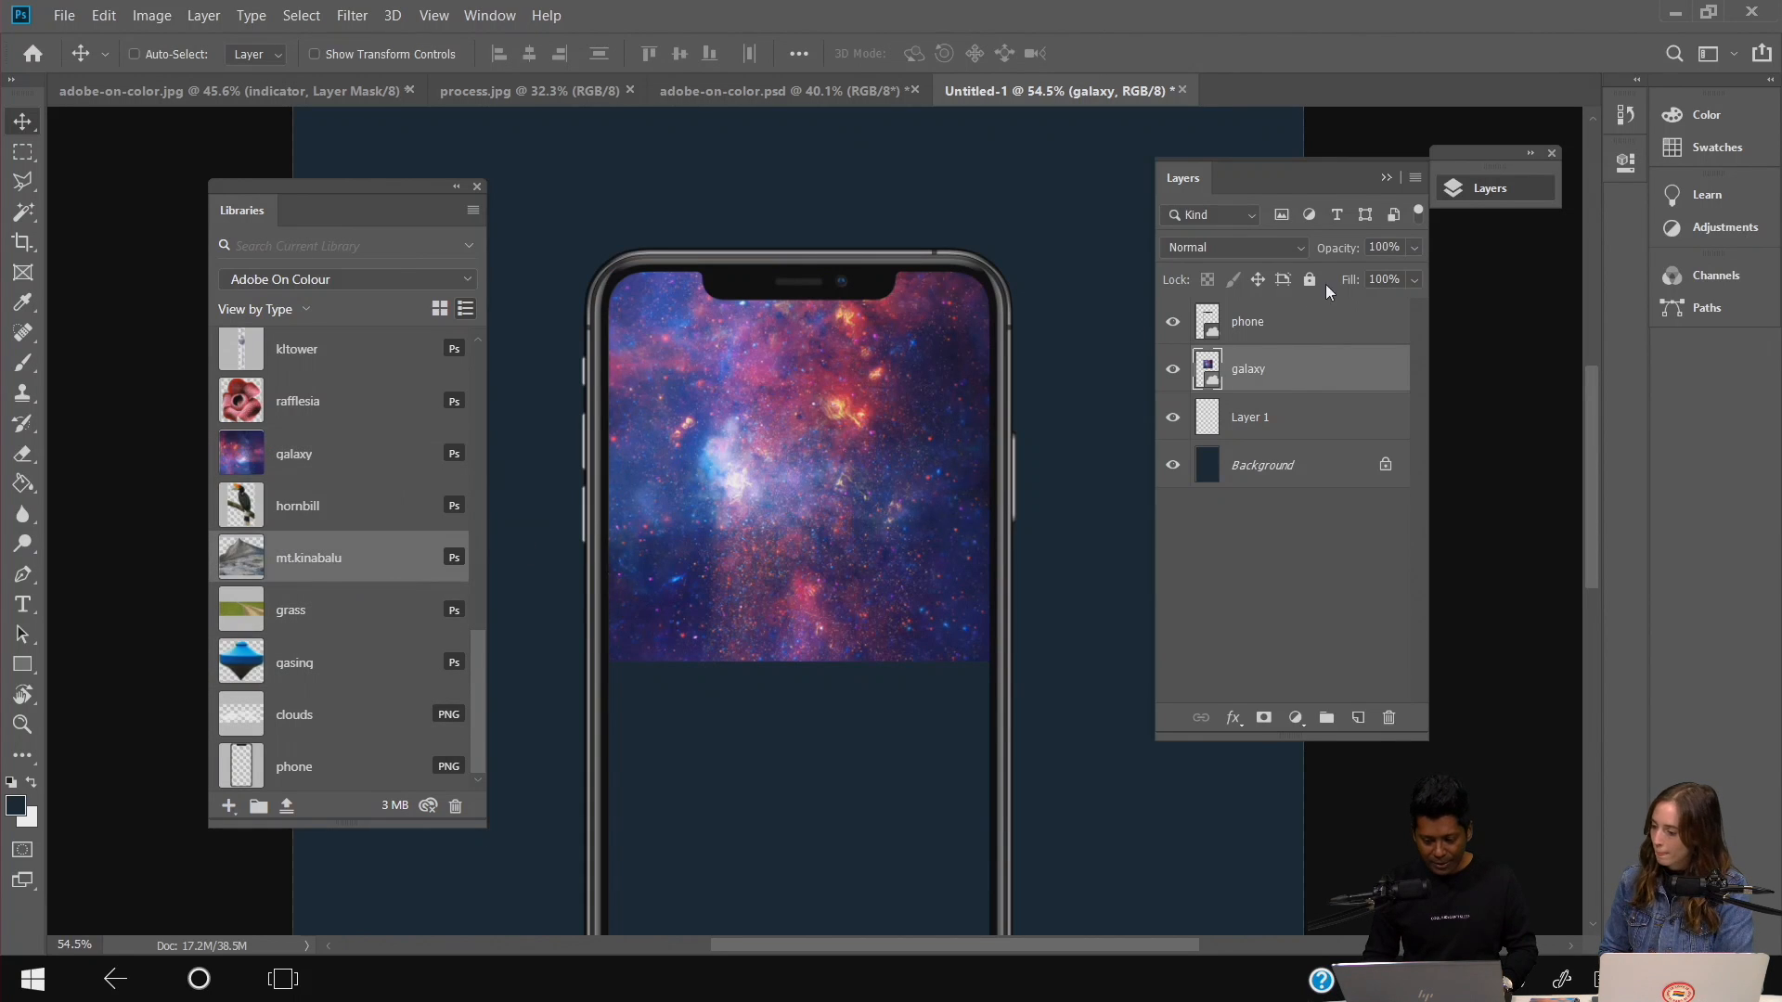
click(1277, 329)
click(1356, 720)
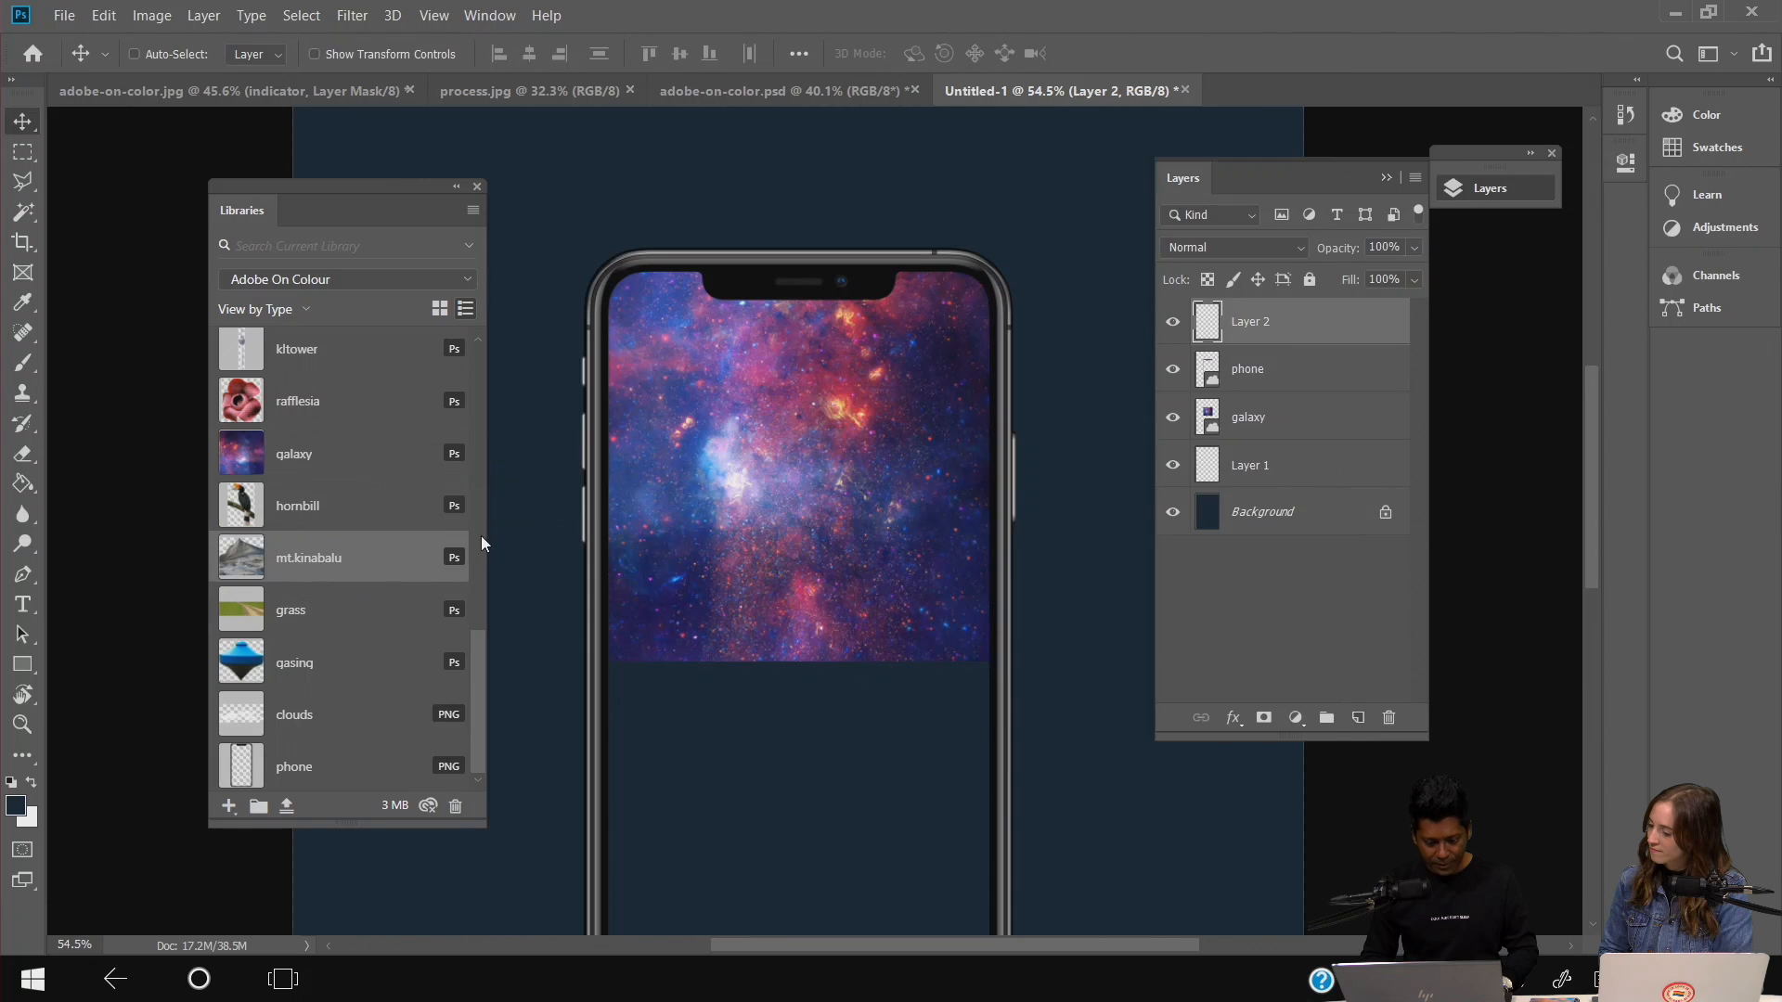
- Place the mt.kinabalu graphic over the galaxy with its peak above the phone's edge, and shrink it slightly to the screen width
drag(348, 557, 804, 411)
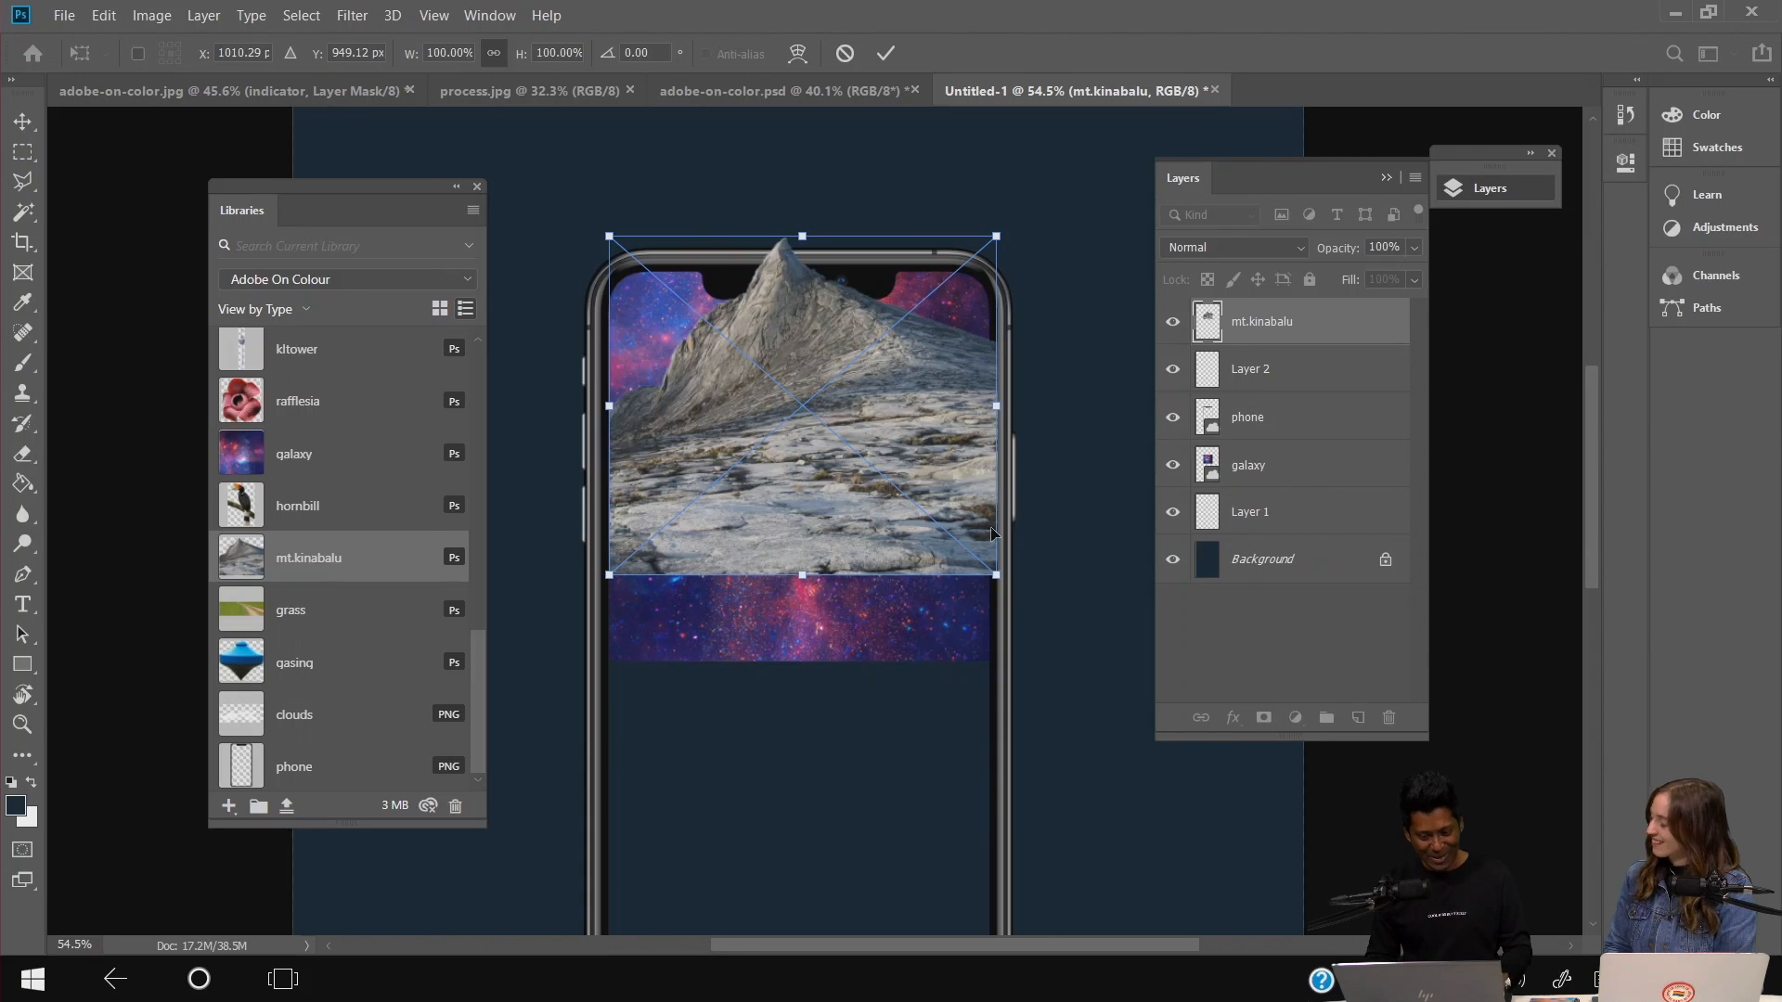
drag(994, 578, 986, 568)
key(Return)
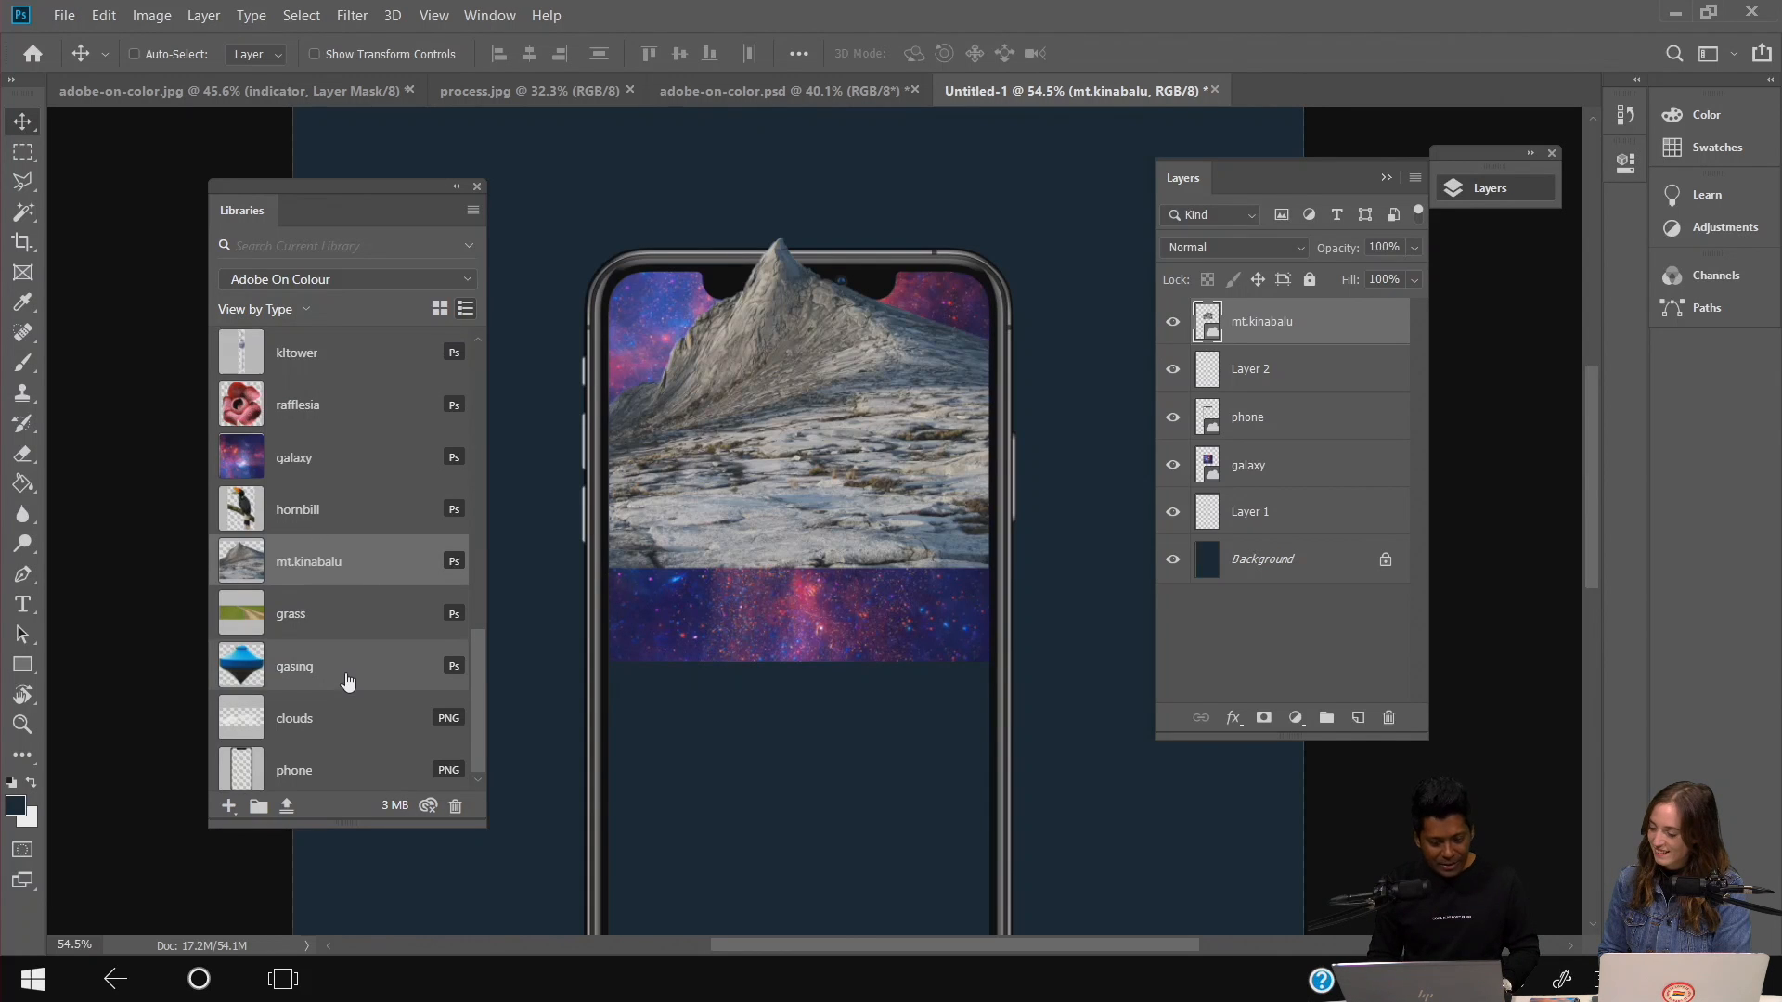
- Place the clouds graphic across the mountain peak and the phone's upper edge, scaled to about 85.5%
scroll(348, 682, up, 3)
scroll(348, 684, down, 3)
drag(348, 714, 787, 401)
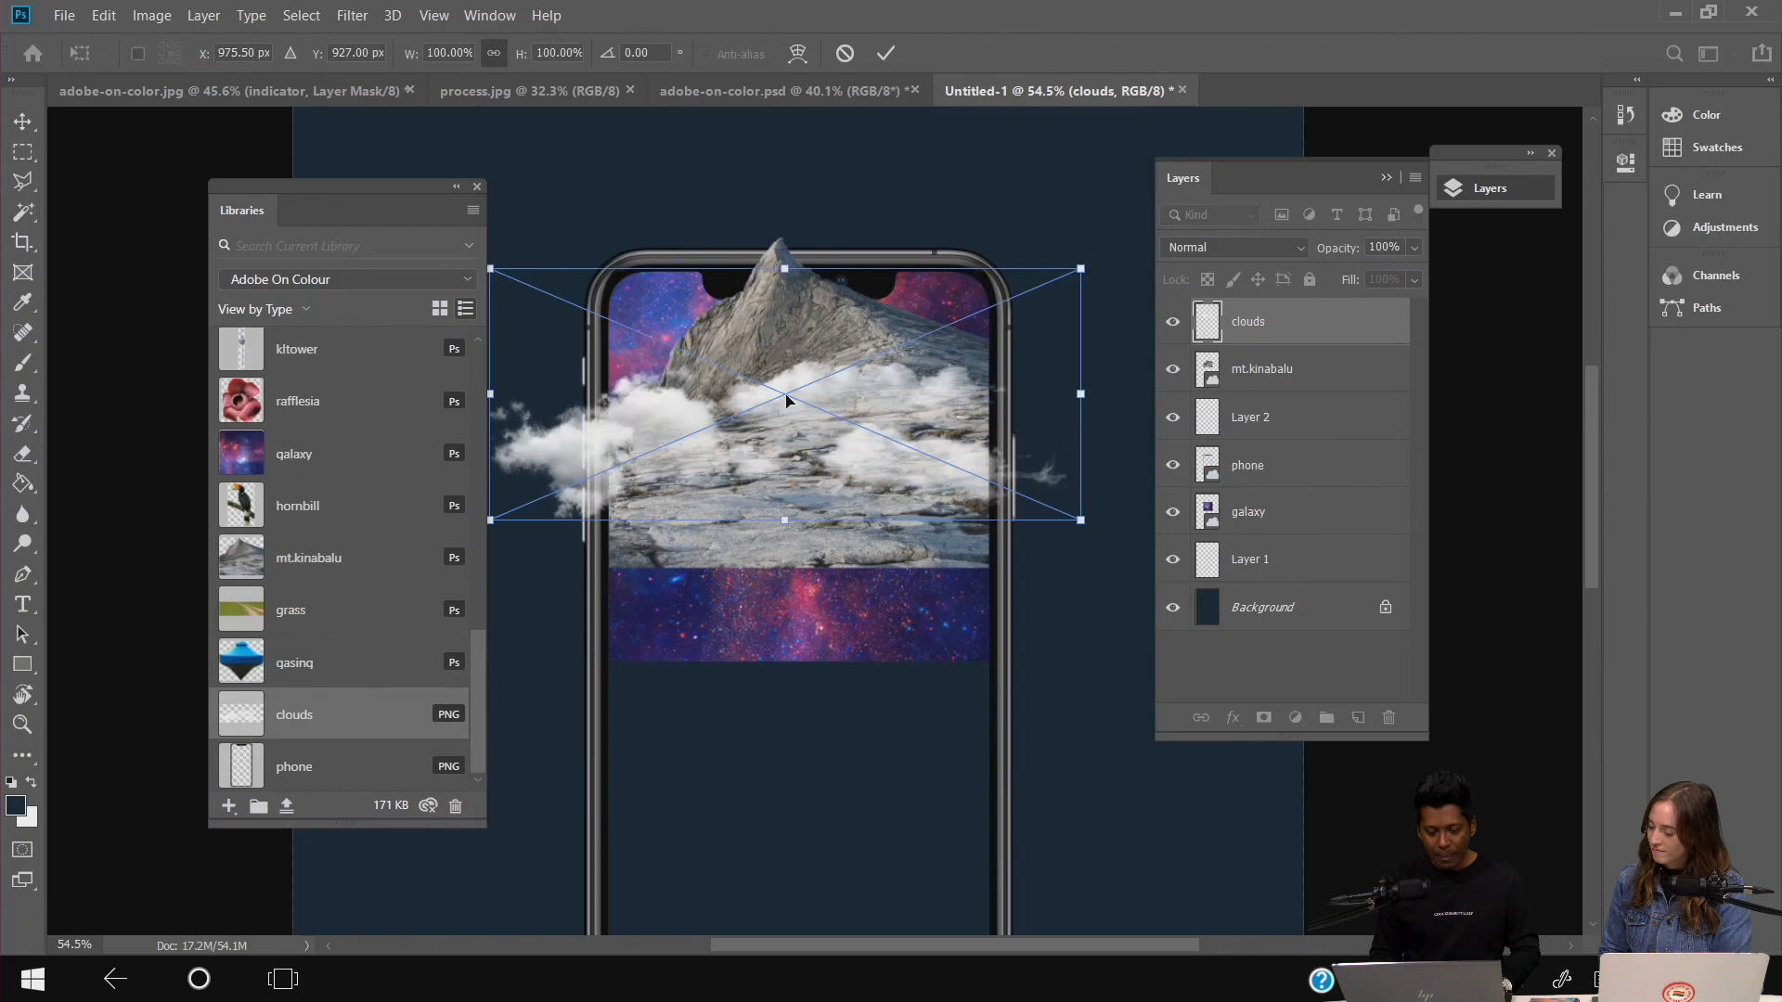
drag(1080, 520, 905, 447)
drag(791, 390, 874, 272)
drag(991, 336, 1067, 367)
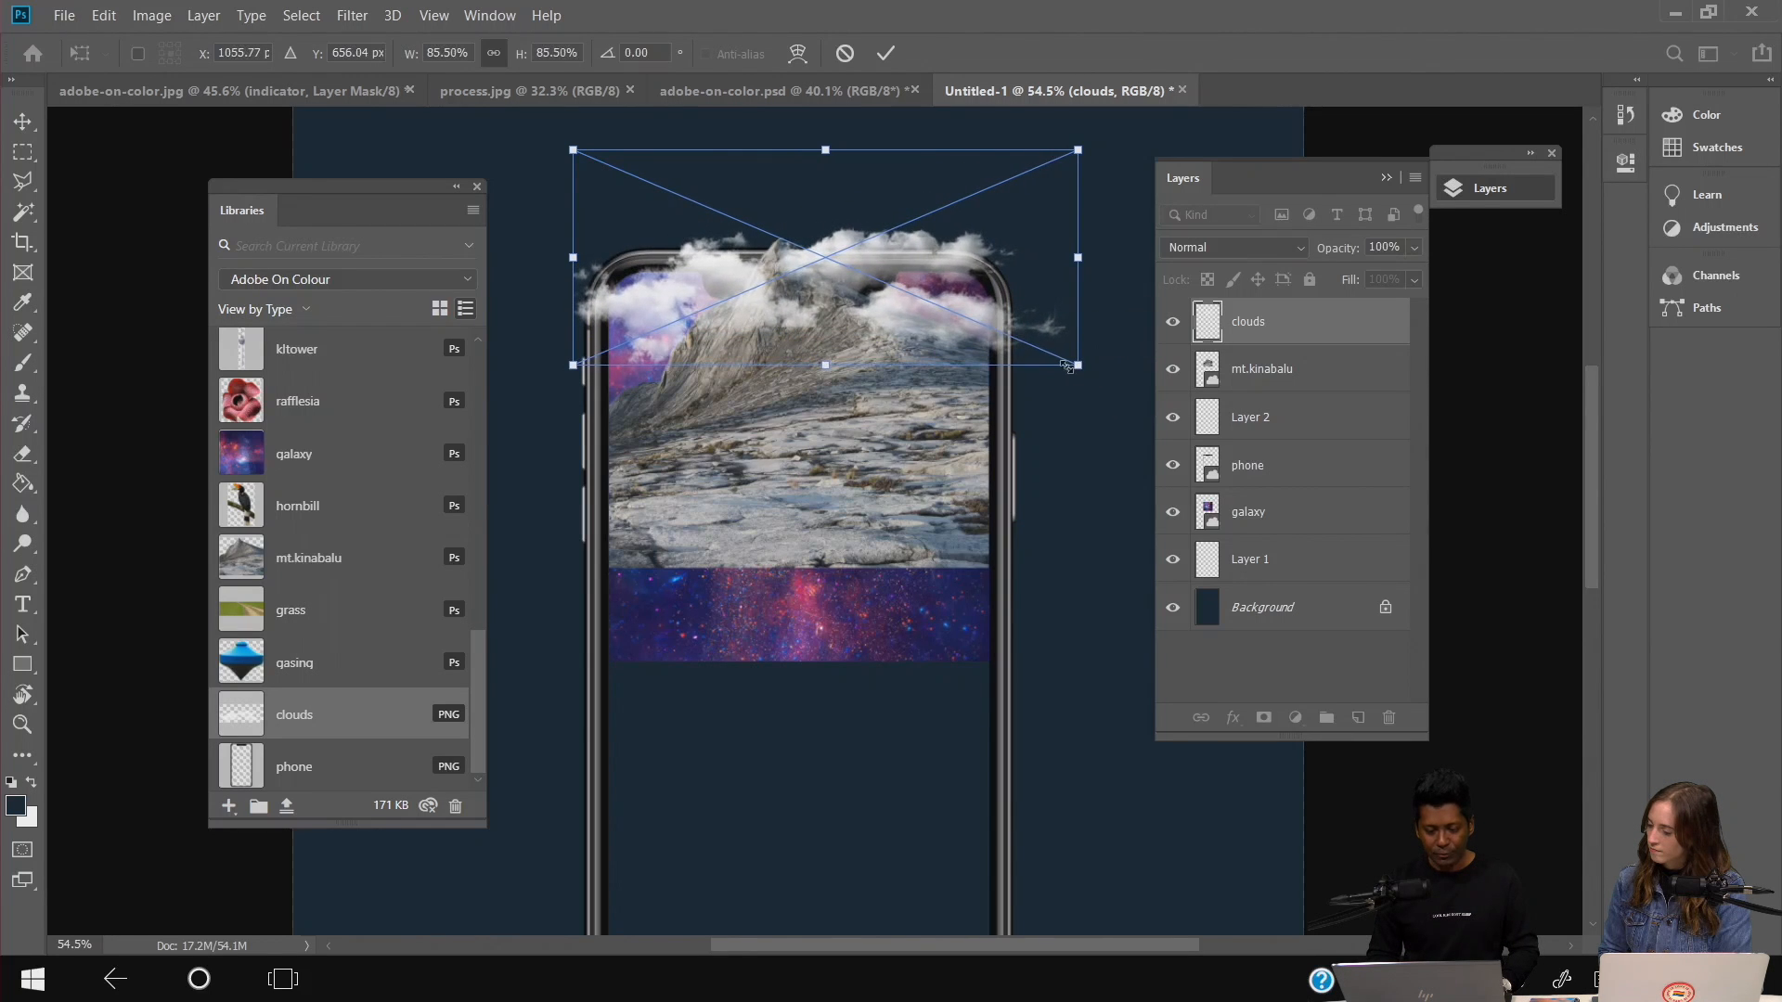
drag(977, 322, 979, 328)
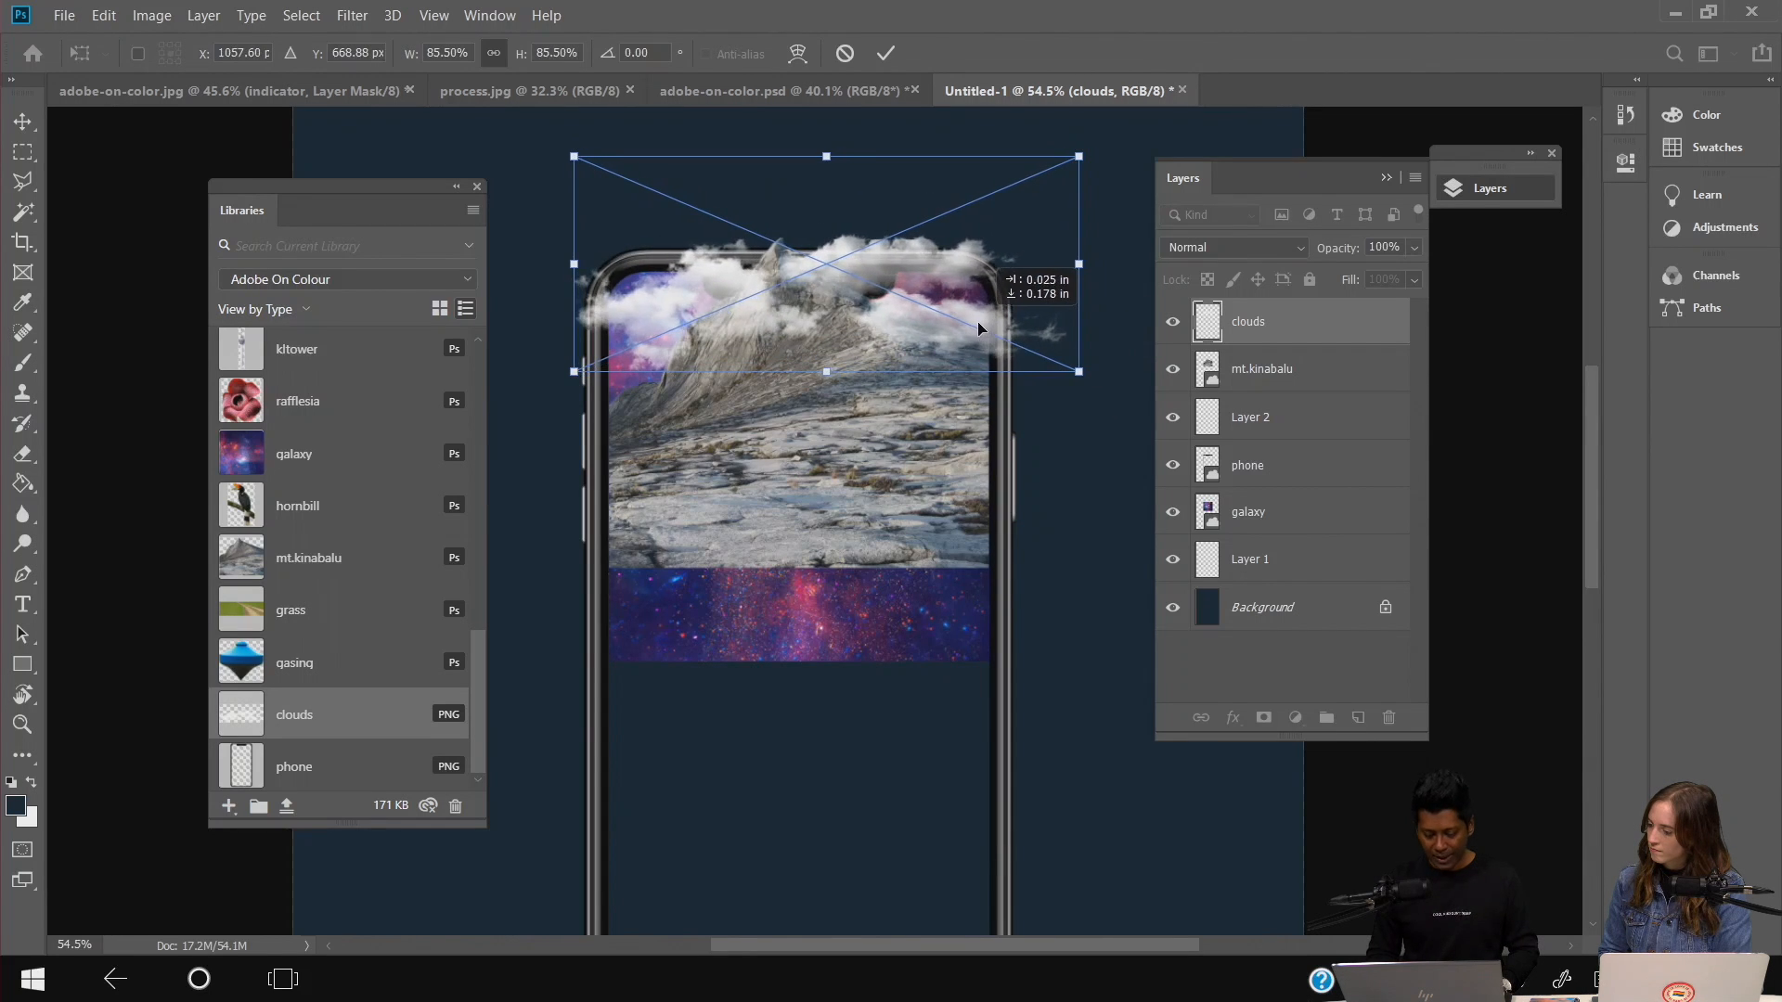
key(Return)
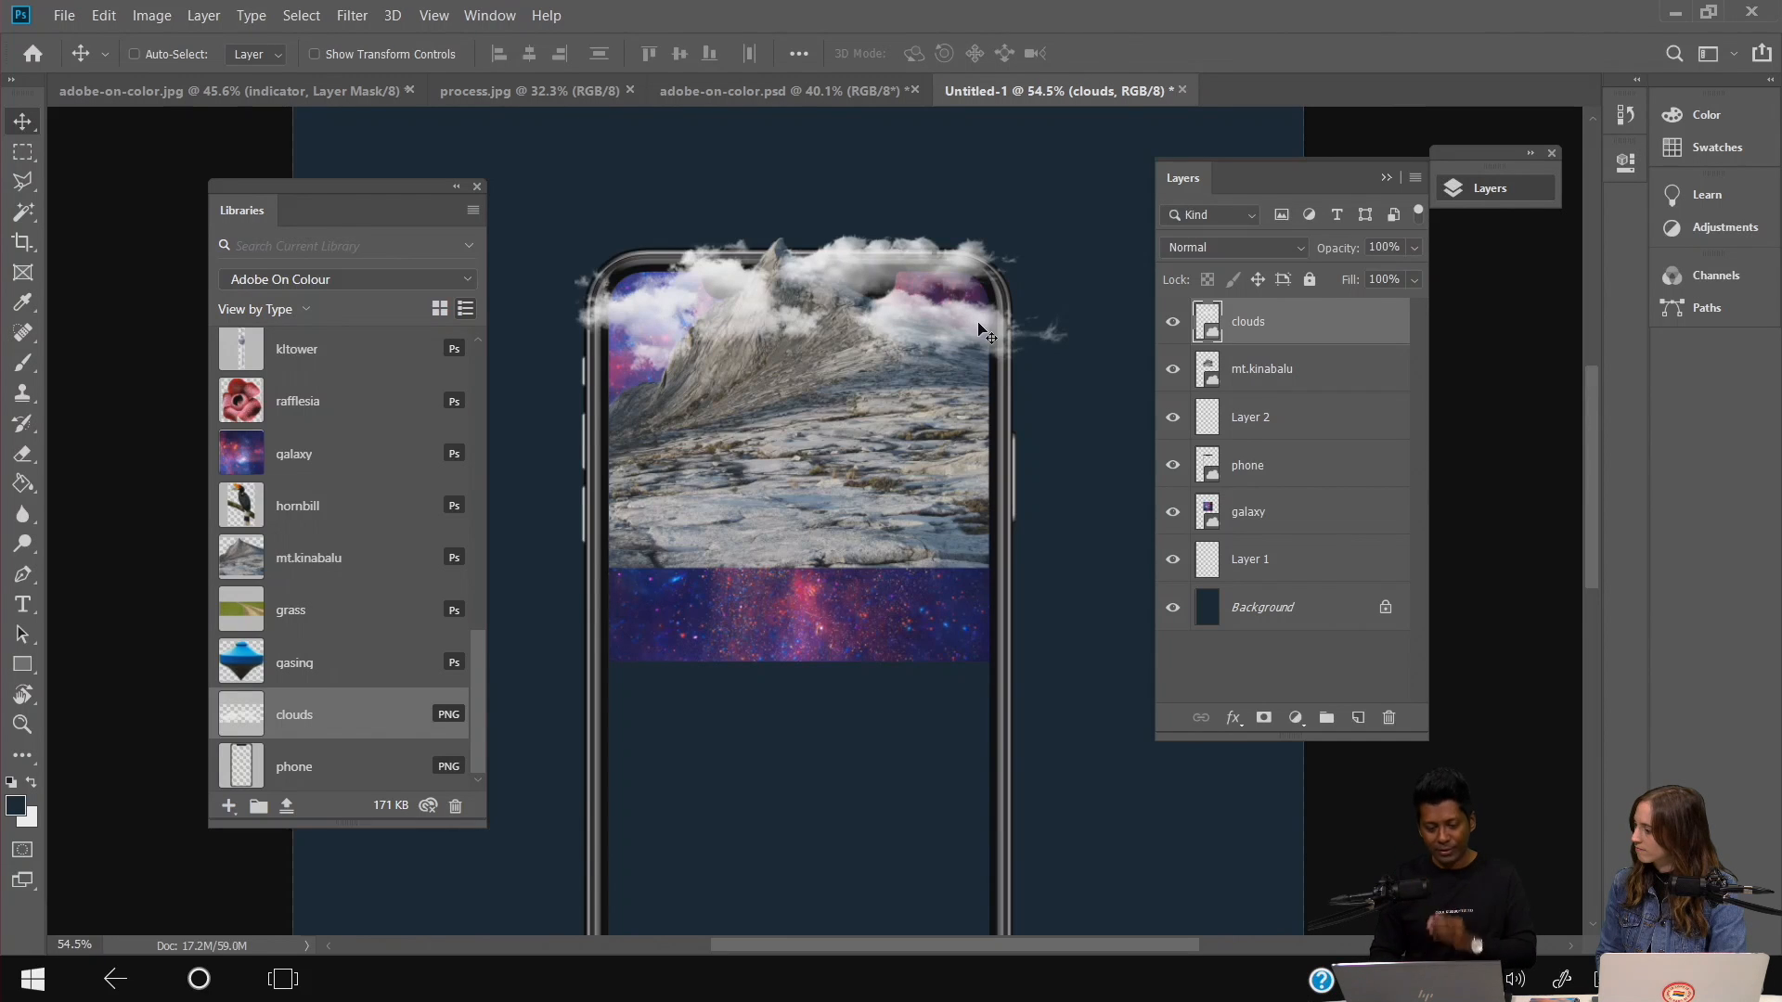
- Shift the clouds slightly upward so they rise further above the phone's upper edge
key(ctrl)
drag(922, 343, 928, 326)
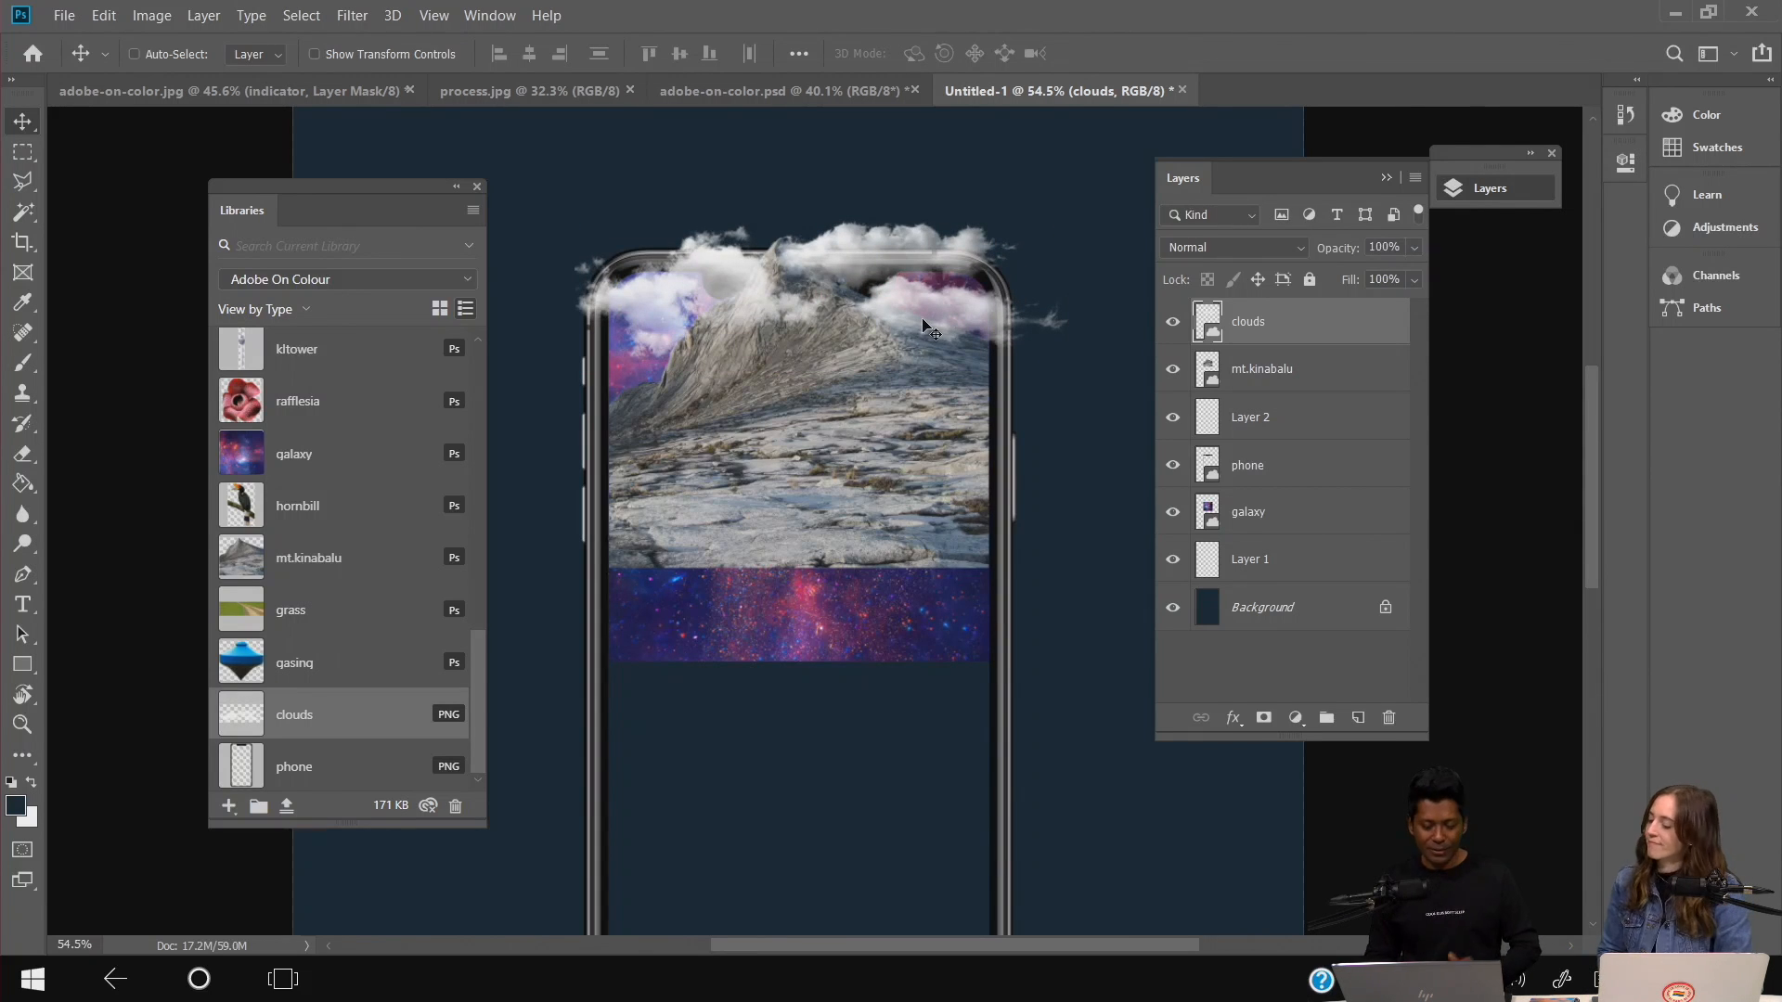
drag(922, 320, 923, 303)
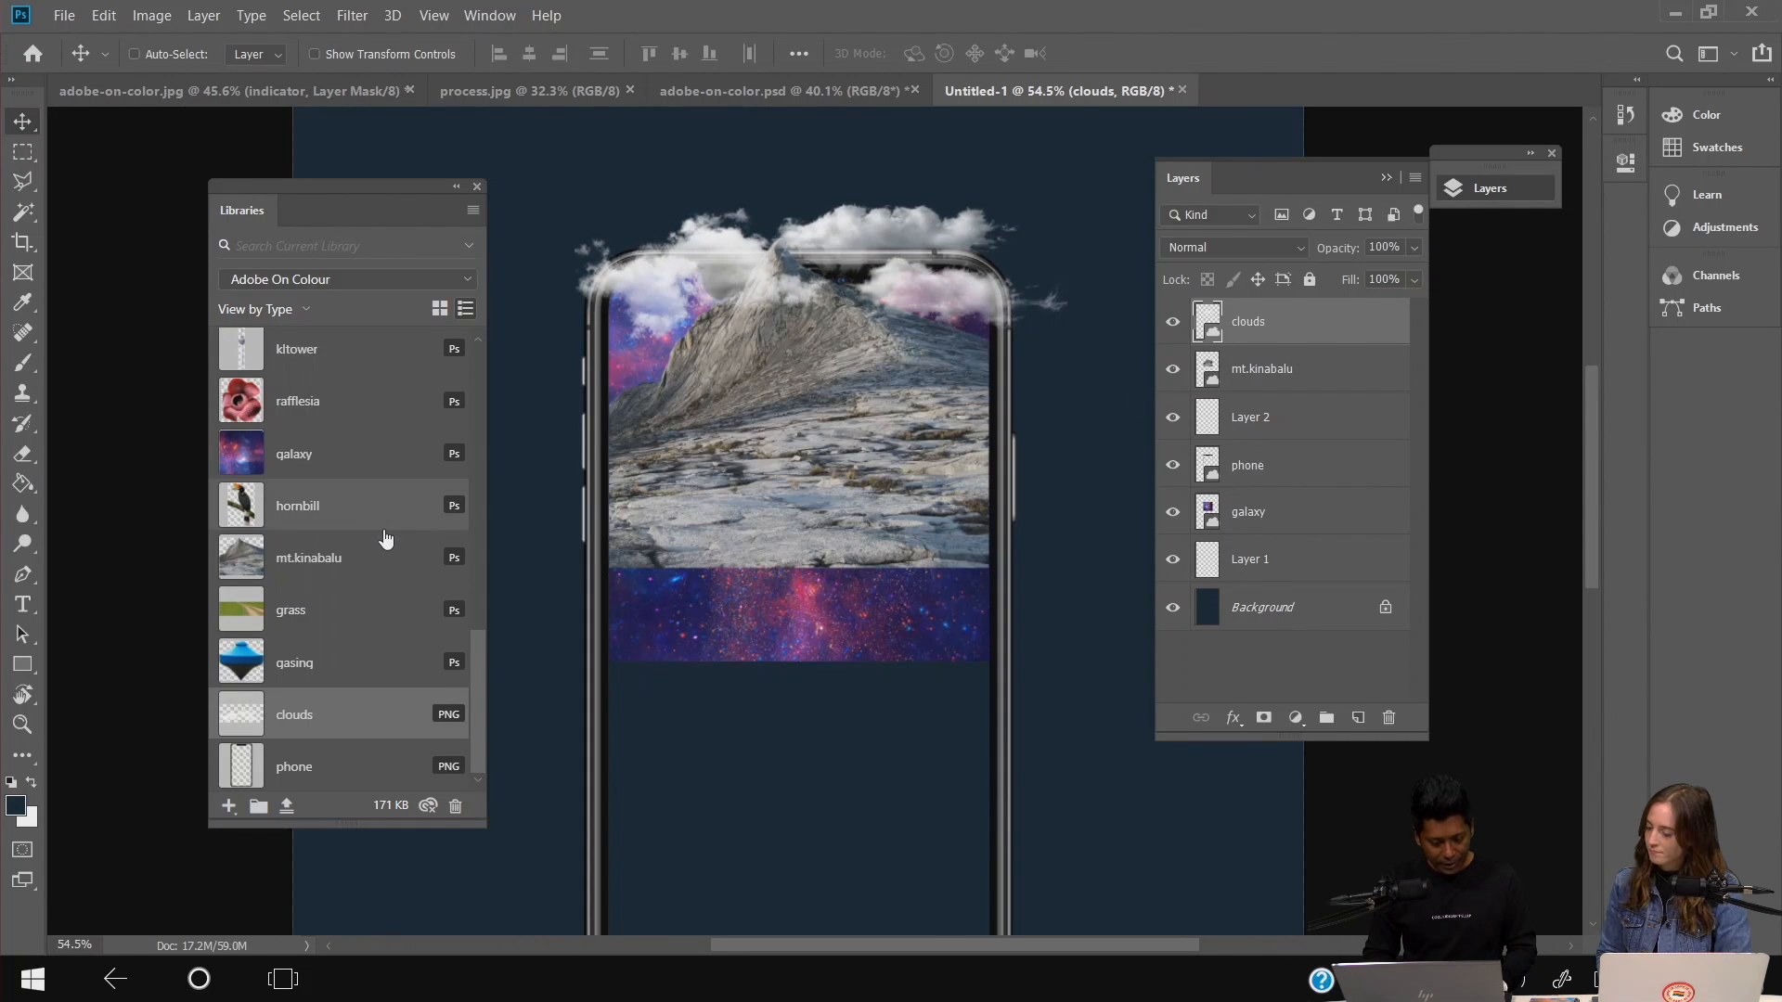
- Place the fireworks graphic above the phone's upper-left corner at about its original size
scroll(409, 745, up, 5)
scroll(408, 744, up, 5)
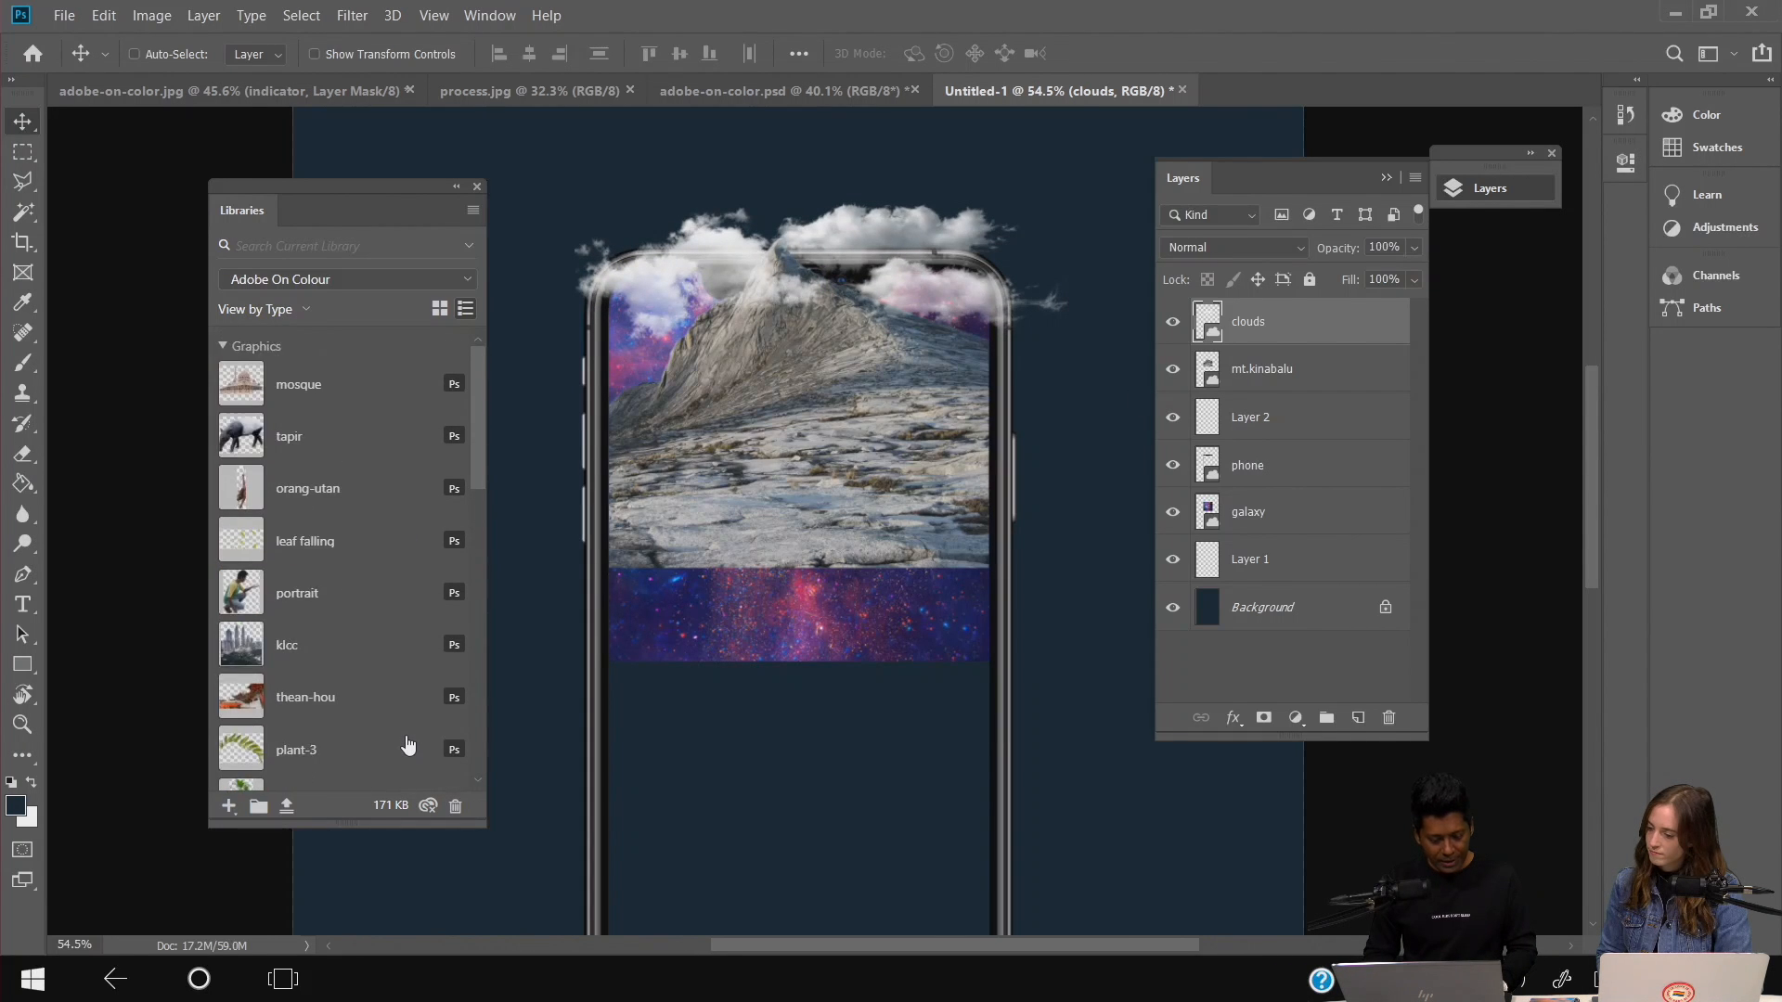
drag(297, 559, 571, 205)
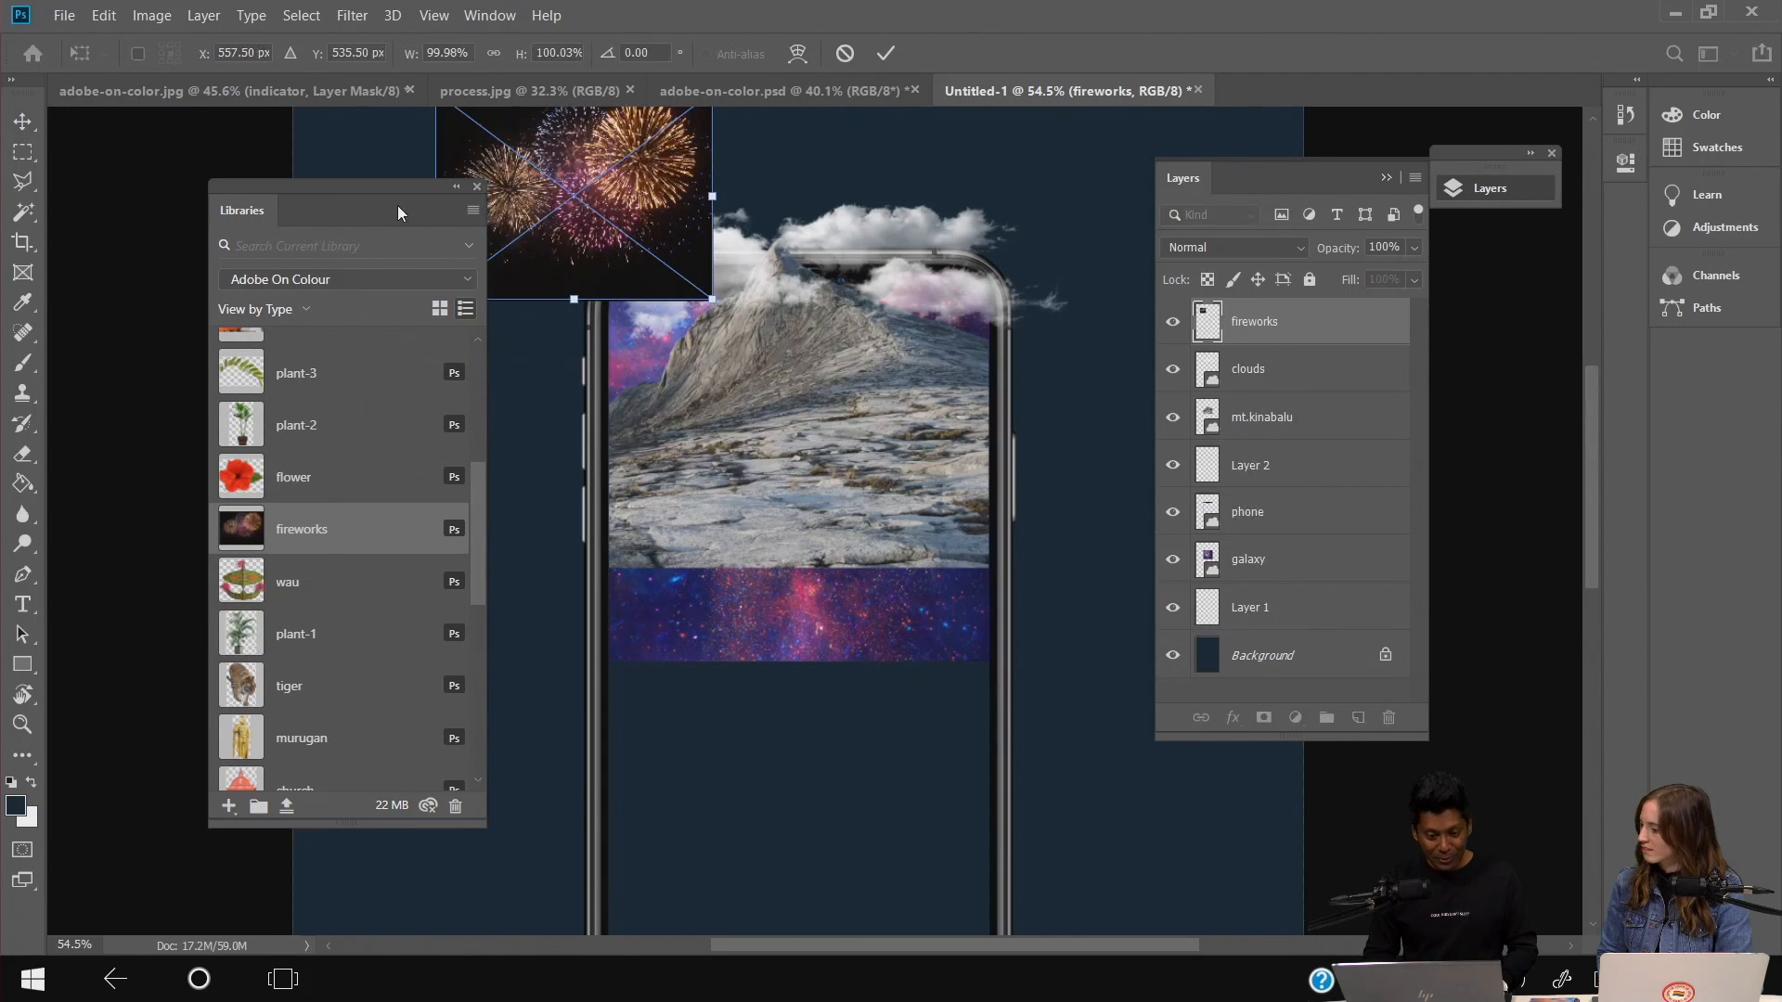
drag(393, 188, 353, 295)
scroll(706, 446, up, 5)
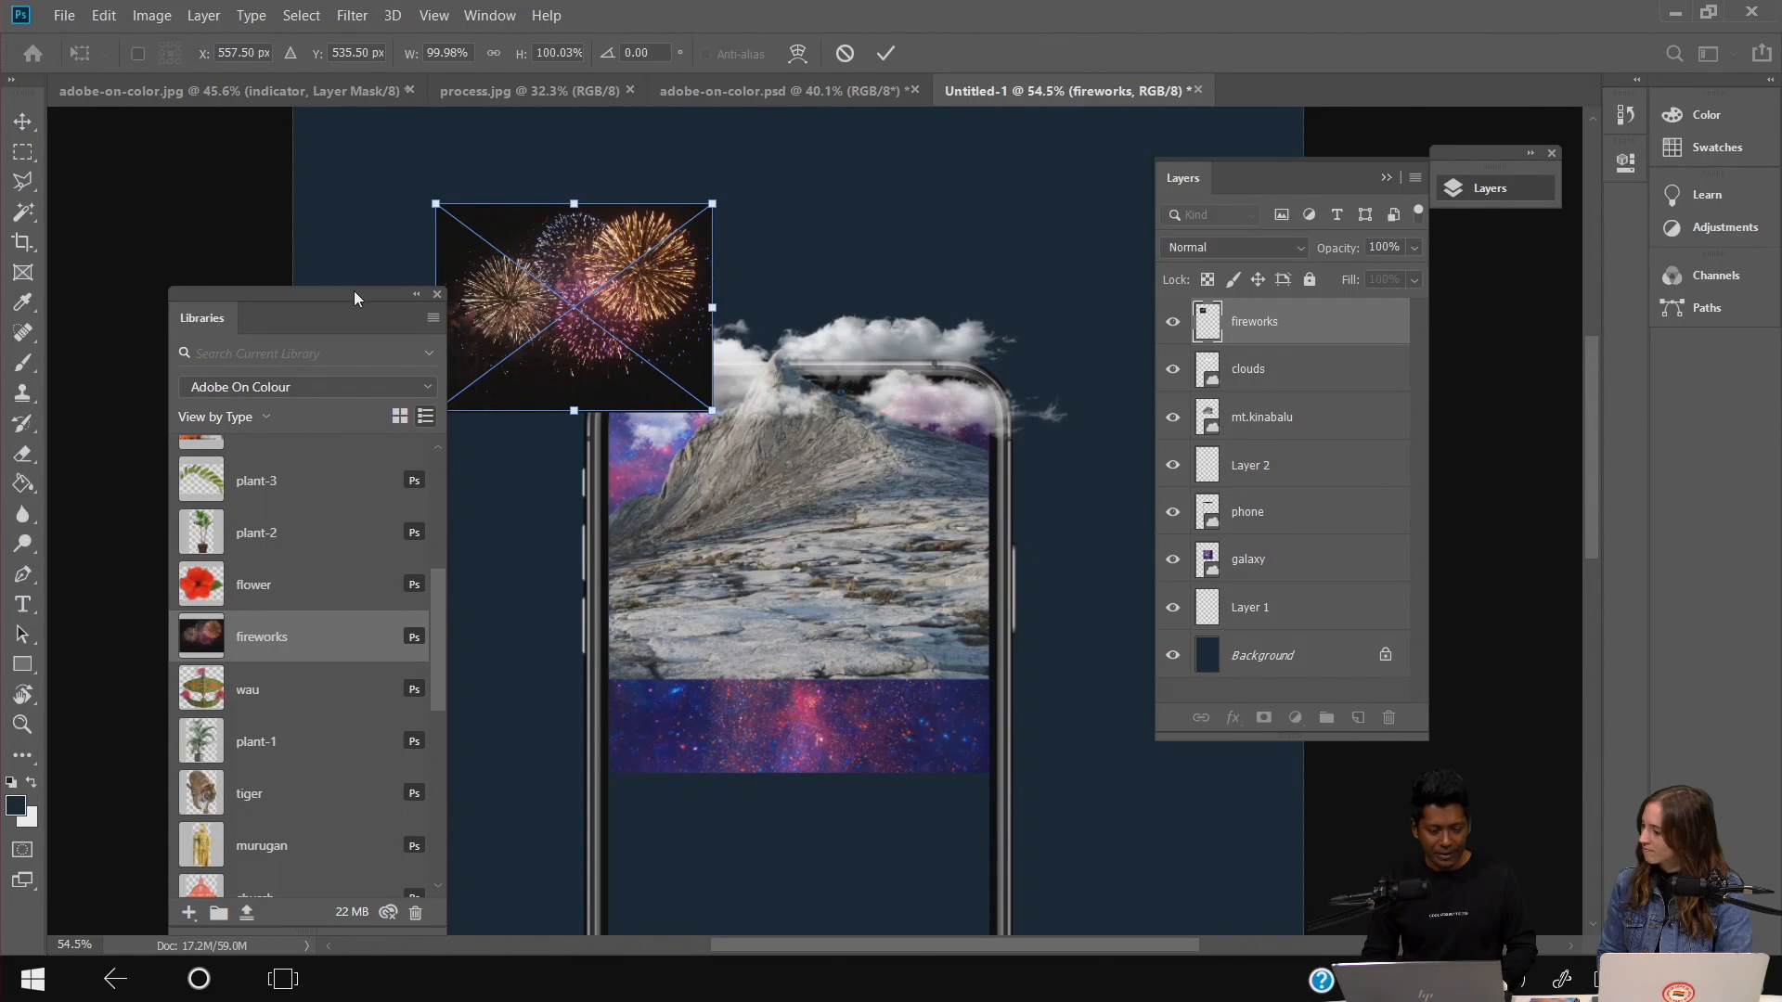
drag(353, 291, 286, 287)
drag(591, 325, 620, 298)
key(Return)
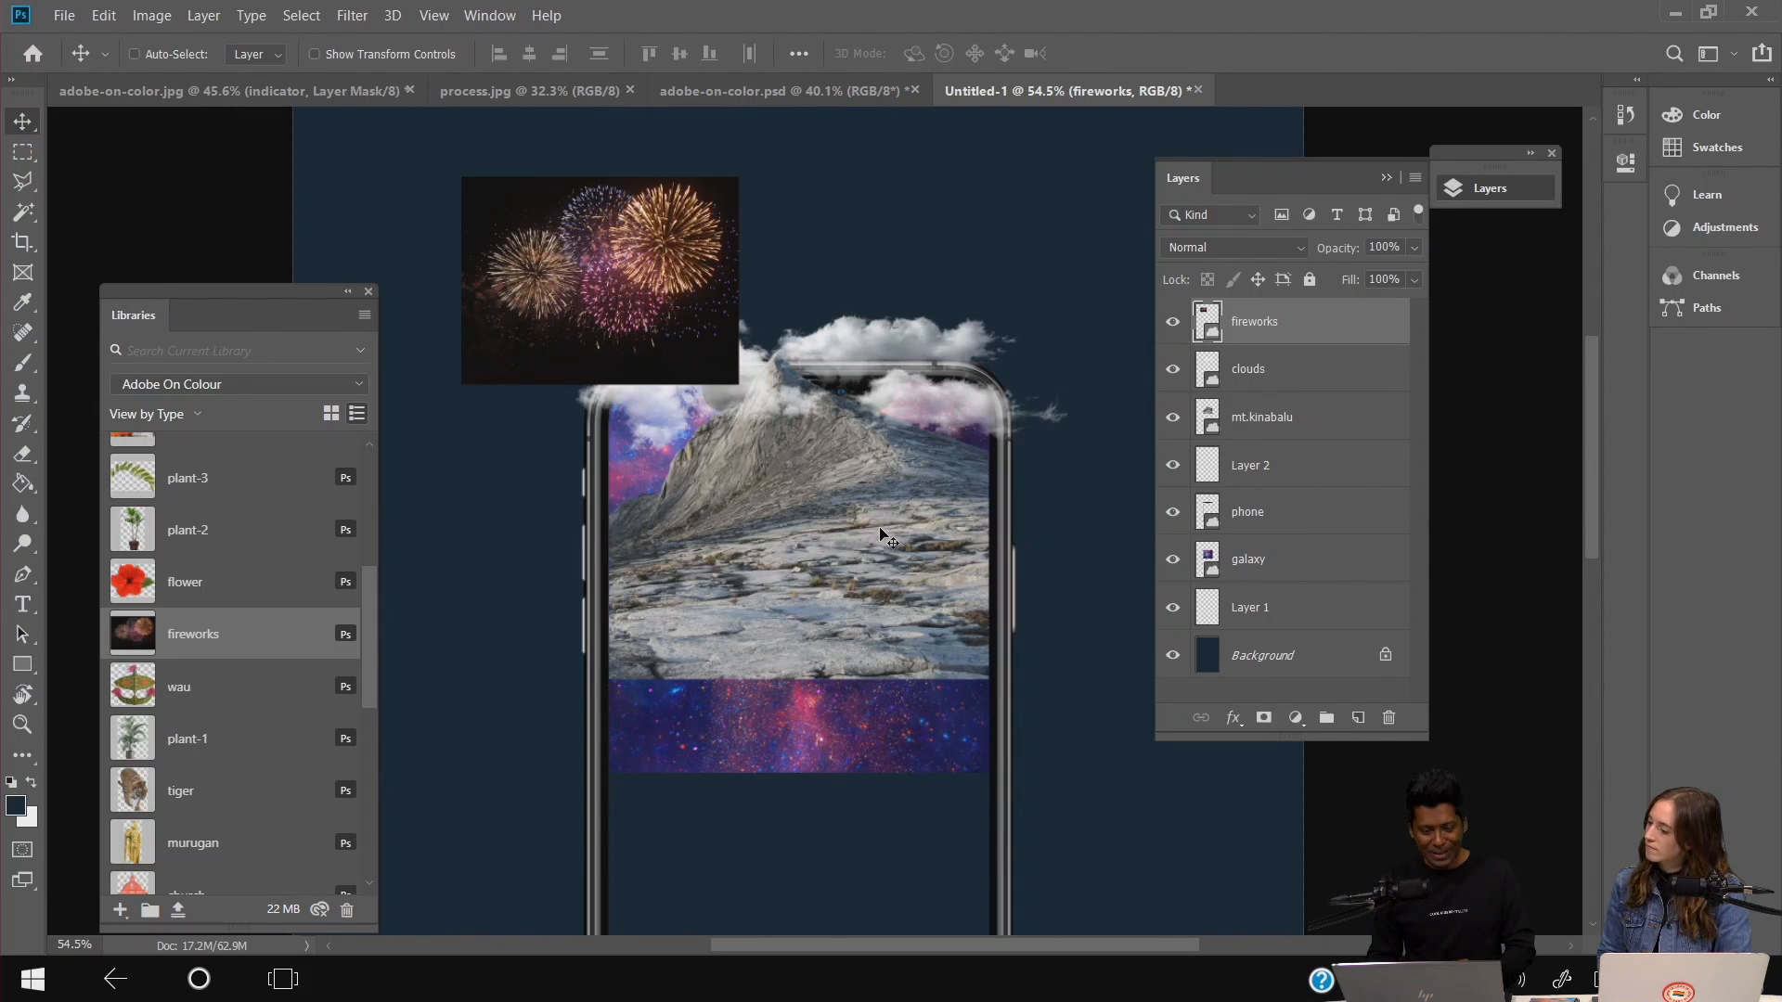
- Set the fireworks layer's blend mode to Screen and raise its Levels shadow input to 18 to hide the dark background
click(1239, 247)
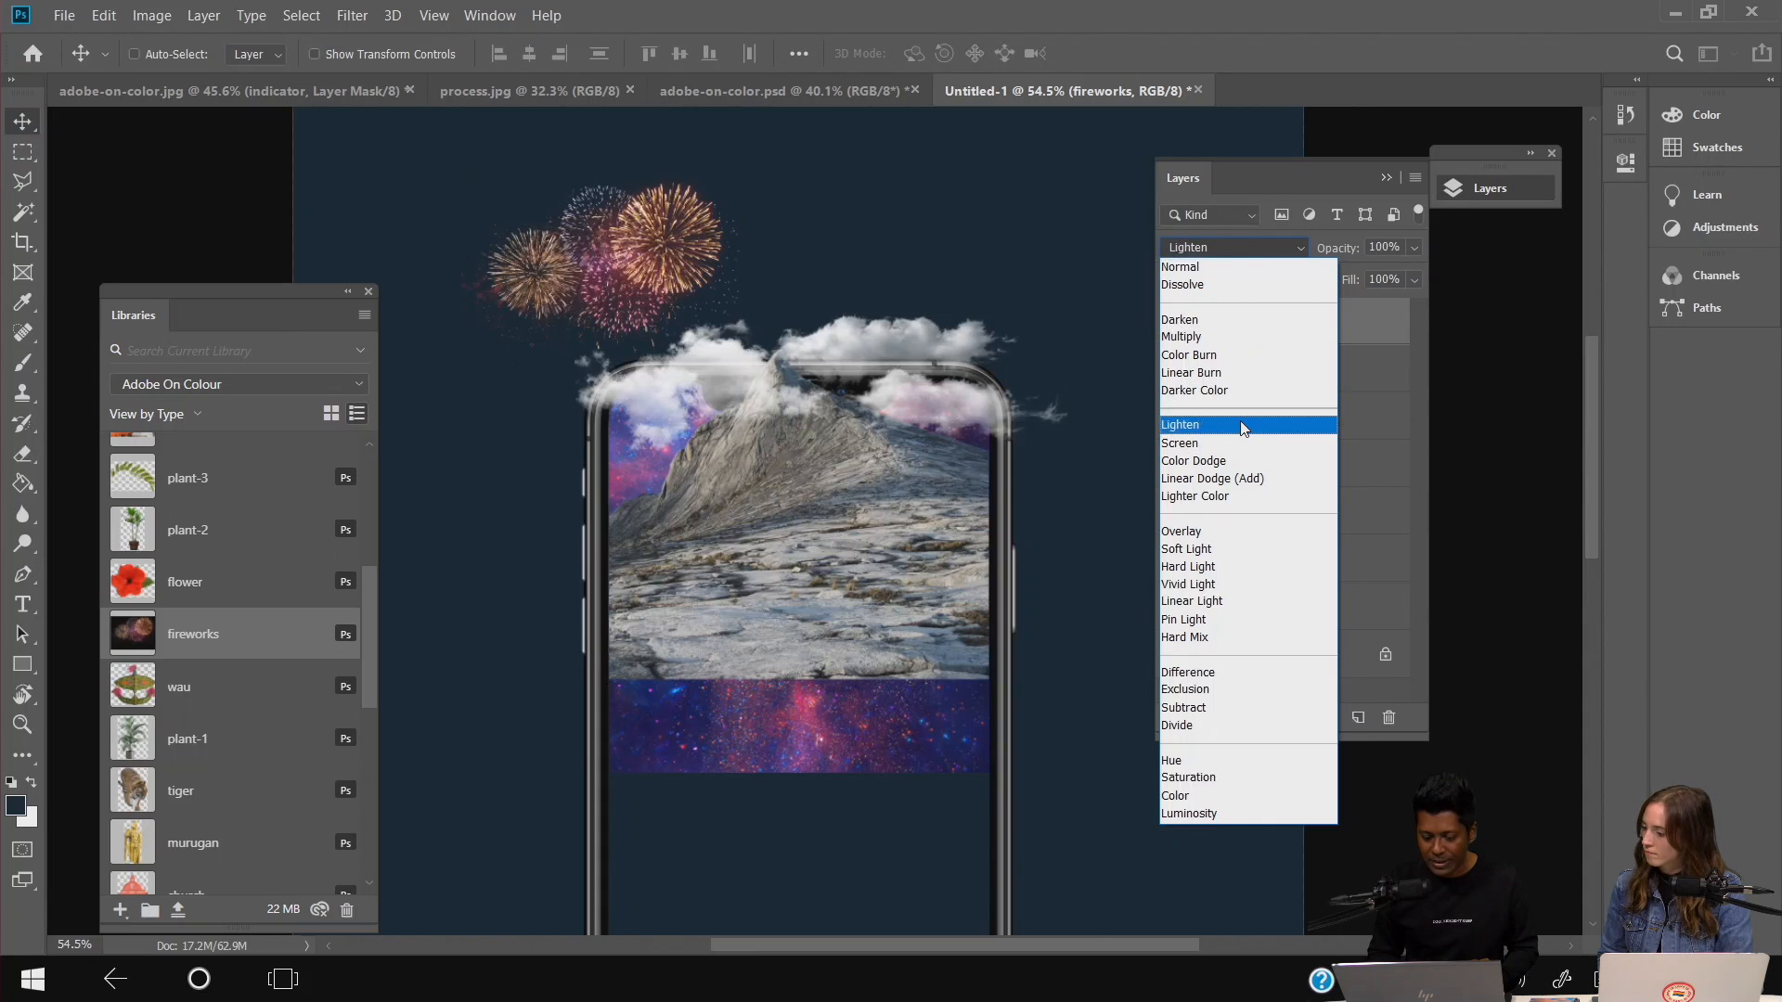
click(1223, 445)
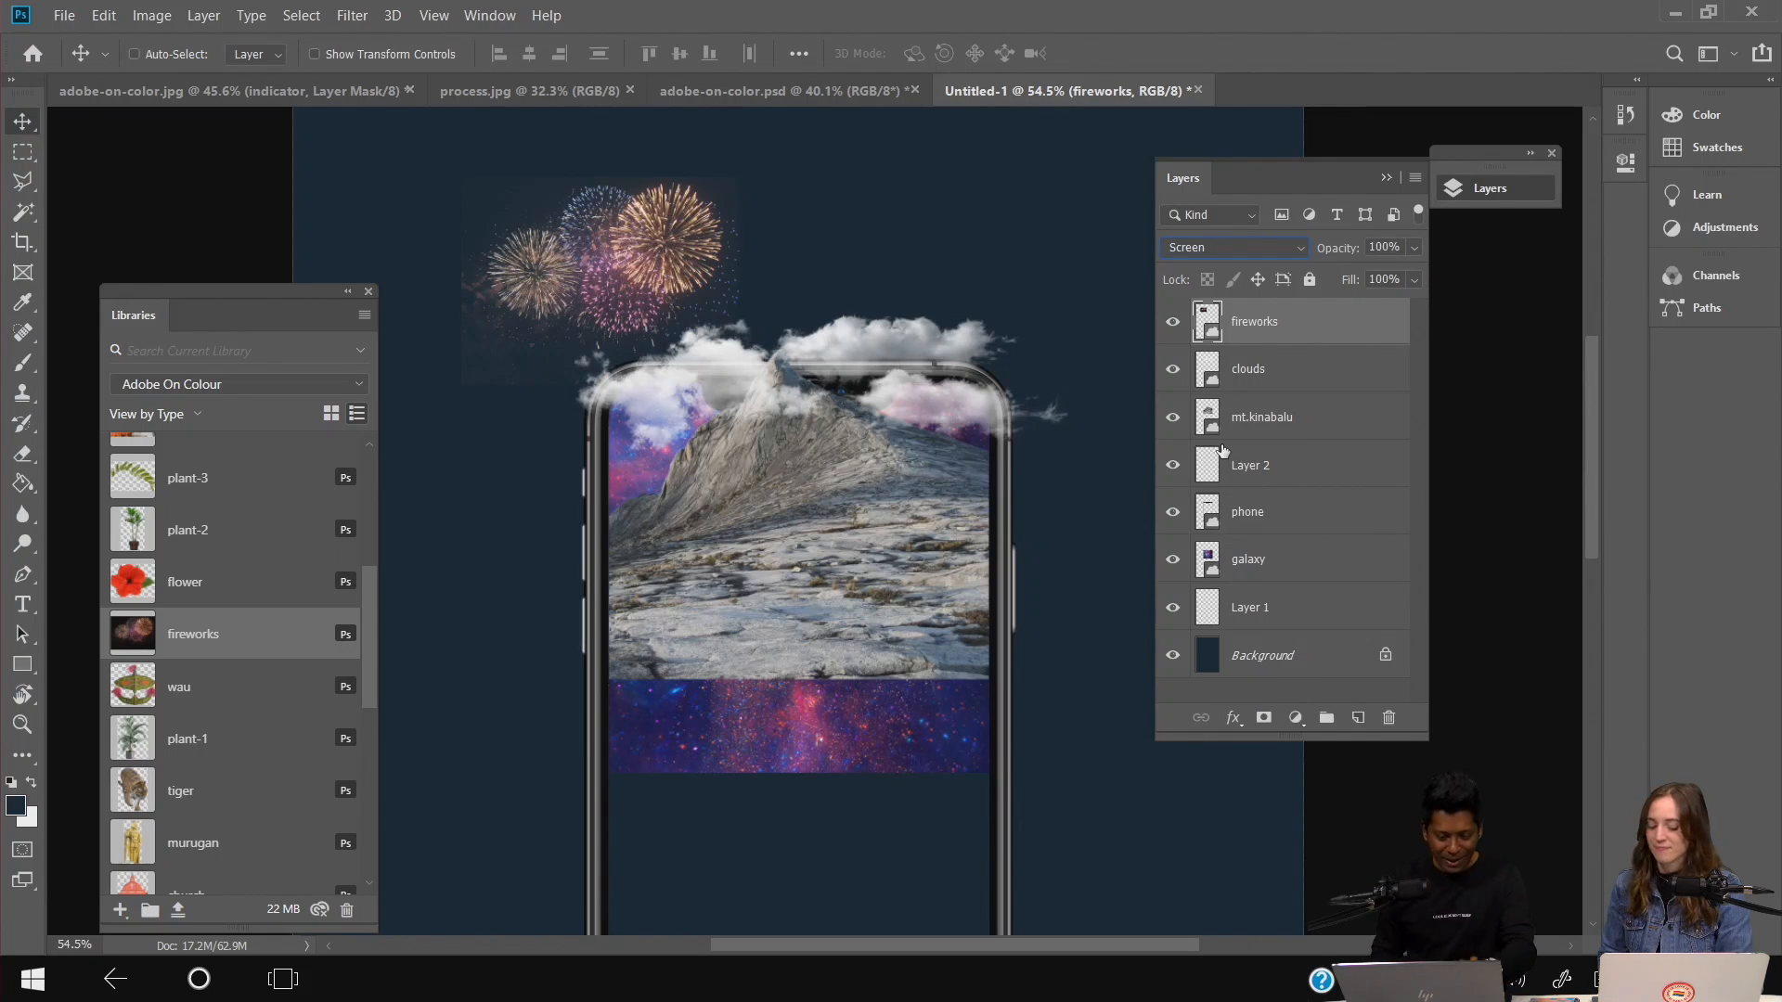
scroll(548, 176, up, 5)
scroll(705, 368, down, 1)
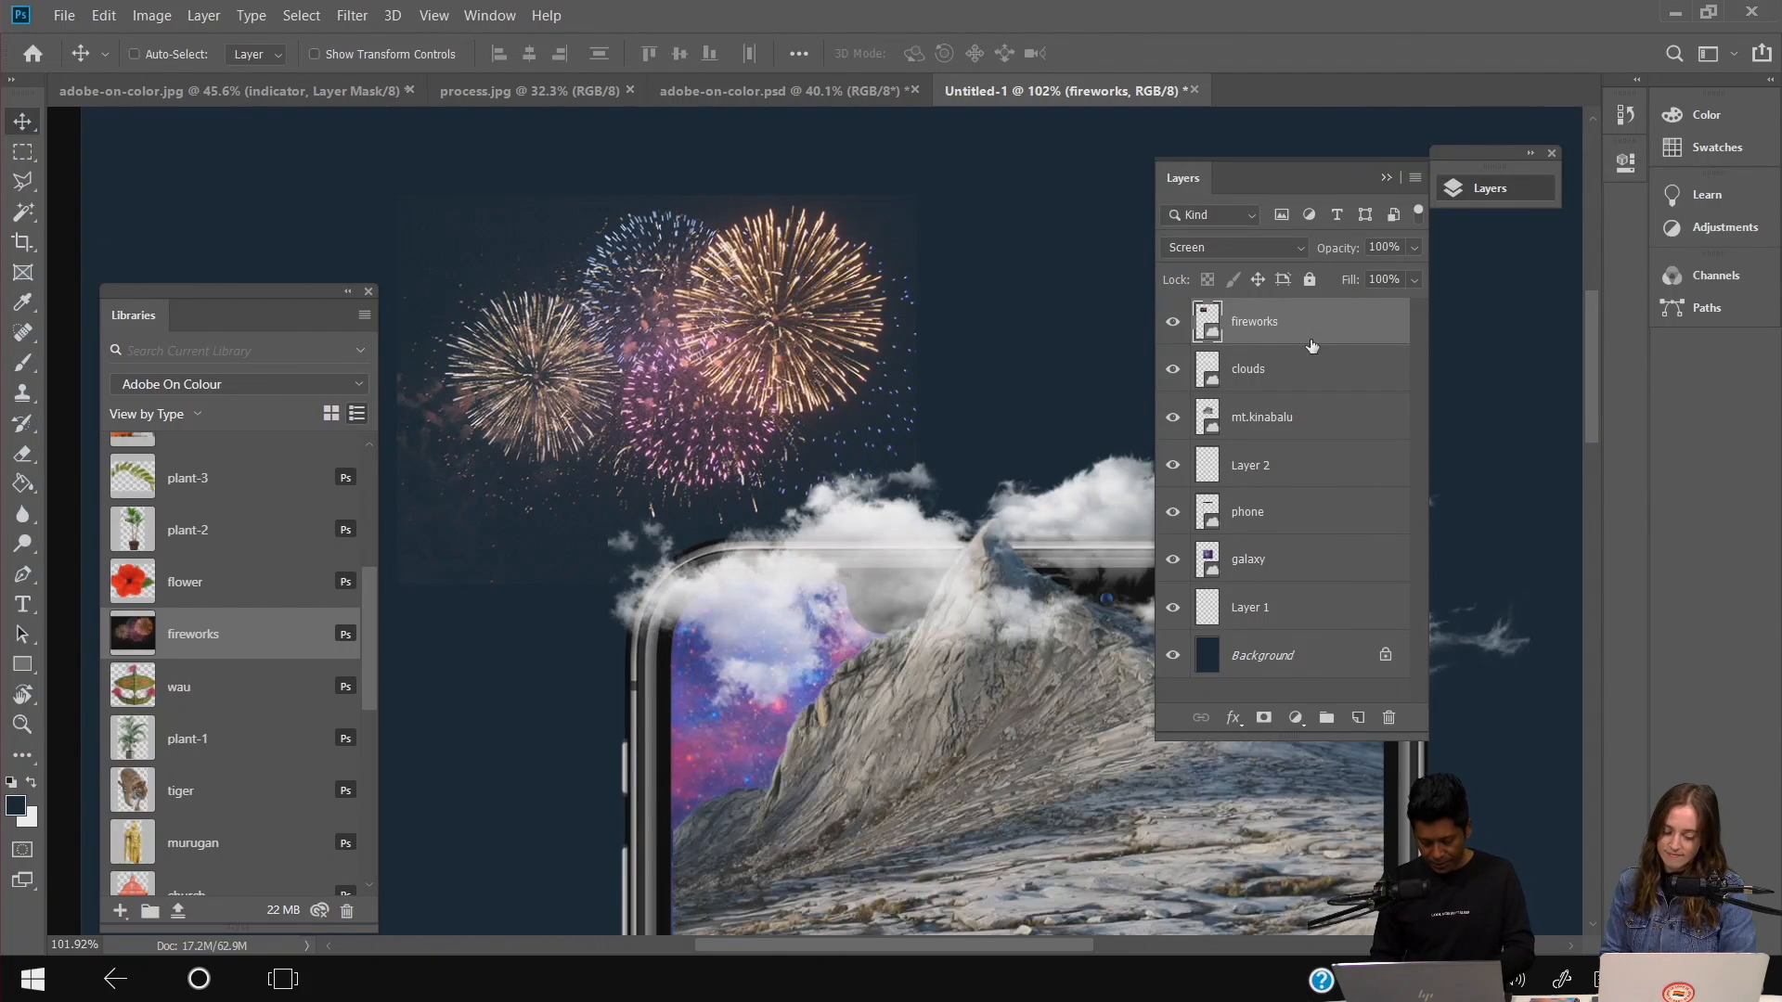
key(ctrl+l)
drag(1064, 640, 1083, 640)
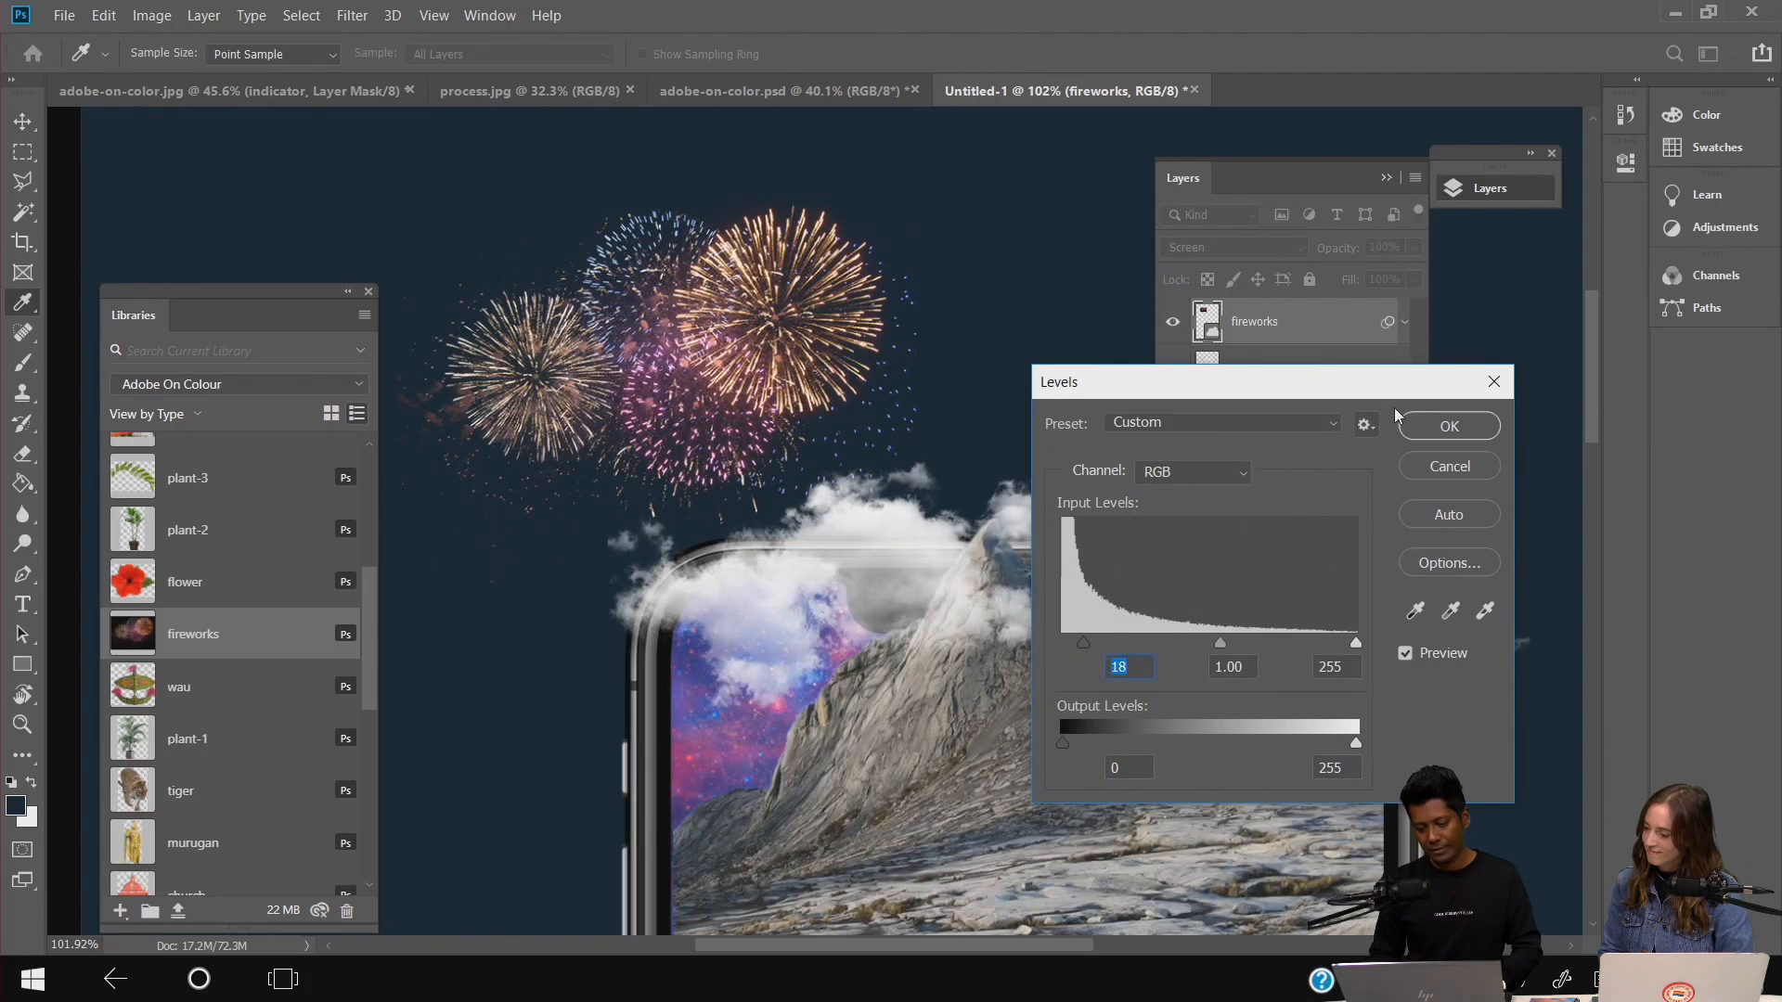
click(1448, 426)
scroll(840, 557, down, 3)
scroll(613, 469, up, 1)
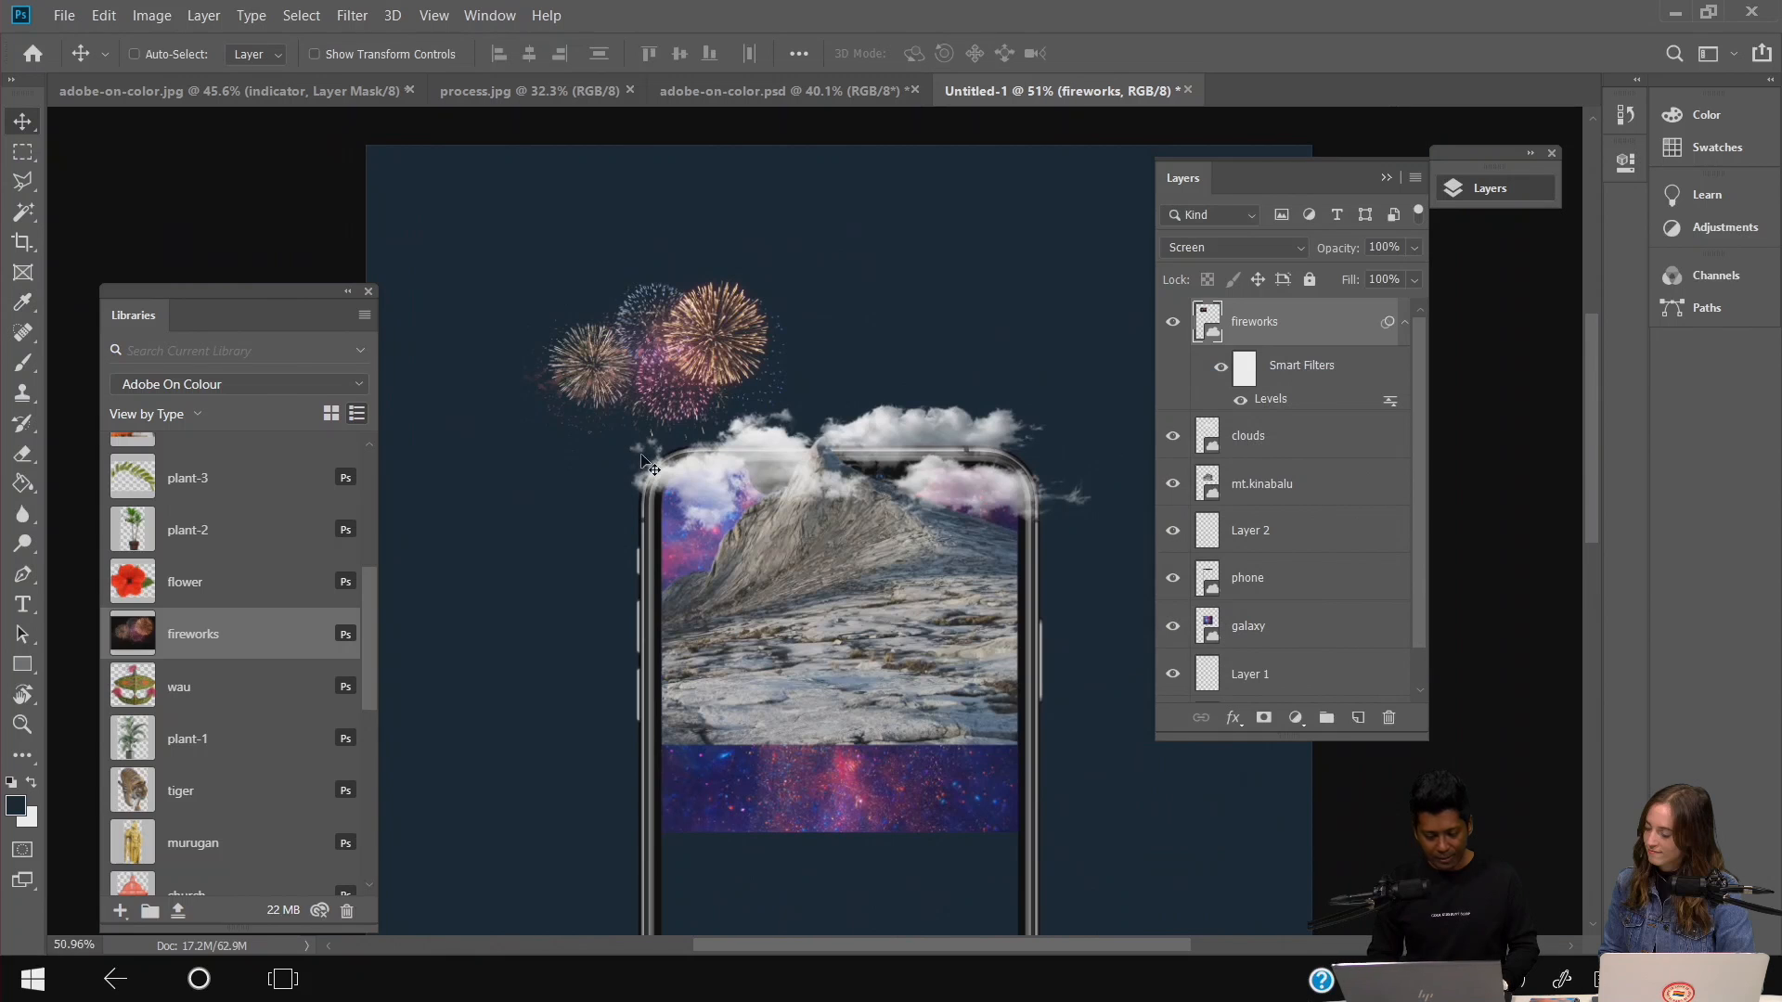
- Place the hornbill graphic perched on the phone's upper-right corner, scaled to slightly under half its original size
scroll(264, 657, down, 5)
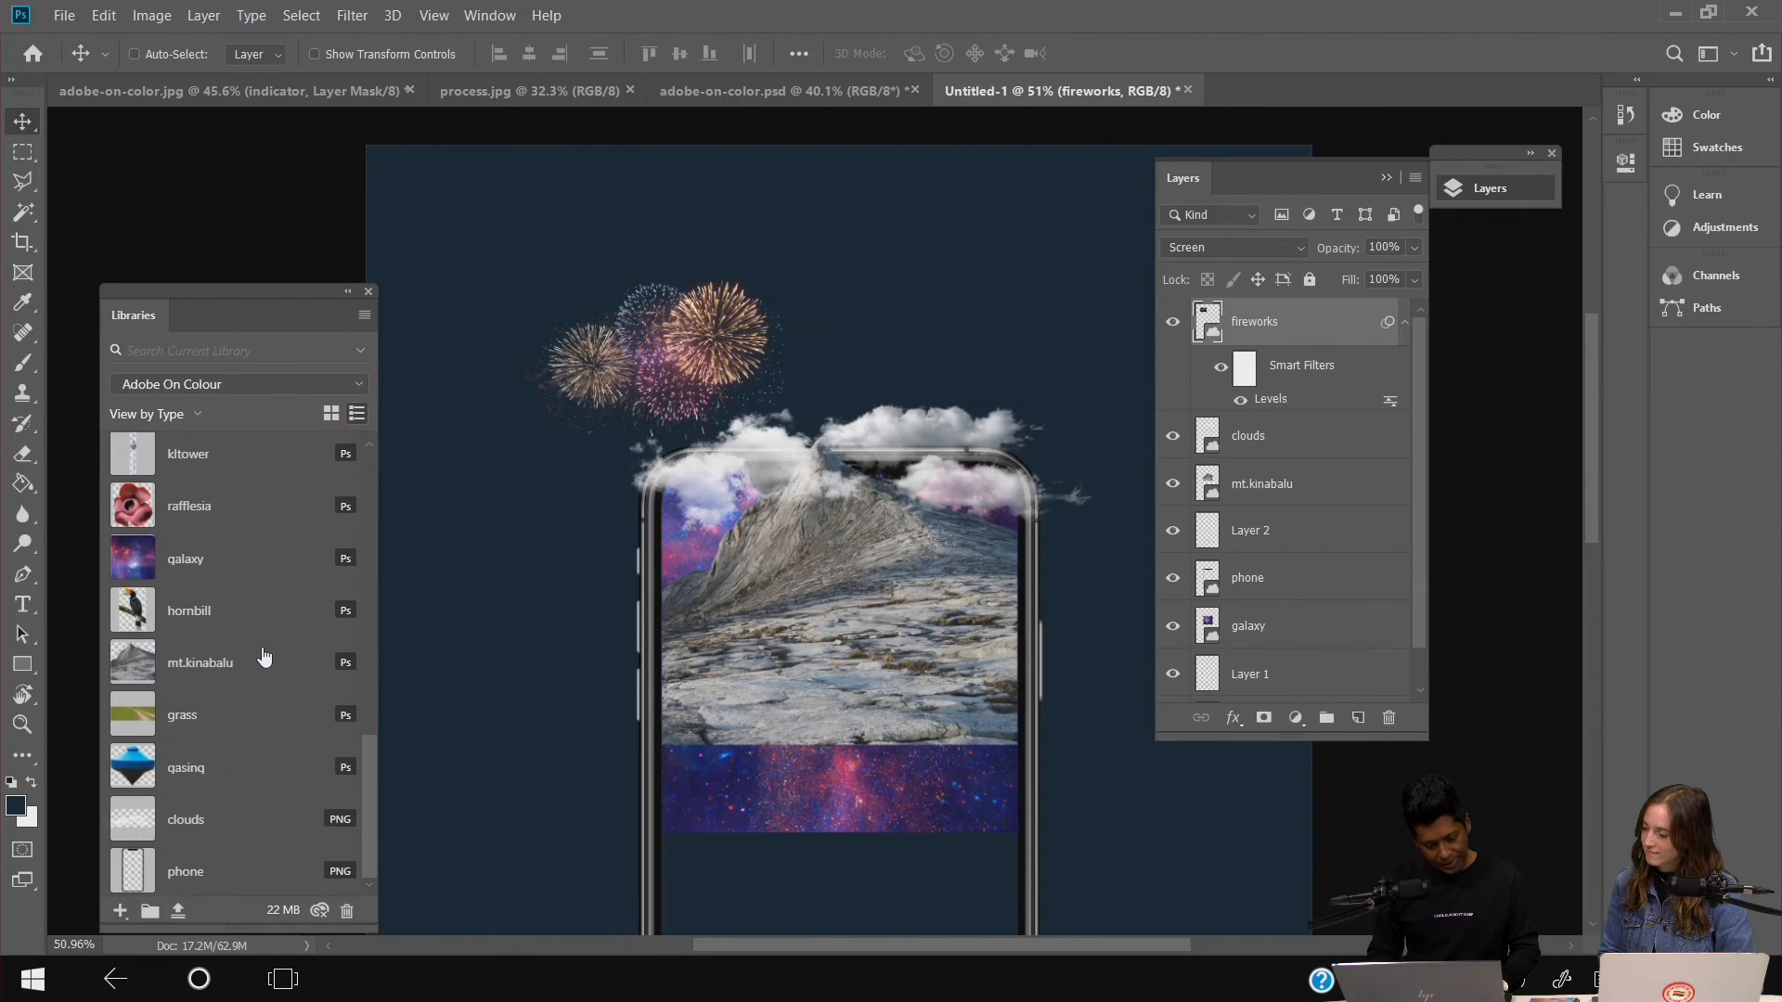
drag(212, 608, 832, 388)
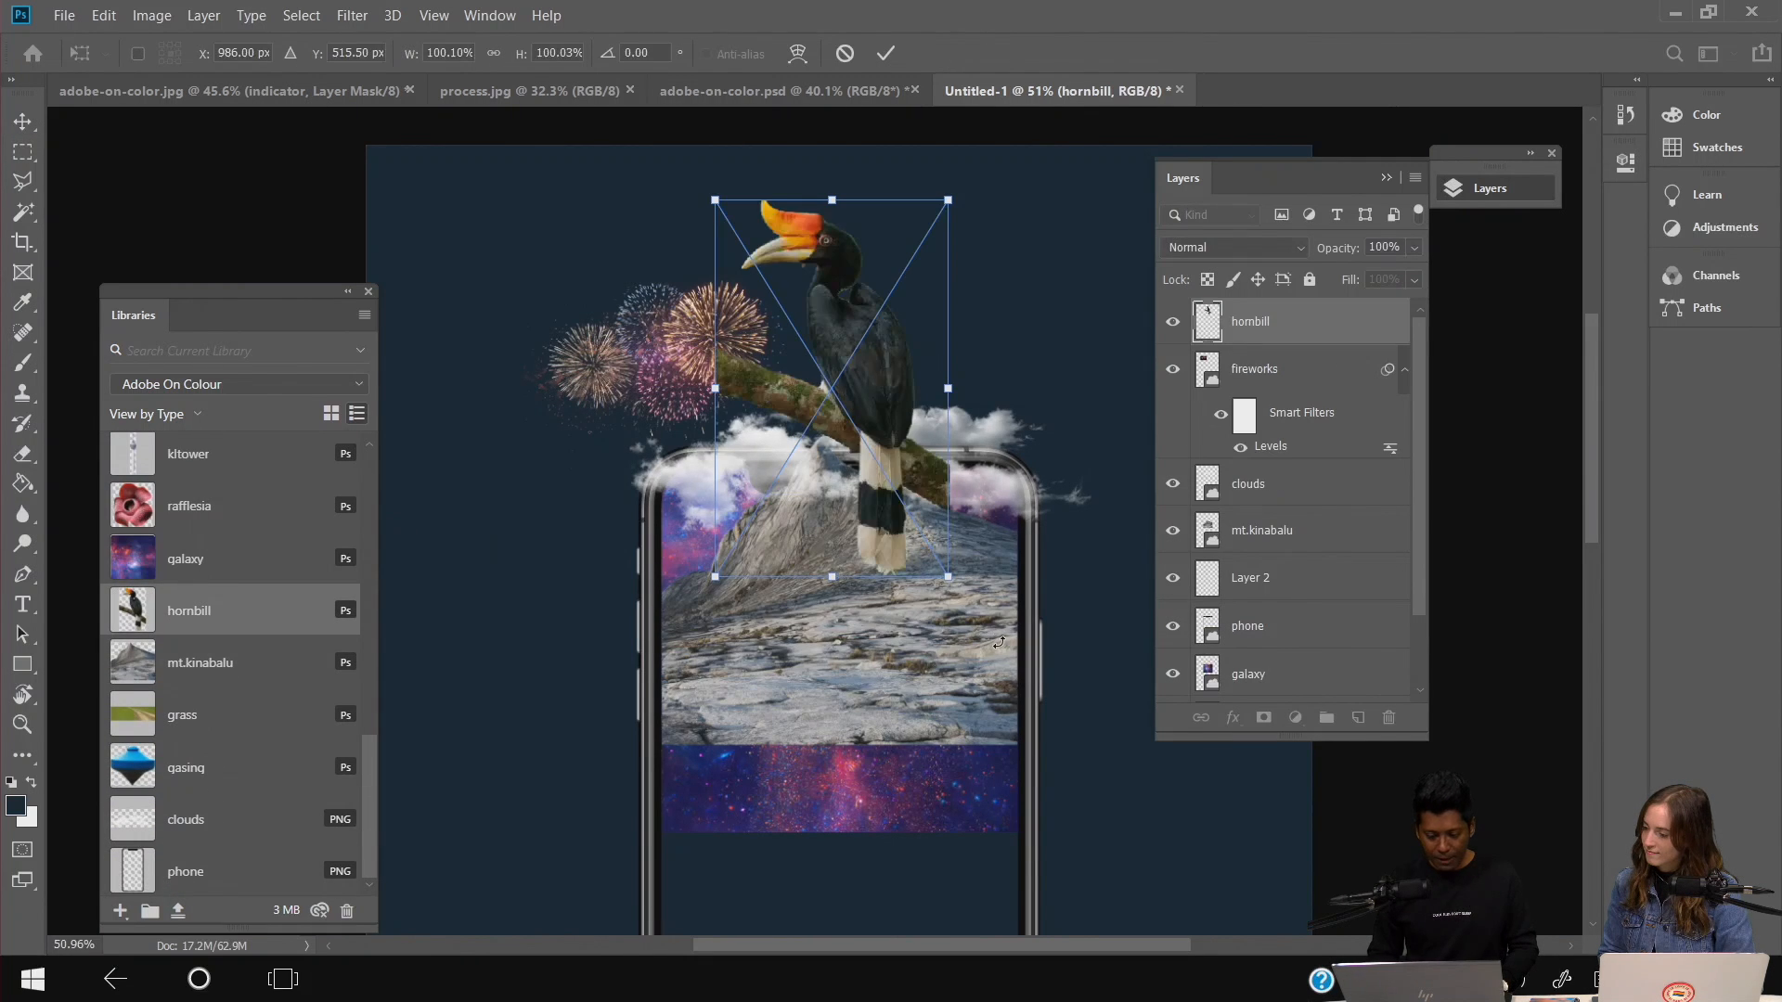
drag(947, 576, 823, 373)
drag(779, 261, 962, 426)
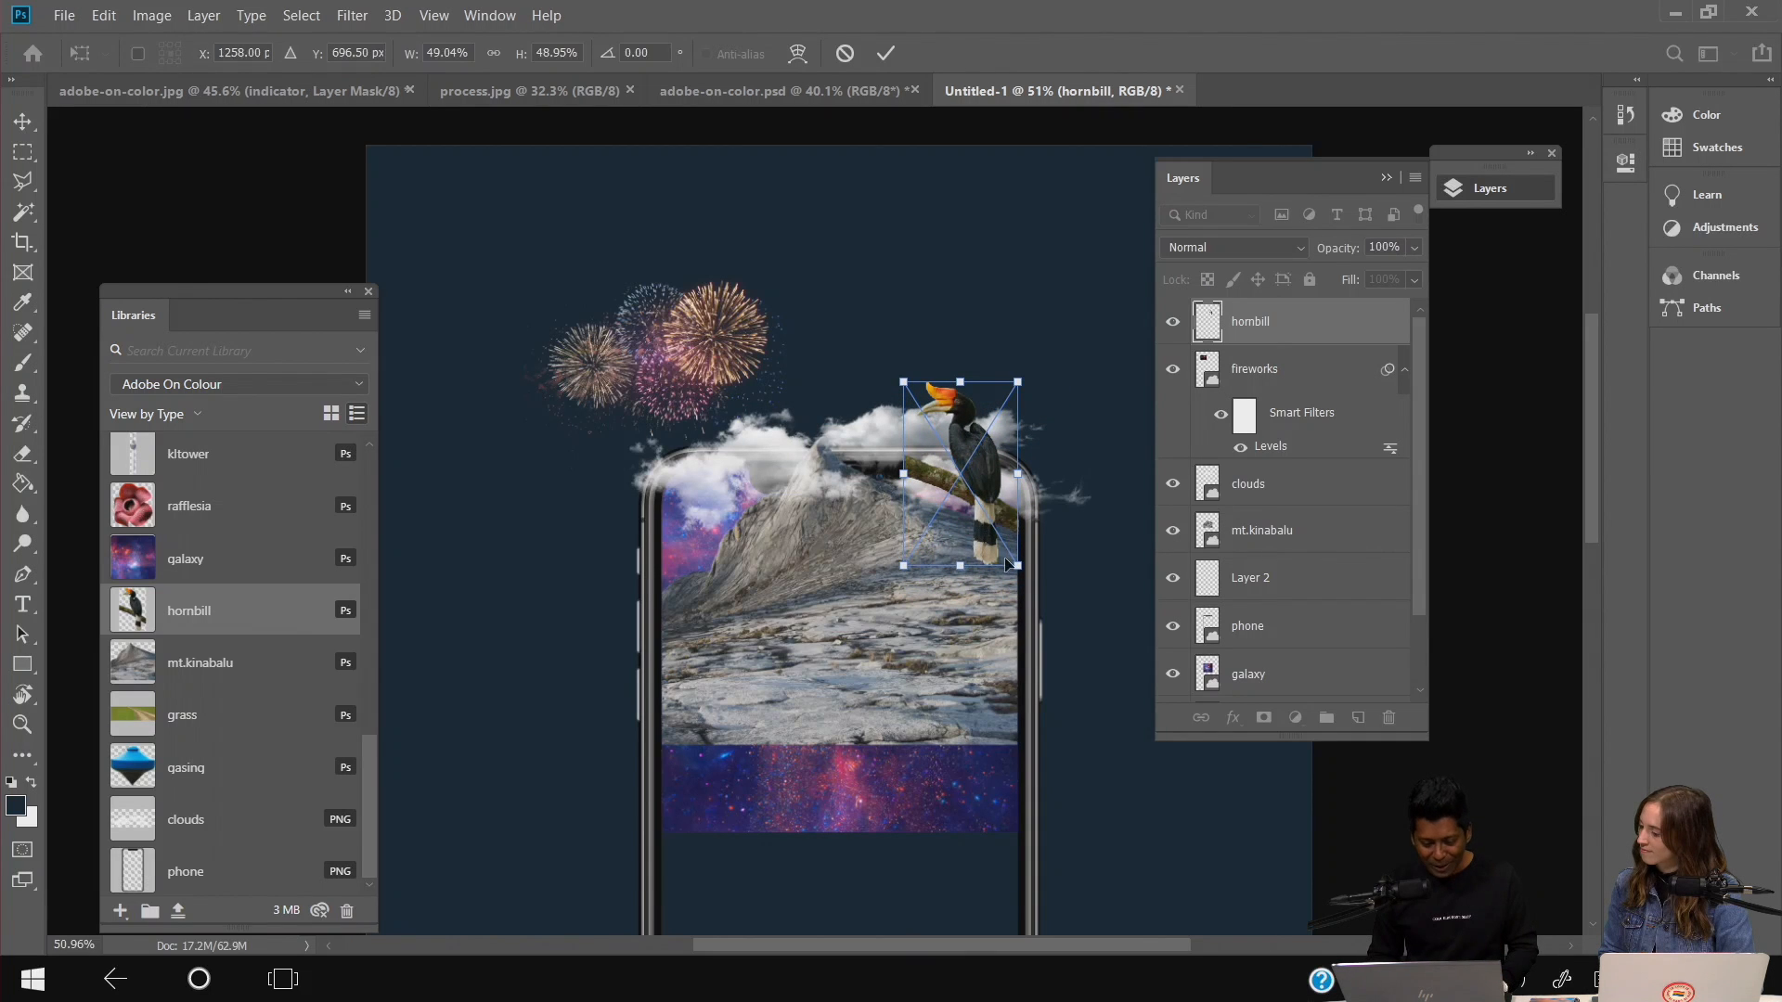
drag(1011, 563, 984, 507)
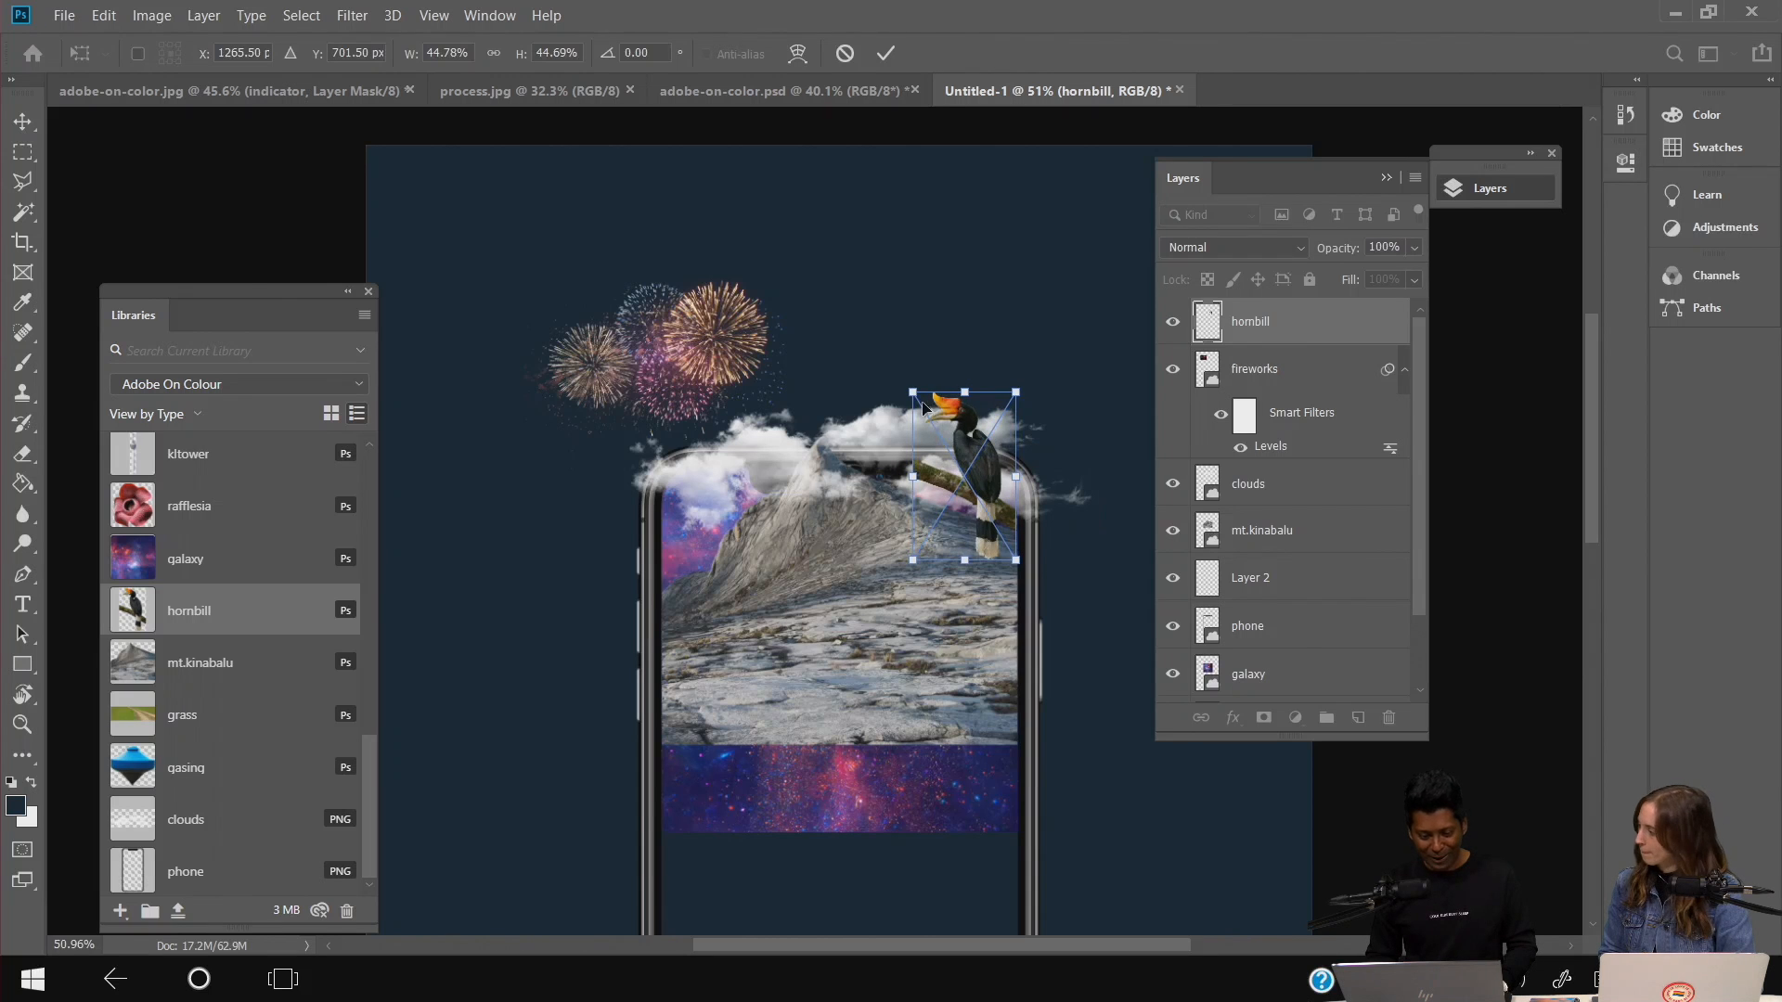
drag(912, 393, 907, 393)
key(Return)
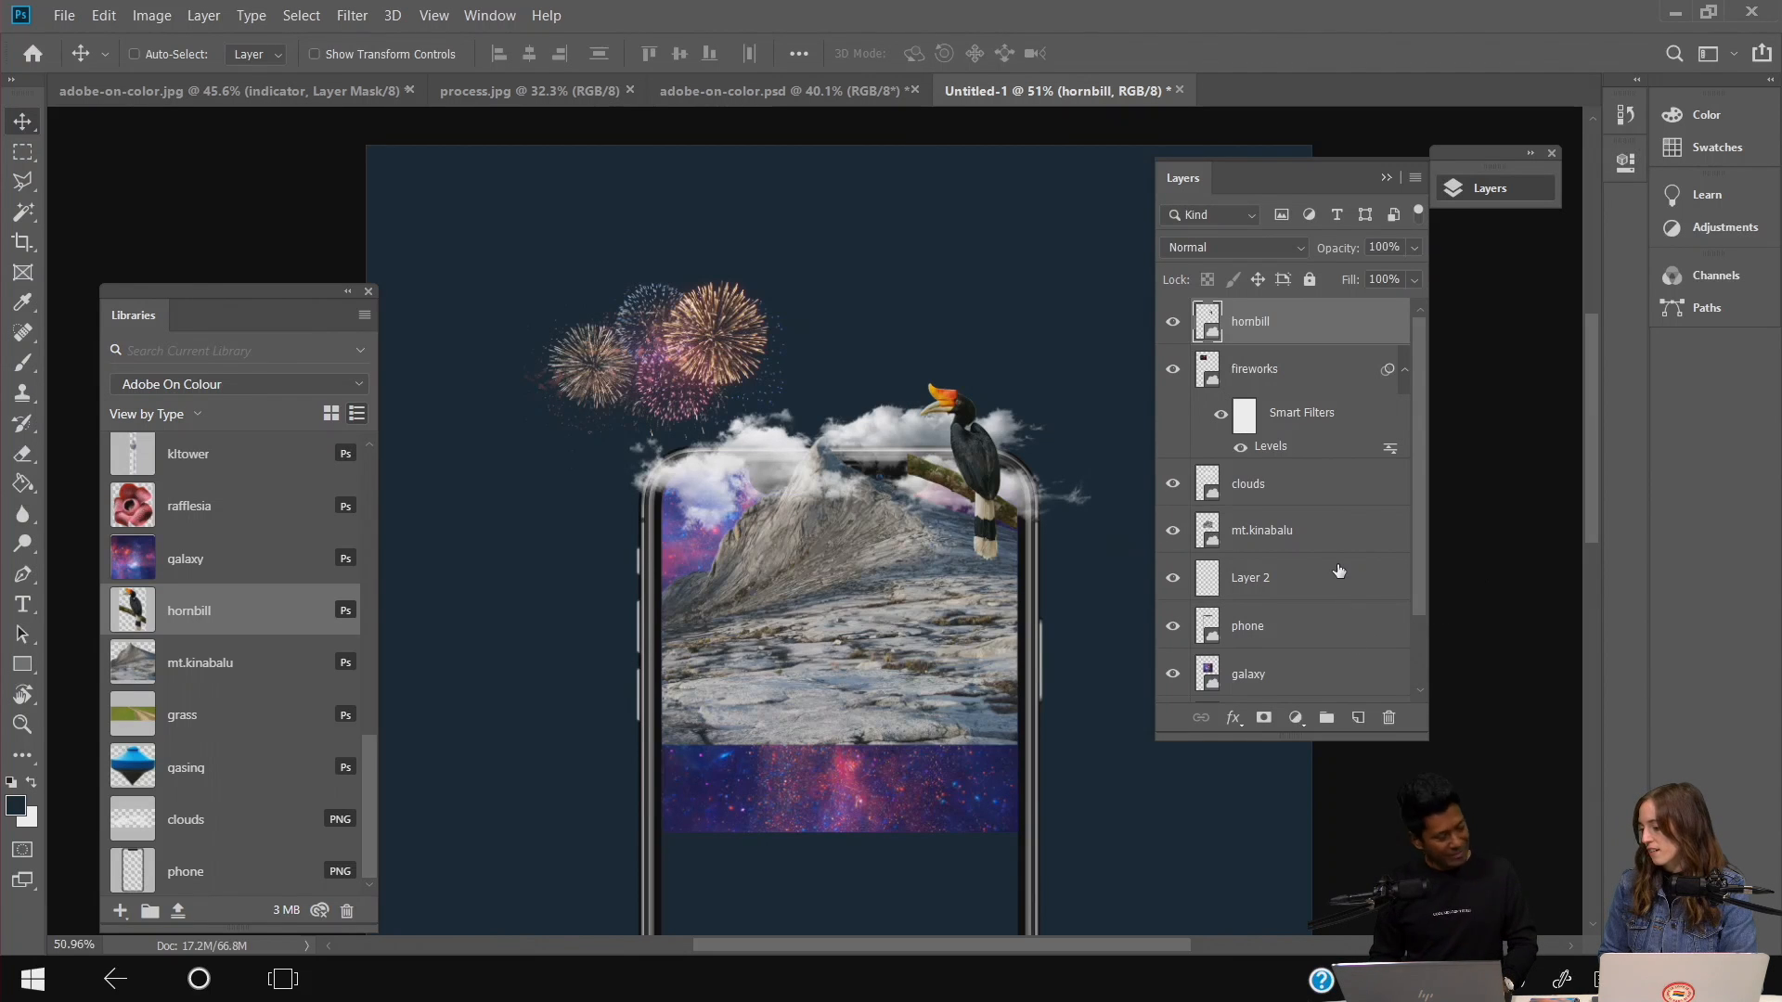
- Add a new empty layer above the hornbill layer, and place the klcc graphic on top over the phone screen
click(1356, 720)
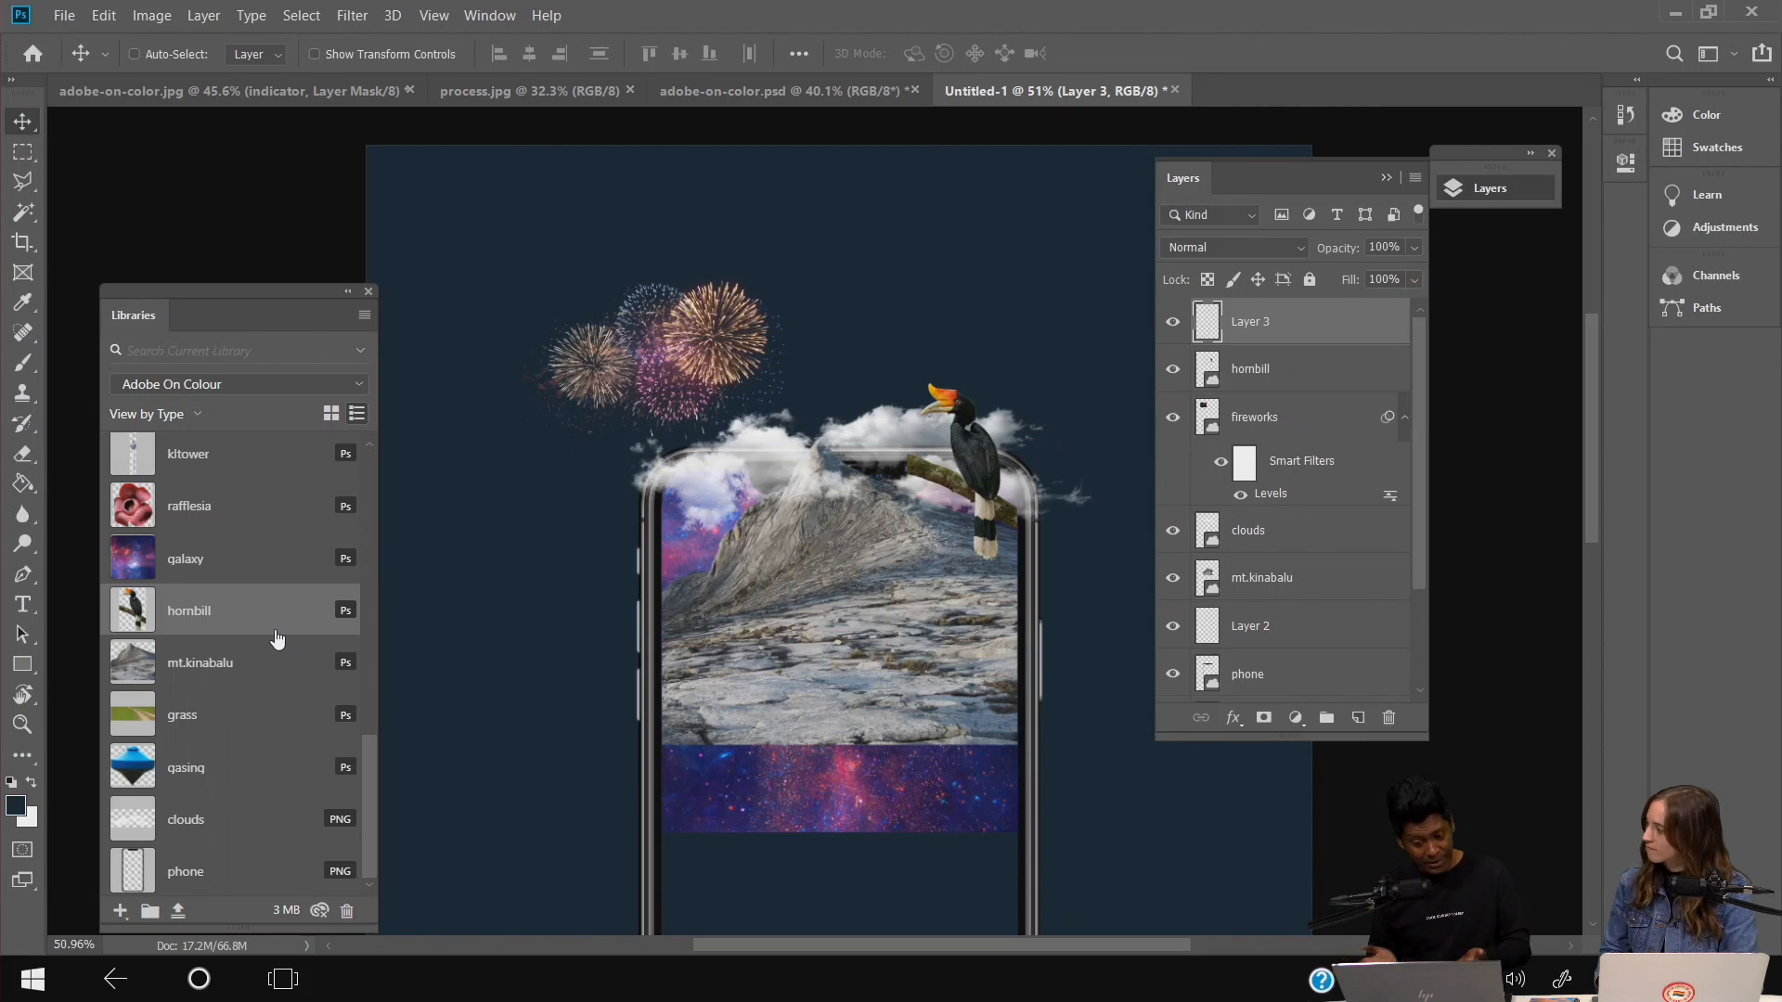
drag(276, 639, 564, 643)
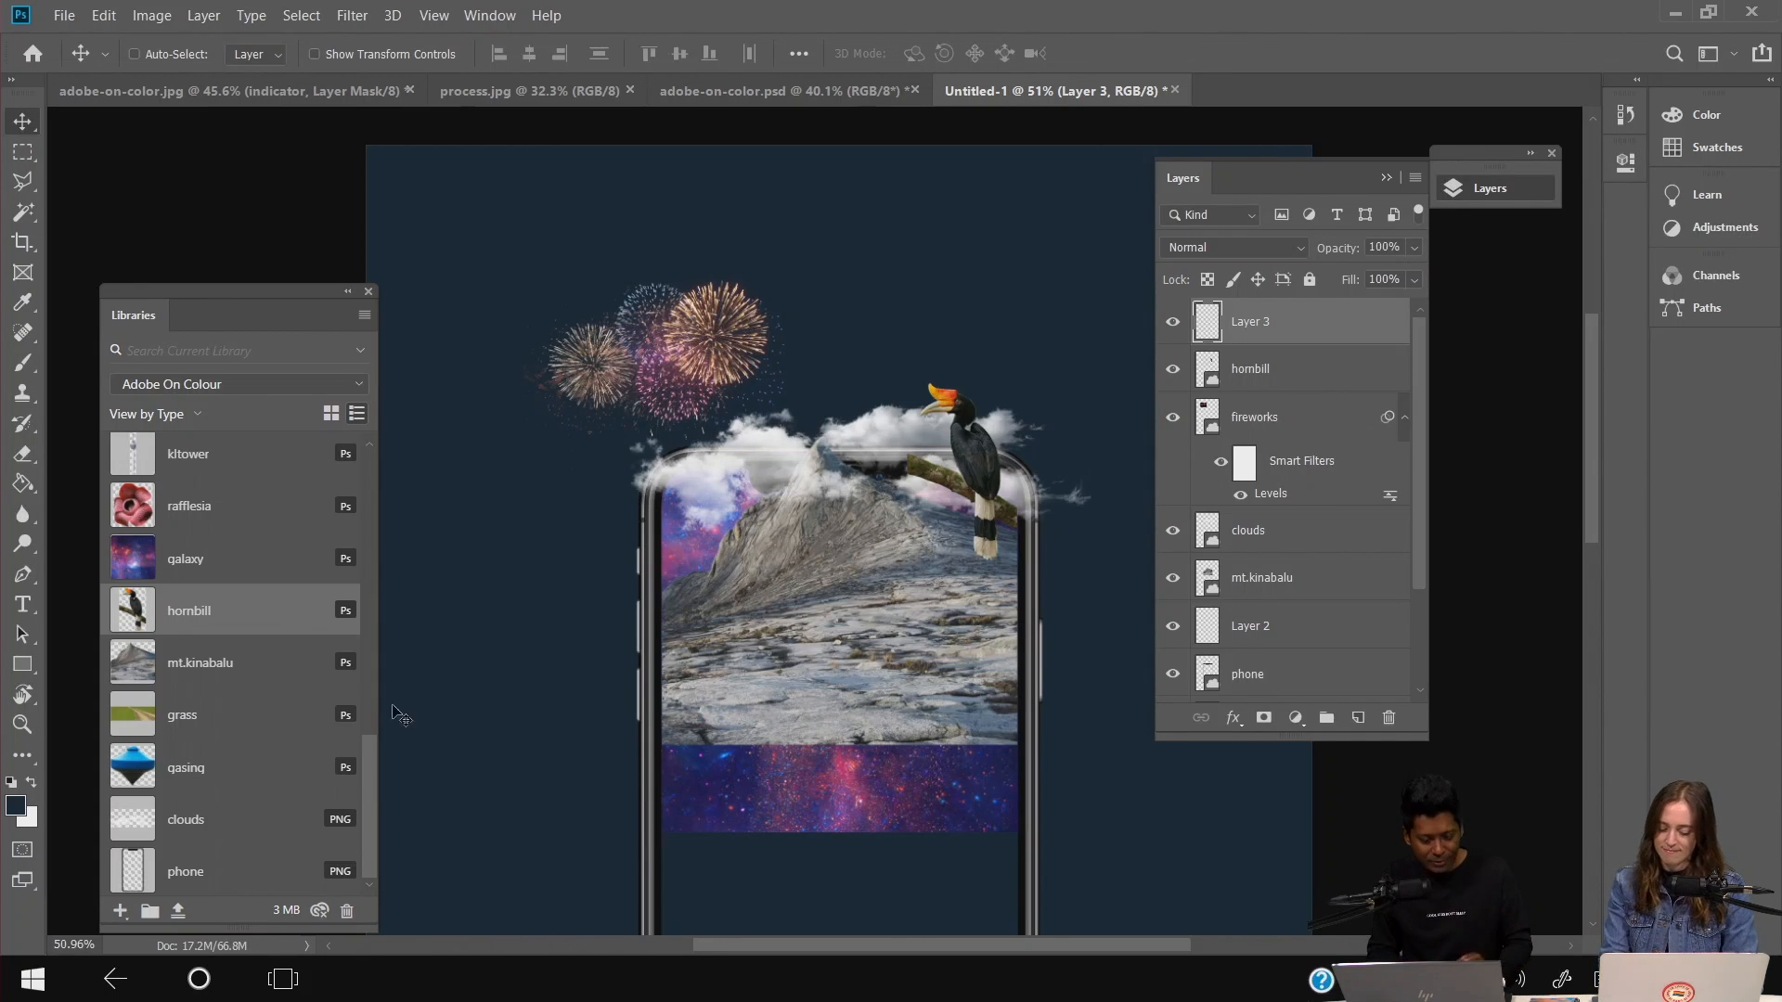
scroll(247, 684, up, 3)
scroll(247, 684, down, 3)
scroll(246, 683, up, 1)
scroll(246, 683, up, 10)
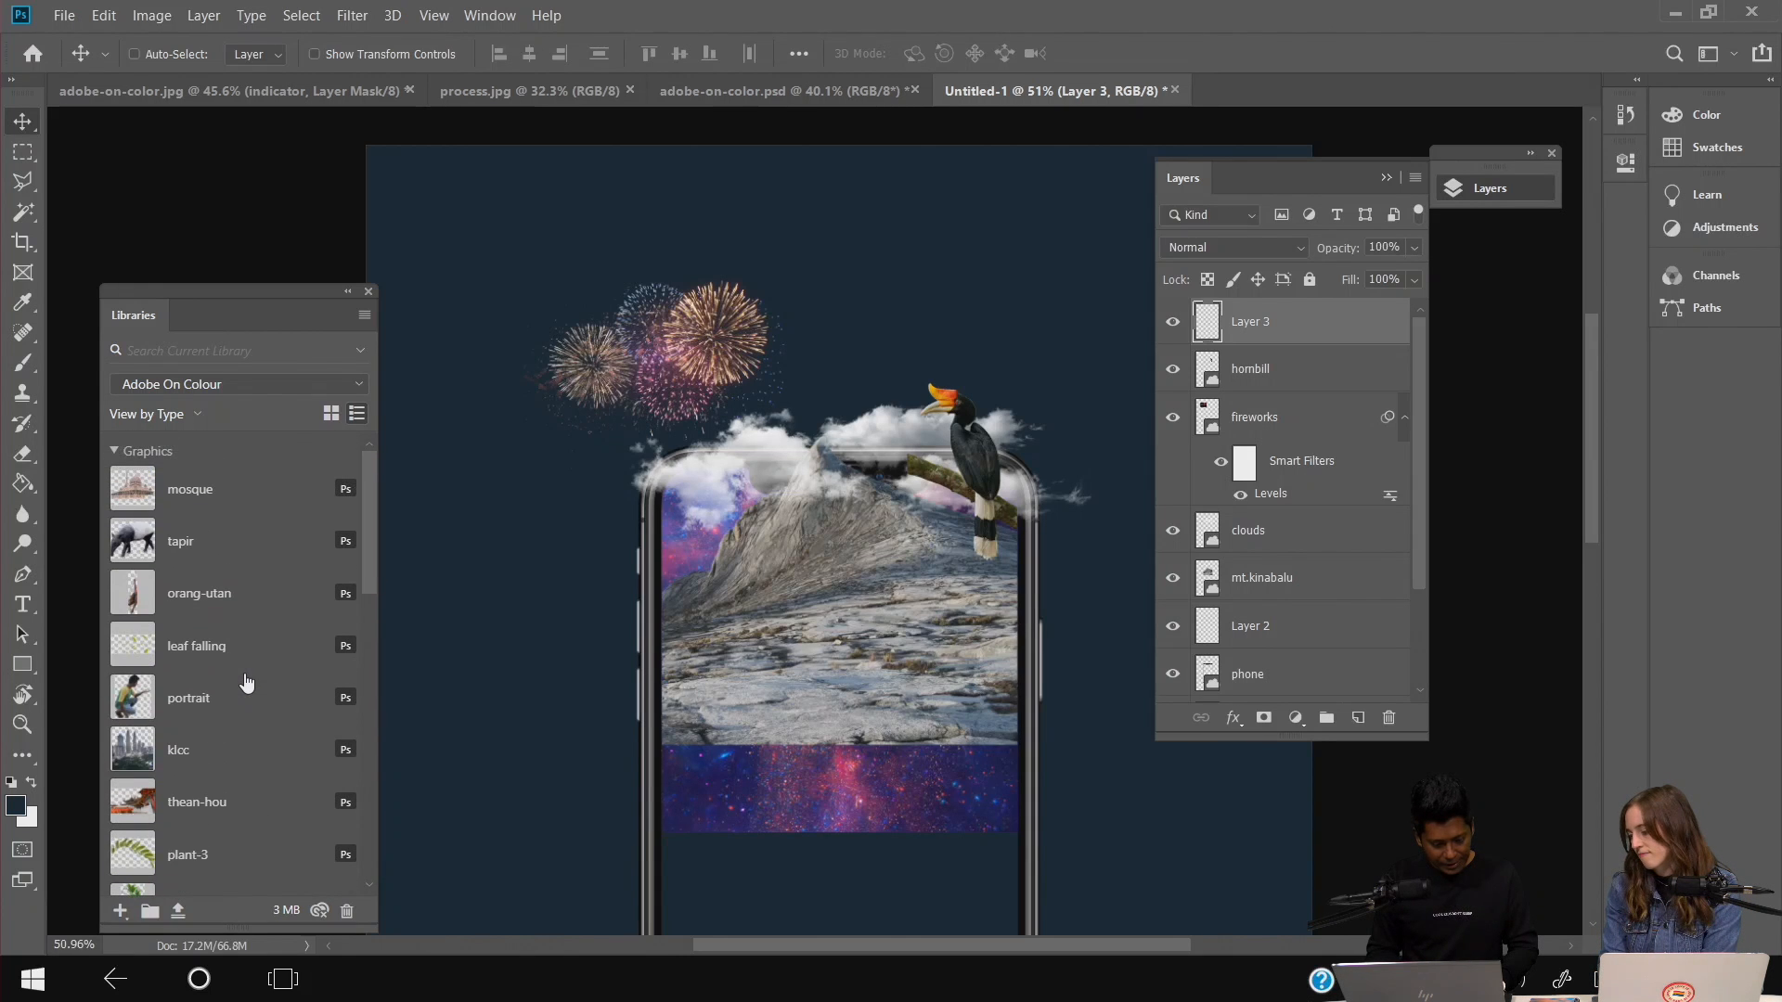
scroll(246, 684, down, 10)
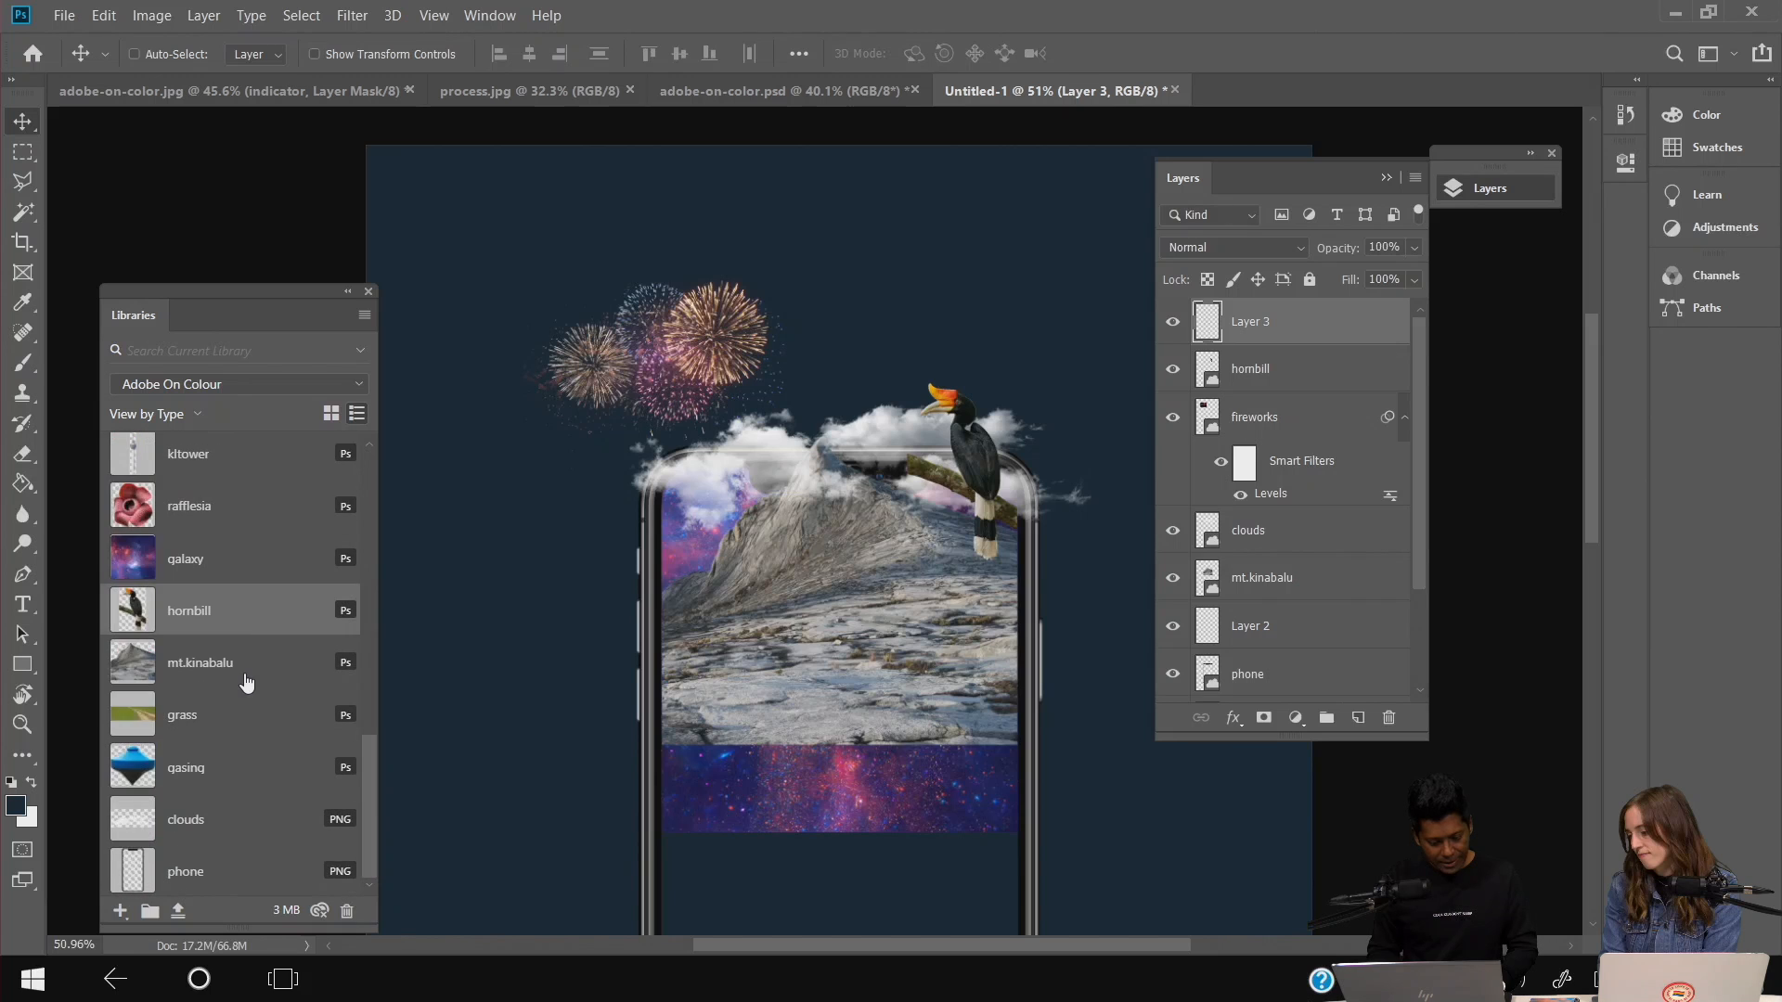
scroll(247, 683, up, 9)
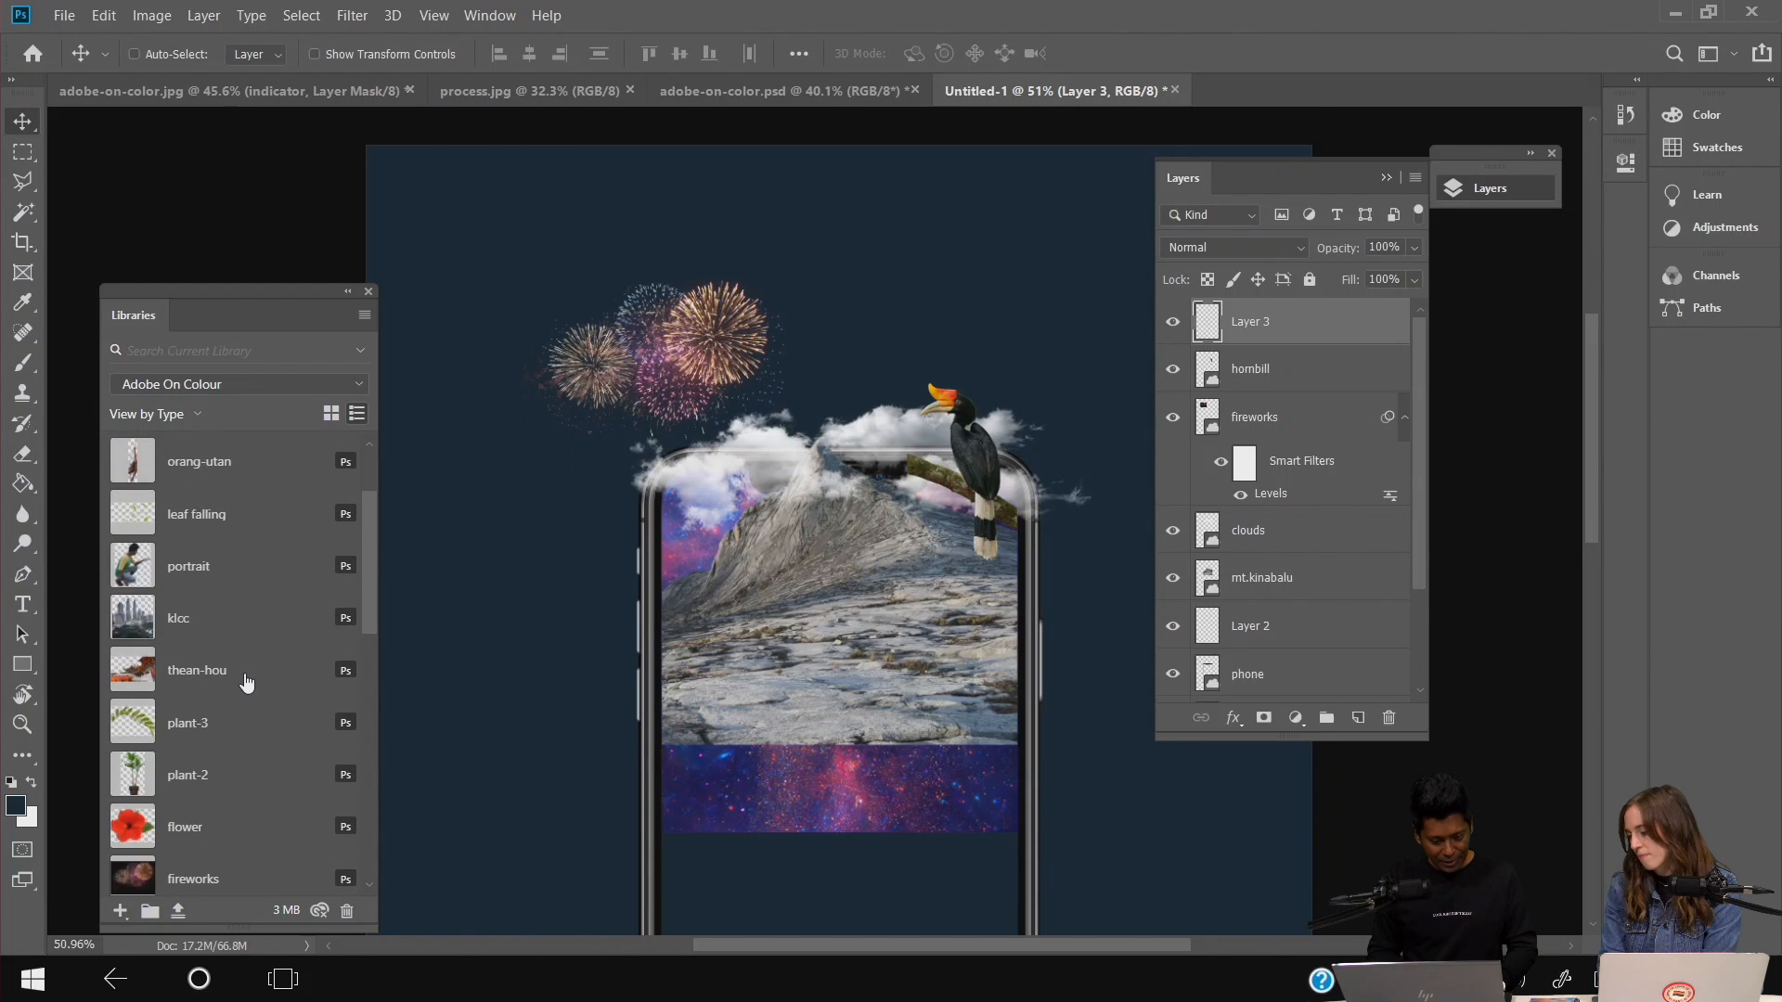
drag(200, 720, 811, 654)
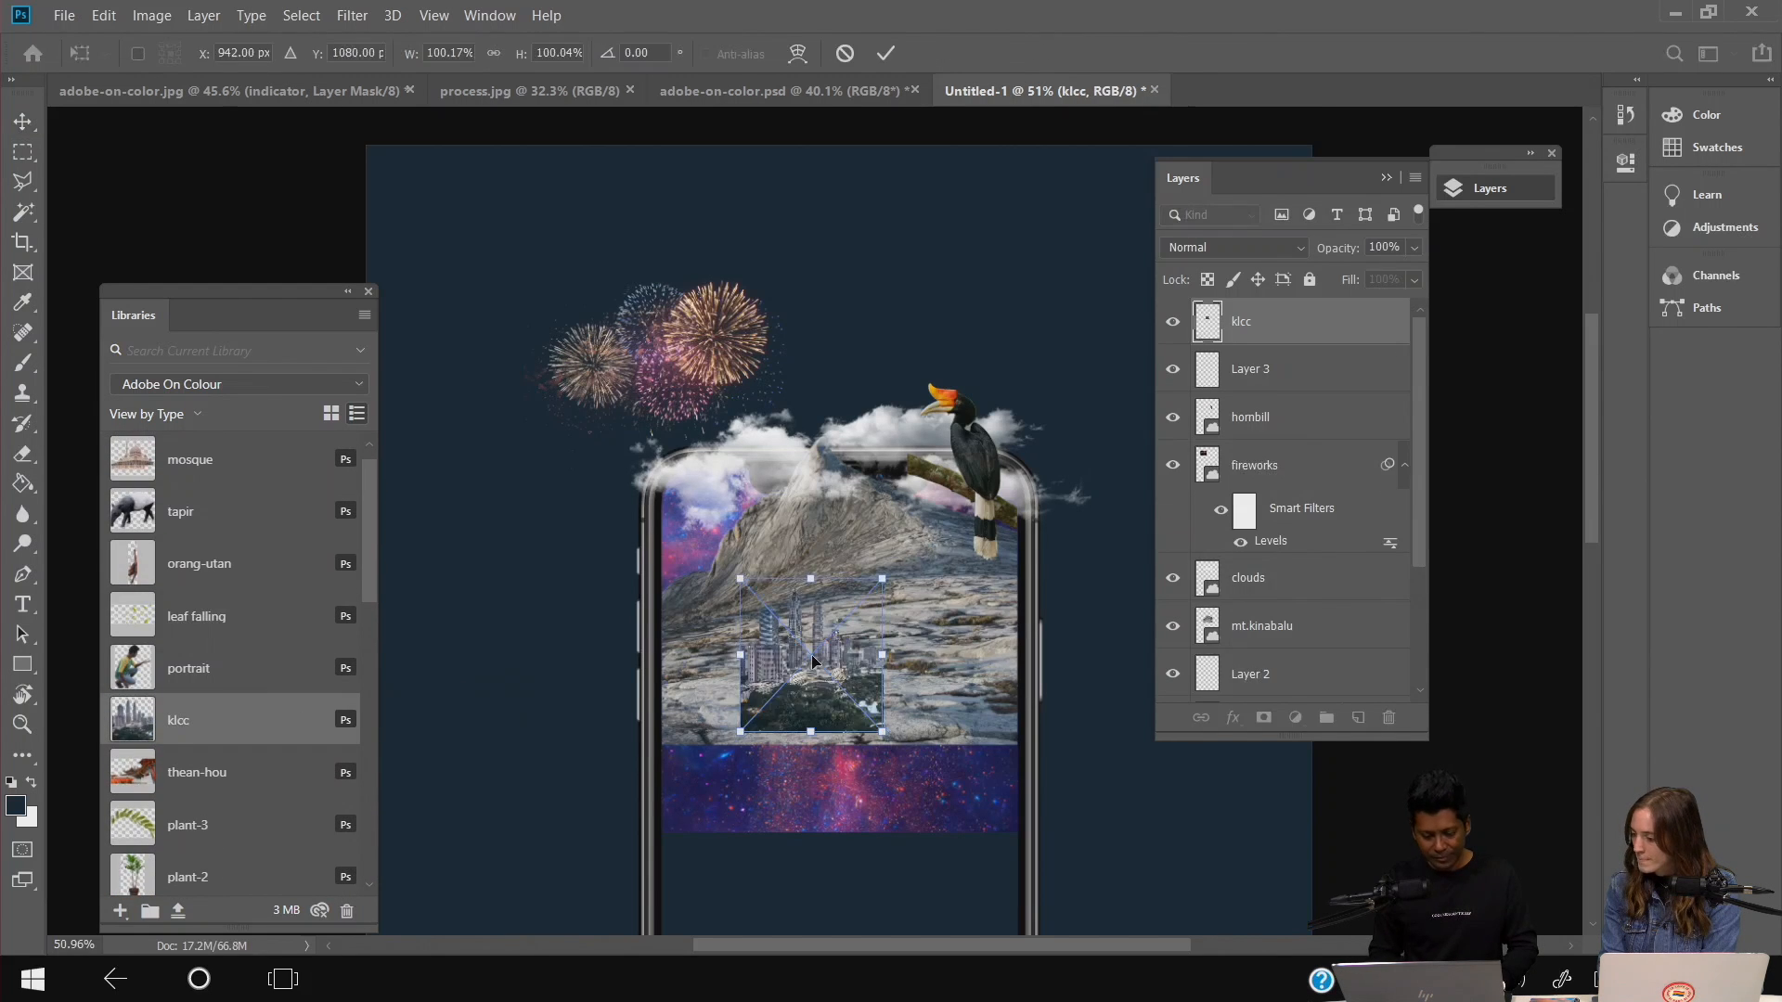
- Enlarge the klcc skyline to over three times its placed size, covering the screen width with its towers rising above the phone's edge
drag(843, 724, 991, 844)
drag(913, 787, 862, 716)
drag(902, 785, 1069, 846)
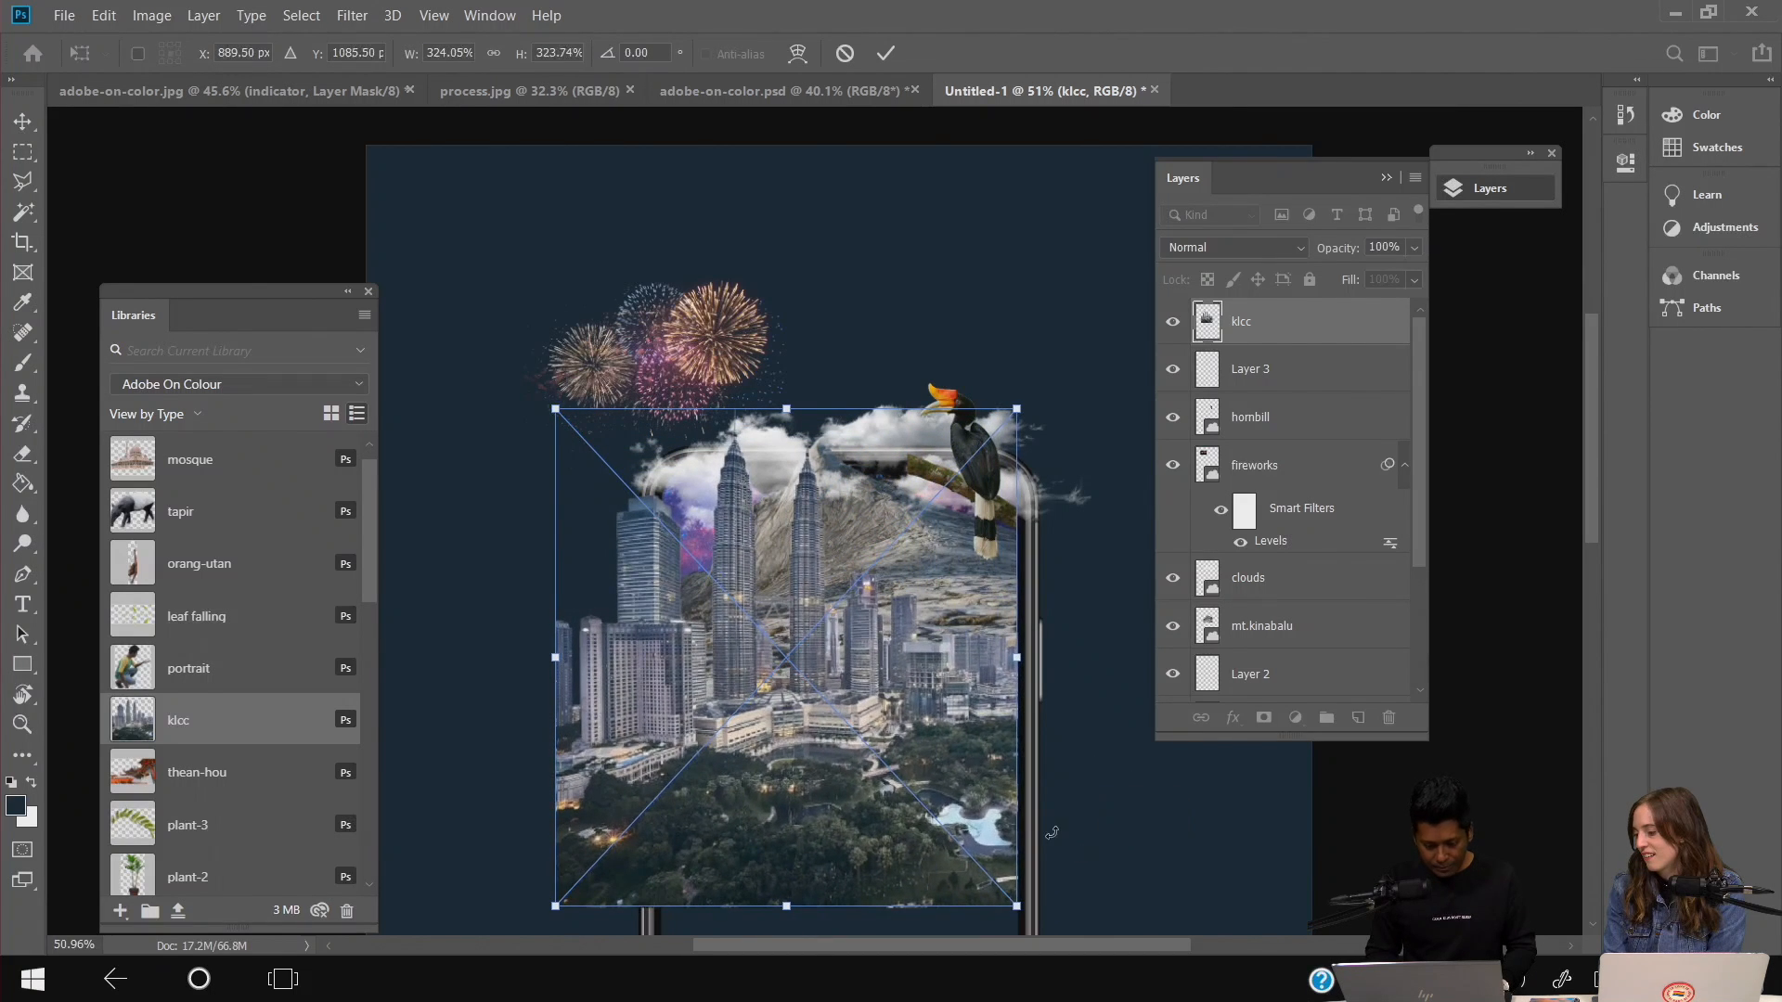
drag(546, 407, 520, 385)
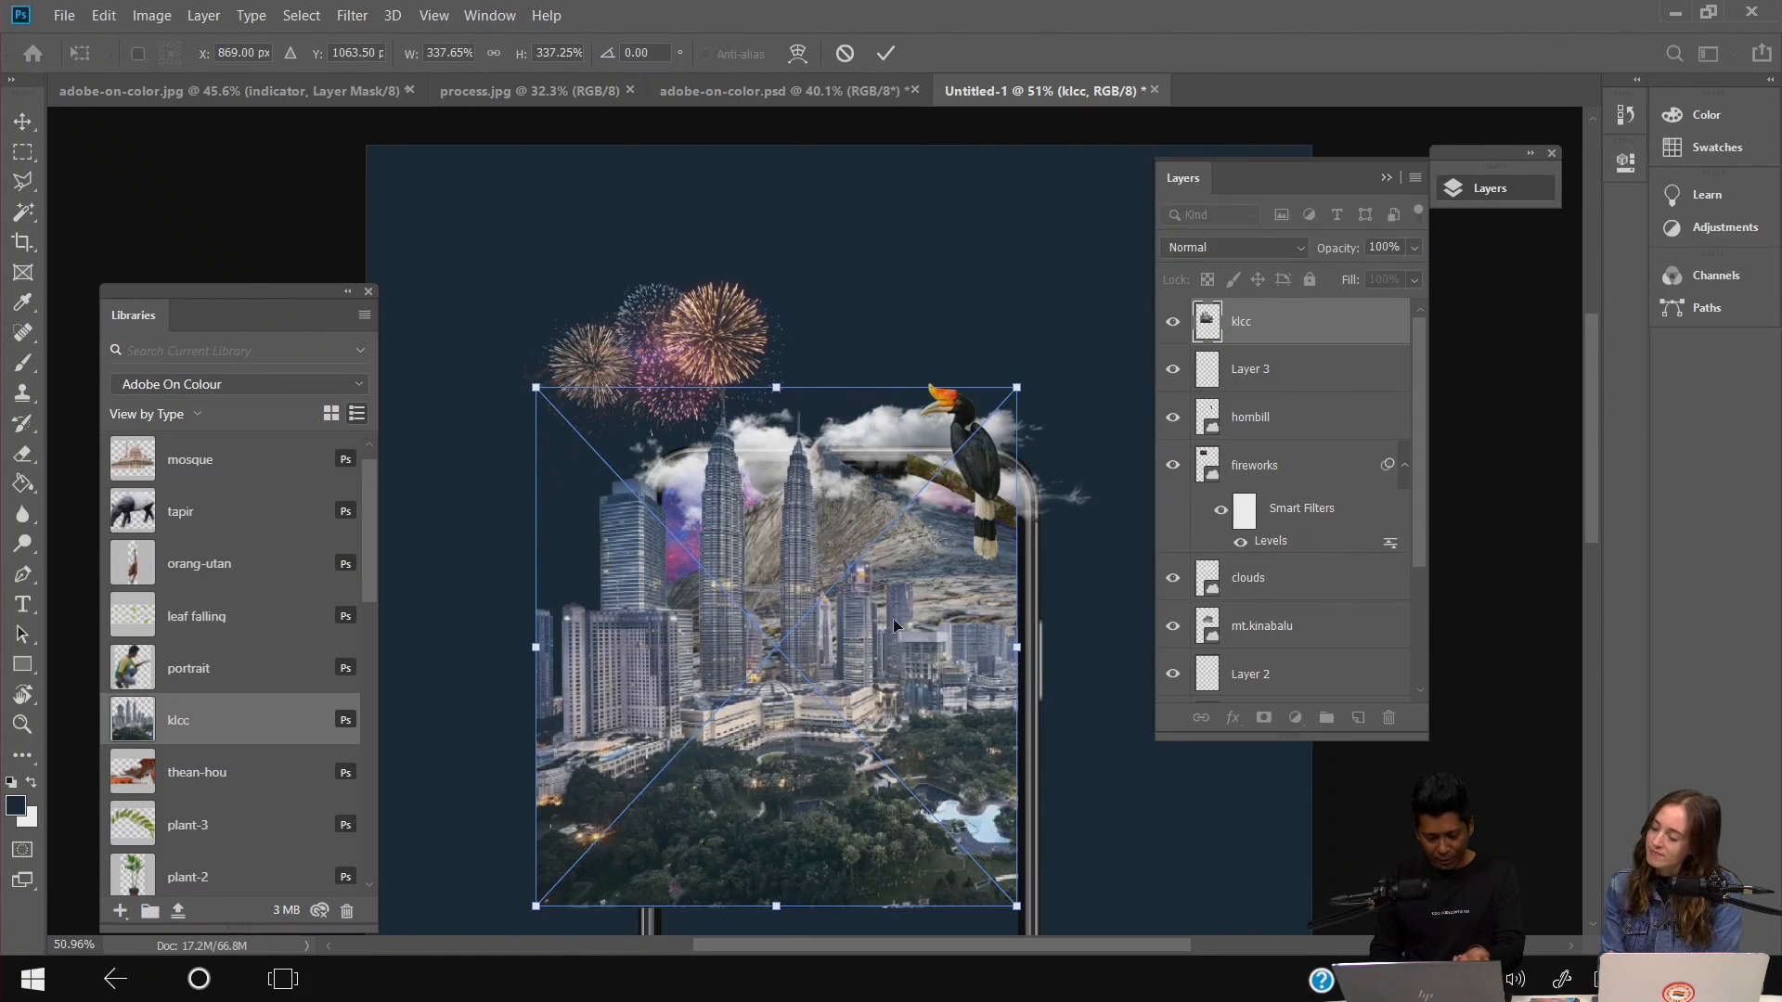
drag(871, 614, 845, 615)
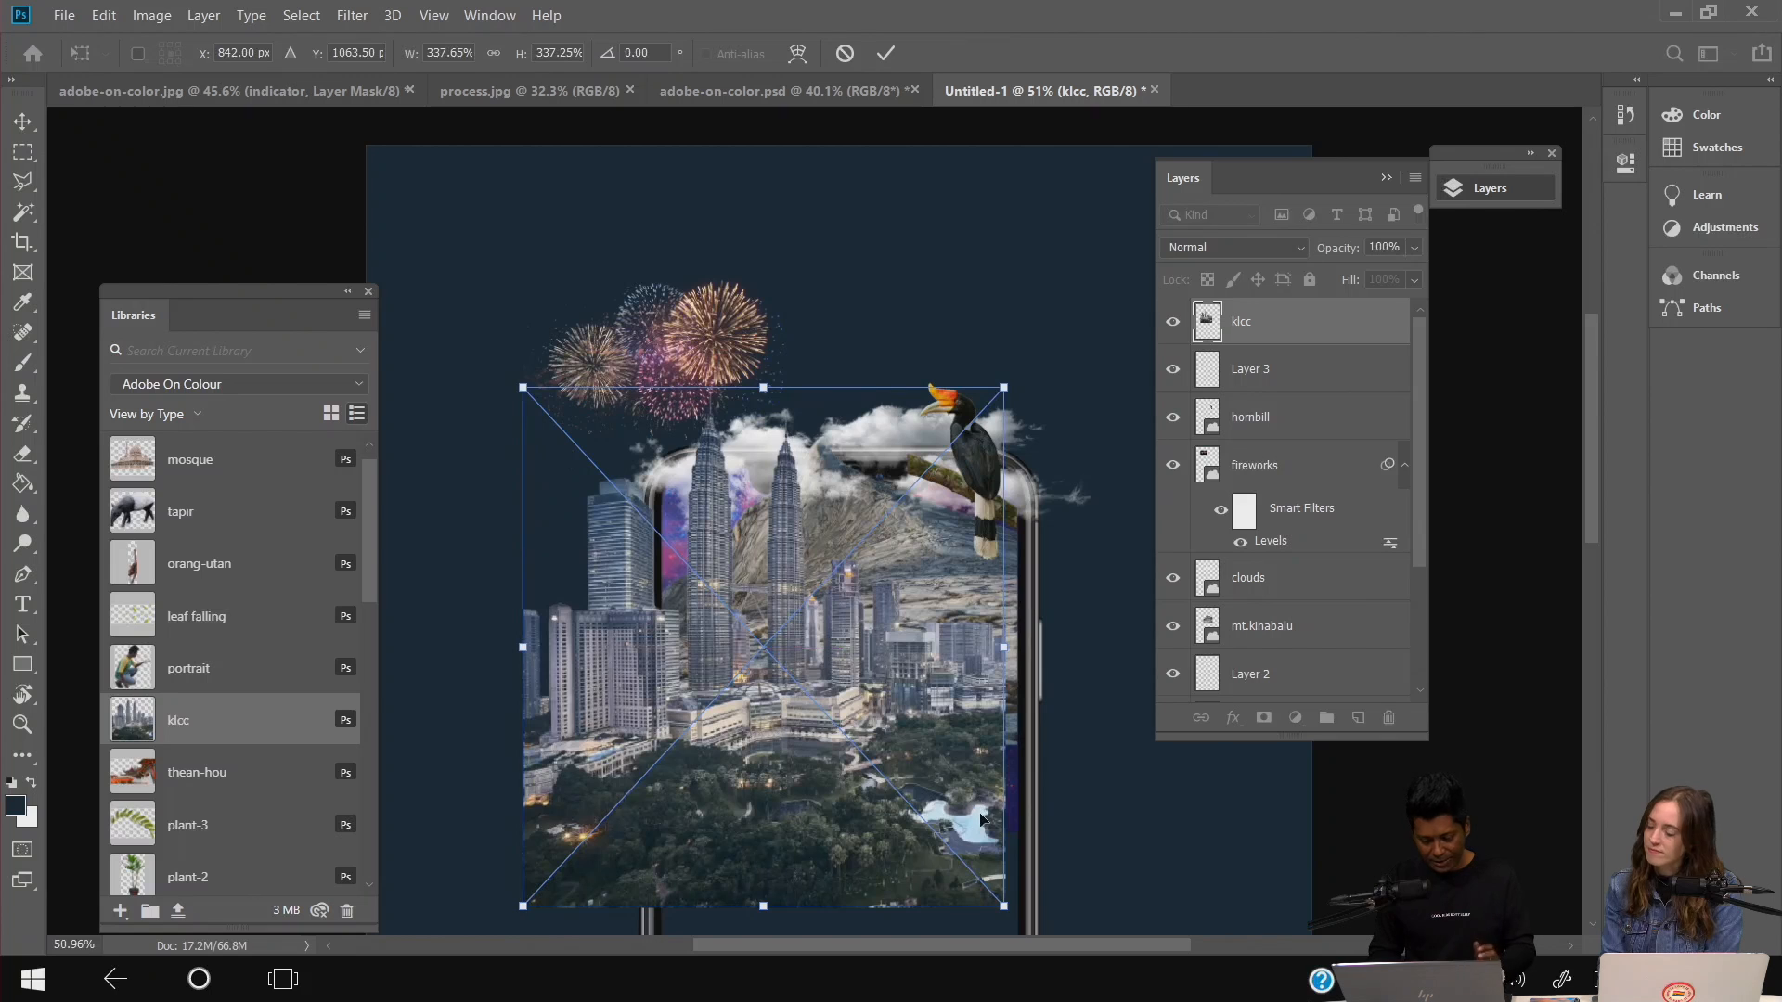
drag(1000, 905, 1026, 917)
key(Return)
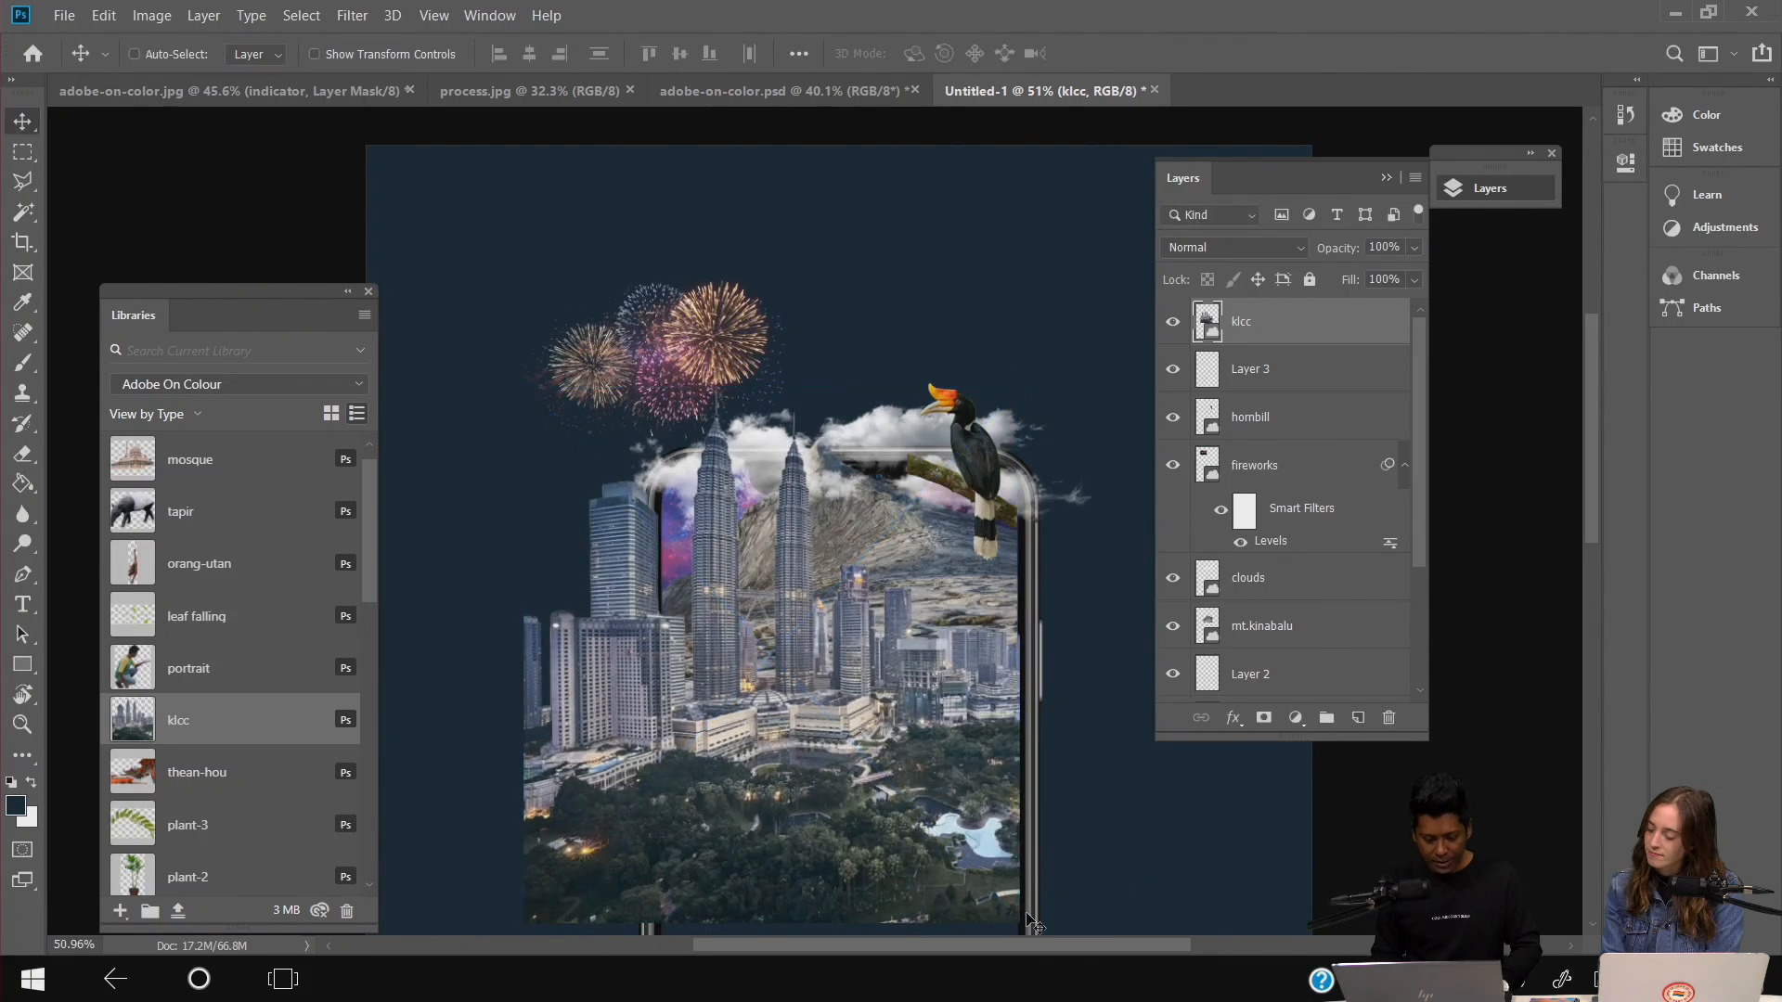
- Mask the klcc layer with a rectangular selection that trims the skyline at the phone screen's left edge
scroll(916, 538, down, 1)
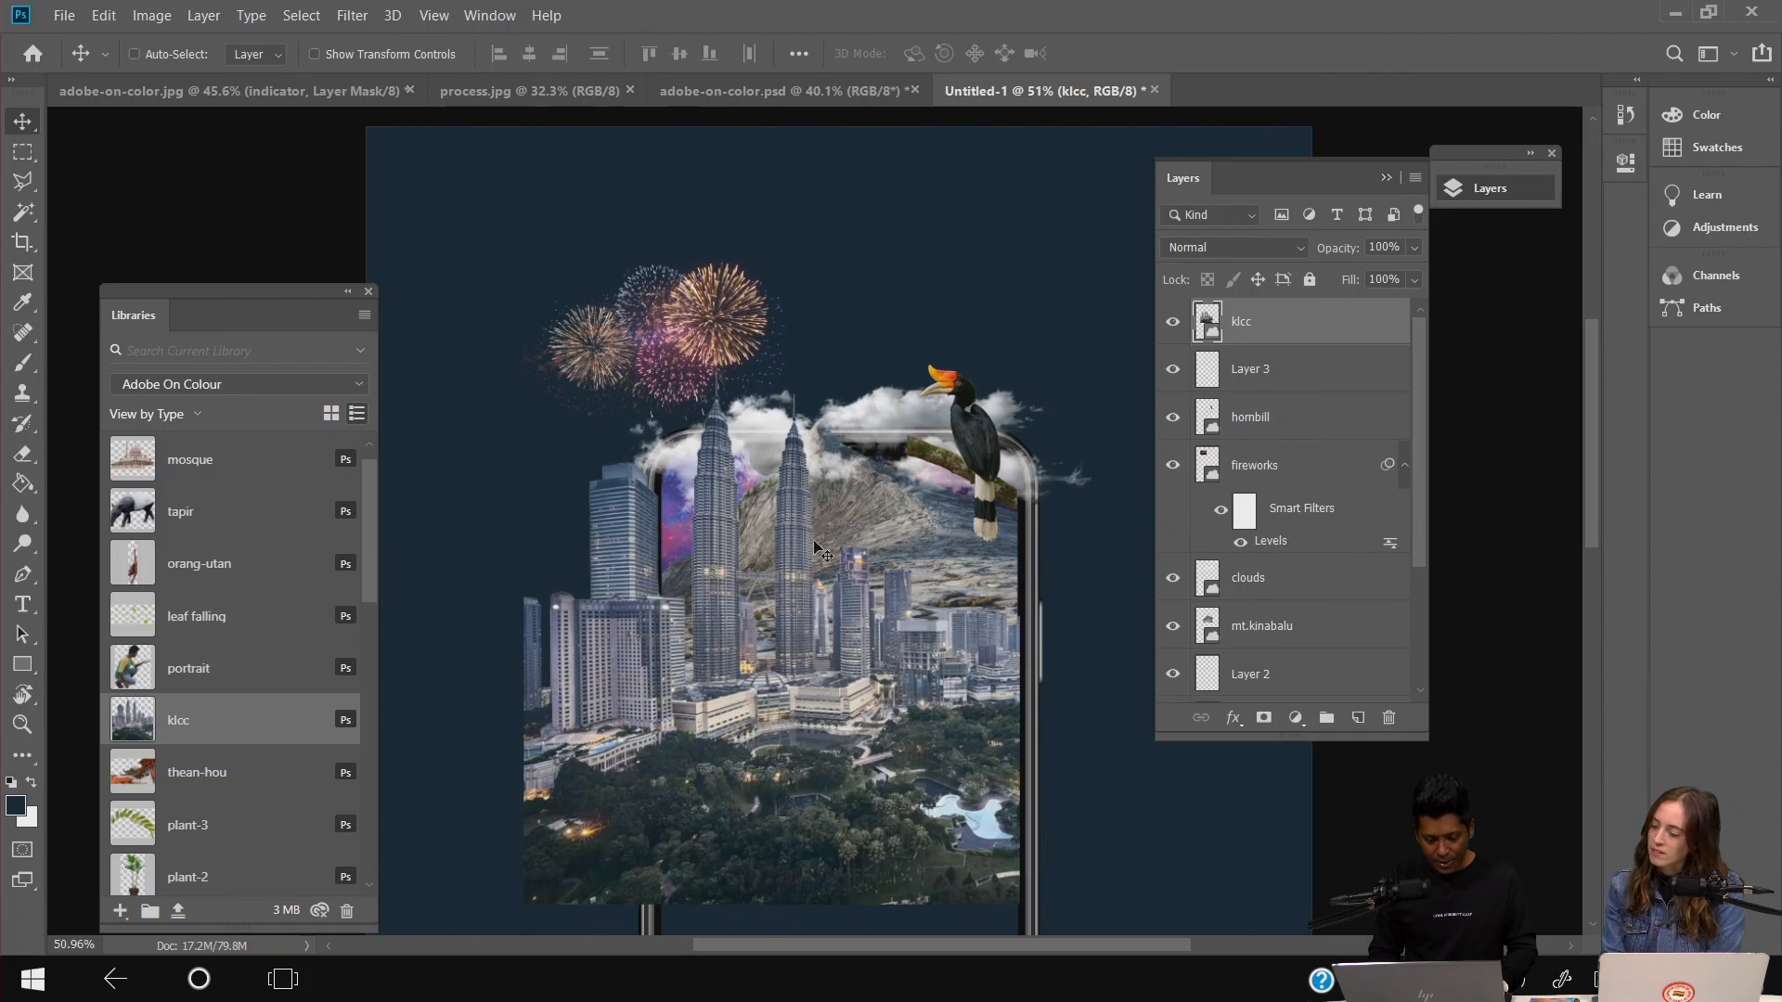
click(26, 150)
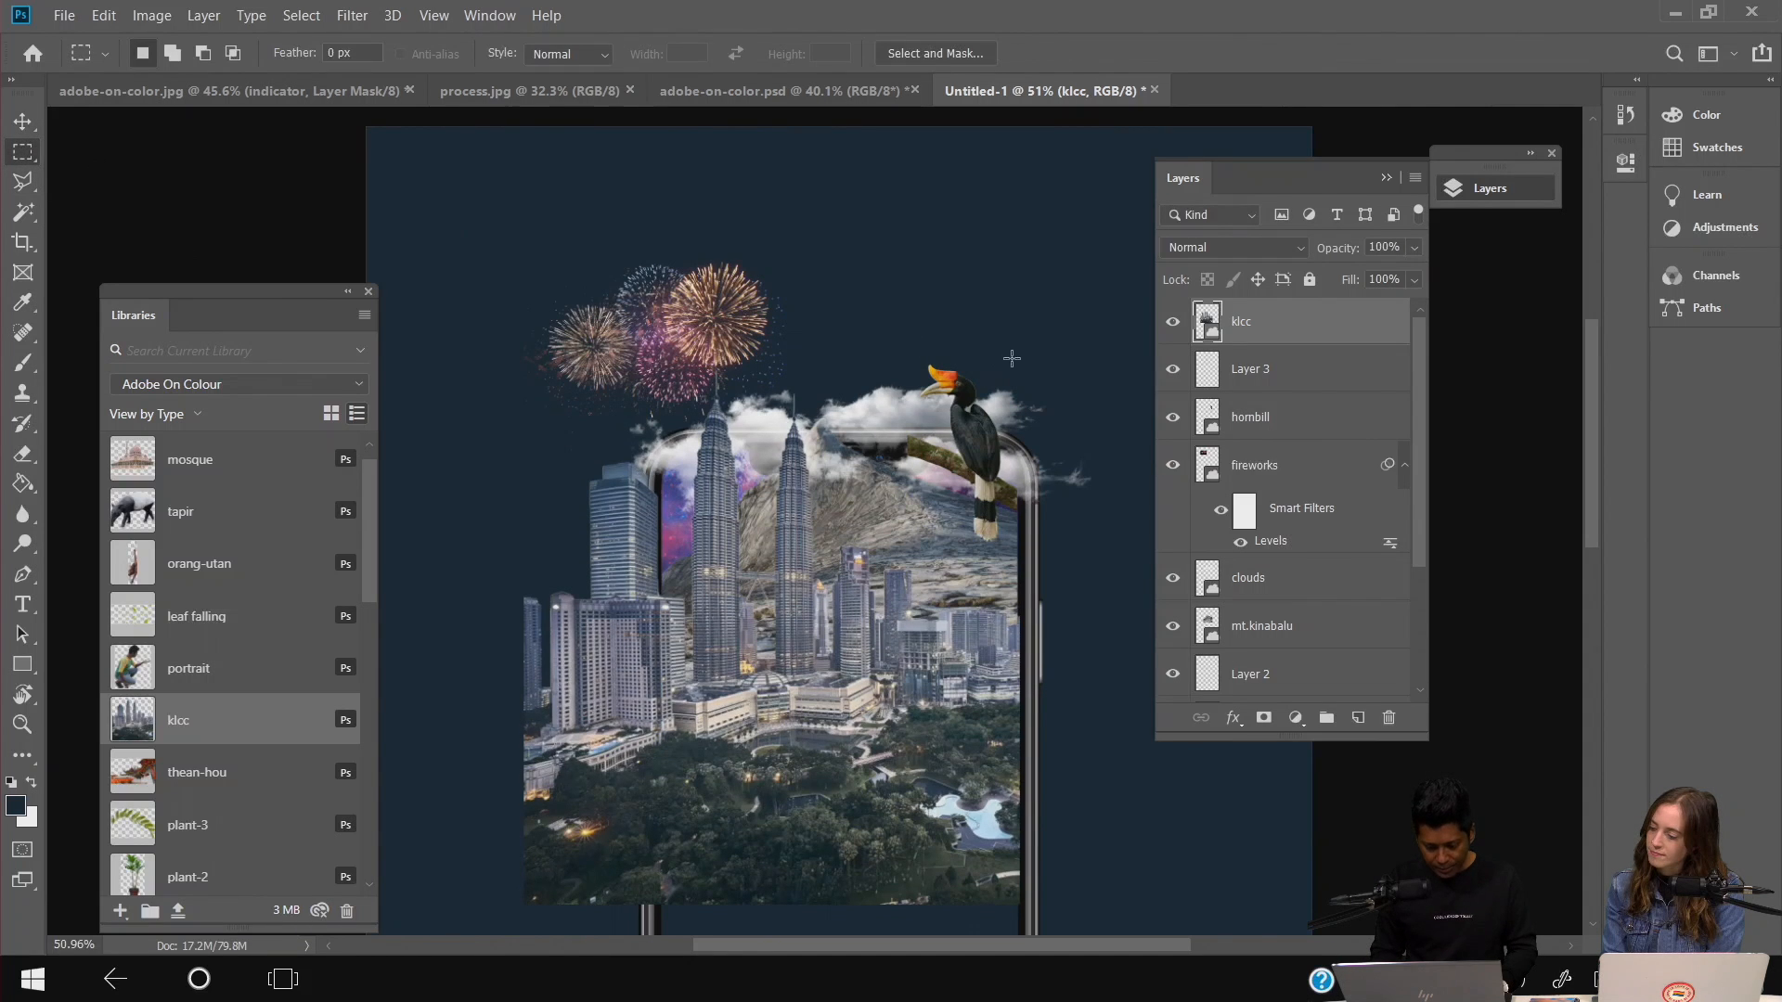
drag(1045, 347, 664, 922)
click(1263, 717)
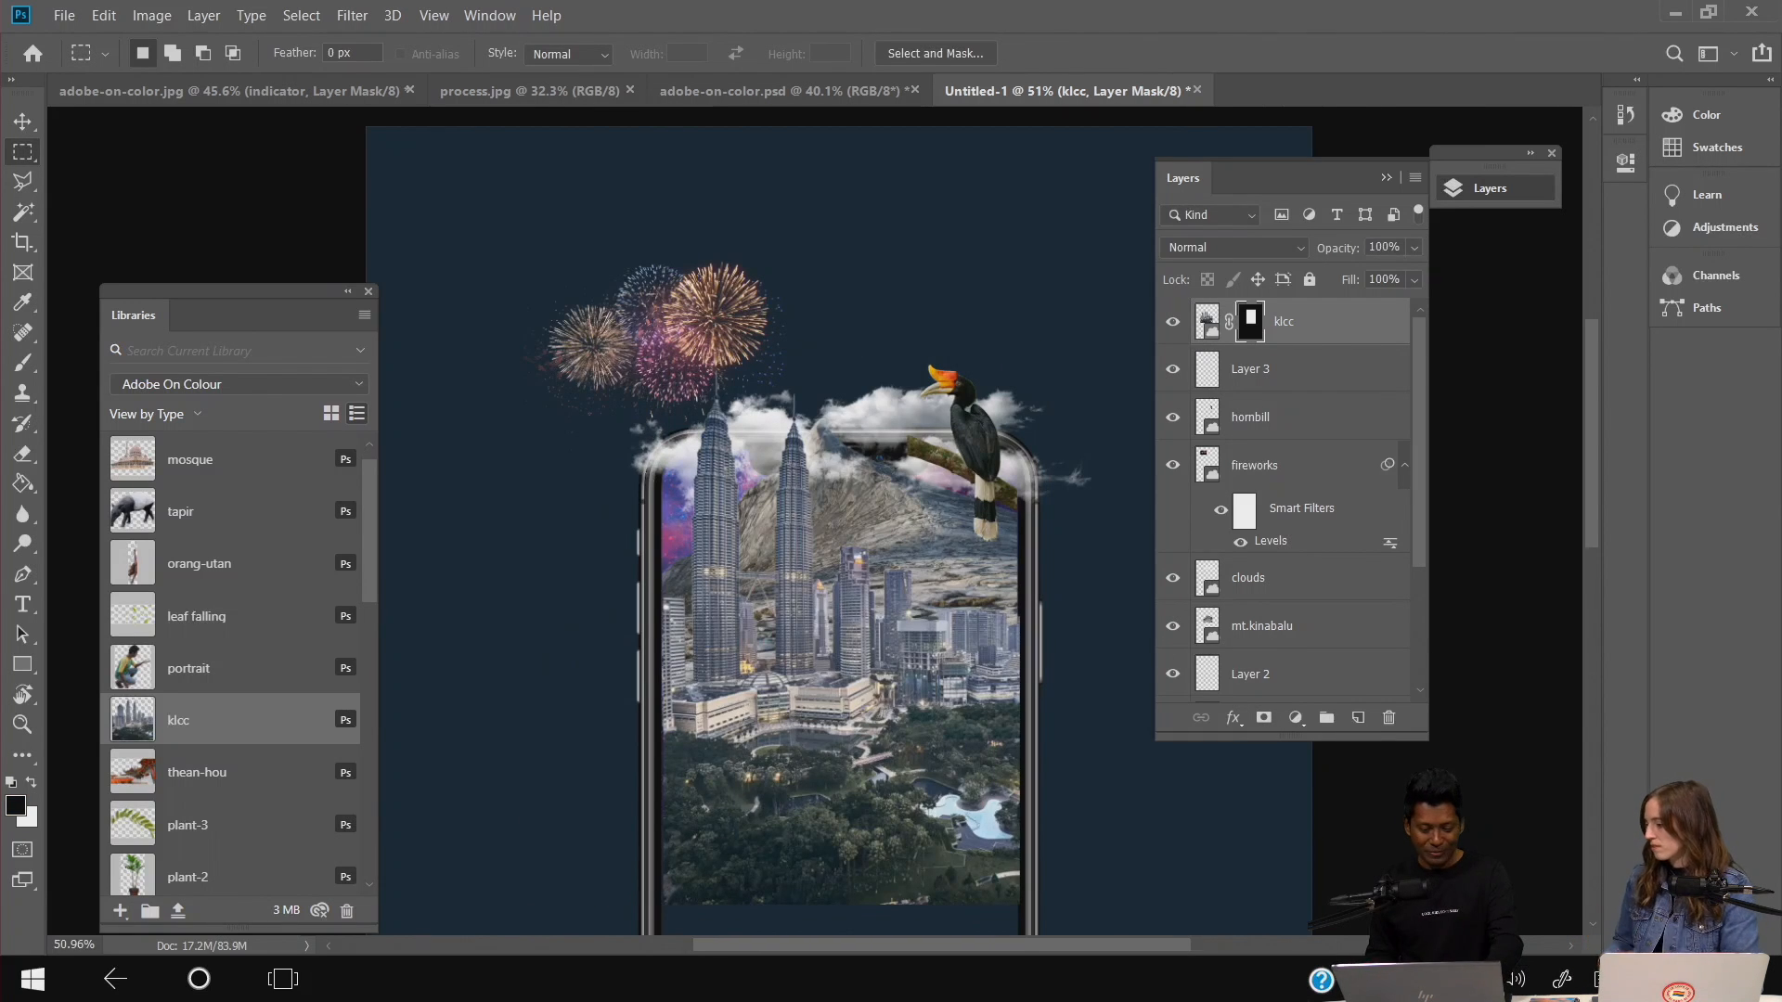
- Place the wau graphic from the library to the right of the hornbill, scaled to about 34% and rotated about 19 degrees clockwise
scroll(724, 517, down, 3)
scroll(801, 519, up, 1)
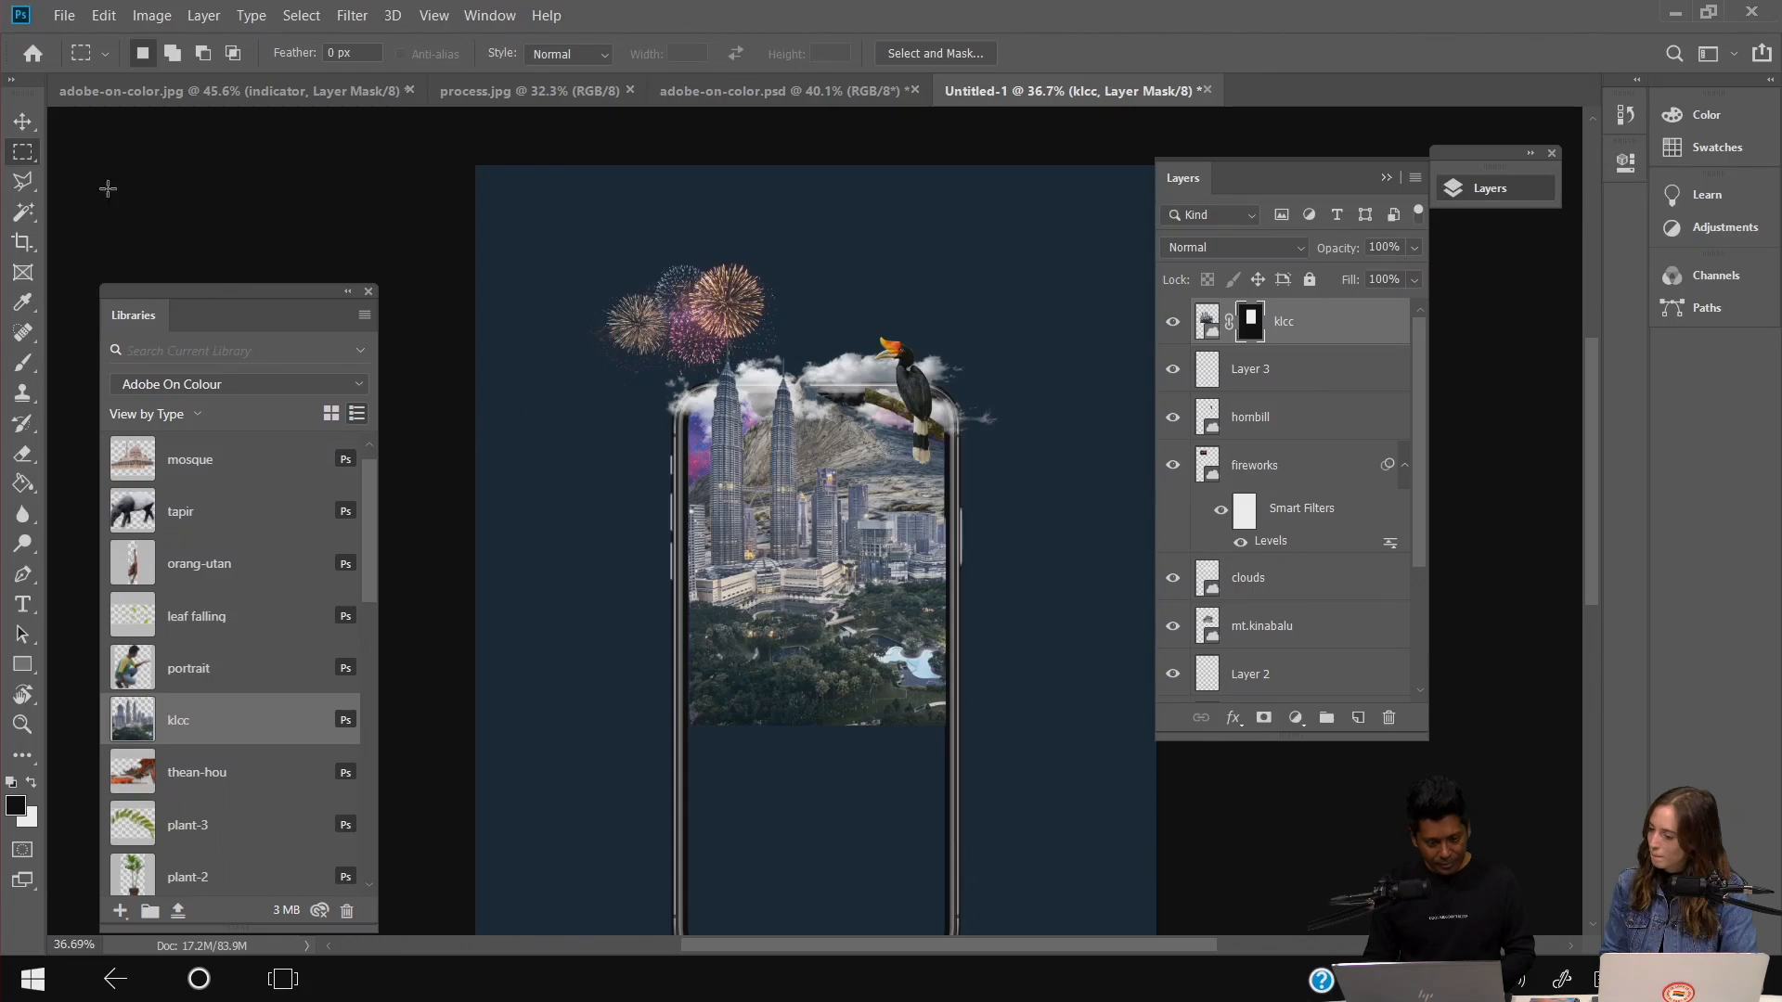
click(16, 119)
scroll(275, 519, down, 5)
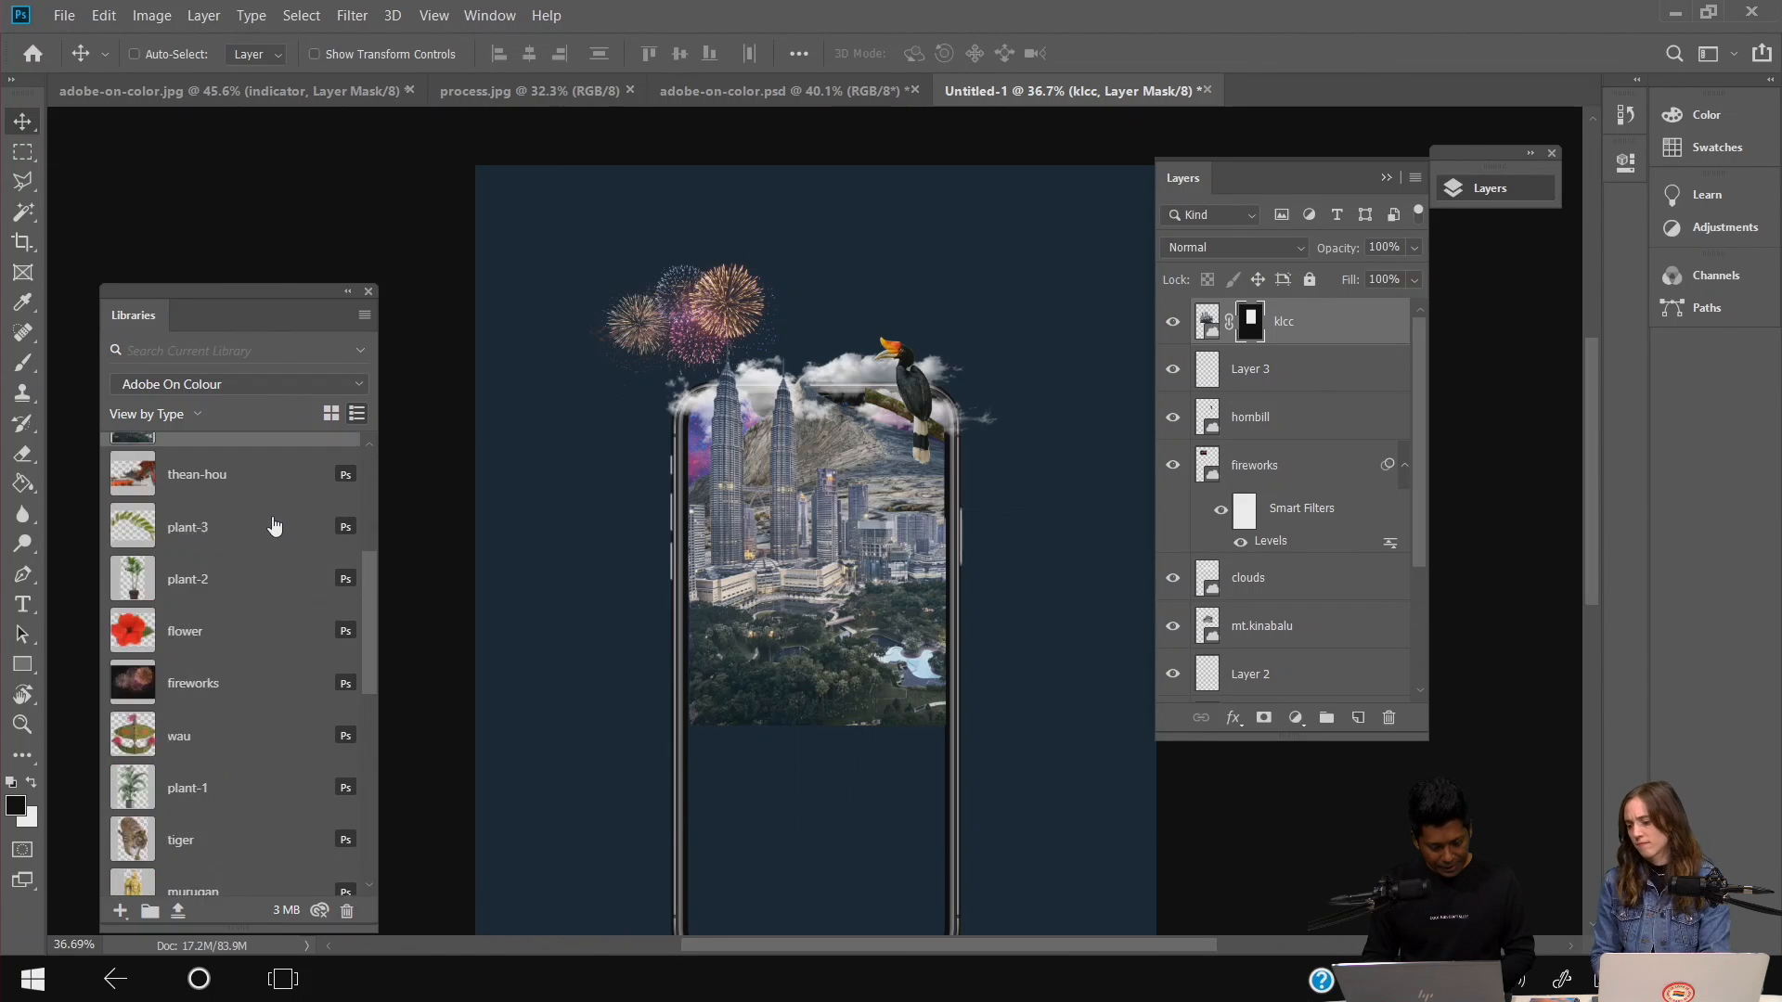
scroll(278, 576, up, 3)
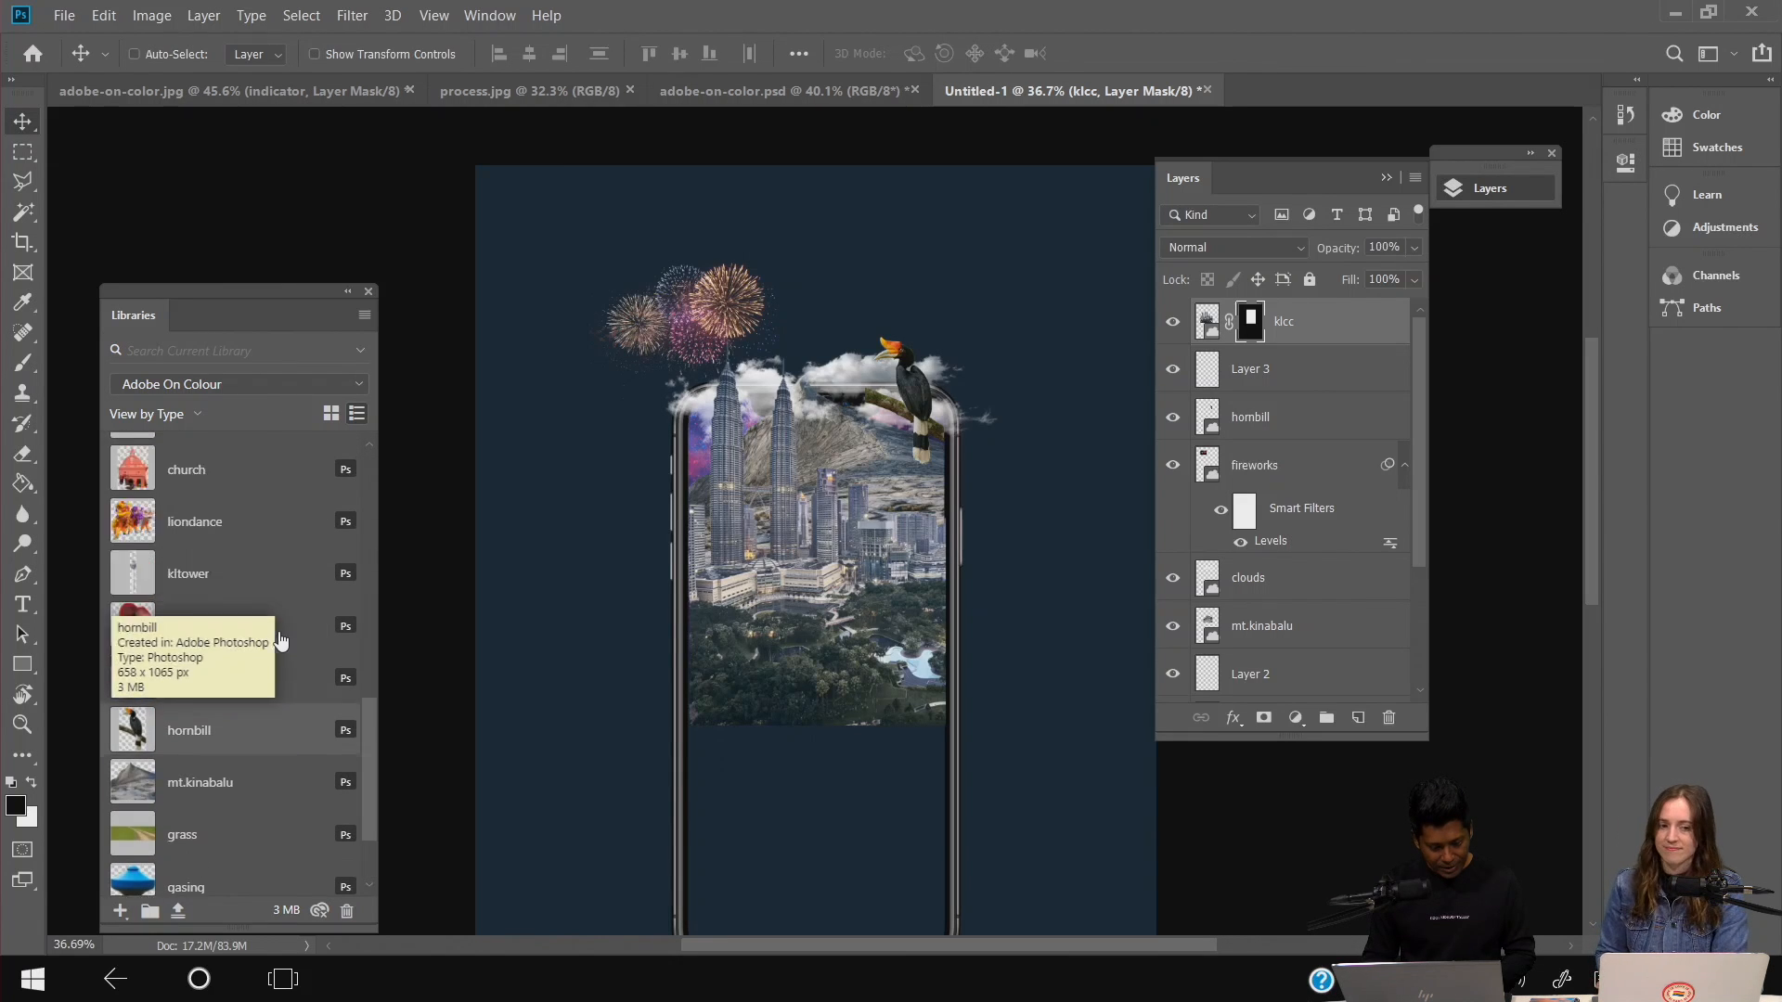
scroll(281, 640, down, 6)
scroll(278, 637, up, 4)
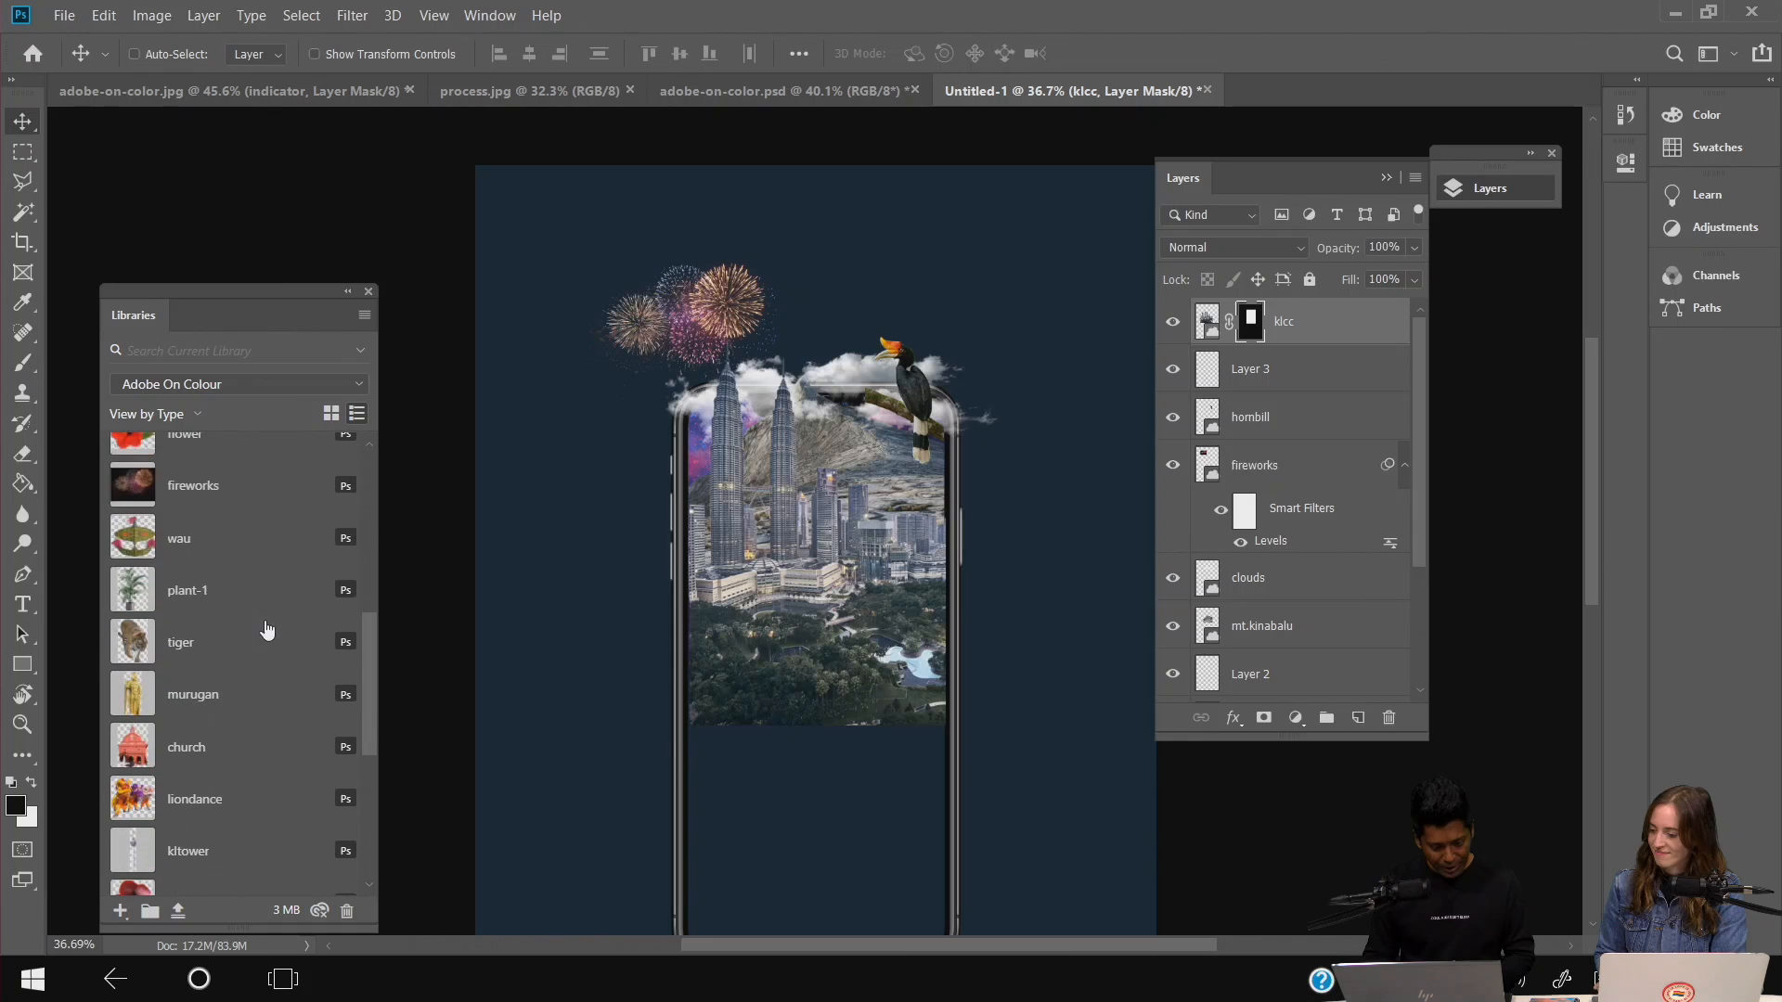
drag(215, 538, 981, 330)
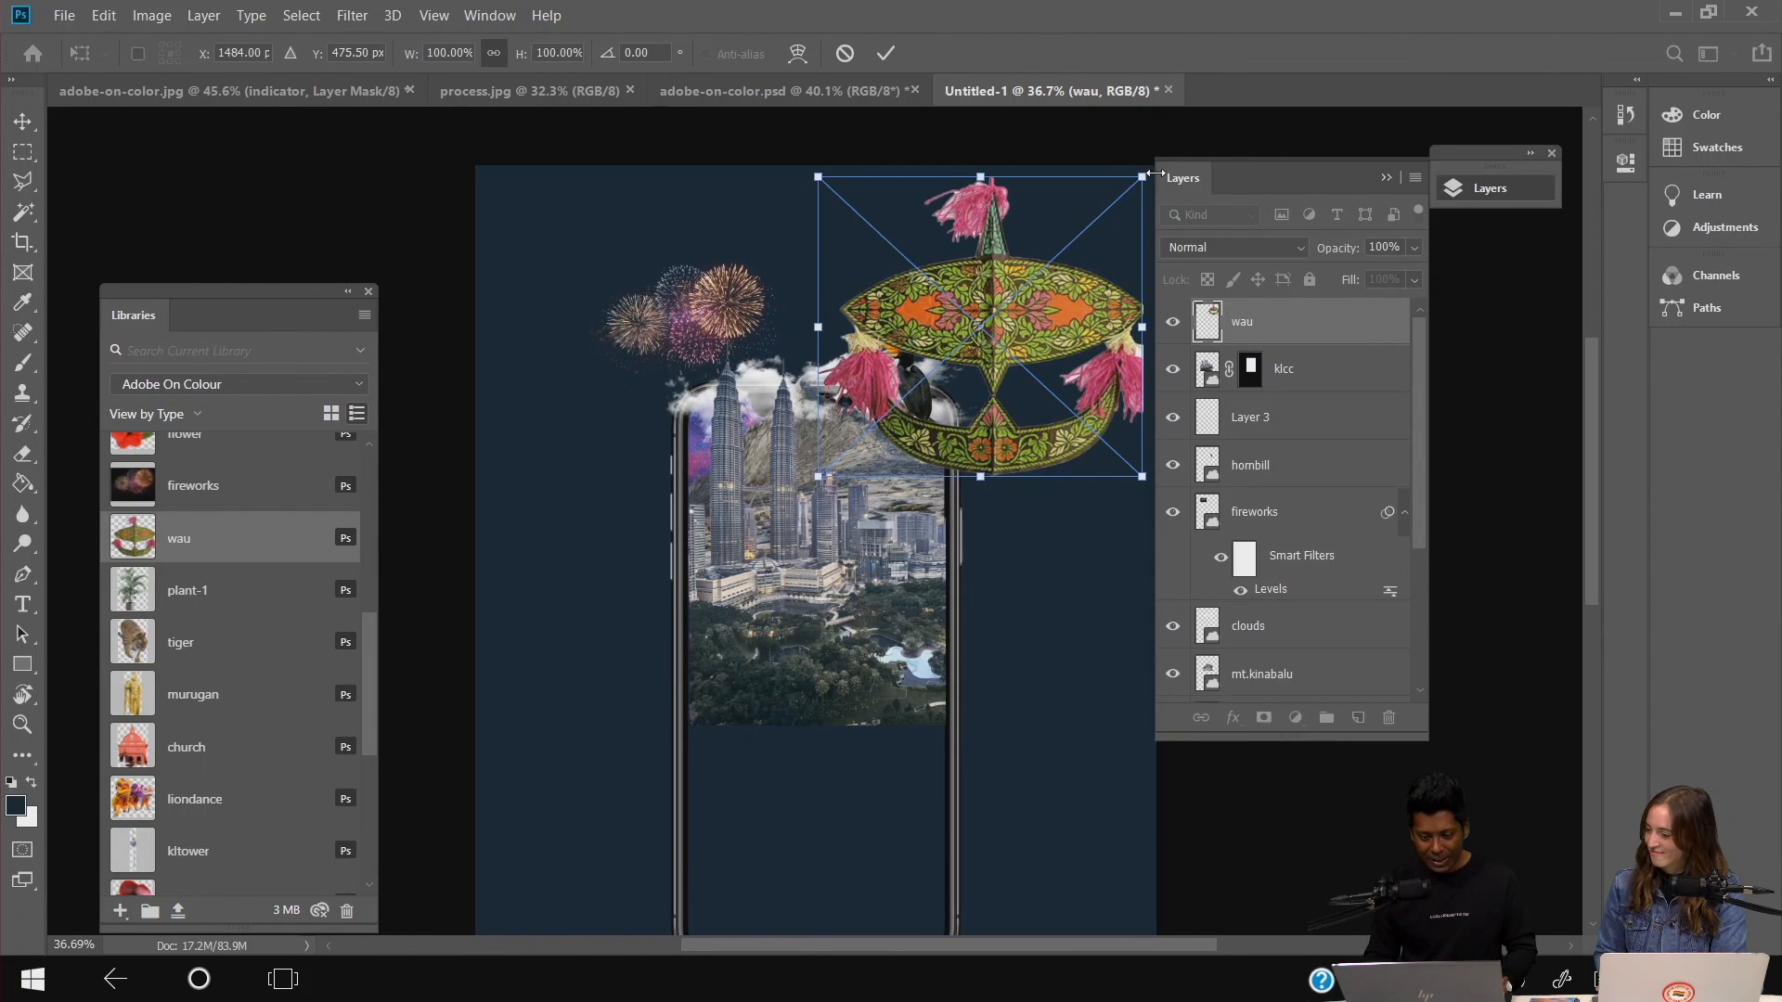
drag(1143, 176, 1043, 320)
drag(1051, 381, 1041, 349)
key(Return)
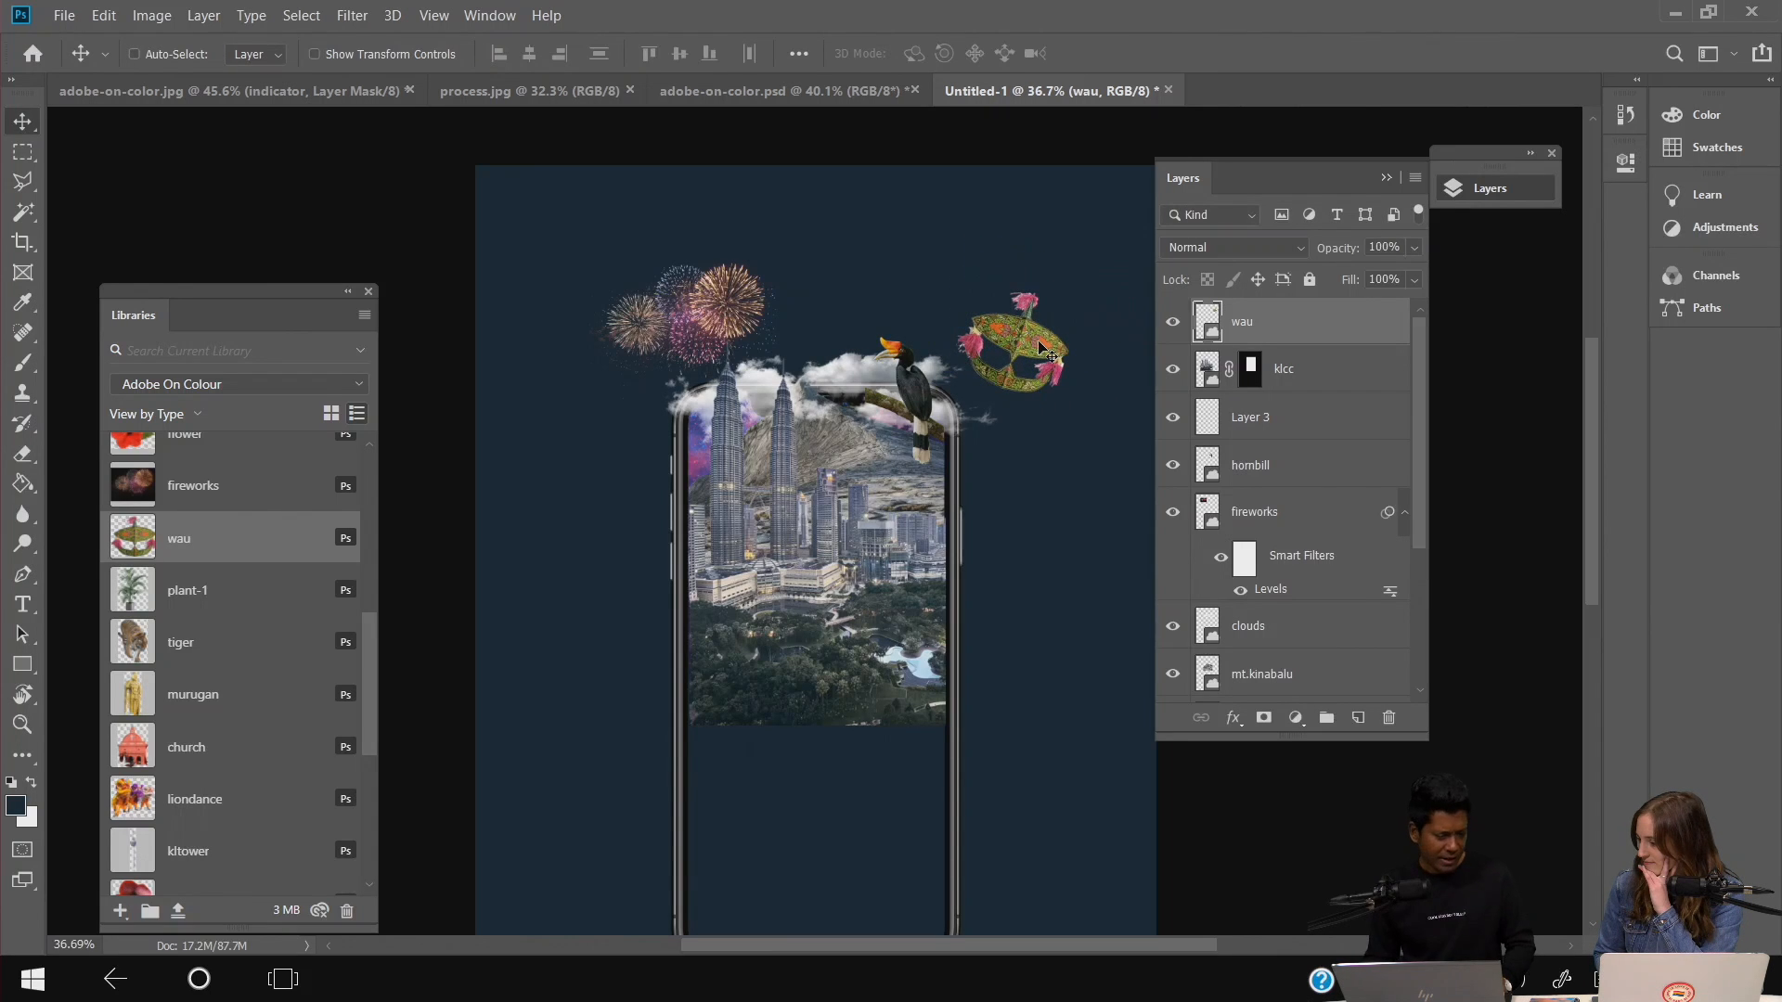
- Duplicate the wau layer, then shrink the copy, turn it closer to upright and position it just below the original kite
drag(1380, 328, 1362, 724)
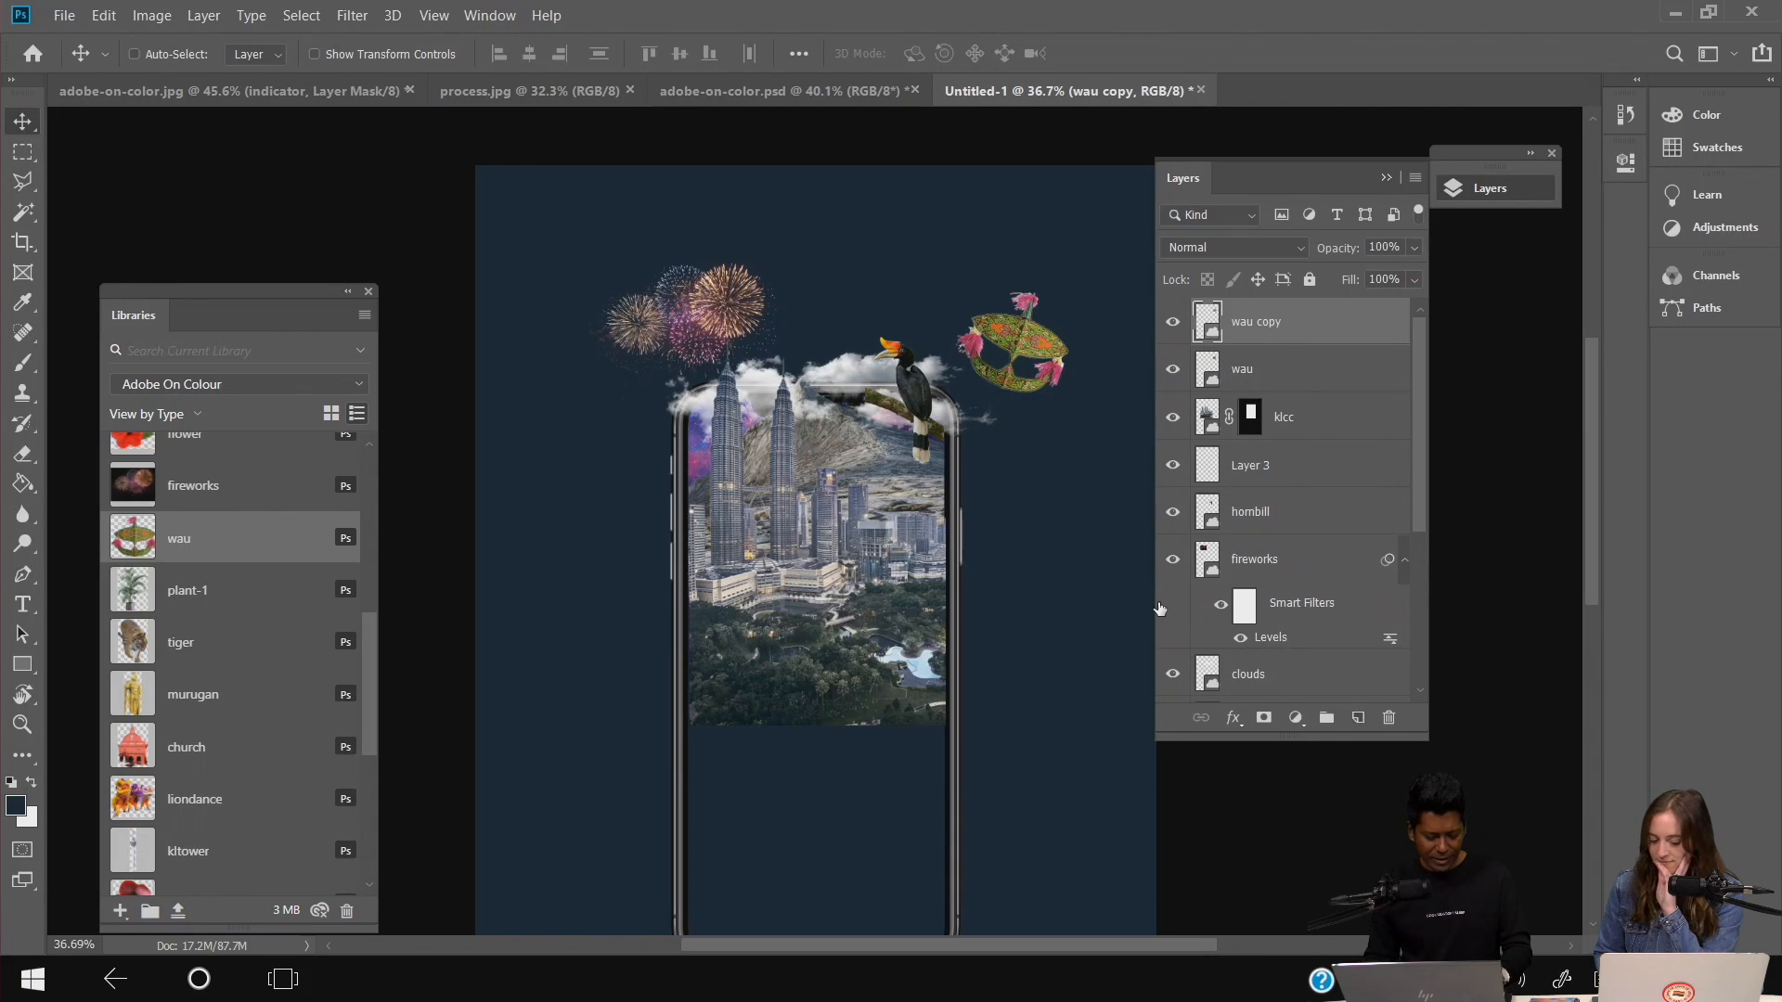
key(ctrl+t)
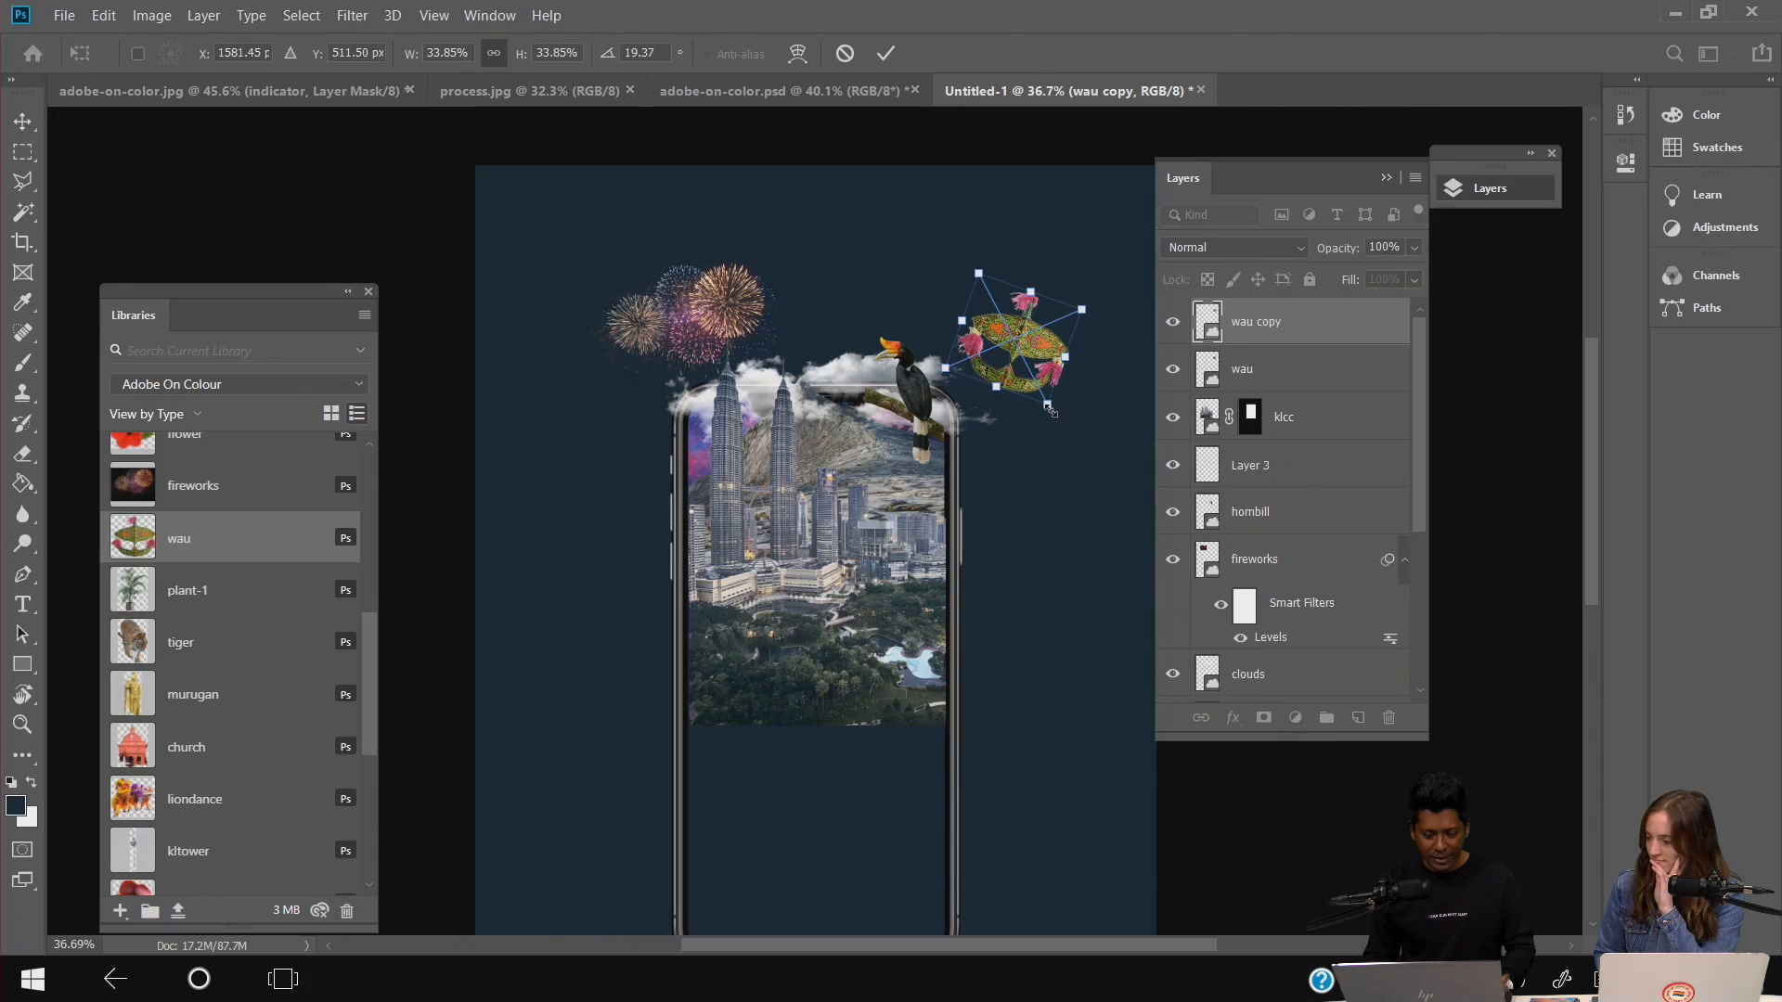
drag(1045, 404, 1024, 354)
drag(1072, 295, 1025, 433)
key(Return)
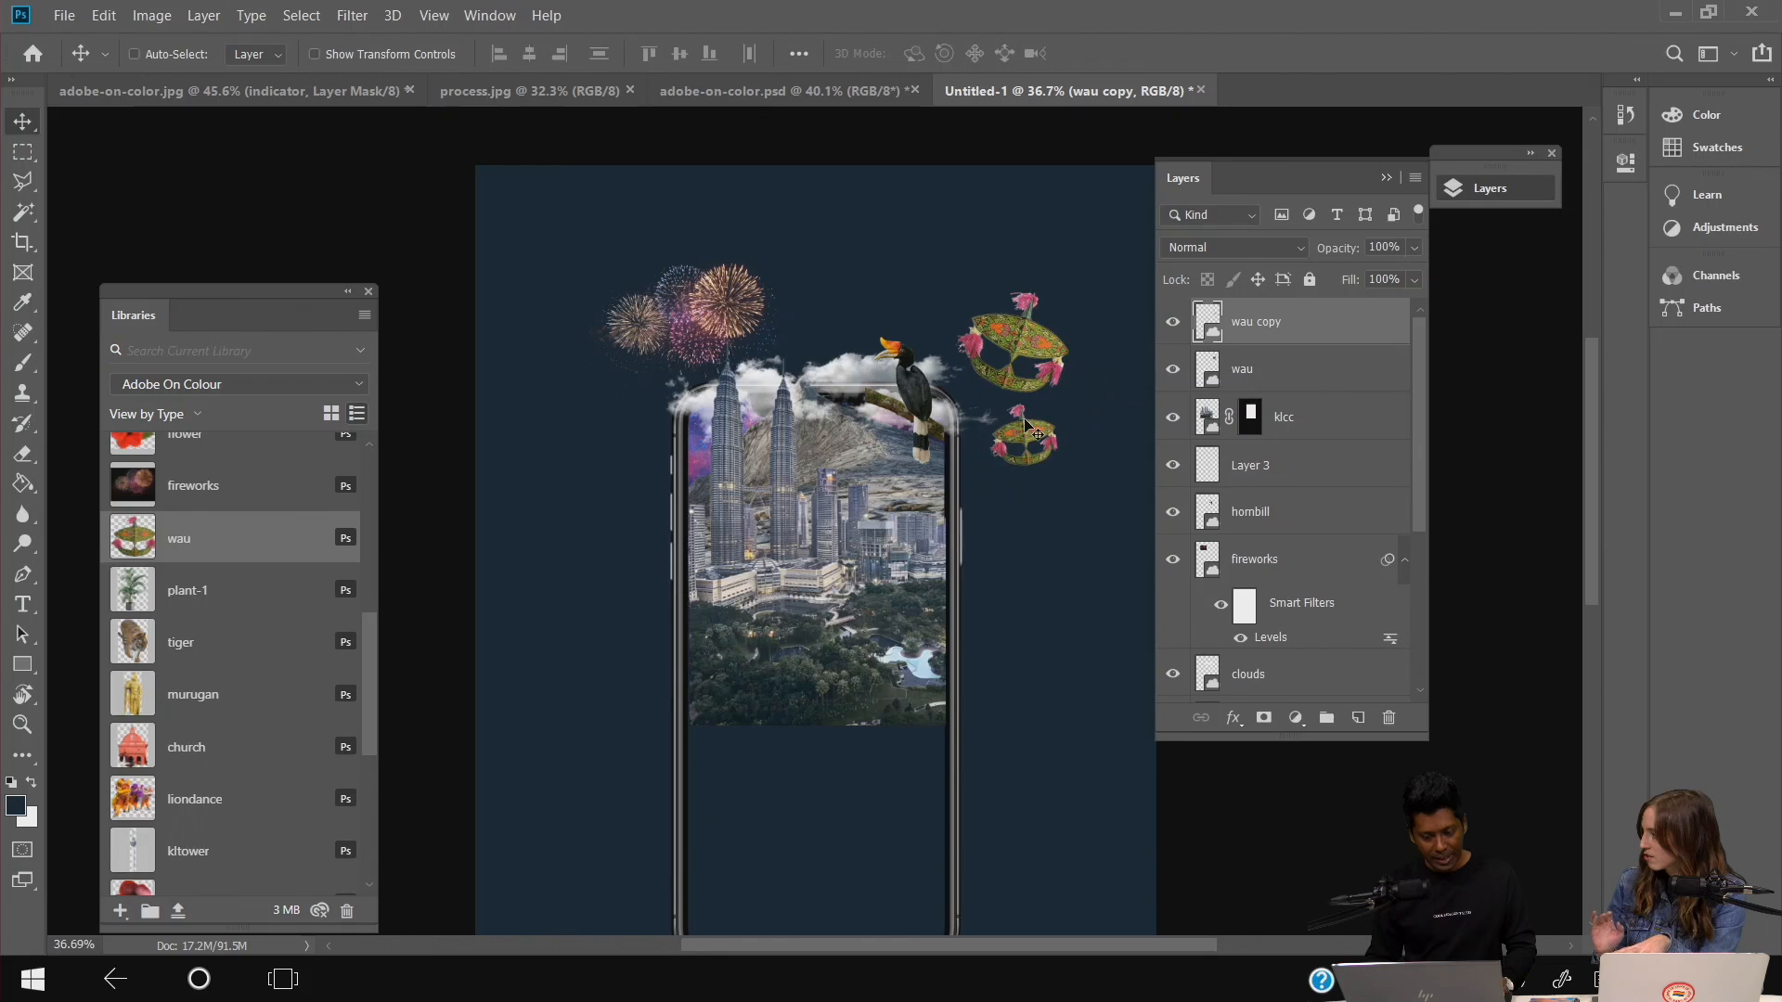
drag(1024, 421, 1022, 430)
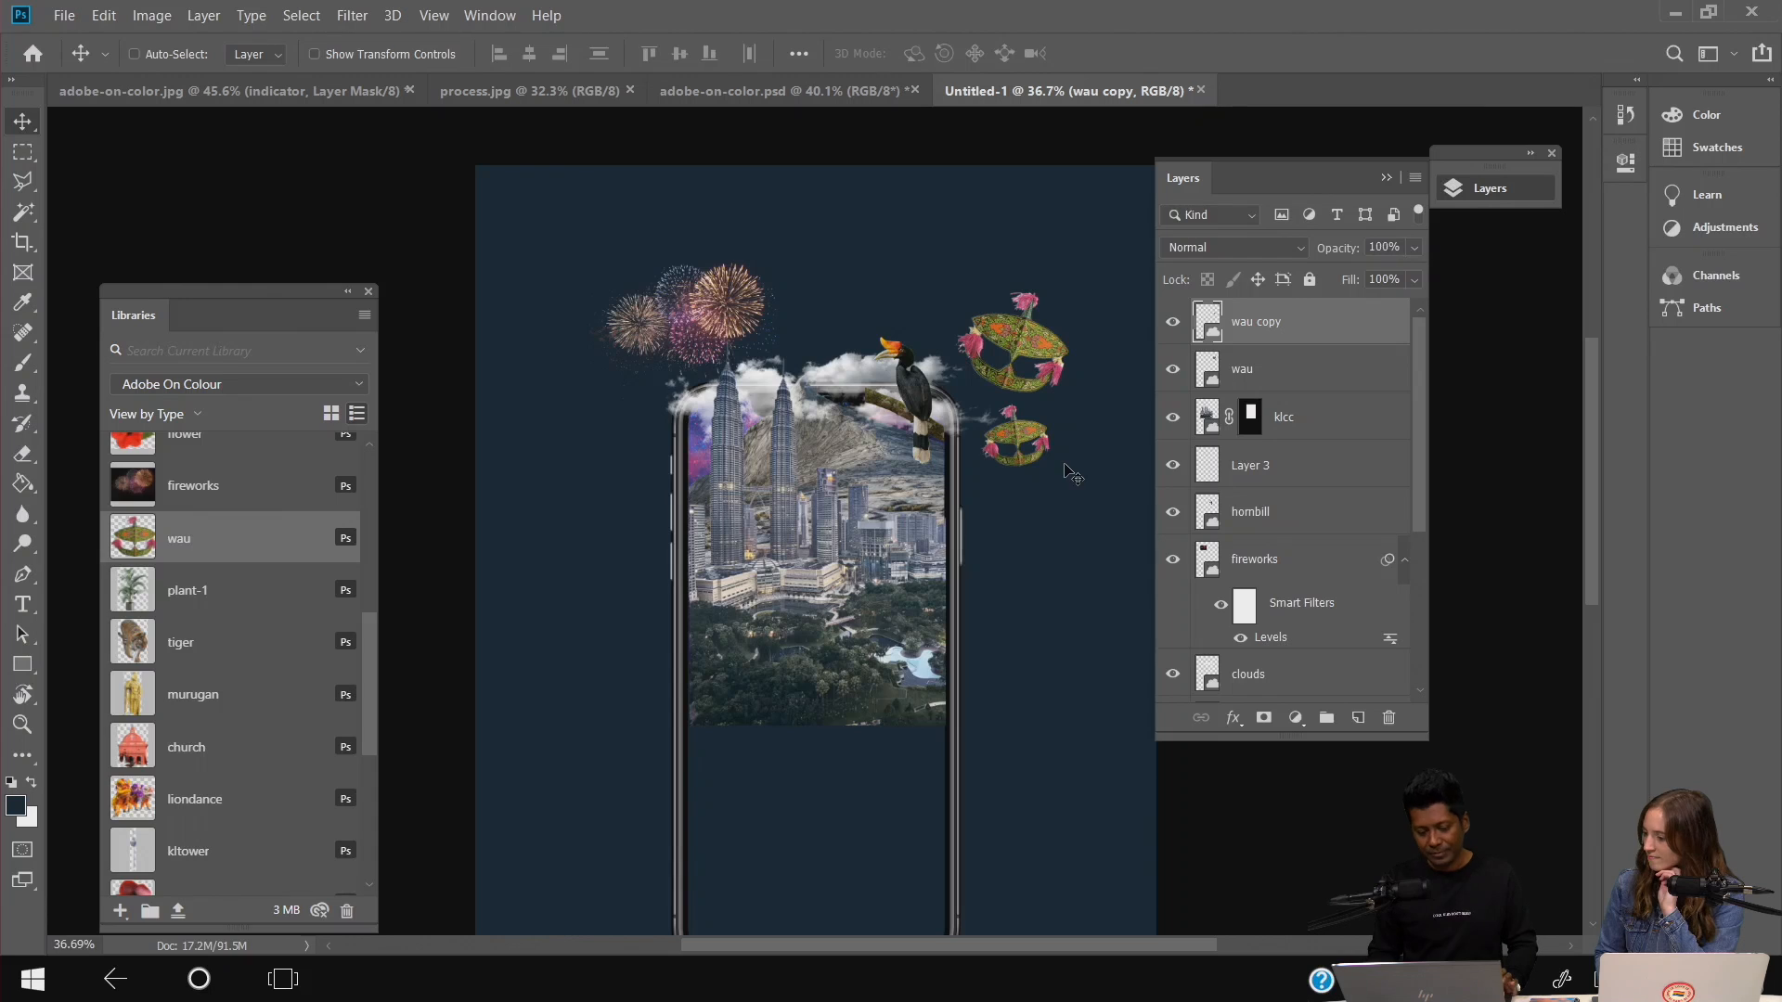
- Add a new empty layer above the wau copy layer, and place the kltower graphic on top over the phone screen
click(1357, 720)
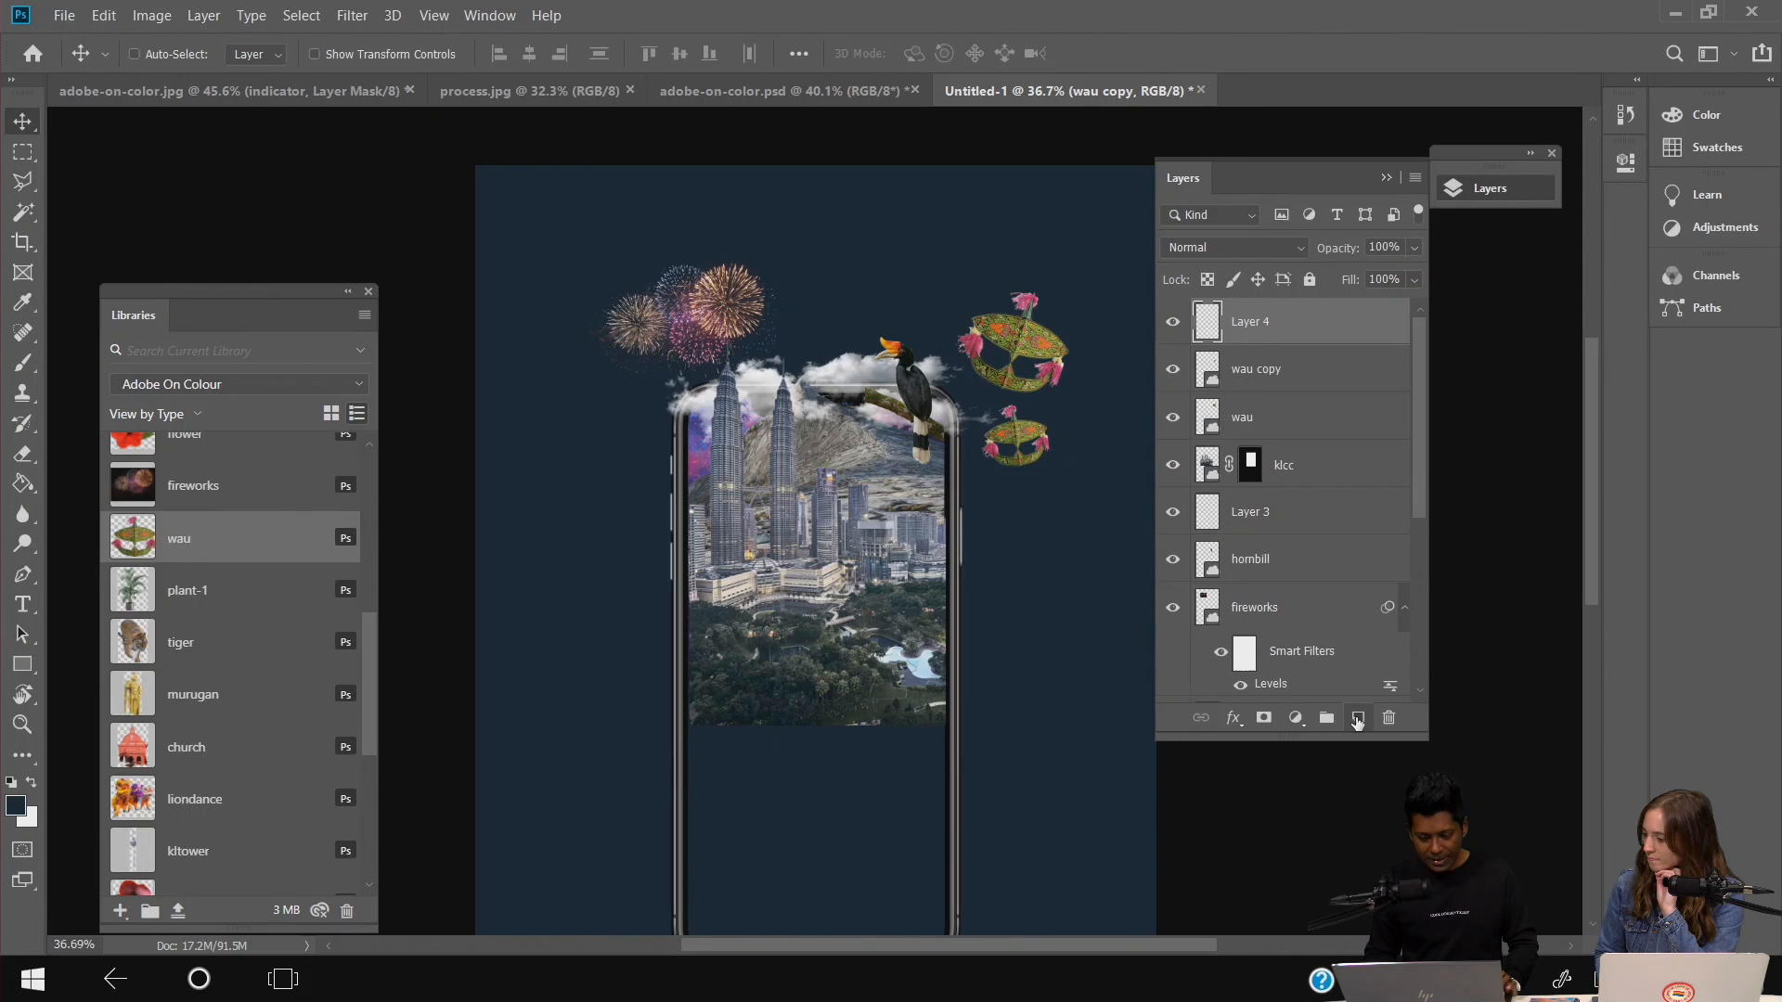
scroll(218, 645, down, 6)
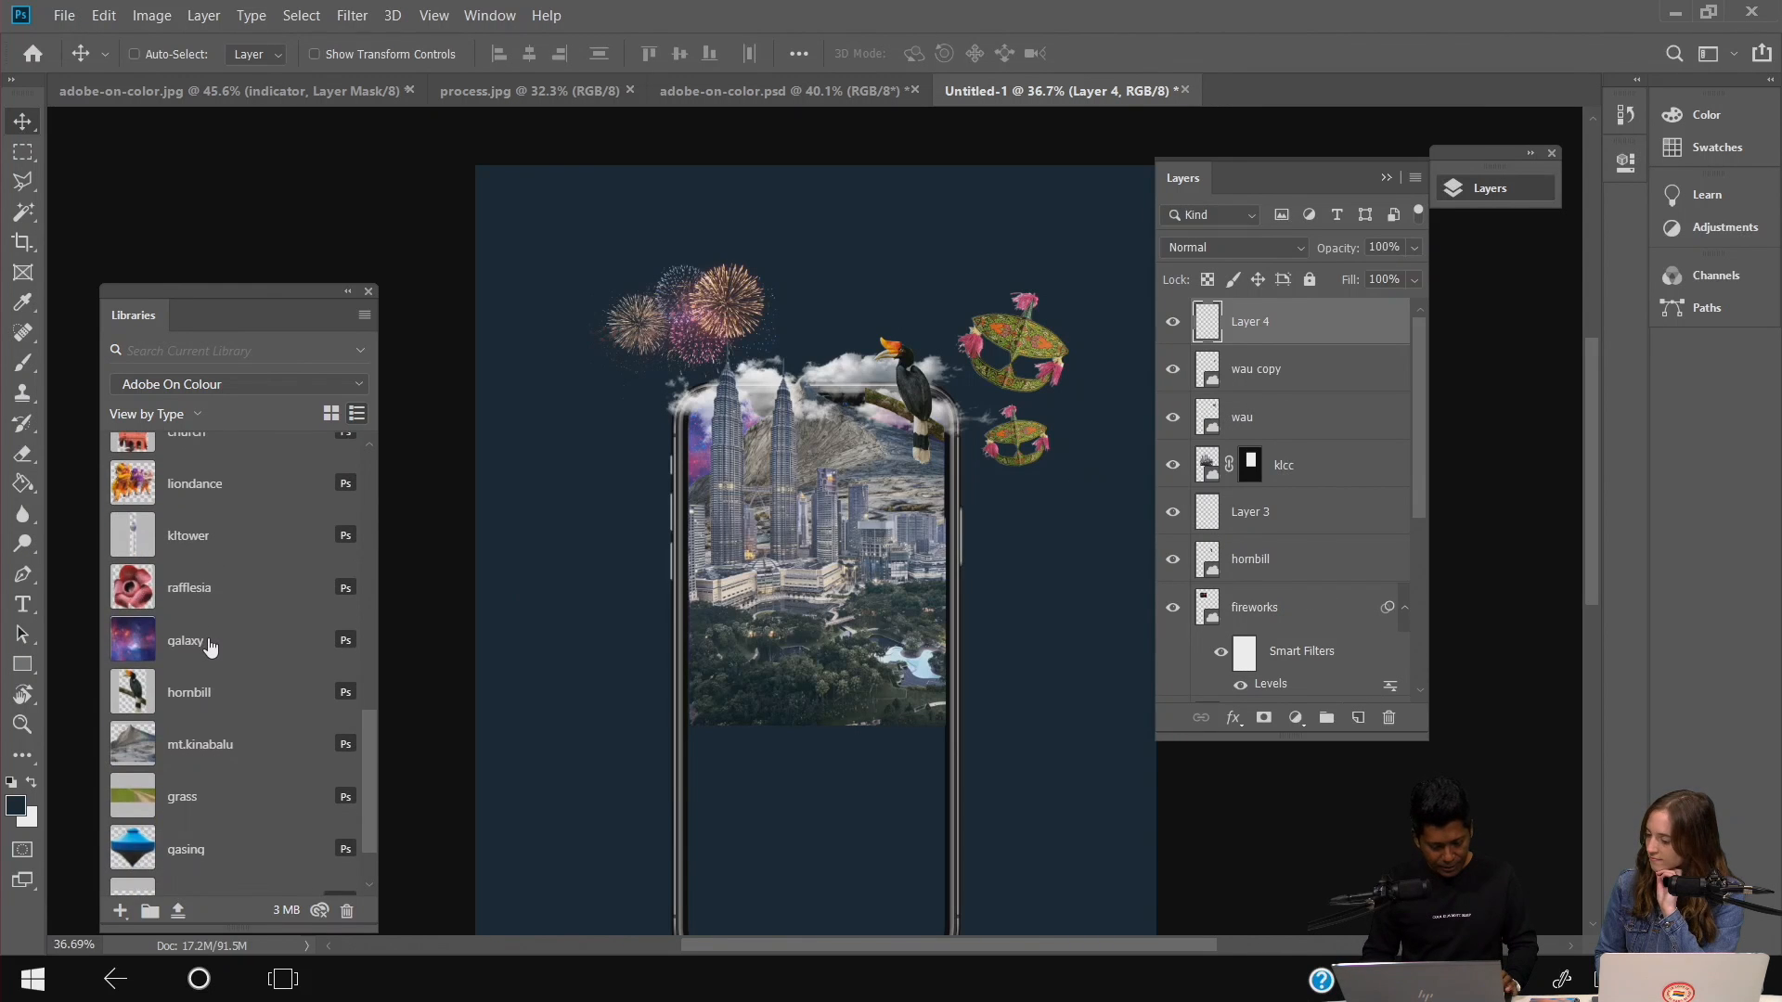
scroll(212, 646, up, 8)
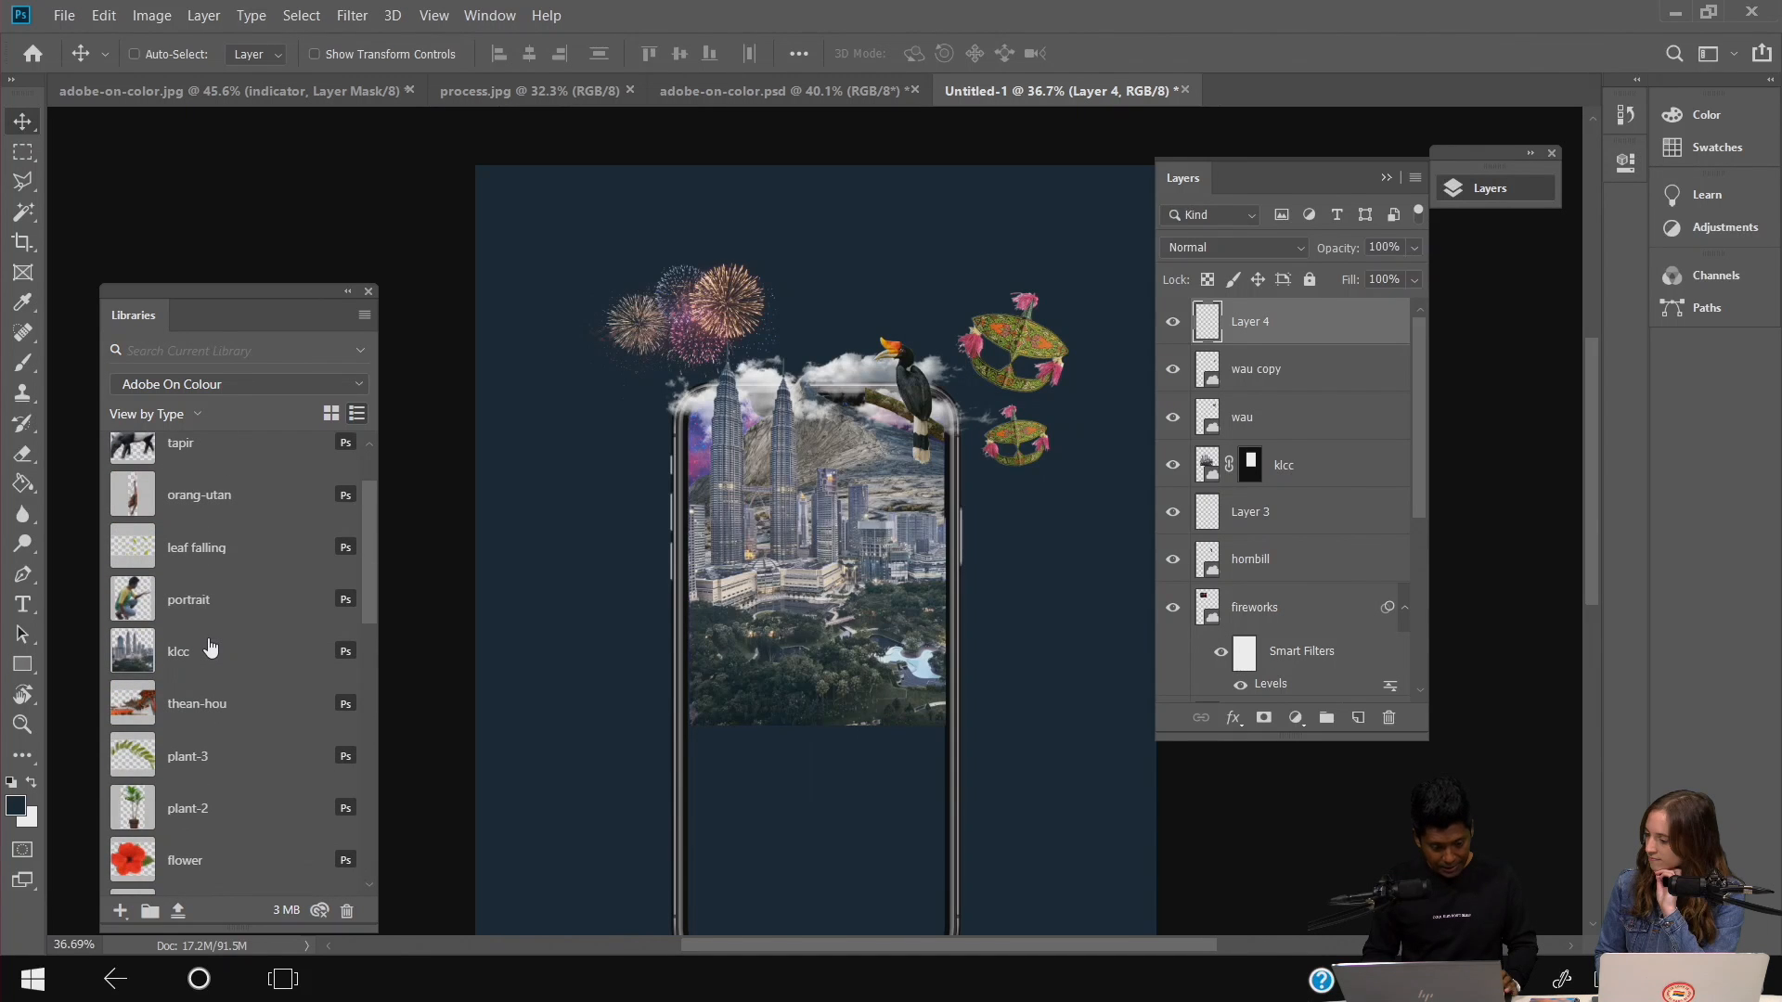
scroll(212, 647, down, 8)
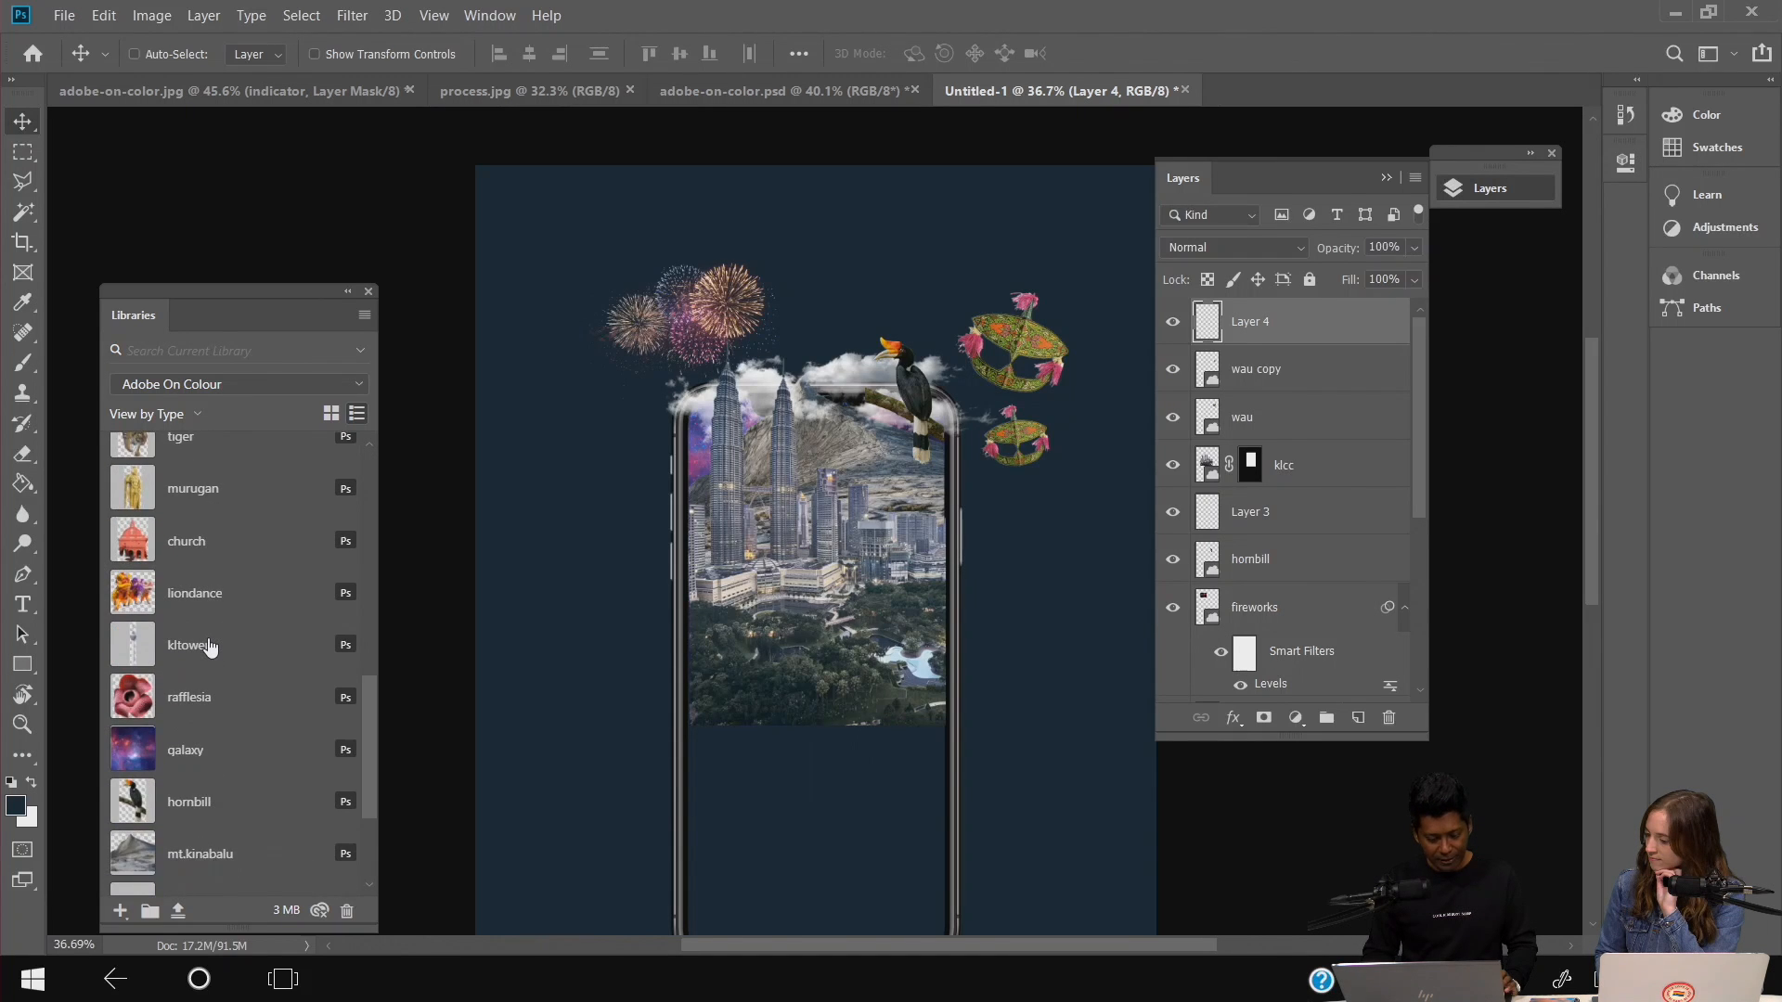
scroll(194, 796, up, 3)
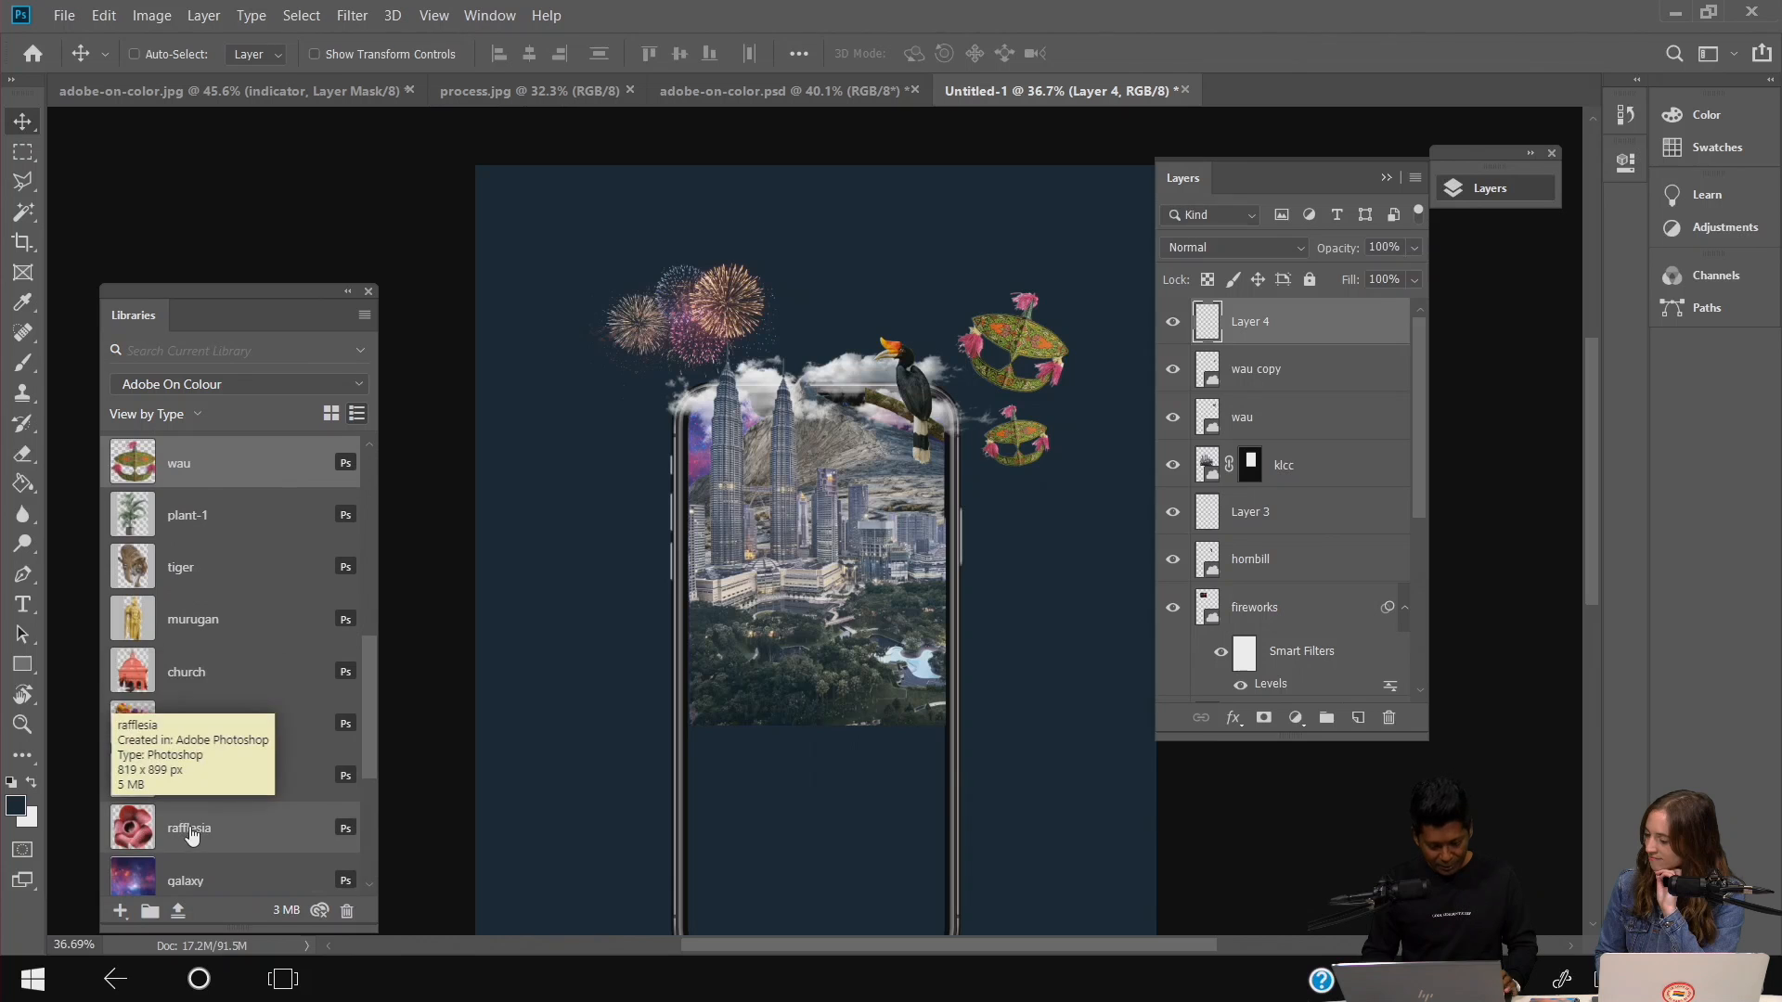
drag(194, 796, 854, 521)
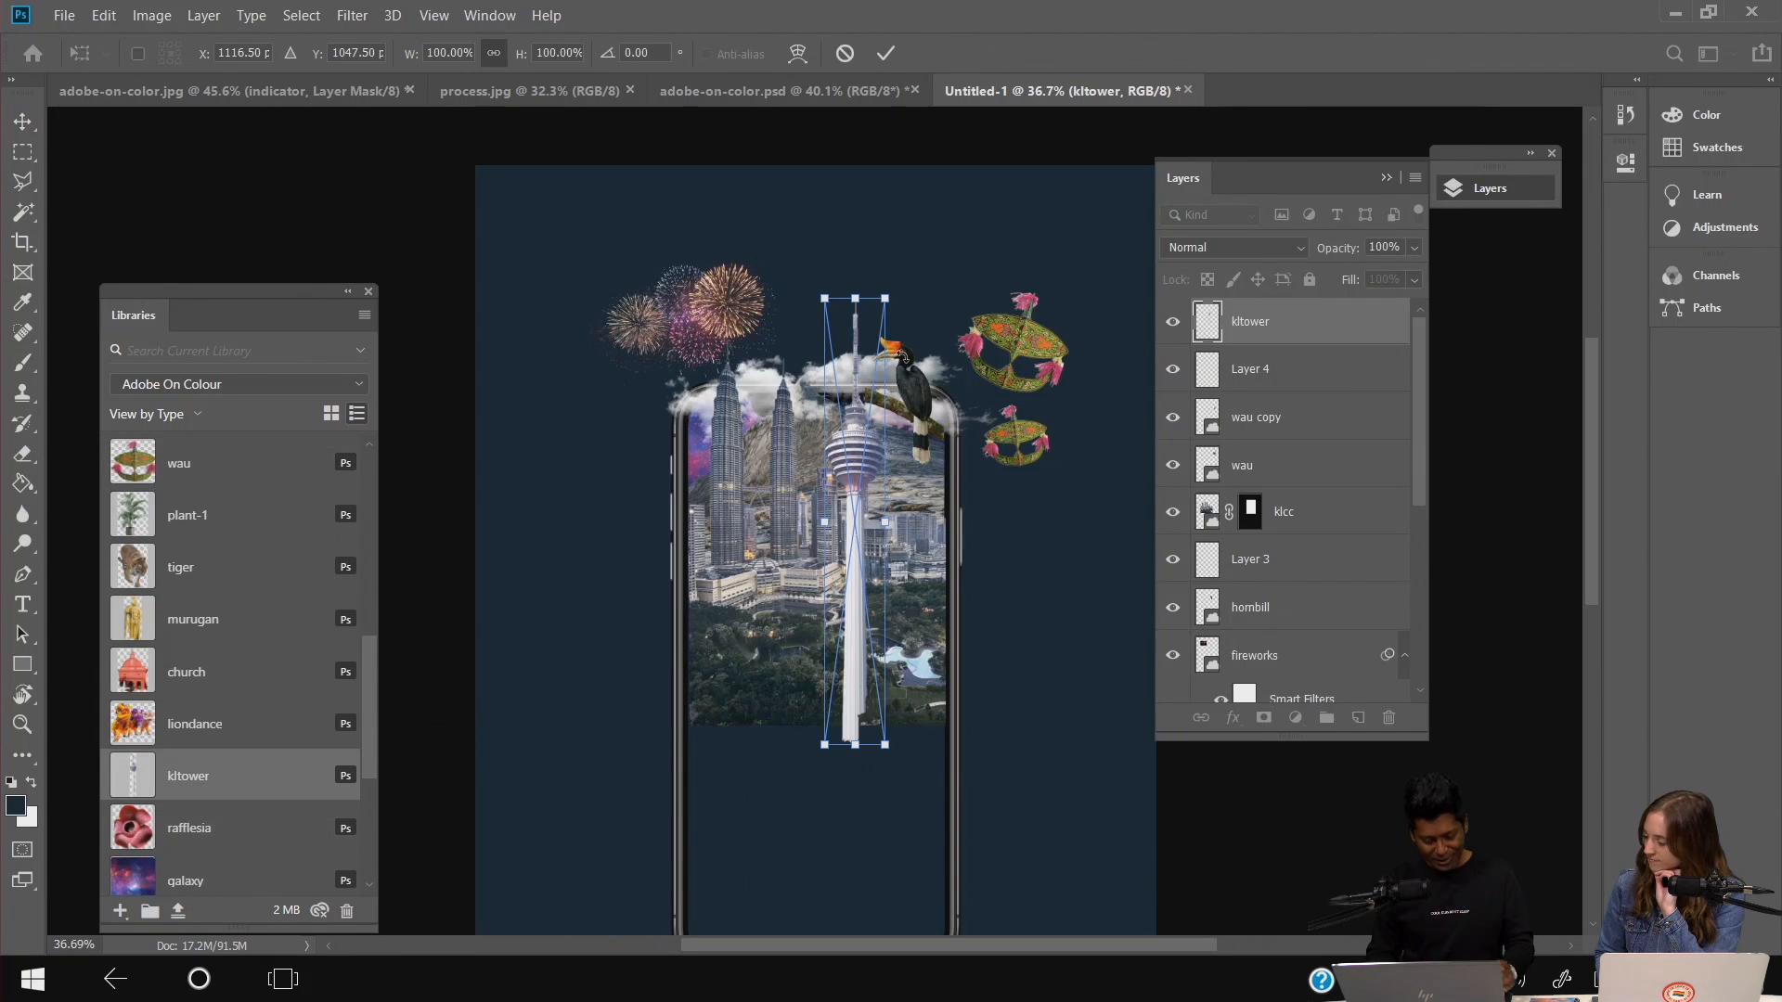
- Scale the kltower graphic to slightly over half its original size and stand it in the skyline below the hornbill
drag(892, 310, 868, 487)
drag(843, 602, 876, 467)
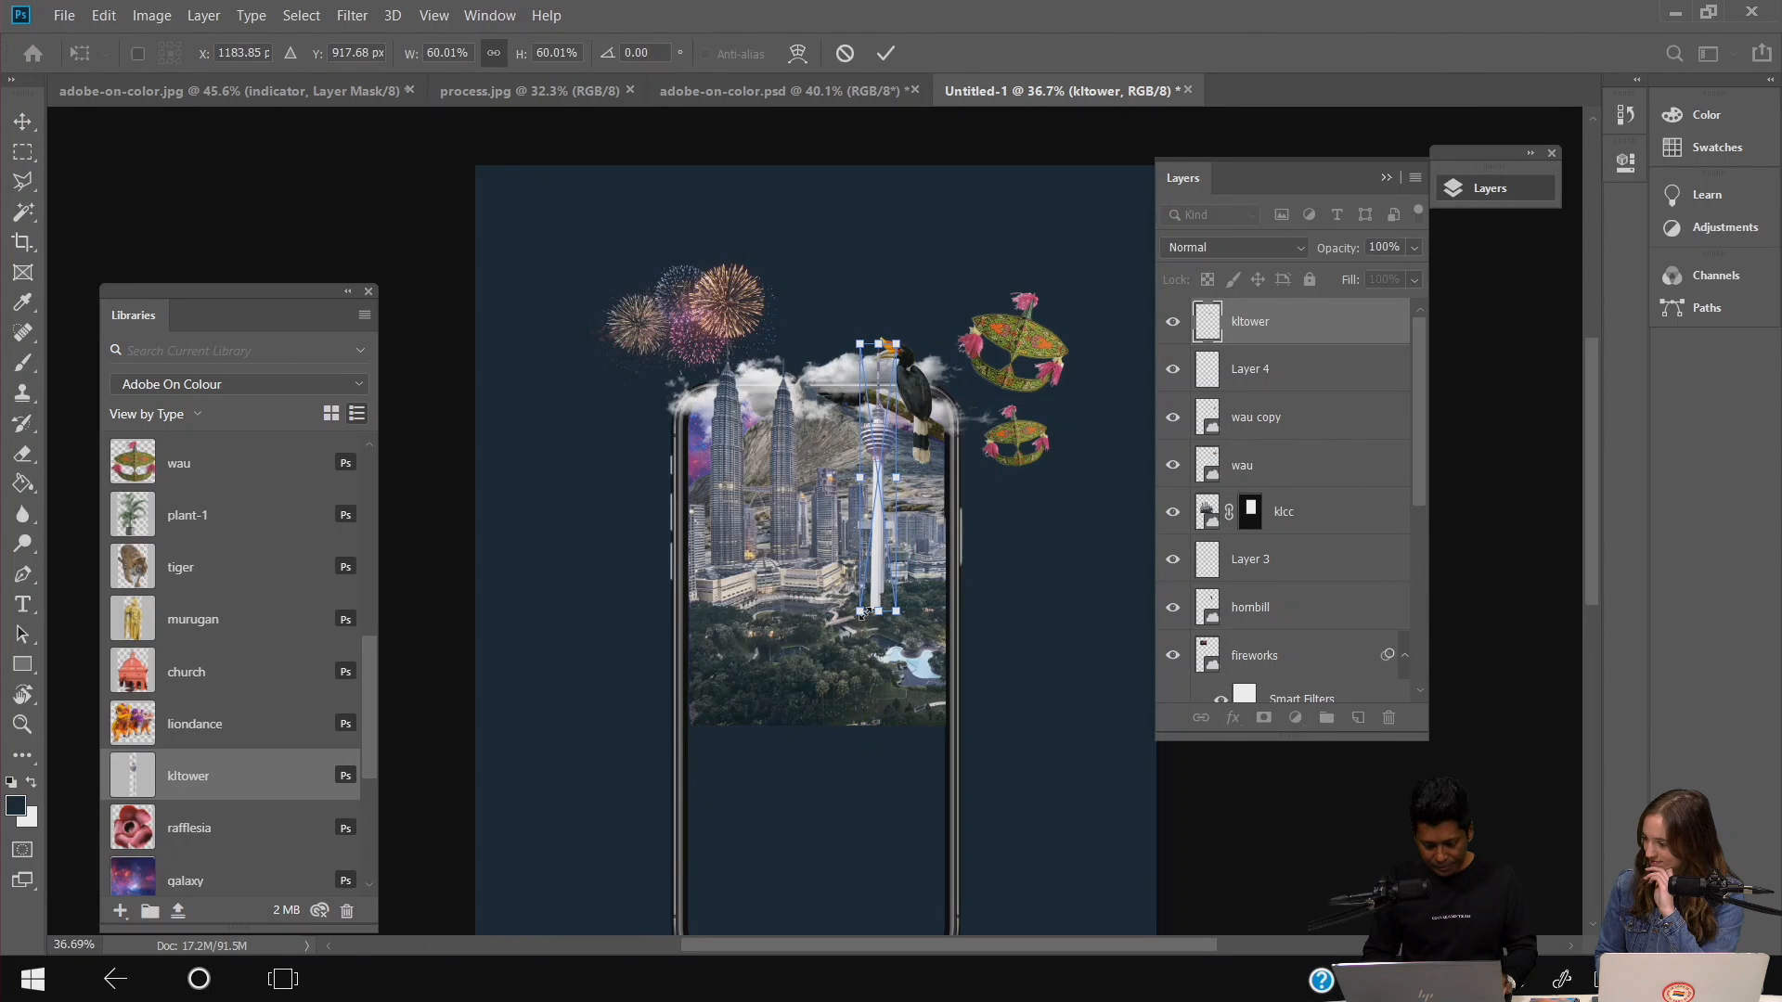
drag(865, 614, 872, 597)
key(Return)
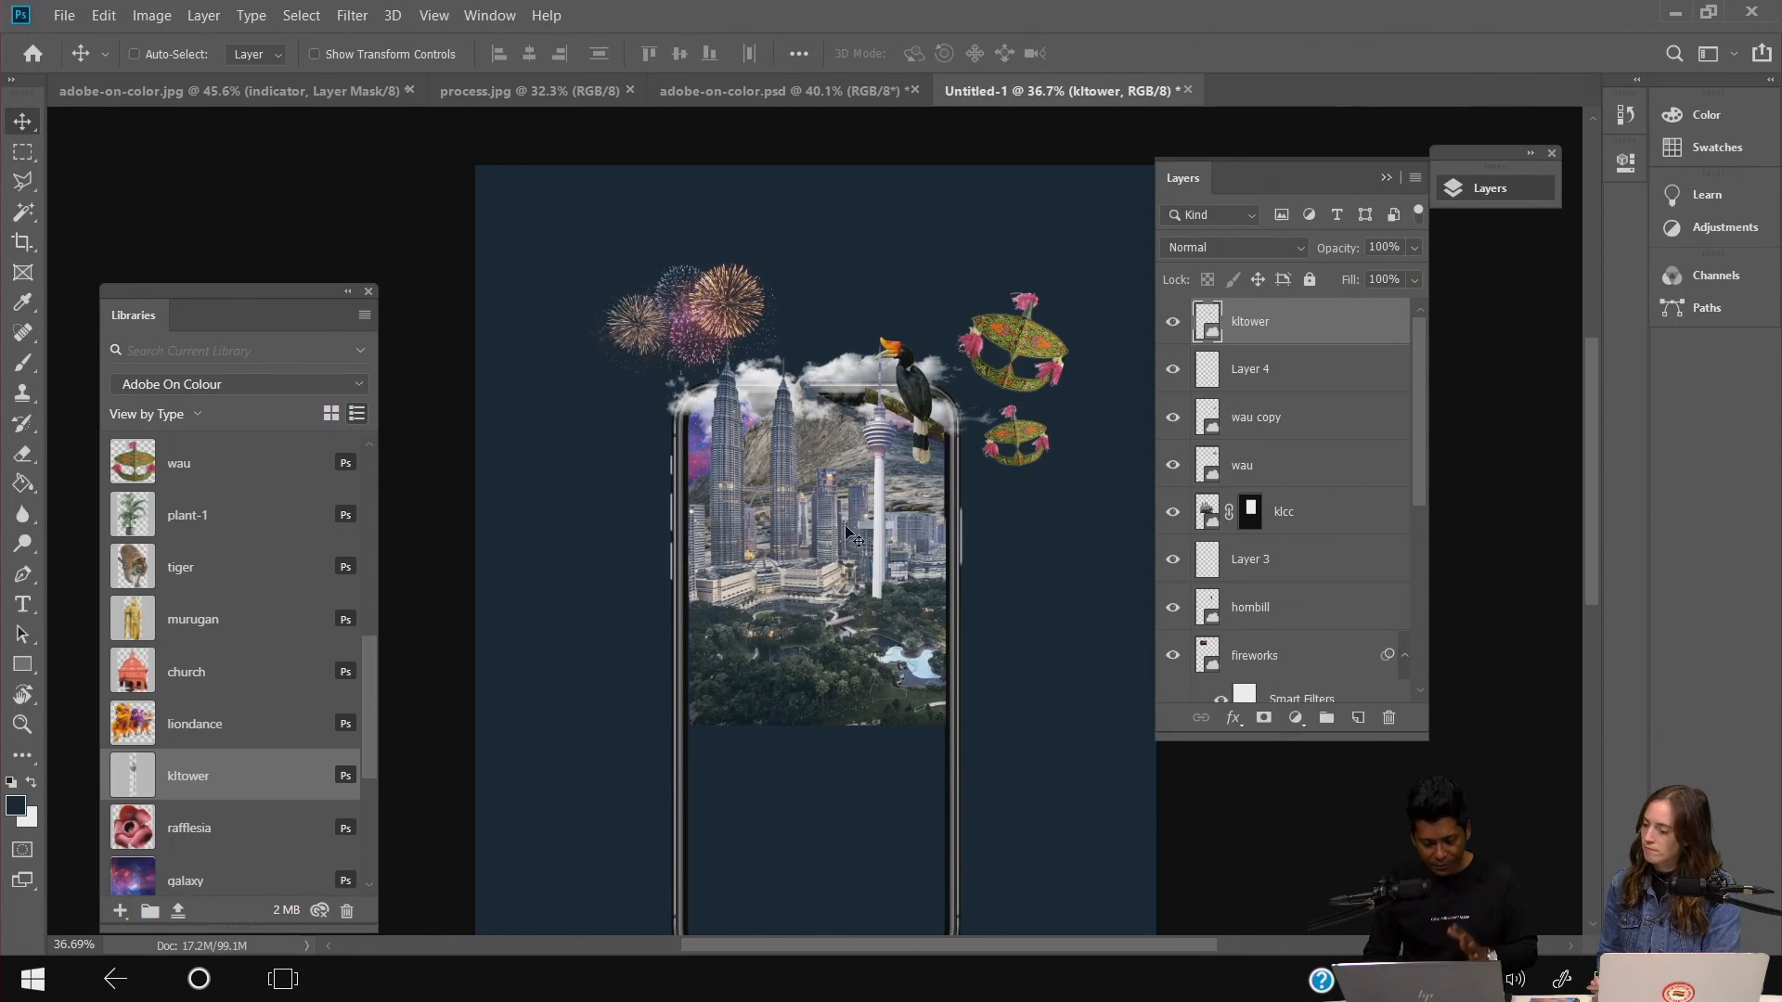
- Mask the kltower layer with a rectangular selection around the tower that trims off its base
click(24, 149)
drag(834, 321, 920, 583)
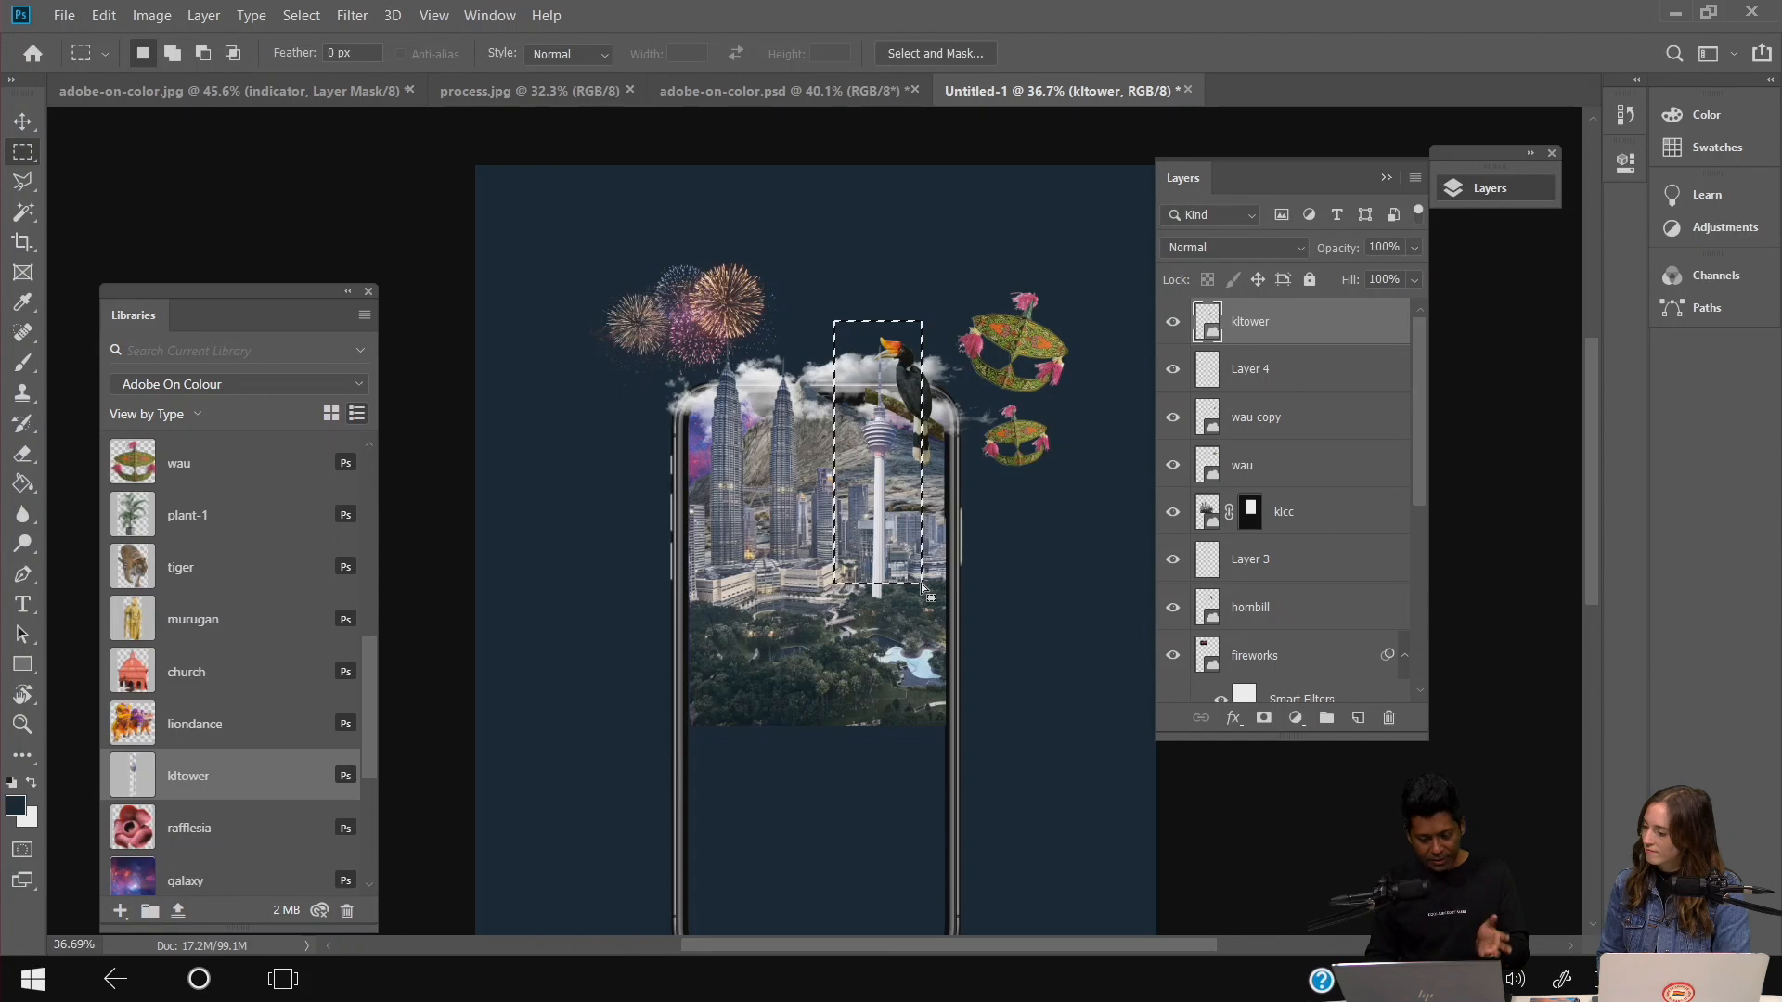
click(1263, 719)
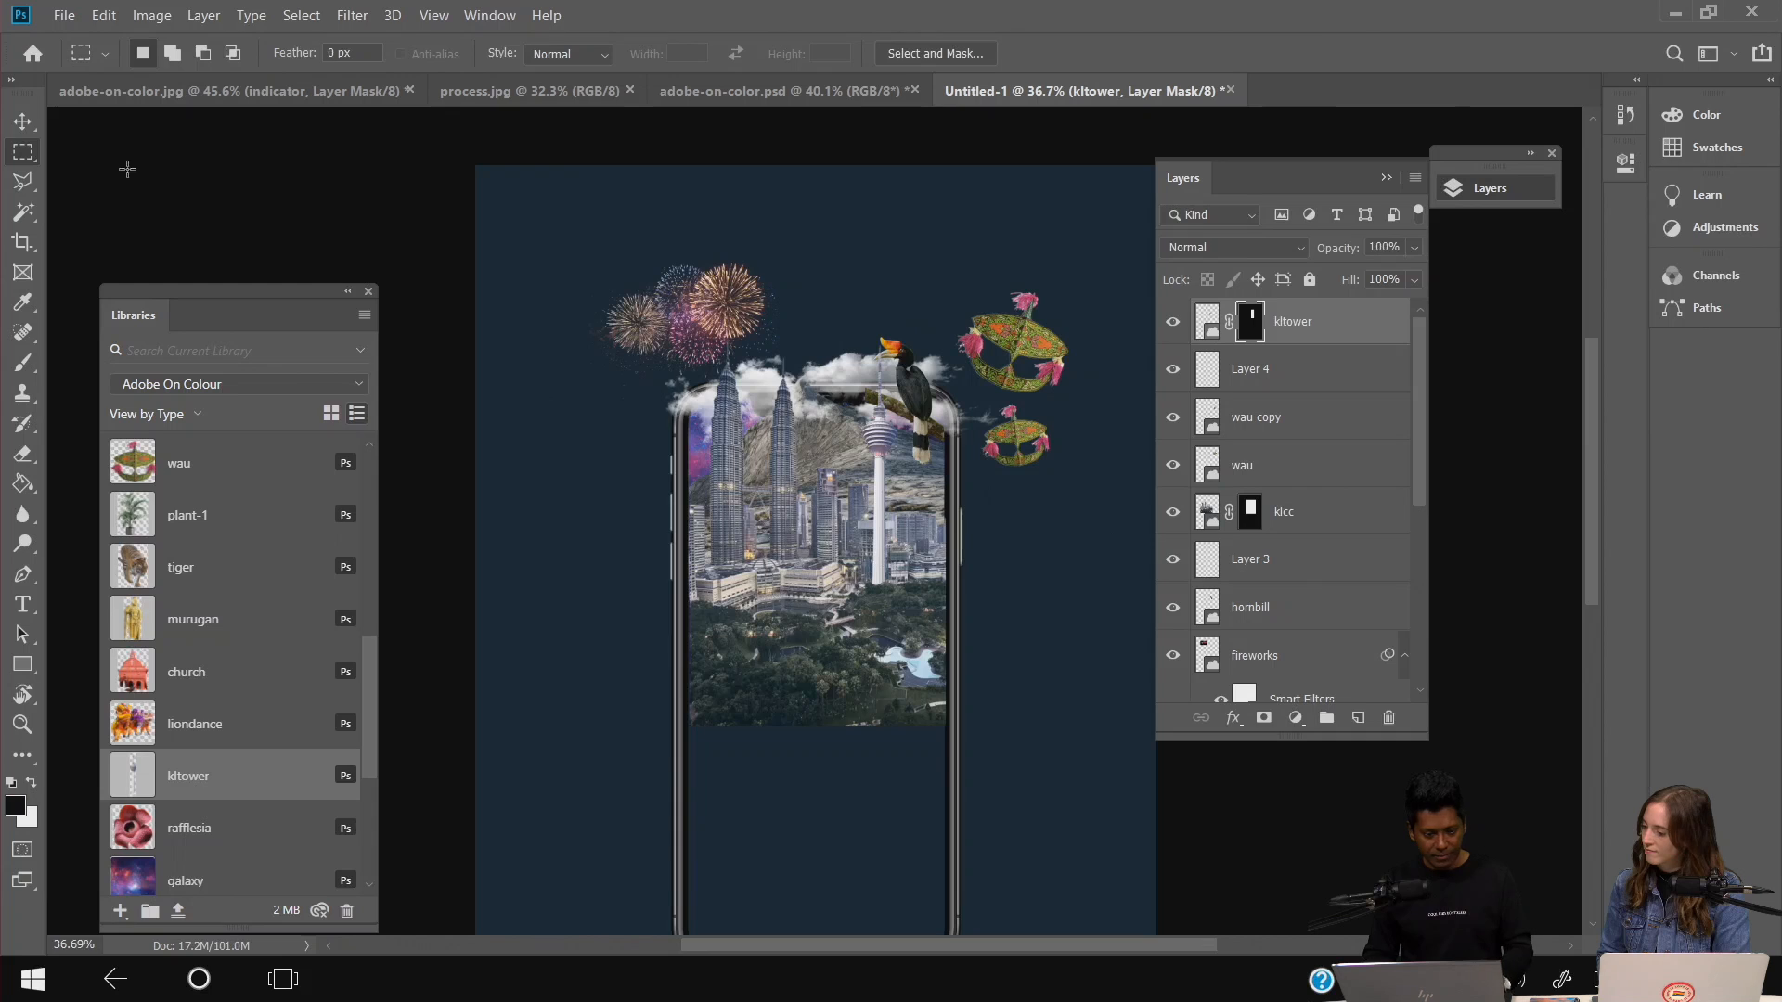
- Place the mosque graphic in front of the kltower's base, scaled to slightly under half its size and overhanging the phone's right edge
click(25, 126)
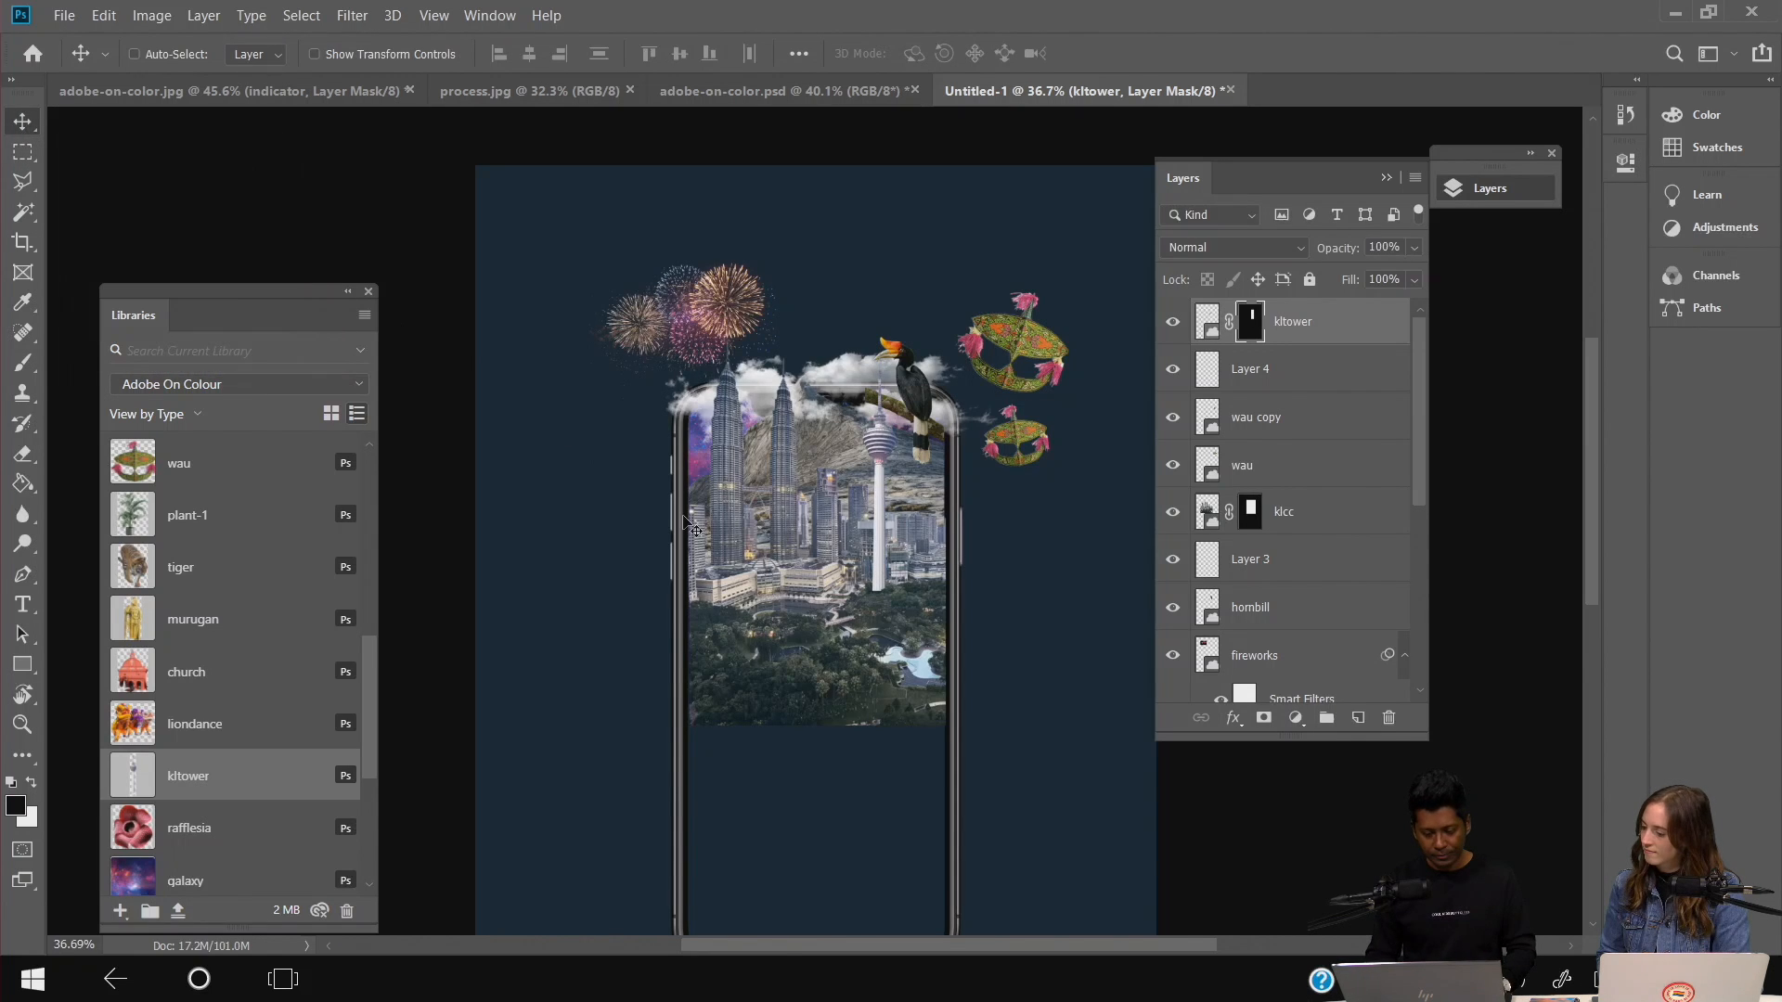
scroll(692, 527, down, 1)
scroll(816, 570, up, 2)
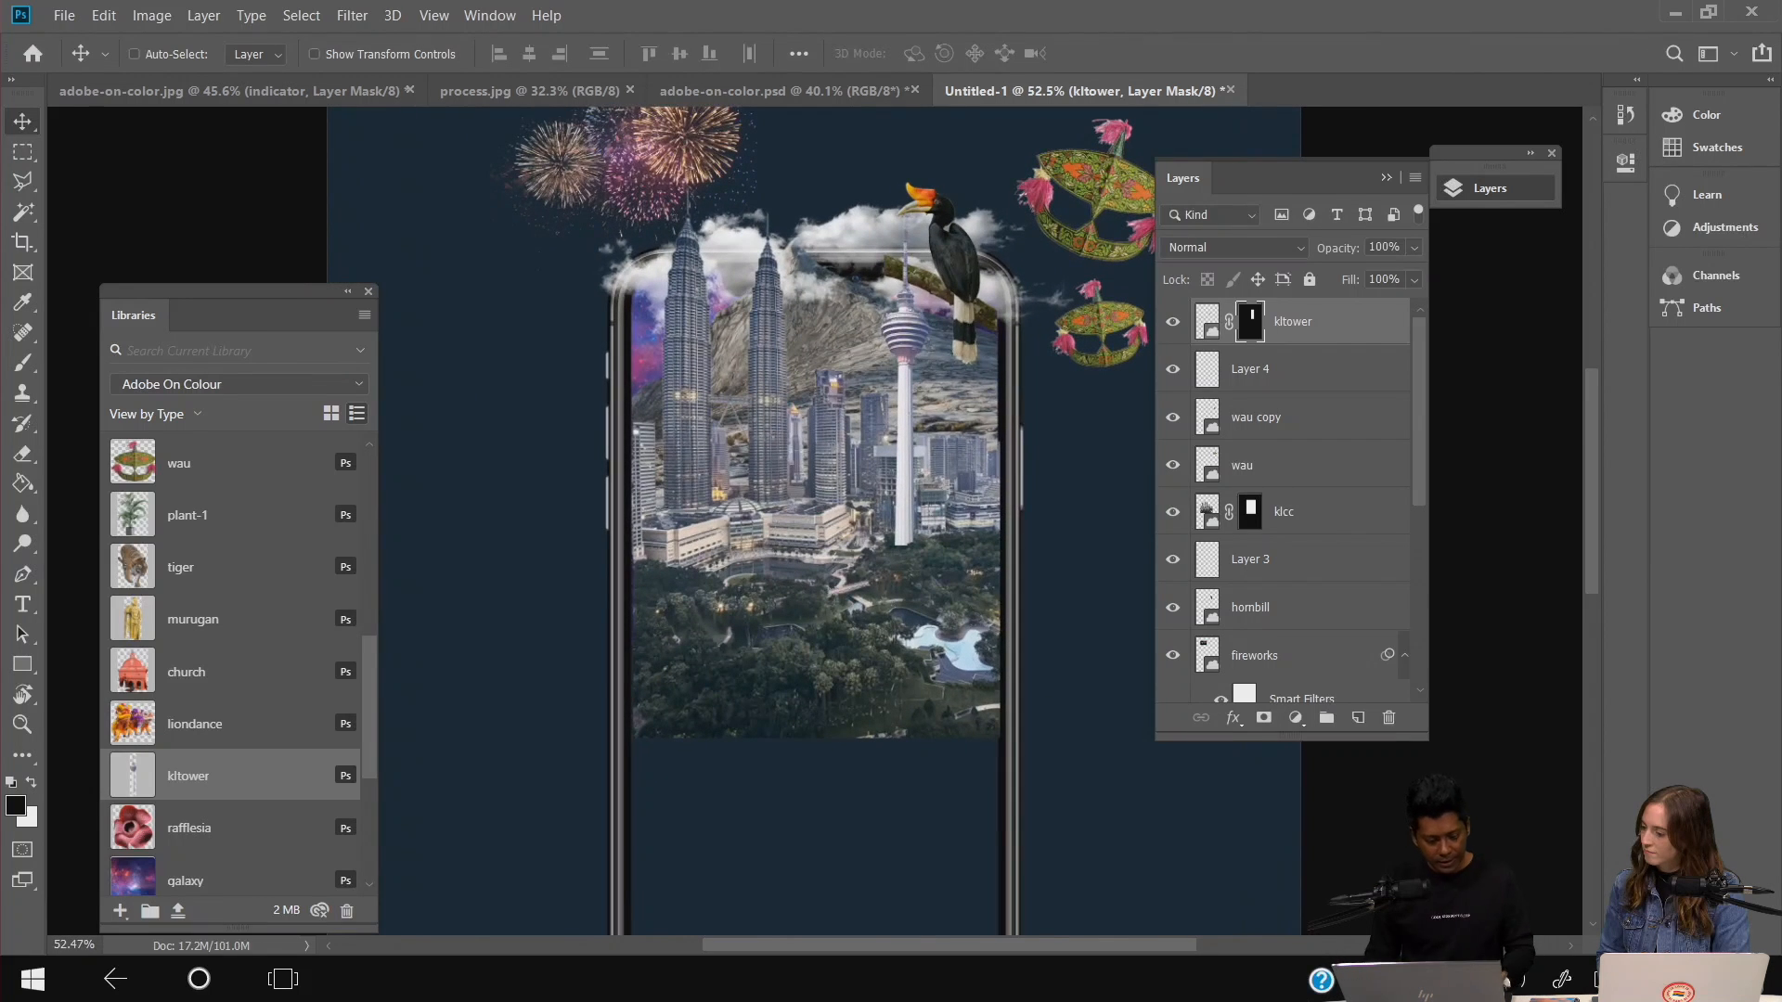
scroll(269, 722, up, 5)
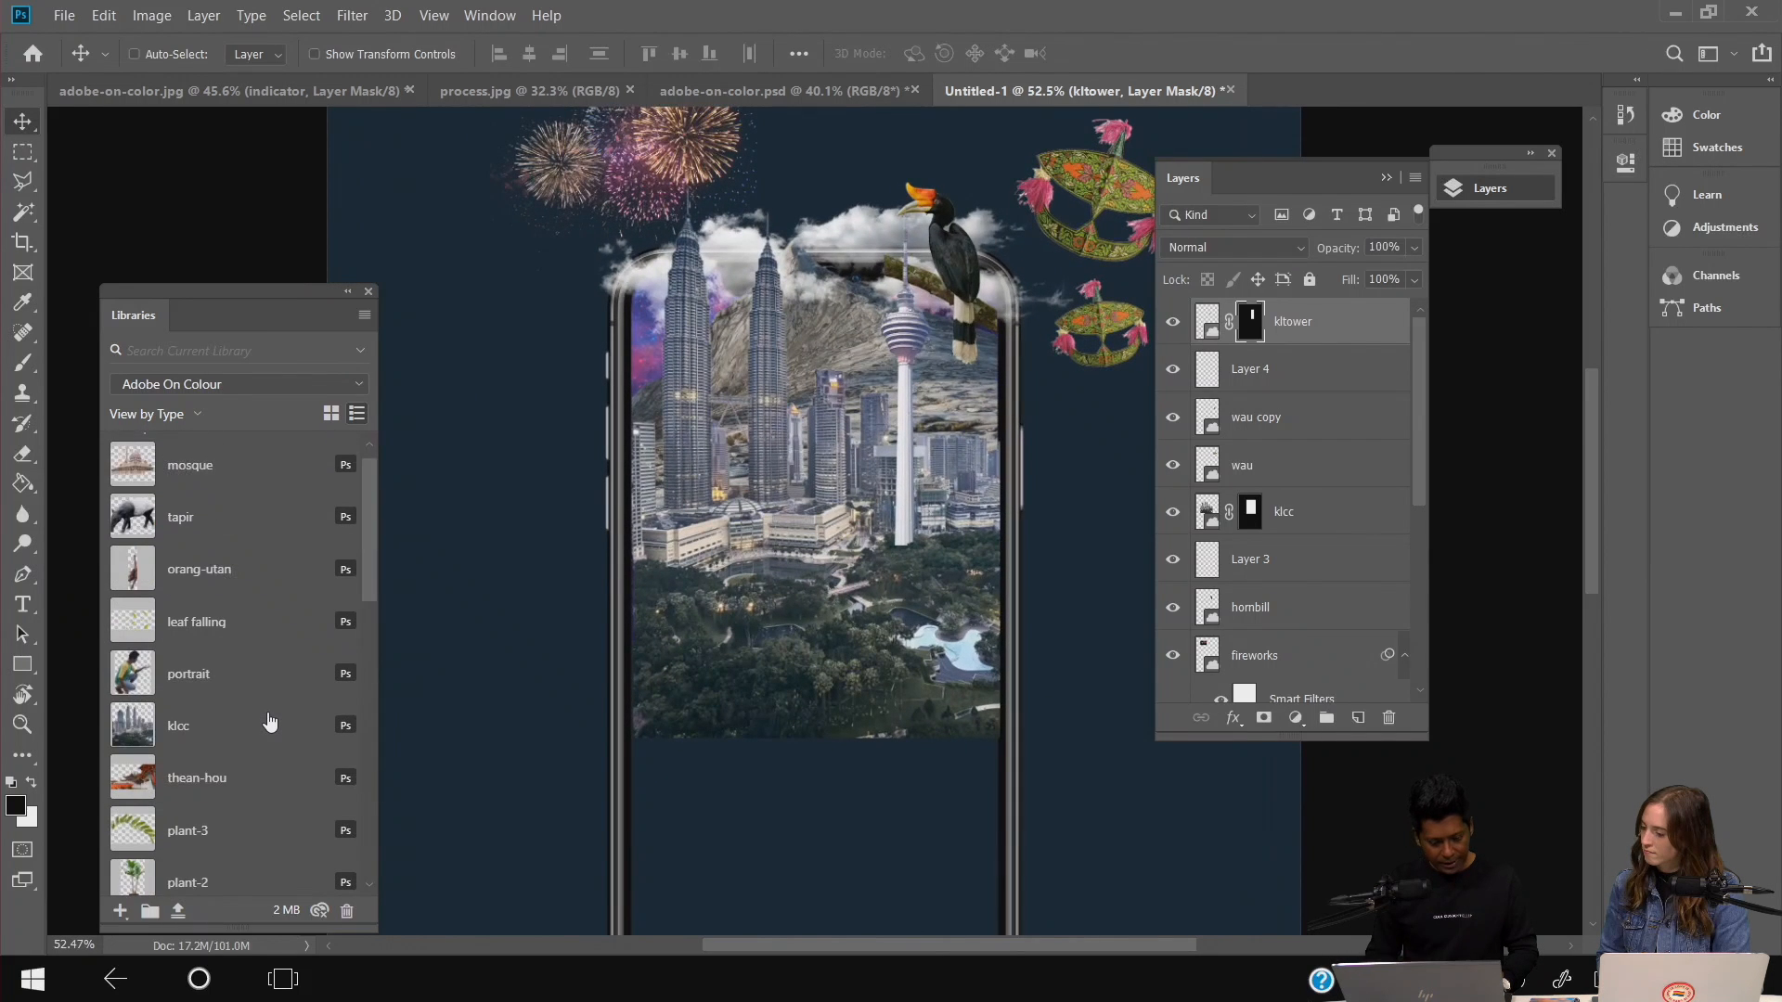
drag(190, 464, 905, 422)
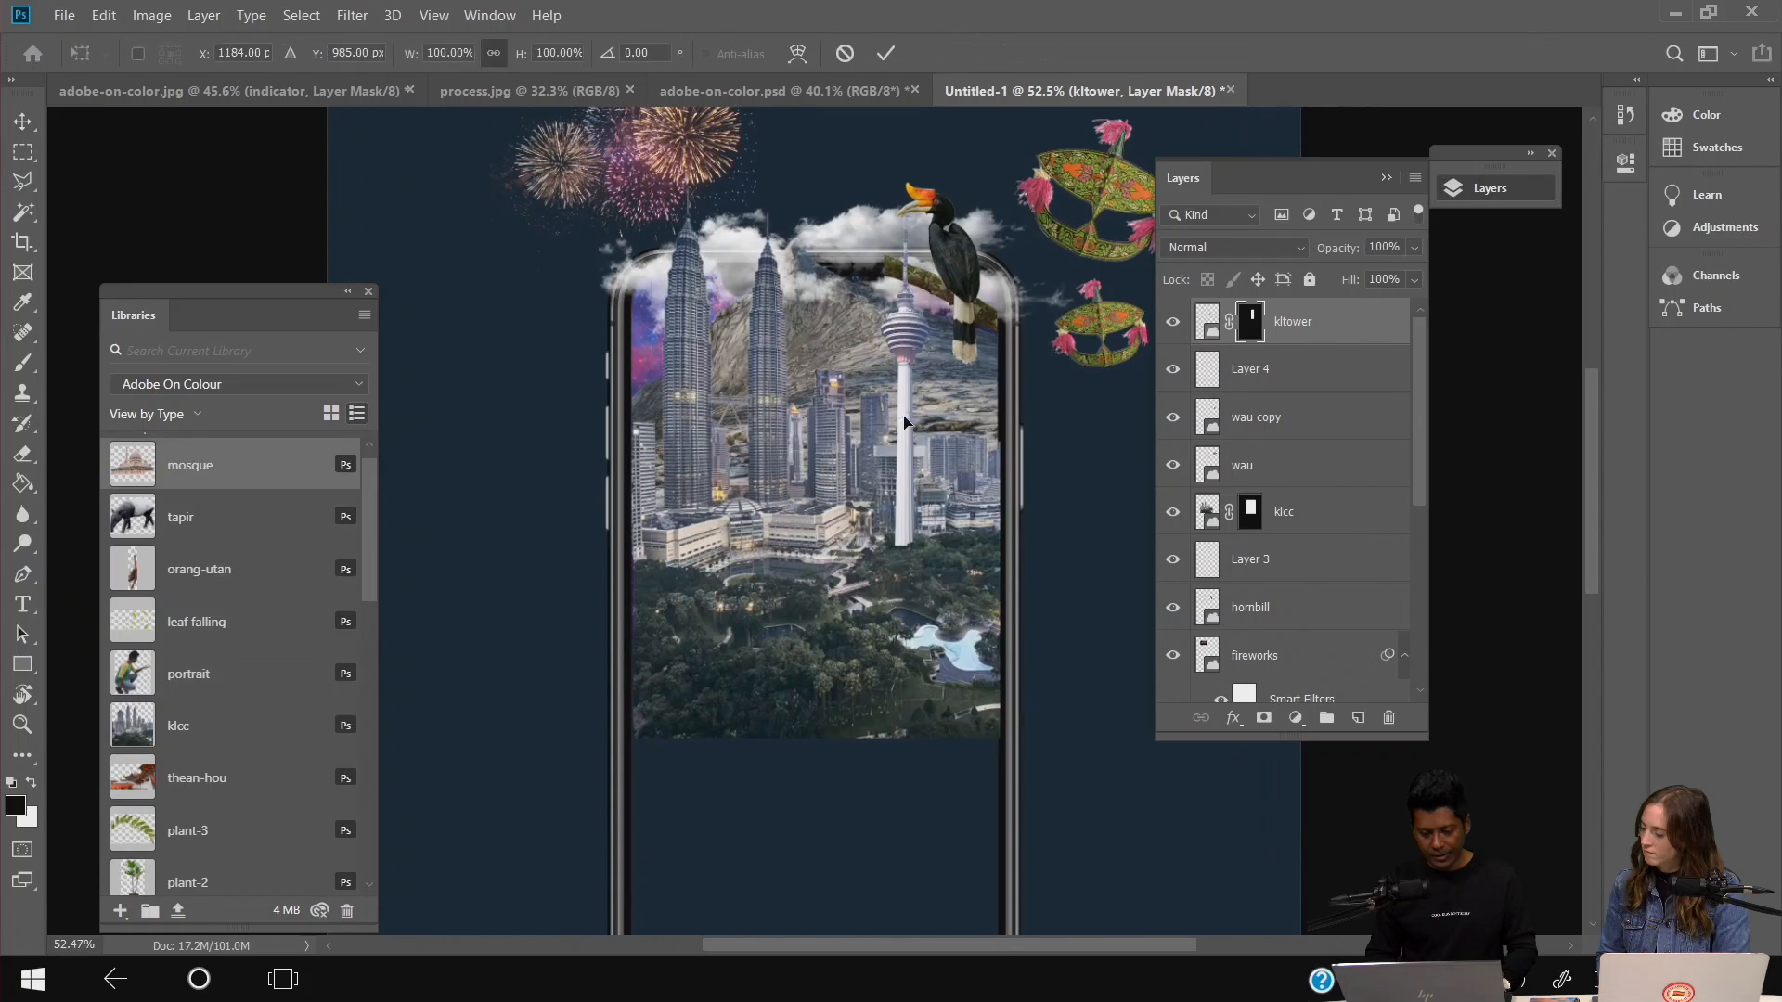
drag(649, 619, 900, 418)
drag(1045, 331, 951, 527)
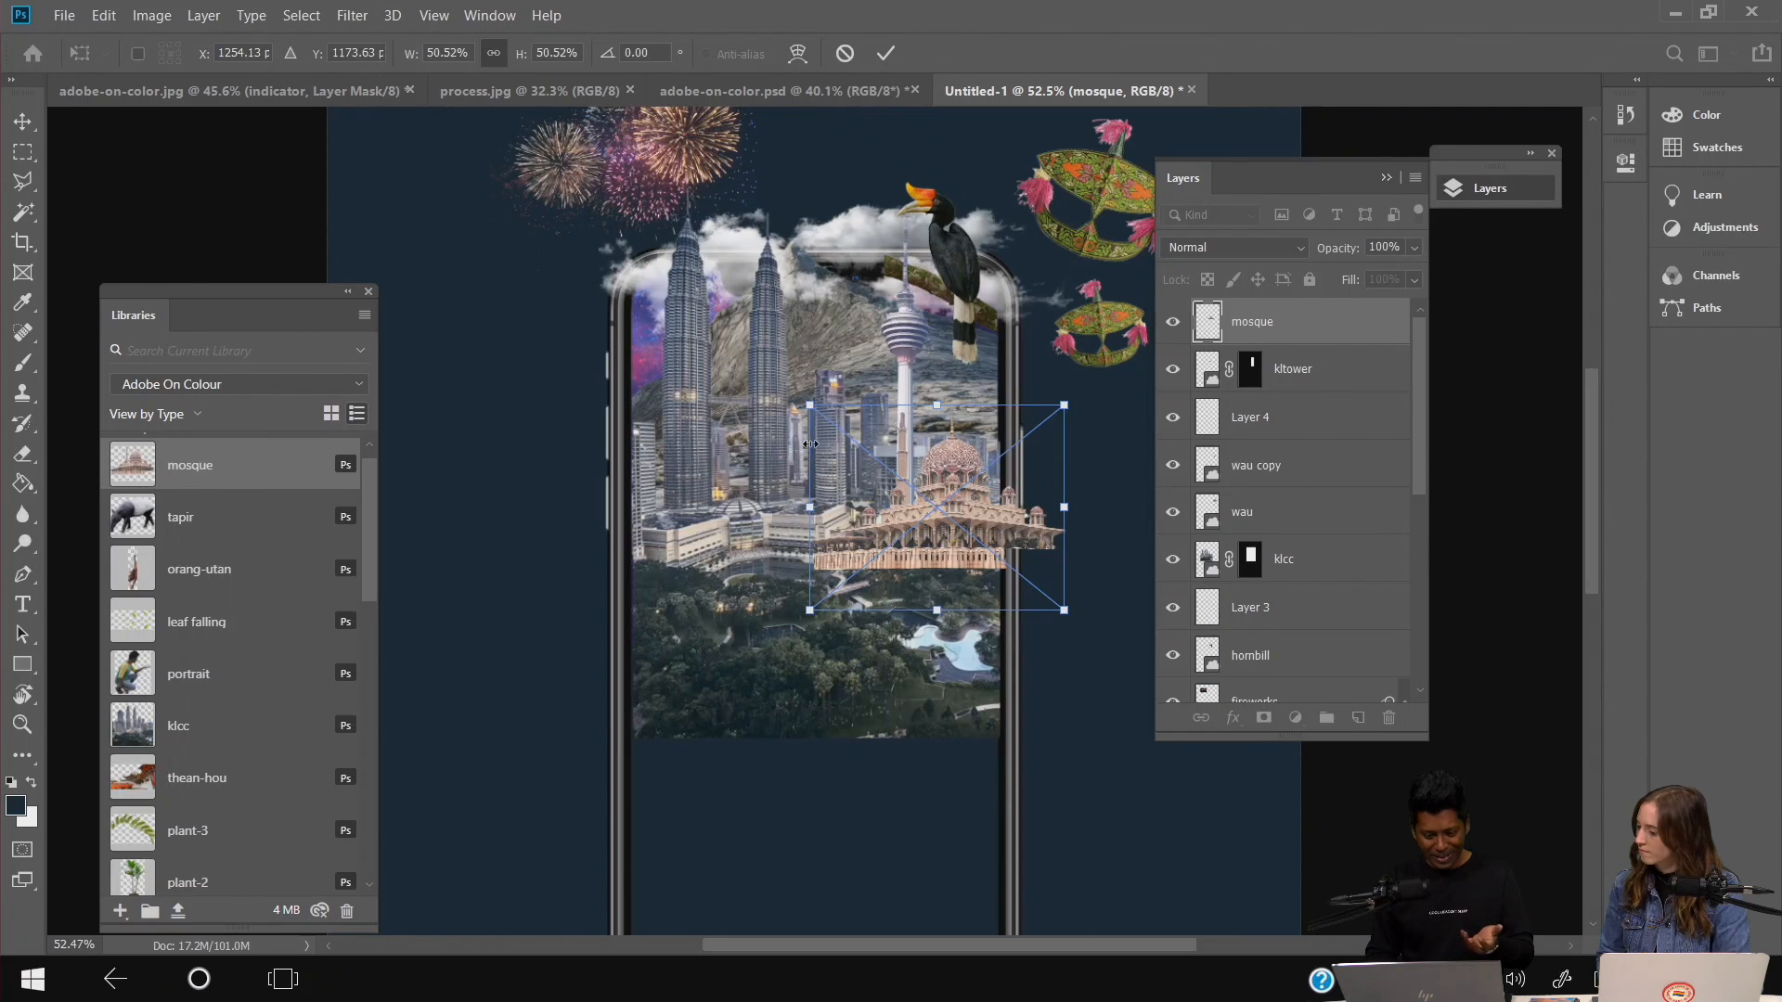
mouse_move(810, 406)
mouse_down()
mouse_move(847, 428)
mouse_move(826, 415)
mouse_up()
drag(973, 513, 968, 546)
key(Return)
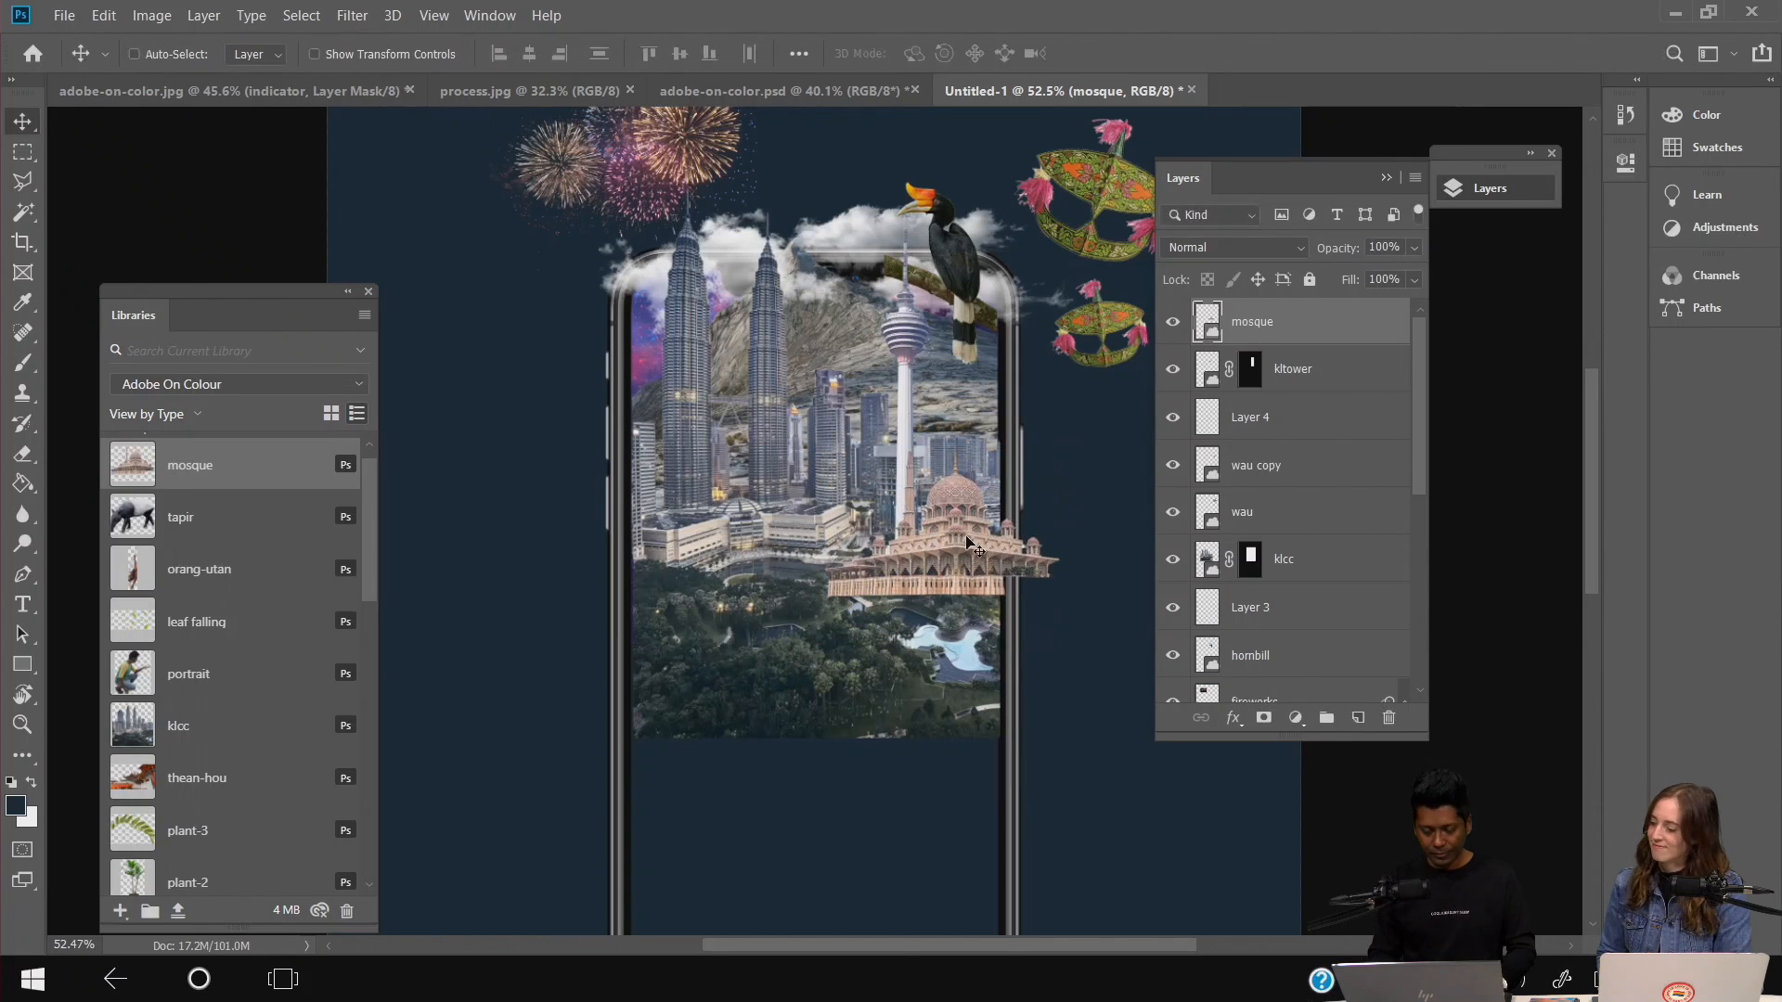
- Add a new empty layer above the mosque layer, and place the church graphic beside the mosque's left end, scaled to about 42%
click(1357, 719)
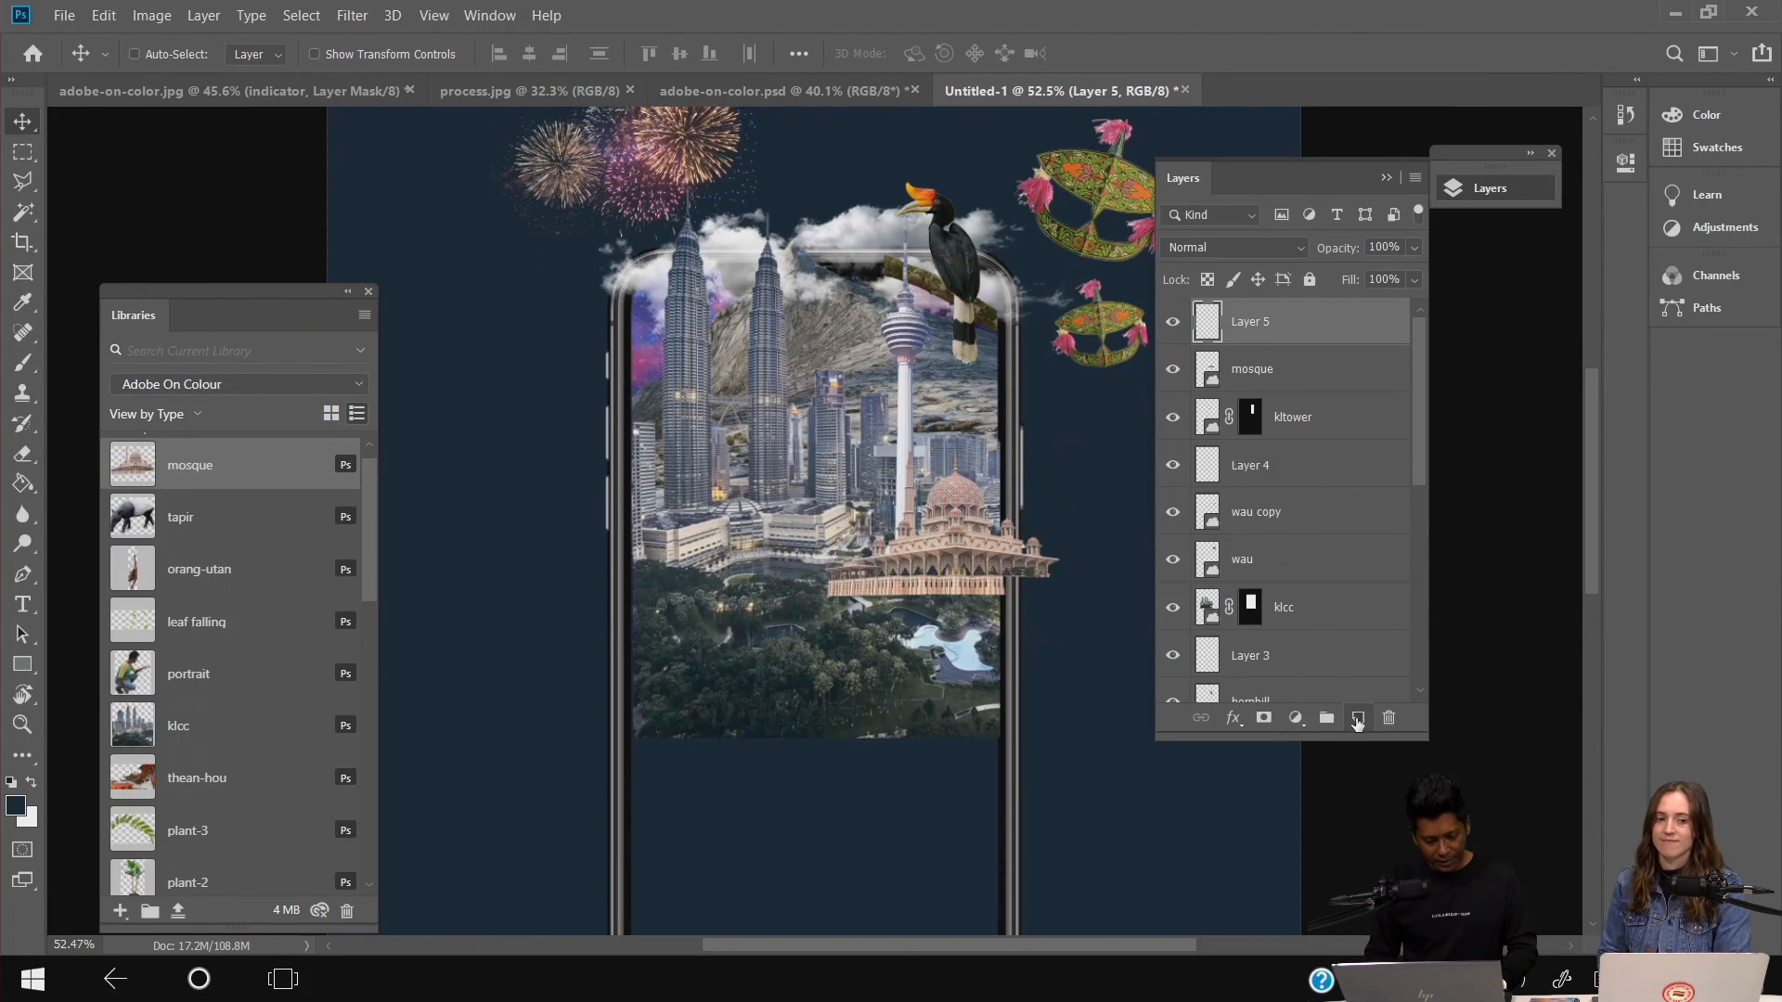
scroll(277, 702, down, 5)
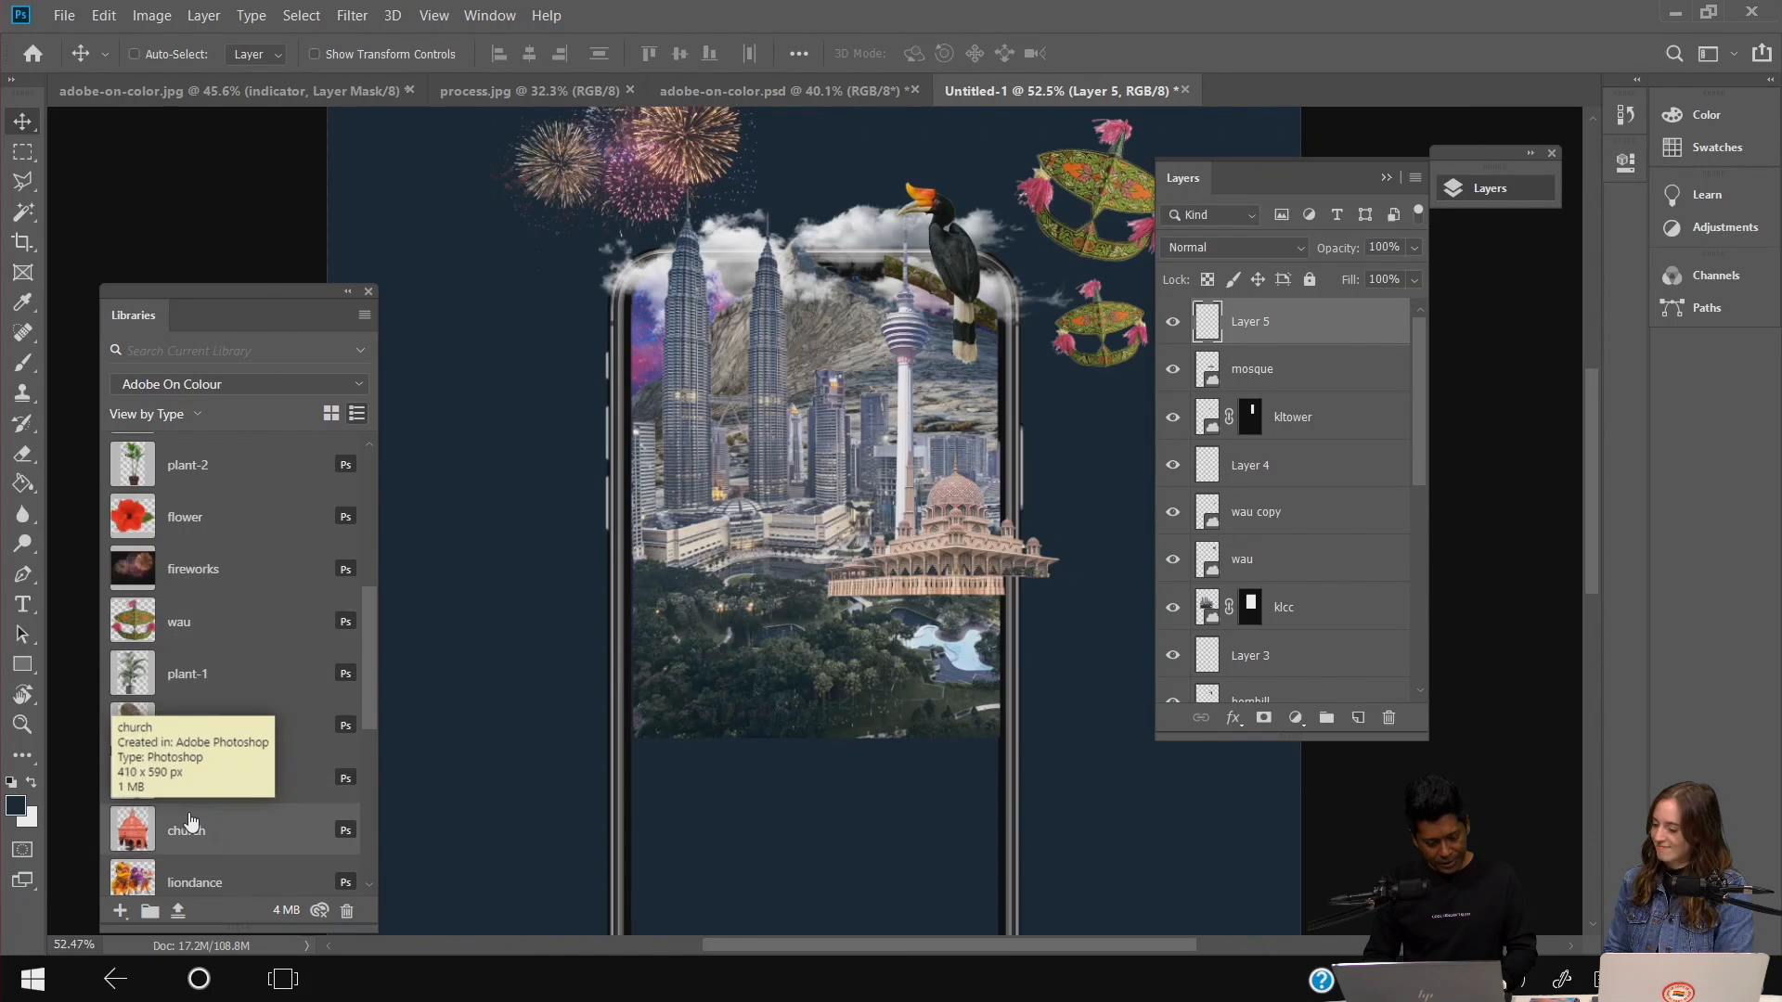
drag(187, 815, 756, 599)
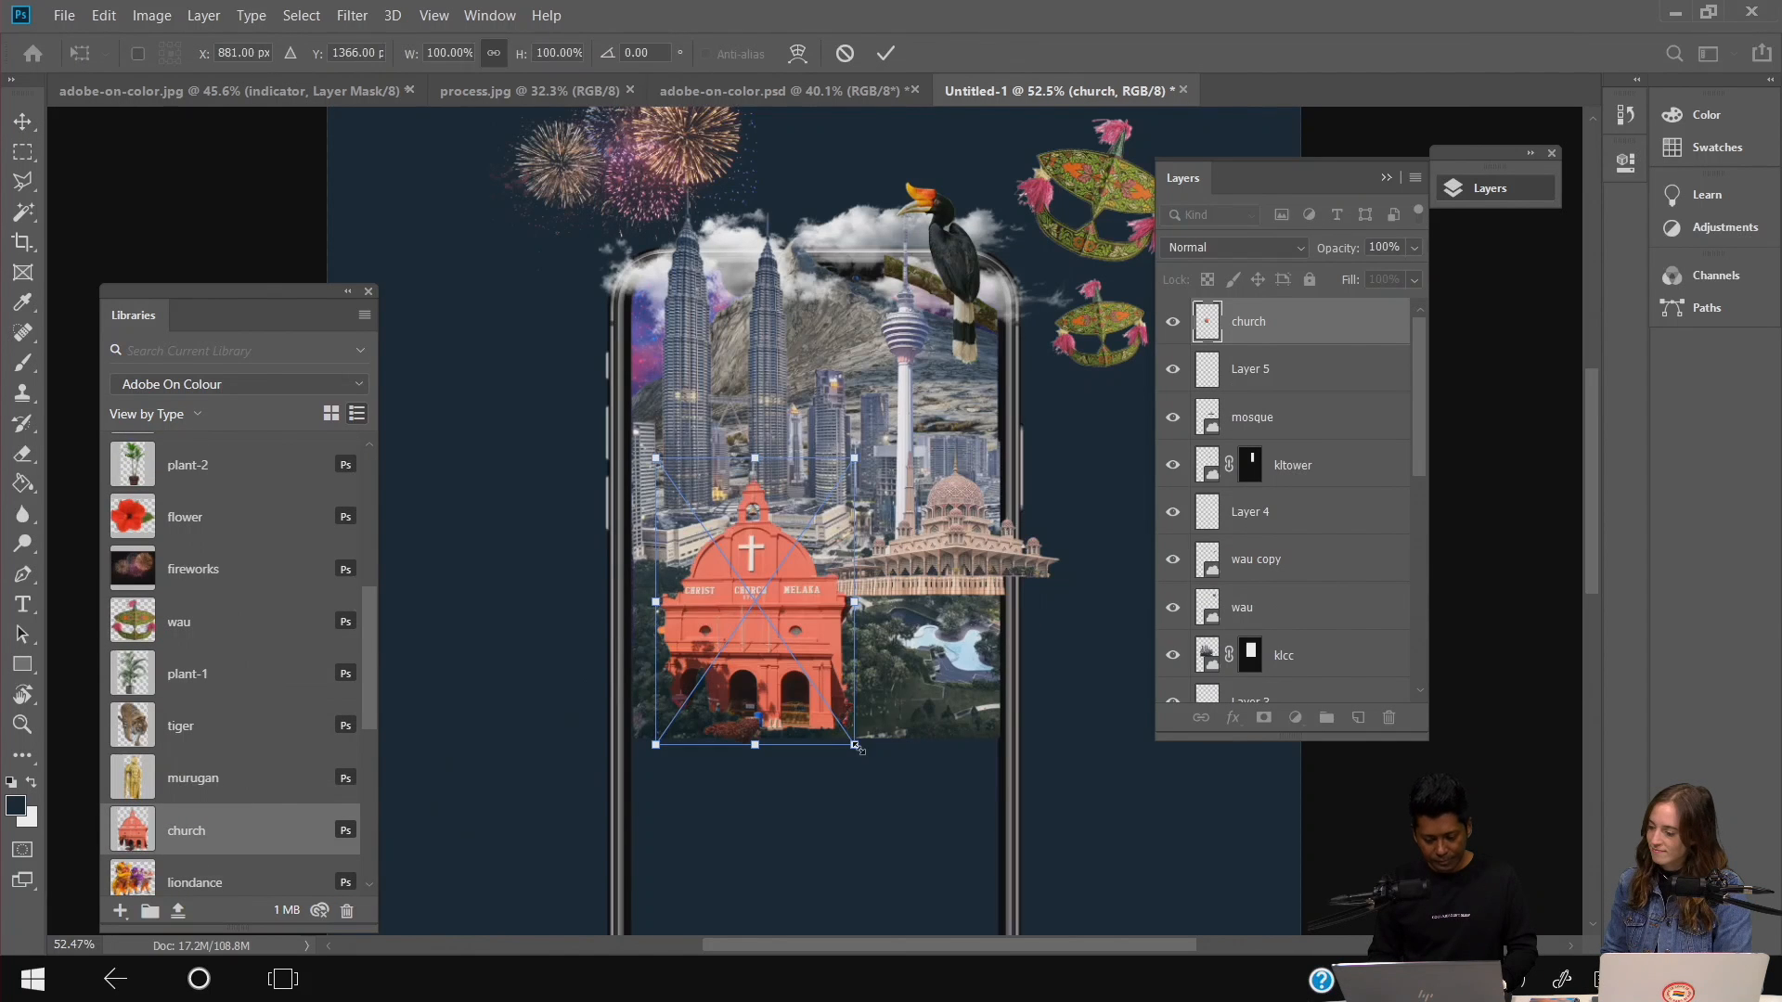
drag(855, 746, 803, 565)
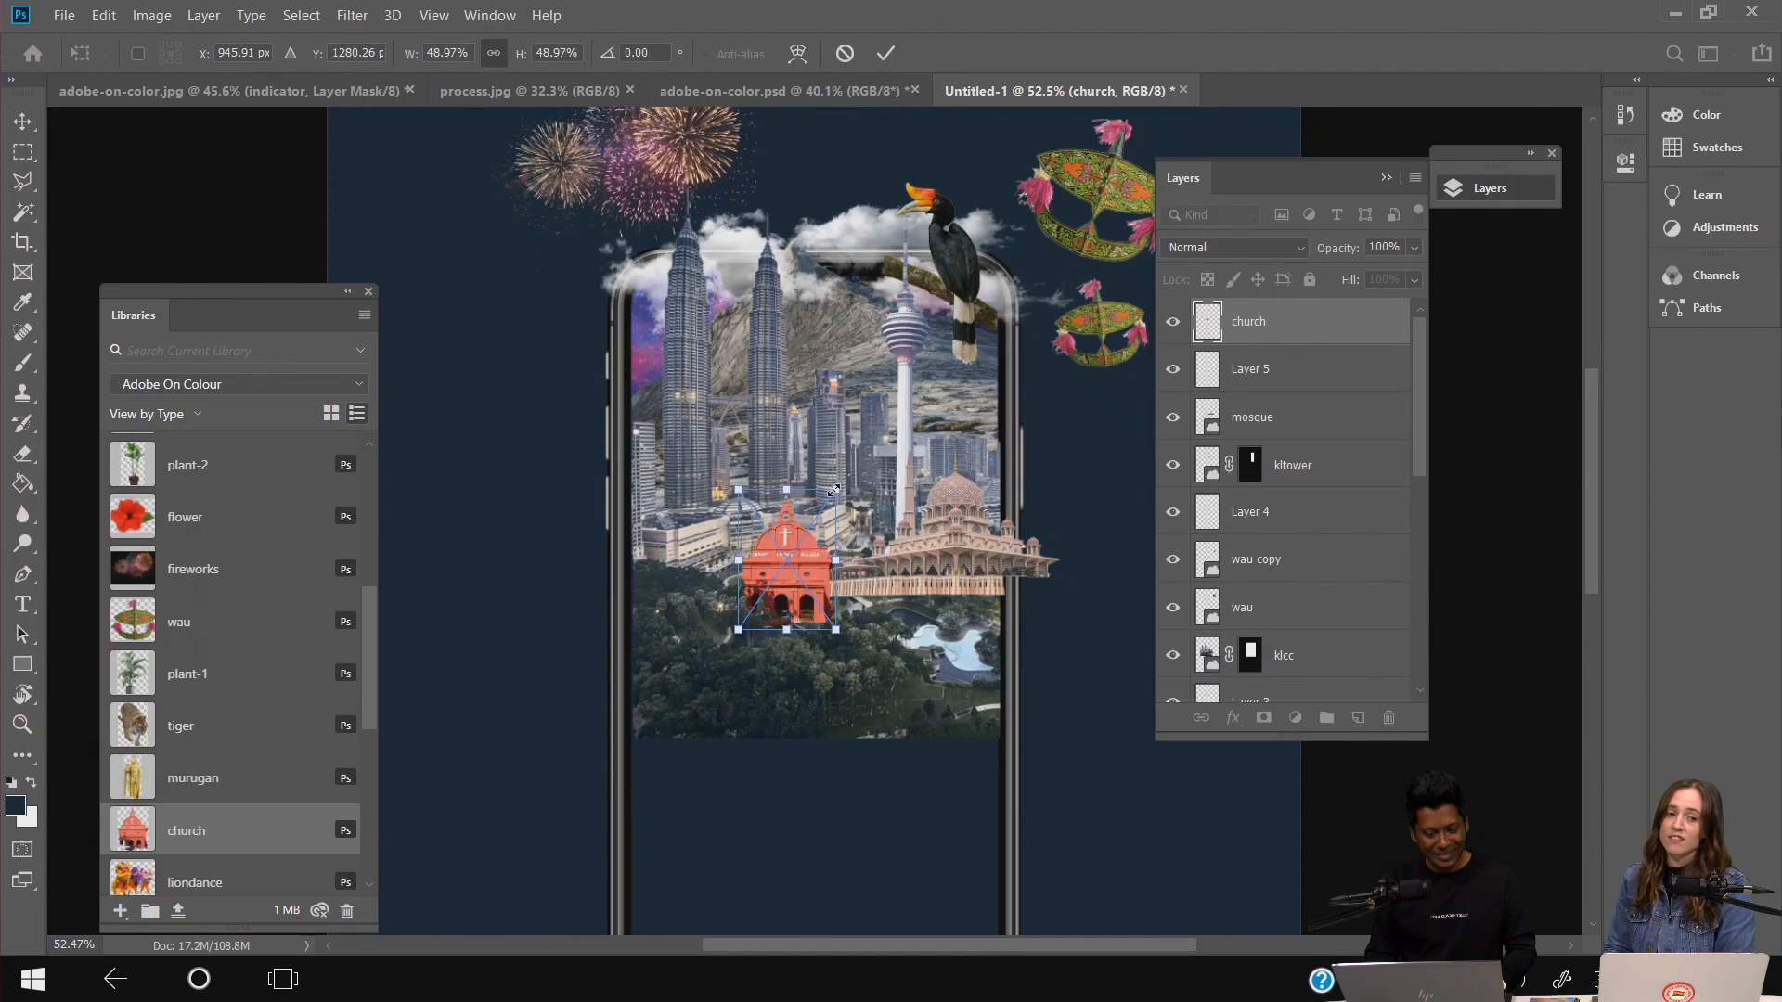
drag(833, 490, 819, 506)
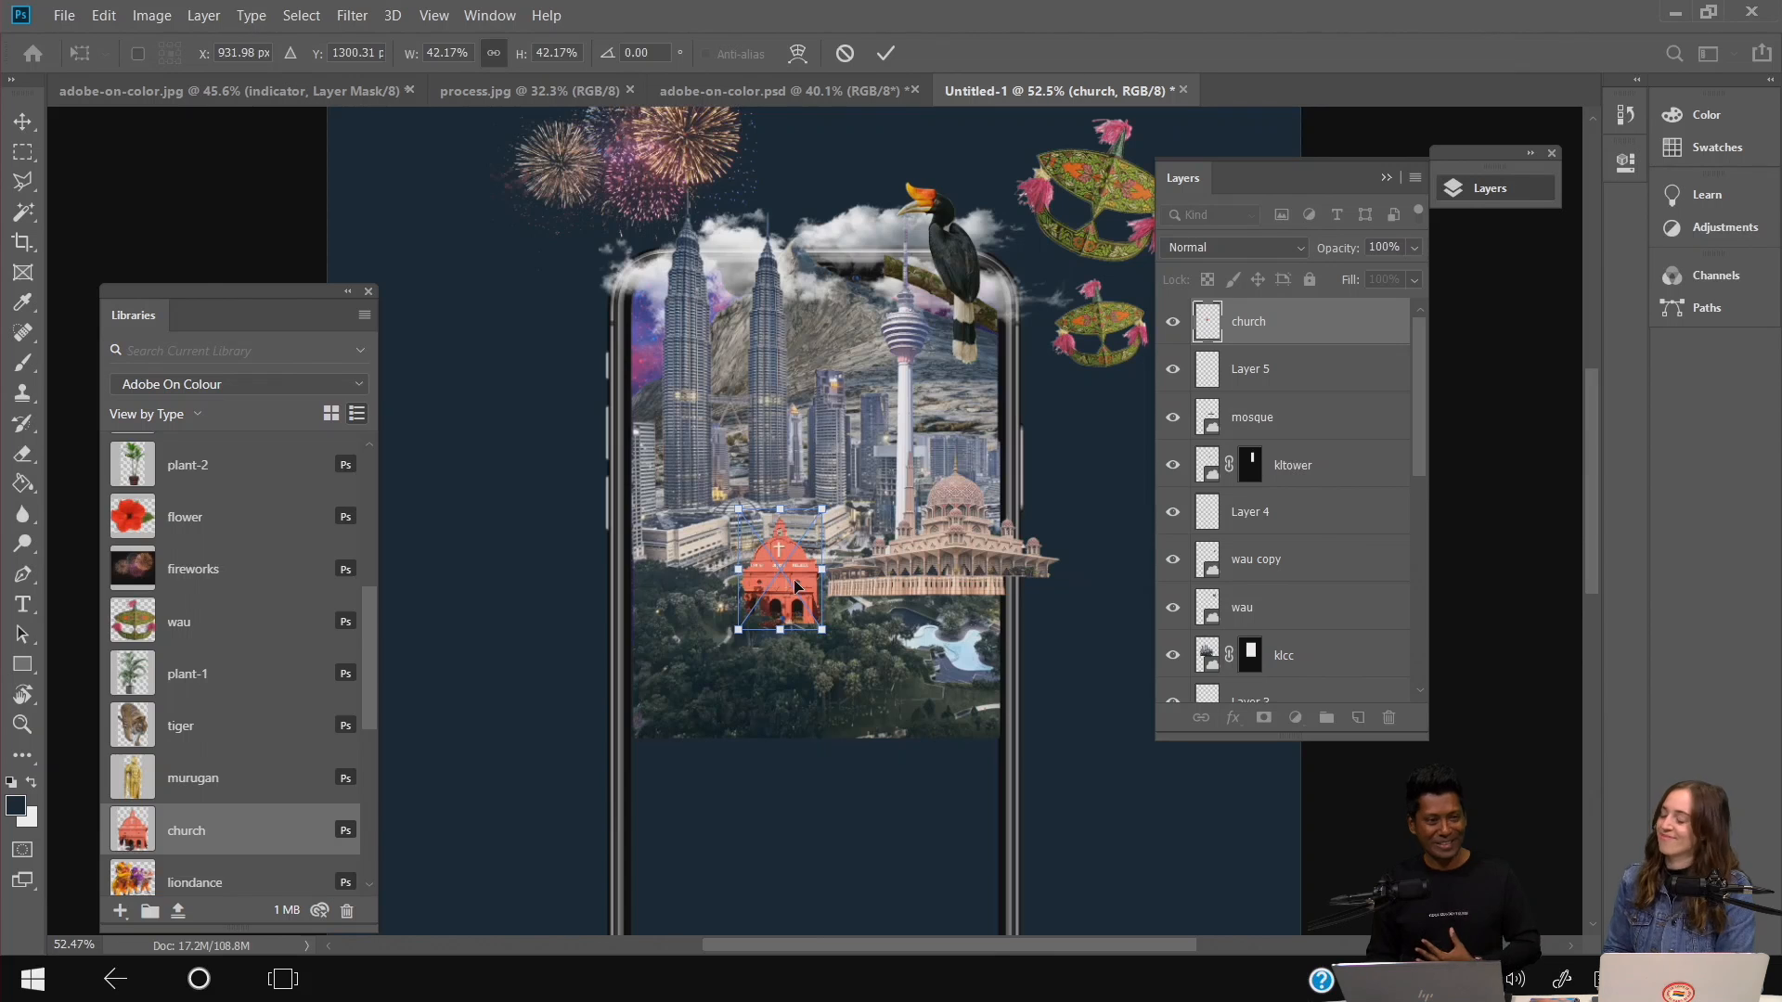
drag(796, 586, 800, 574)
key(Return)
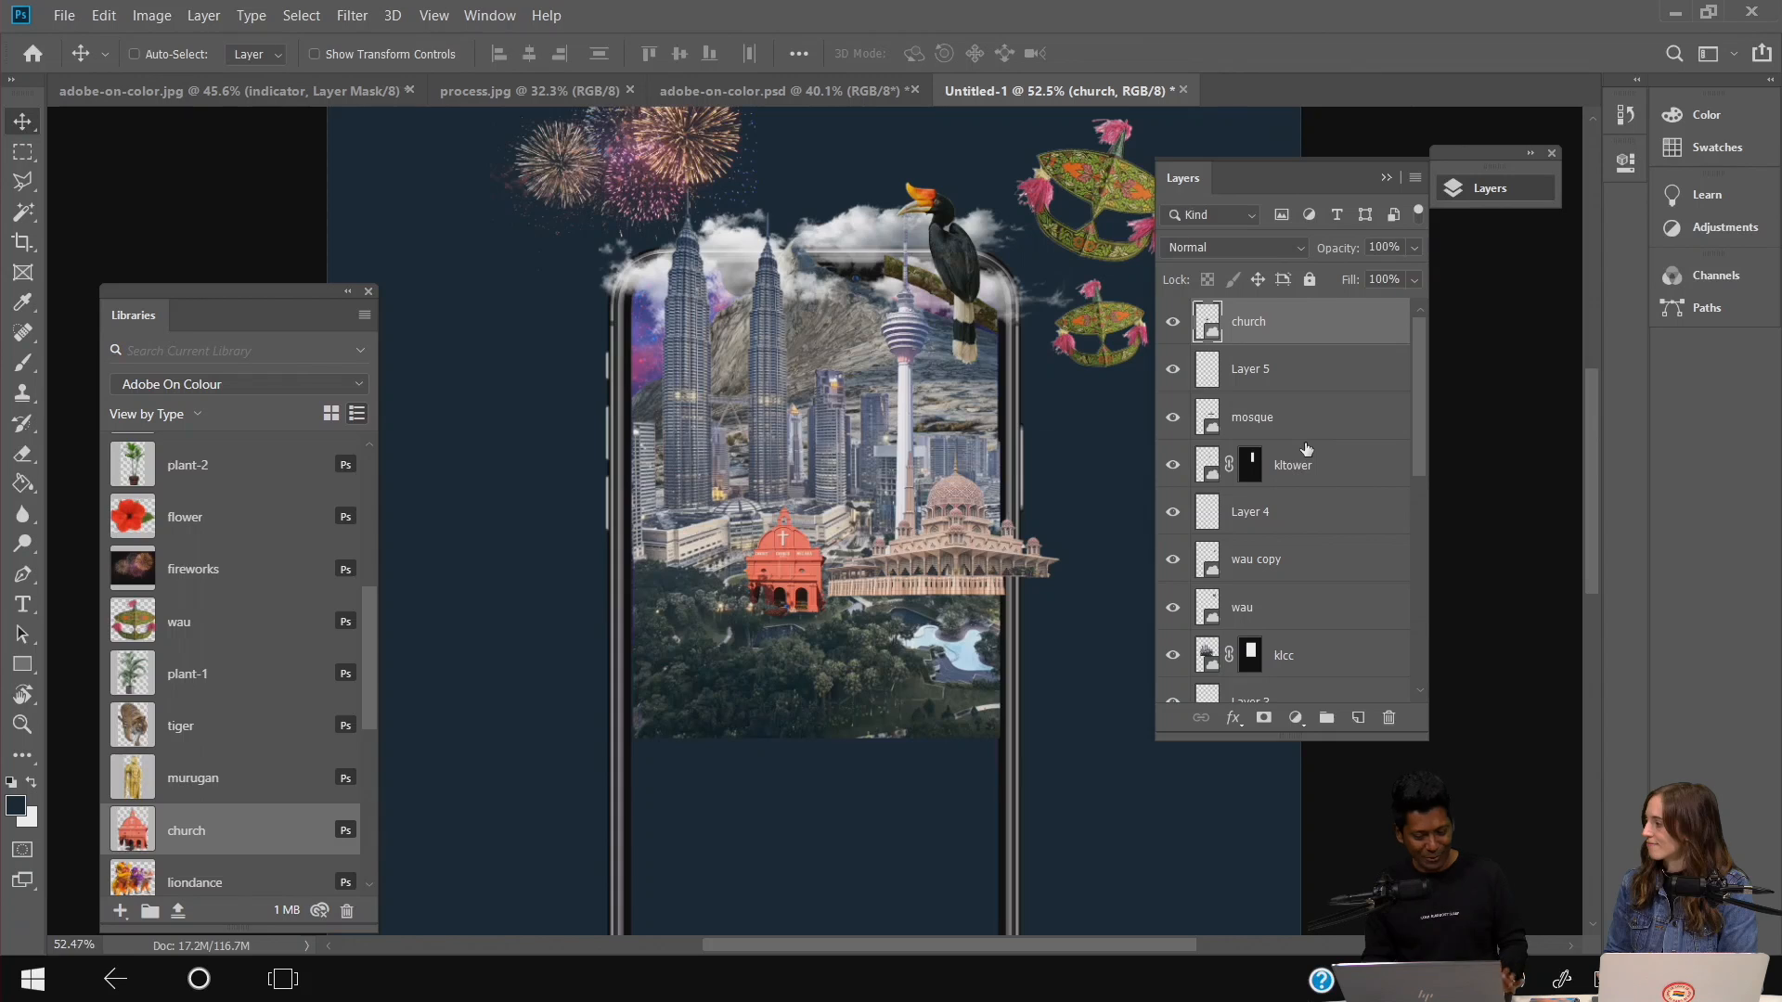
drag(795, 590, 805, 588)
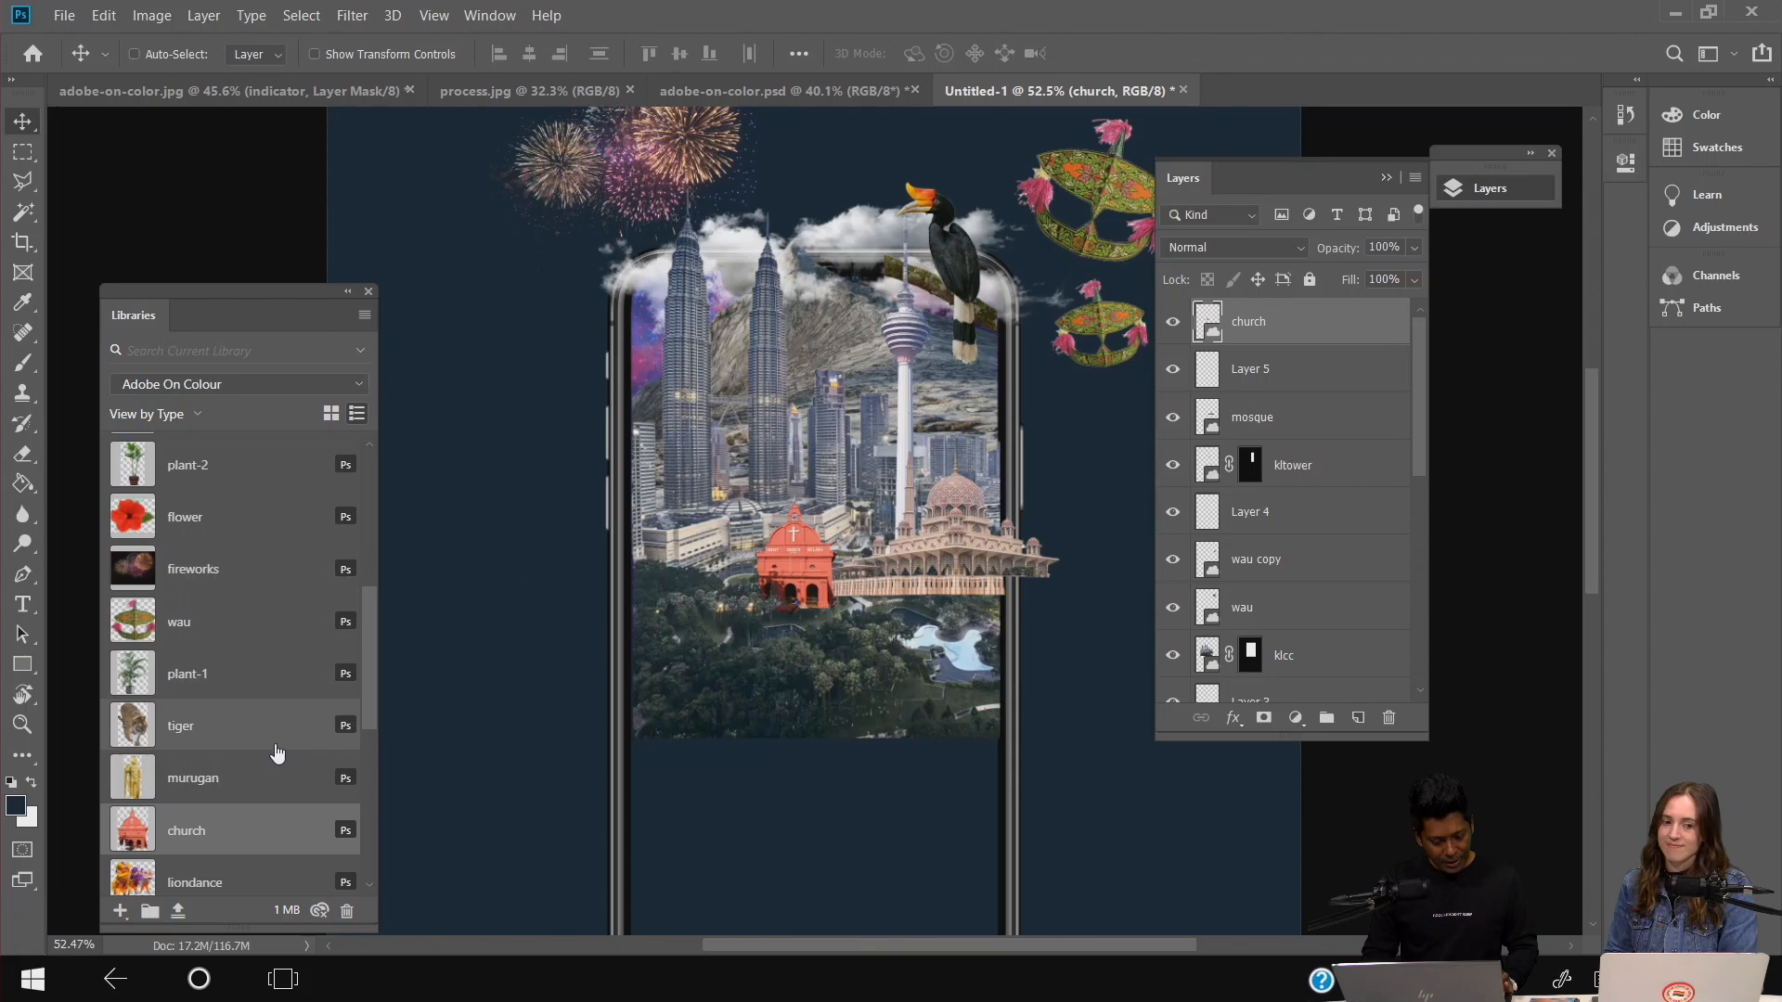
- Place the murugan graphic inside the phone's left edge, scaled to slightly over three quarters of its size, standing left of the church
drag(248, 774, 647, 546)
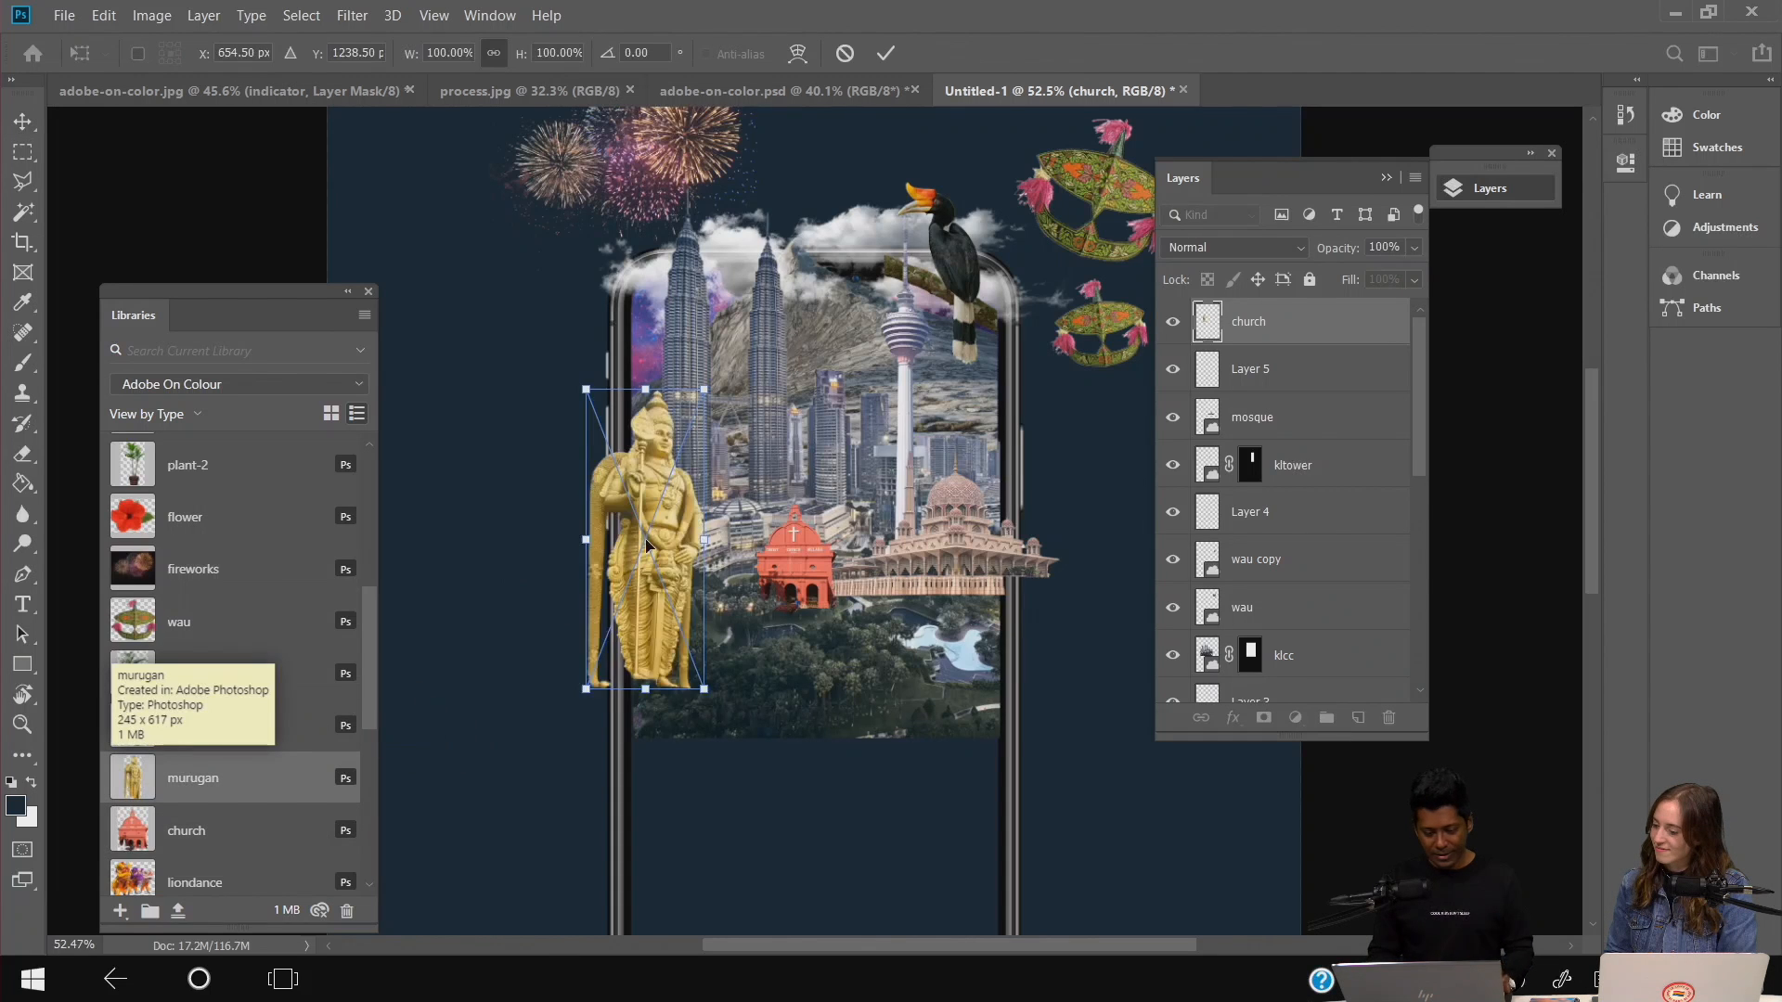
drag(641, 484, 661, 475)
drag(727, 386, 692, 460)
drag(675, 622, 705, 666)
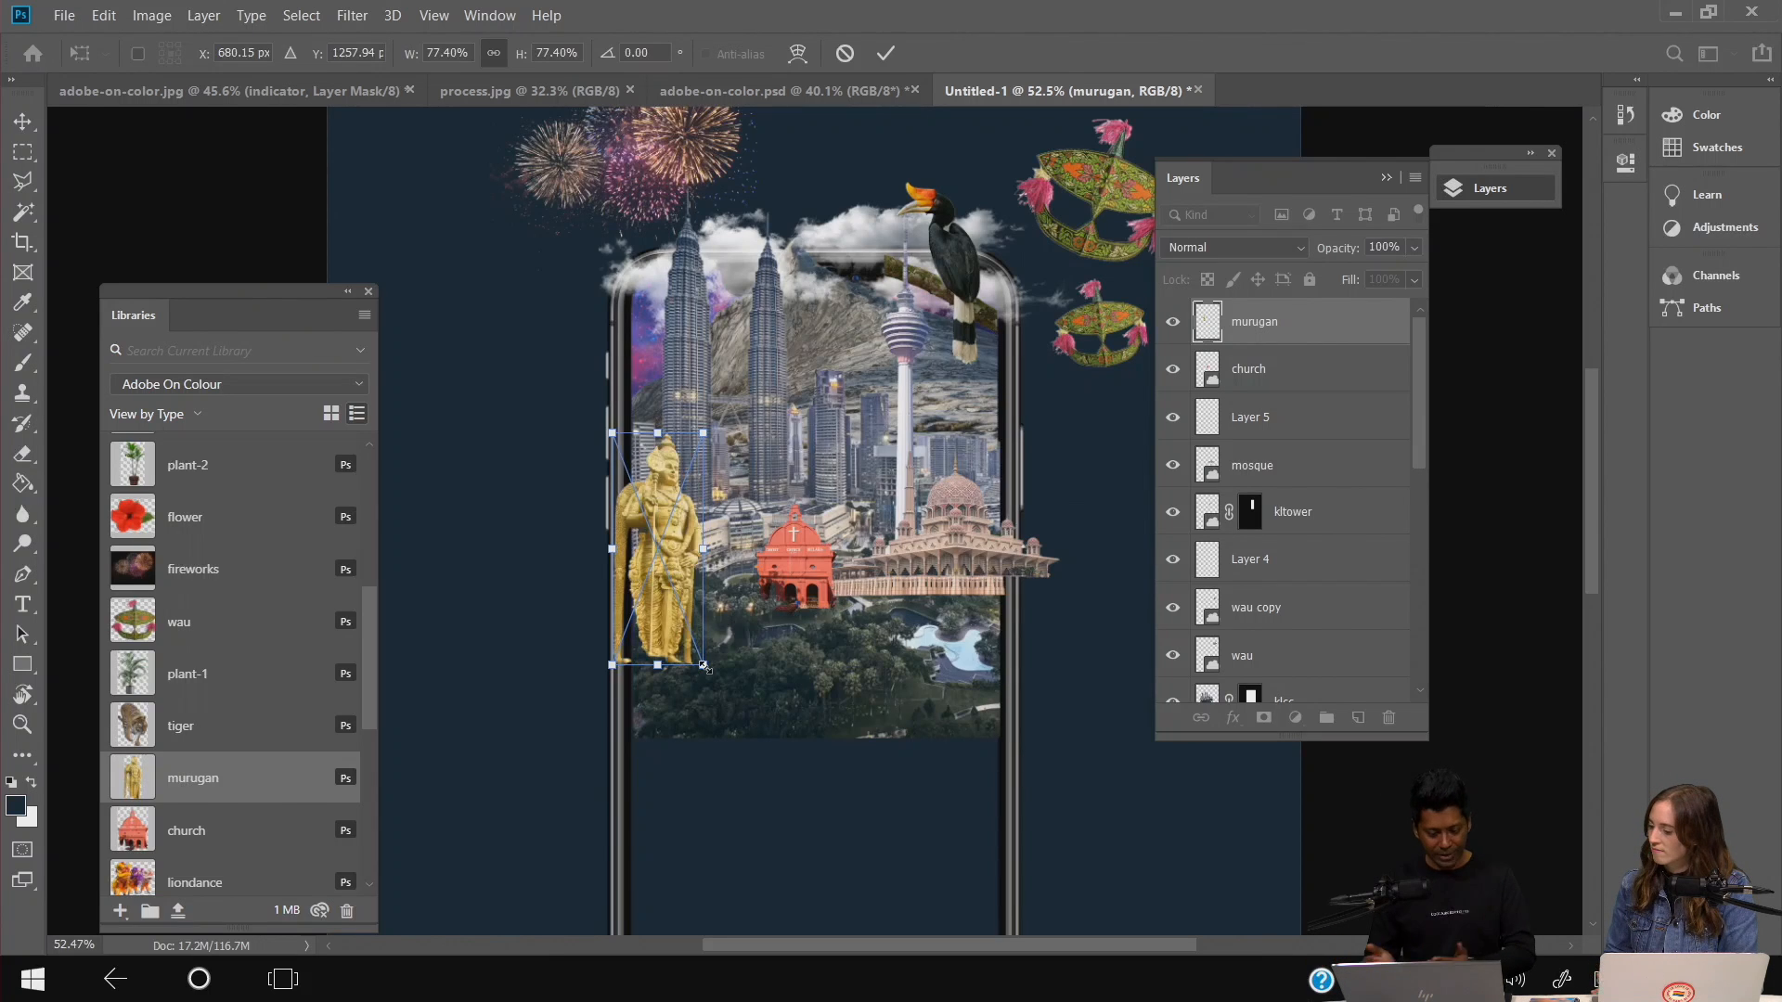
drag(700, 669, 706, 673)
key(Return)
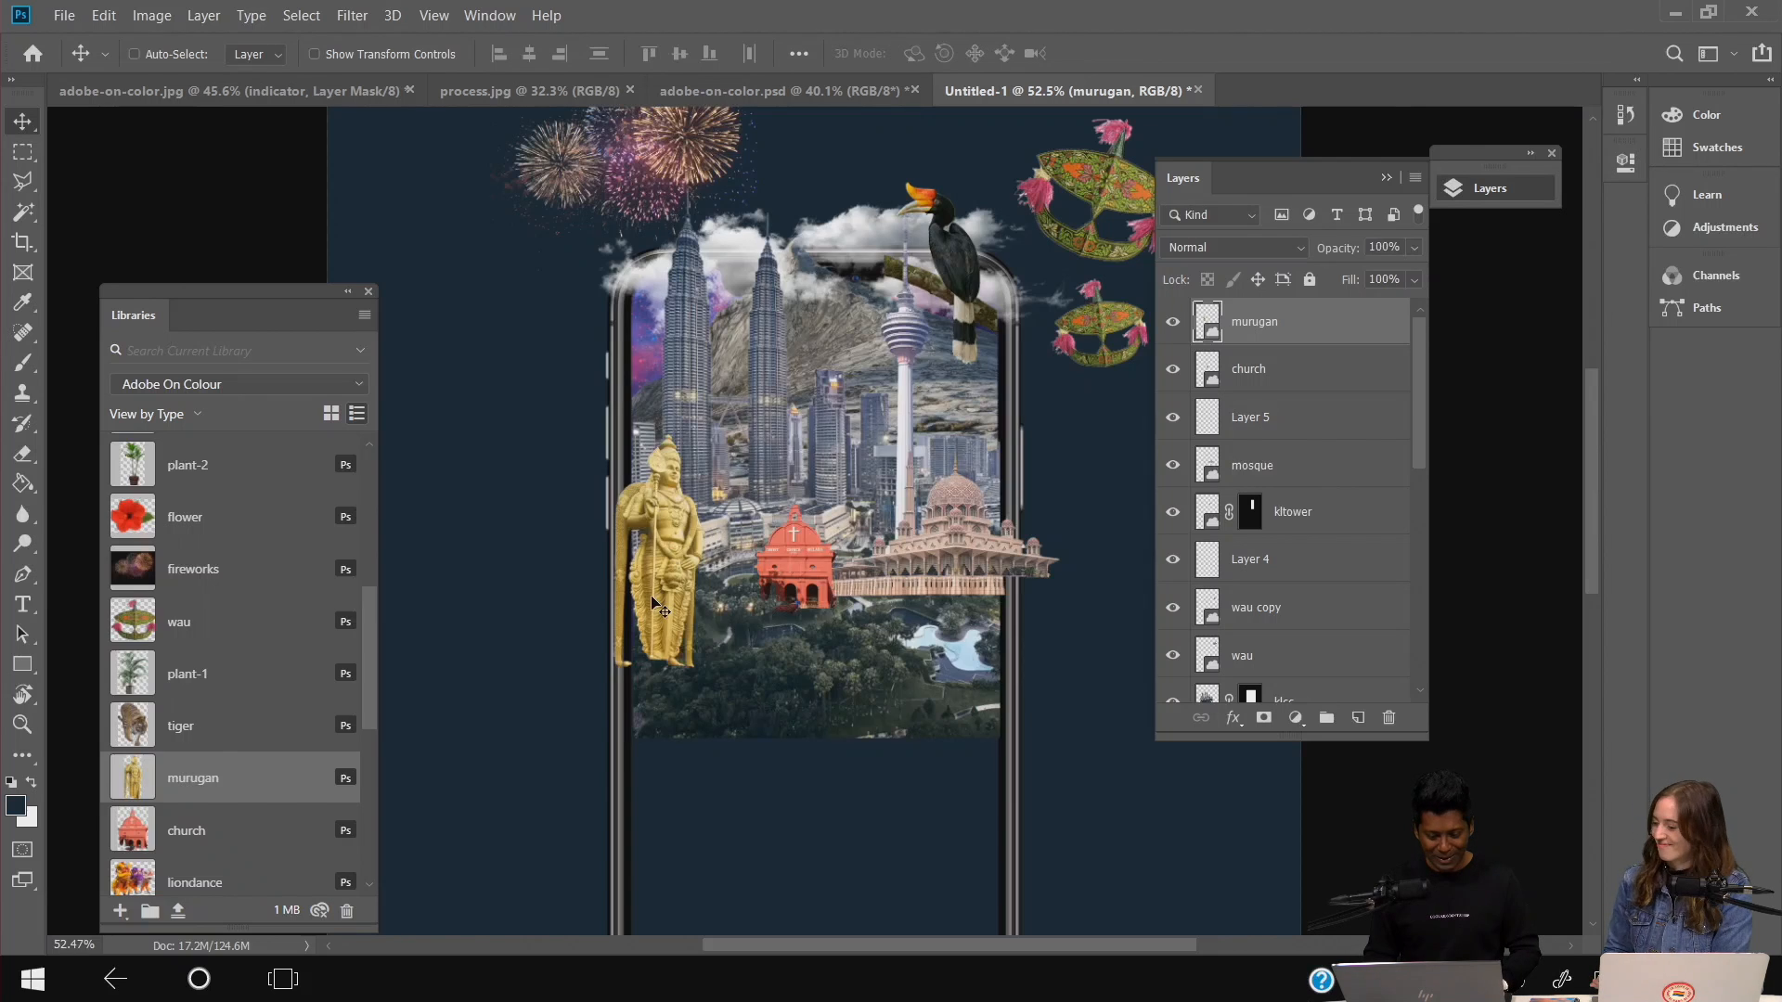
drag(654, 595, 657, 596)
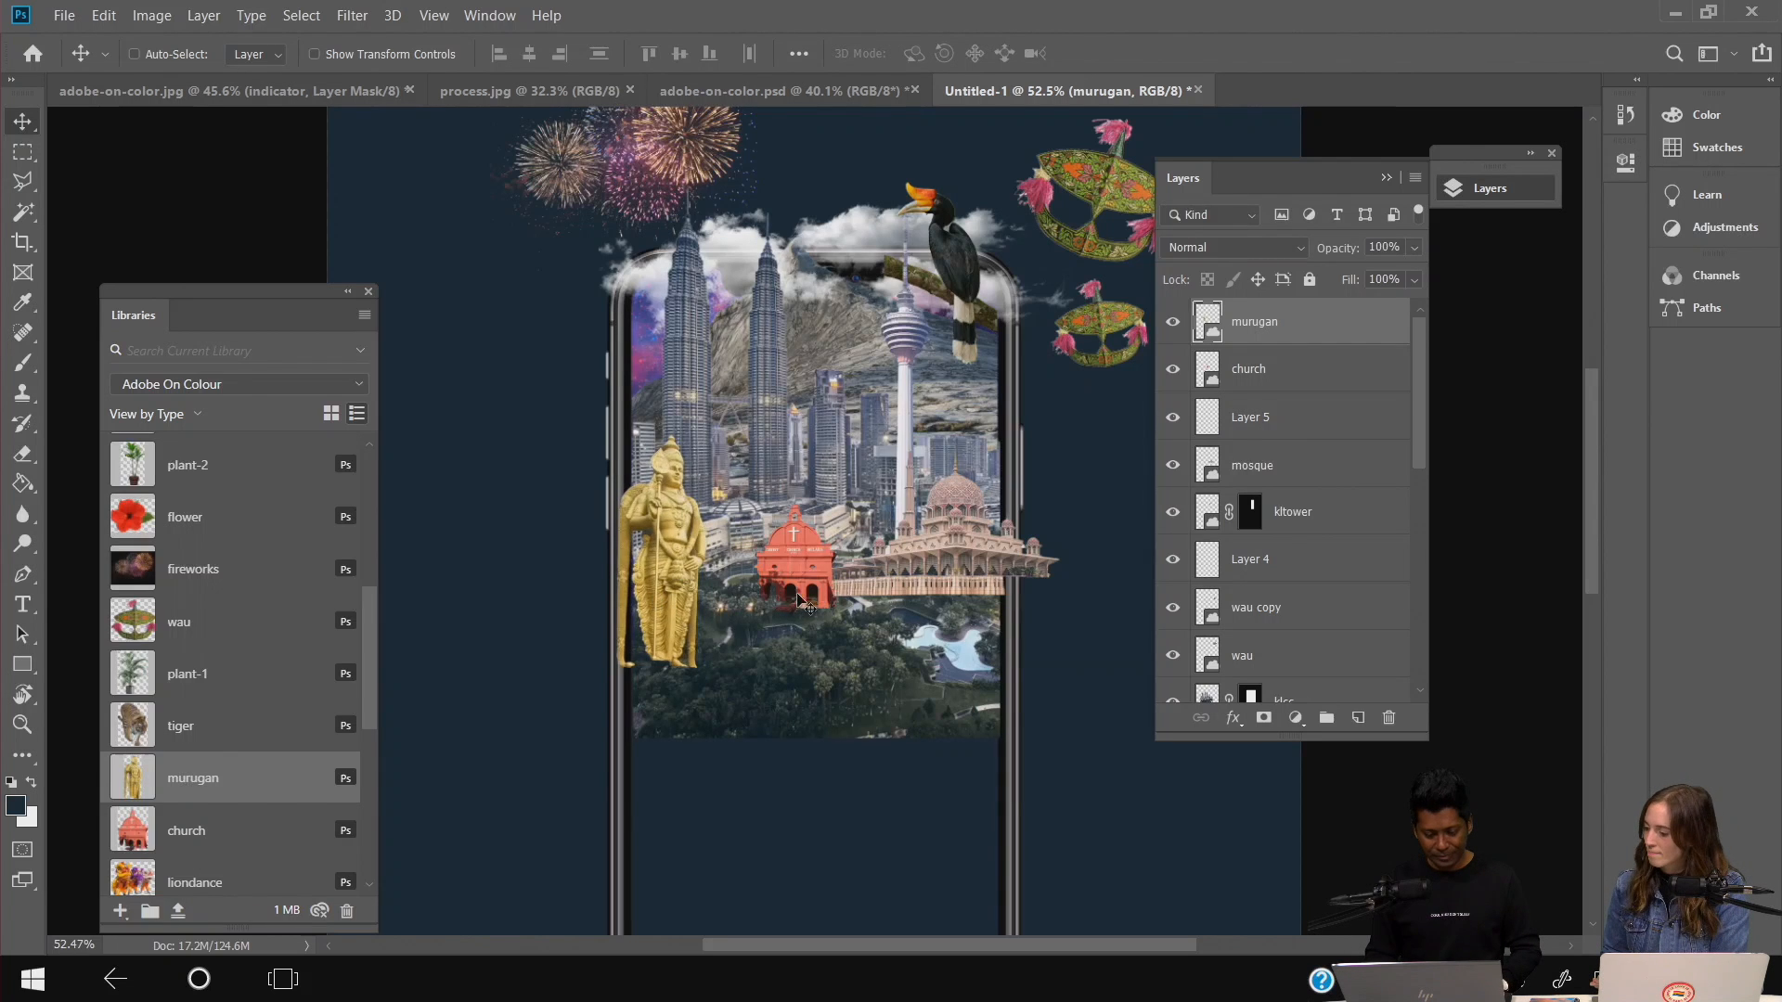
mouse_move(797, 553)
mouse_down()
mouse_move(770, 555)
mouse_move(802, 558)
mouse_up()
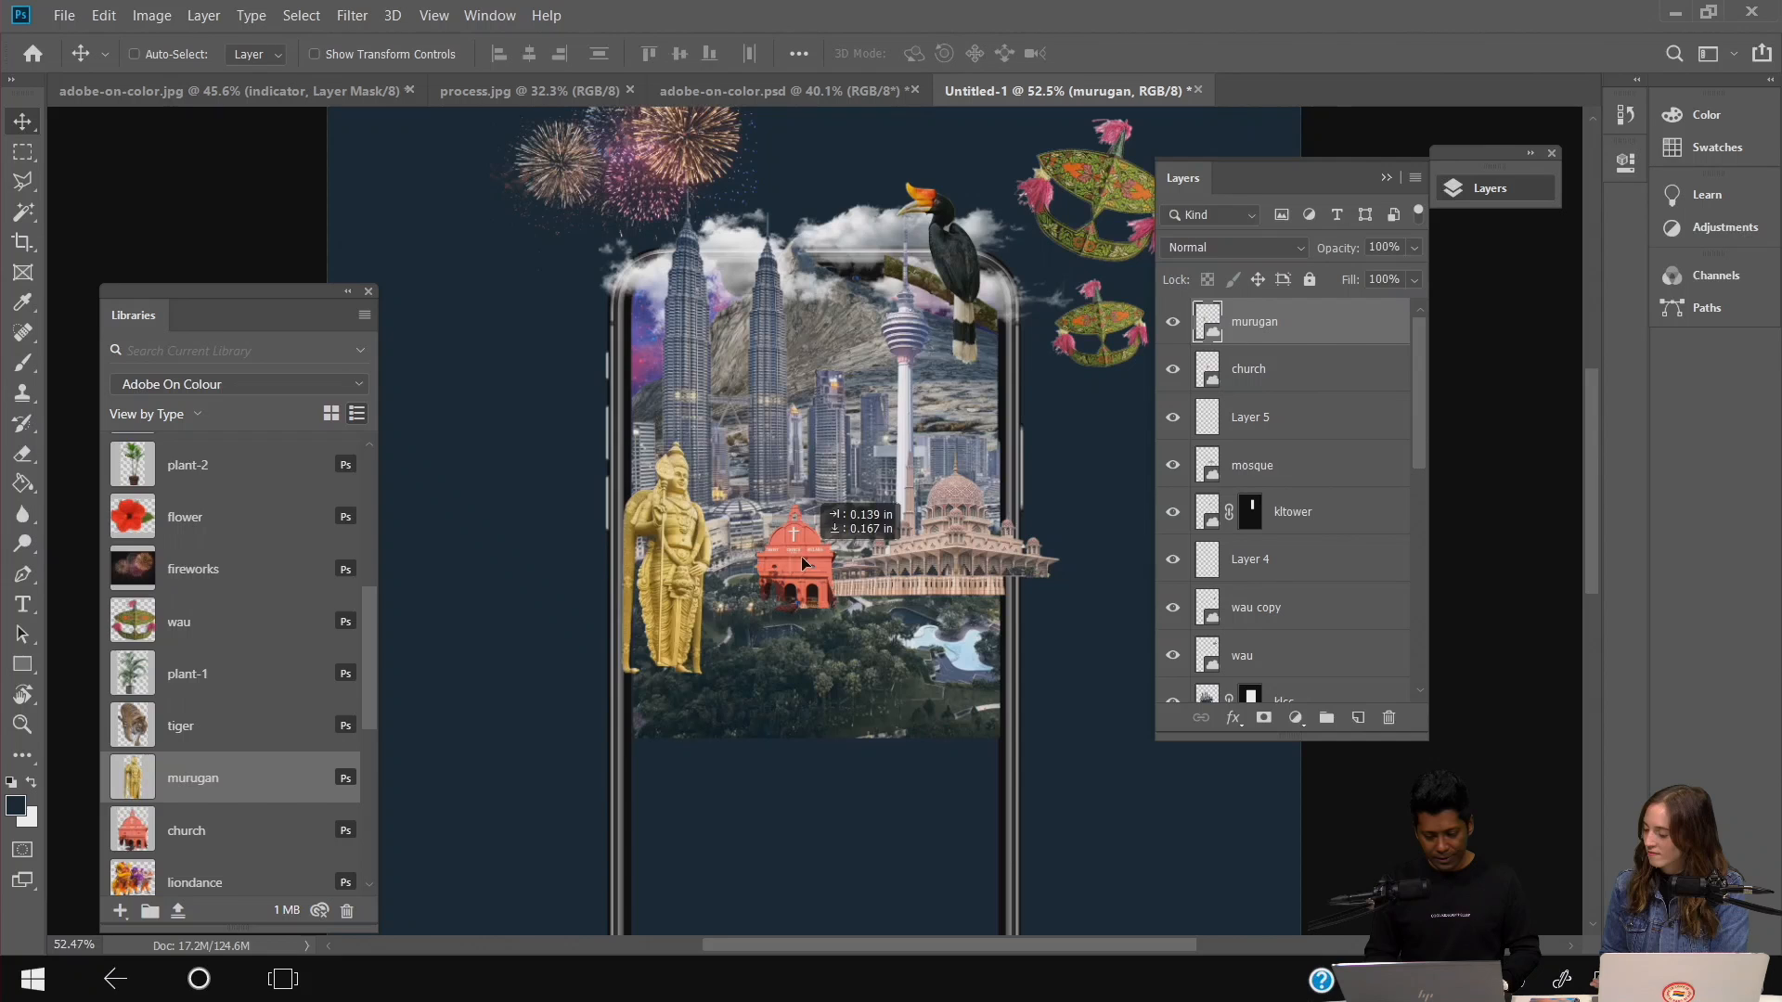
- Move the church close beside the murugan statue and reorder its layer below the mosque layer
click(1269, 366)
drag(796, 562, 750, 574)
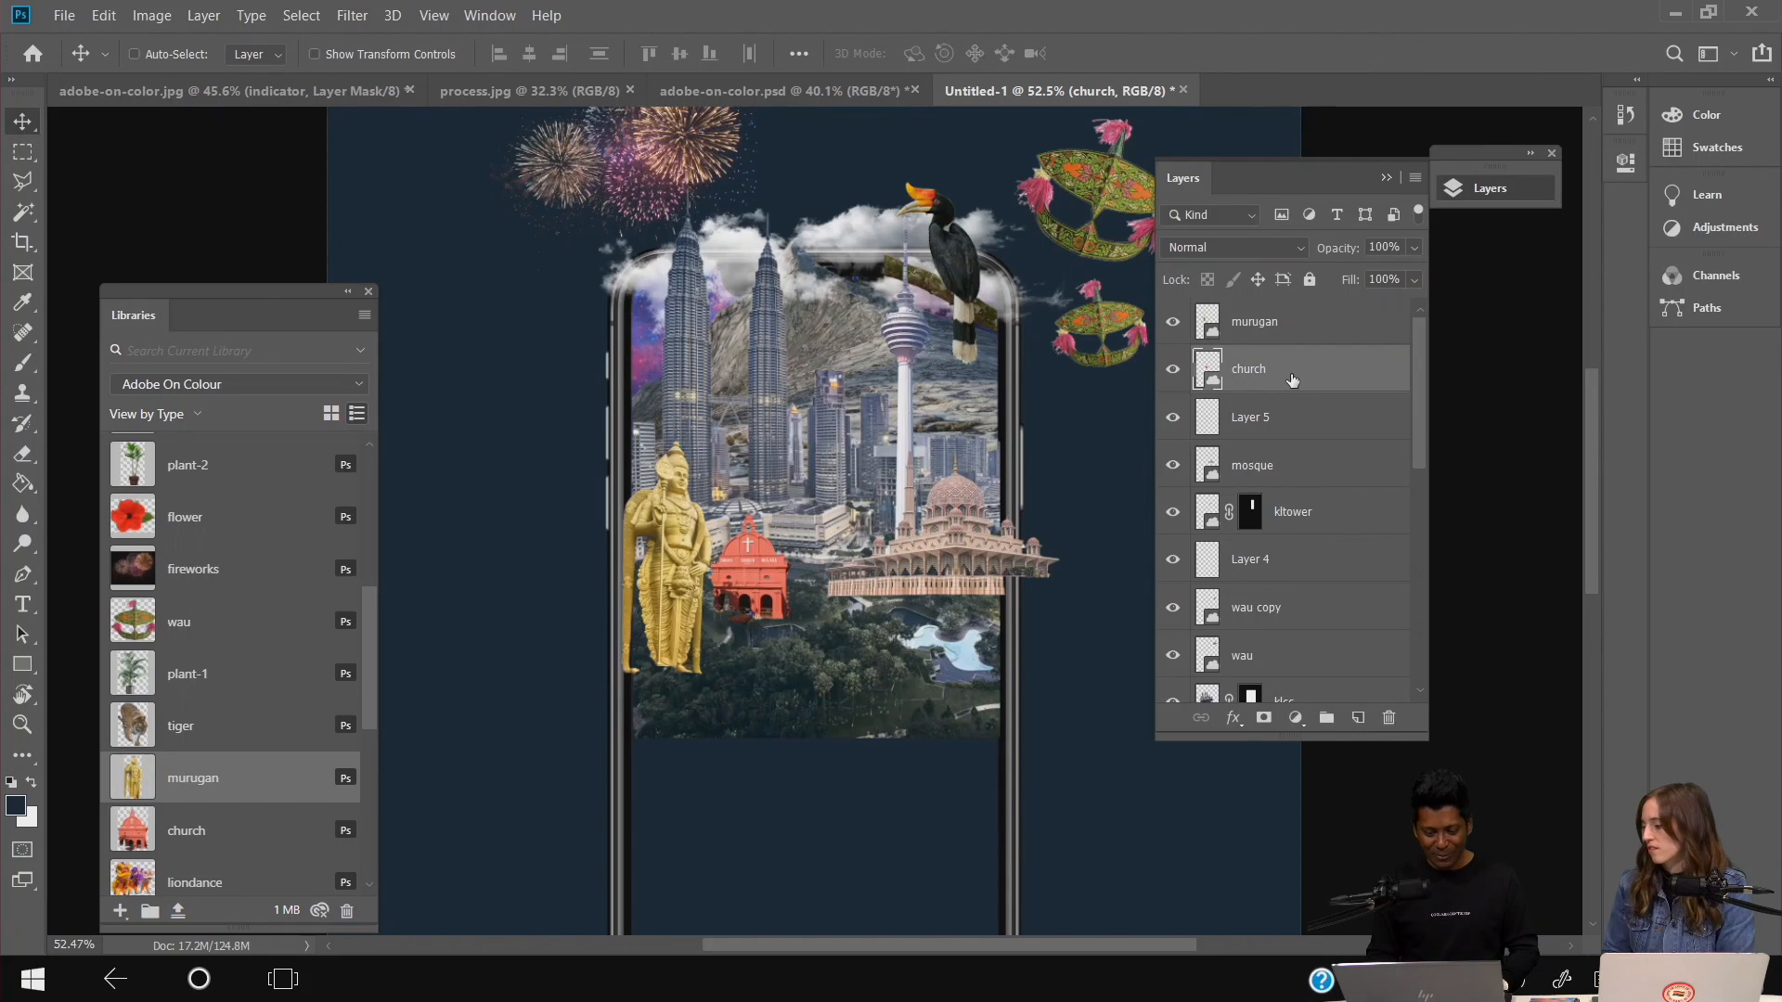
drag(1289, 386, 1281, 486)
drag(771, 556, 763, 560)
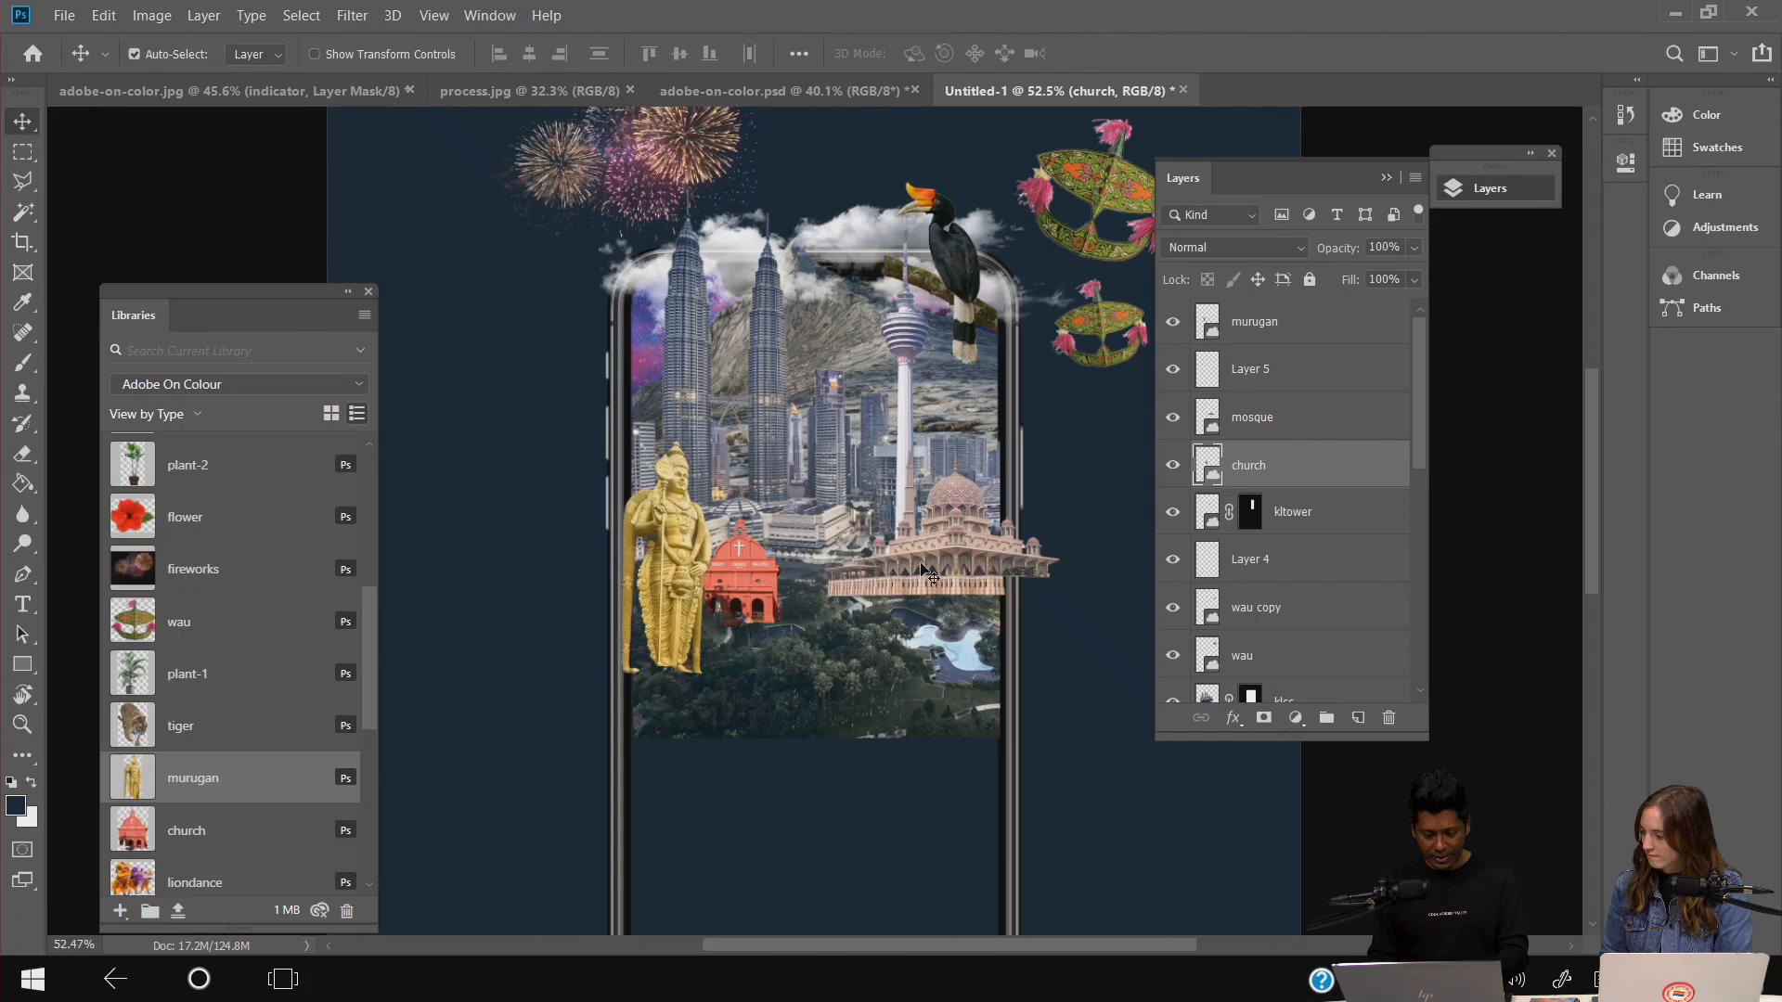
key(ctrl+t)
key(Return)
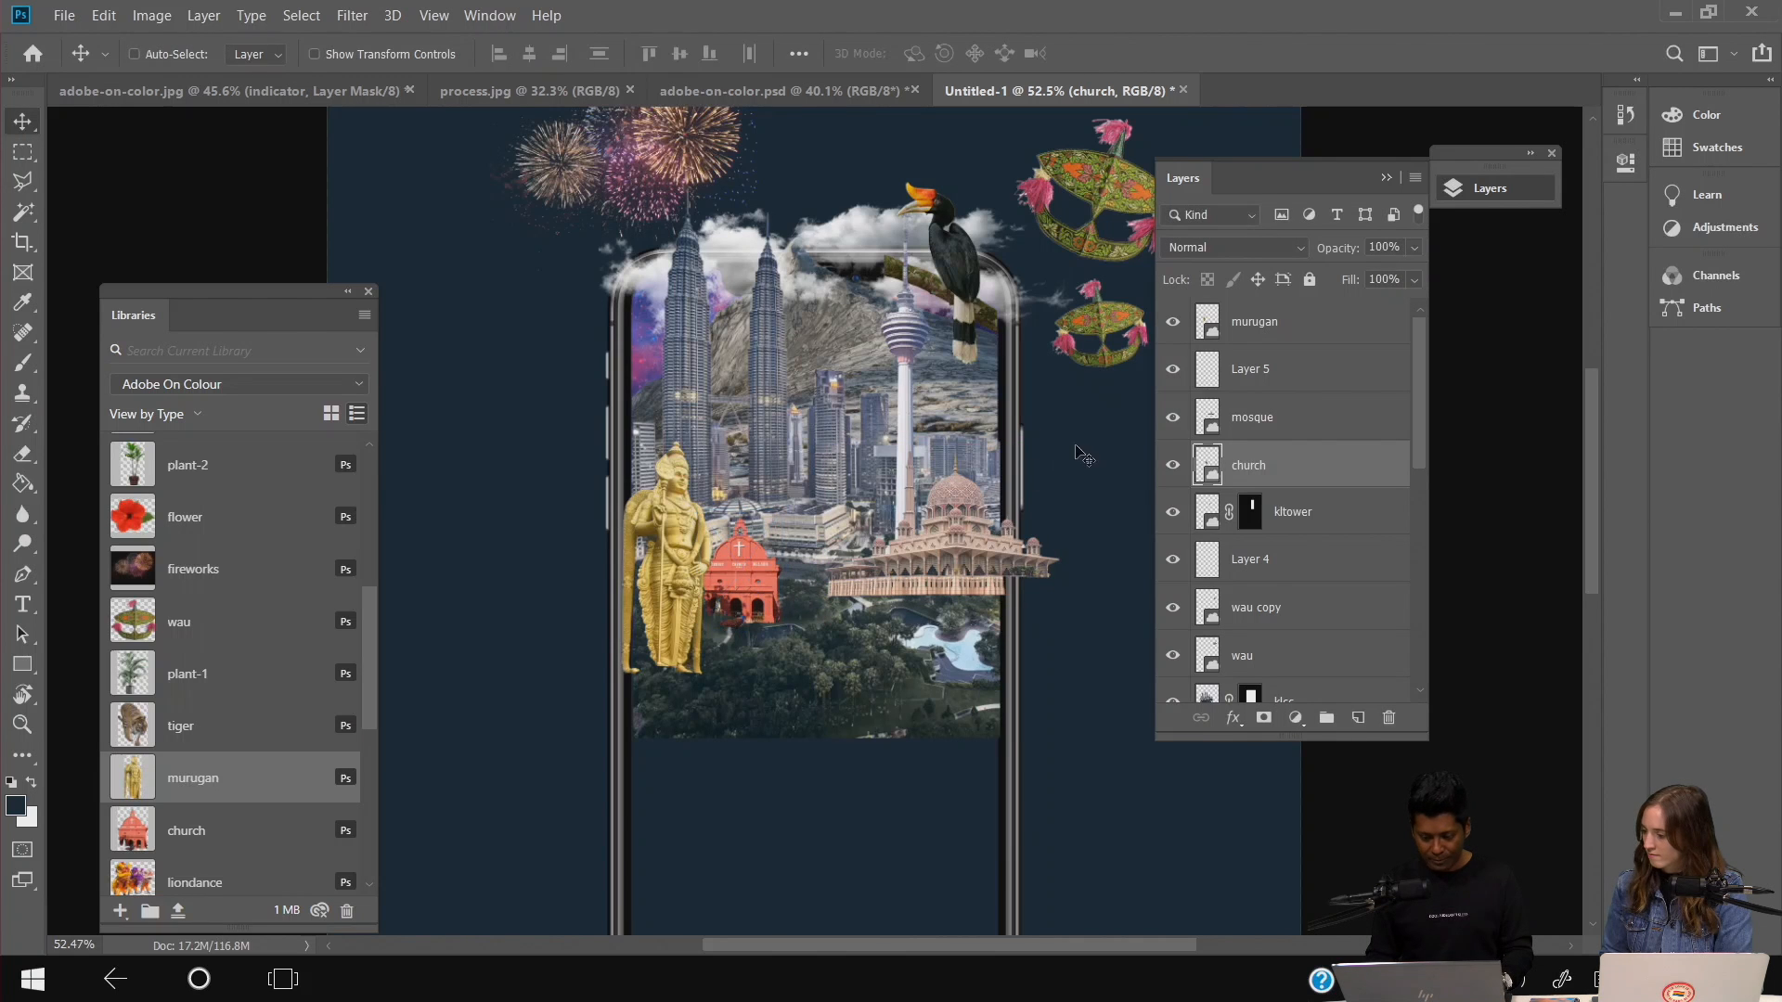
- Enlarge the mosque slightly so it overhangs the phone's right edge further, and fine-tune its position
click(1267, 422)
key(ctrl+t)
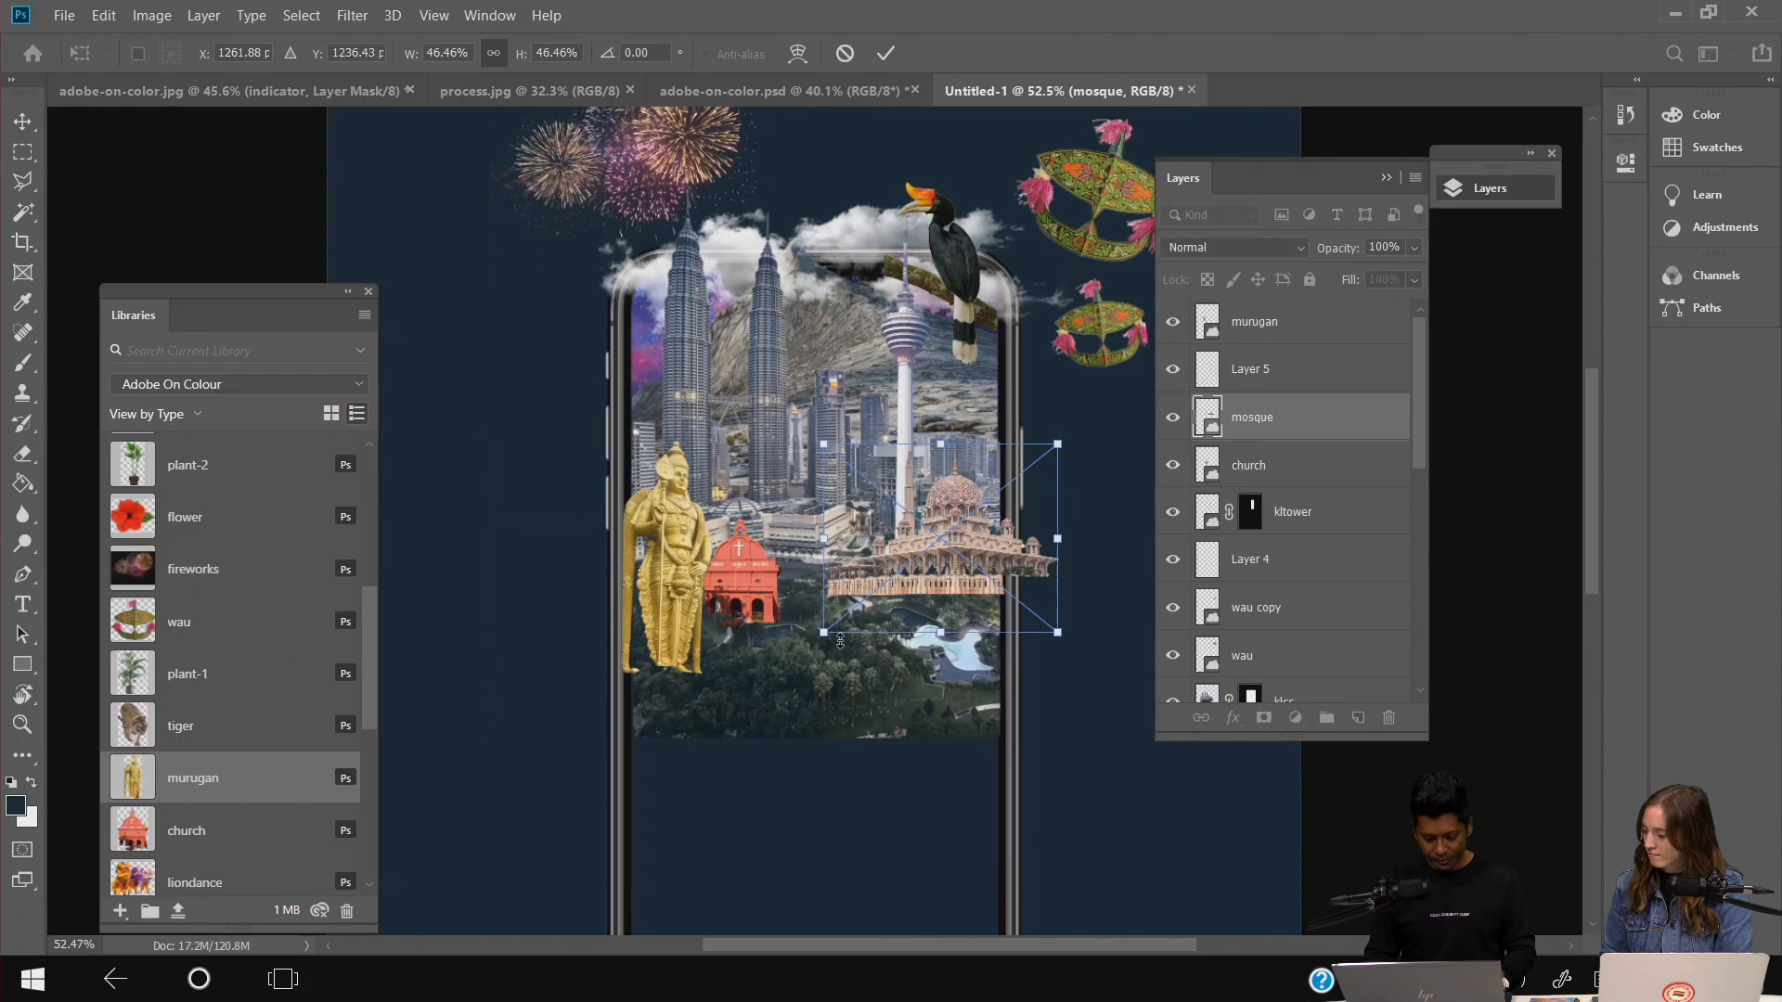
drag(829, 635, 789, 589)
key(Return)
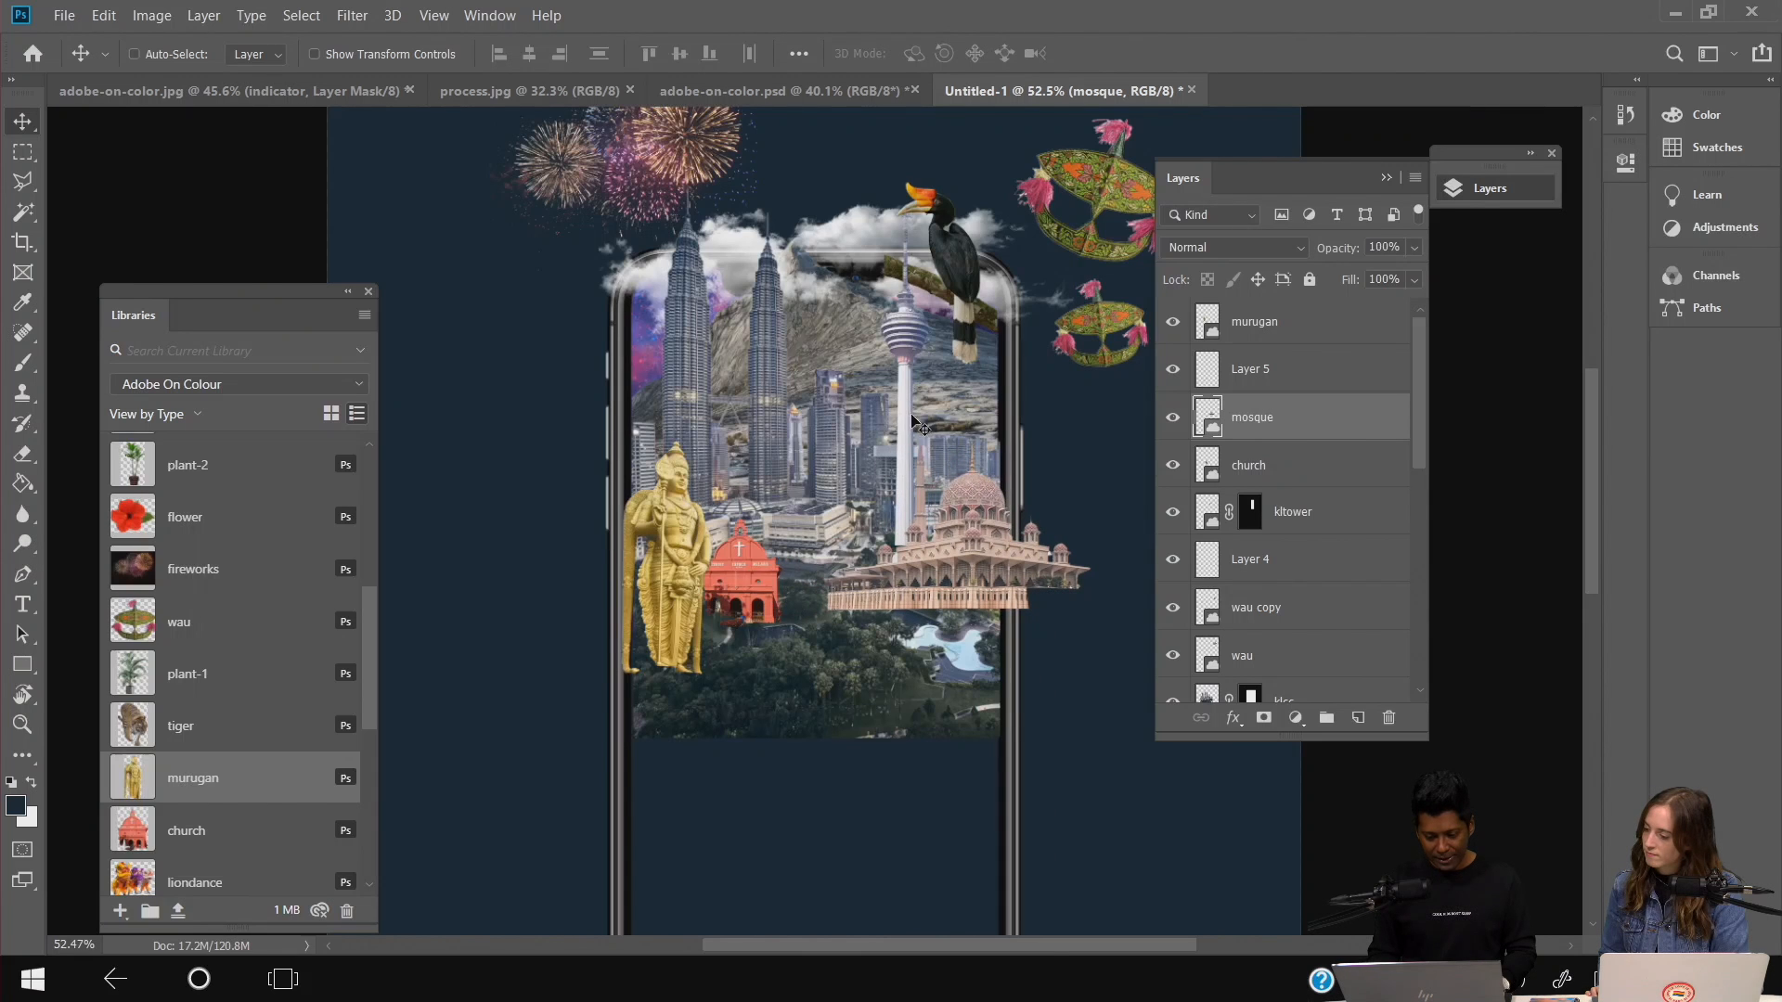
drag(902, 414, 903, 416)
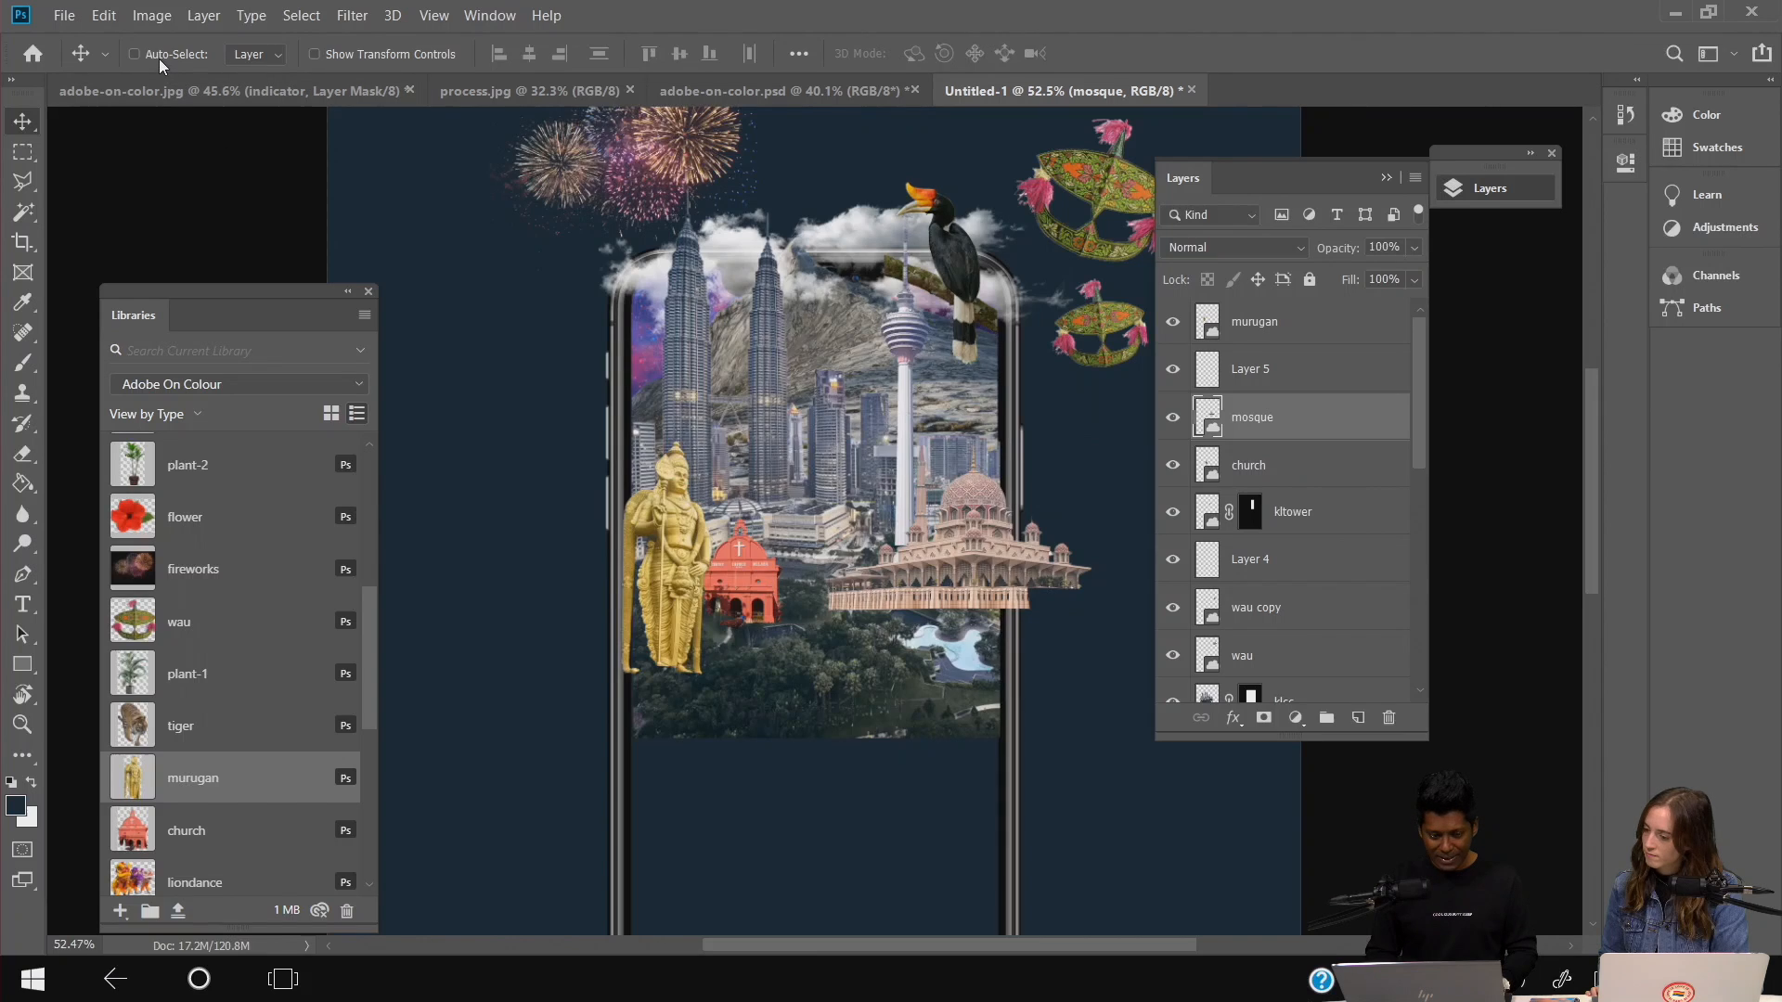
- Nudge the church slightly to the right and the murugan statue slightly down, leaving the murugan layer selected
click(702, 583)
drag(745, 585, 753, 577)
click(1304, 322)
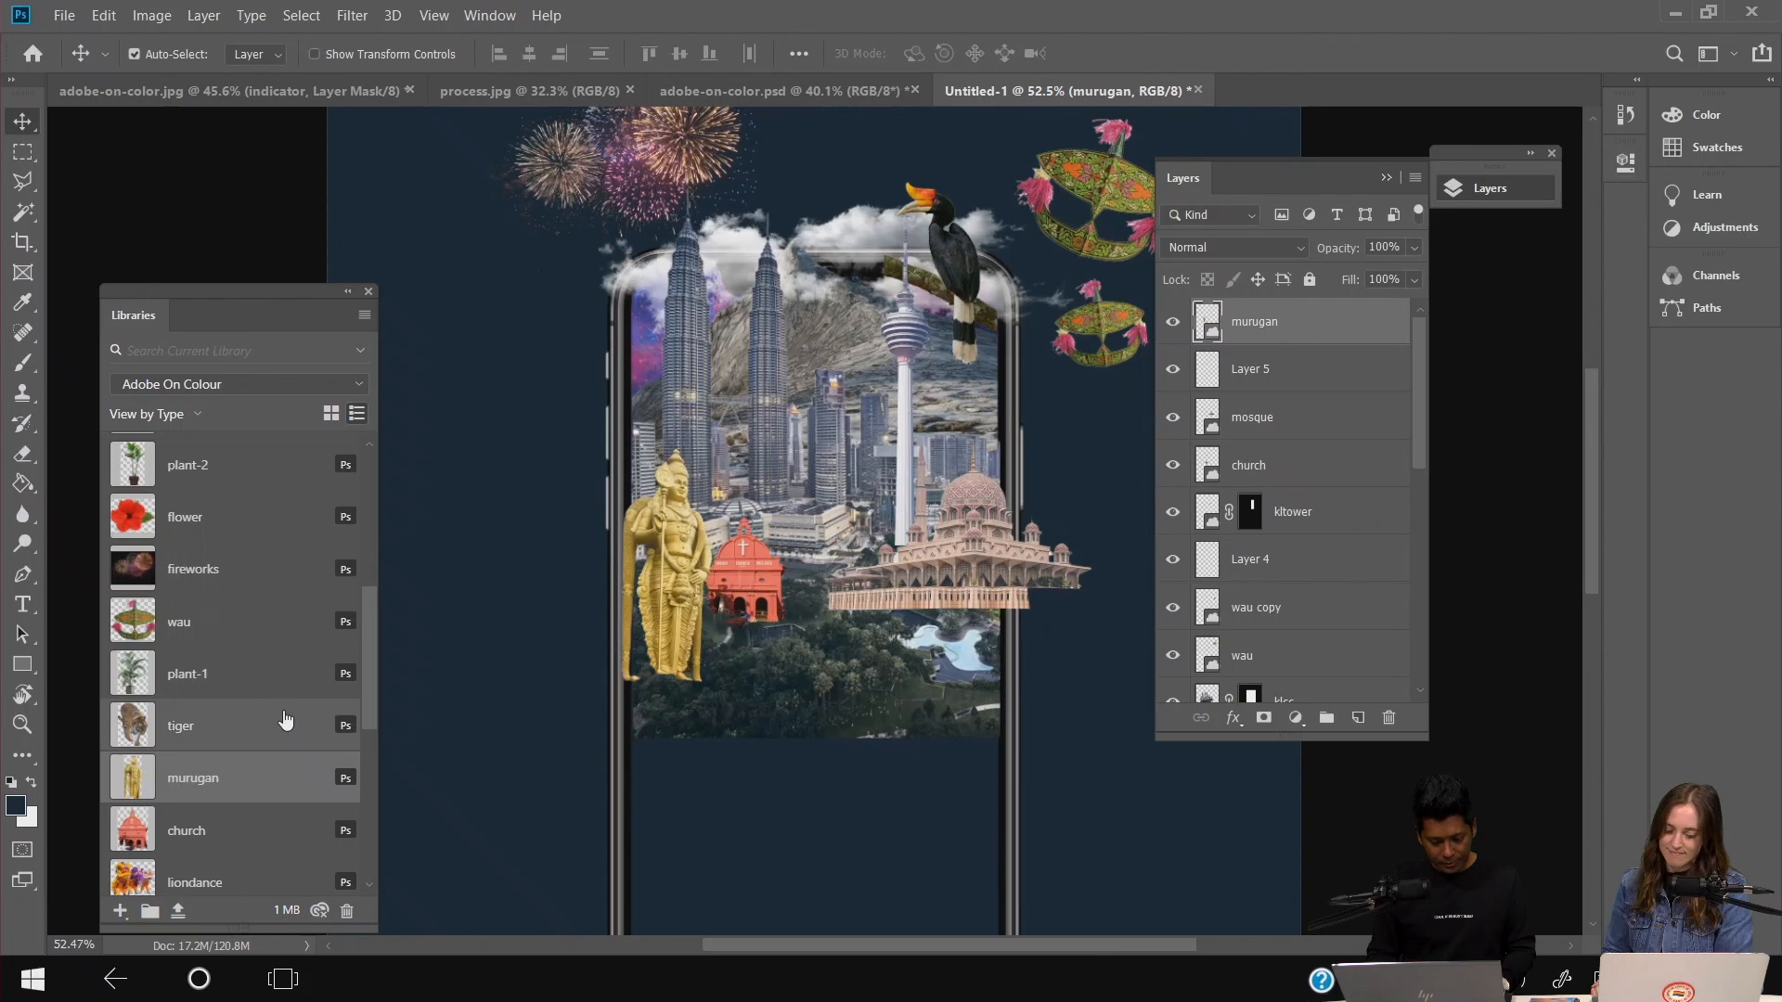
- Place the thean-hou graphic from the library across the phone below the skyline, scaled to 32.15% and overhanging both phone edges
scroll(248, 594, down, 3)
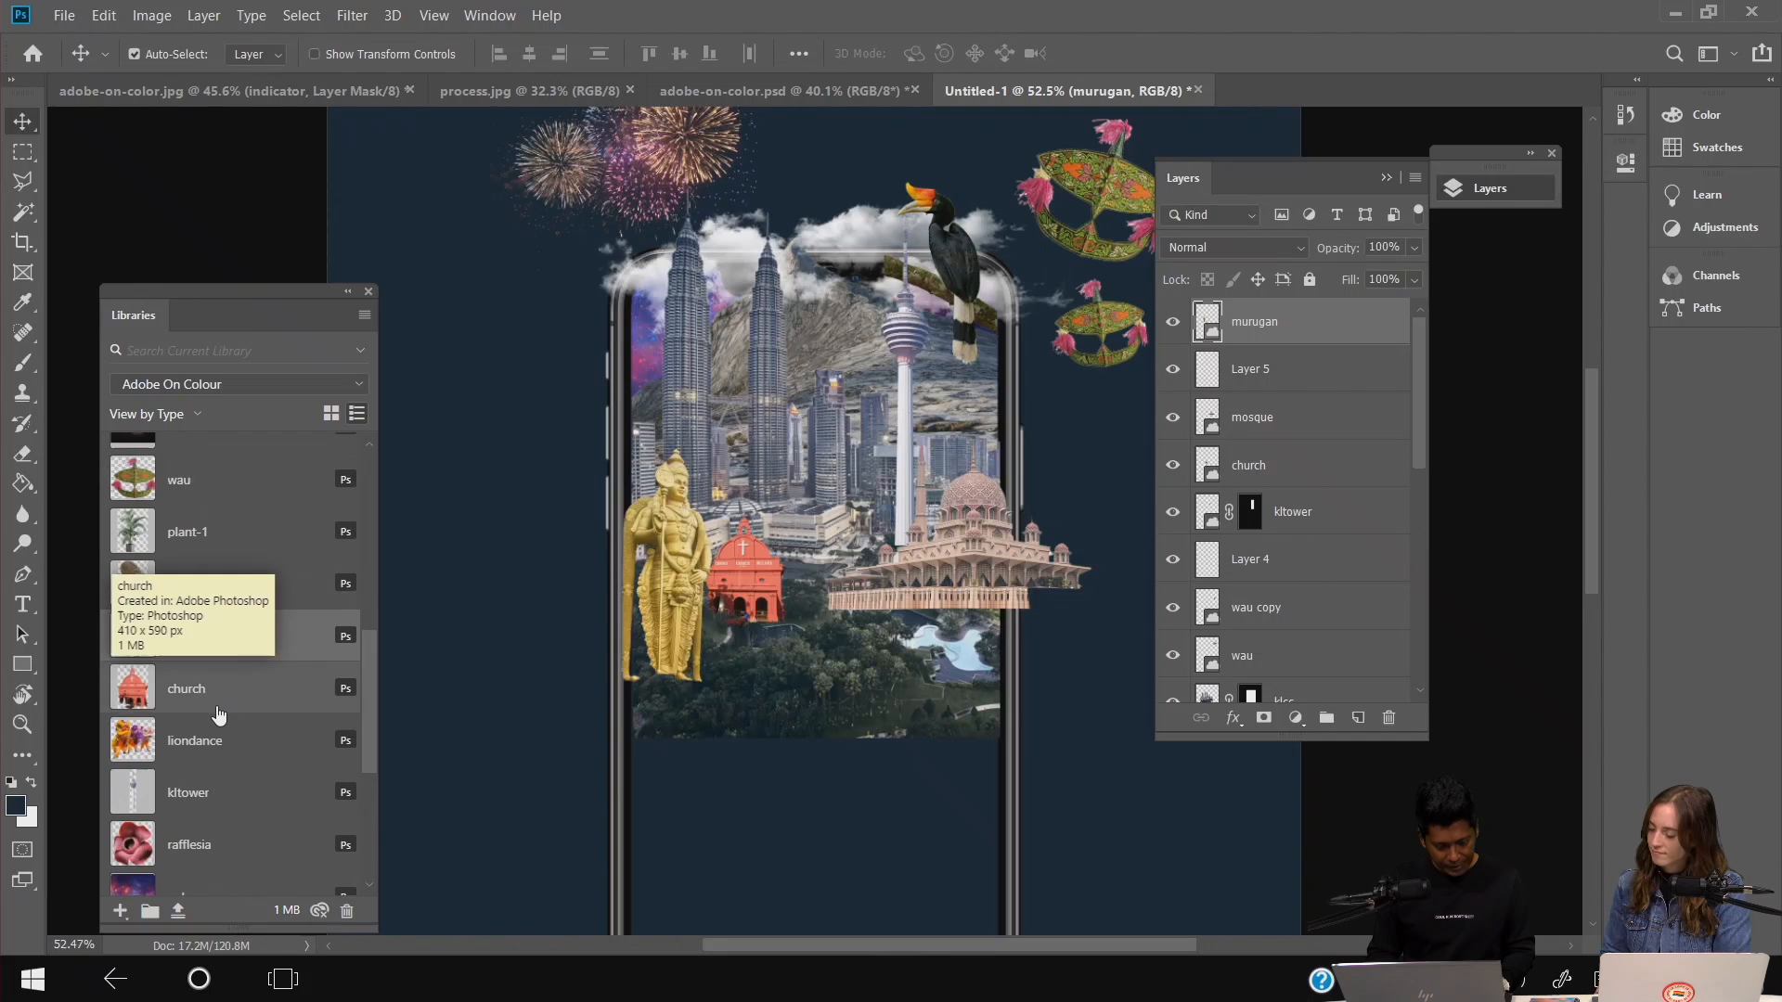
scroll(218, 714, up, 5)
scroll(218, 715, down, 5)
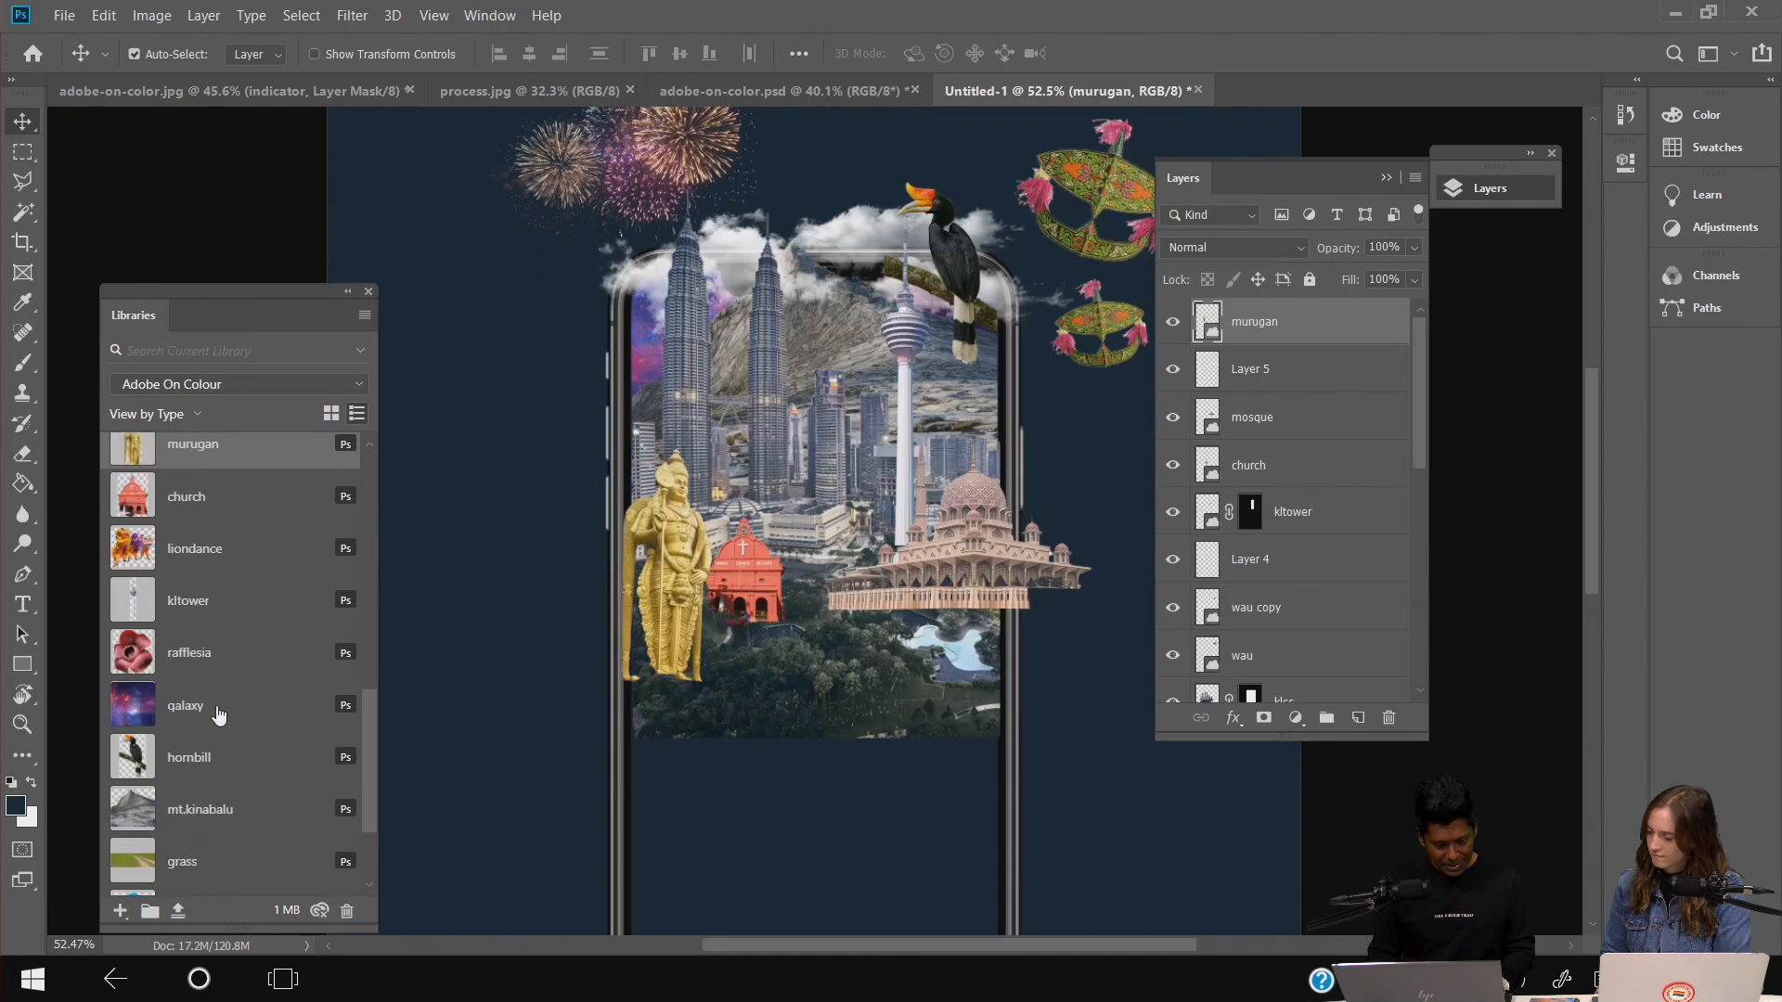
scroll(218, 715, down, 10)
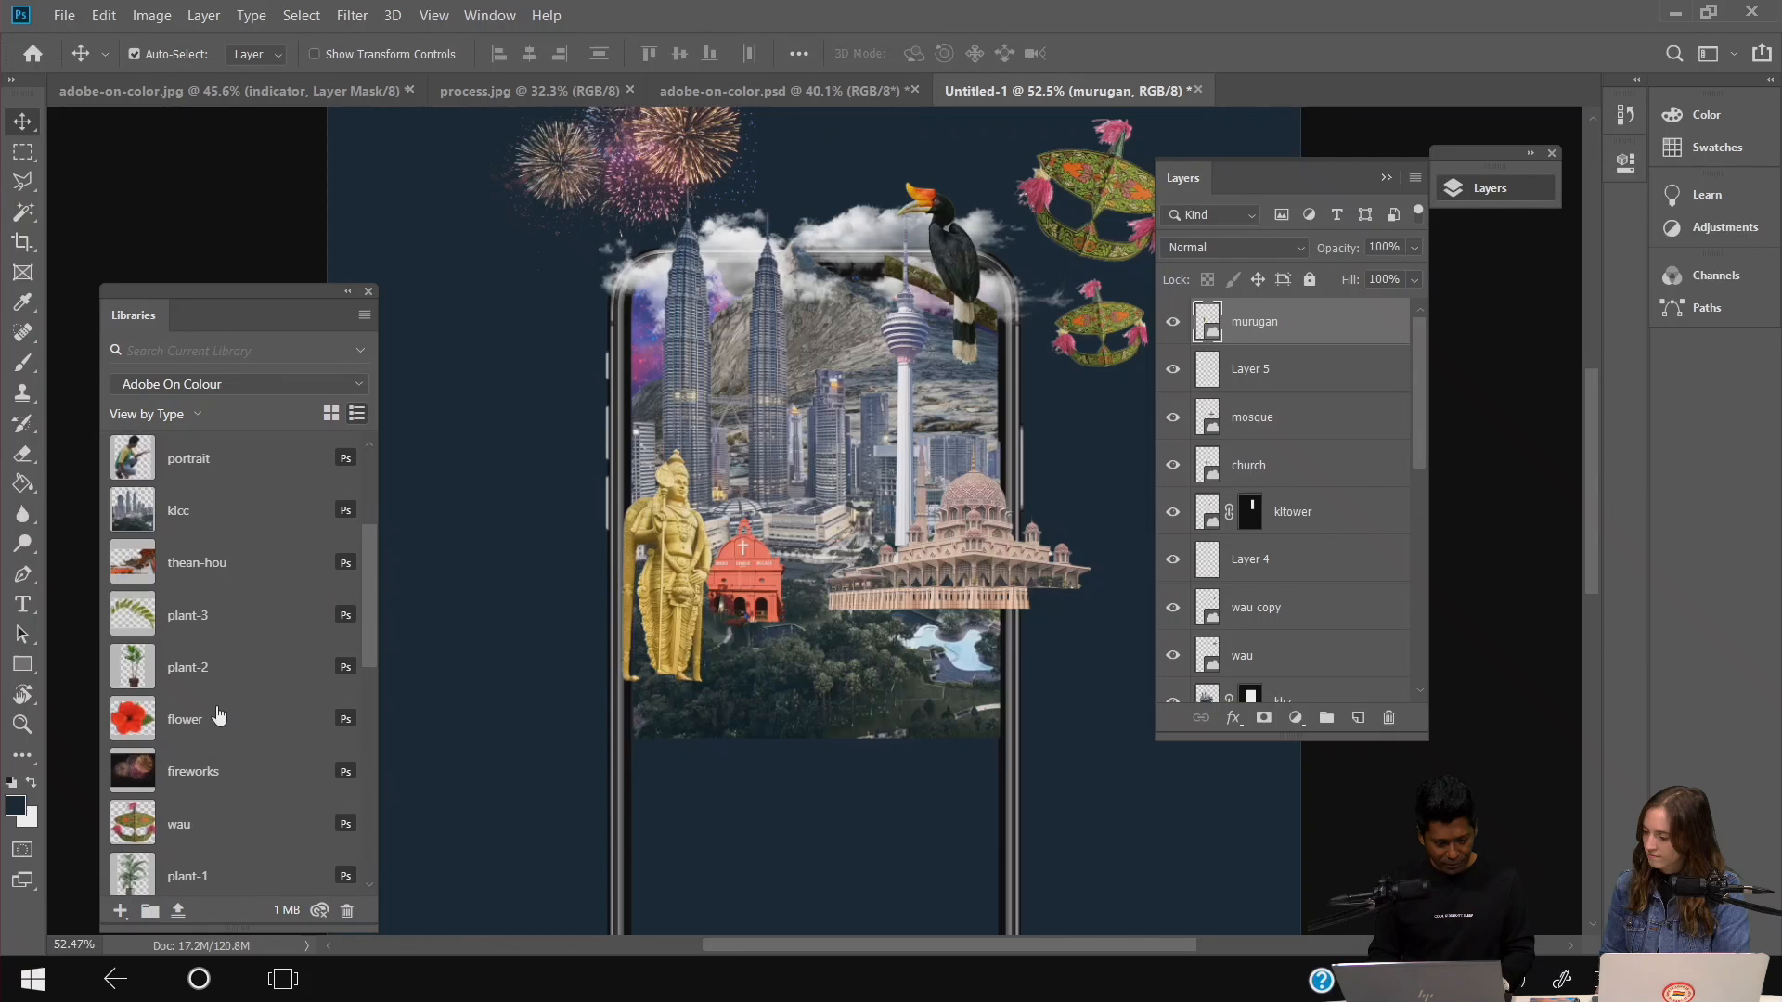
drag(196, 563, 715, 638)
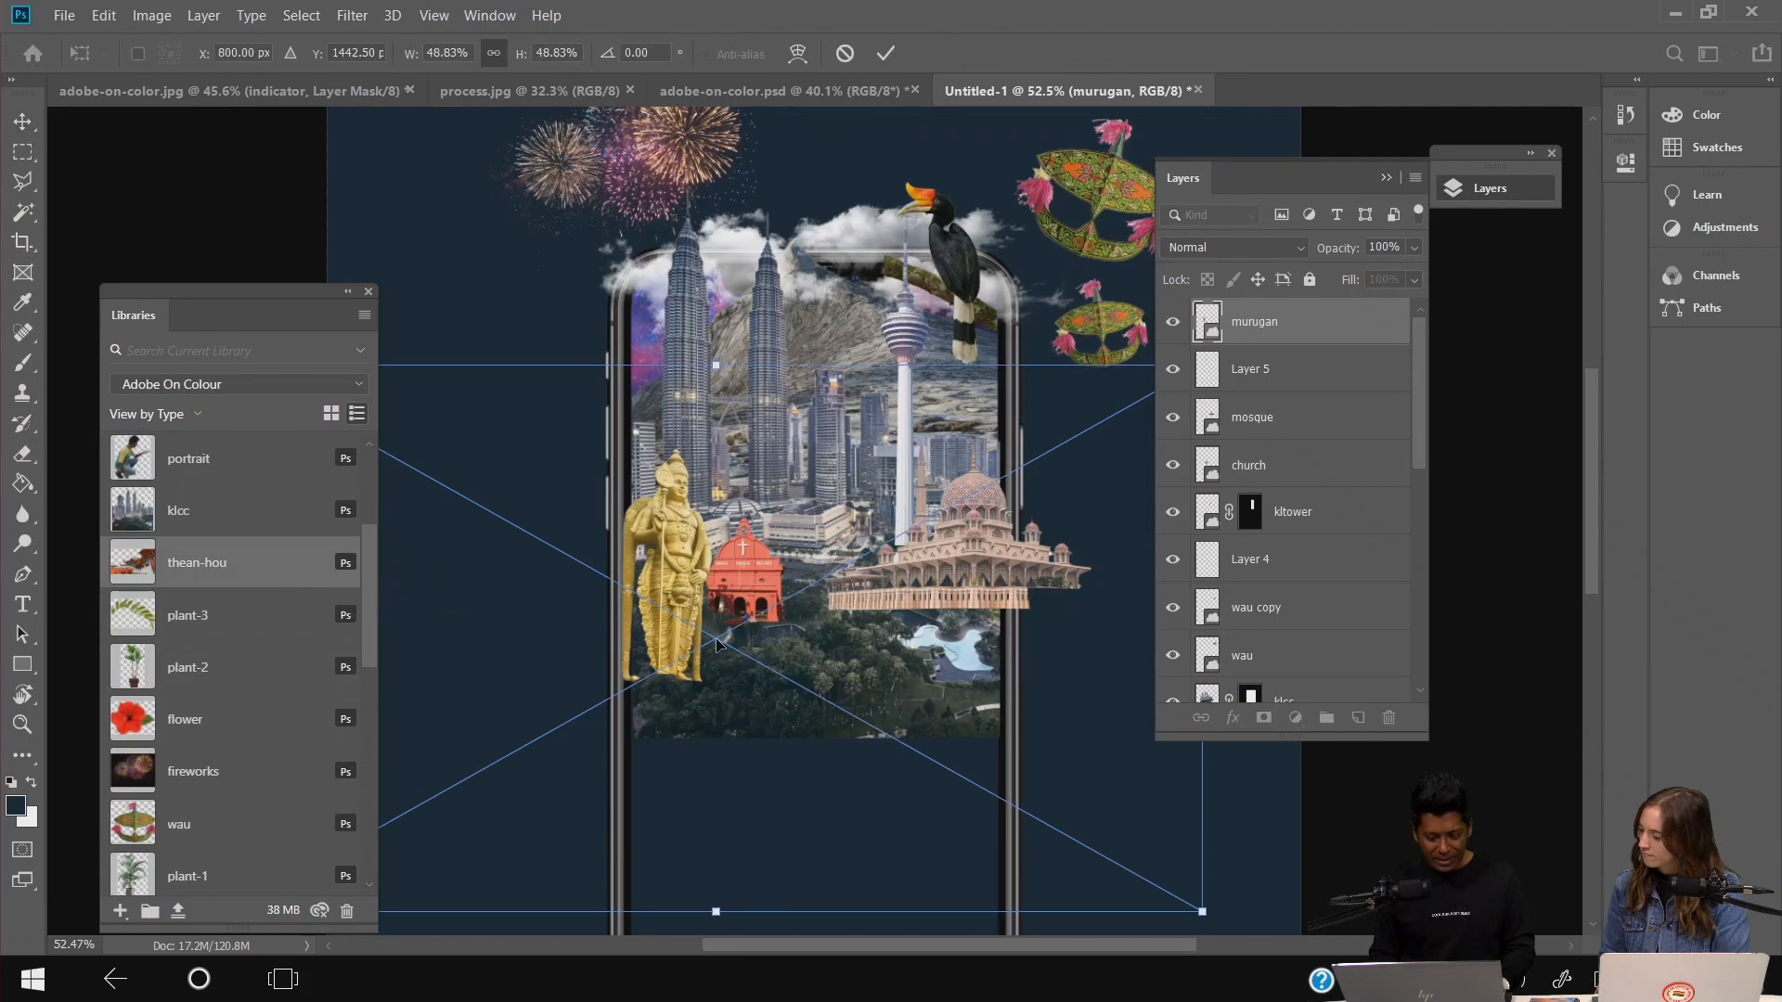
drag(1201, 912, 744, 661)
drag(644, 523, 971, 711)
drag(1082, 846, 1177, 900)
drag(972, 815, 953, 714)
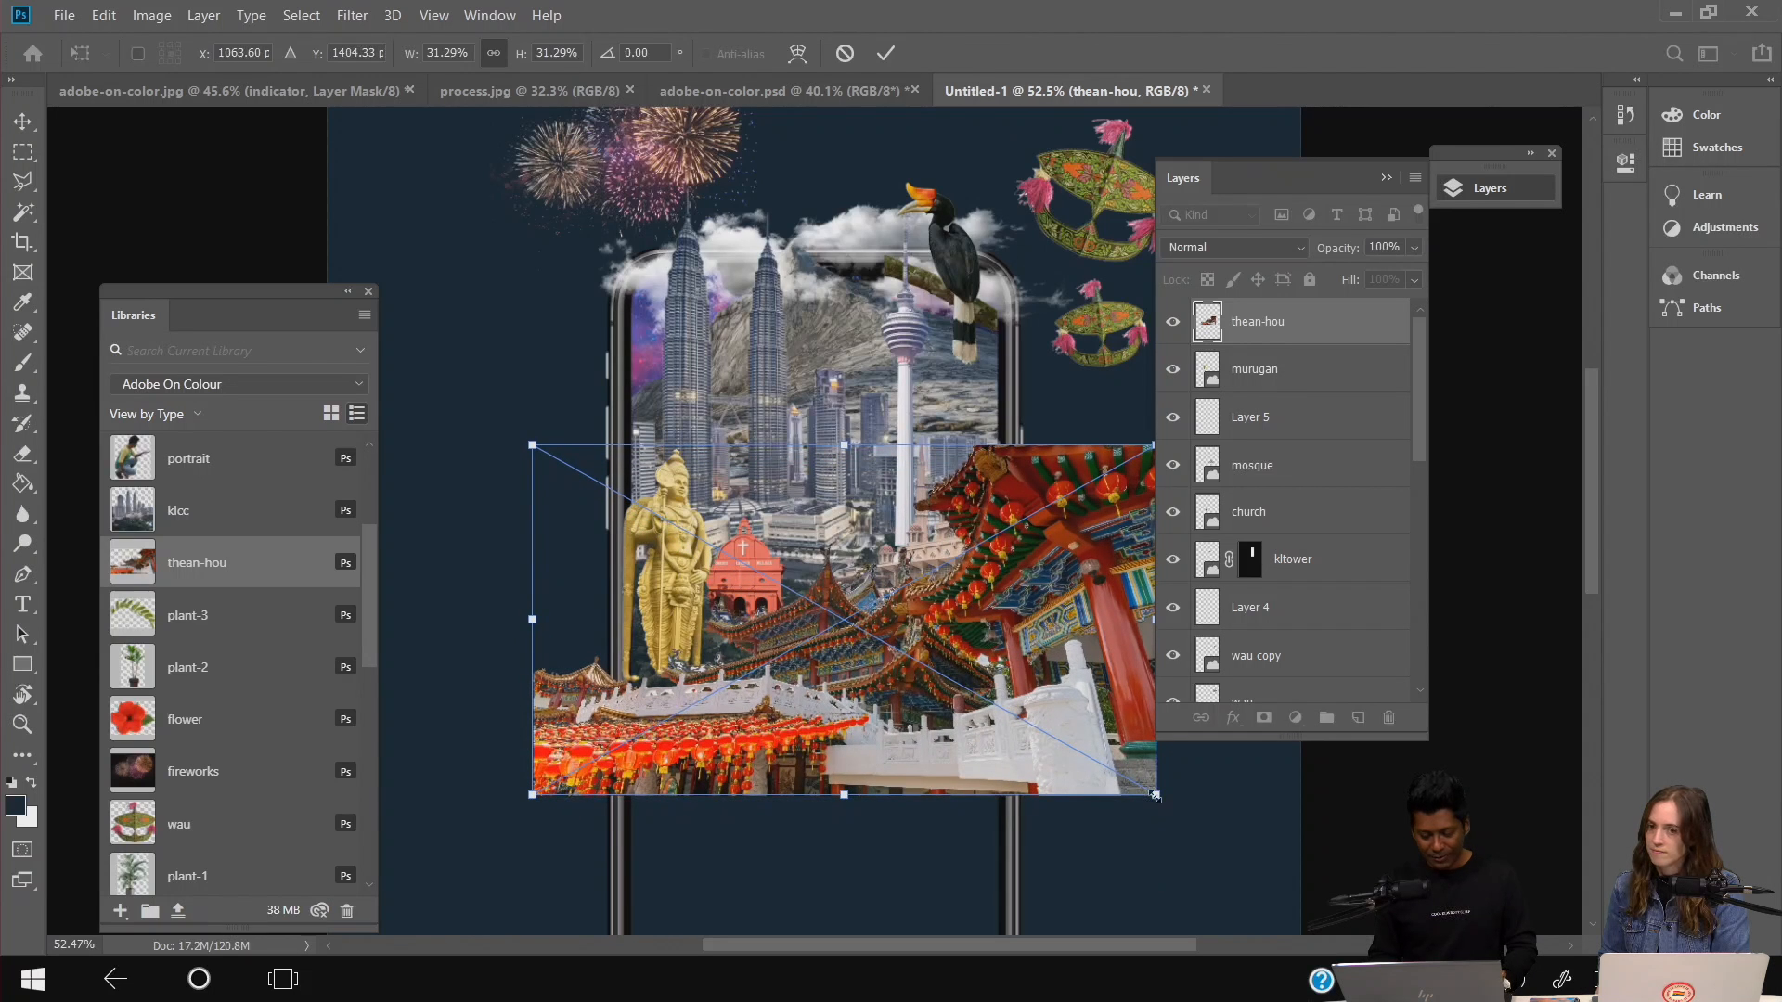
drag(1155, 795, 1112, 771)
drag(961, 642, 987, 657)
drag(563, 791, 499, 820)
drag(994, 666, 993, 657)
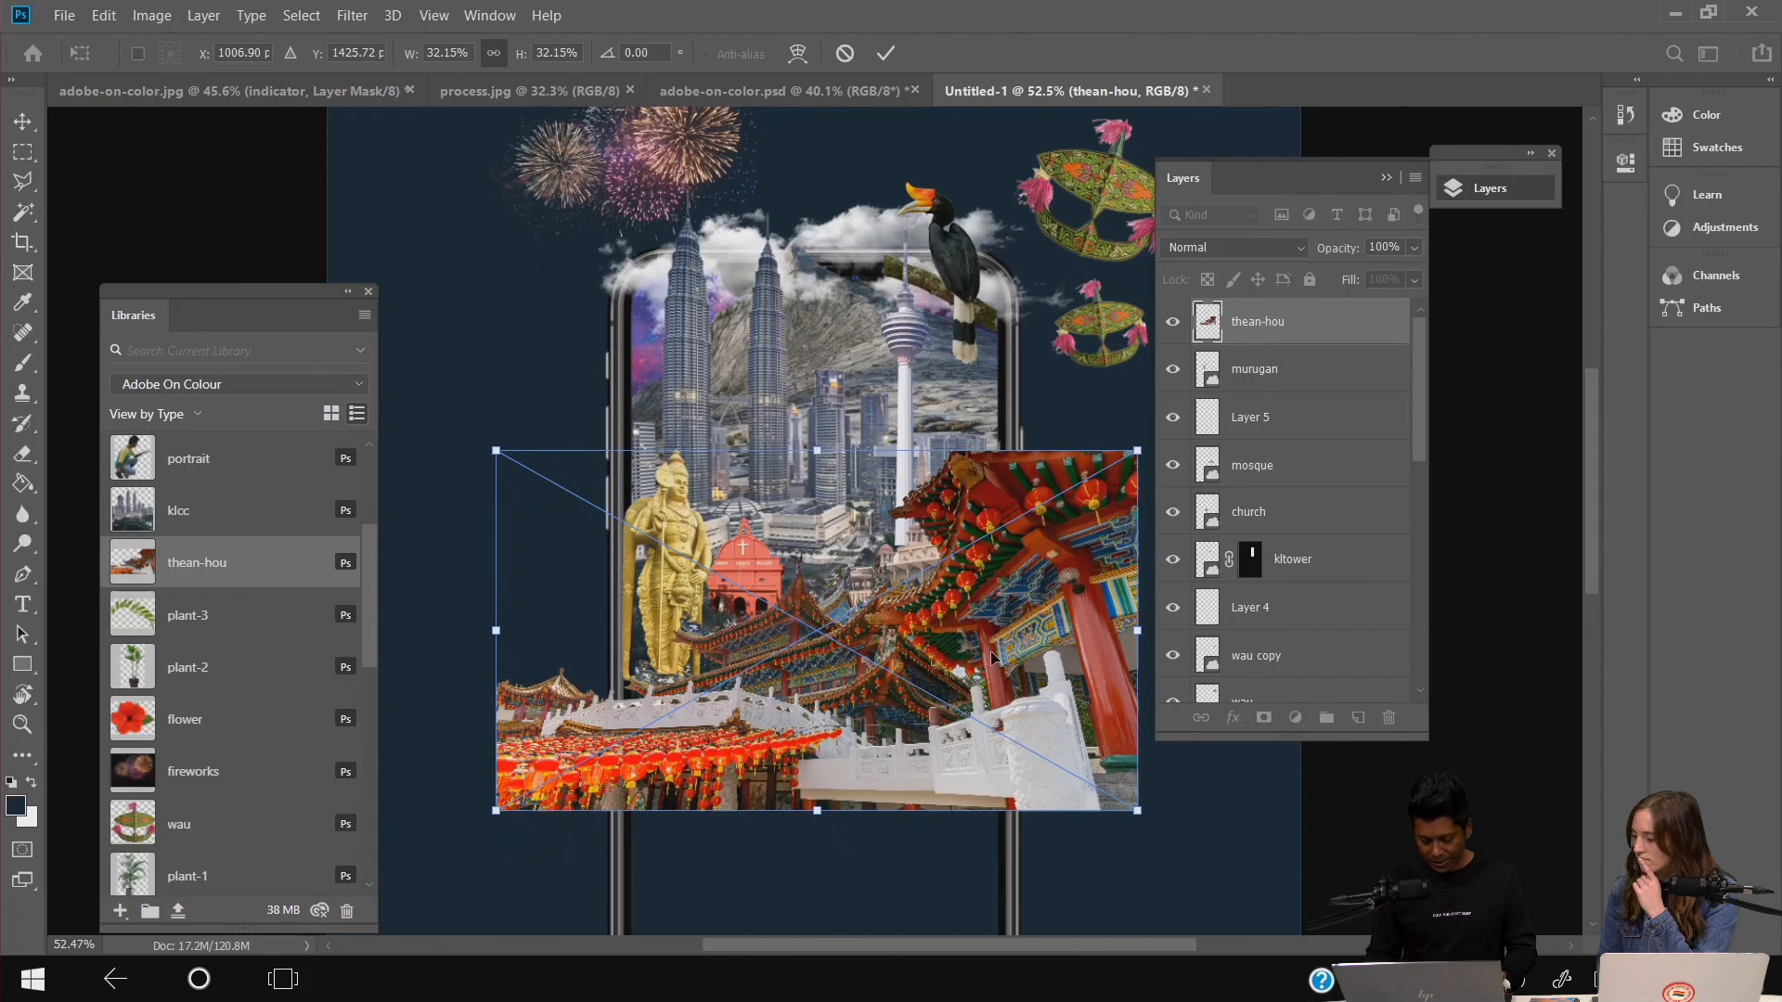
key(Return)
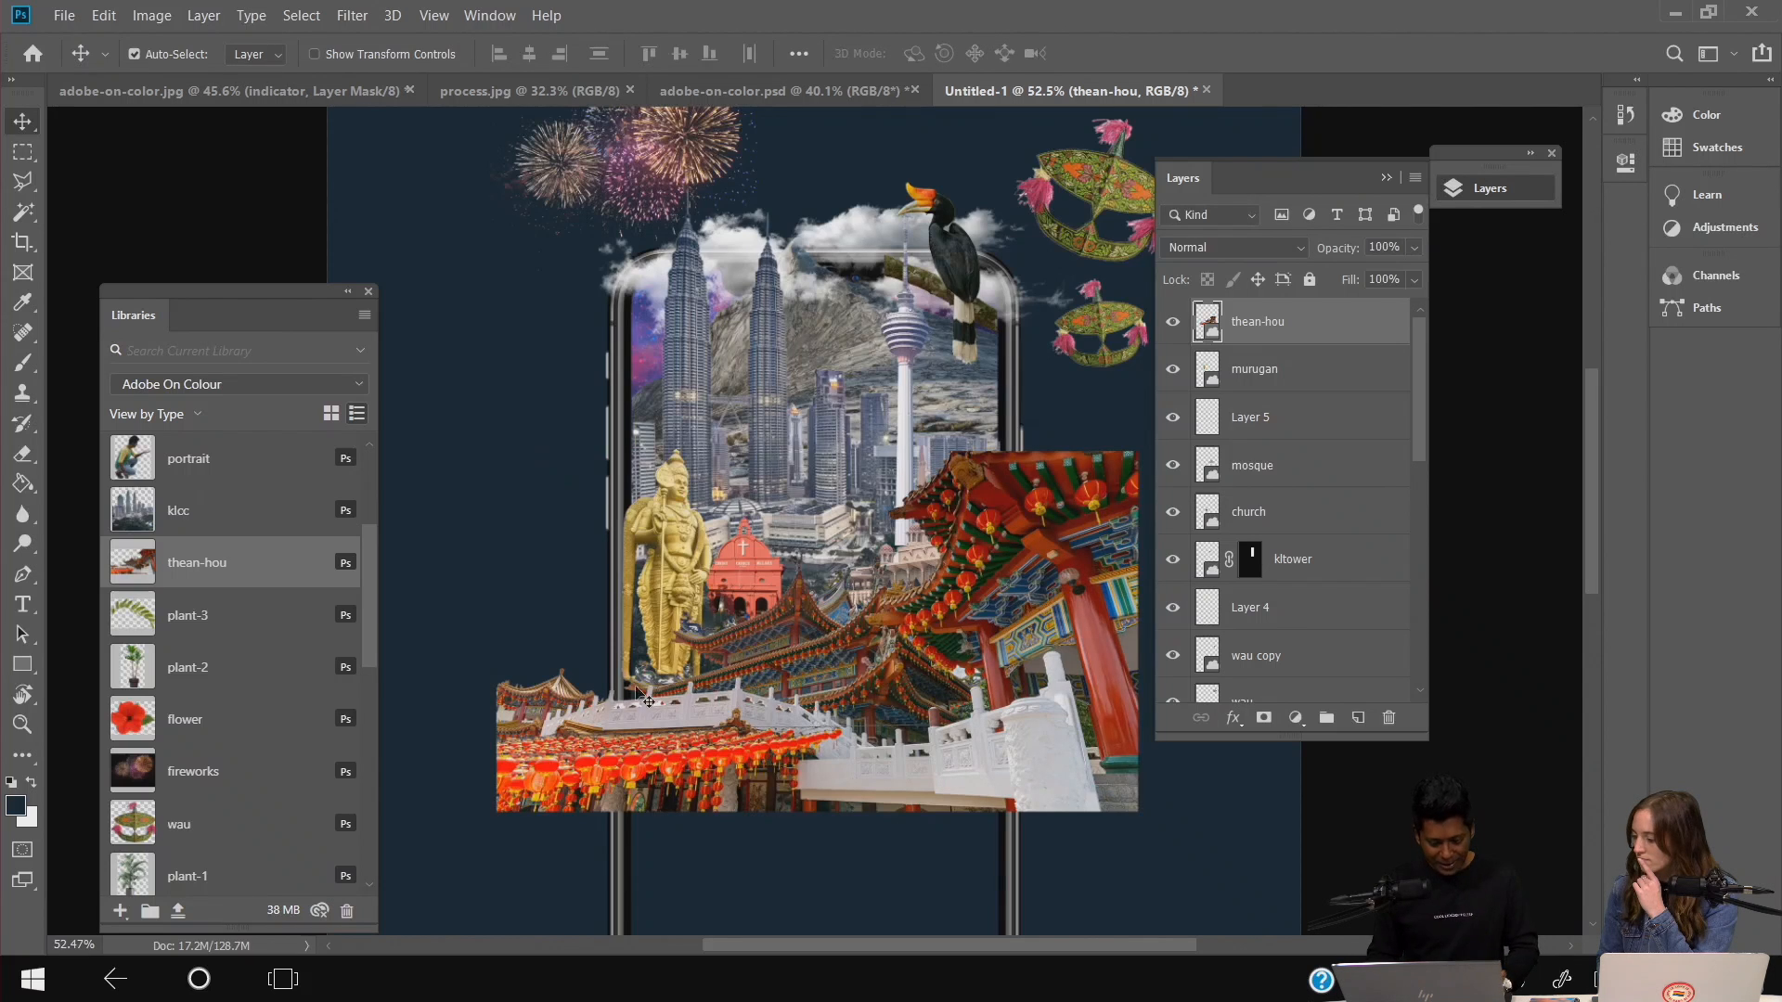
- Place the liondance graphic in front of the temple's left half, scaled to about 25.3%
scroll(738, 724, down, 1)
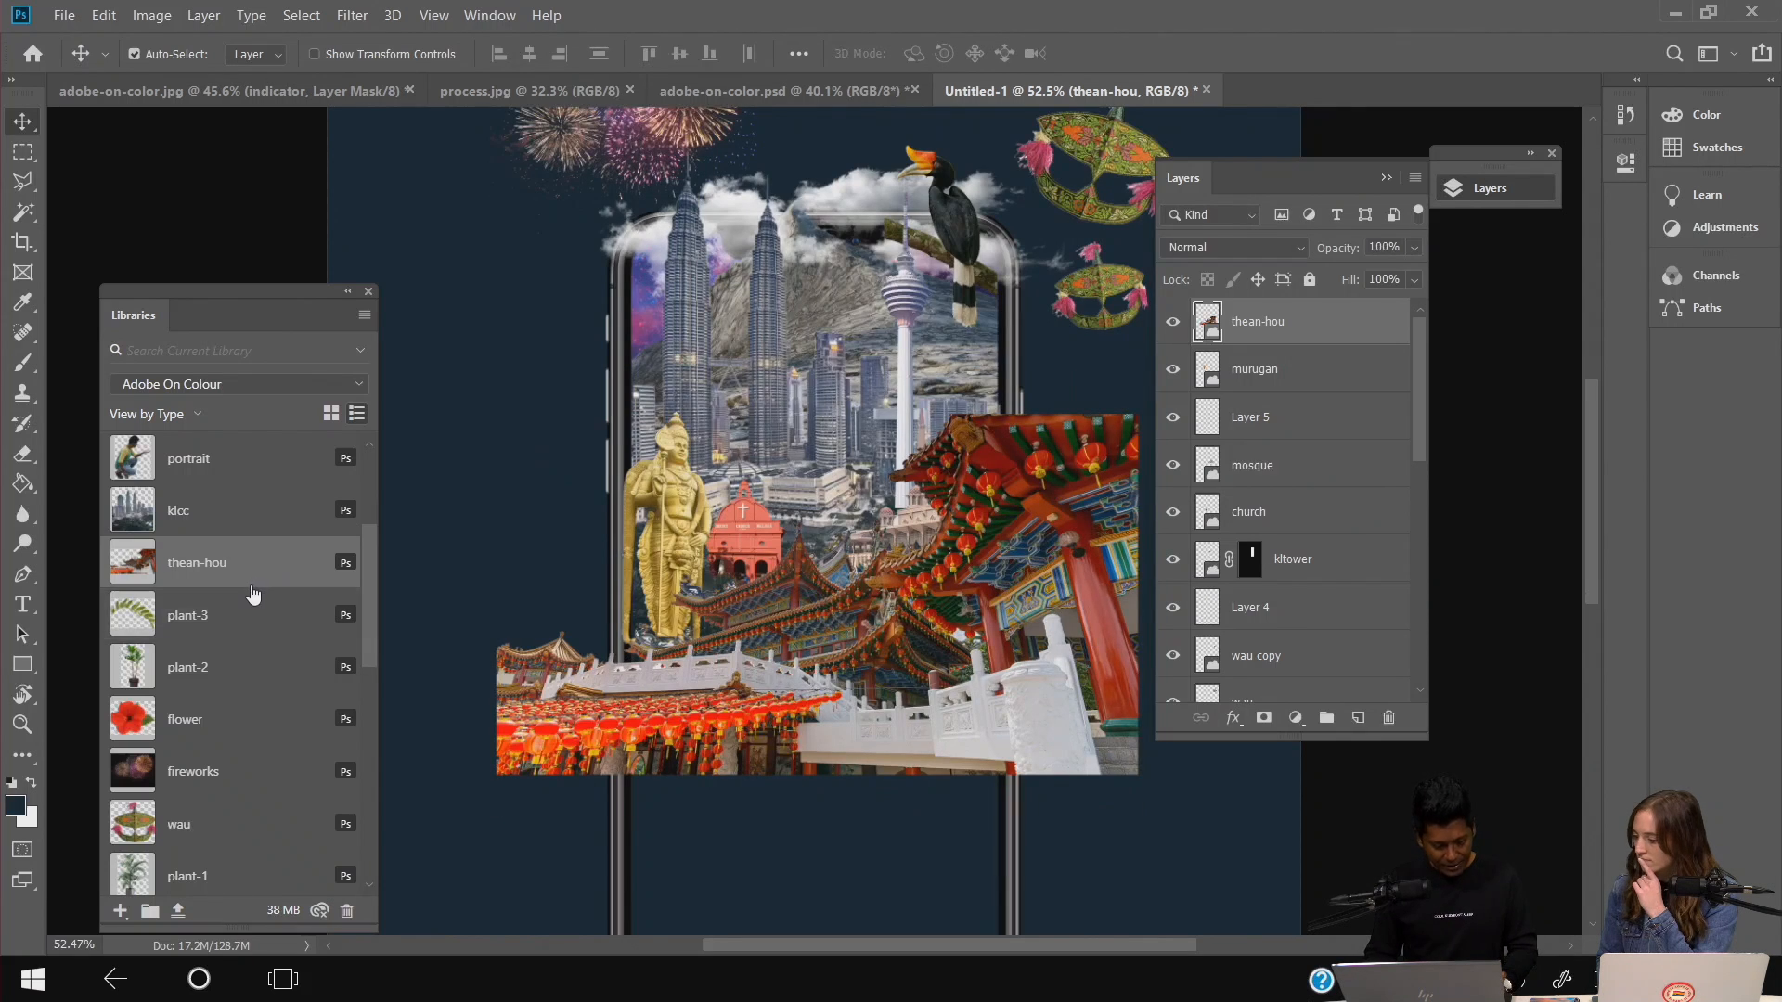
scroll(253, 594, down, 2)
scroll(252, 593, down, 3)
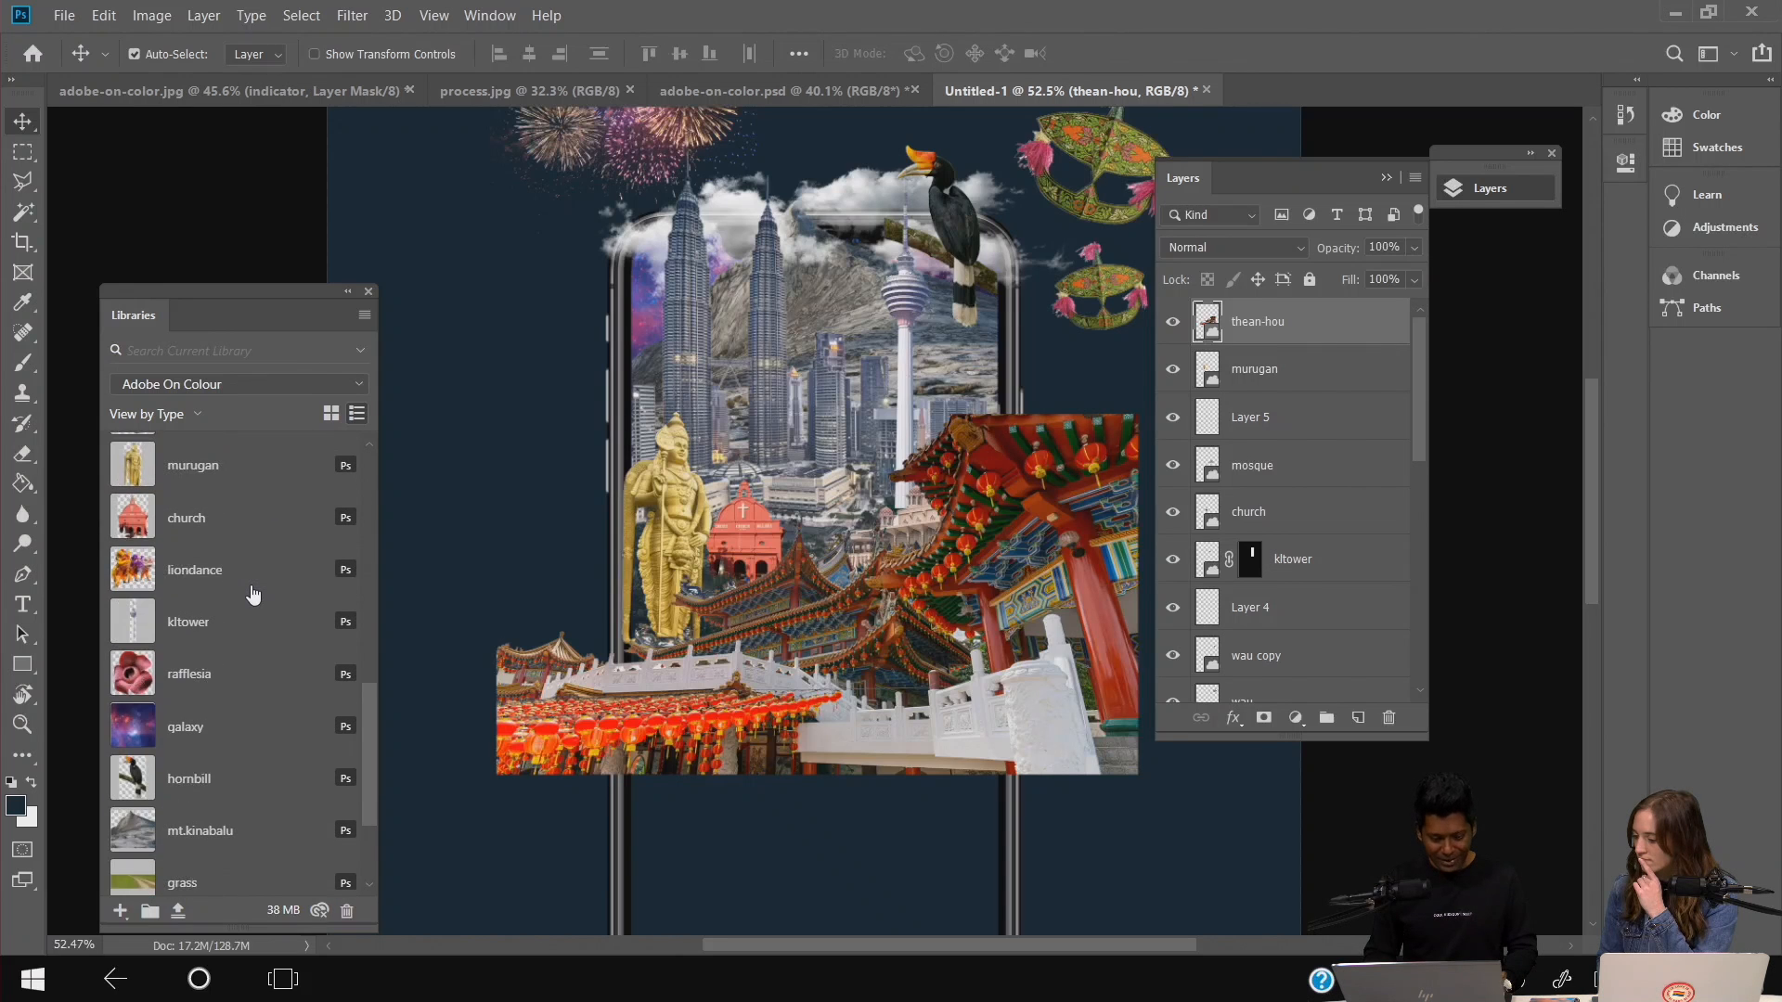
drag(239, 570, 686, 579)
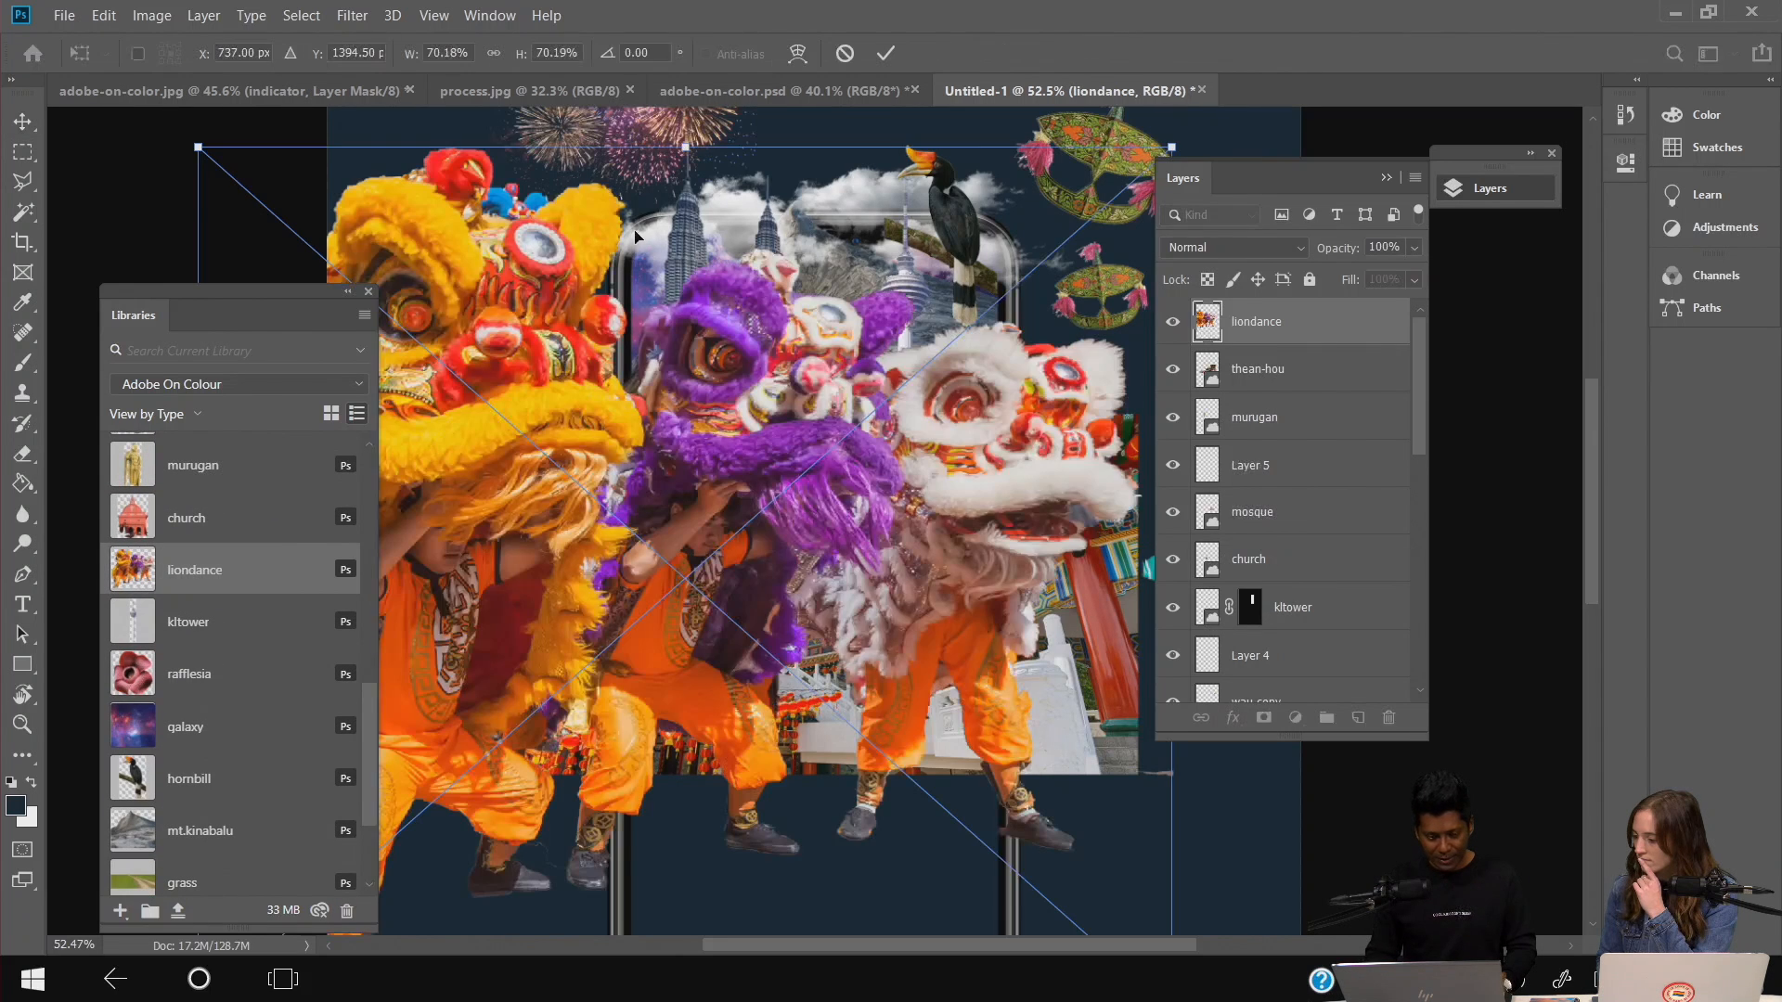
drag(194, 149, 779, 599)
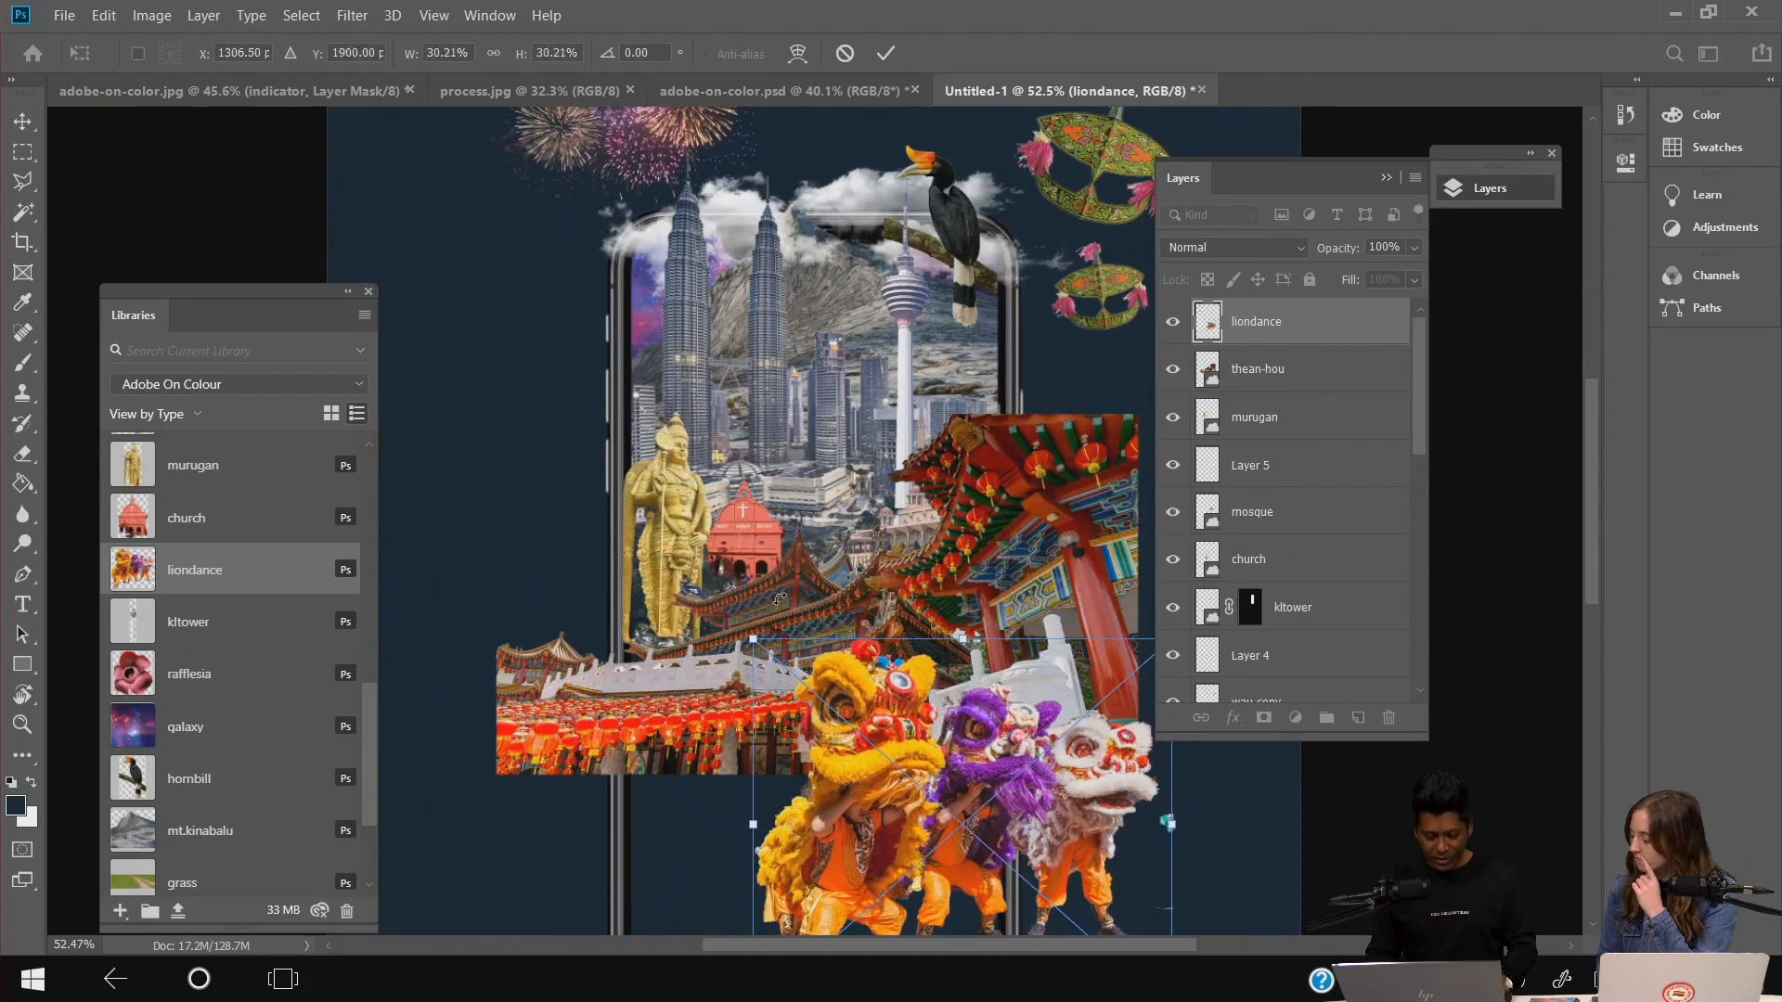
drag(1036, 800, 886, 735)
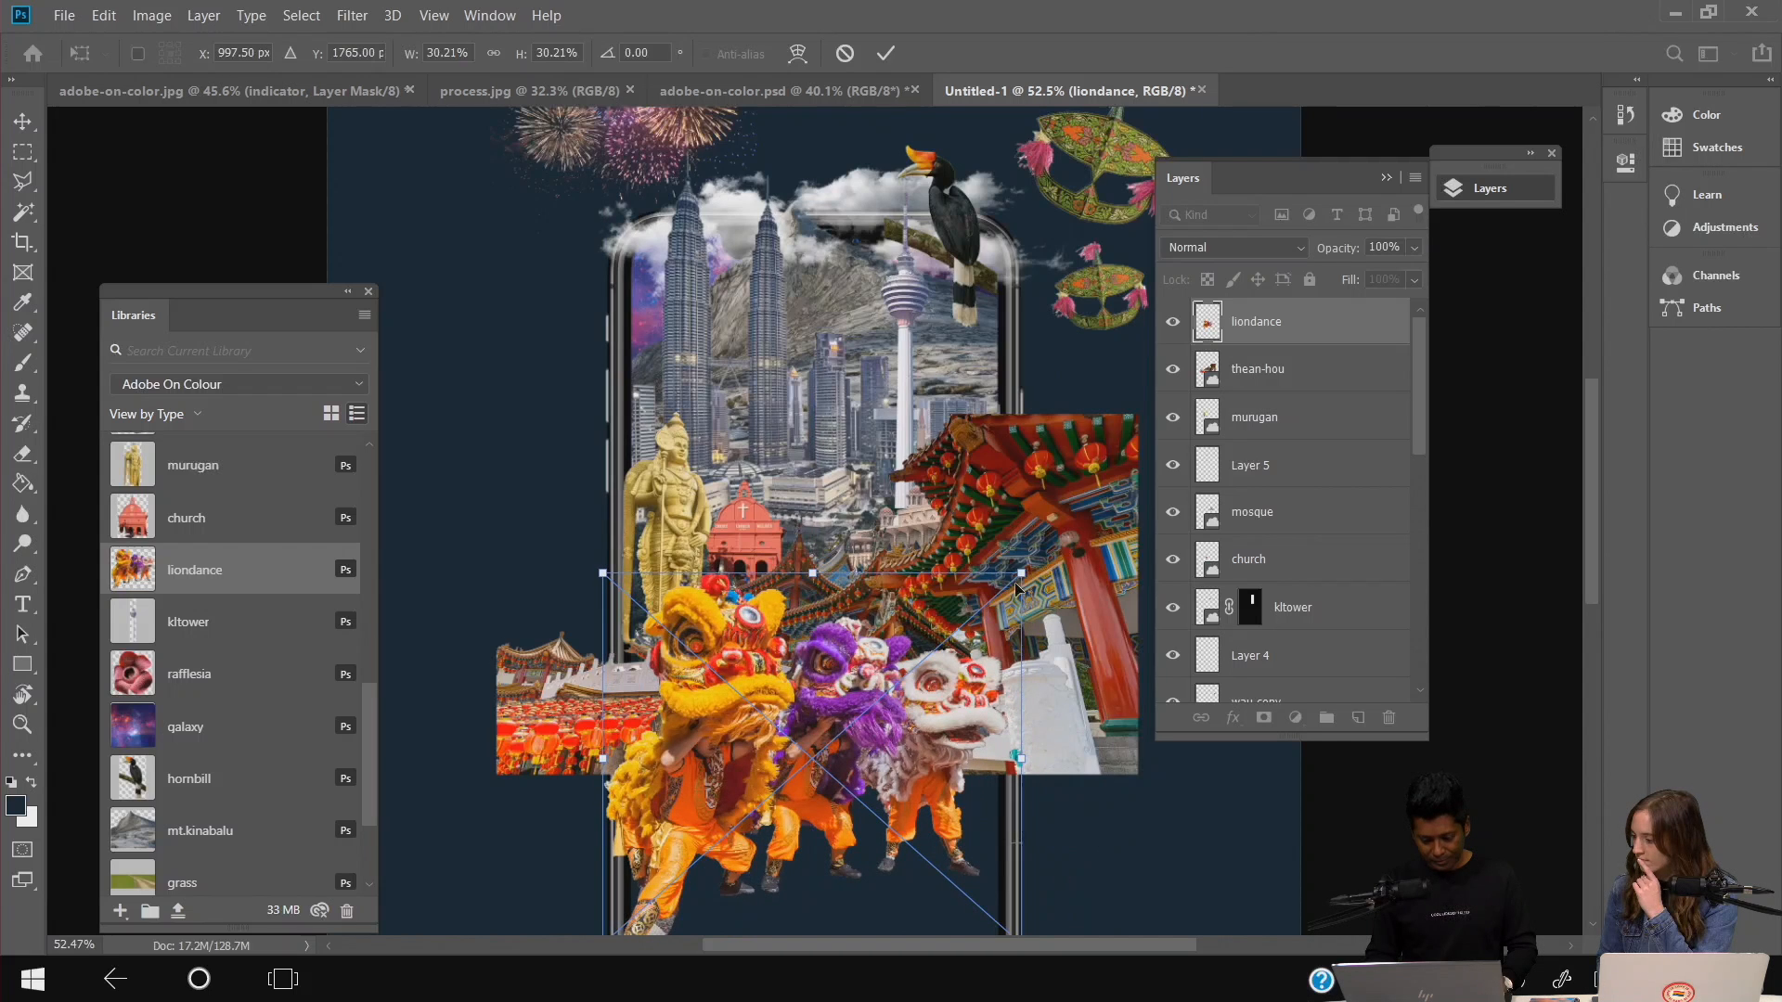
drag(1020, 570, 954, 633)
drag(782, 727, 763, 665)
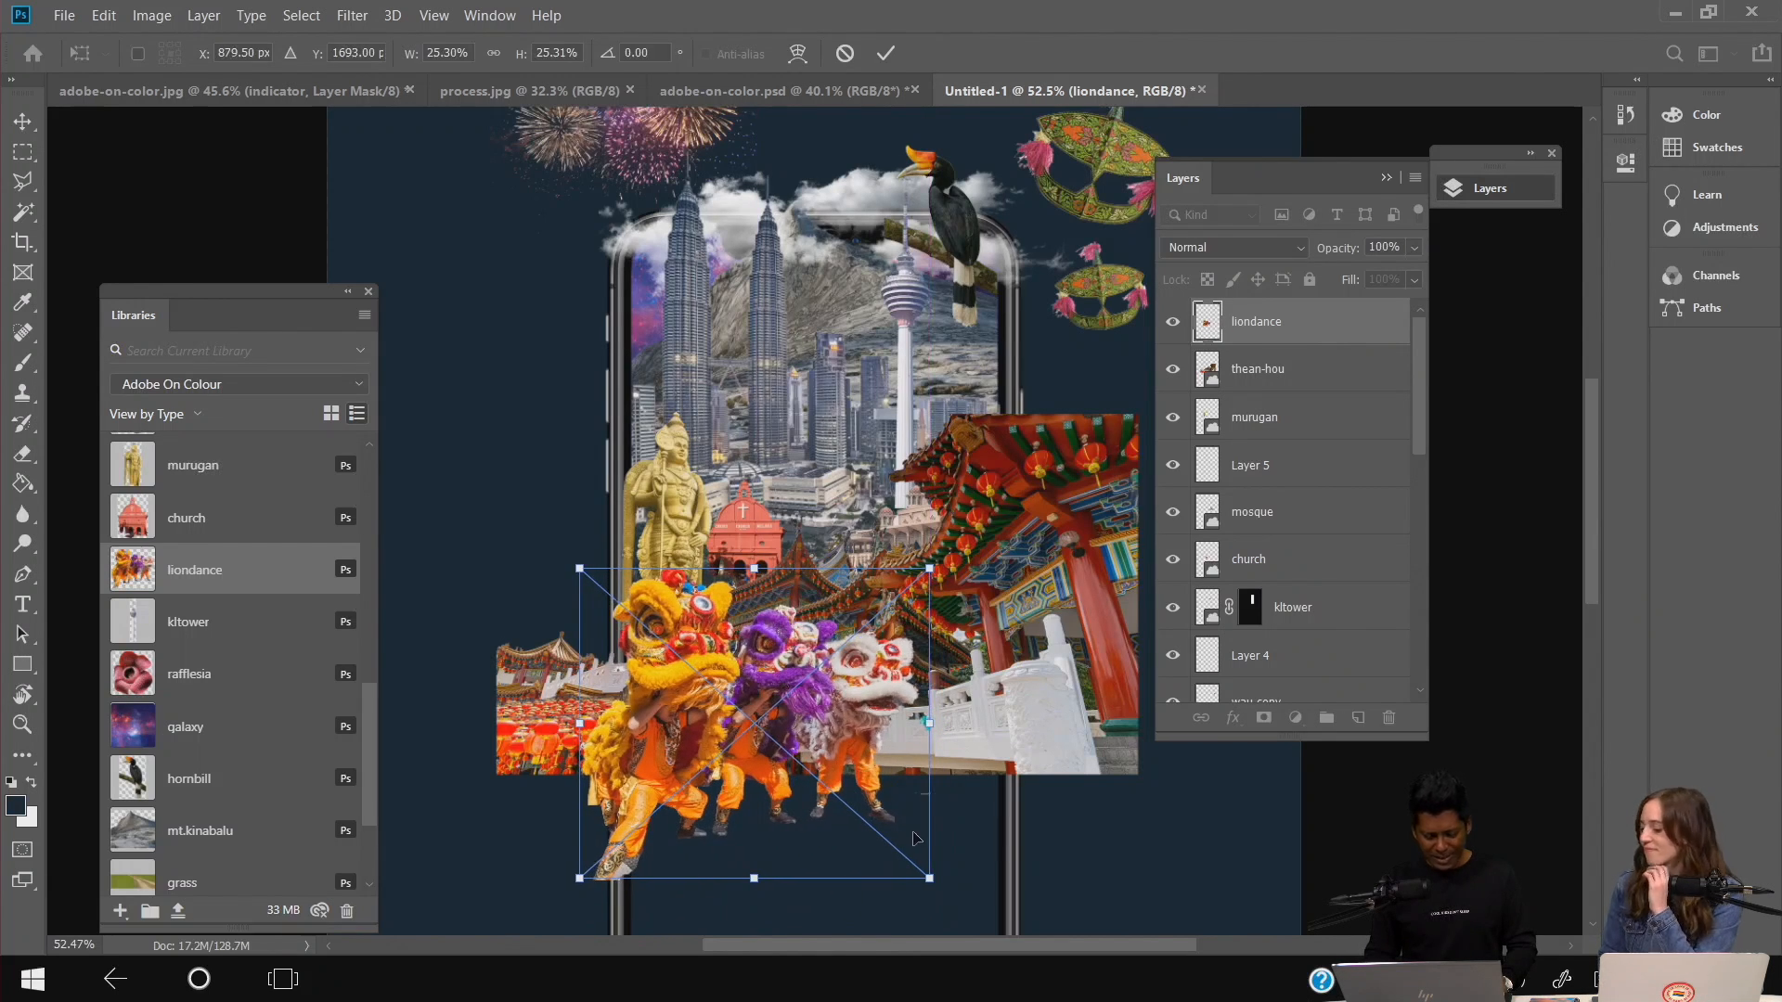
key(Return)
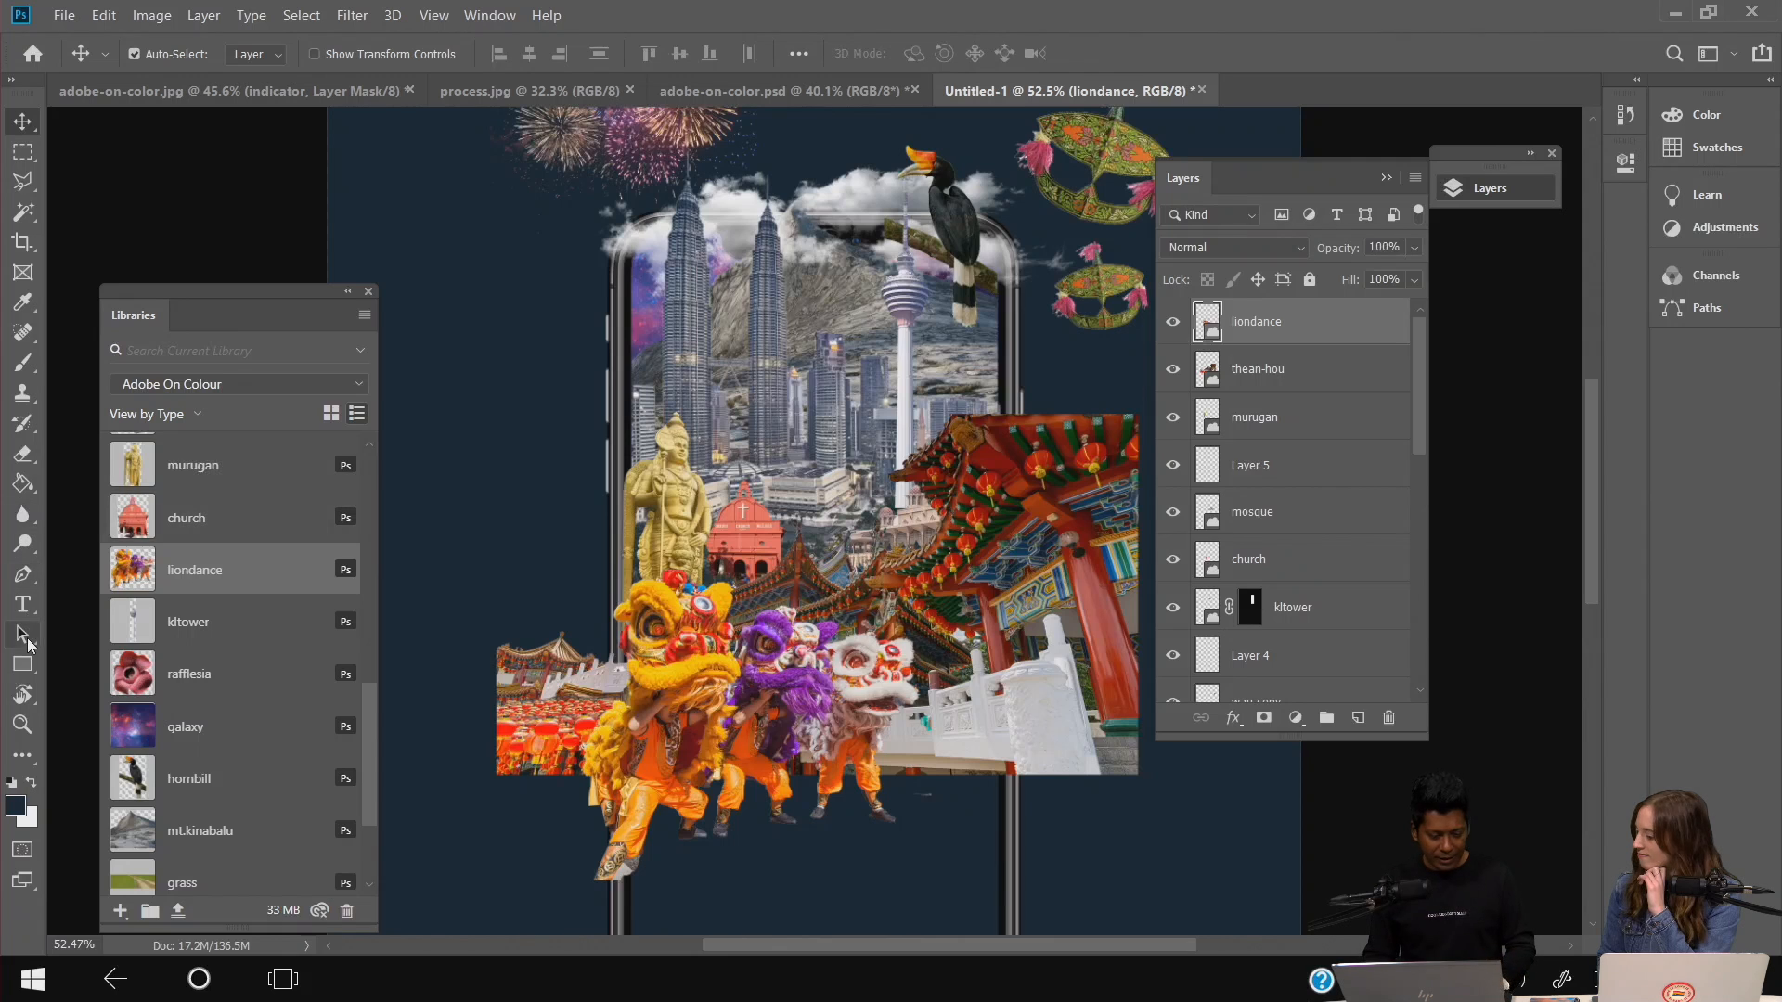
- Shift the thean-hou layer about 0.18 in left and 0.39 in down behind the lion dancers
click(22, 694)
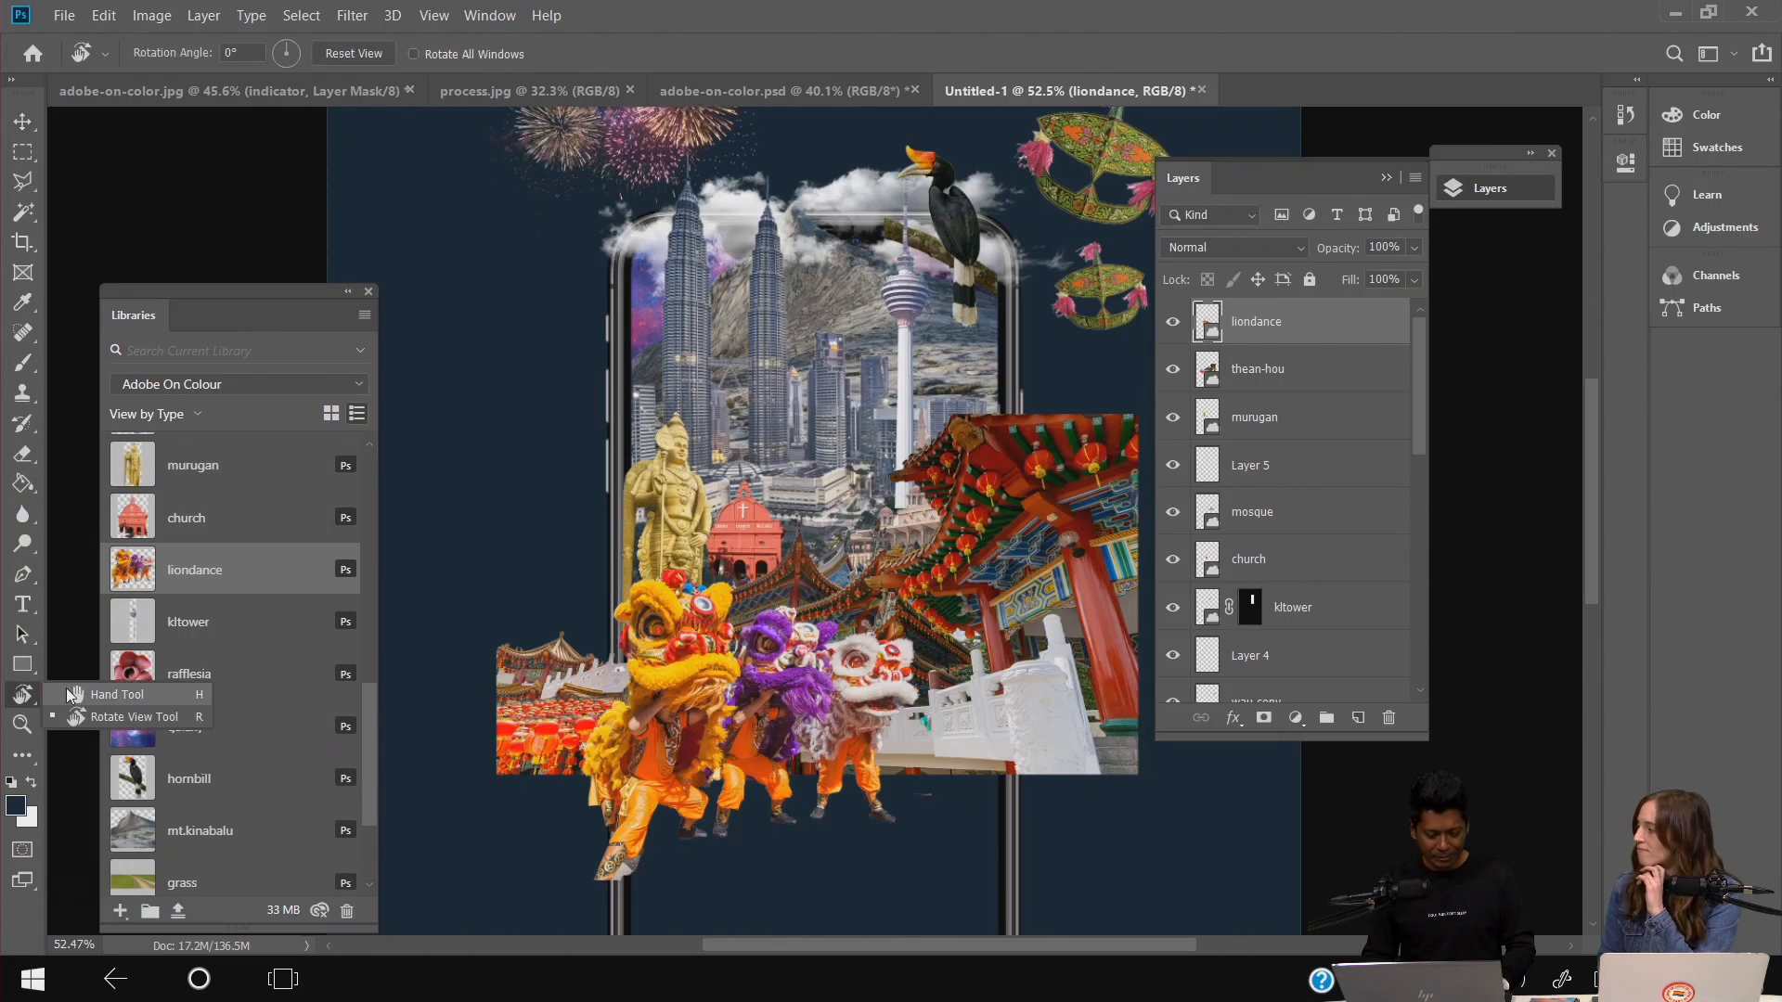
drag(784, 741, 734, 667)
key(v)
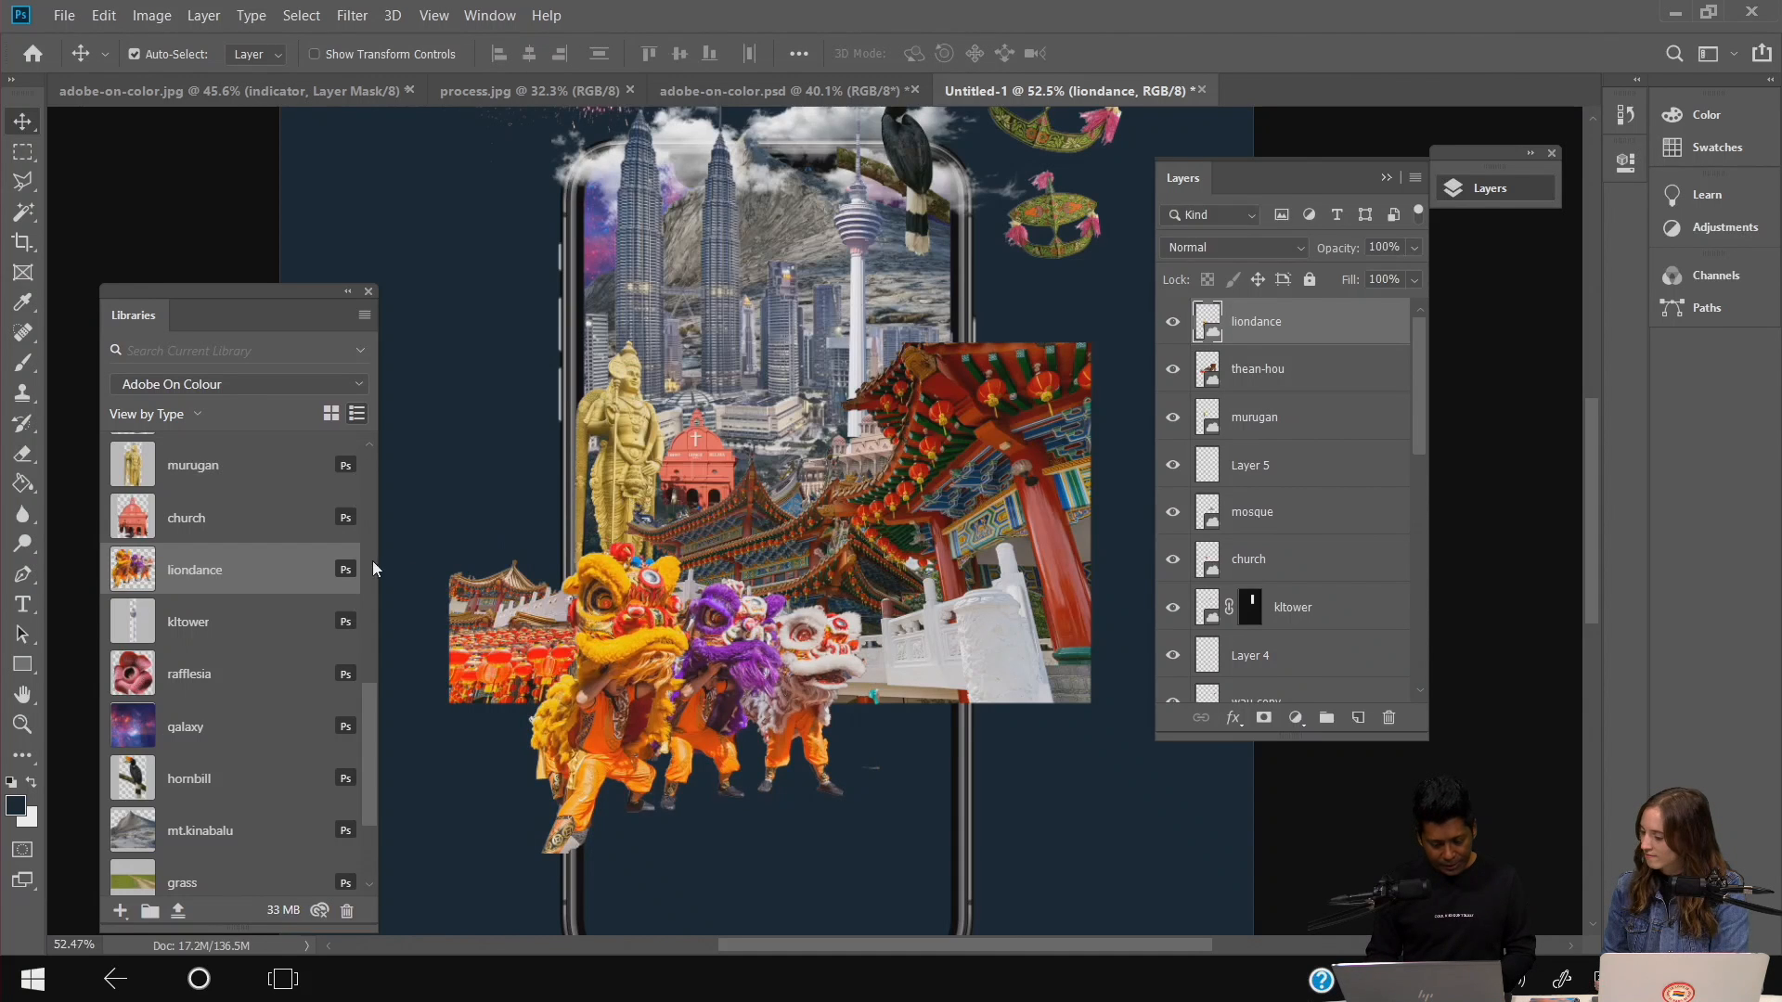
click(945, 640)
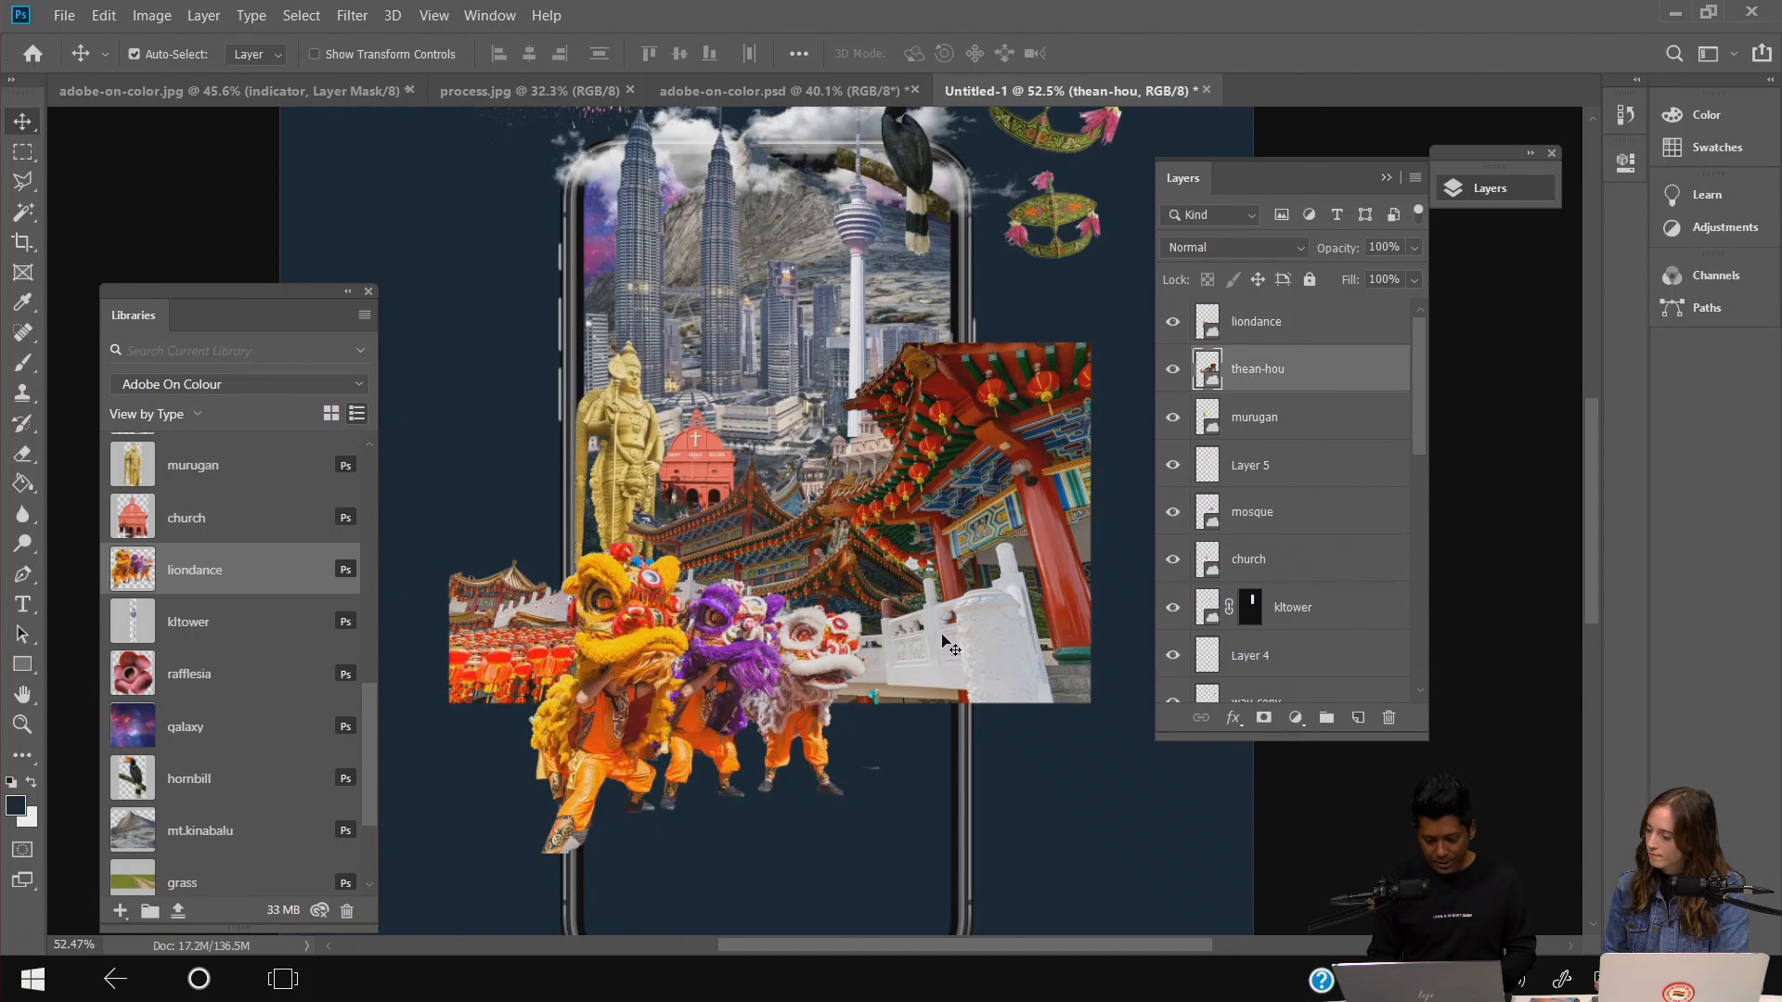
drag(966, 462, 960, 475)
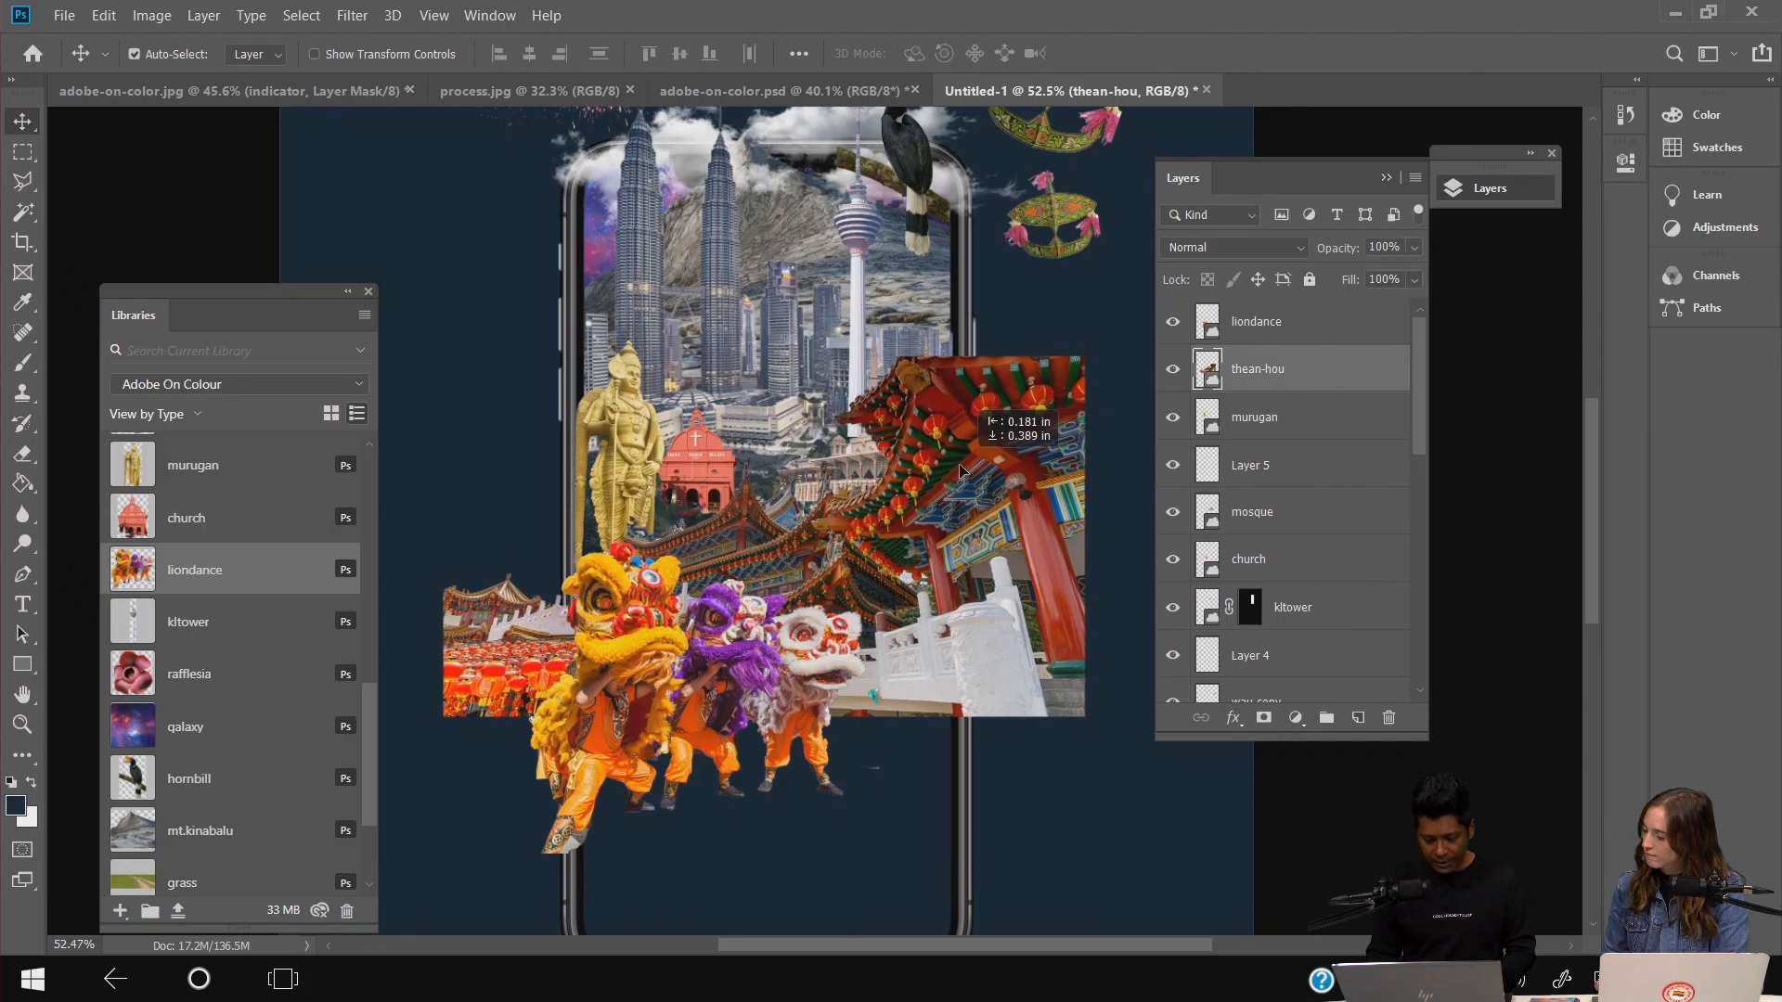
- Mask the thean-hou layer to a polygonal selection that follows the temple roofline and stays within the phone's side edges
click(23, 182)
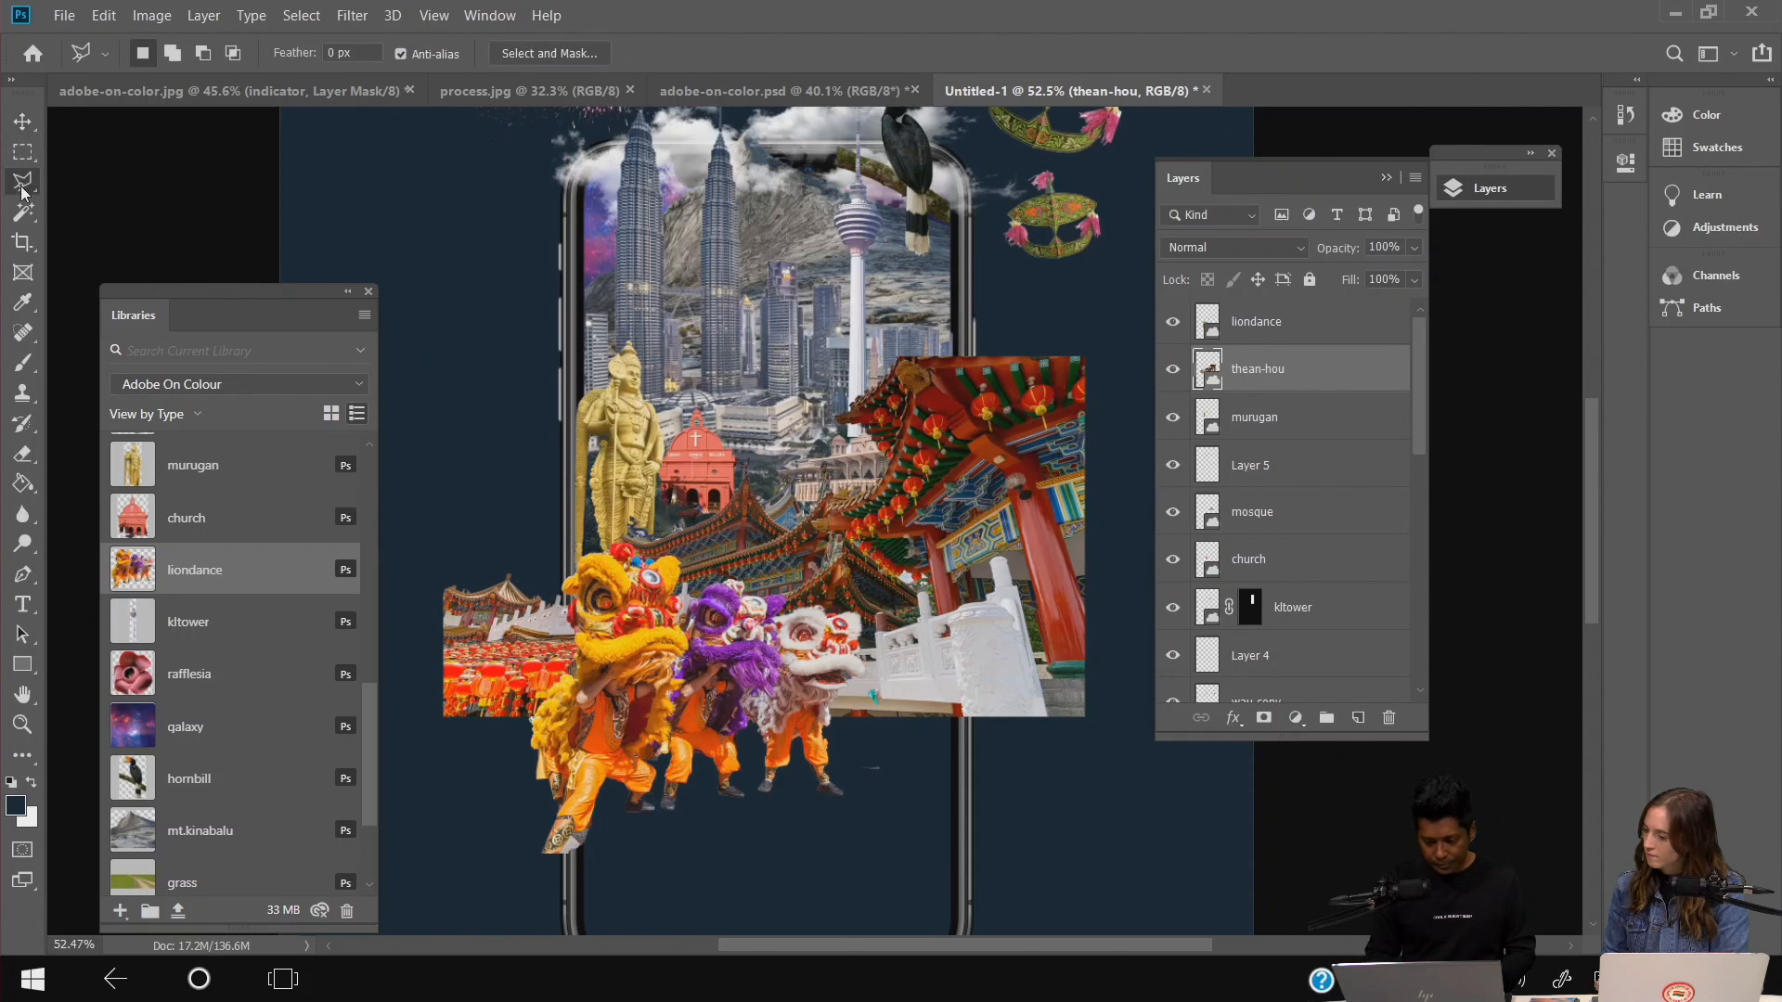
drag(848, 497, 969, 469)
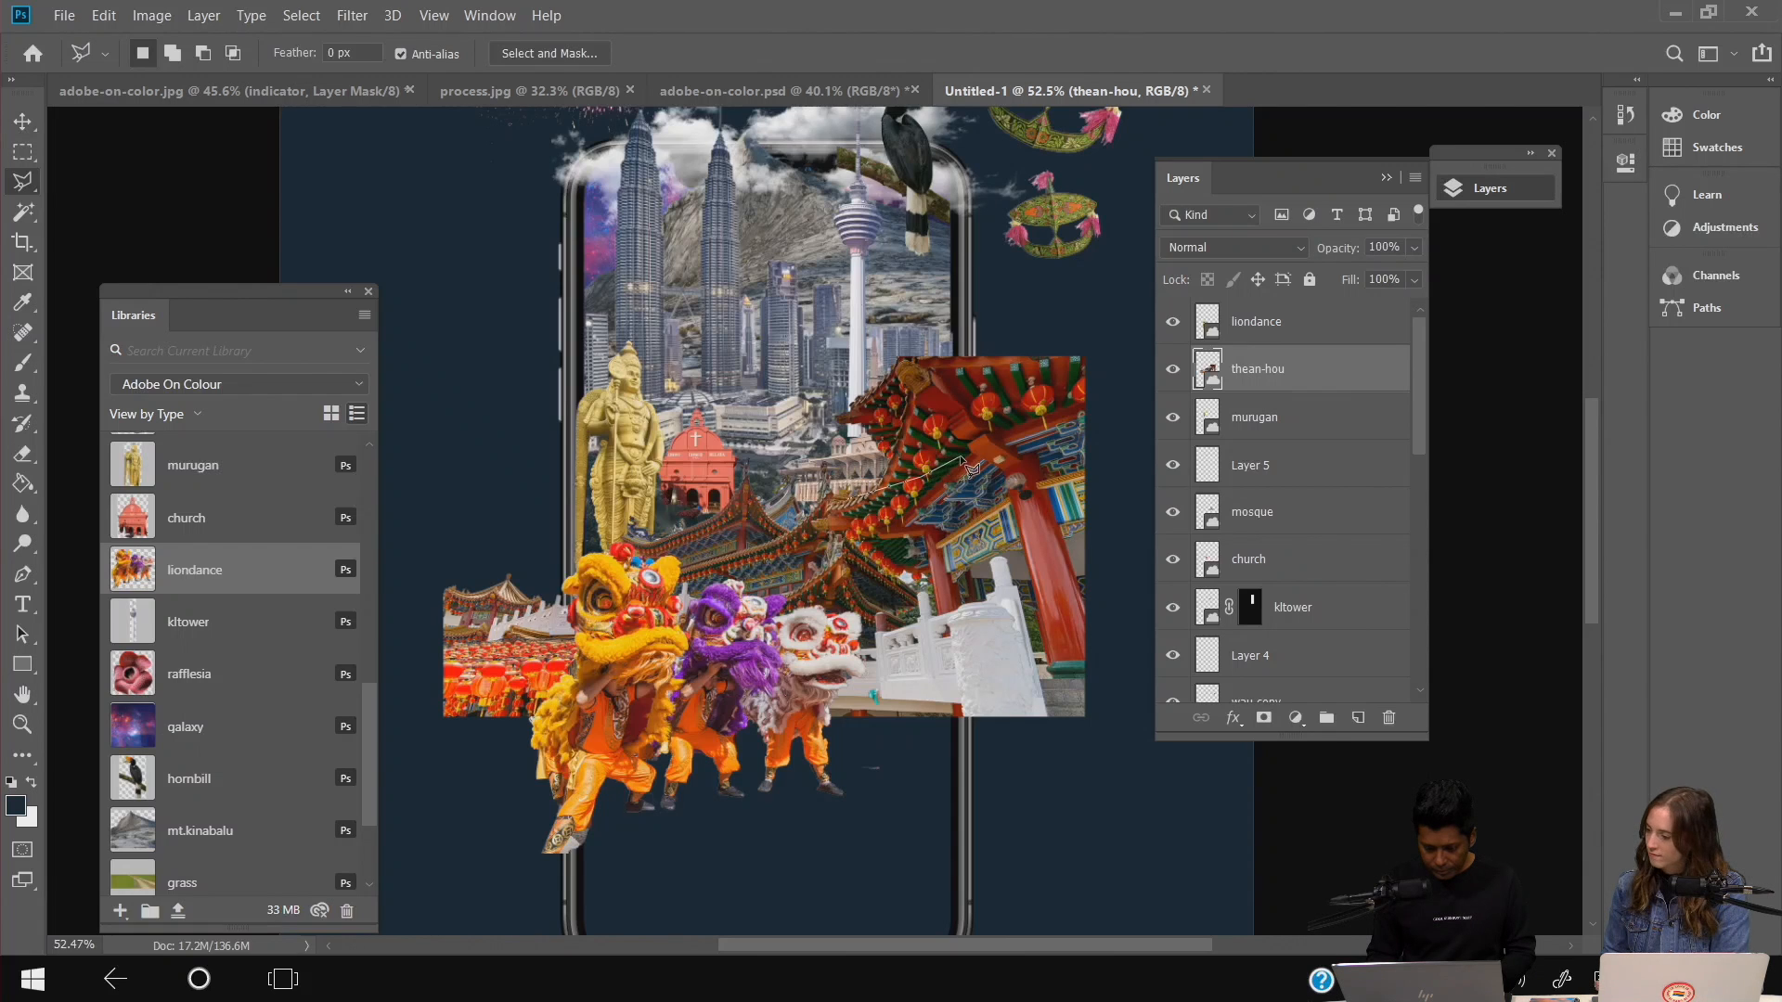
mouse_move(1091, 422)
mouse_down()
mouse_move(1145, 412)
mouse_move(948, 466)
mouse_move(992, 688)
mouse_move(962, 764)
mouse_move(947, 513)
mouse_up()
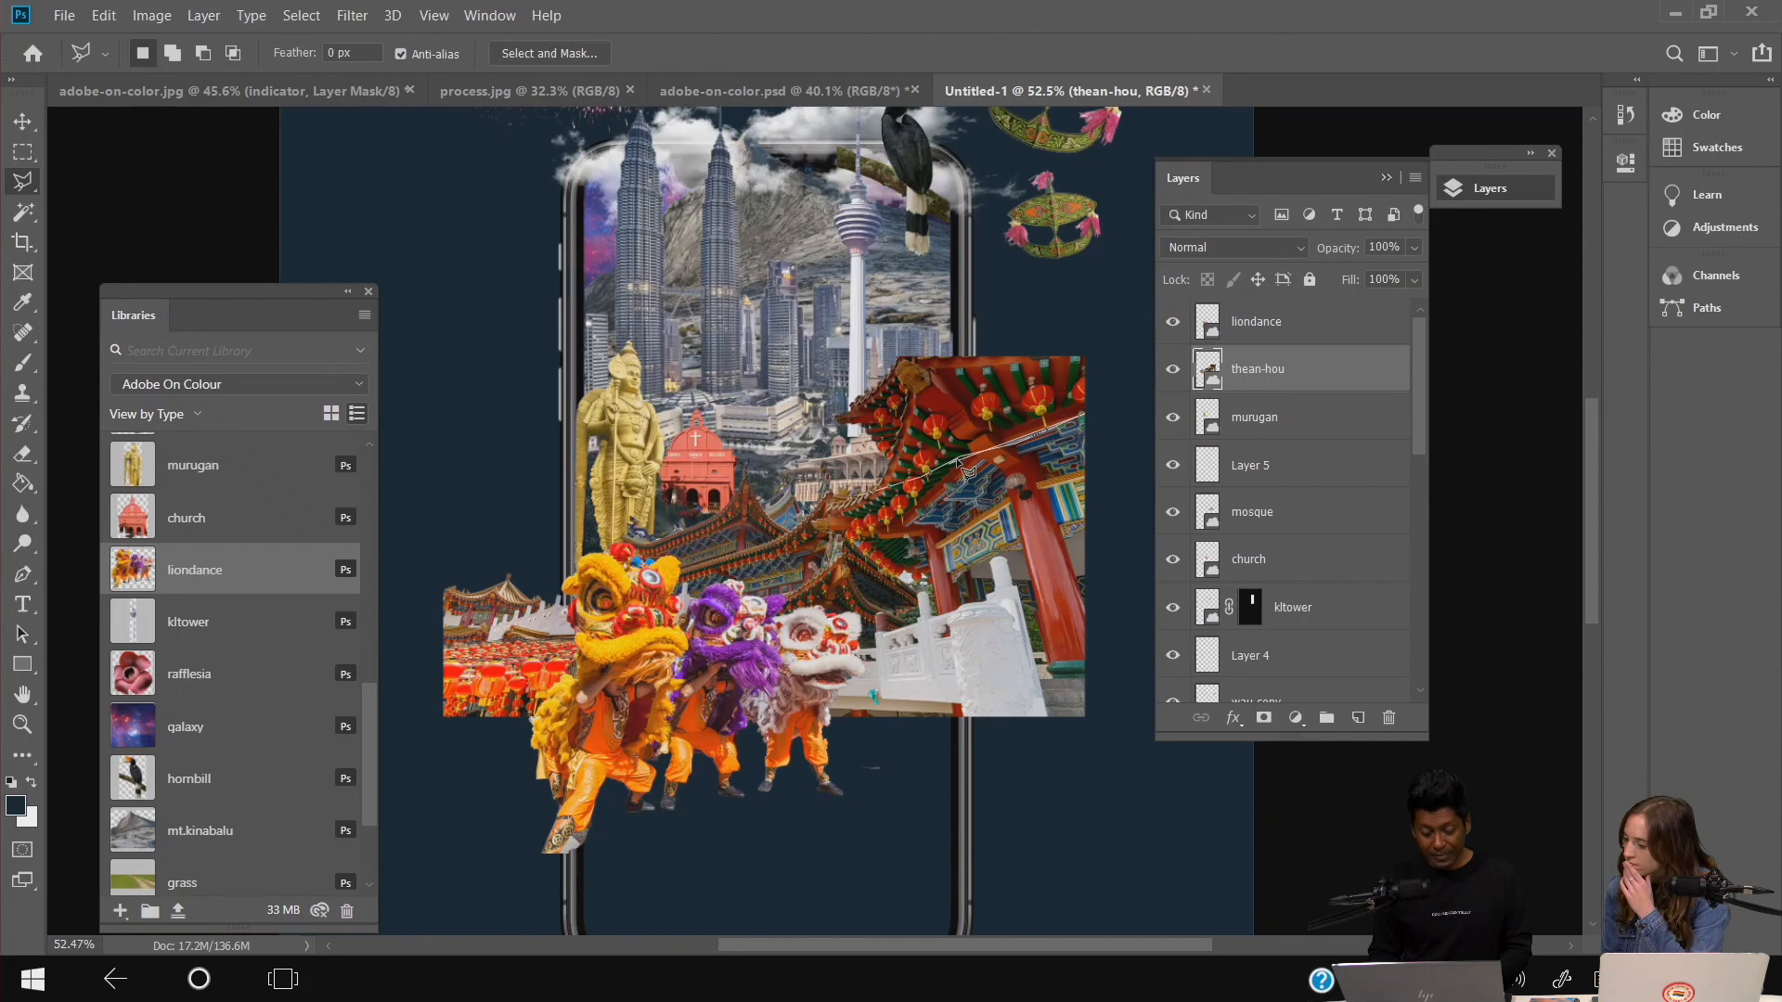
drag(958, 461, 960, 722)
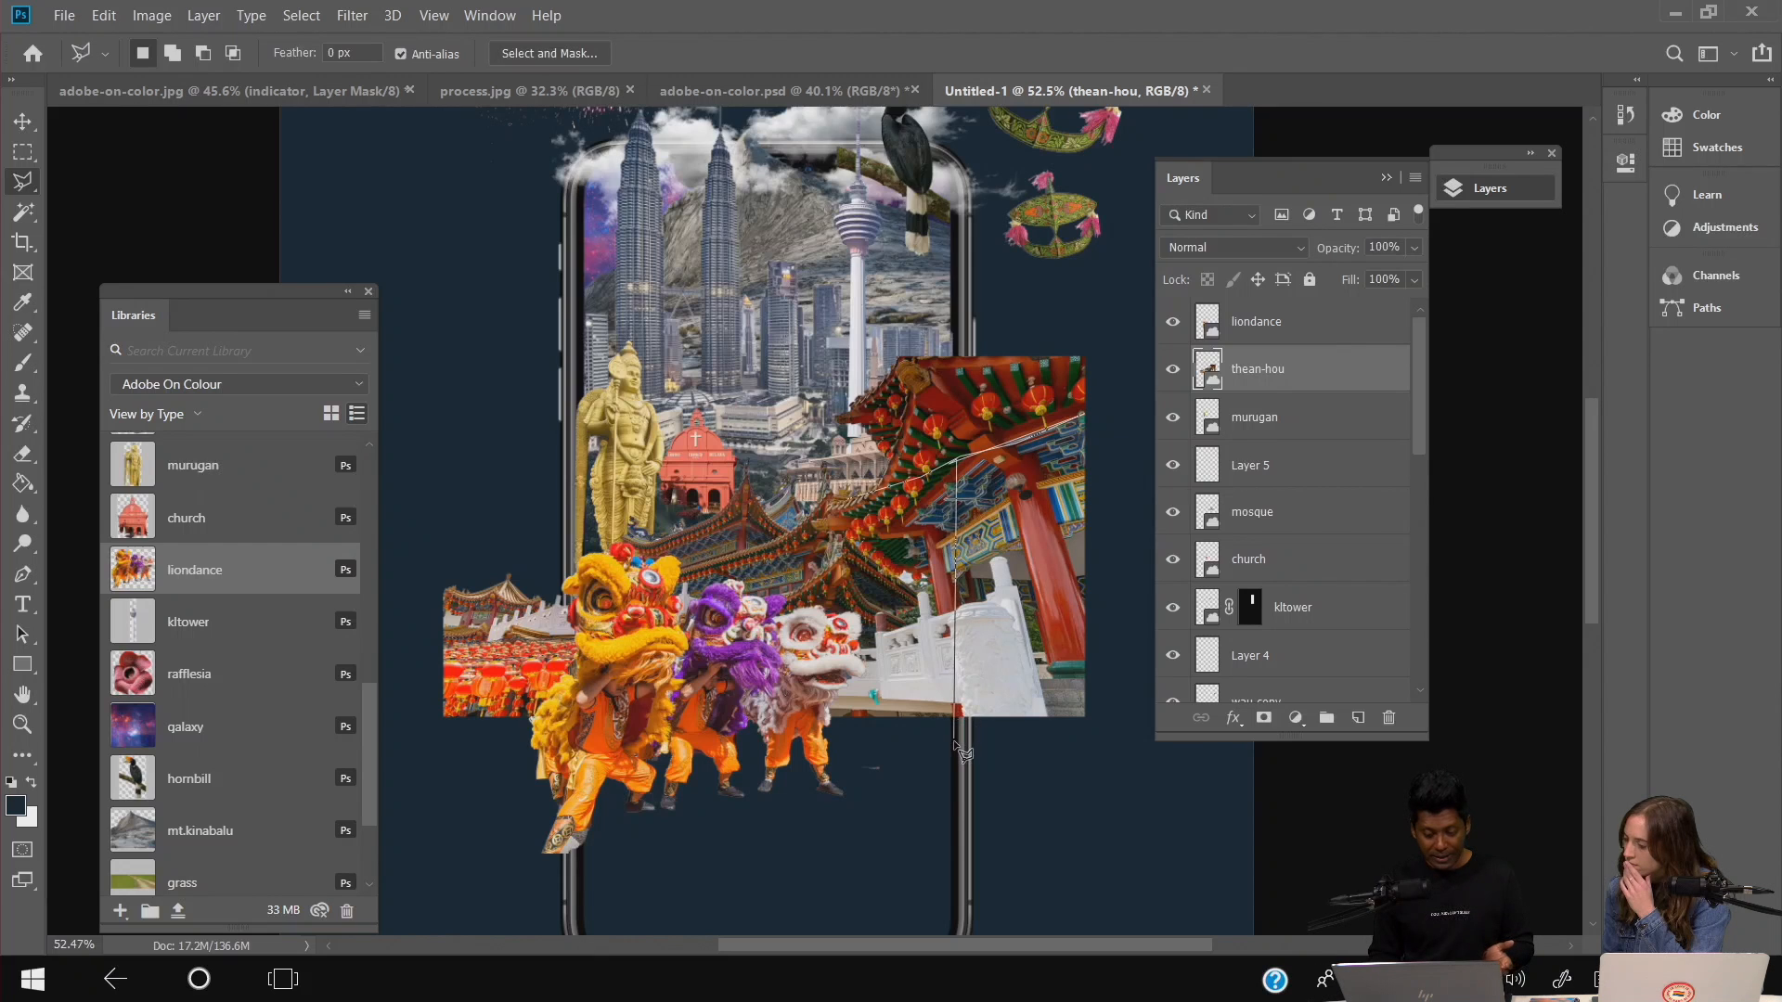
mouse_move(959, 750)
mouse_down()
mouse_move(622, 852)
mouse_move(584, 834)
mouse_up()
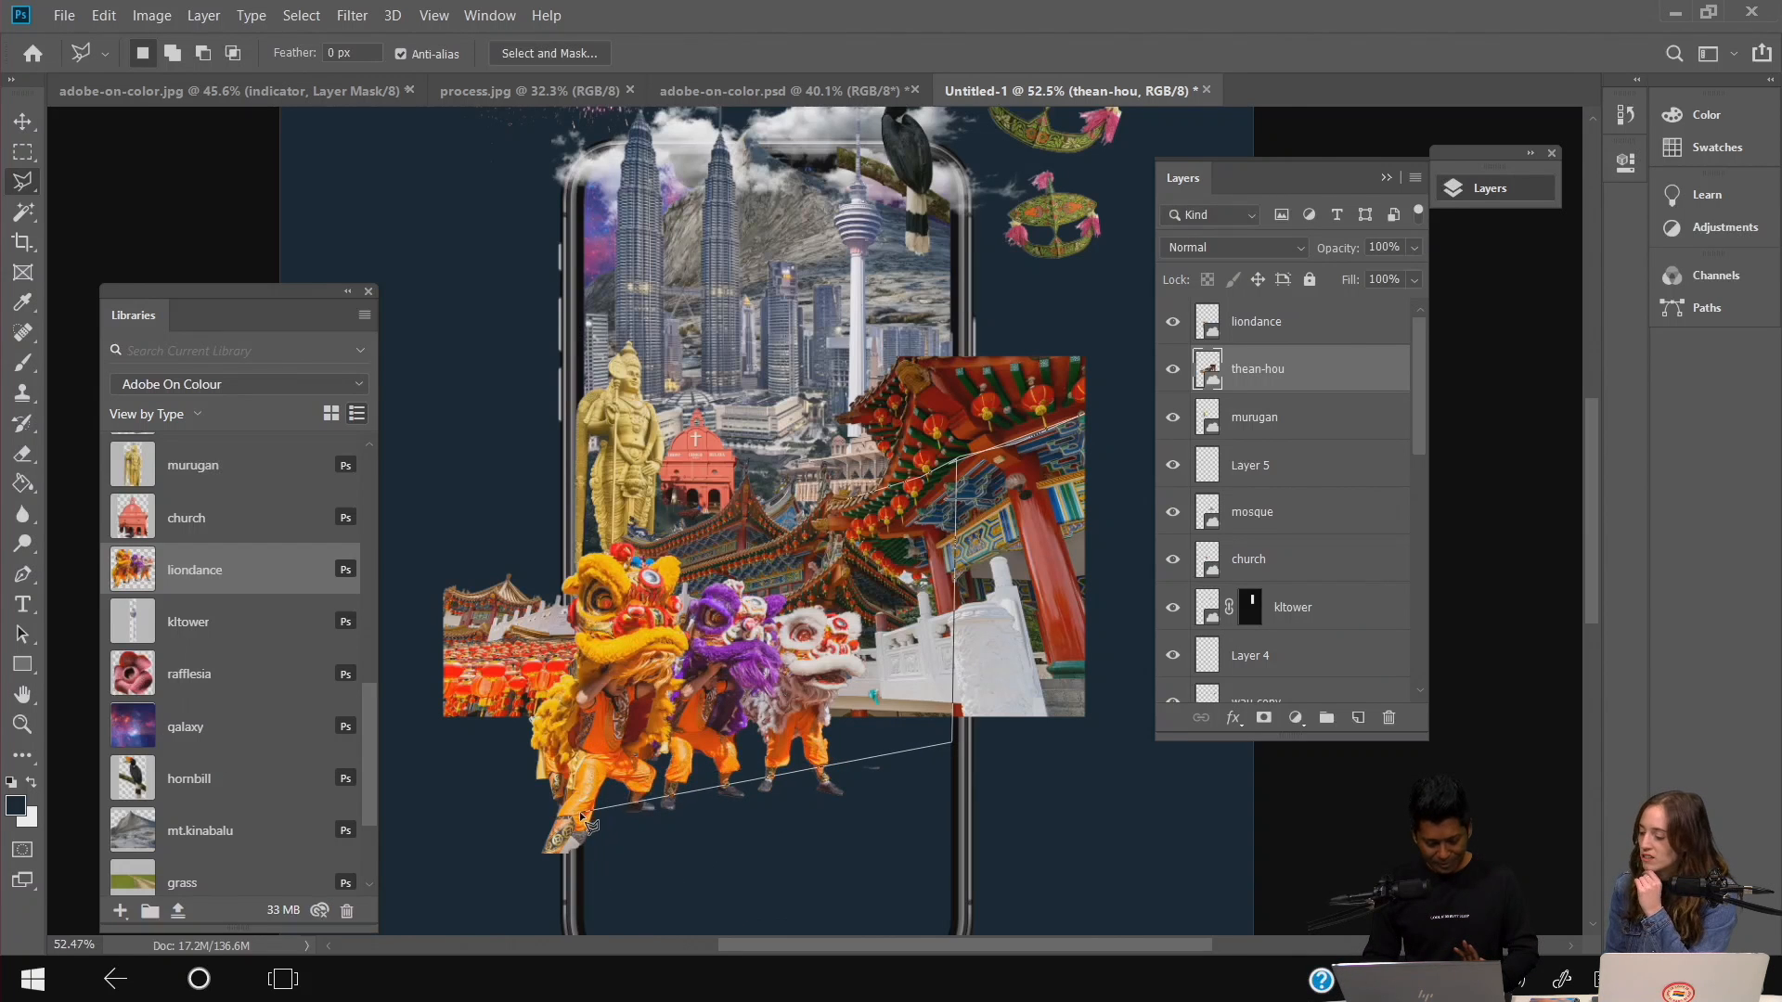
click(584, 846)
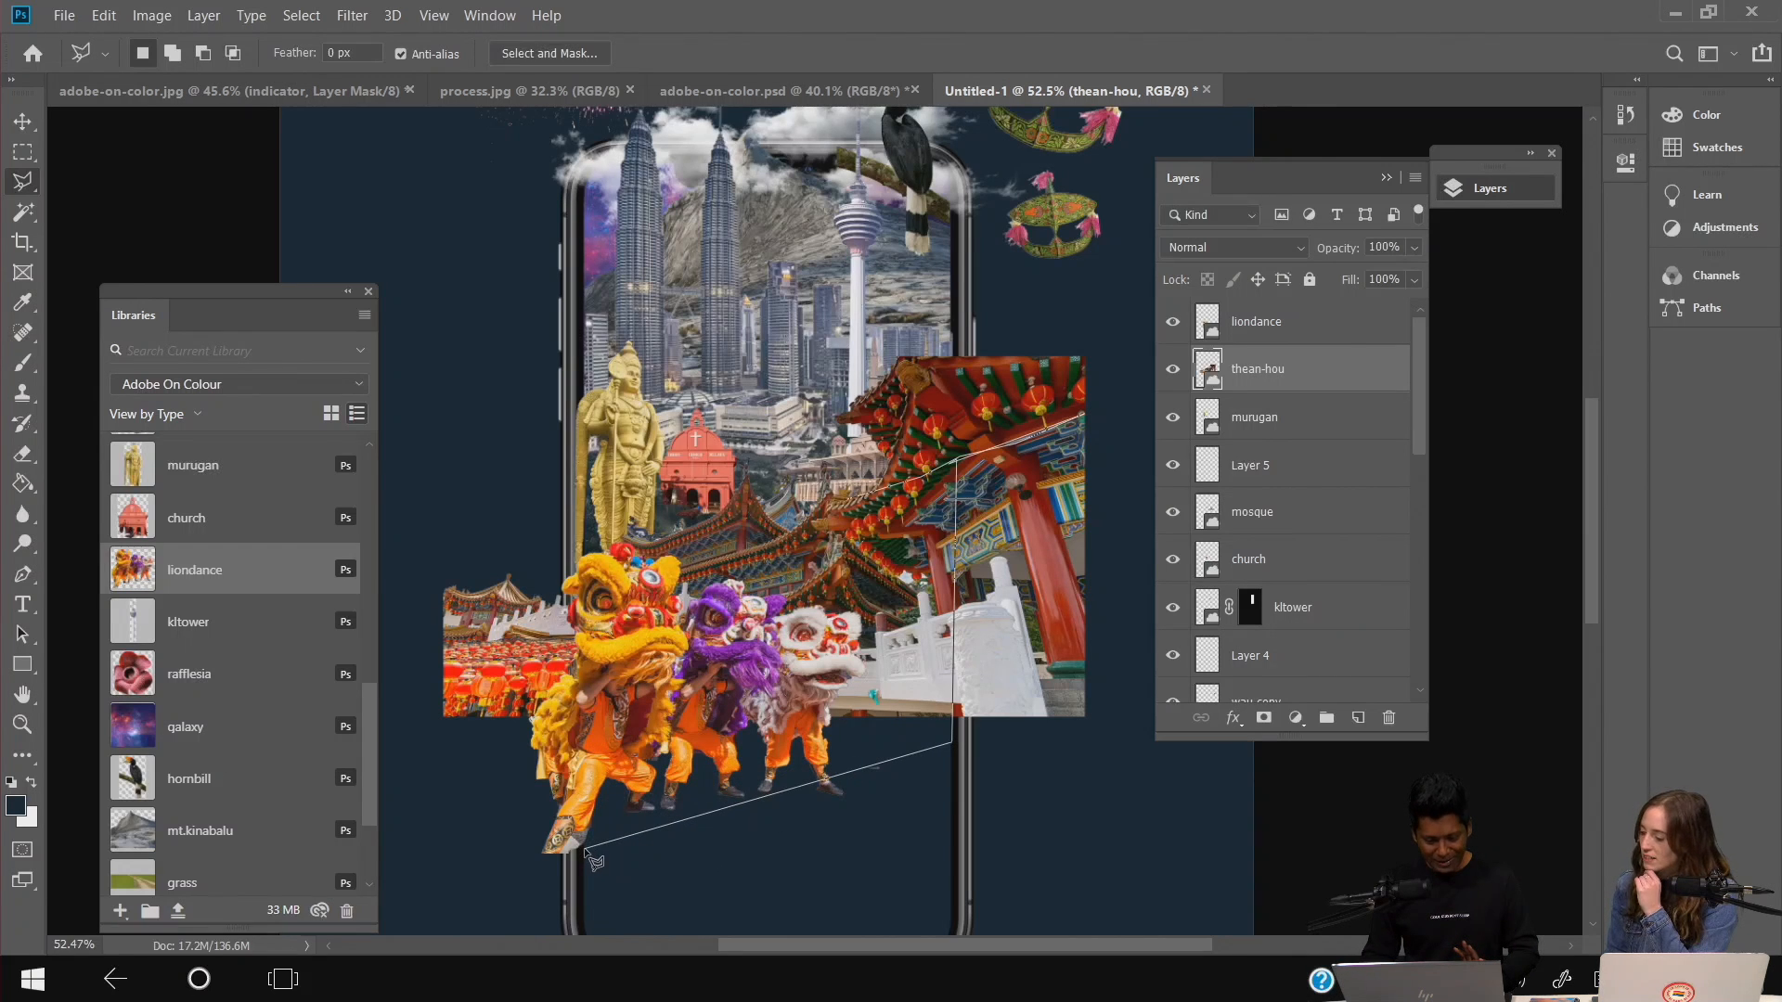
click(583, 491)
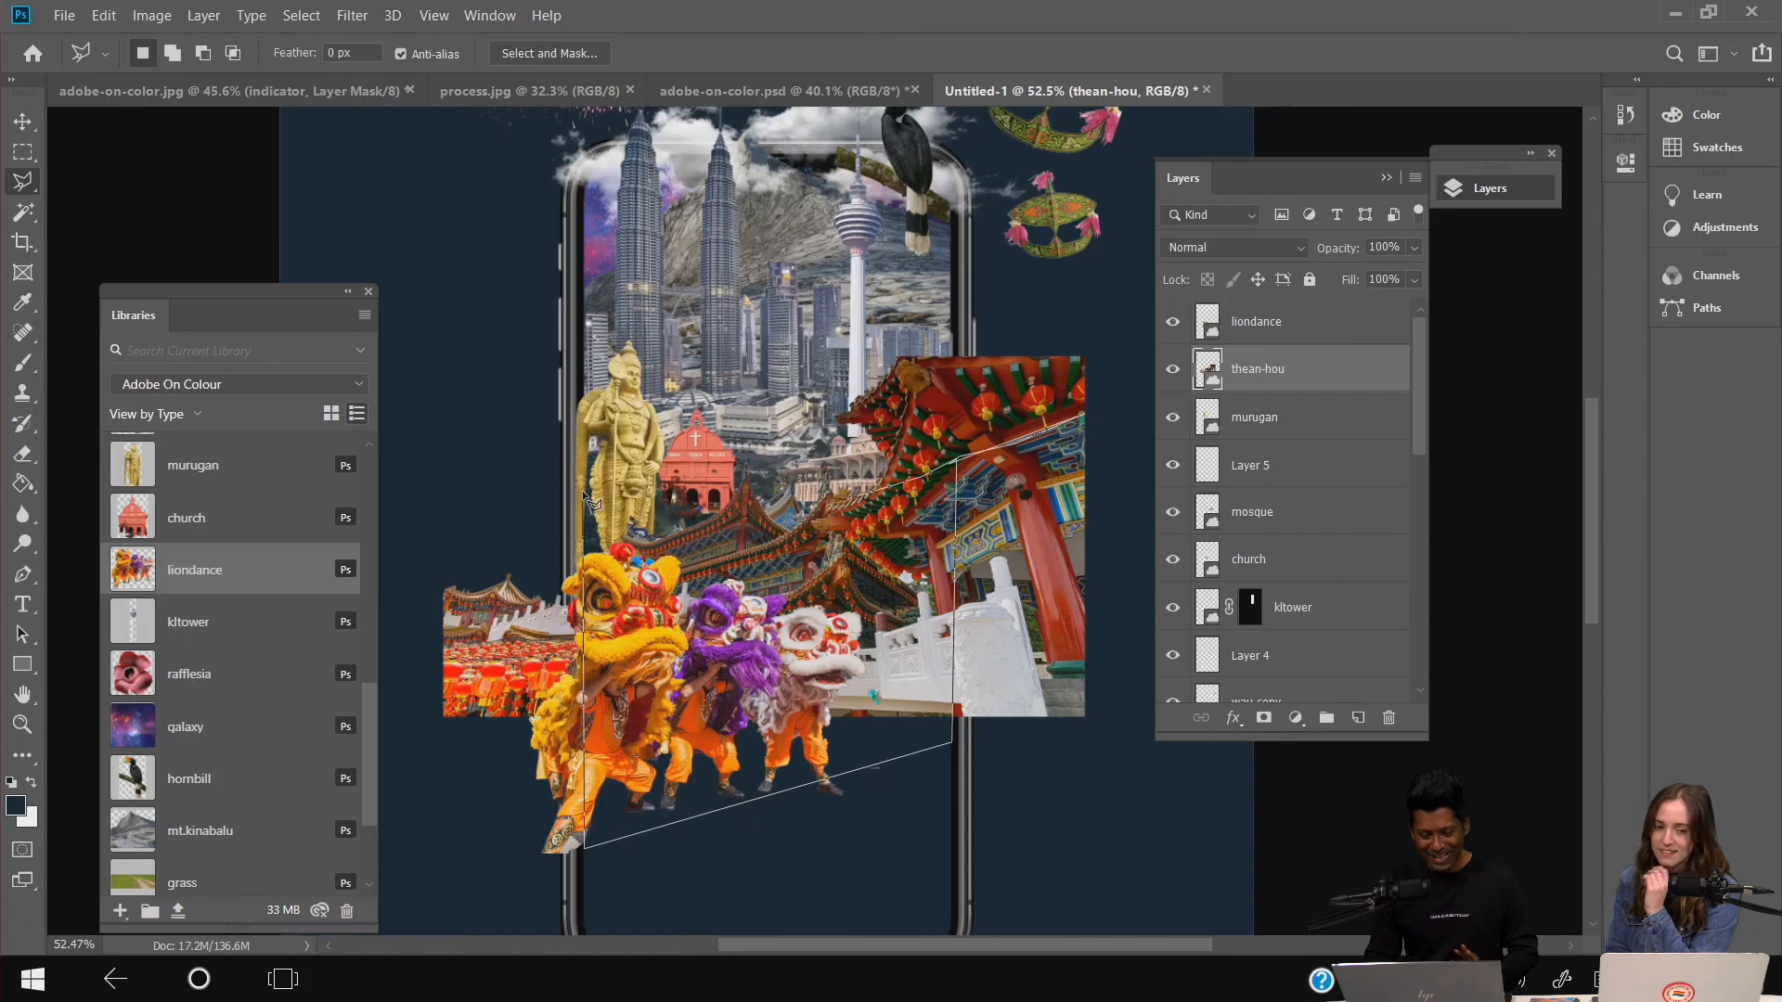
click(680, 400)
double_click(956, 459)
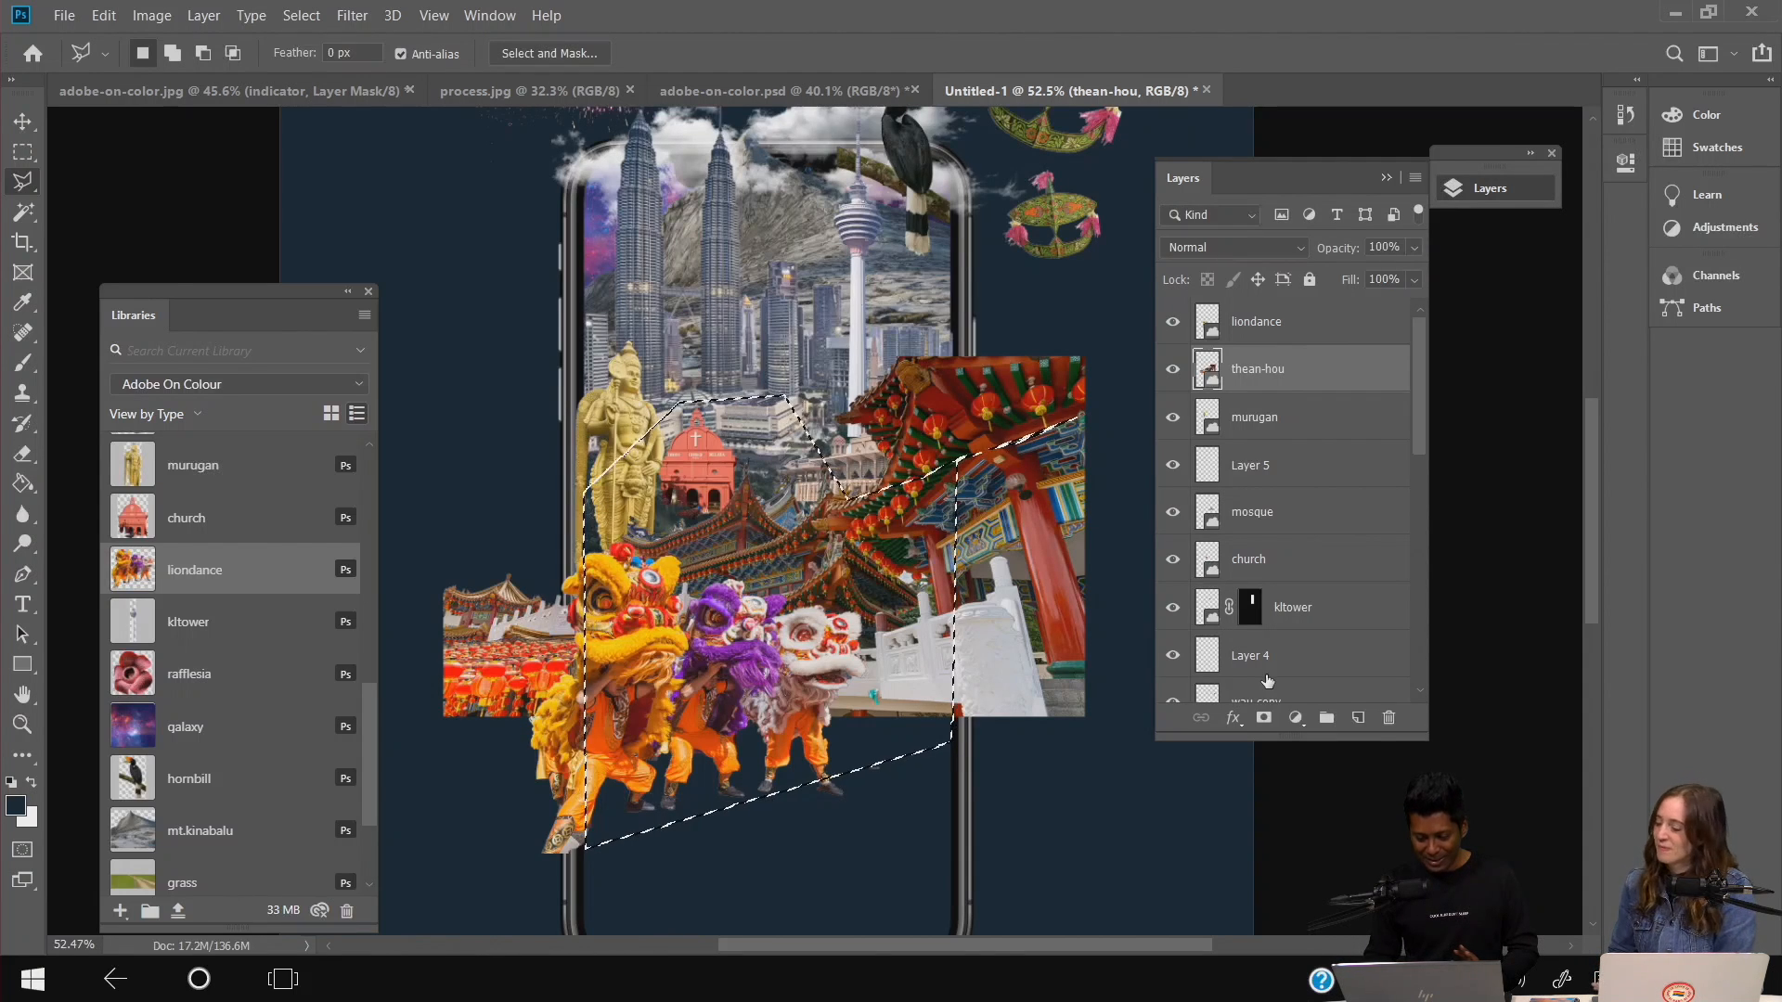
click(1263, 718)
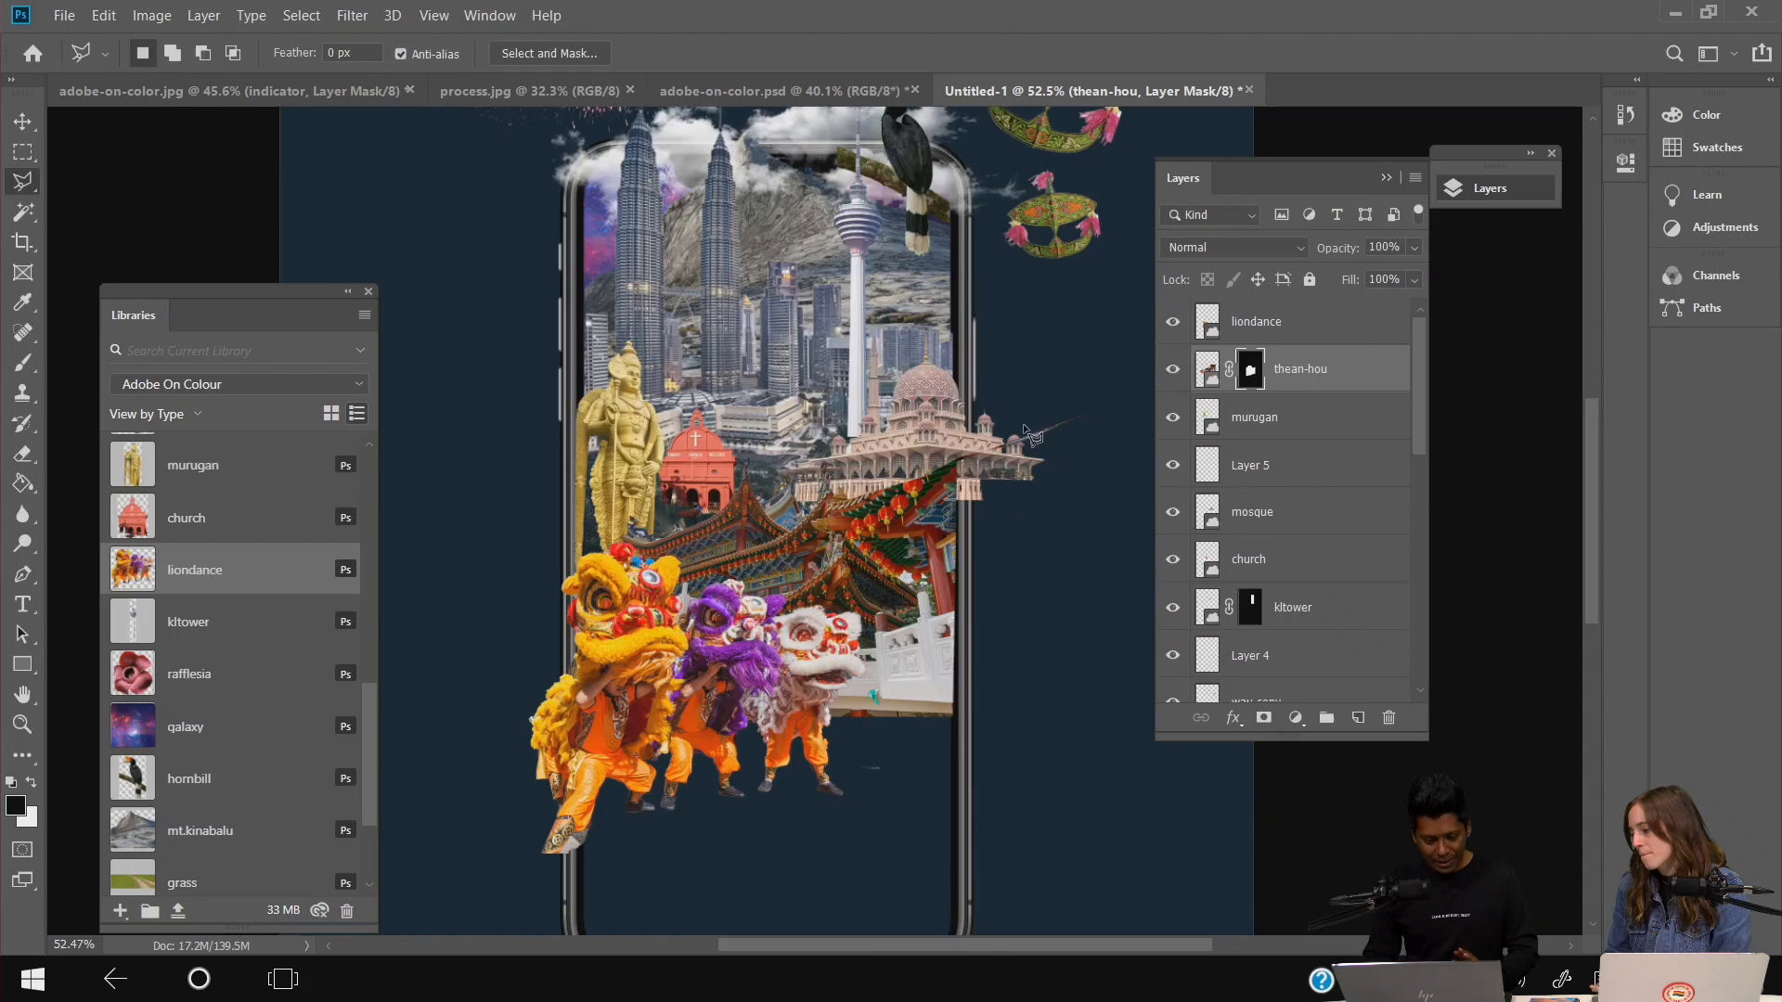
- Paint out the thin leftover roof line beside the mosque on the thean-hou mask with a 30 px black brush
click(23, 361)
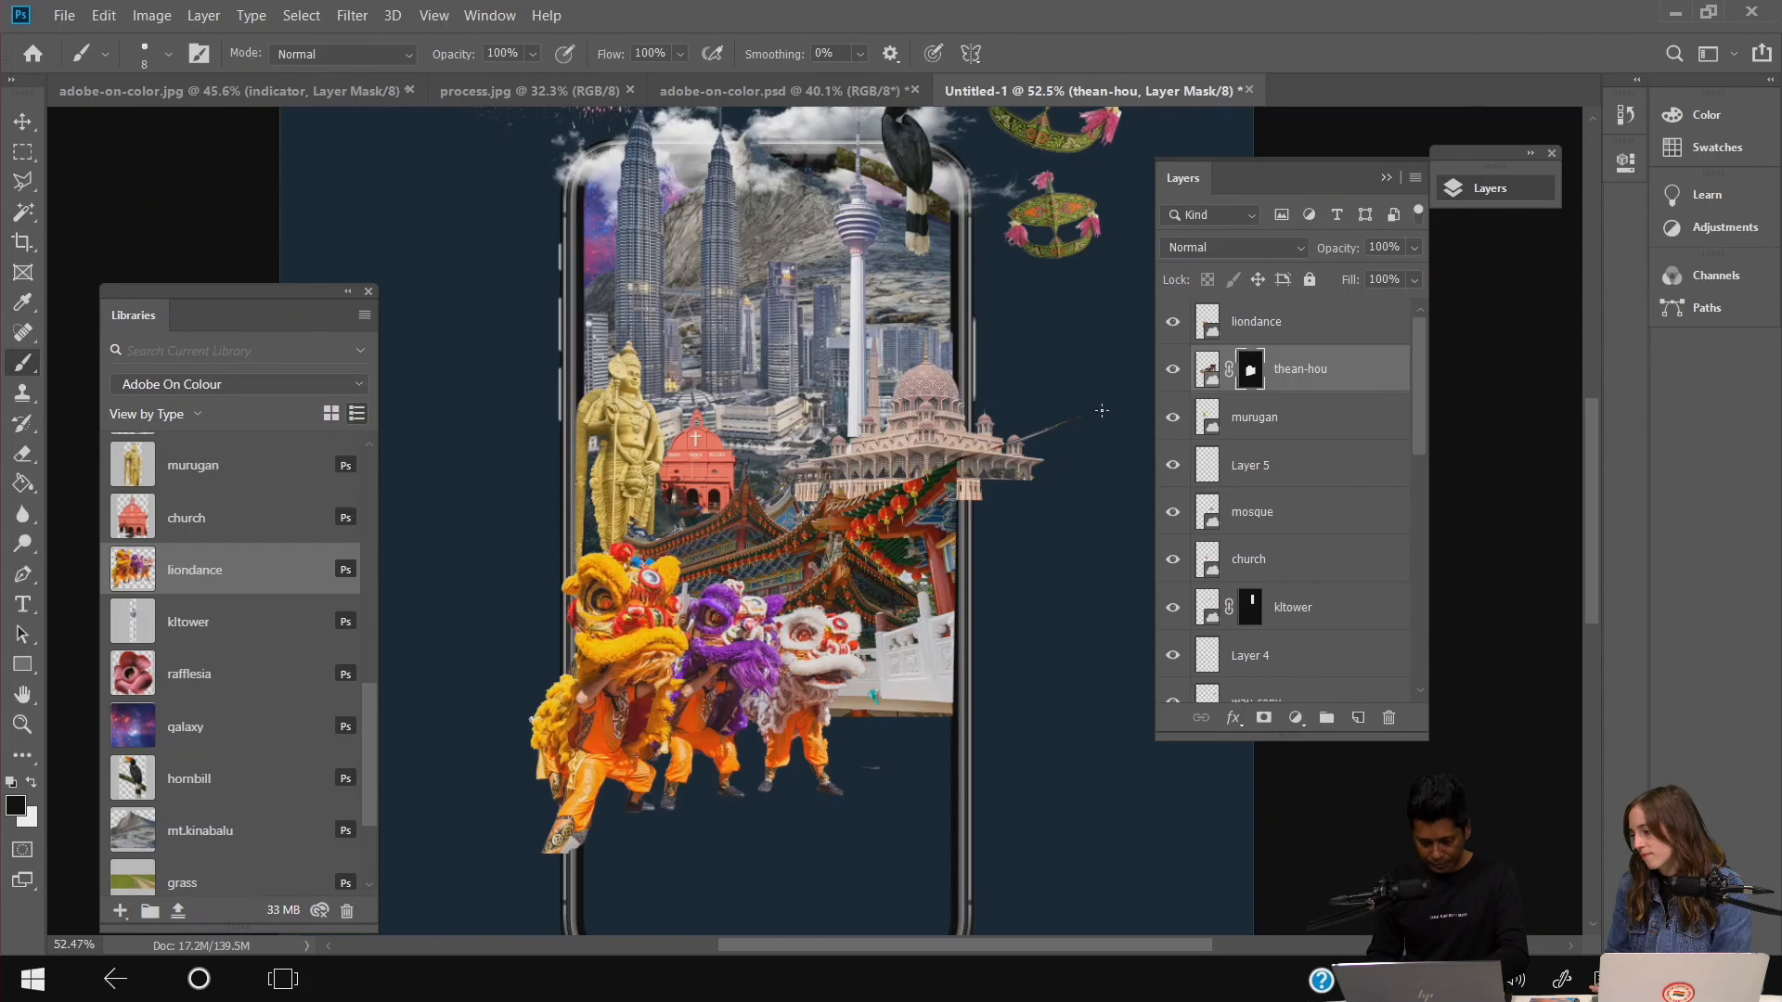
key(bracketright)
key(bracketright)
key(bracketright)
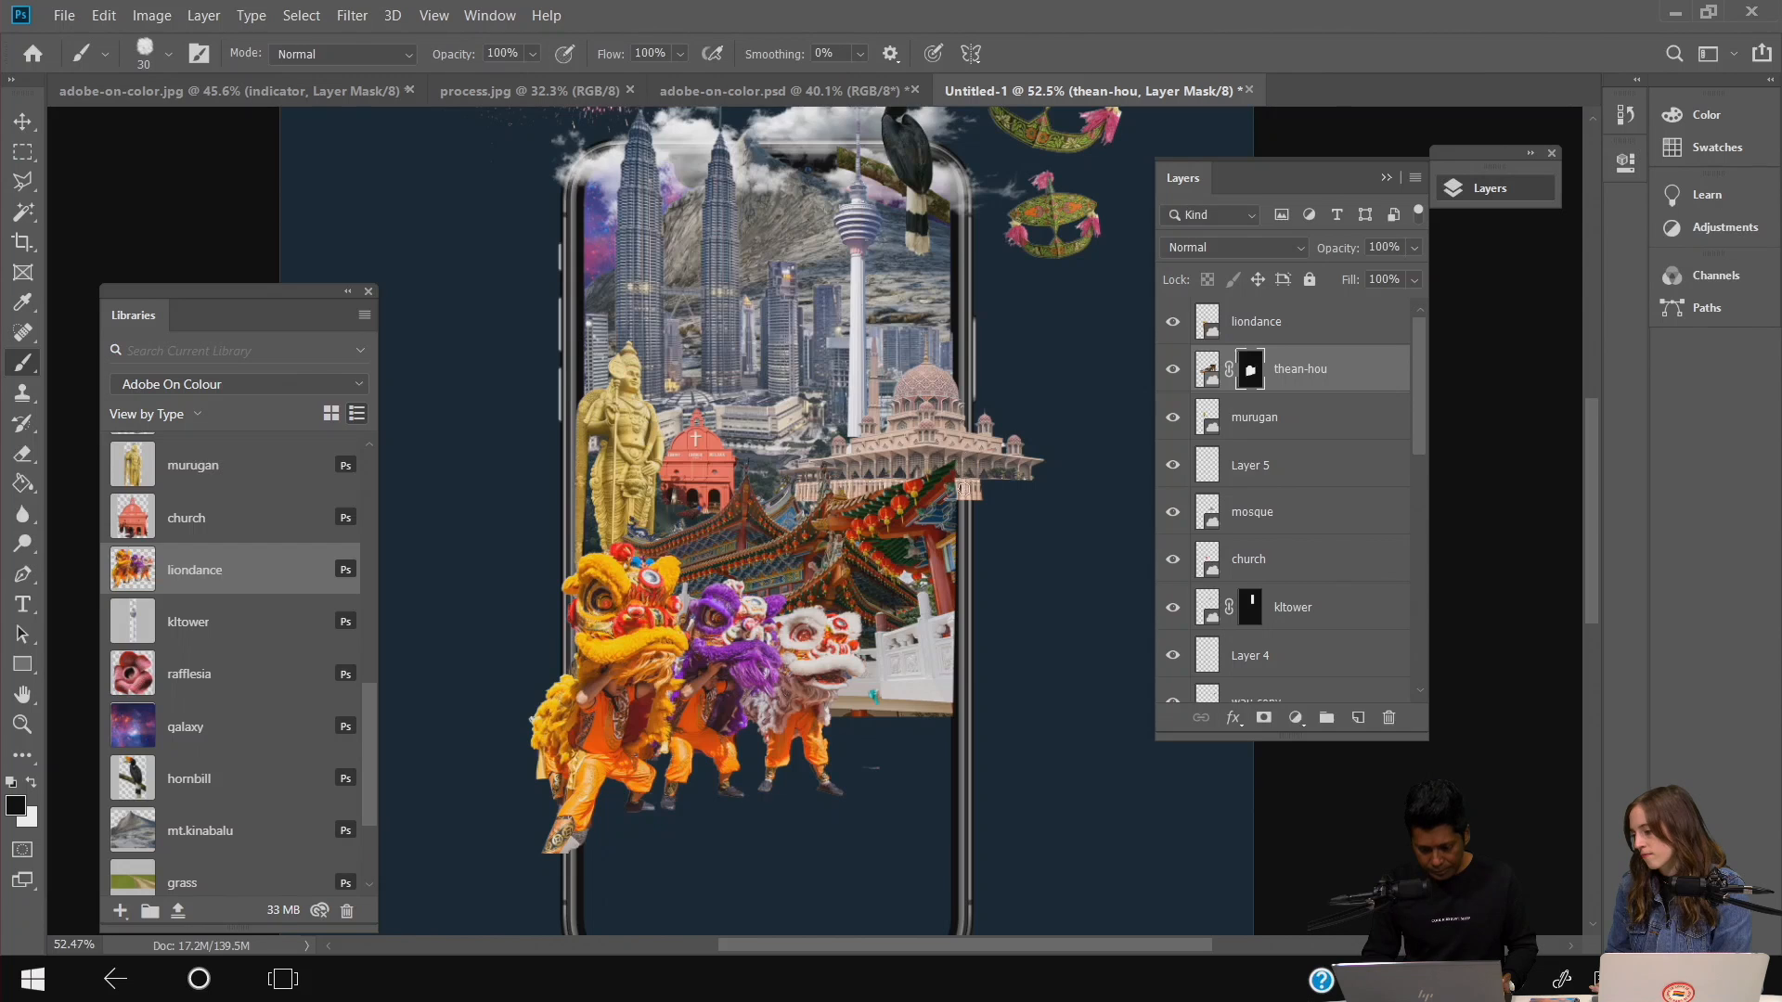
- Select a rectangle around the mosque's base and paint the thean-hou mask black with a 70 px brush to hide the overlapping roof
key(m)
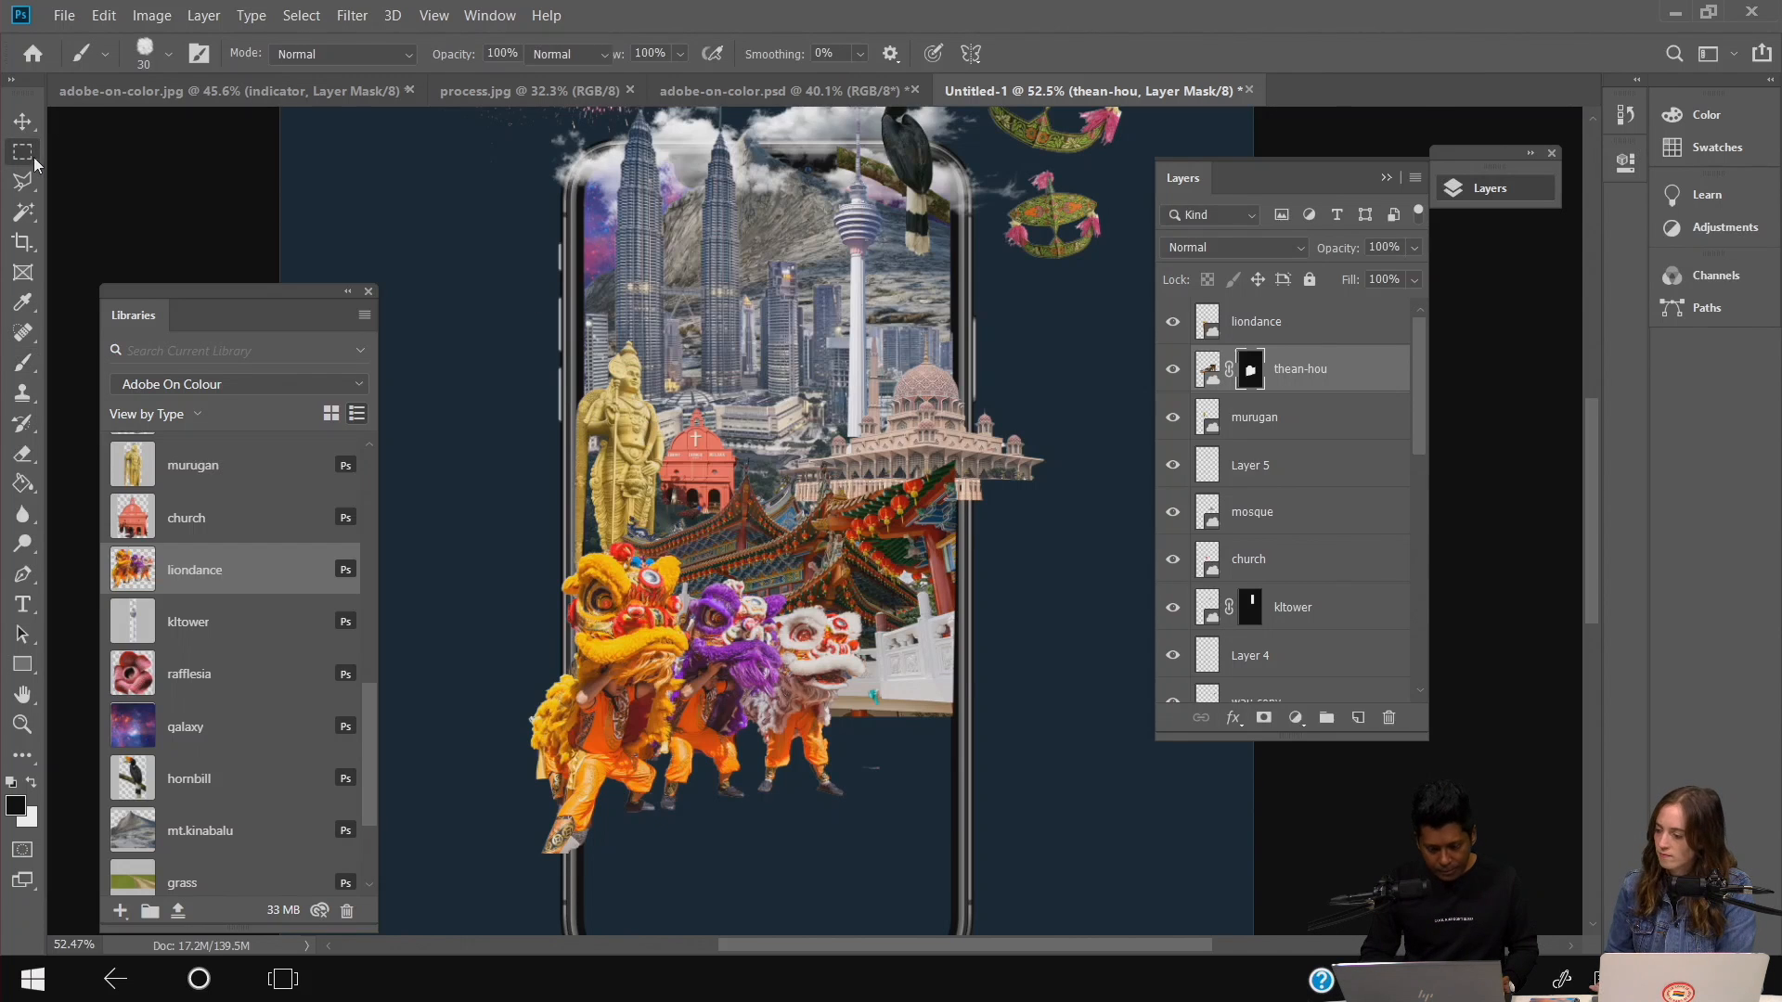
drag(982, 449, 806, 507)
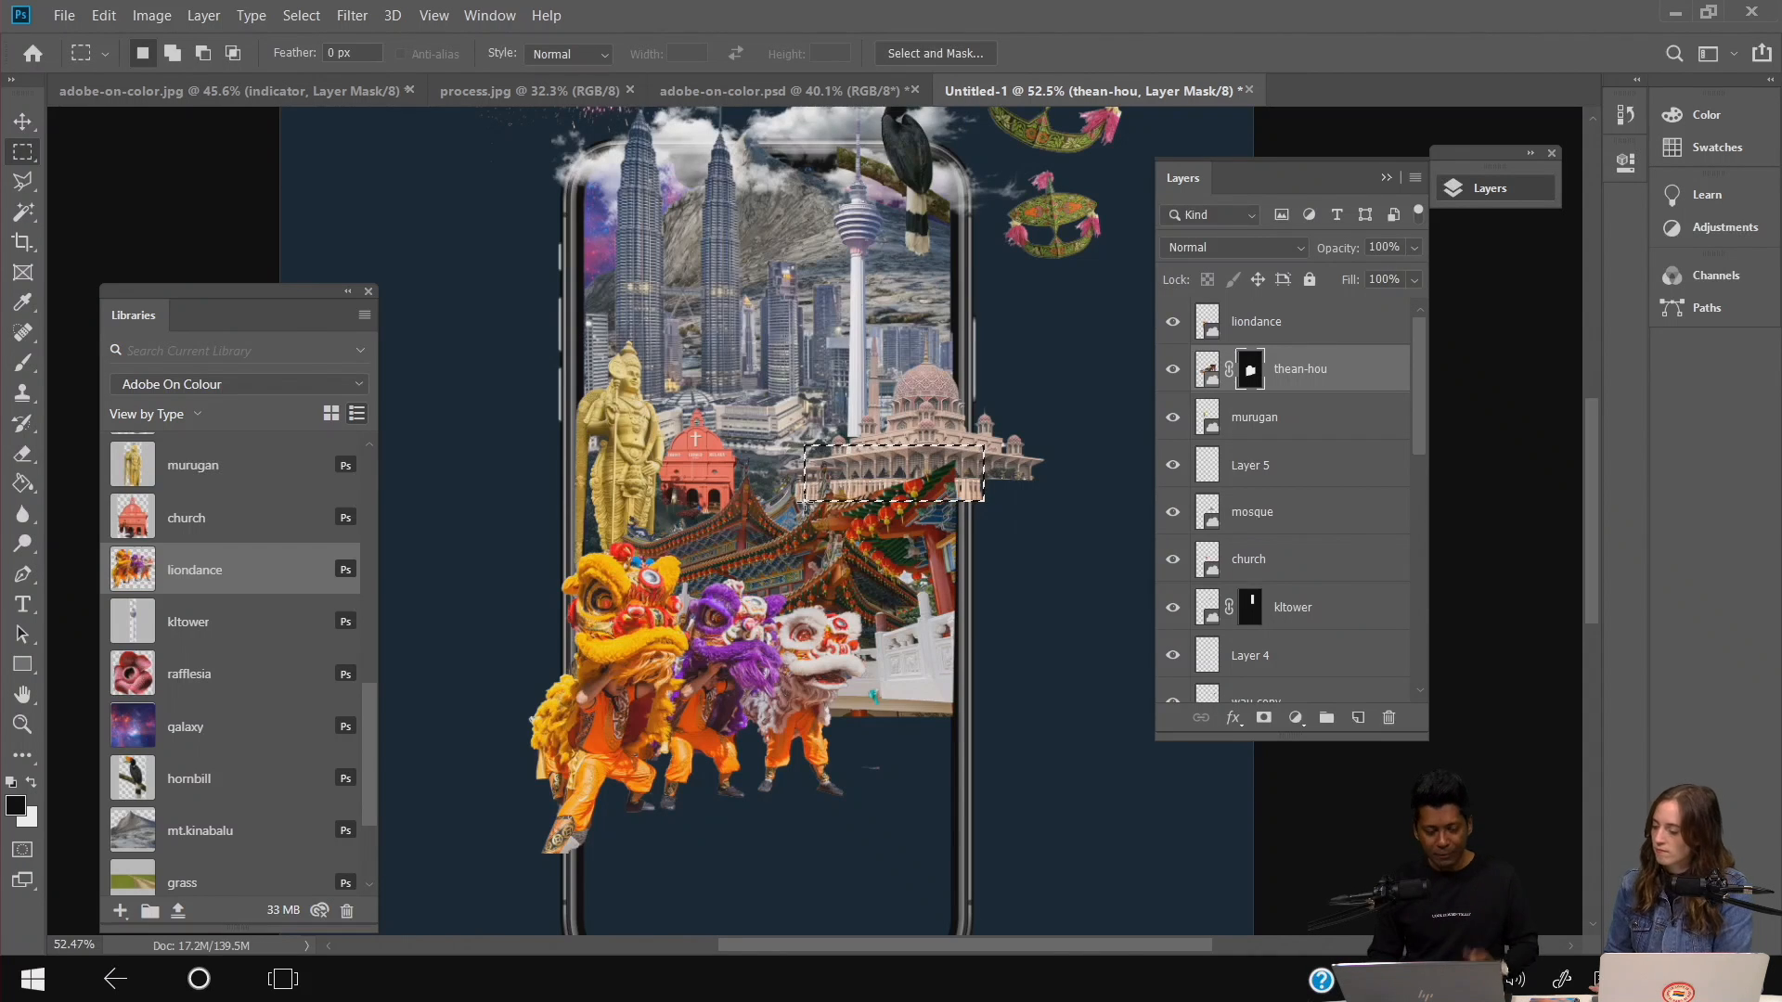
click(23, 362)
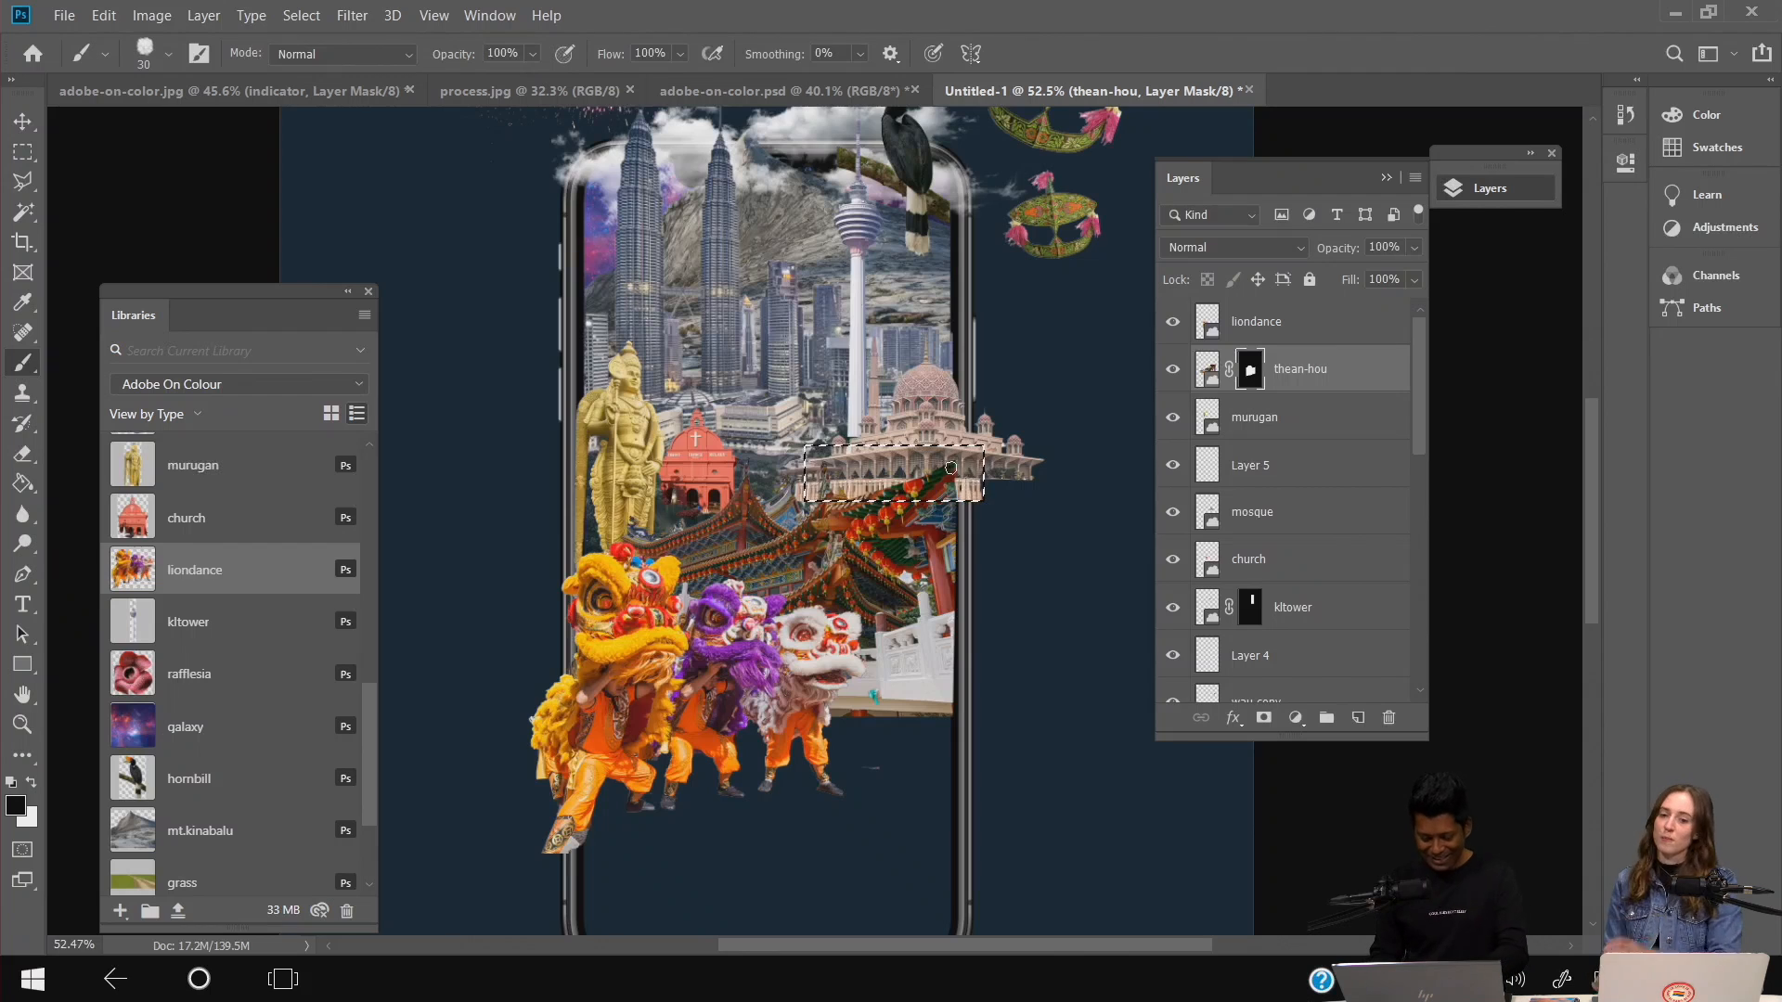
key(bracketright)
key(bracketright)
key(bracketright)
key(bracketright)
drag(945, 490, 760, 496)
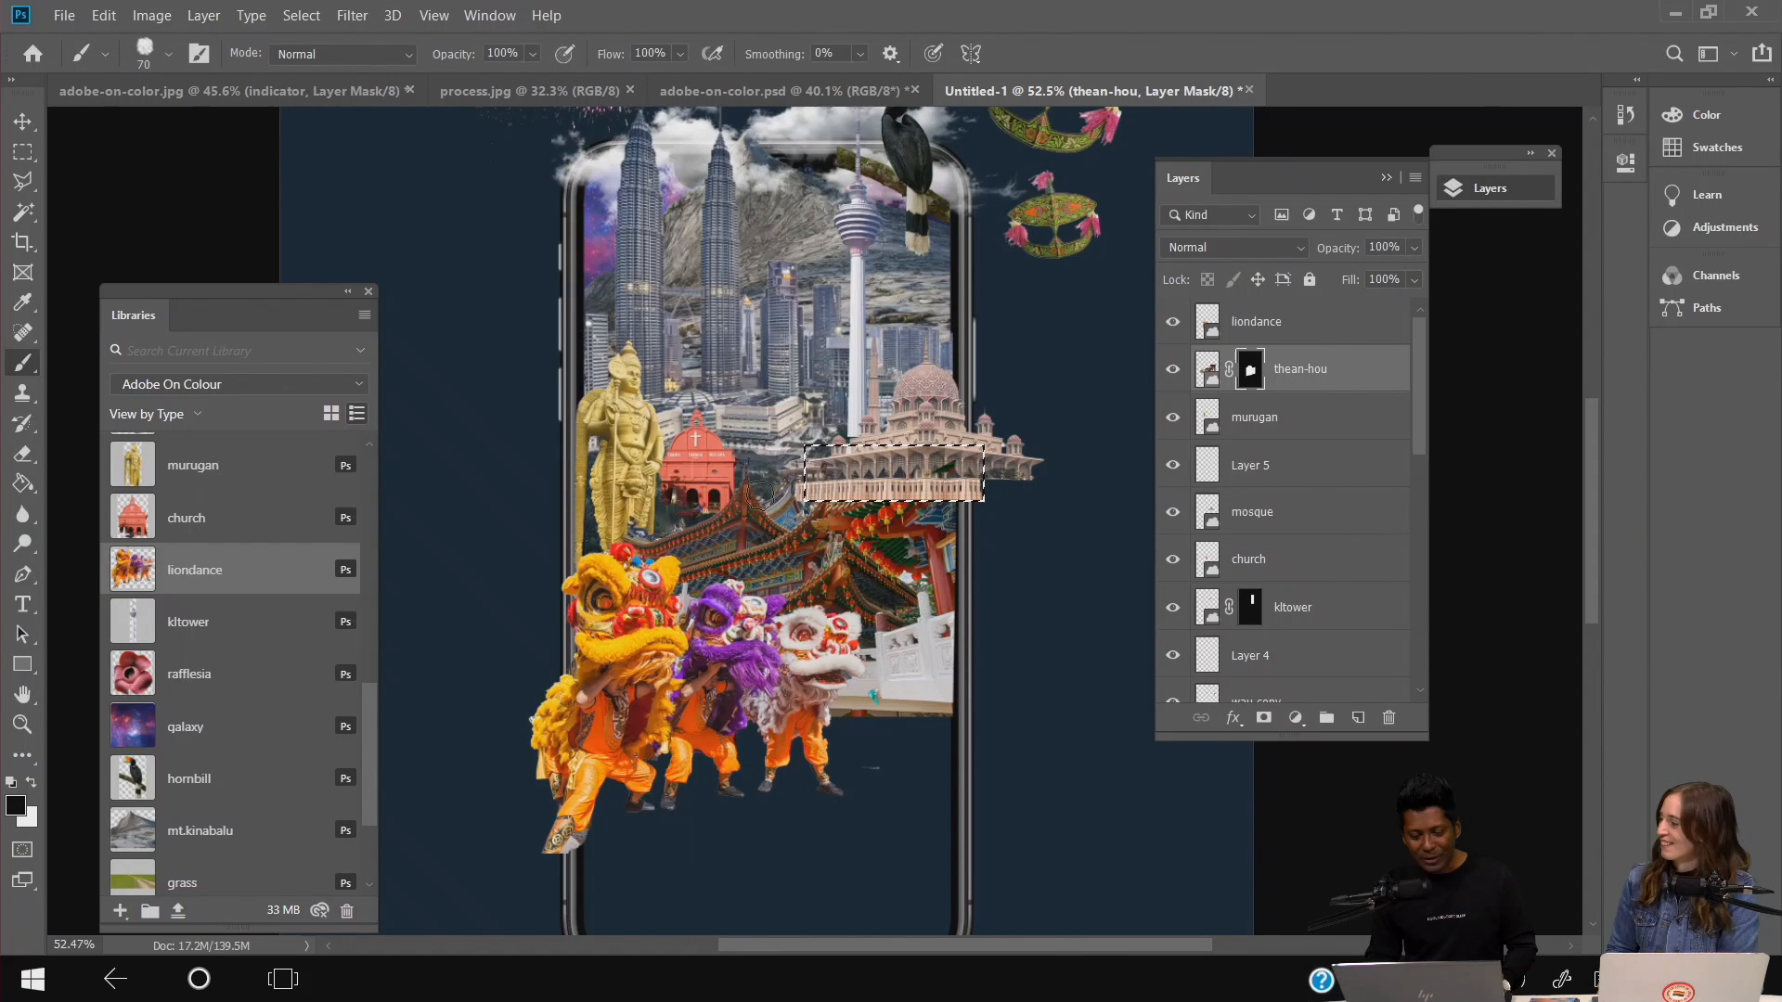
- Deselect the rectangle around the mosque's base and make the liondance layer active
click(24, 152)
click(112, 208)
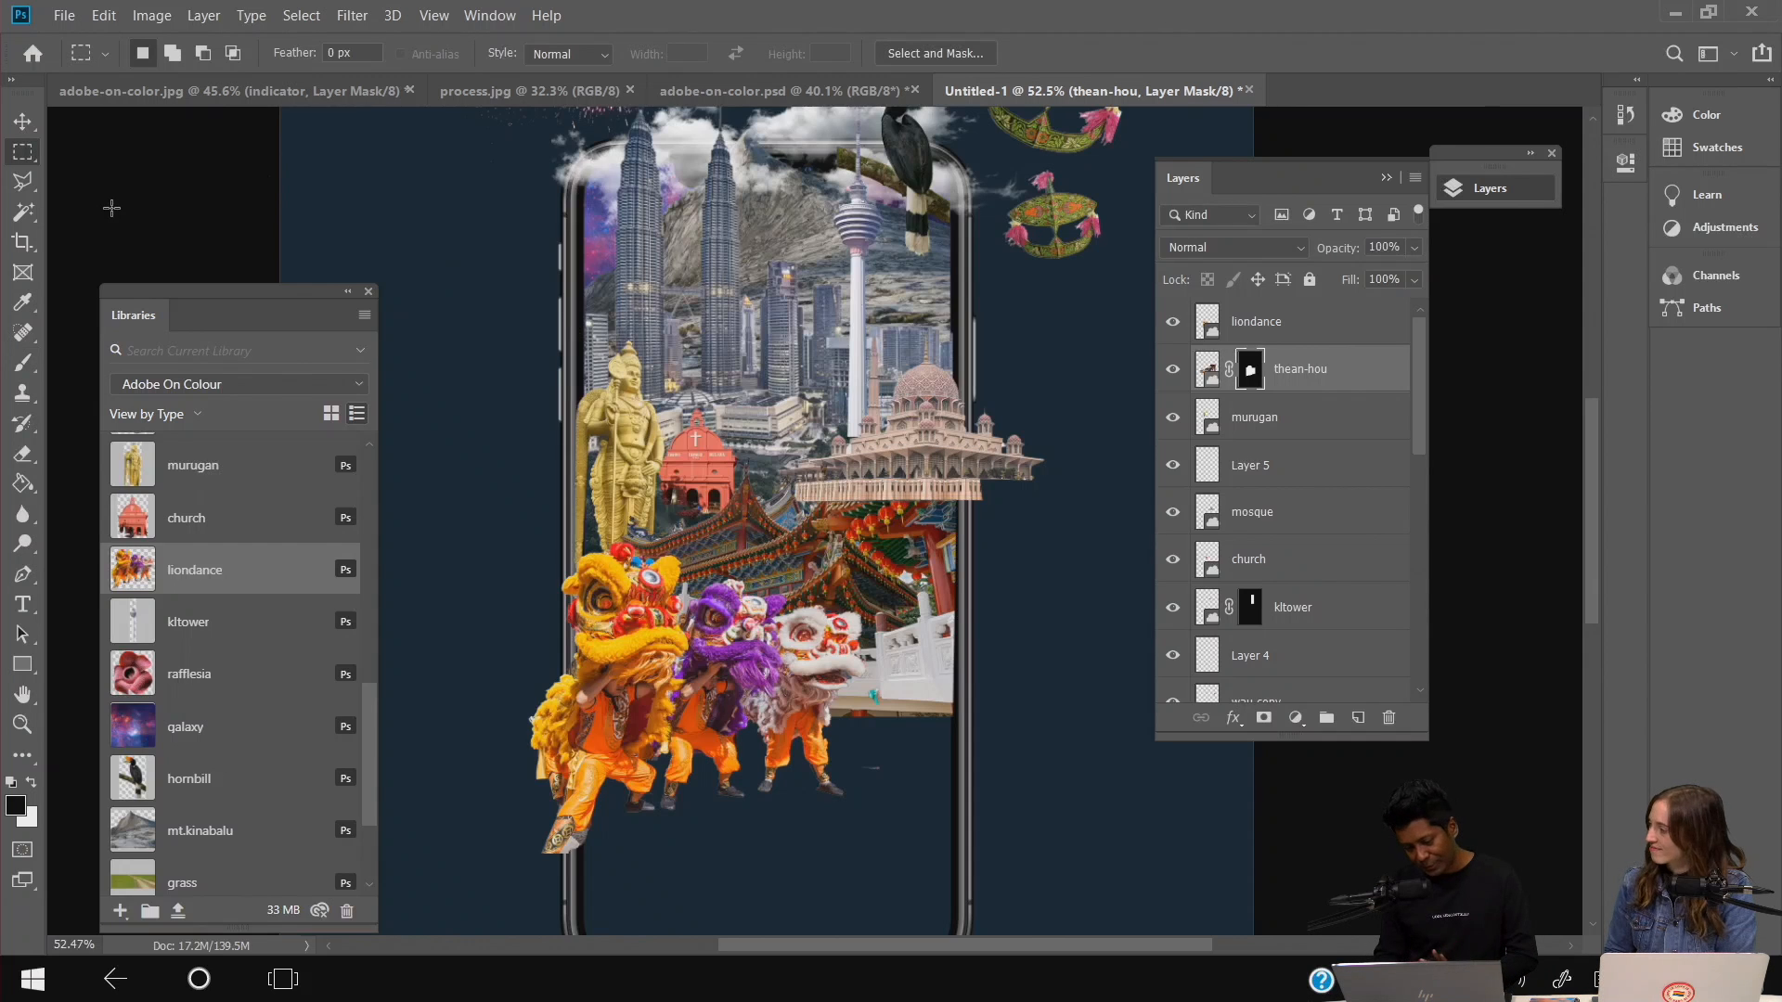
click(23, 120)
click(712, 696)
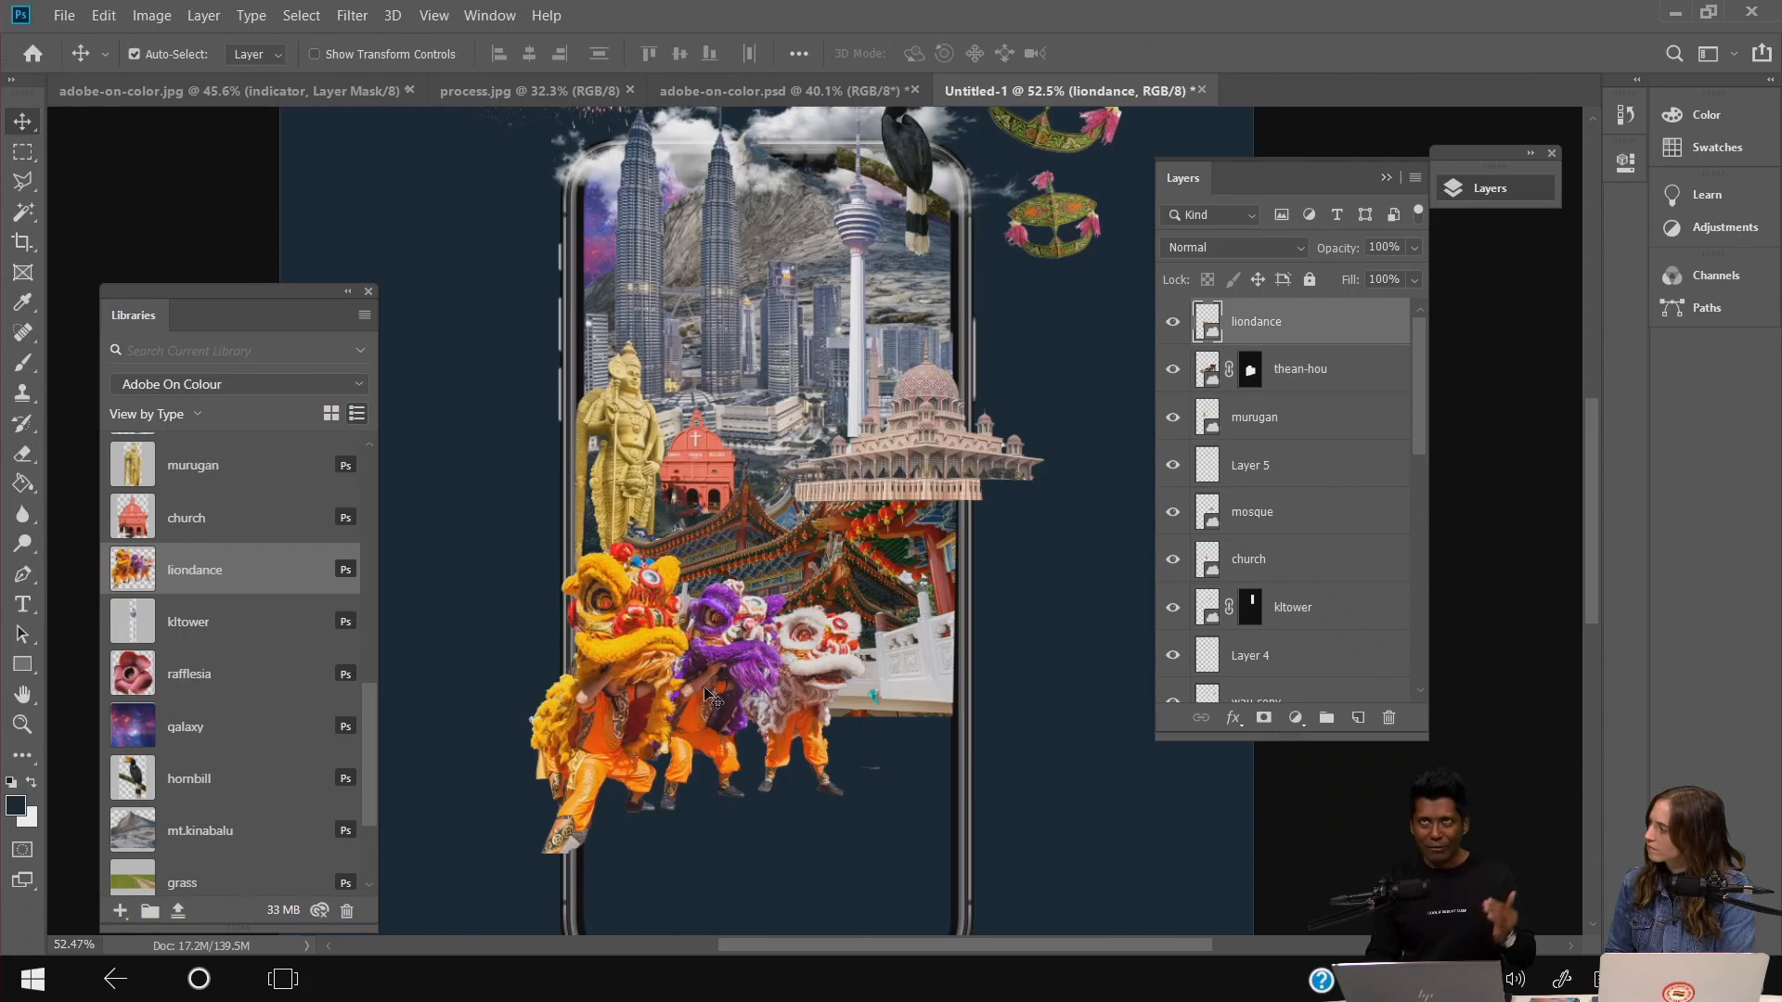
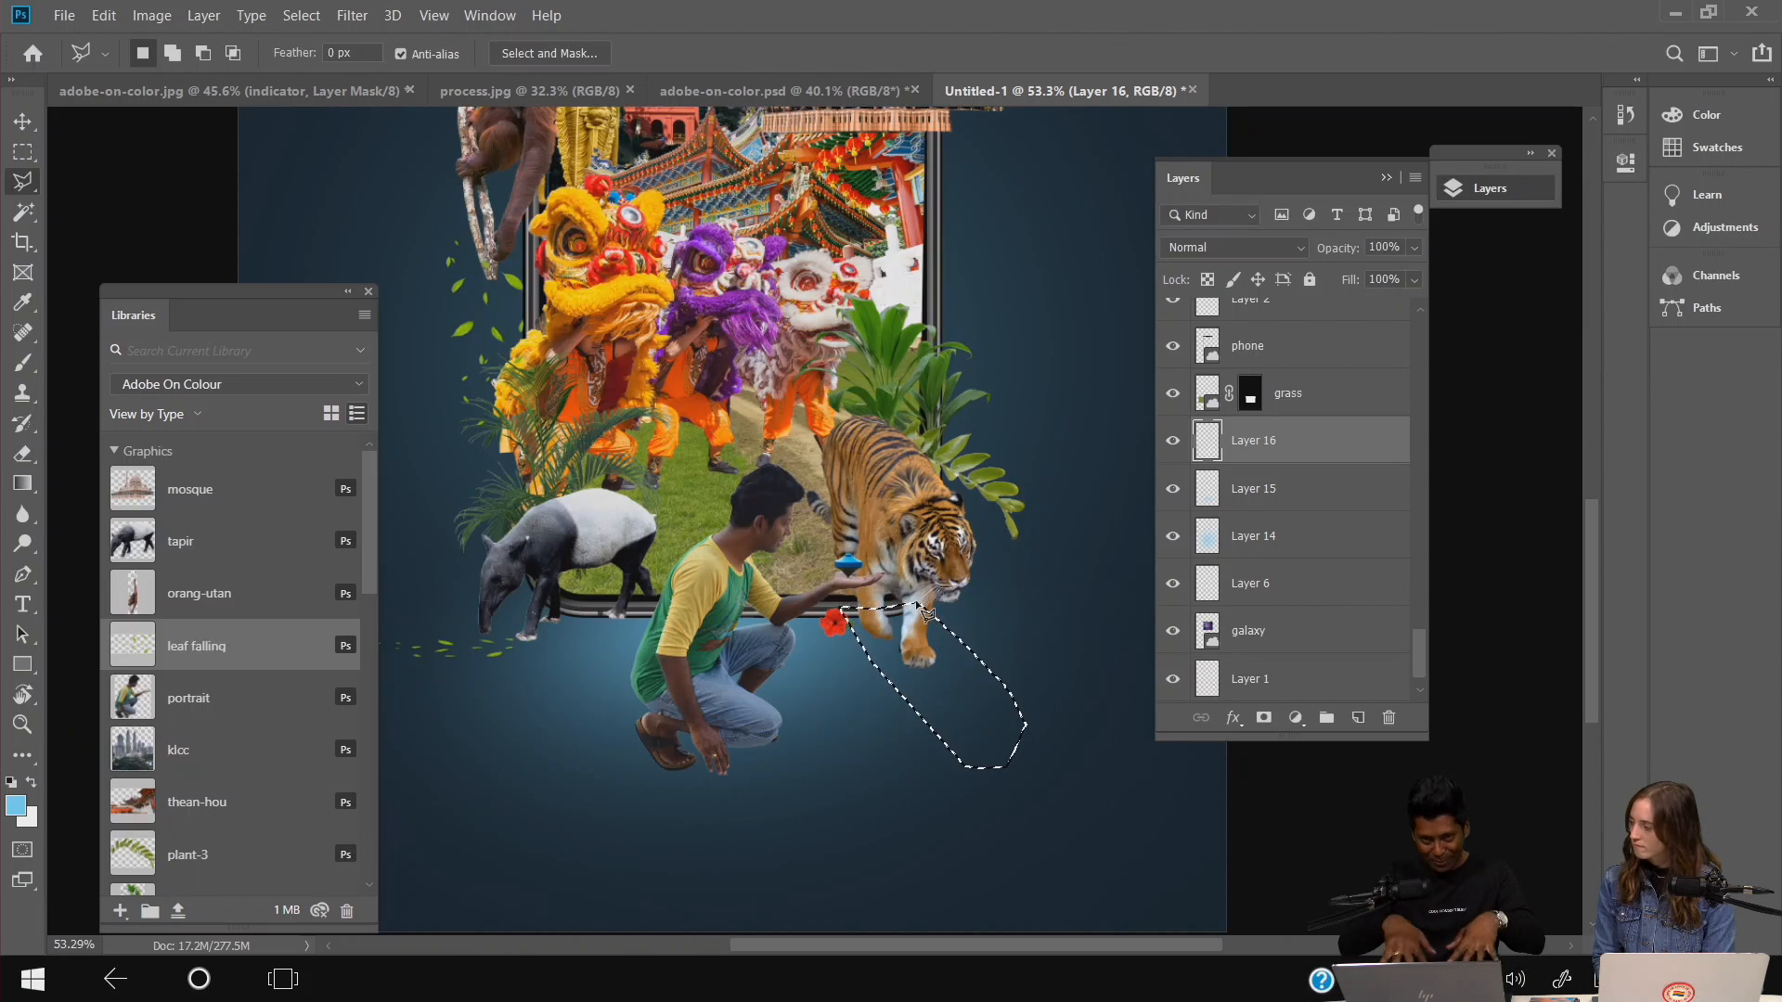
- Choose the Gradient tool and set the foreground colour to black (000000)
click(22, 484)
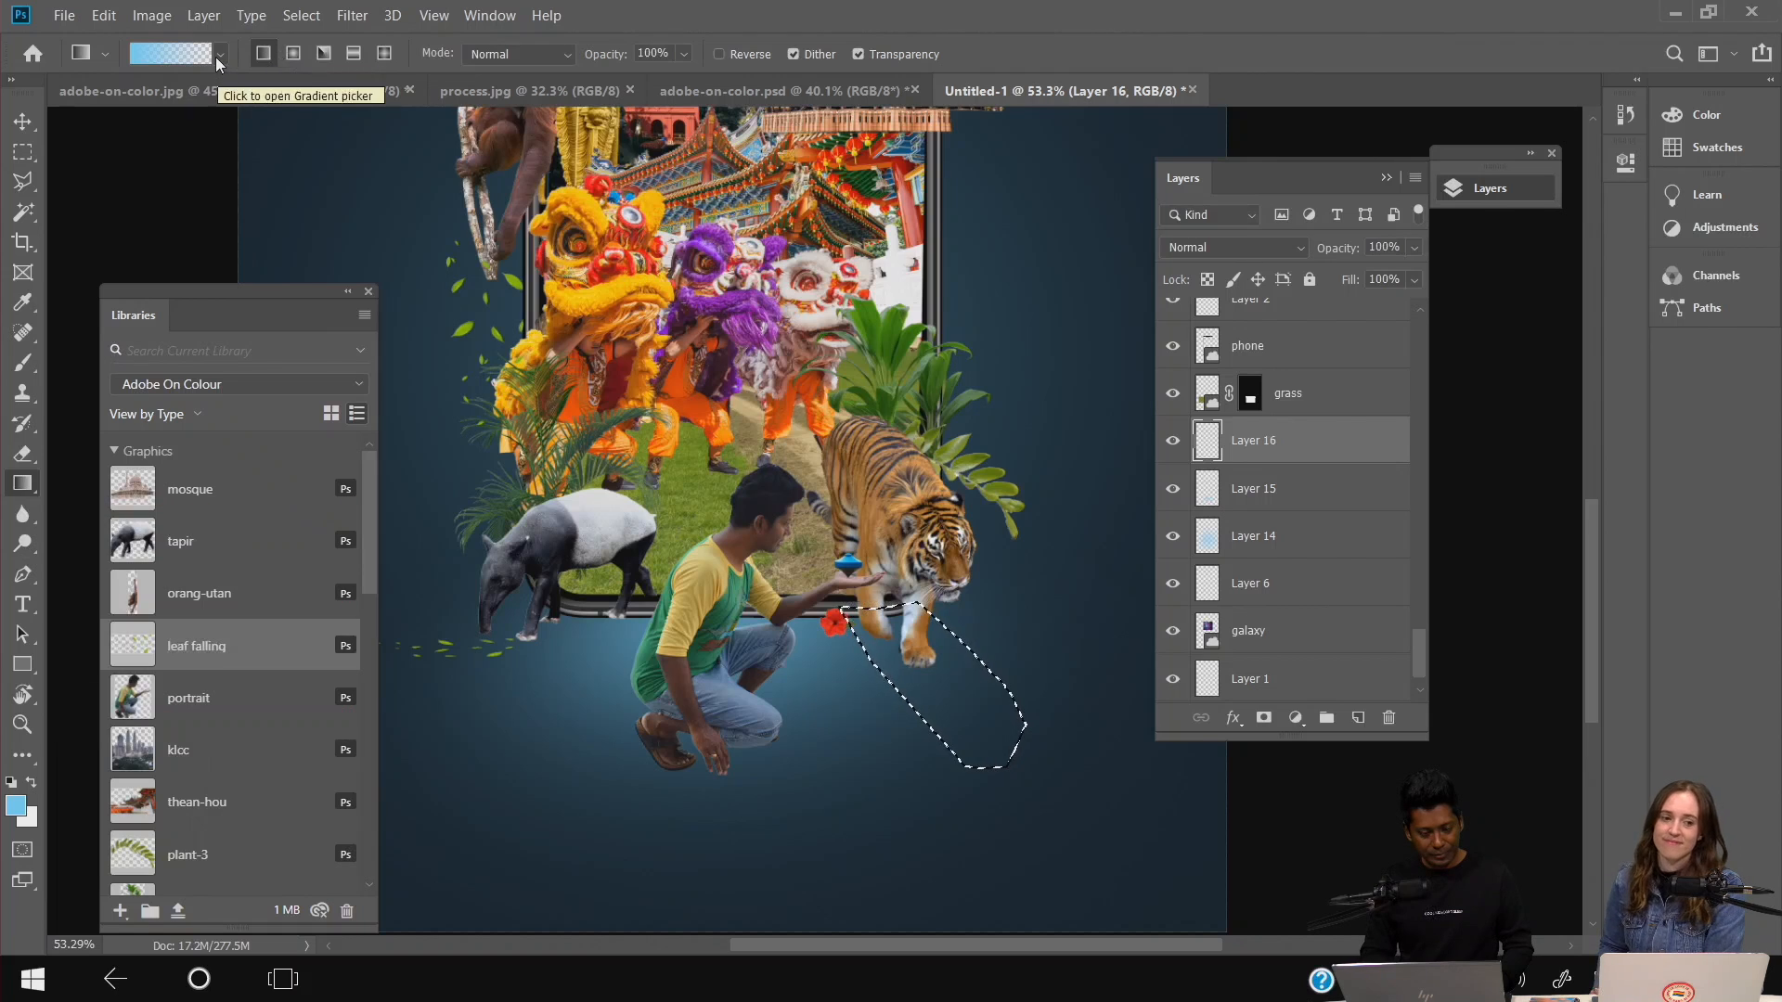
click(217, 55)
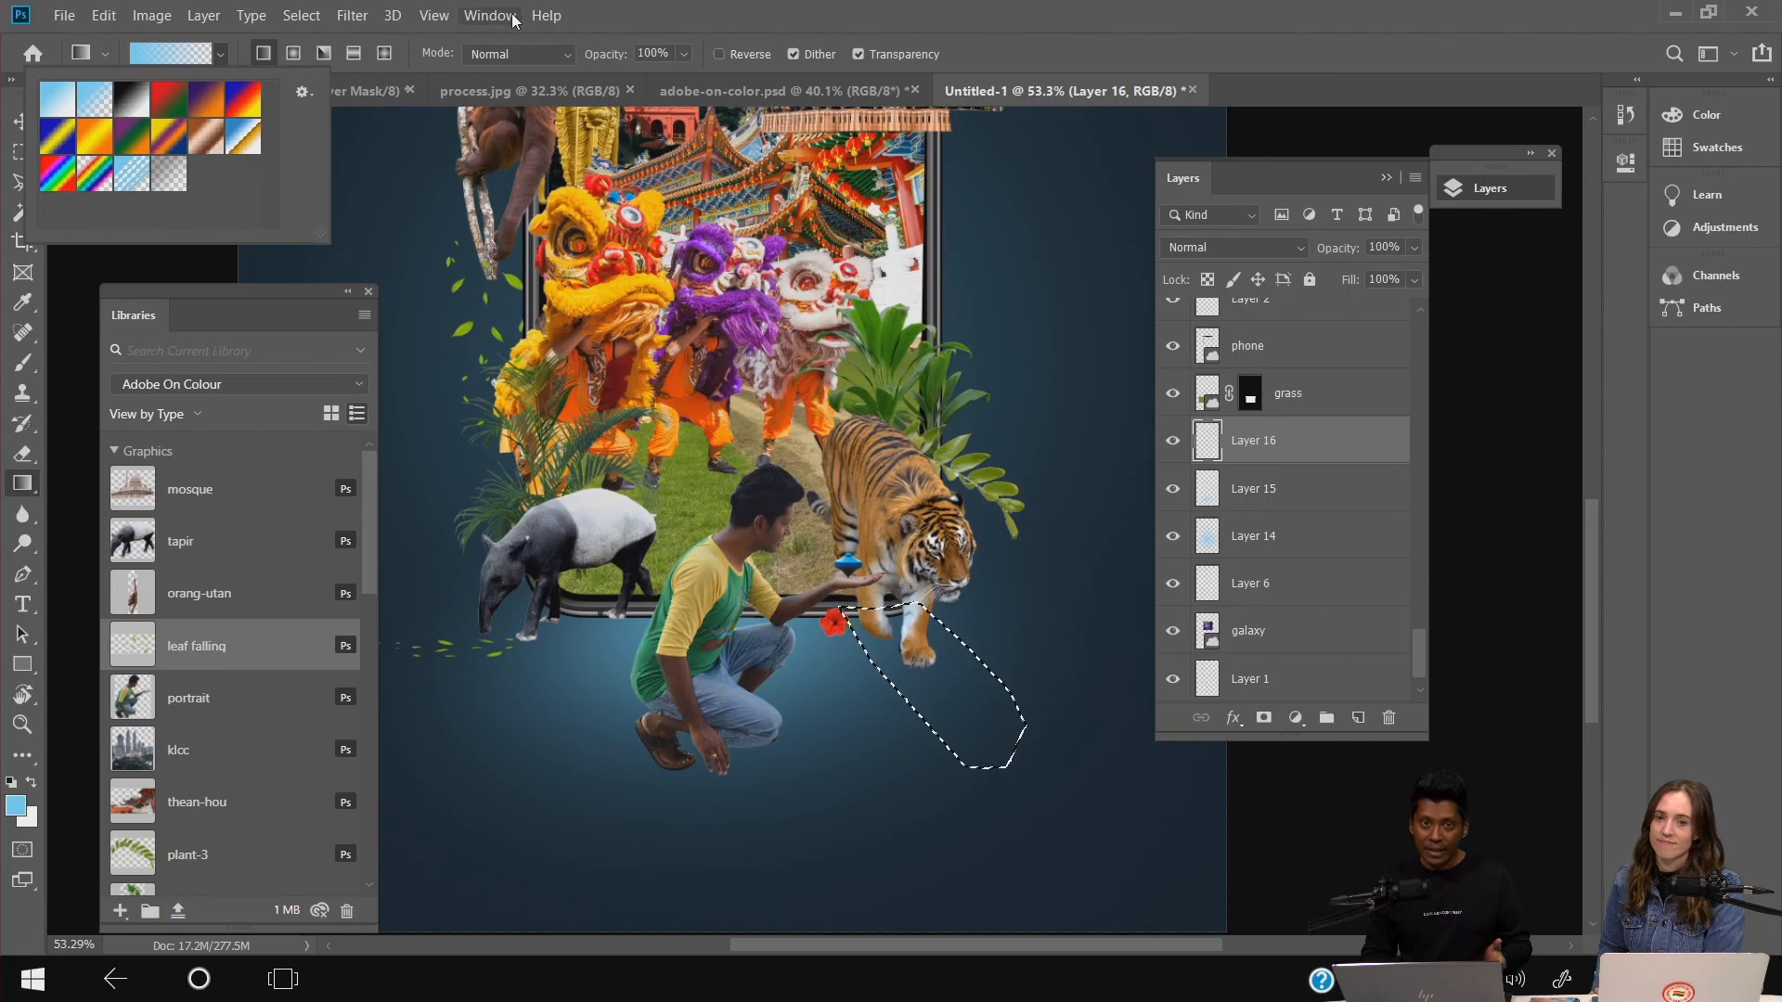
click(1027, 47)
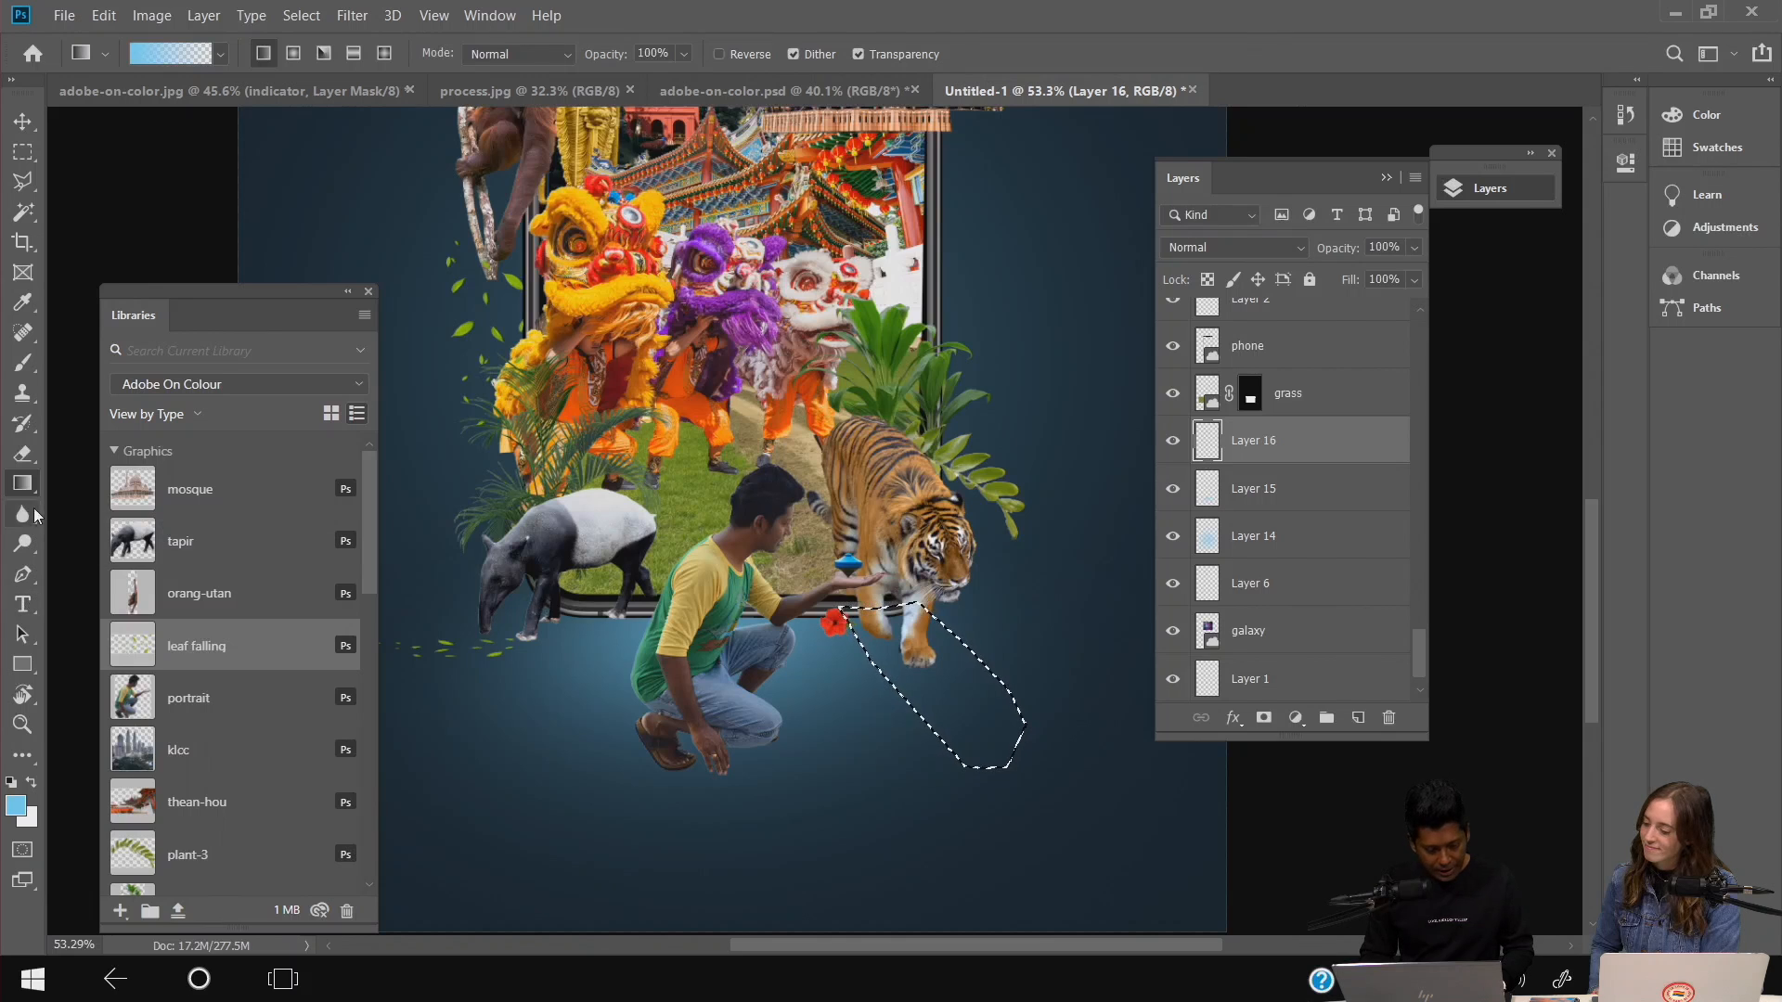
click(15, 805)
text(000000)
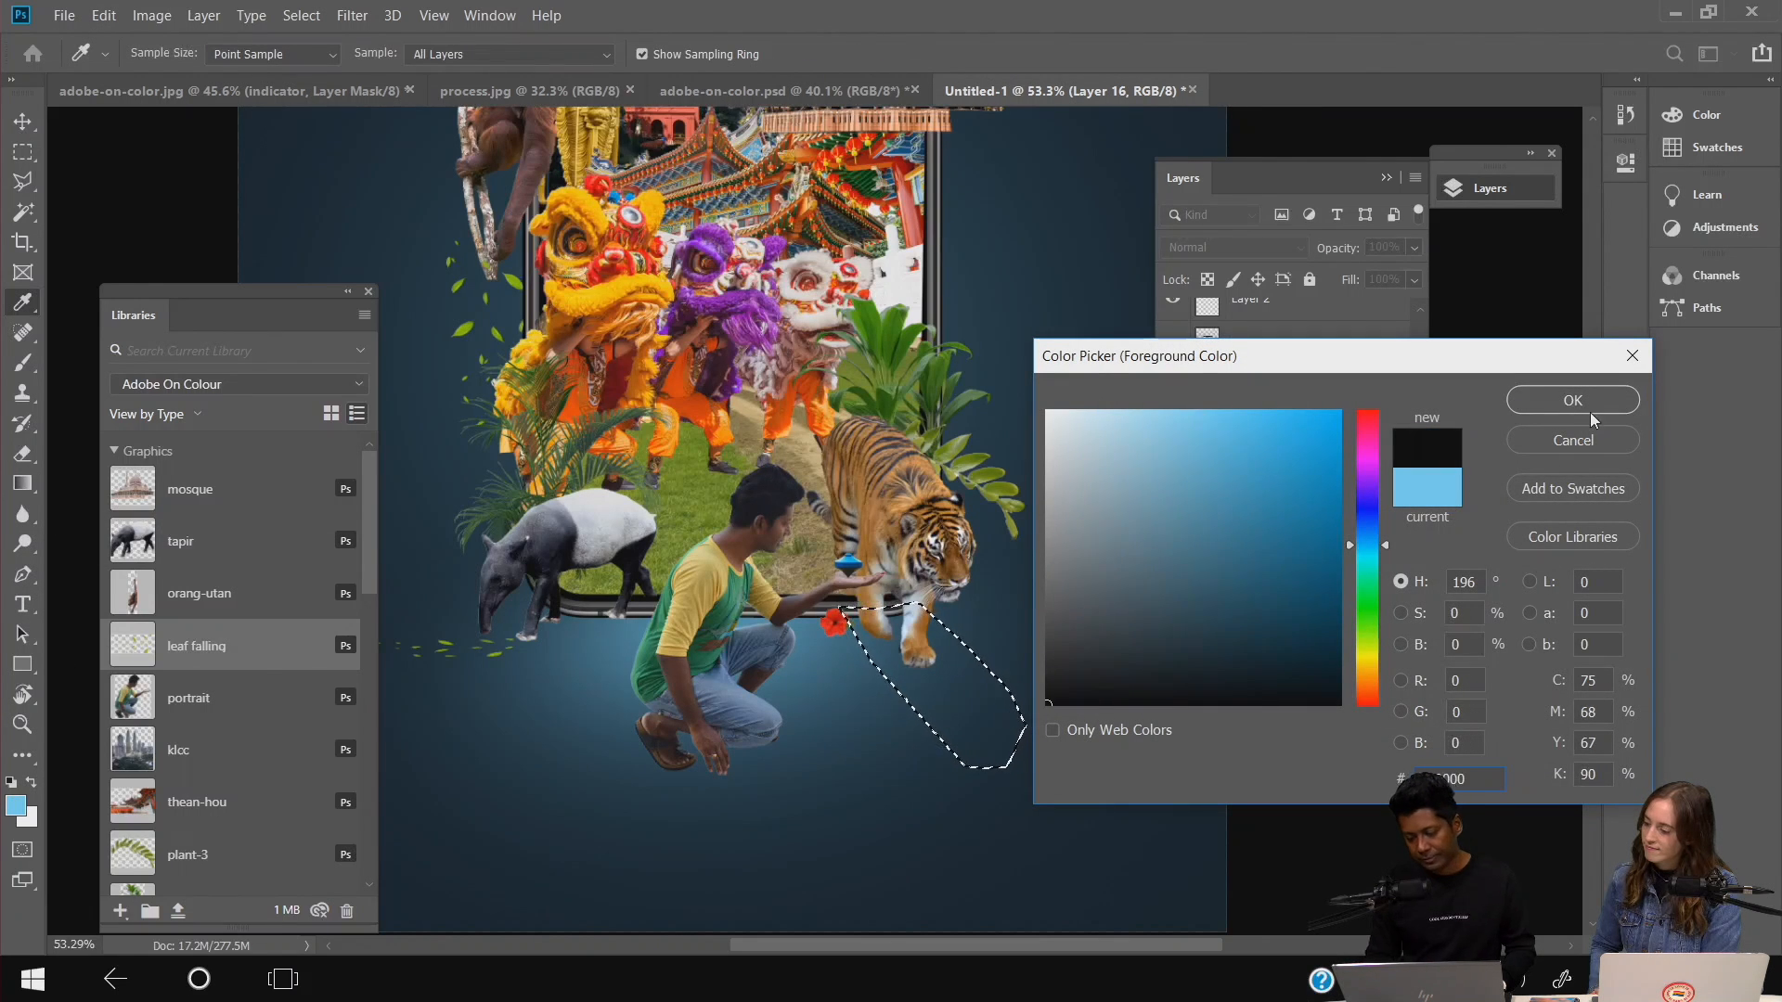
key(Return)
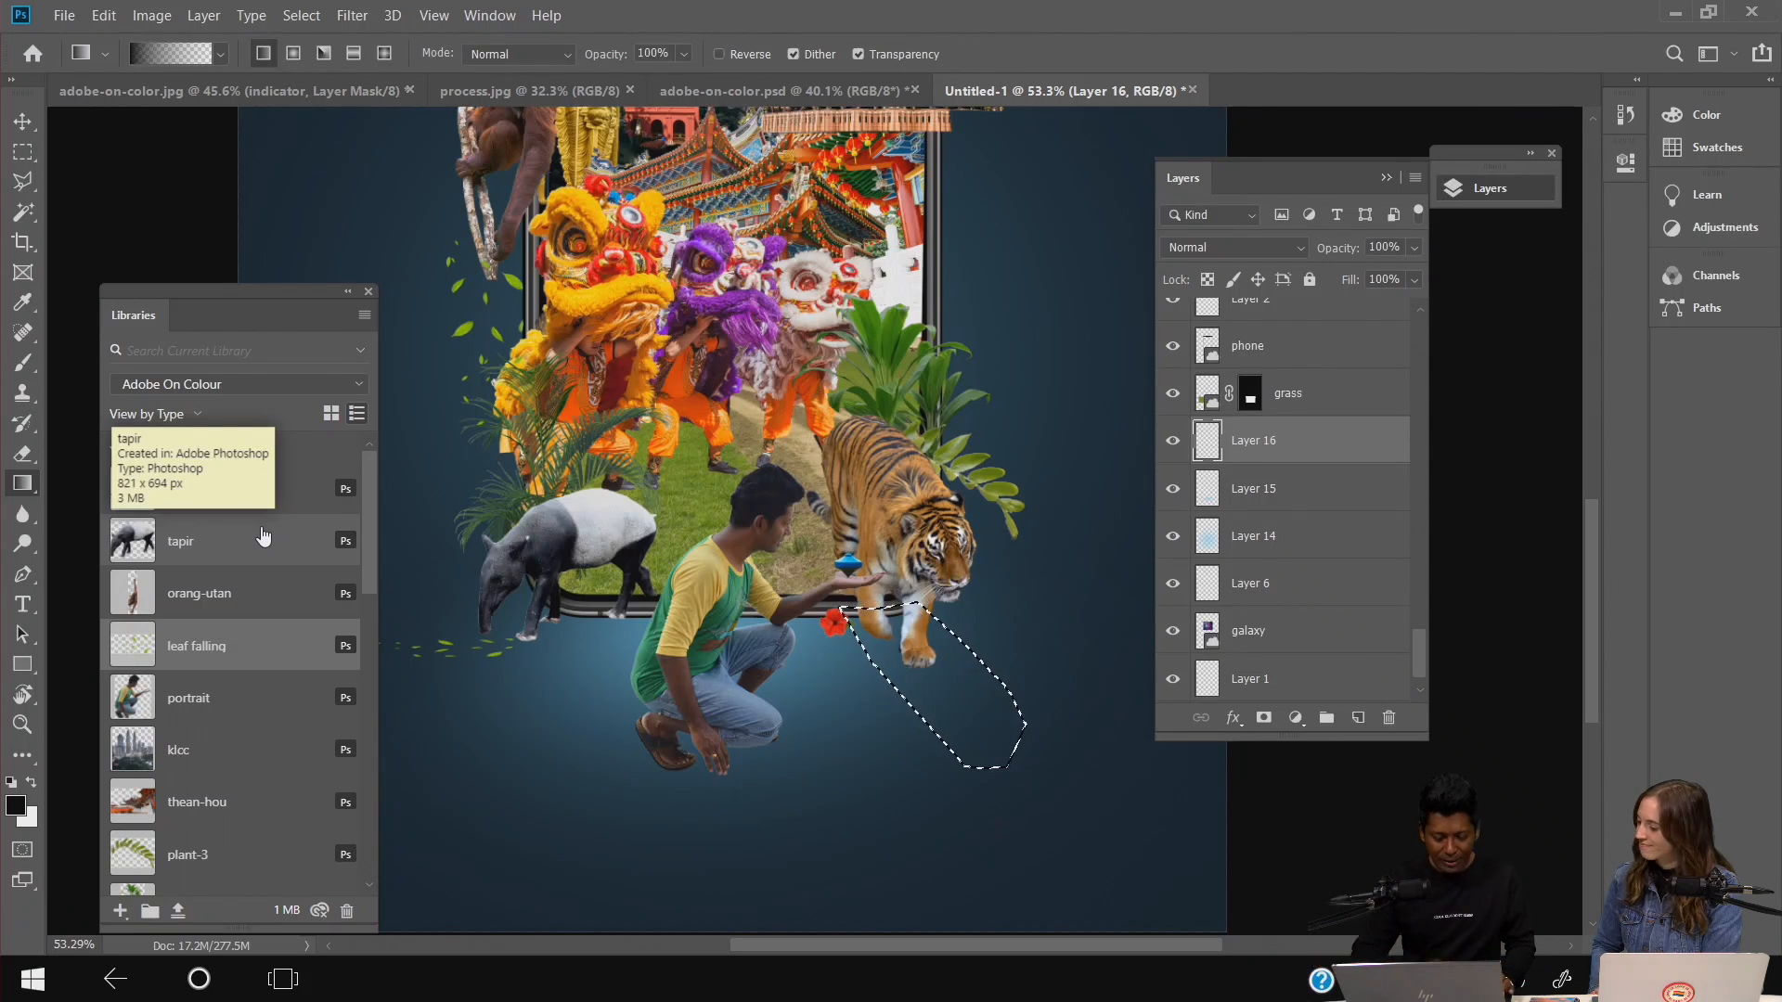
click(23, 128)
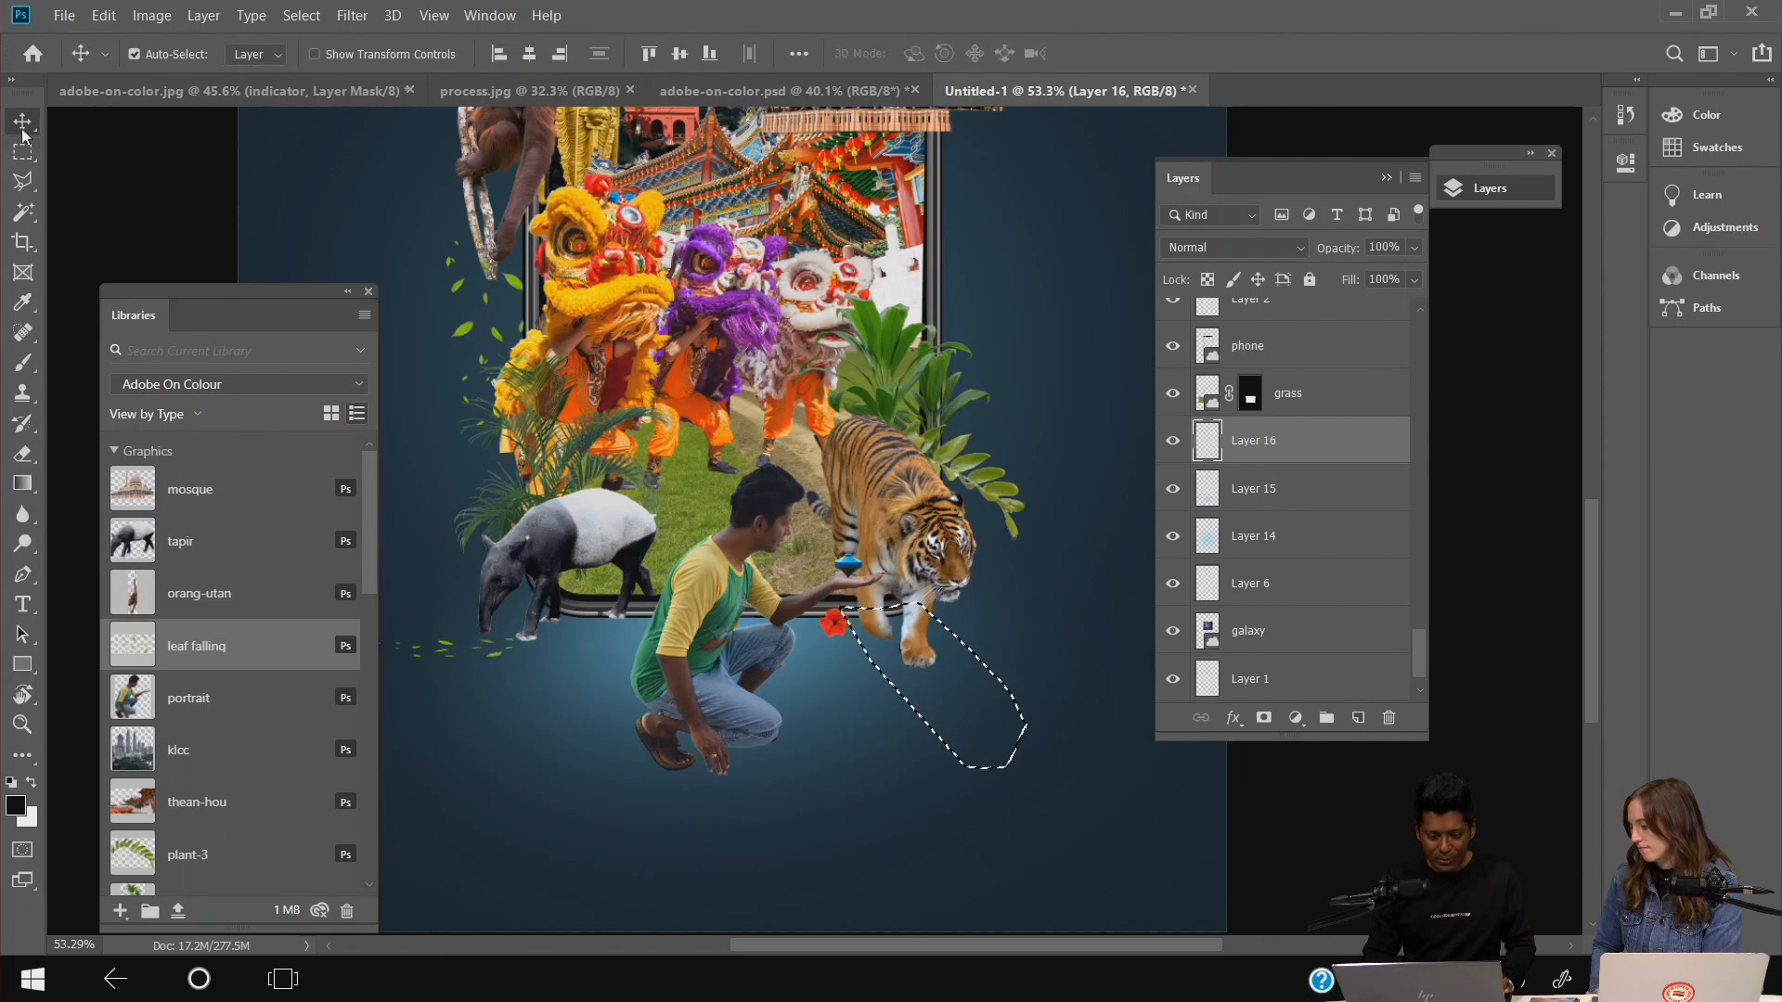
click(451, 350)
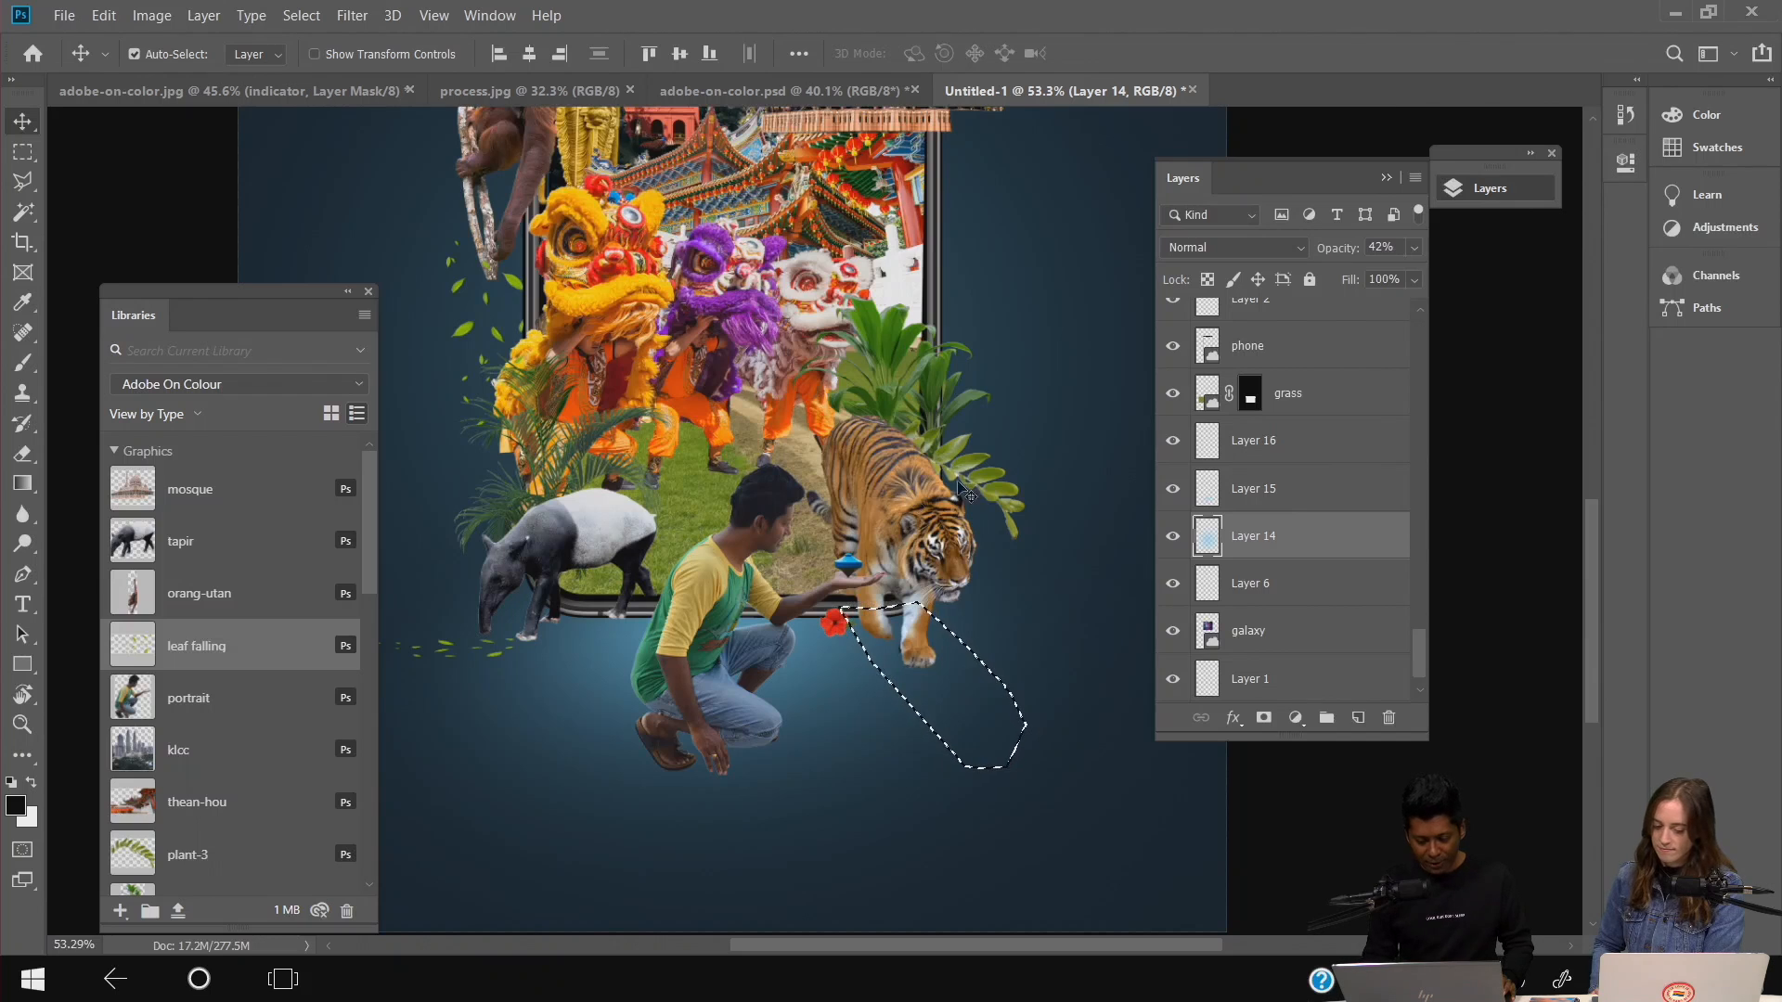
click(1288, 442)
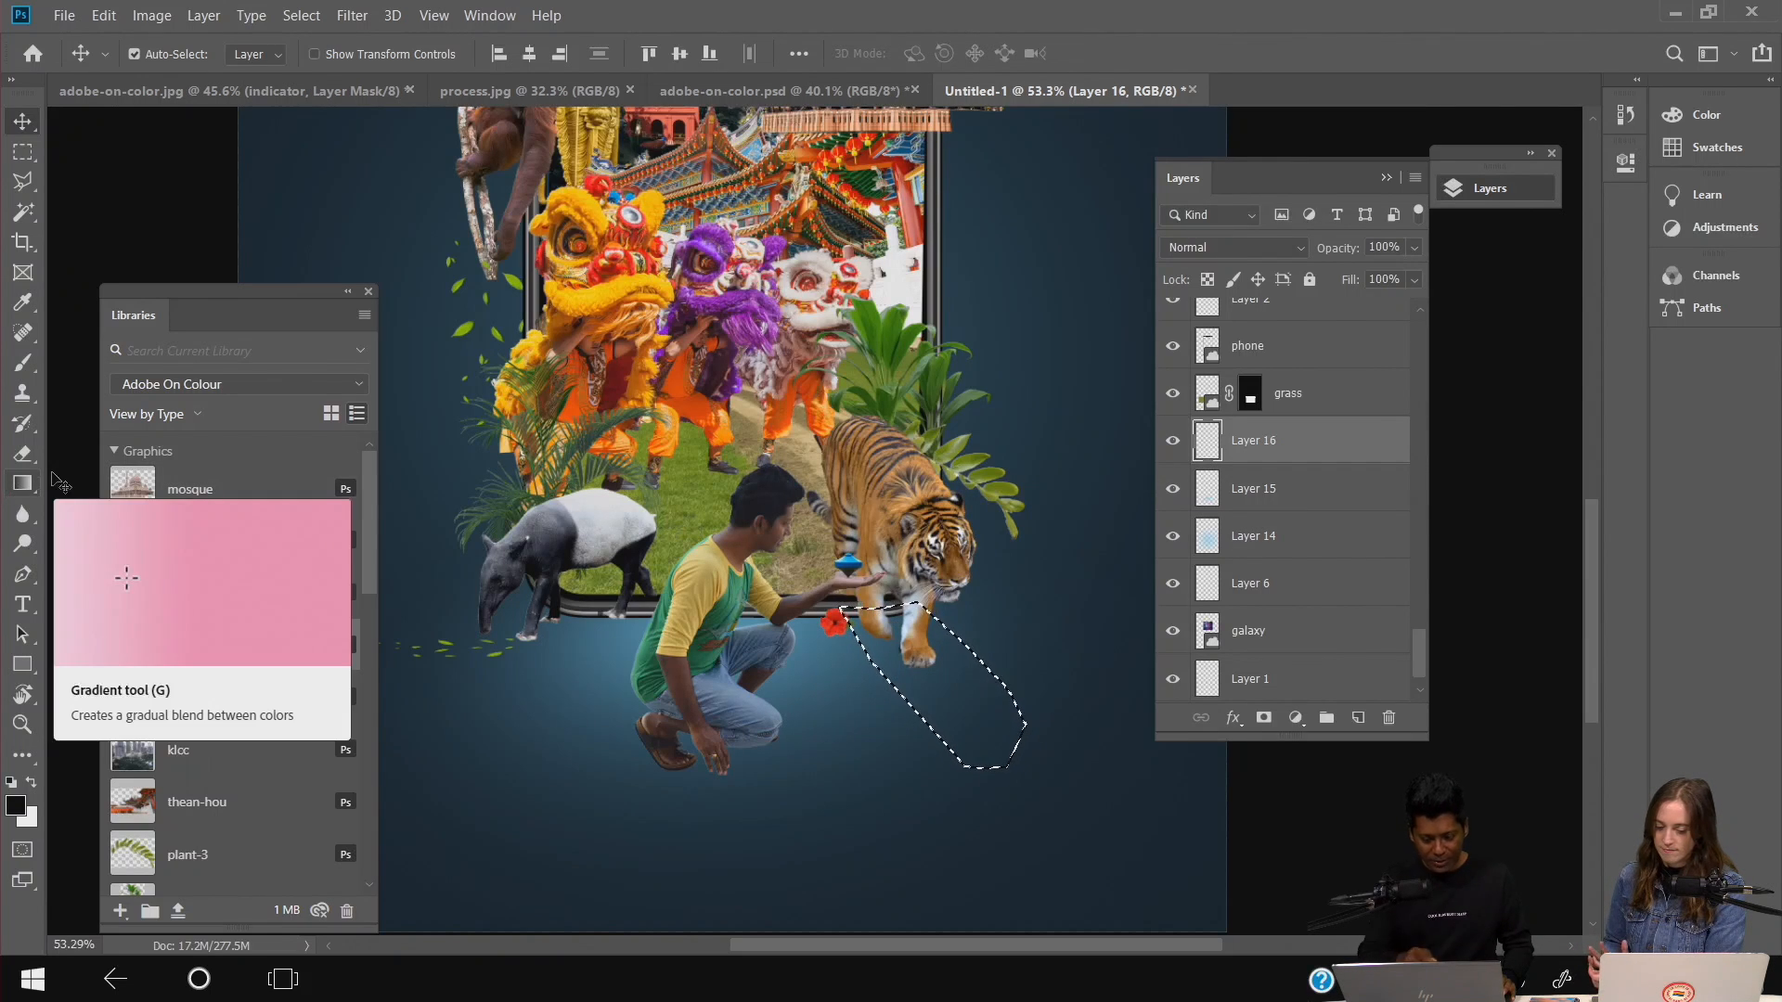
- Fill the selection beneath the tiger on Layer 16 with a black-to-transparent gradient as a cast shadow, and deselect
click(18, 500)
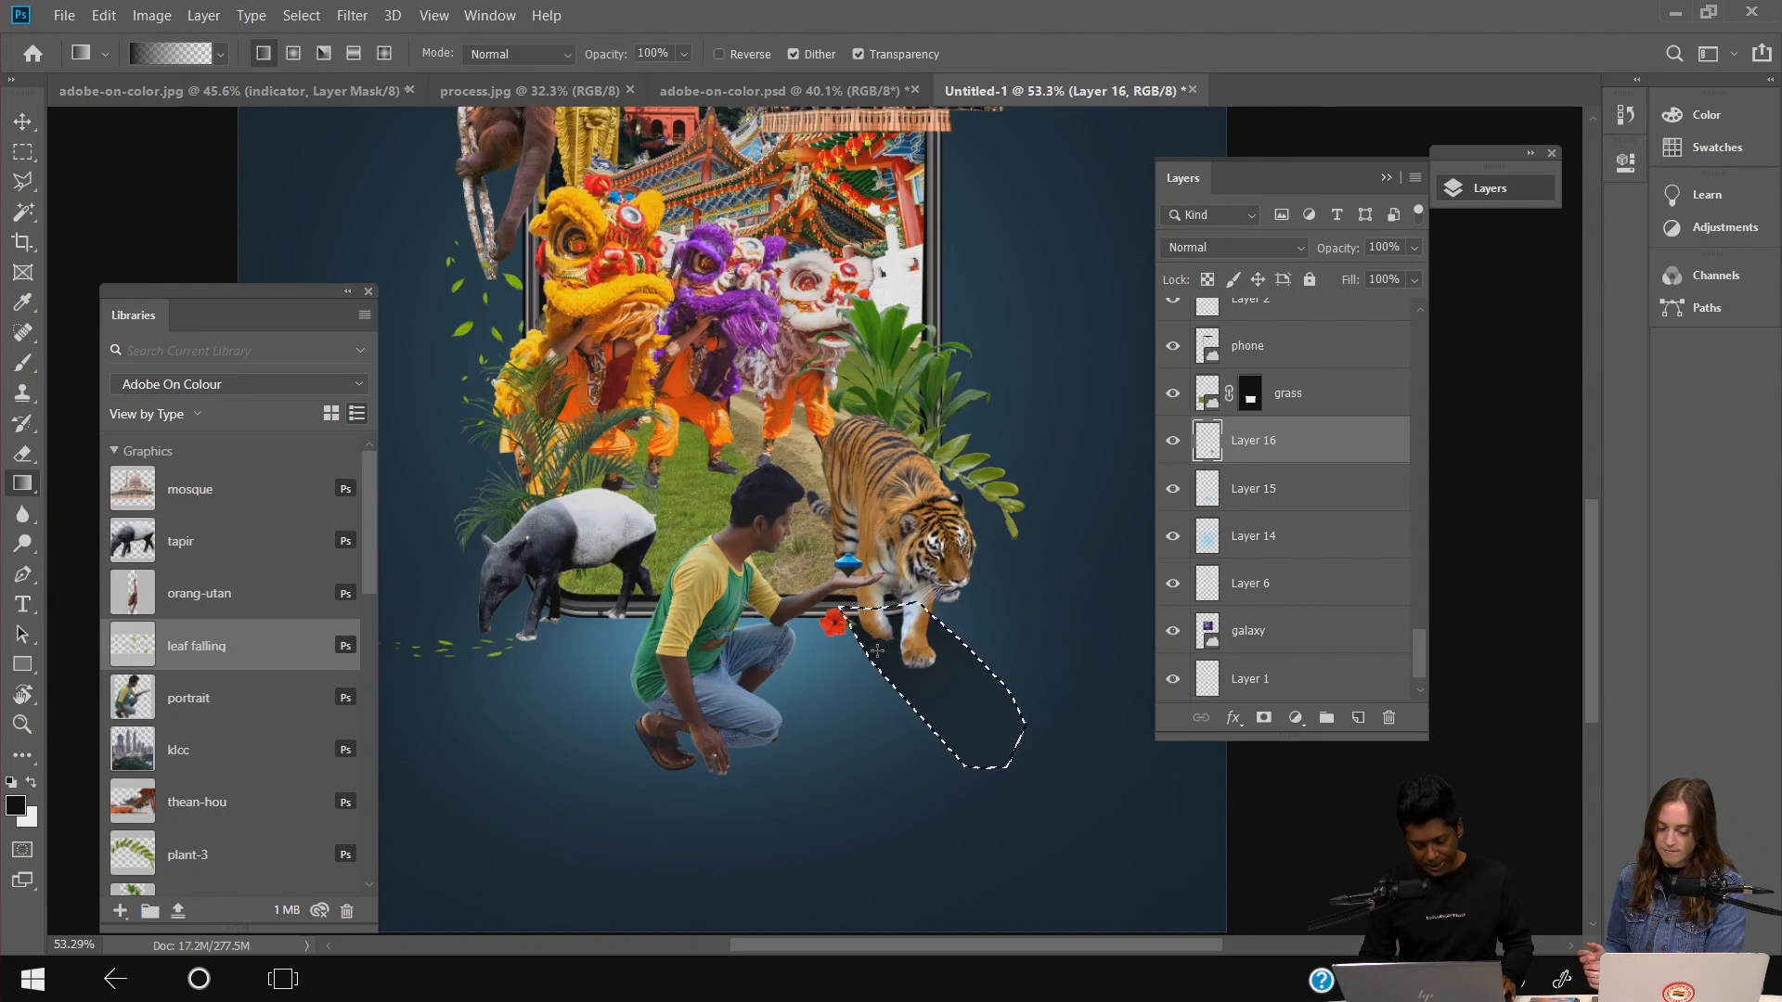
click(25, 154)
click(130, 193)
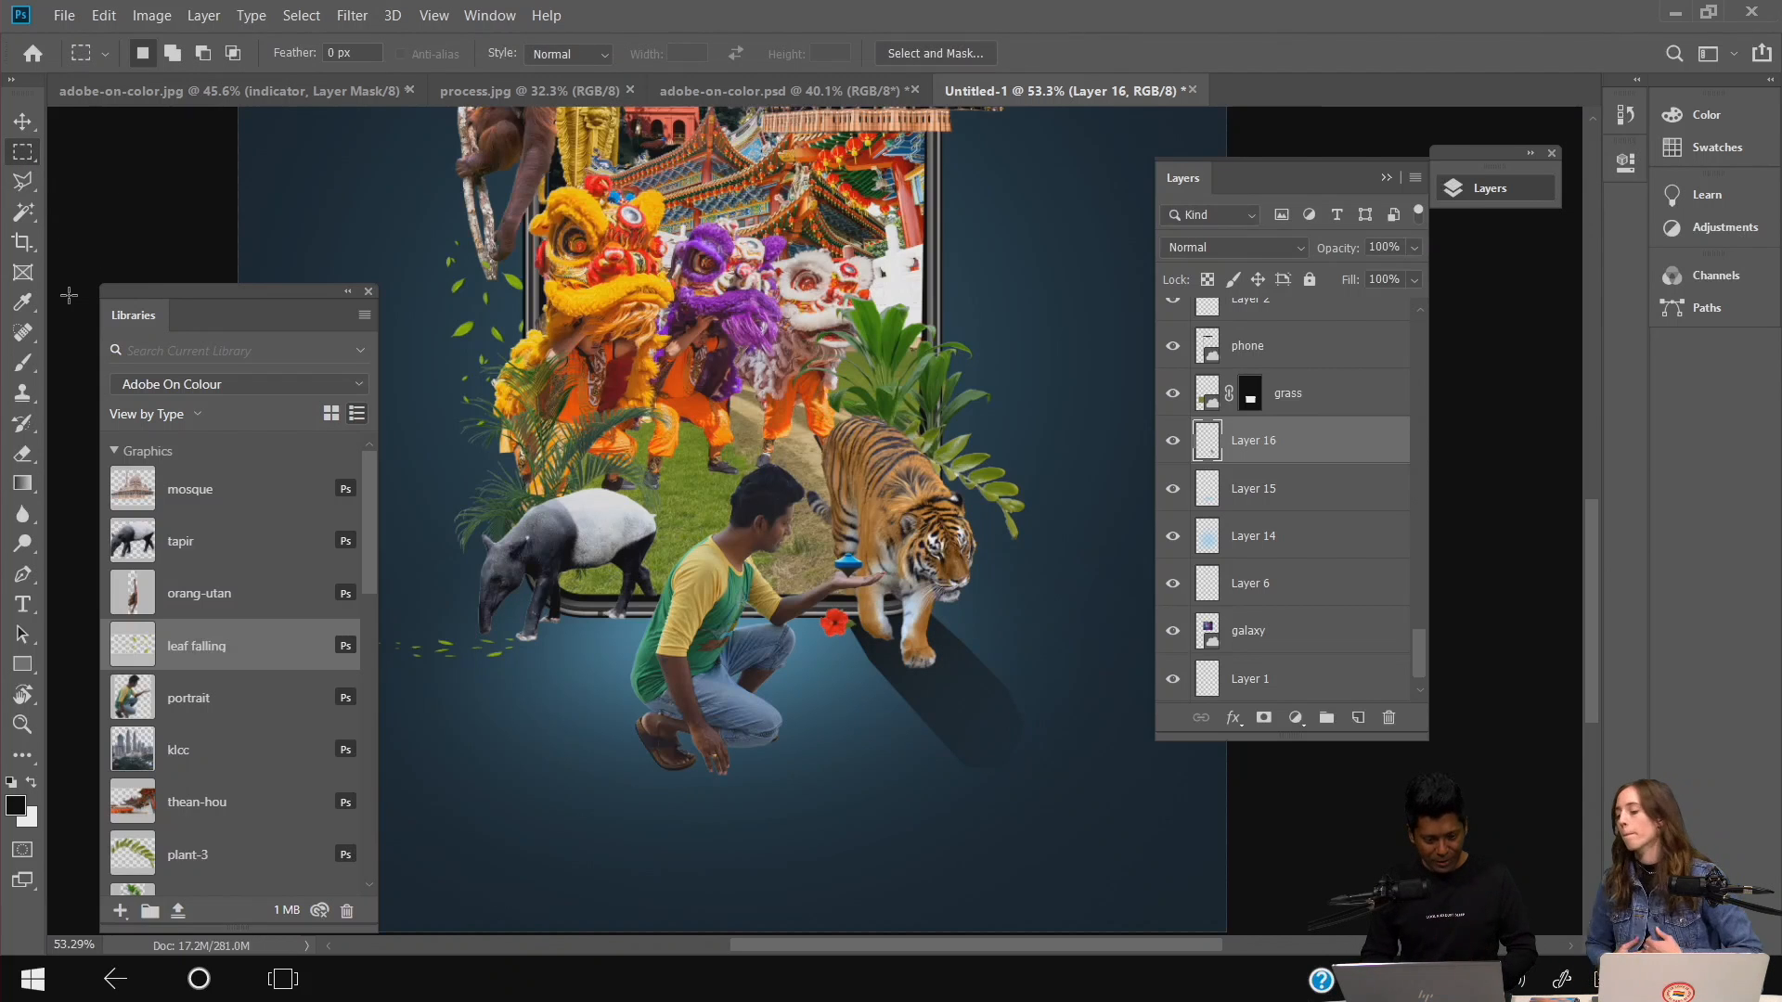
- Add a layer mask to the tiger's shadow on Layer 16, with the Brush tool active
click(19, 458)
click(22, 362)
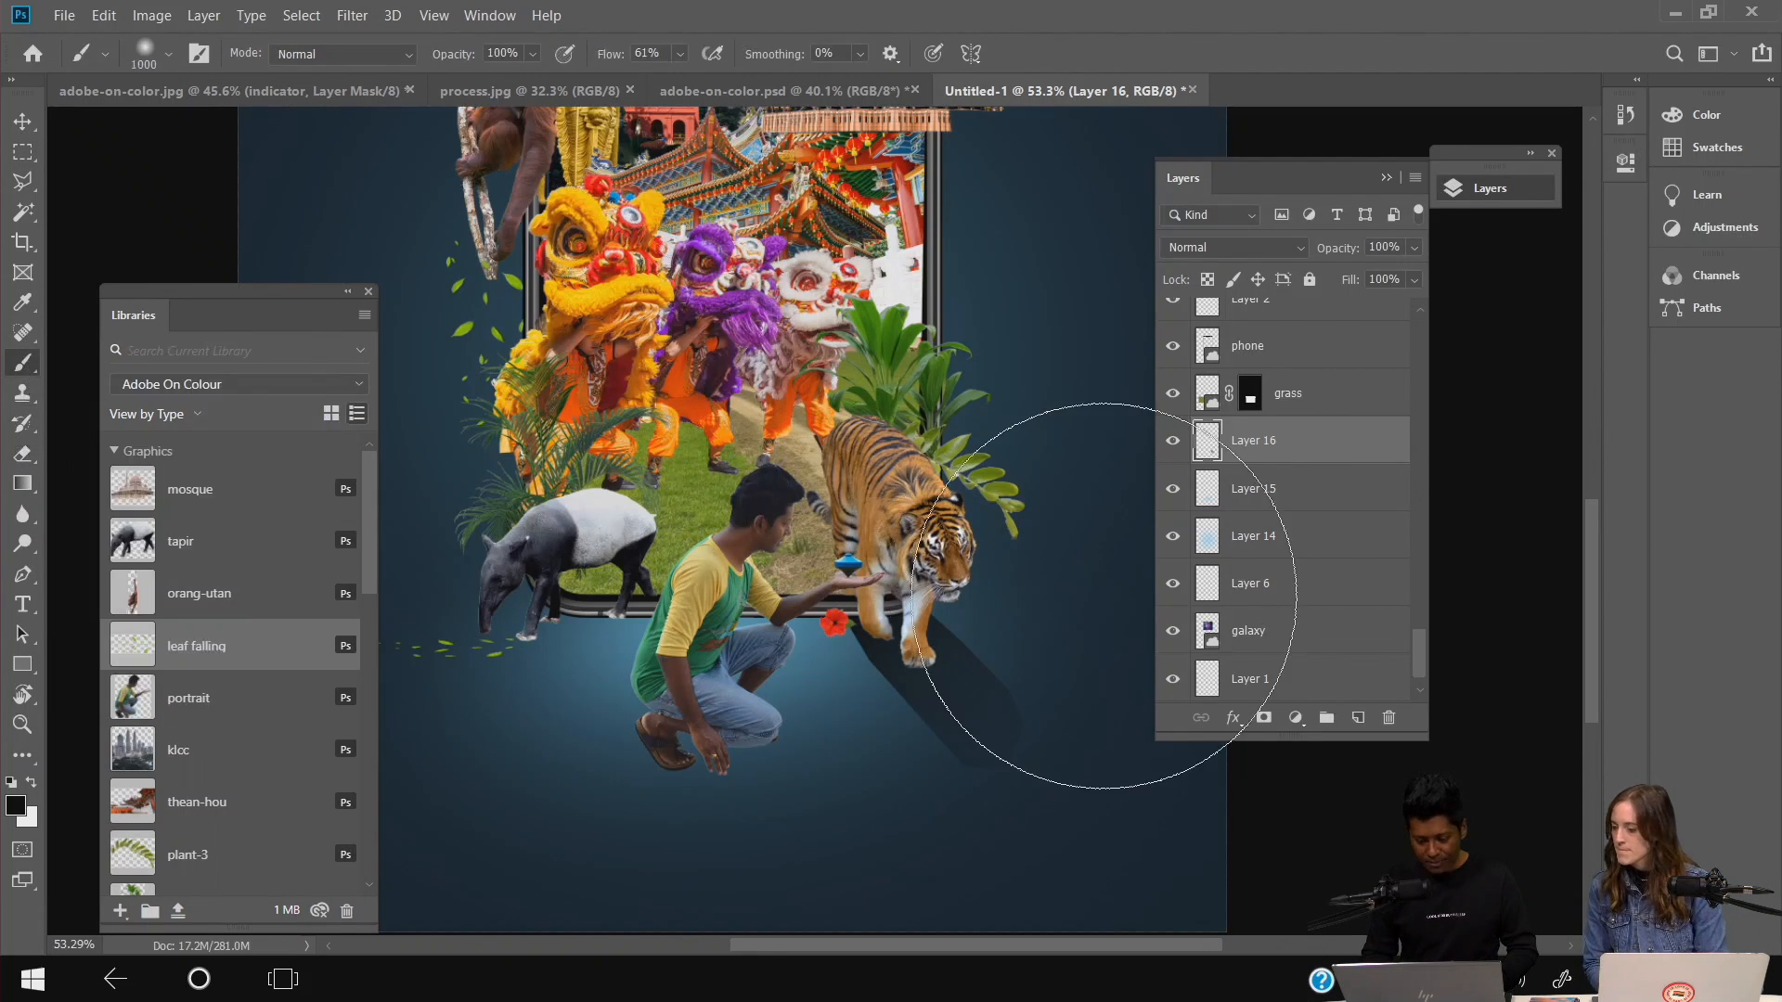
click(1263, 717)
- Fade the outer edge of the tiger's shadow, from its head side to the far end, on the mask with a soft 175 px black brush
key(bracketleft)
key(bracketleft)
key(bracketleft)
key(bracketleft)
key(bracketleft)
key(bracketleft)
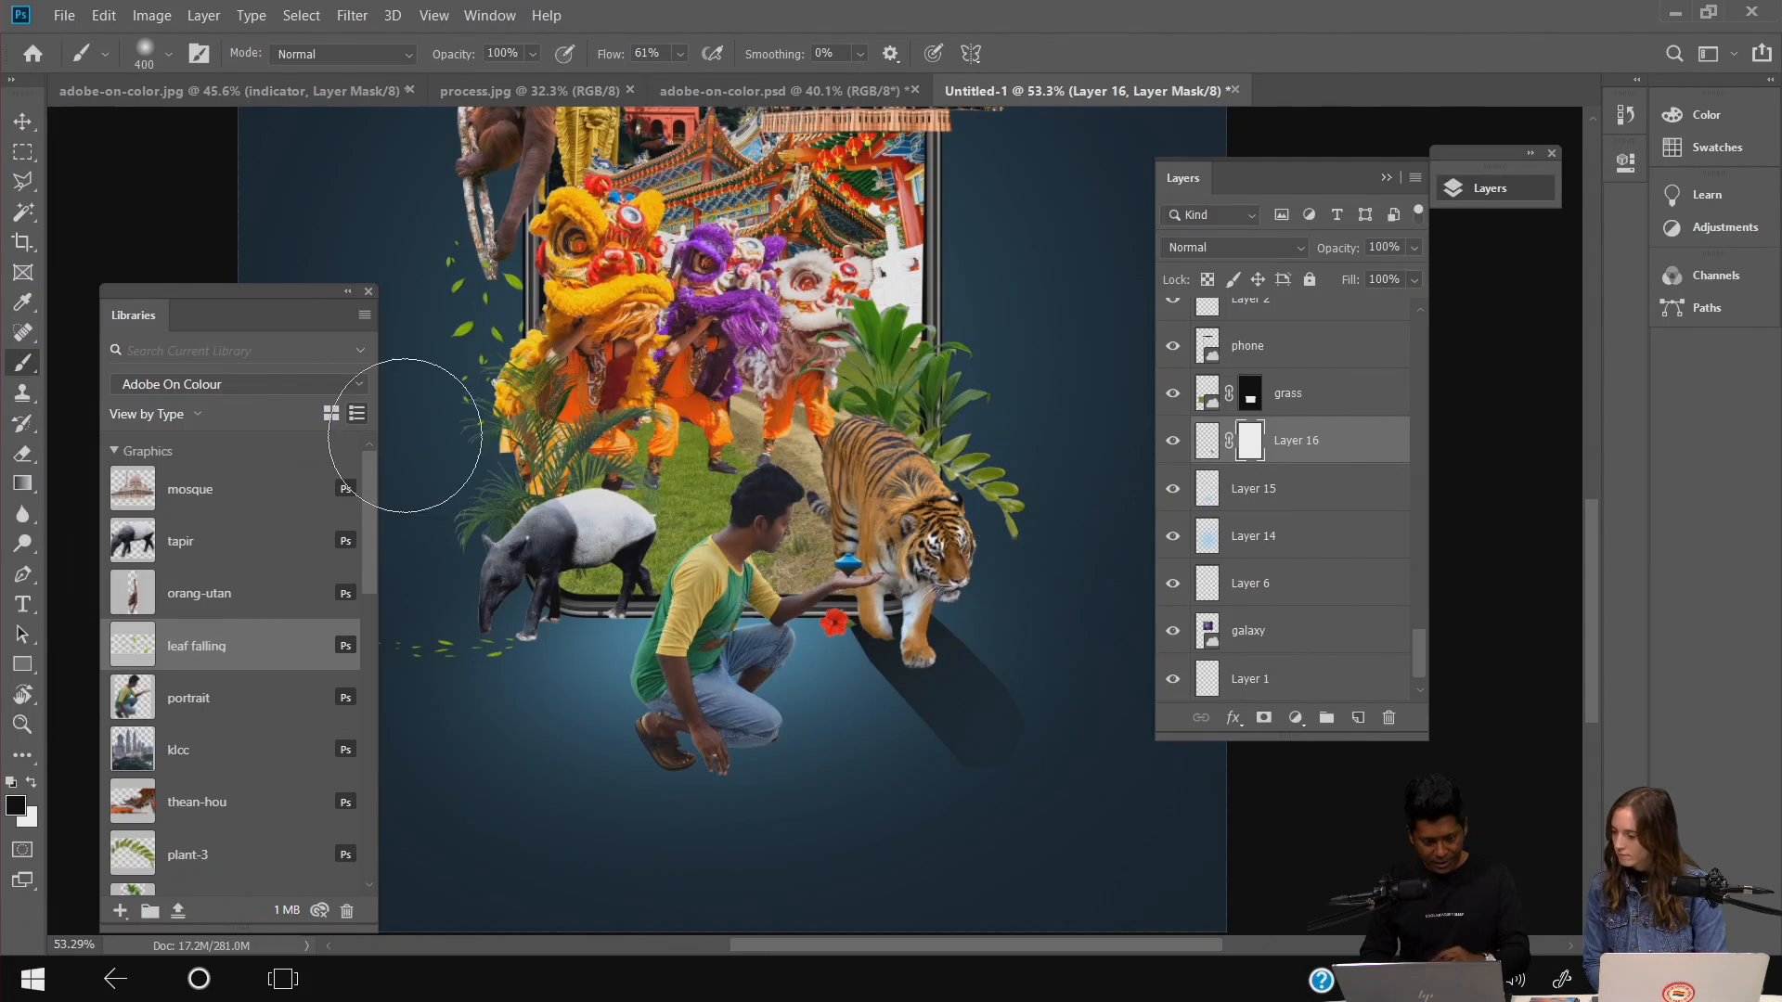
key(bracketleft)
key(bracketleft)
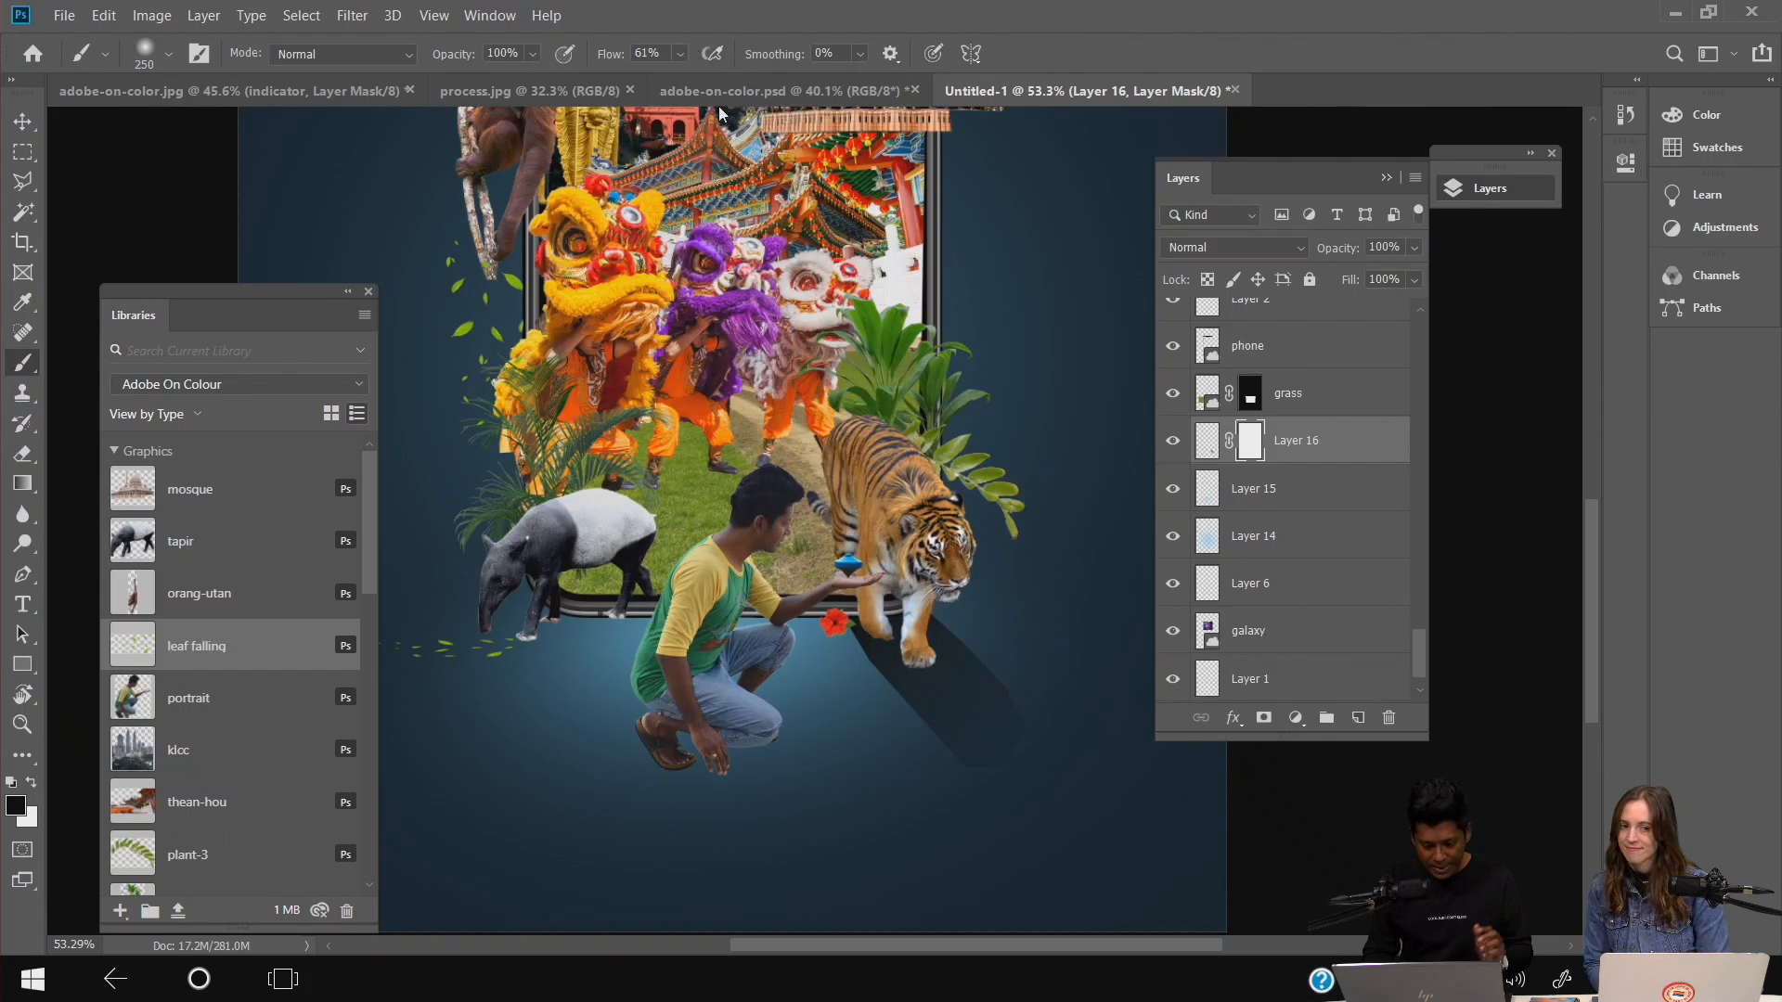
key(bracketleft)
key(bracketleft)
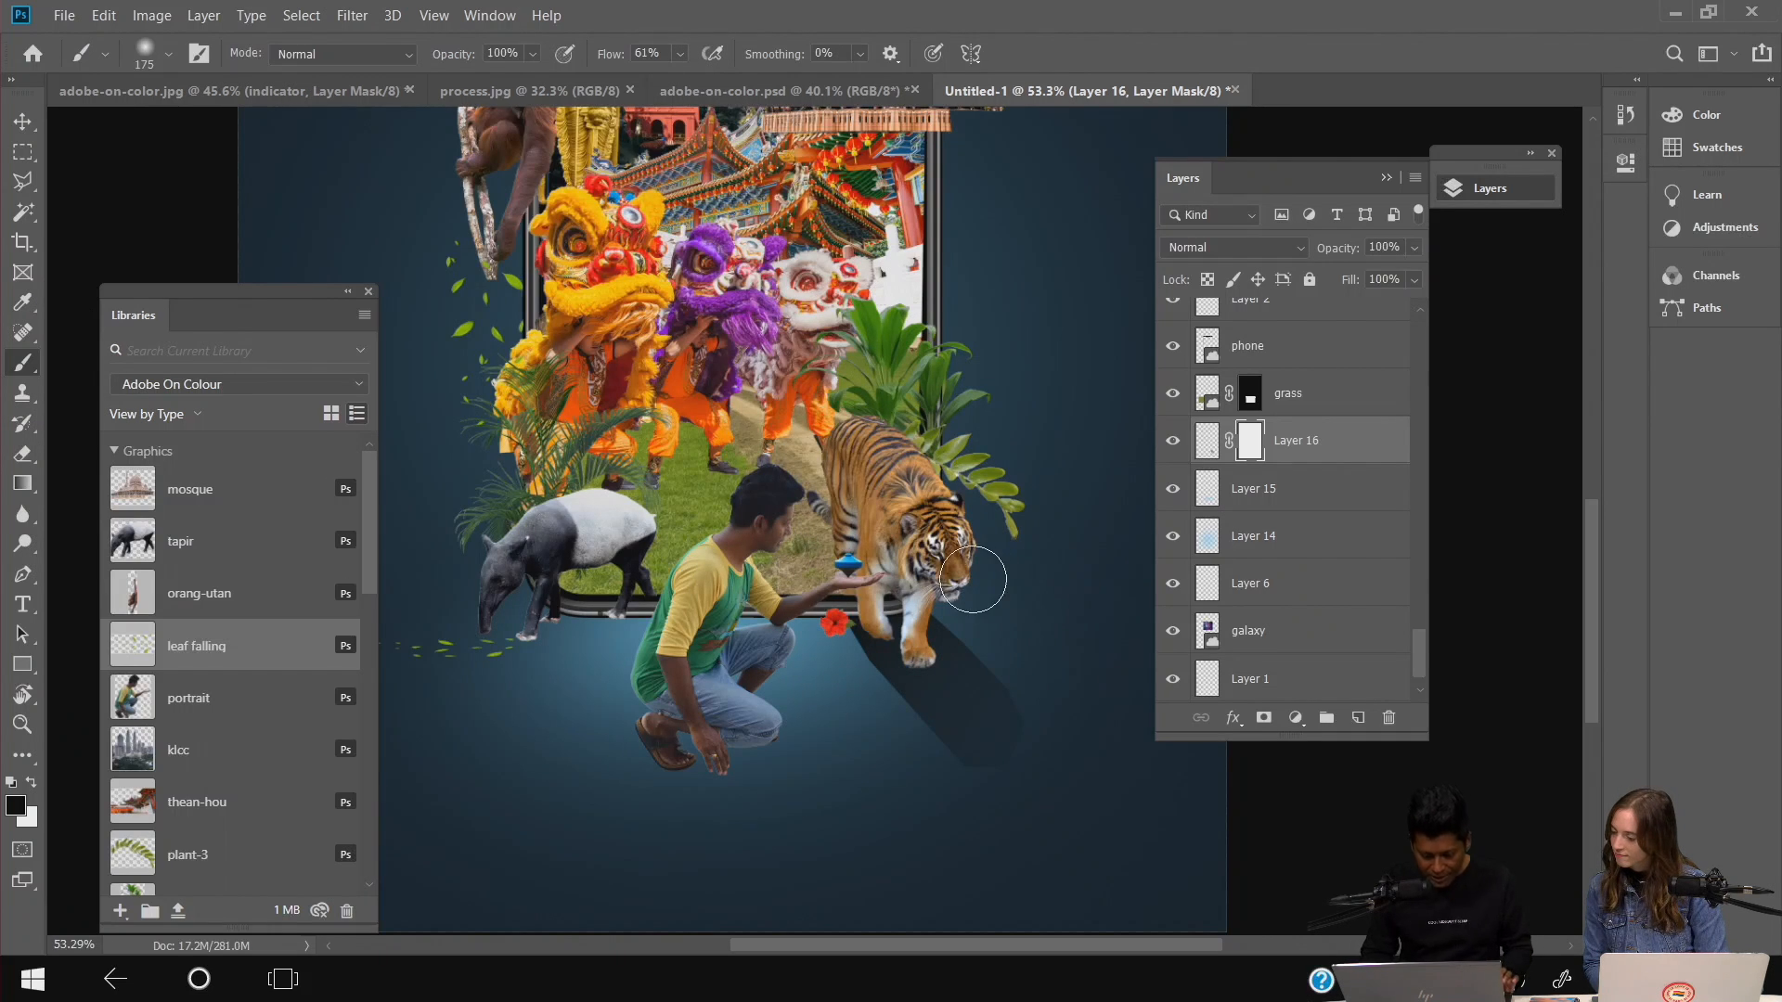
mouse_move(943, 566)
mouse_down()
mouse_move(977, 599)
mouse_move(962, 593)
mouse_up()
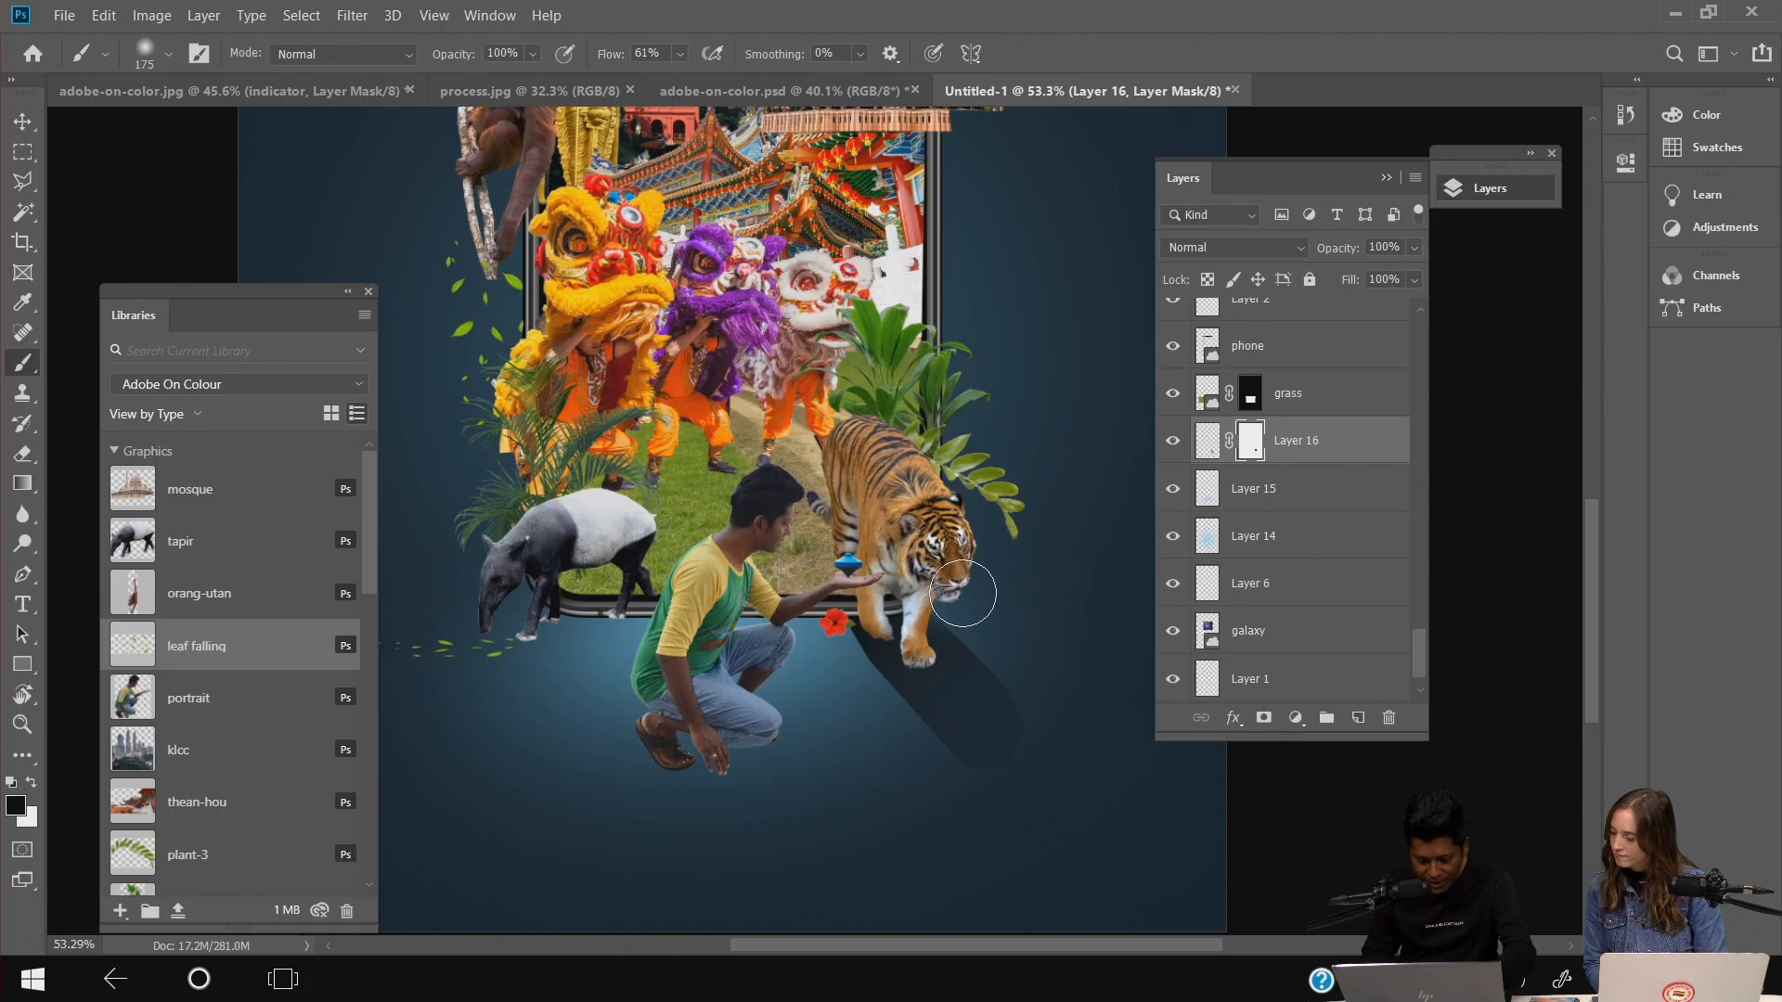
scroll(1062, 724, up, 8)
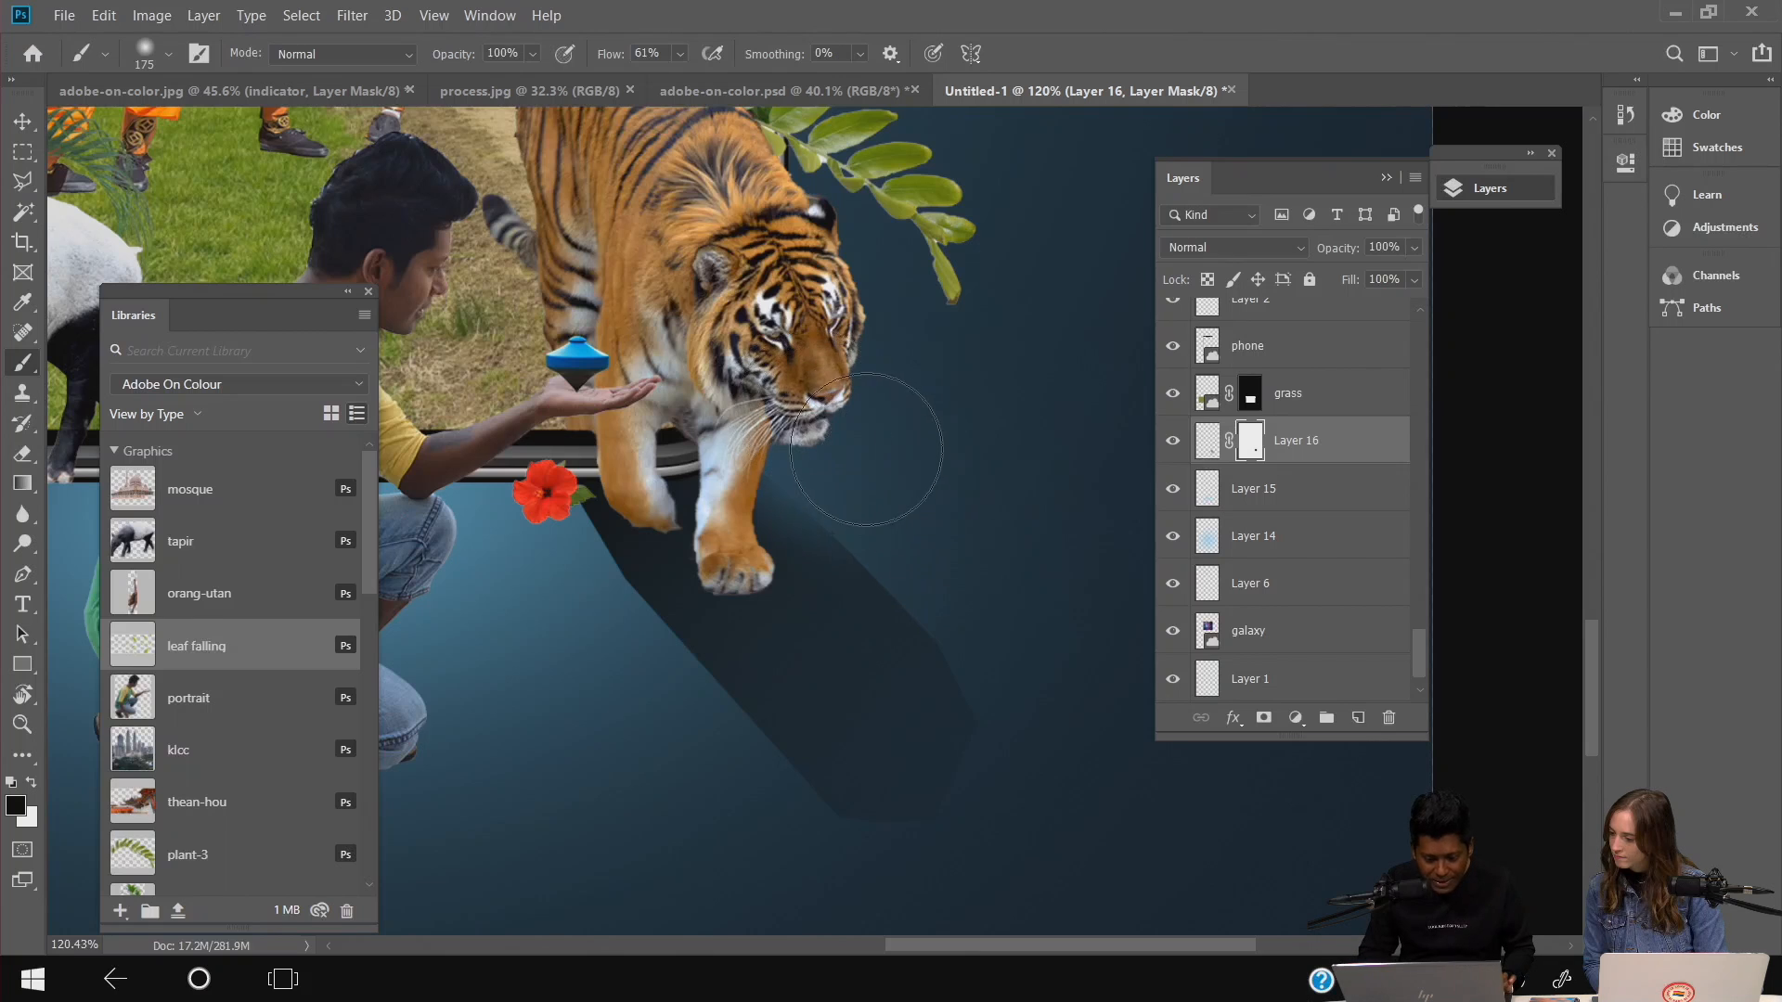
mouse_move(1043, 710)
mouse_down()
mouse_move(1040, 673)
mouse_move(1031, 778)
mouse_move(954, 849)
mouse_move(1014, 750)
mouse_move(1002, 666)
mouse_up()
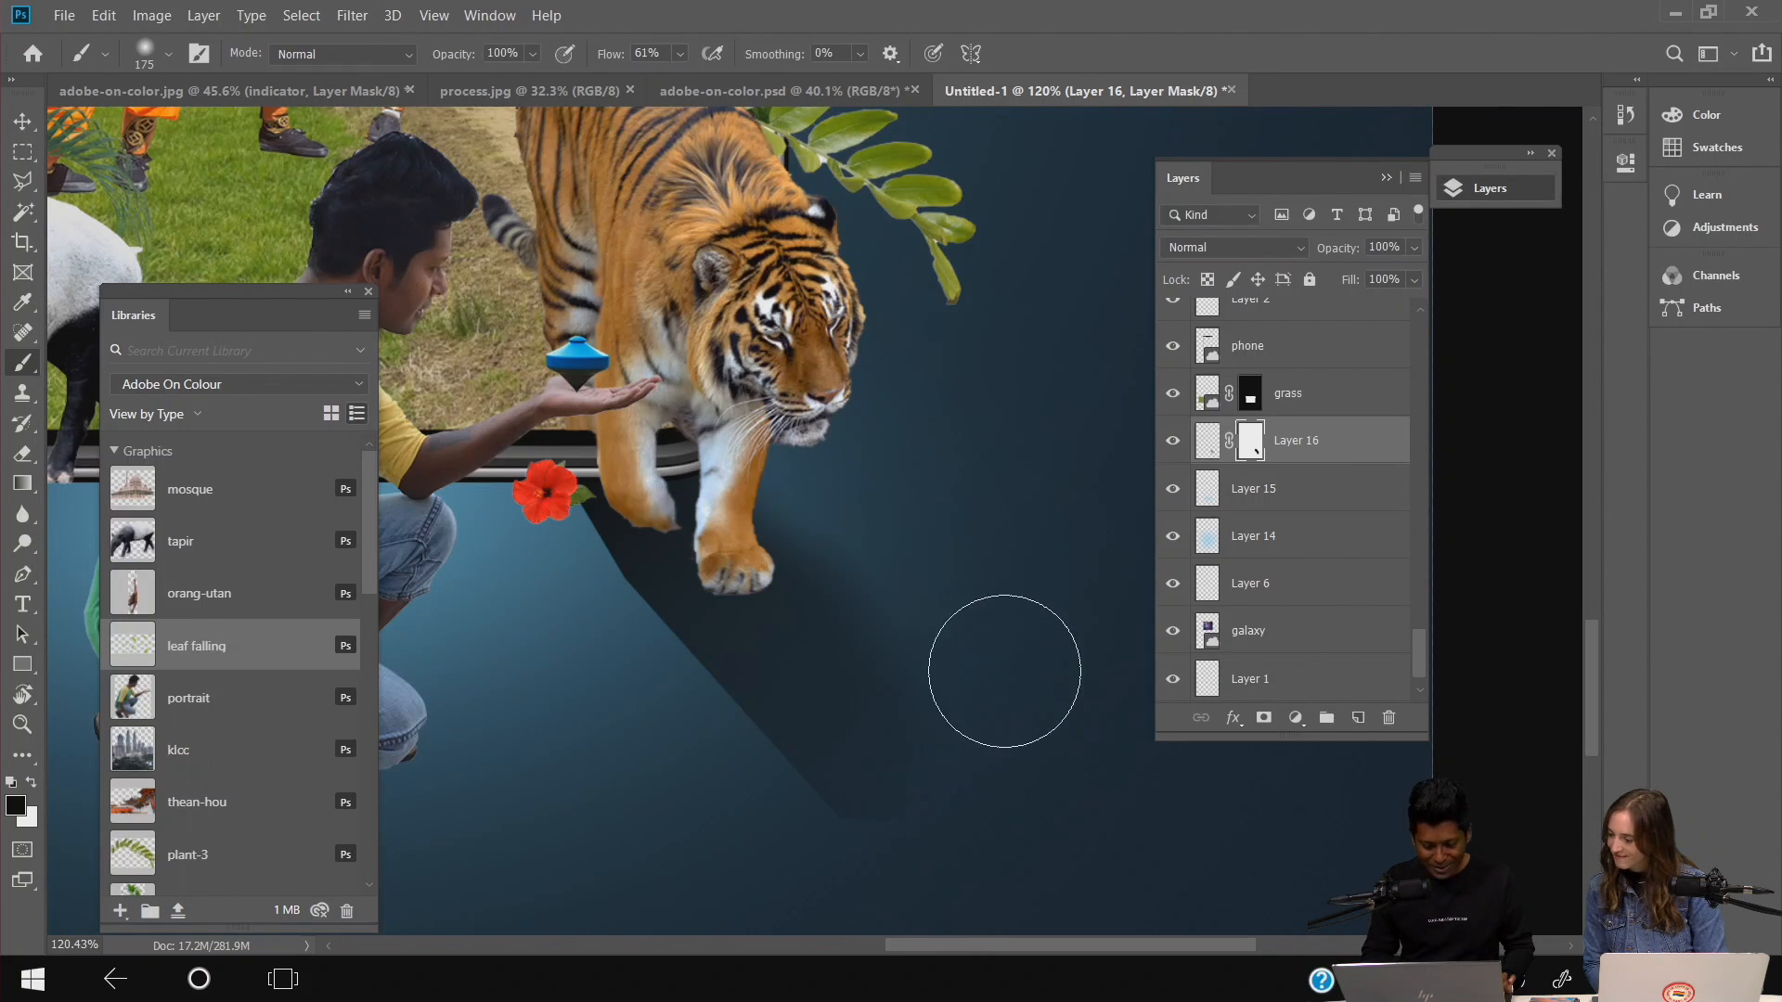
- Soften the lower edge and far end of the tiger's shadow on Layer 16's mask with soft black brushes of 175 and 100 px
mouse_move(943, 861)
mouse_down()
mouse_move(784, 852)
mouse_move(704, 780)
mouse_up()
key(bracketleft)
key(bracketleft)
key(bracketleft)
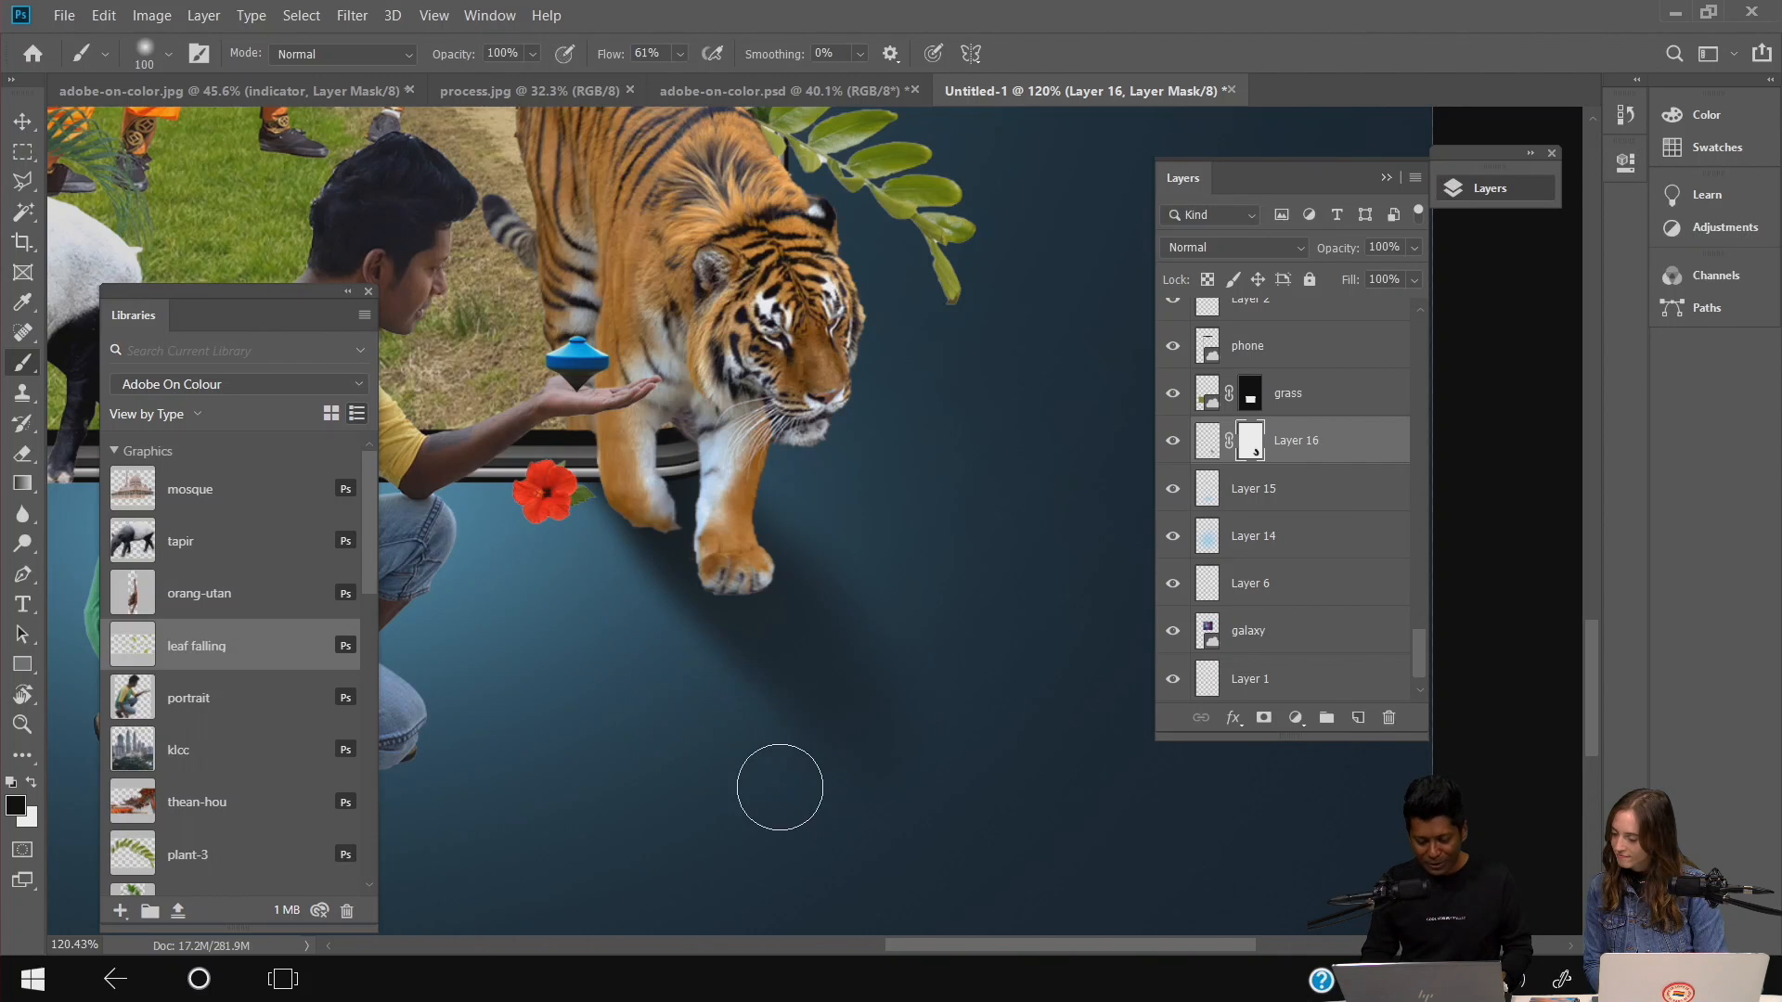
key(bracketright)
key(bracketright)
key(bracketright)
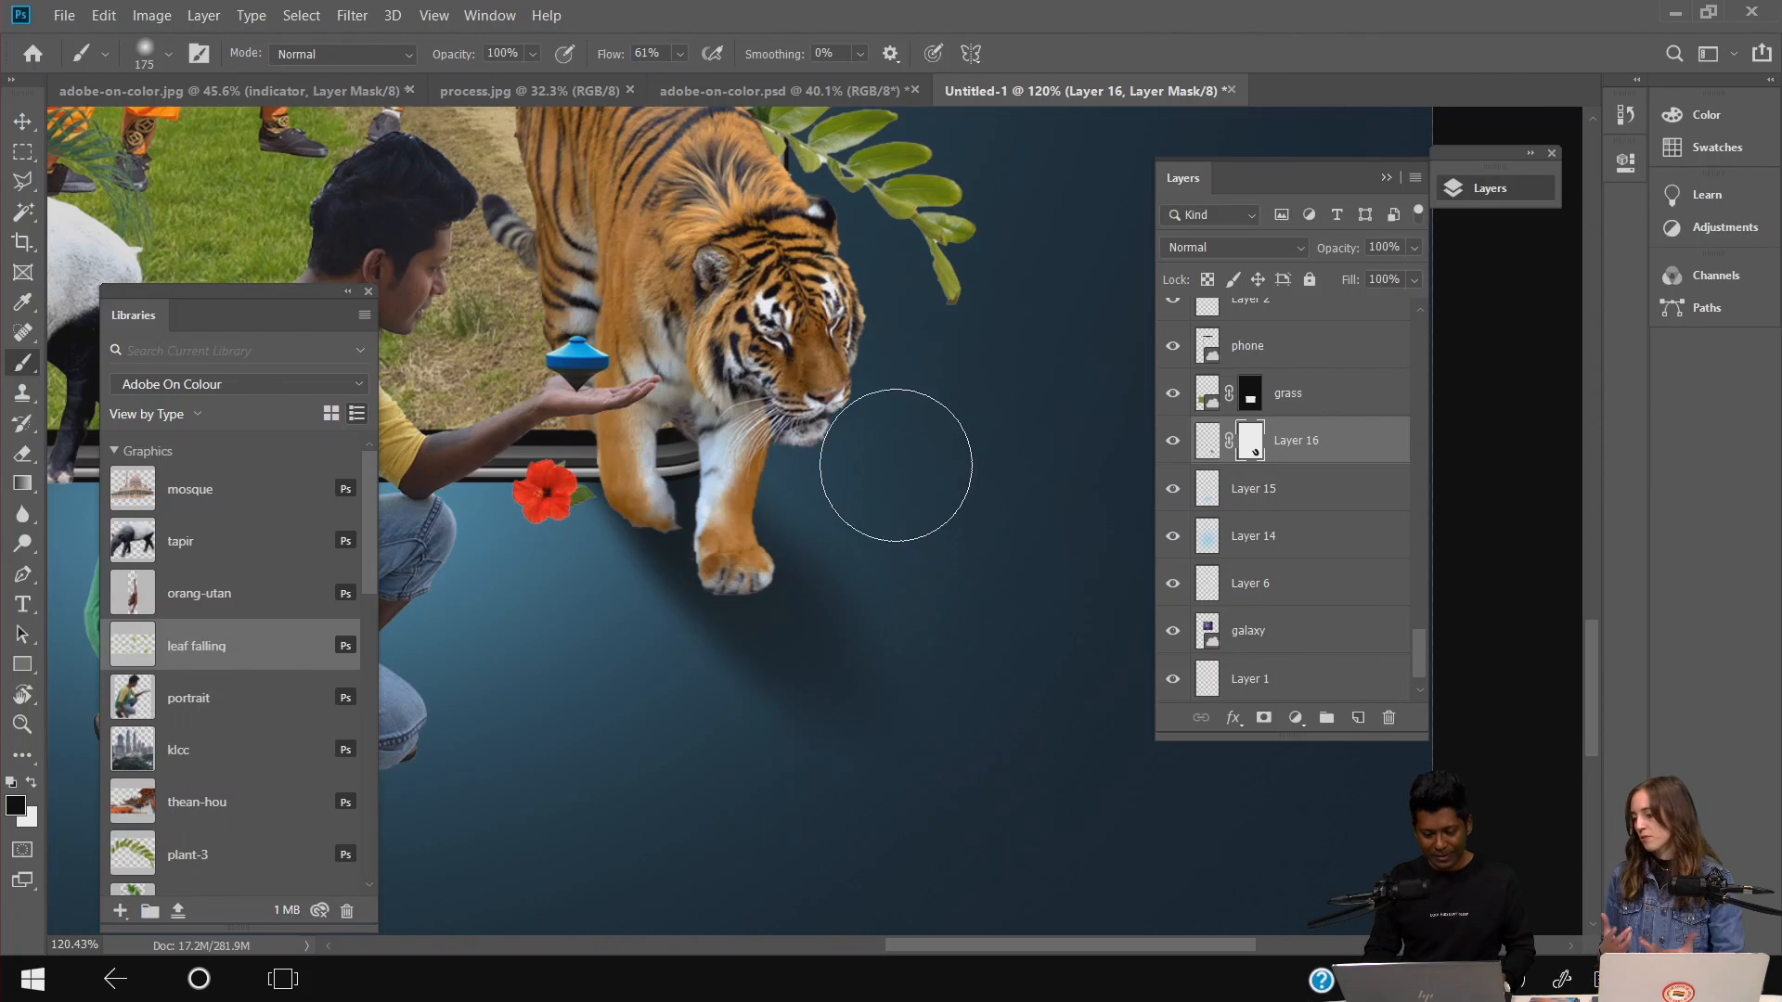
- Distort the tiger's shadow on Layer 16 by pulling its far lower corner and both upper corners outward, and apply the transform
scroll(716, 561, down, 6)
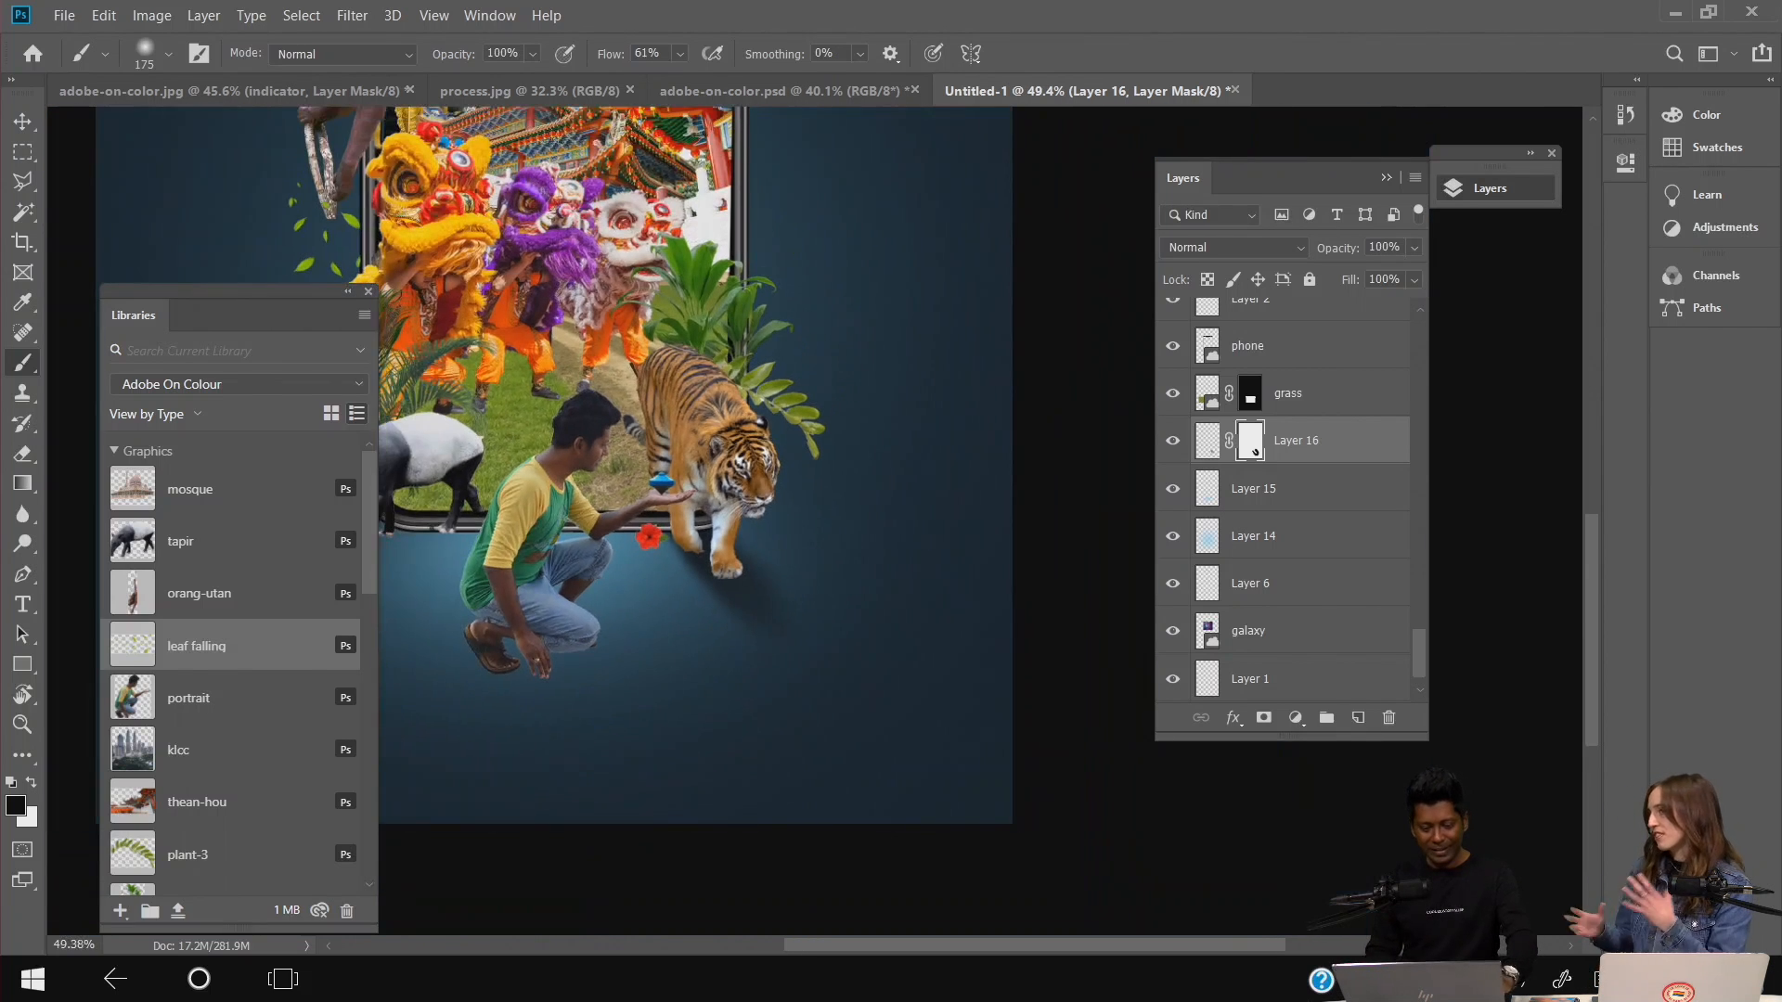
scroll(570, 539, up, 3)
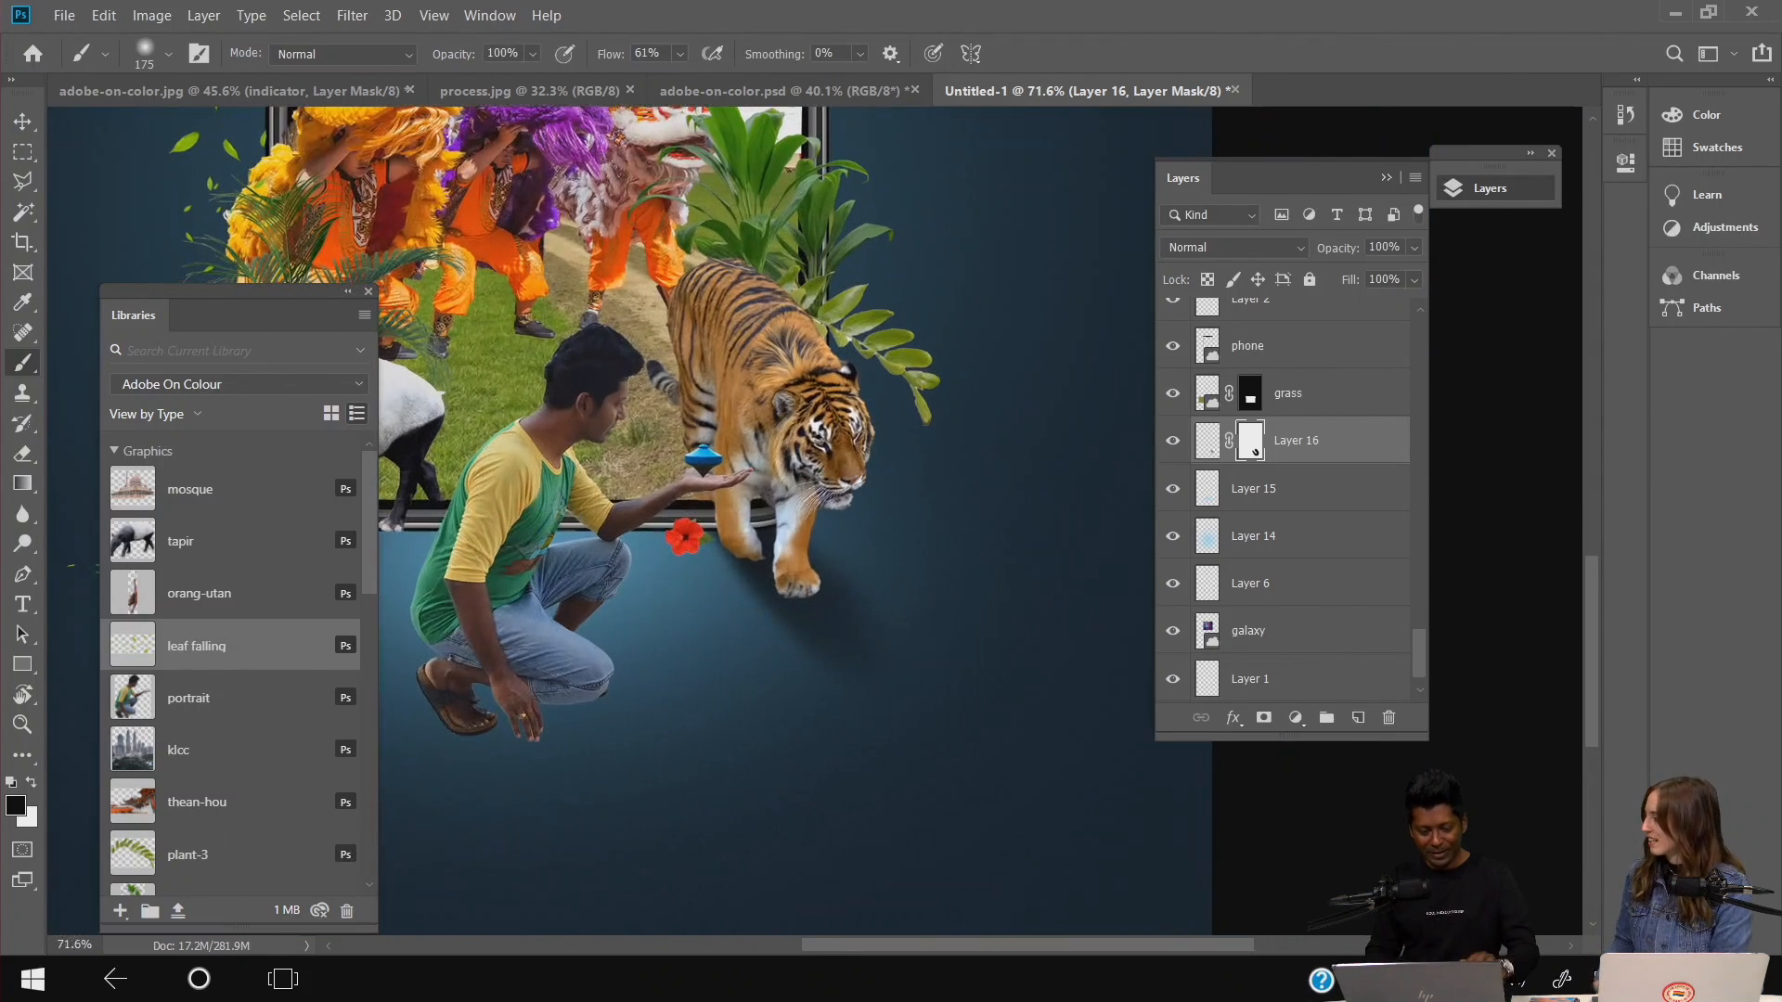
click(23, 121)
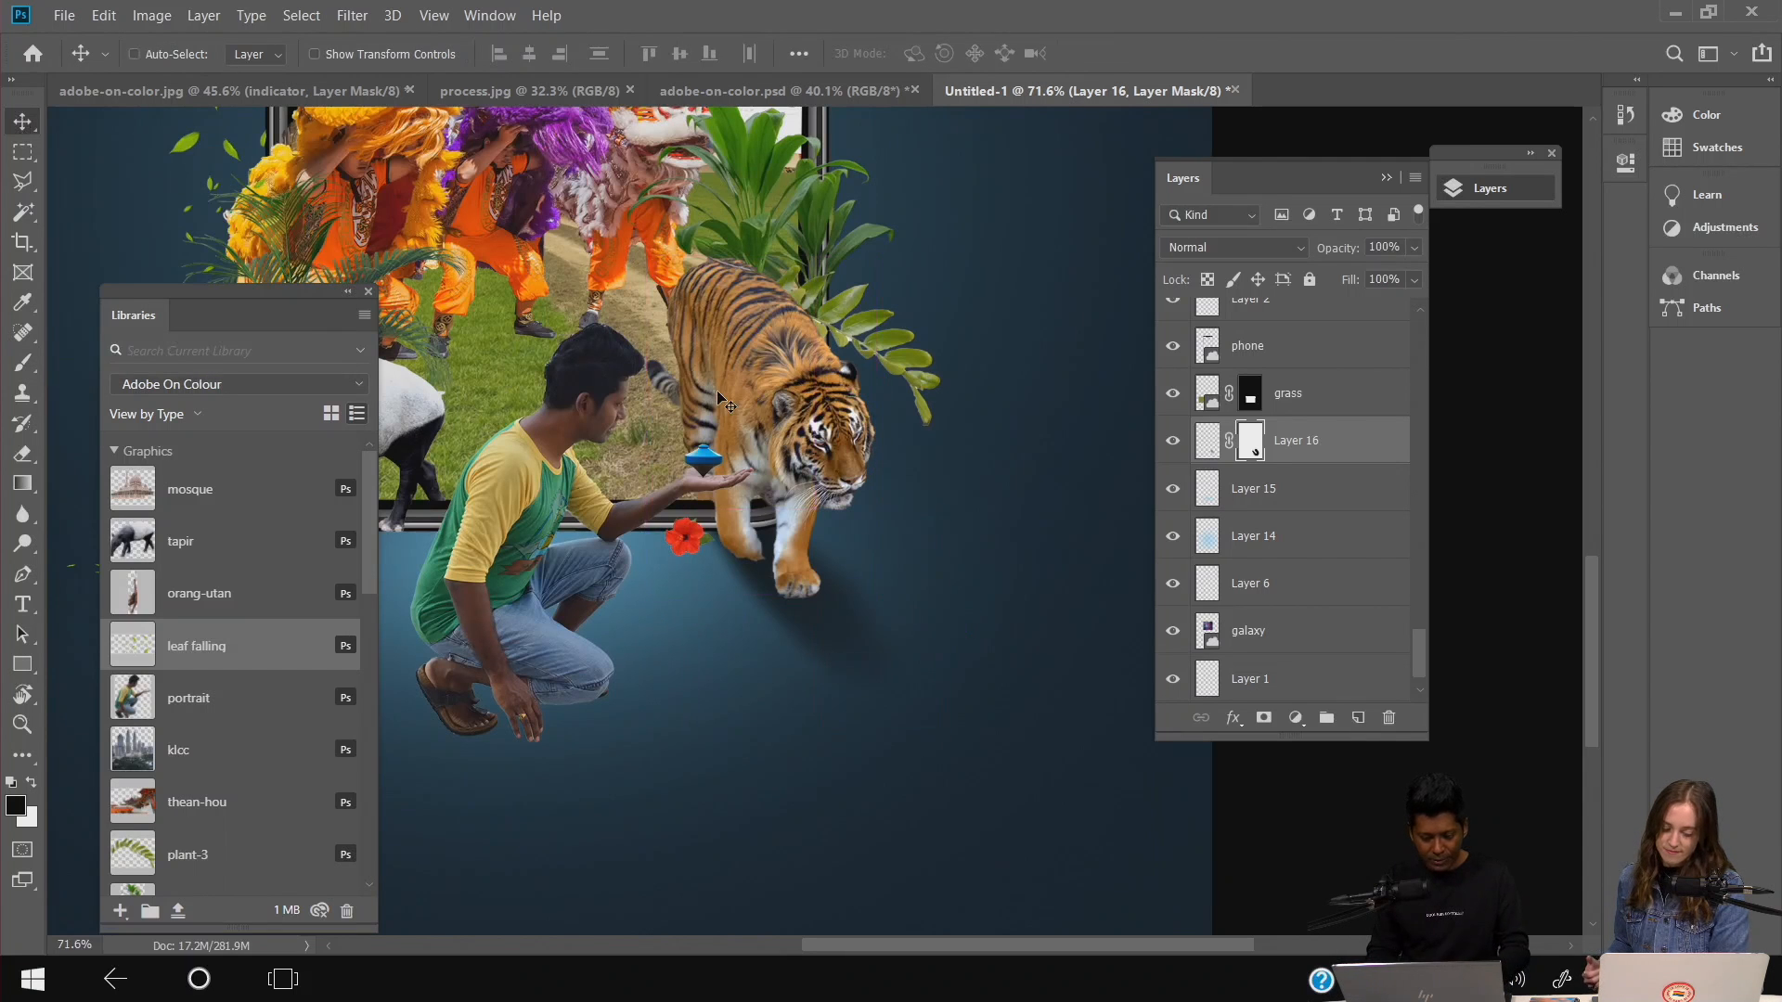
key(ctrl+t)
drag(941, 735, 1031, 797)
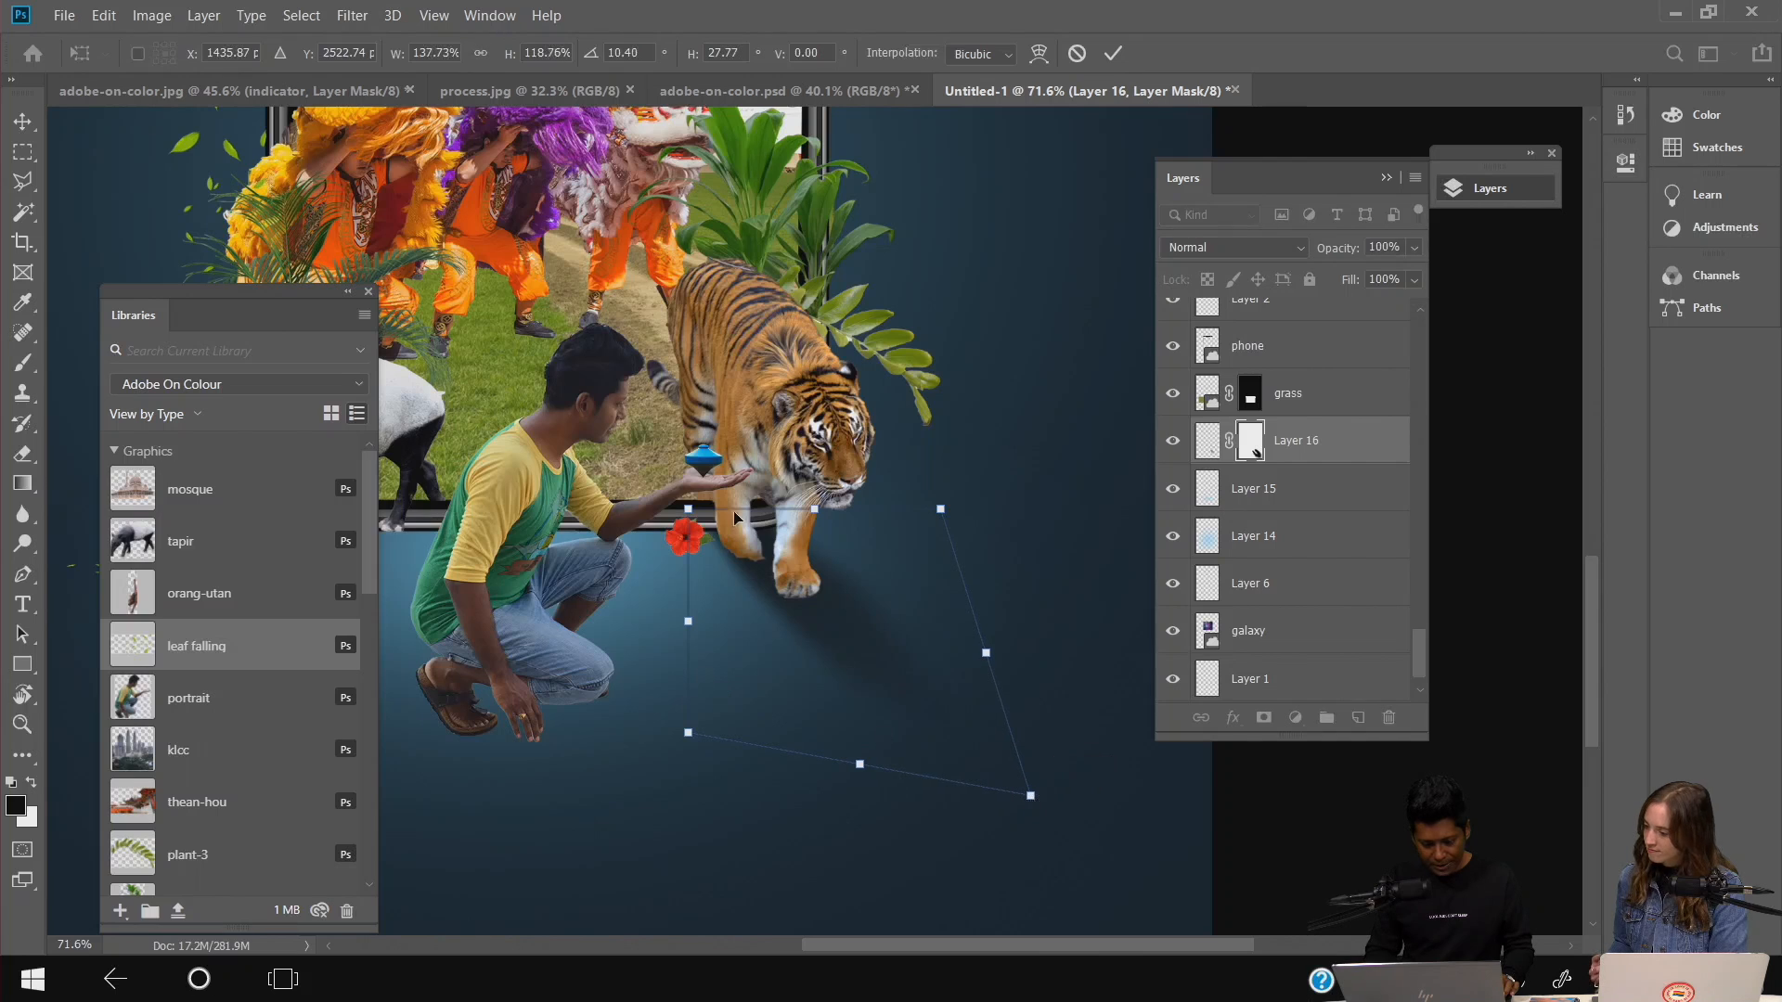
drag(689, 511, 675, 501)
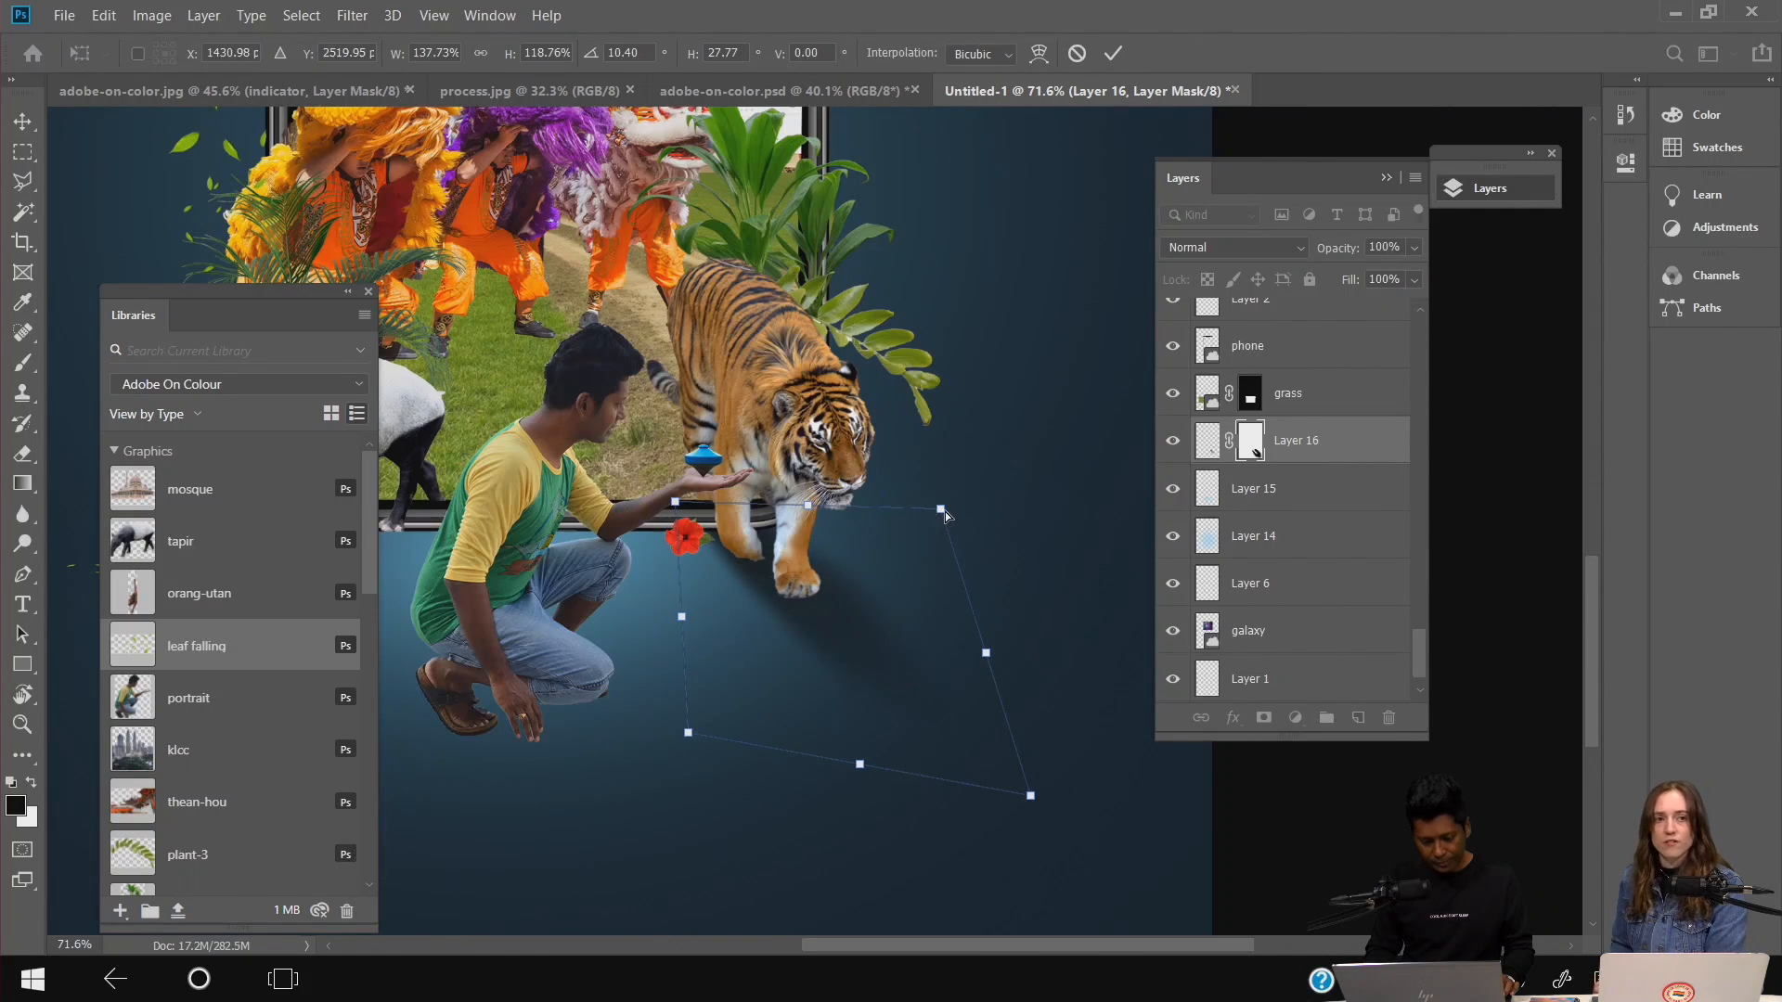
drag(944, 510, 967, 492)
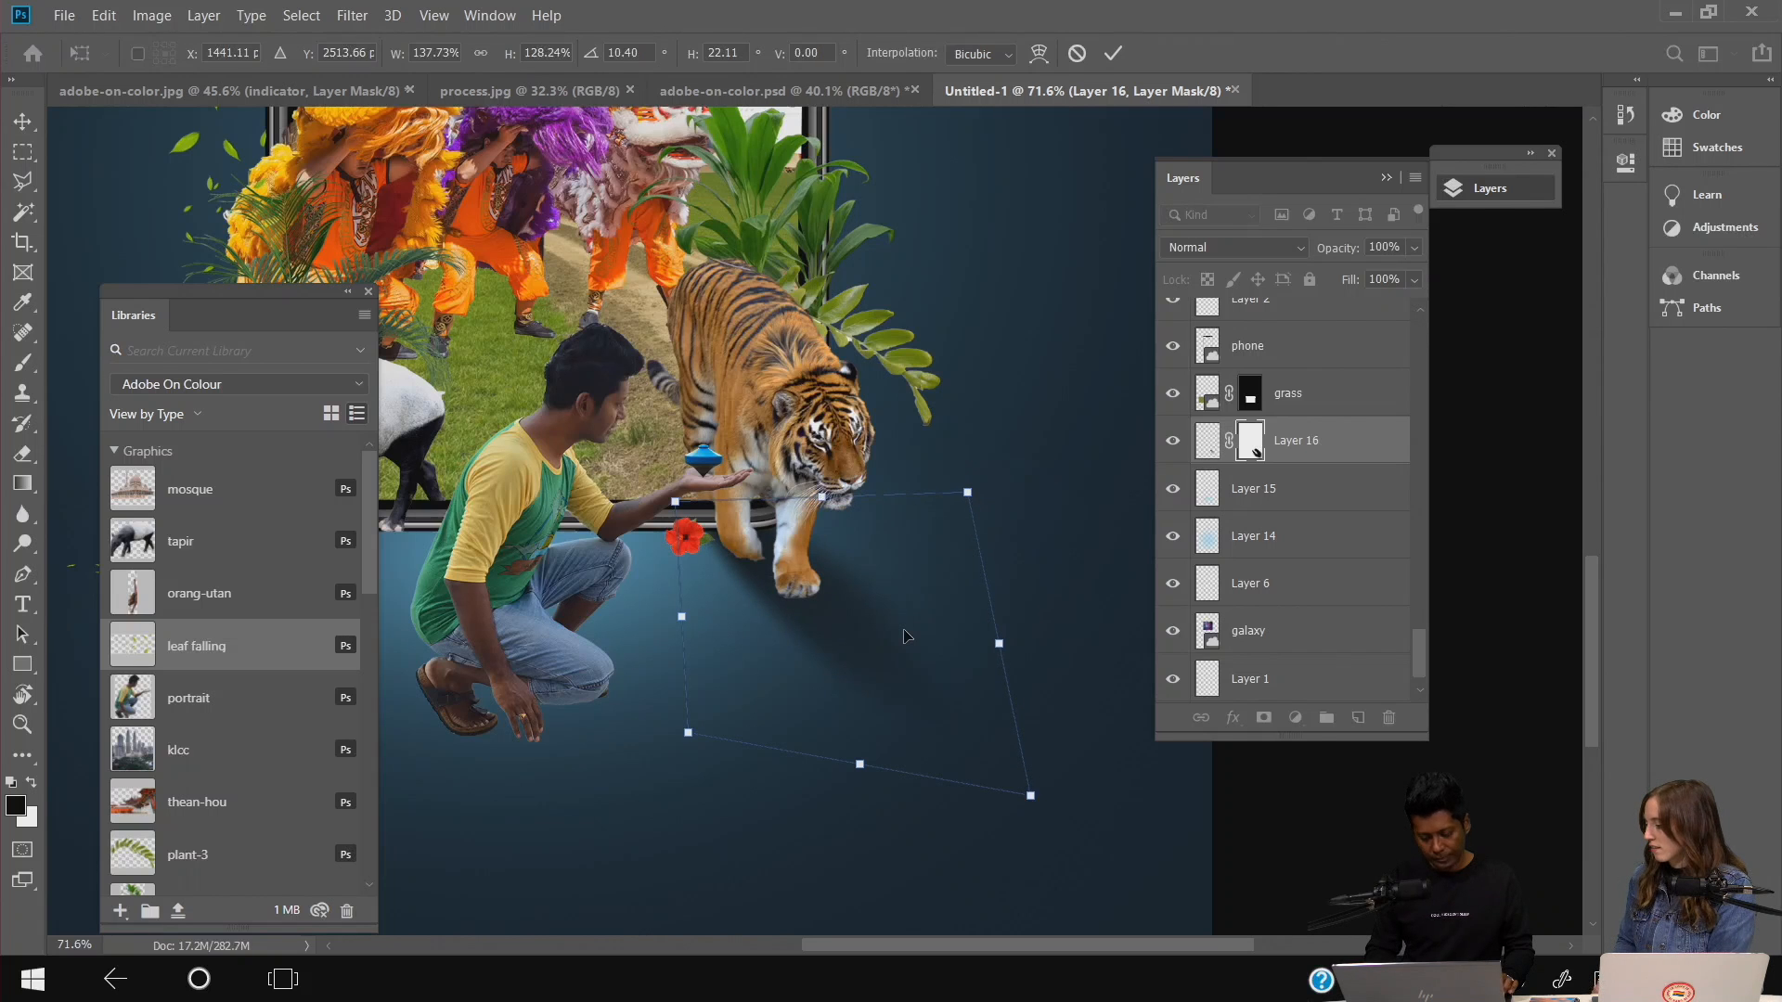
key(Return)
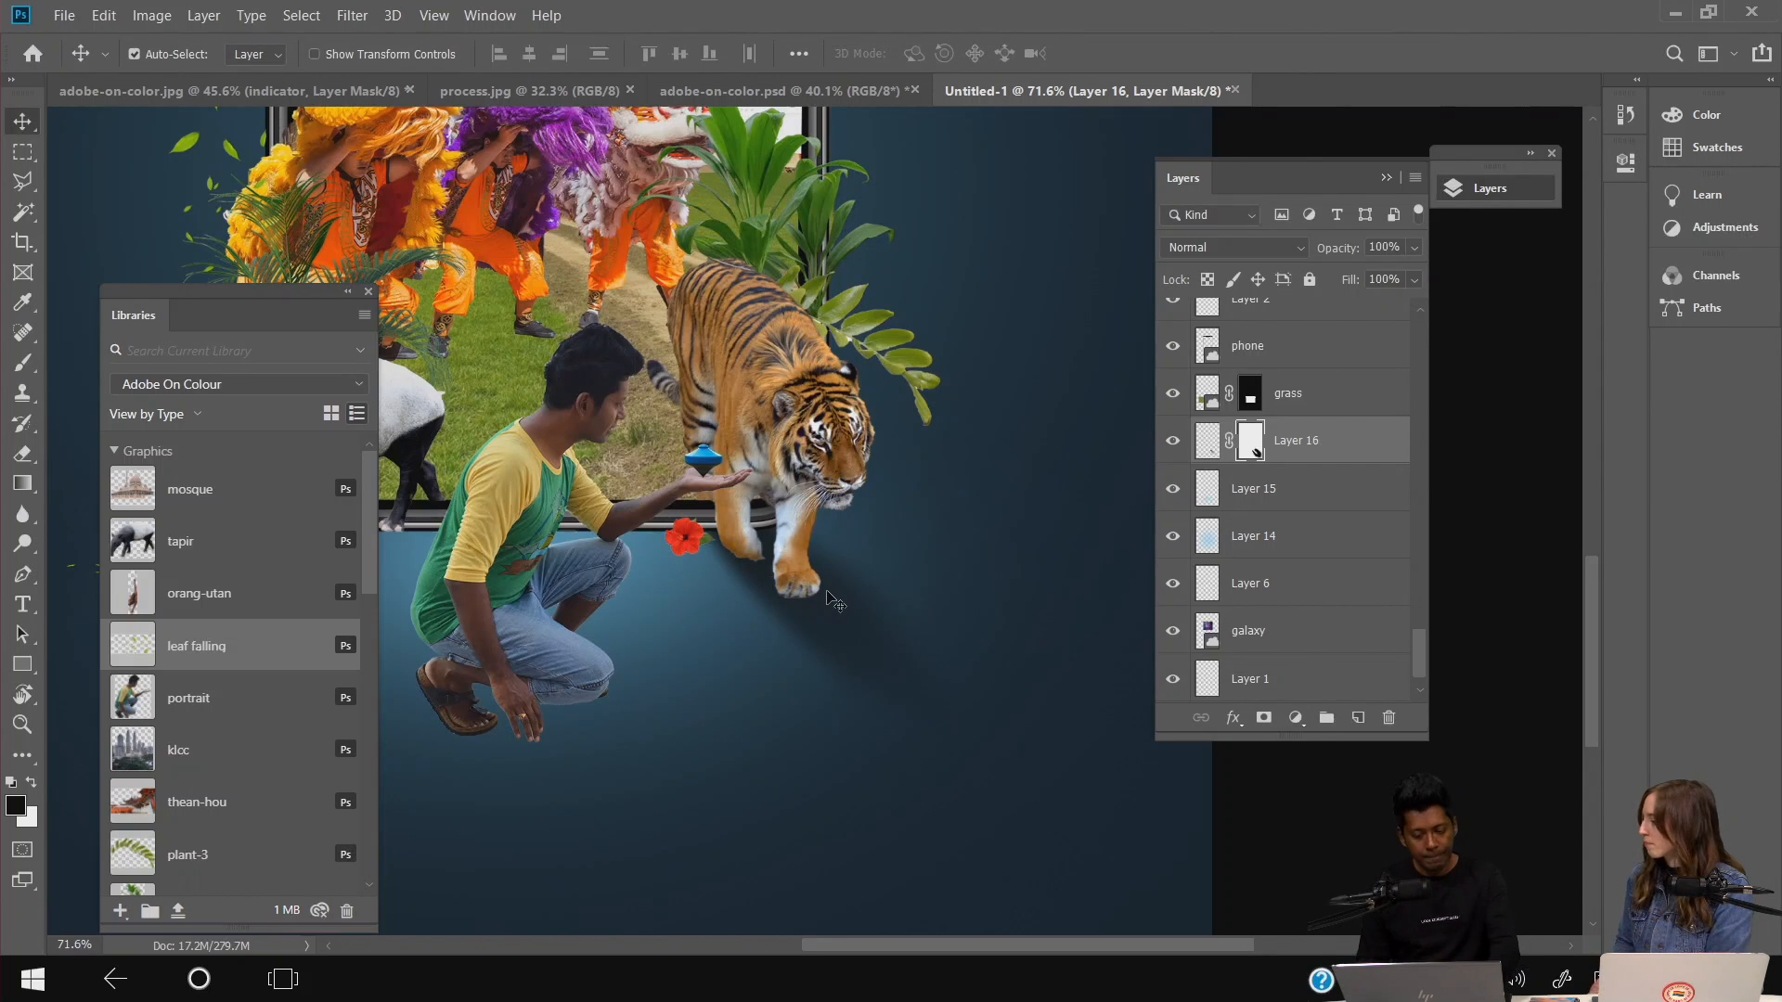
- Duplicate the tiger layer
scroll(827, 593, down, 6)
scroll(815, 520, down, 3)
scroll(815, 520, down, 1)
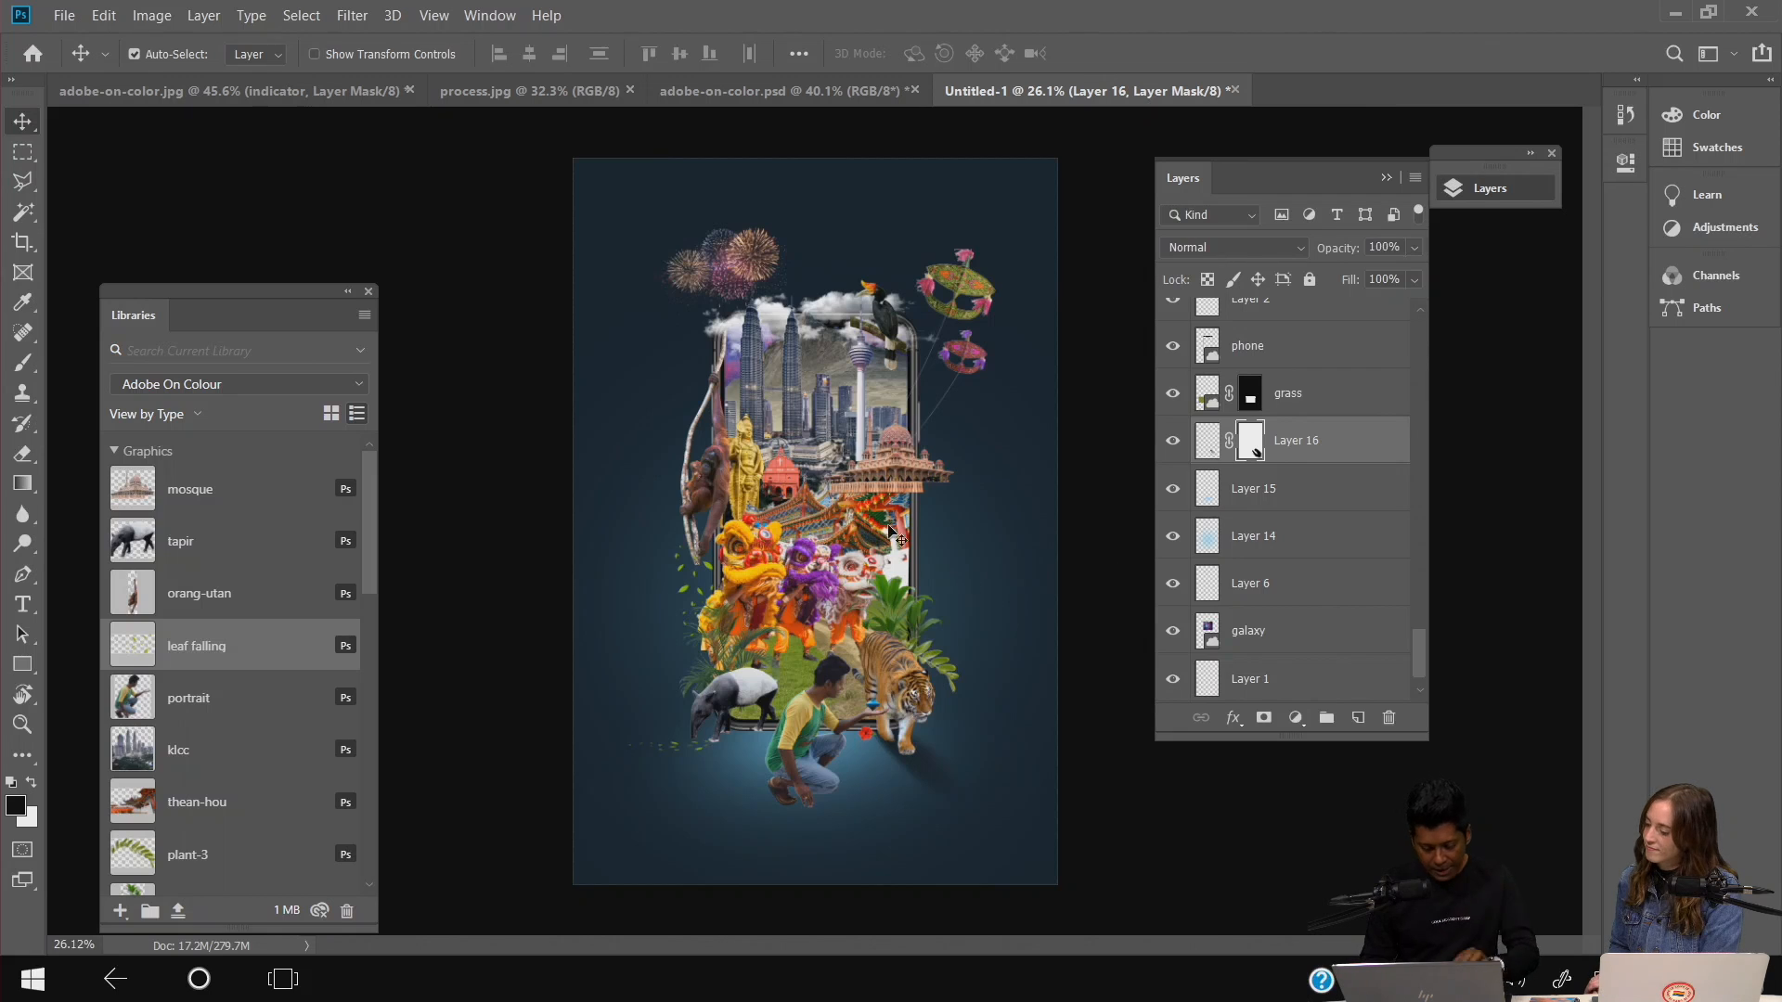
scroll(829, 555, up, 5)
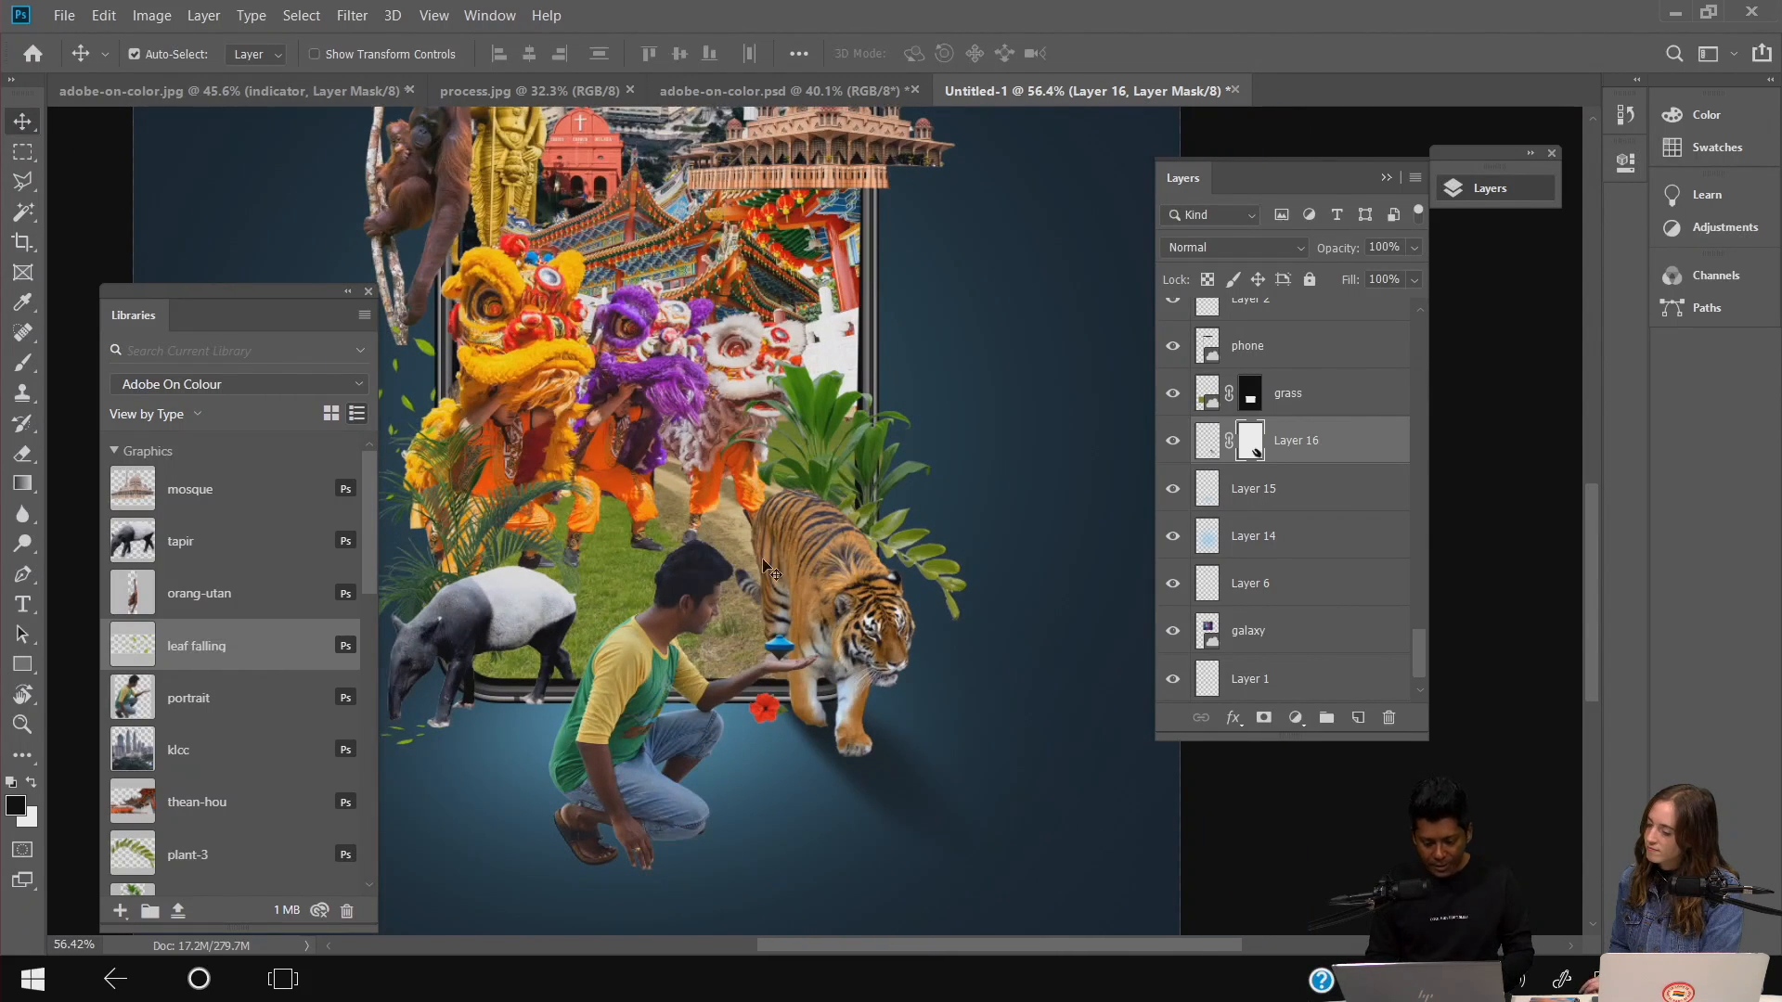
click(841, 563)
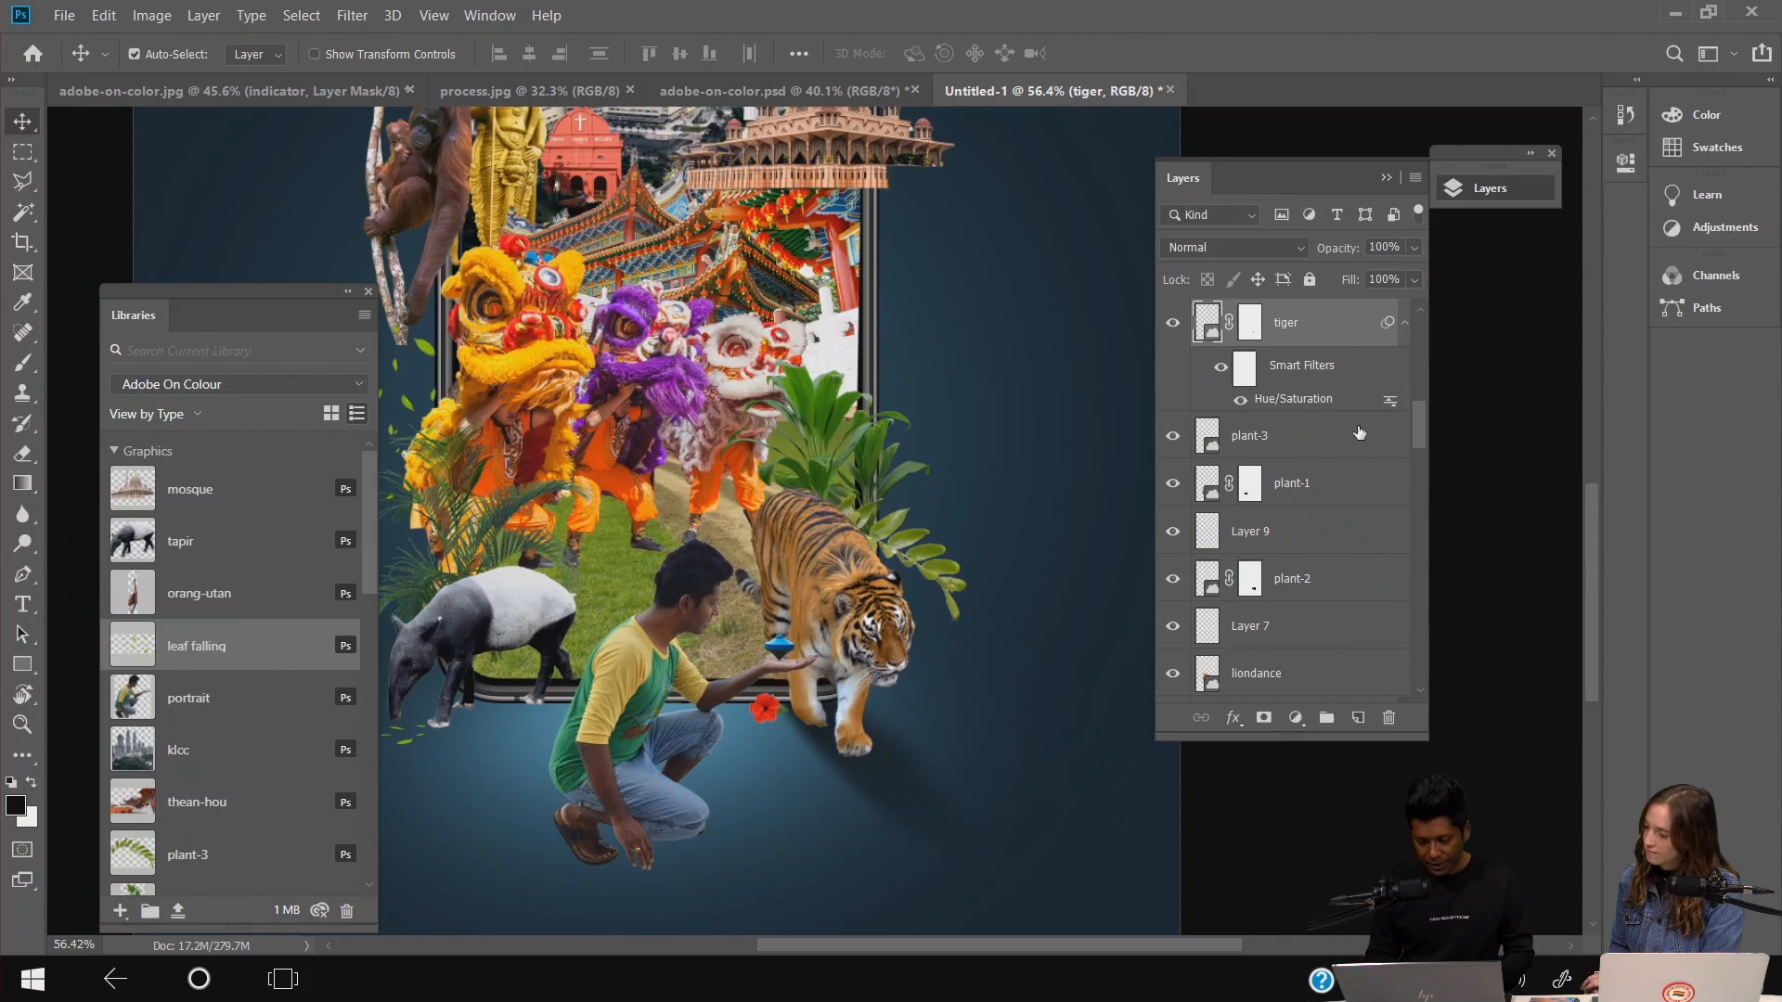
drag(1334, 333, 1361, 717)
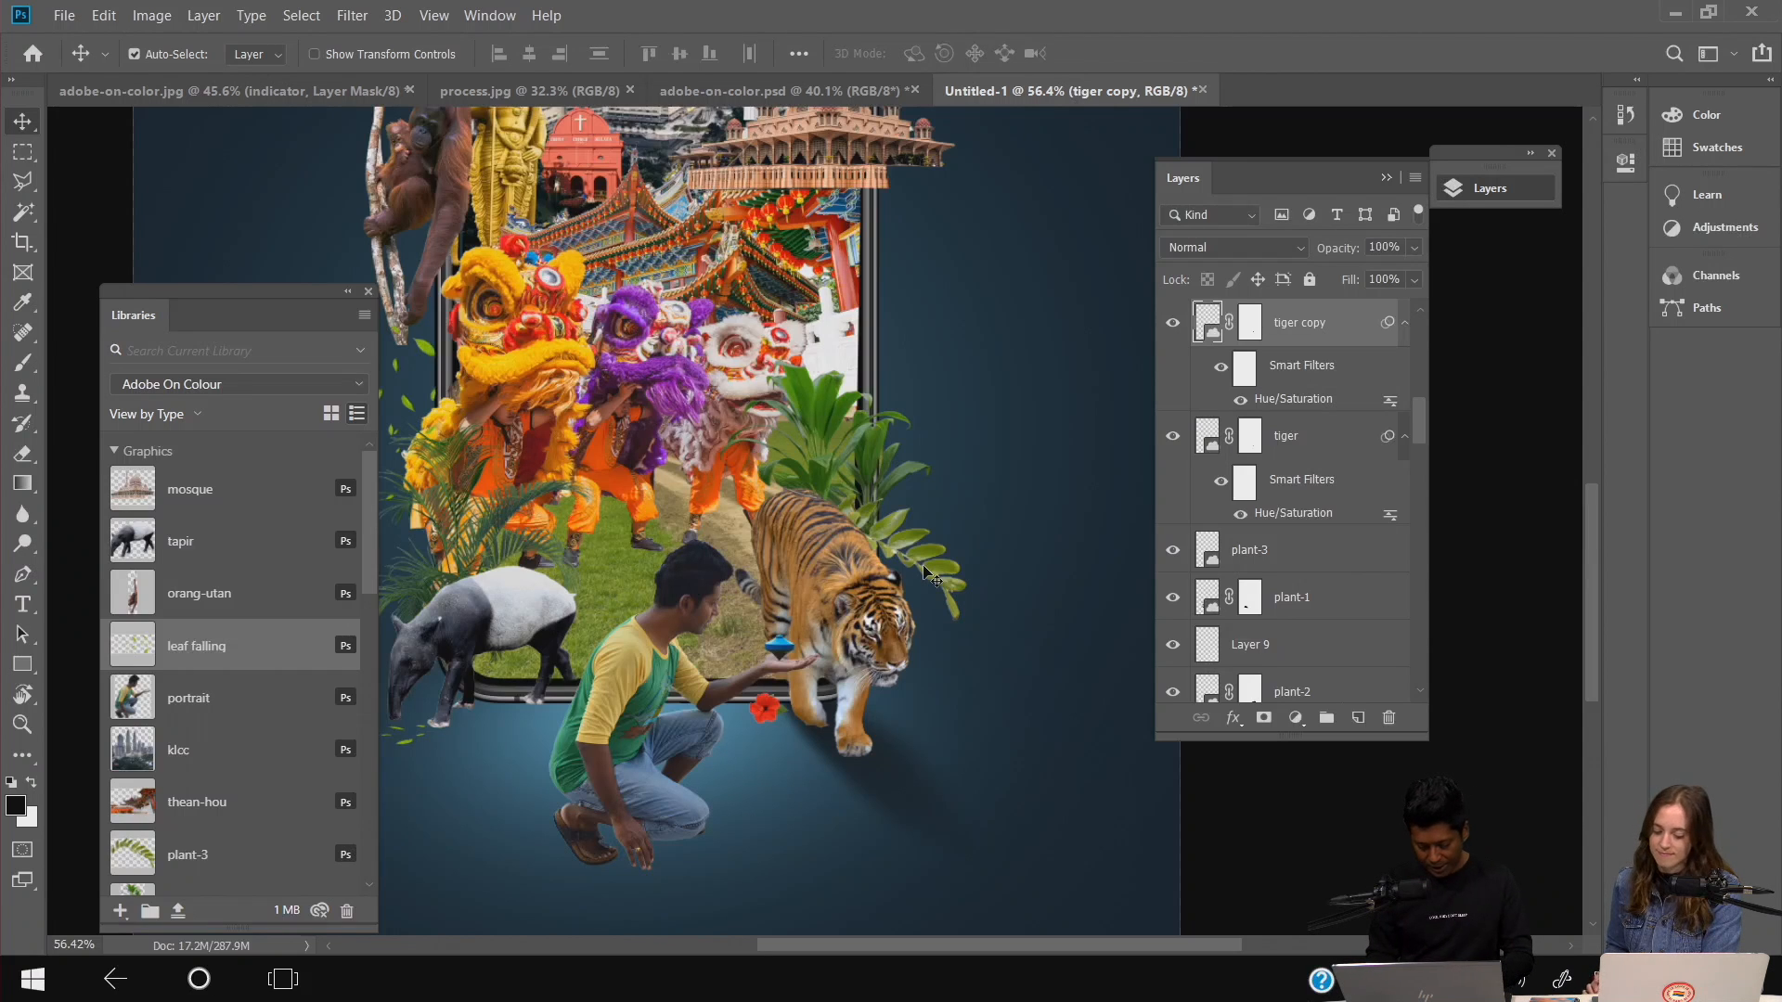
- Darken the tiger copy with a Hue/Saturation adjustment at Lightness -51
key(ctrl+u)
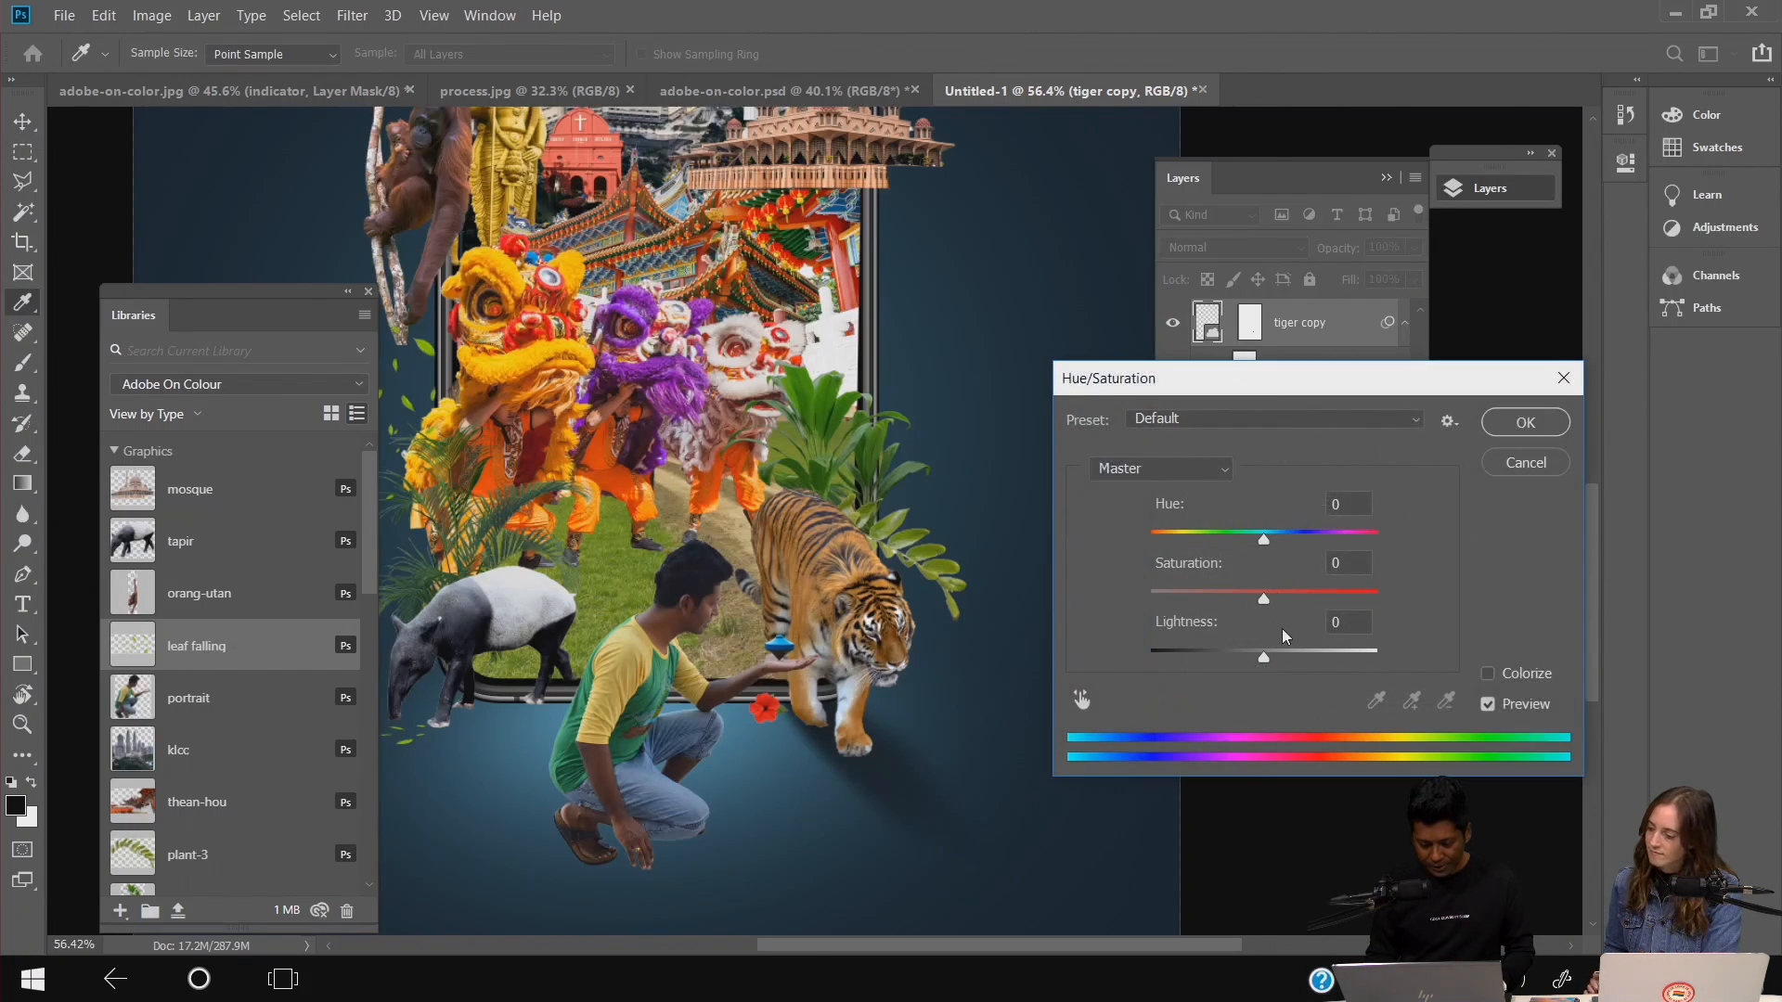
drag(1262, 659, 1216, 660)
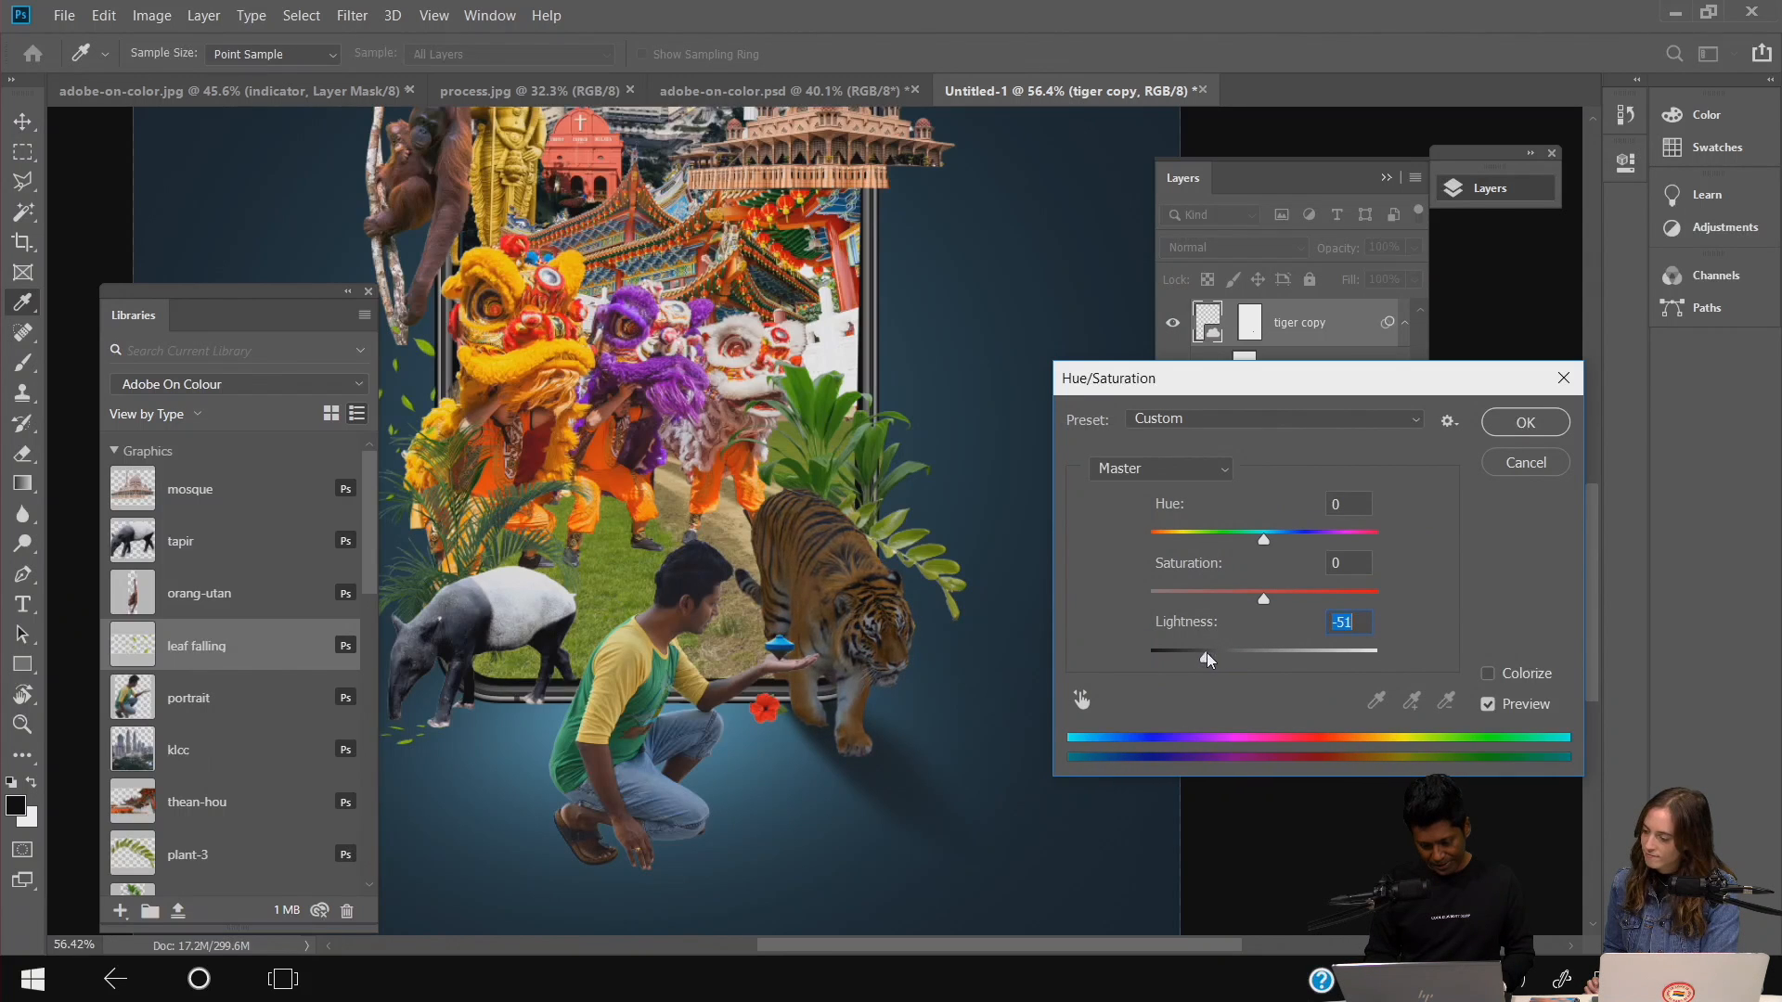
click(1533, 425)
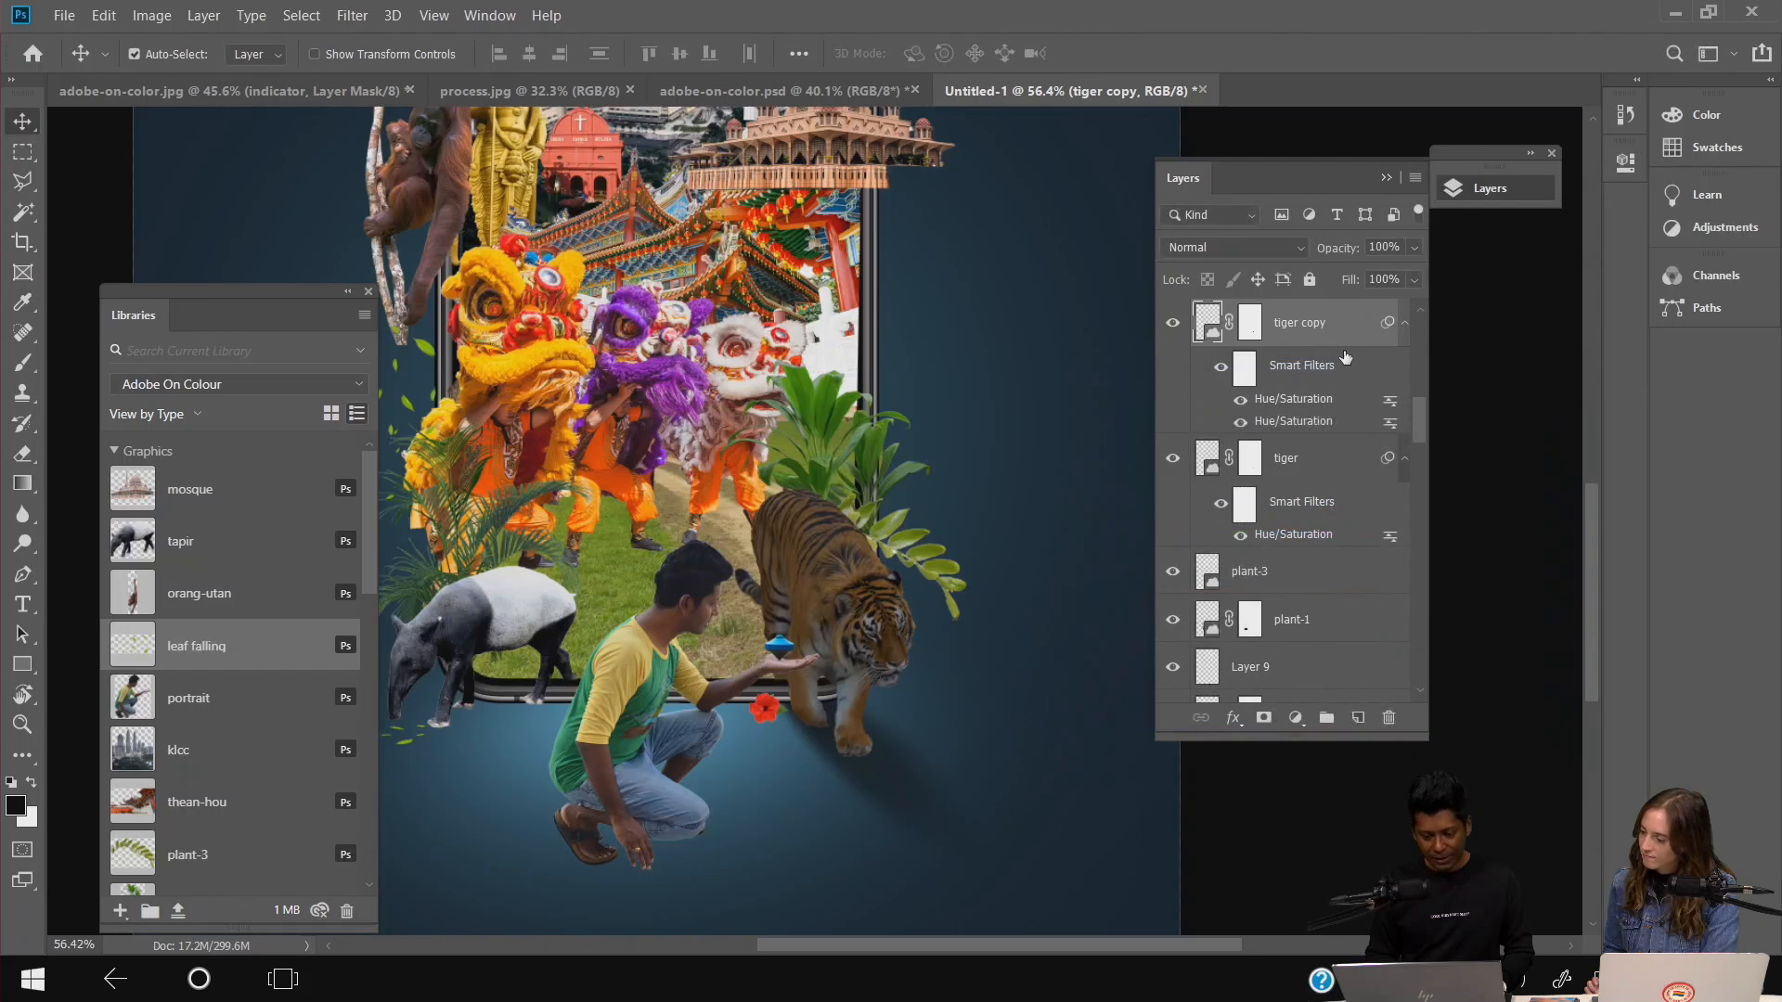
- Brush black on the tiger copy's layer mask along the tiger's upper back edge with the soft 175 px brush
click(18, 371)
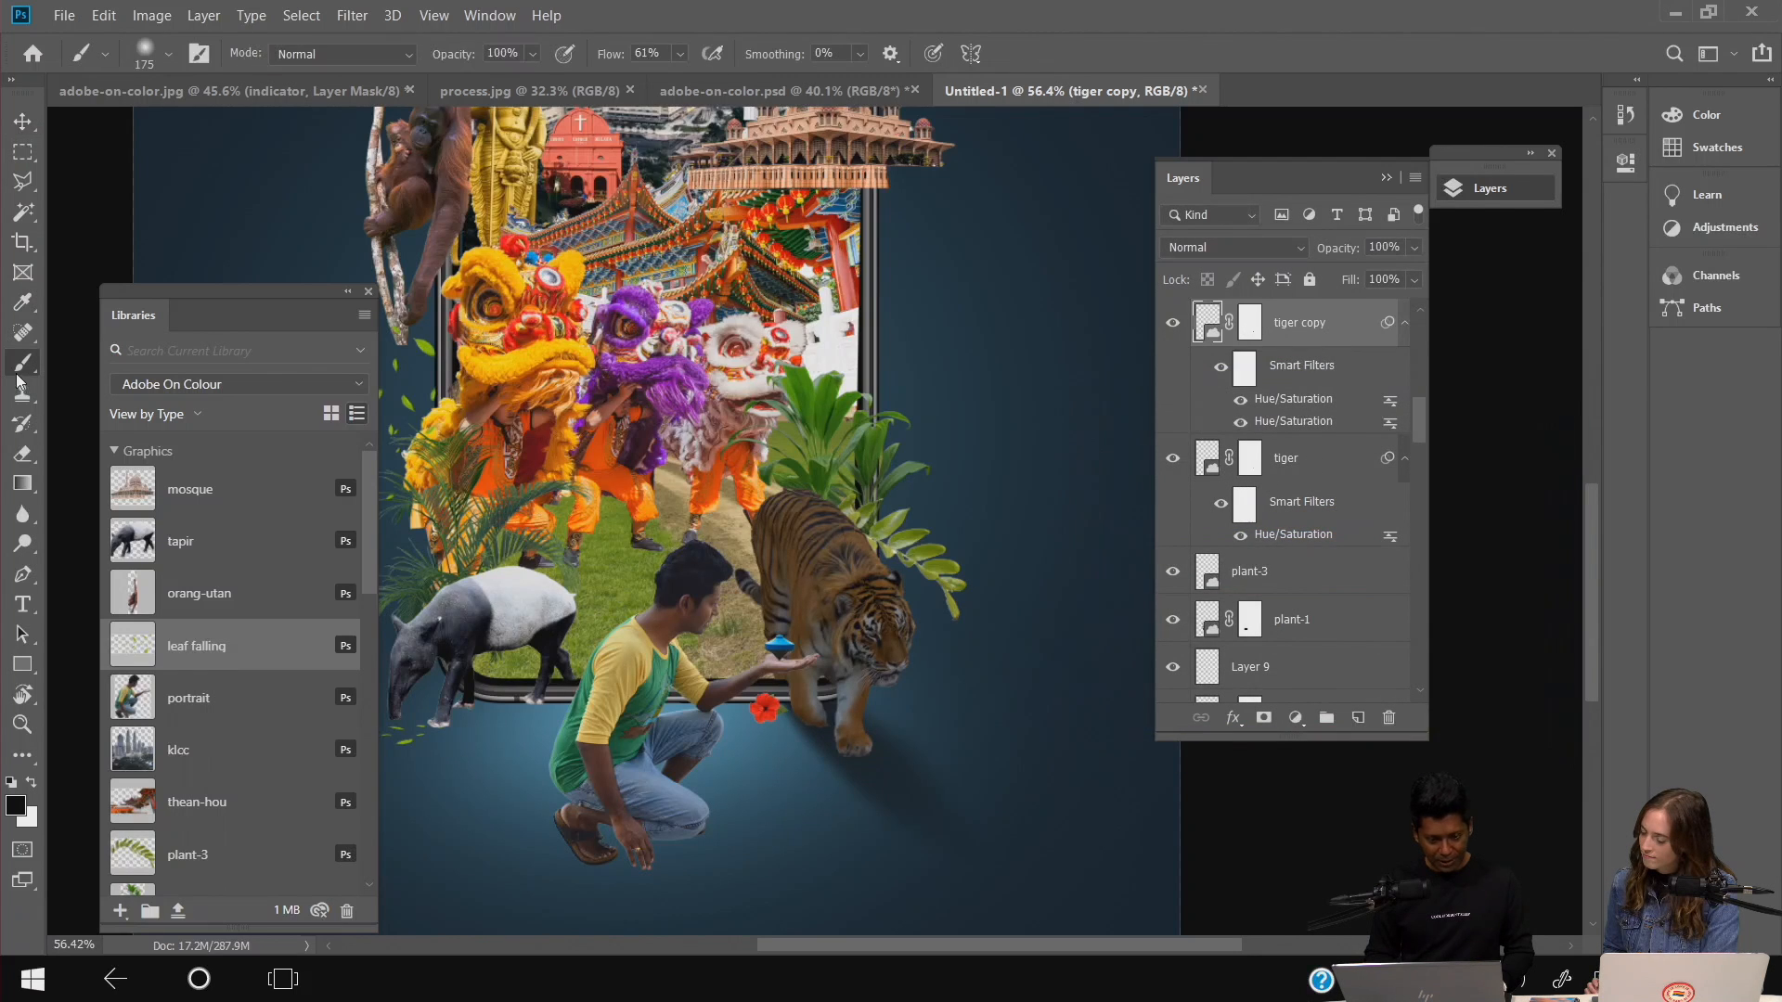
click(1252, 330)
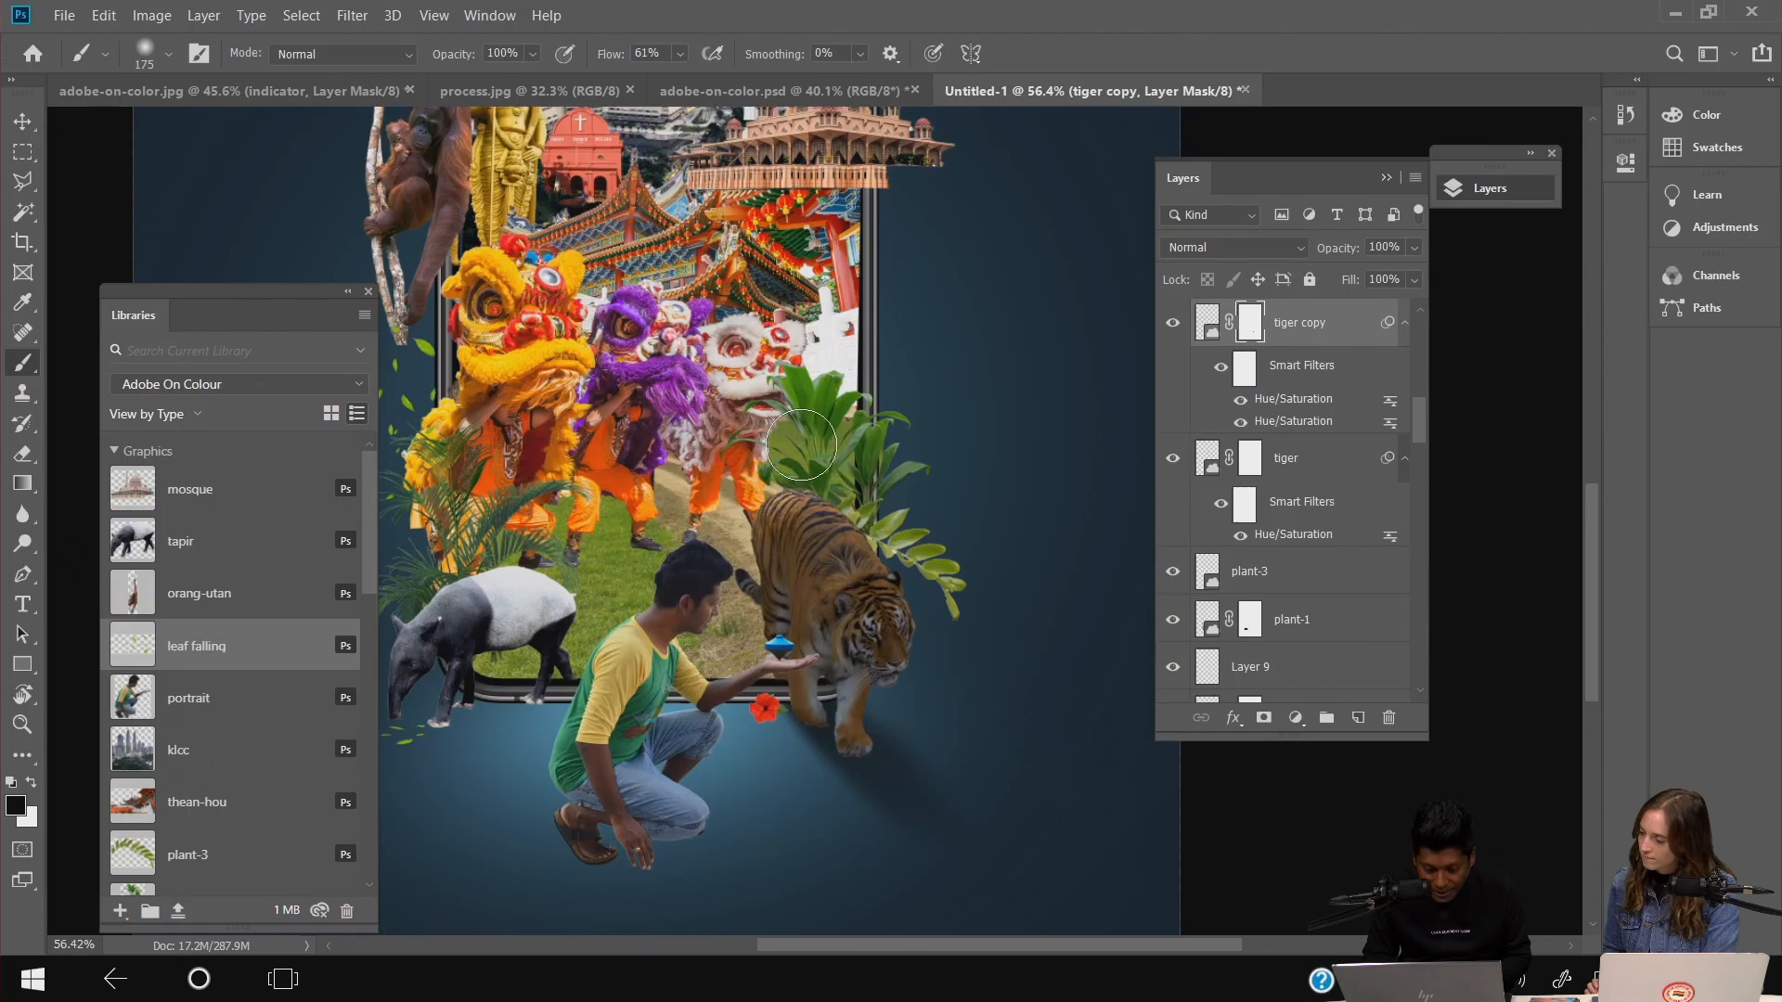
mouse_move(862, 490)
mouse_down()
mouse_move(803, 467)
mouse_move(875, 501)
mouse_up()
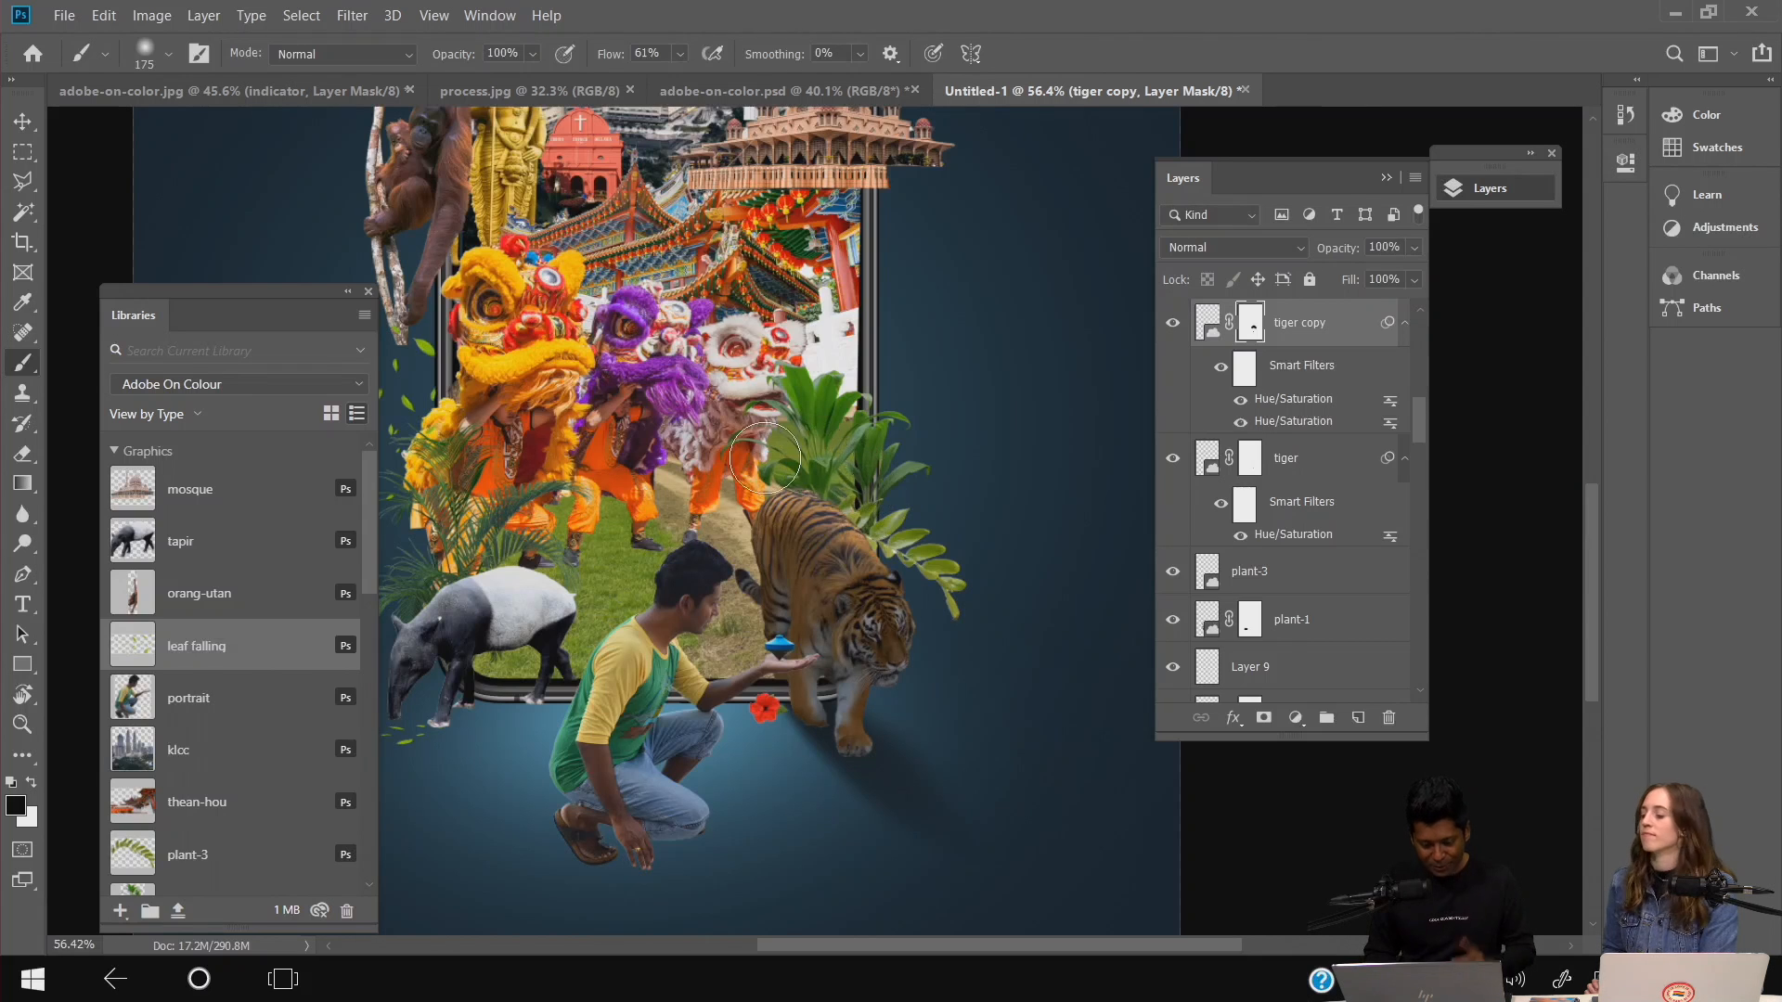
- Reduce the brush size and set its flow to 31%, then paint on the tiger copy's mask near the front legs
key(bracketleft)
key(bracketleft)
key(bracketleft)
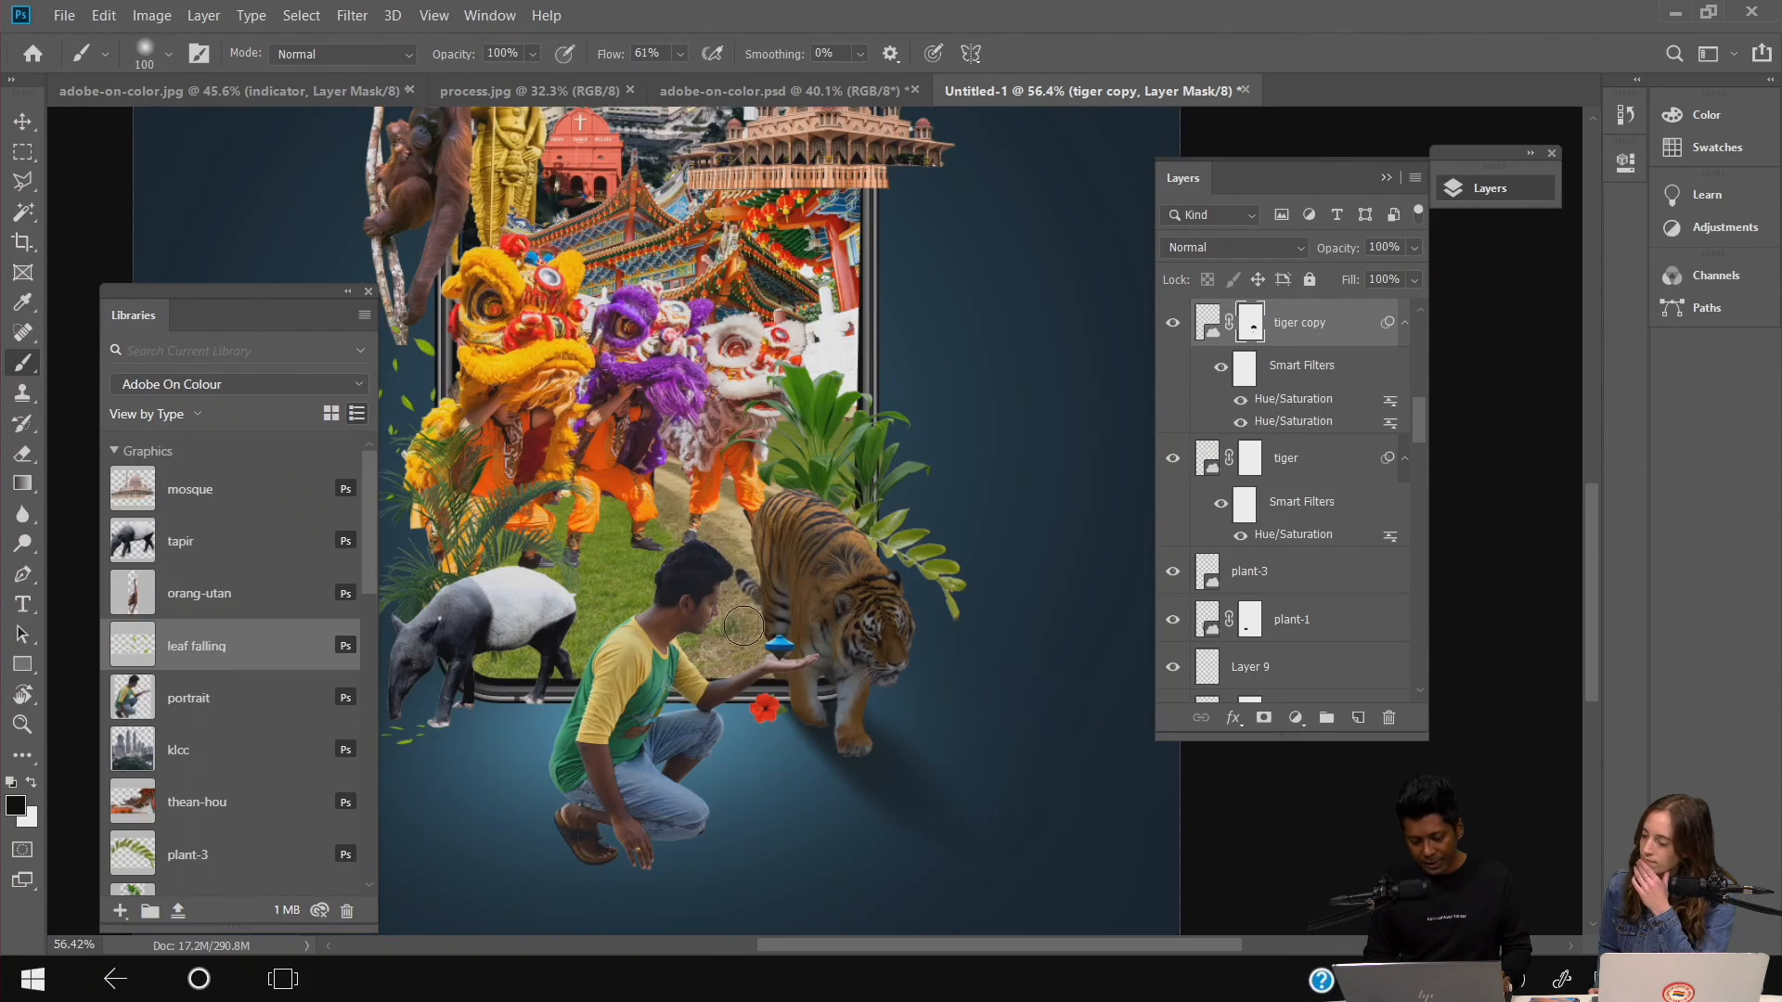
key(bracketleft)
key(bracketleft)
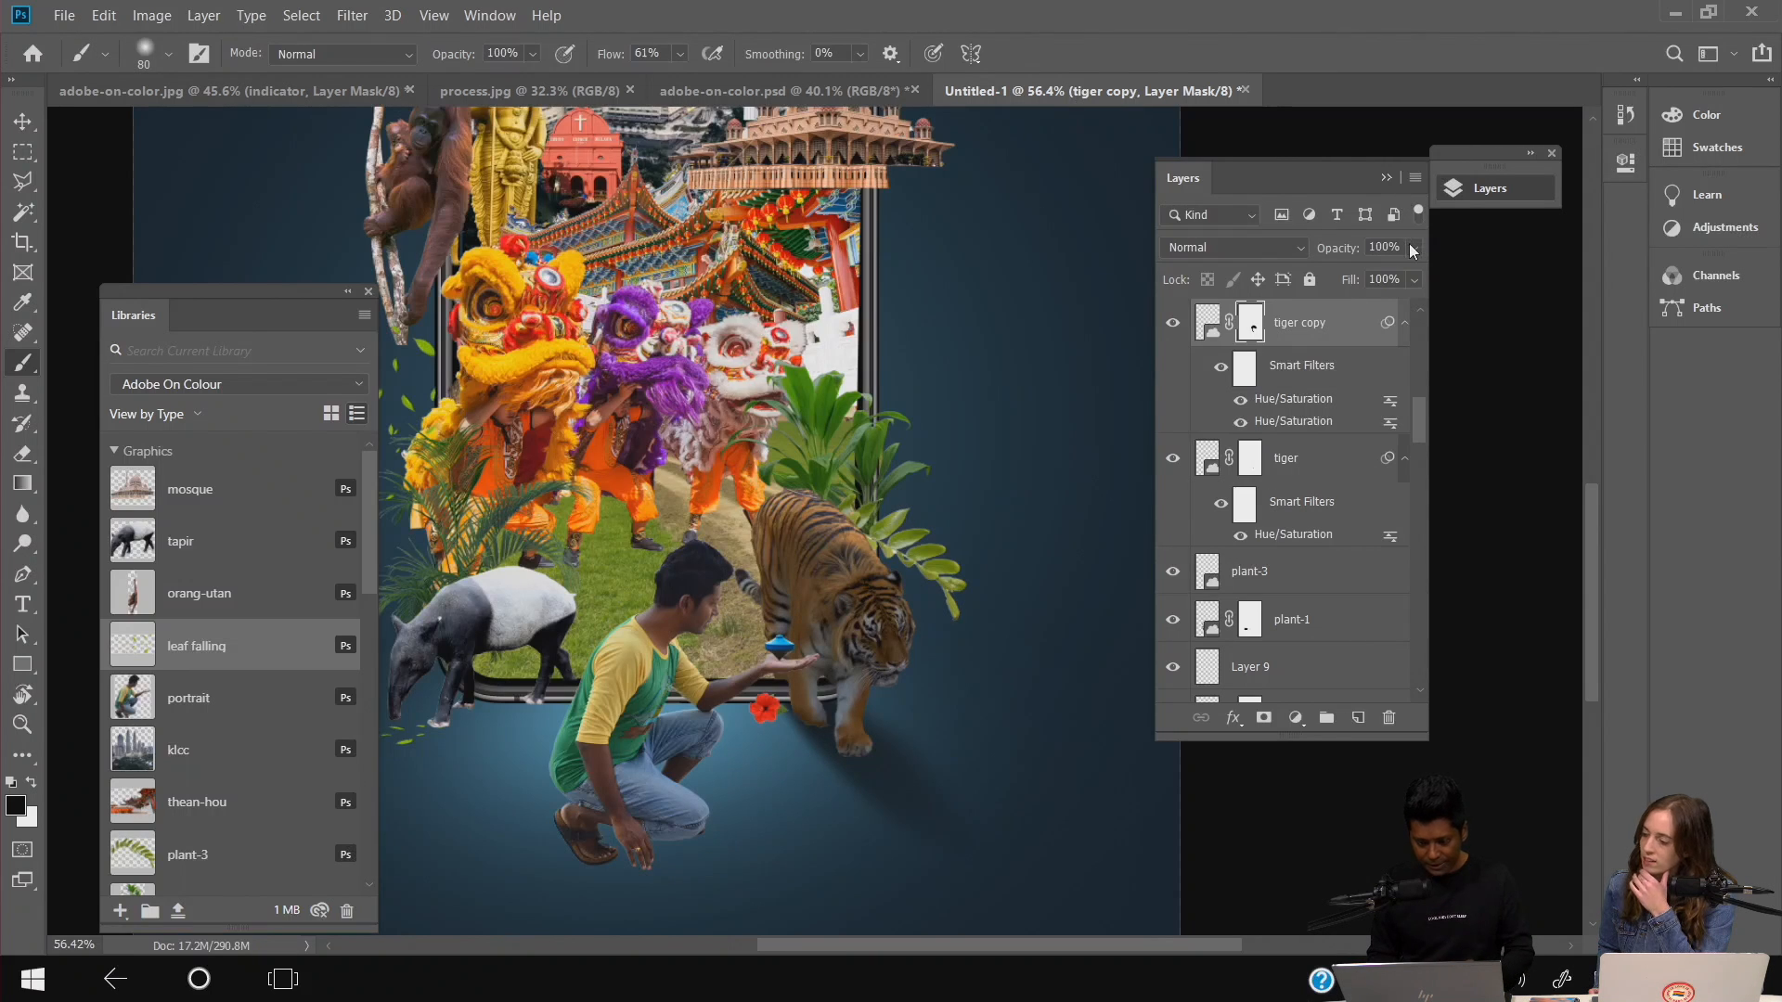
click(681, 54)
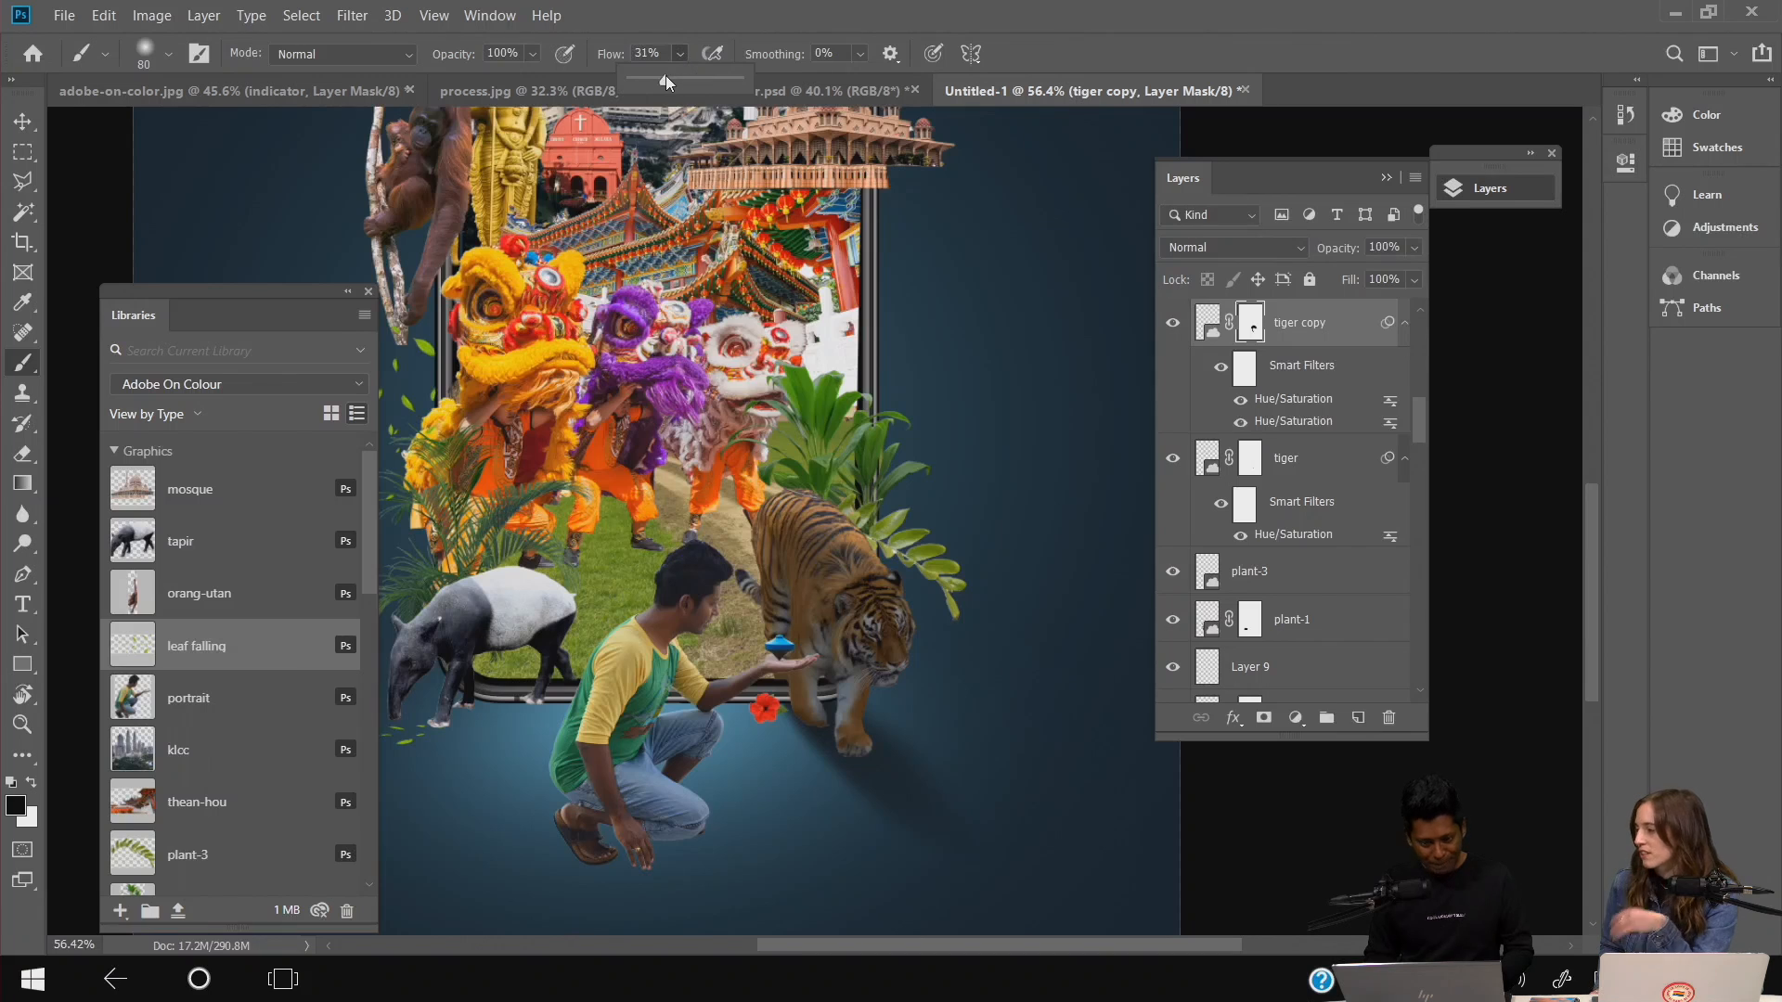
click(775, 683)
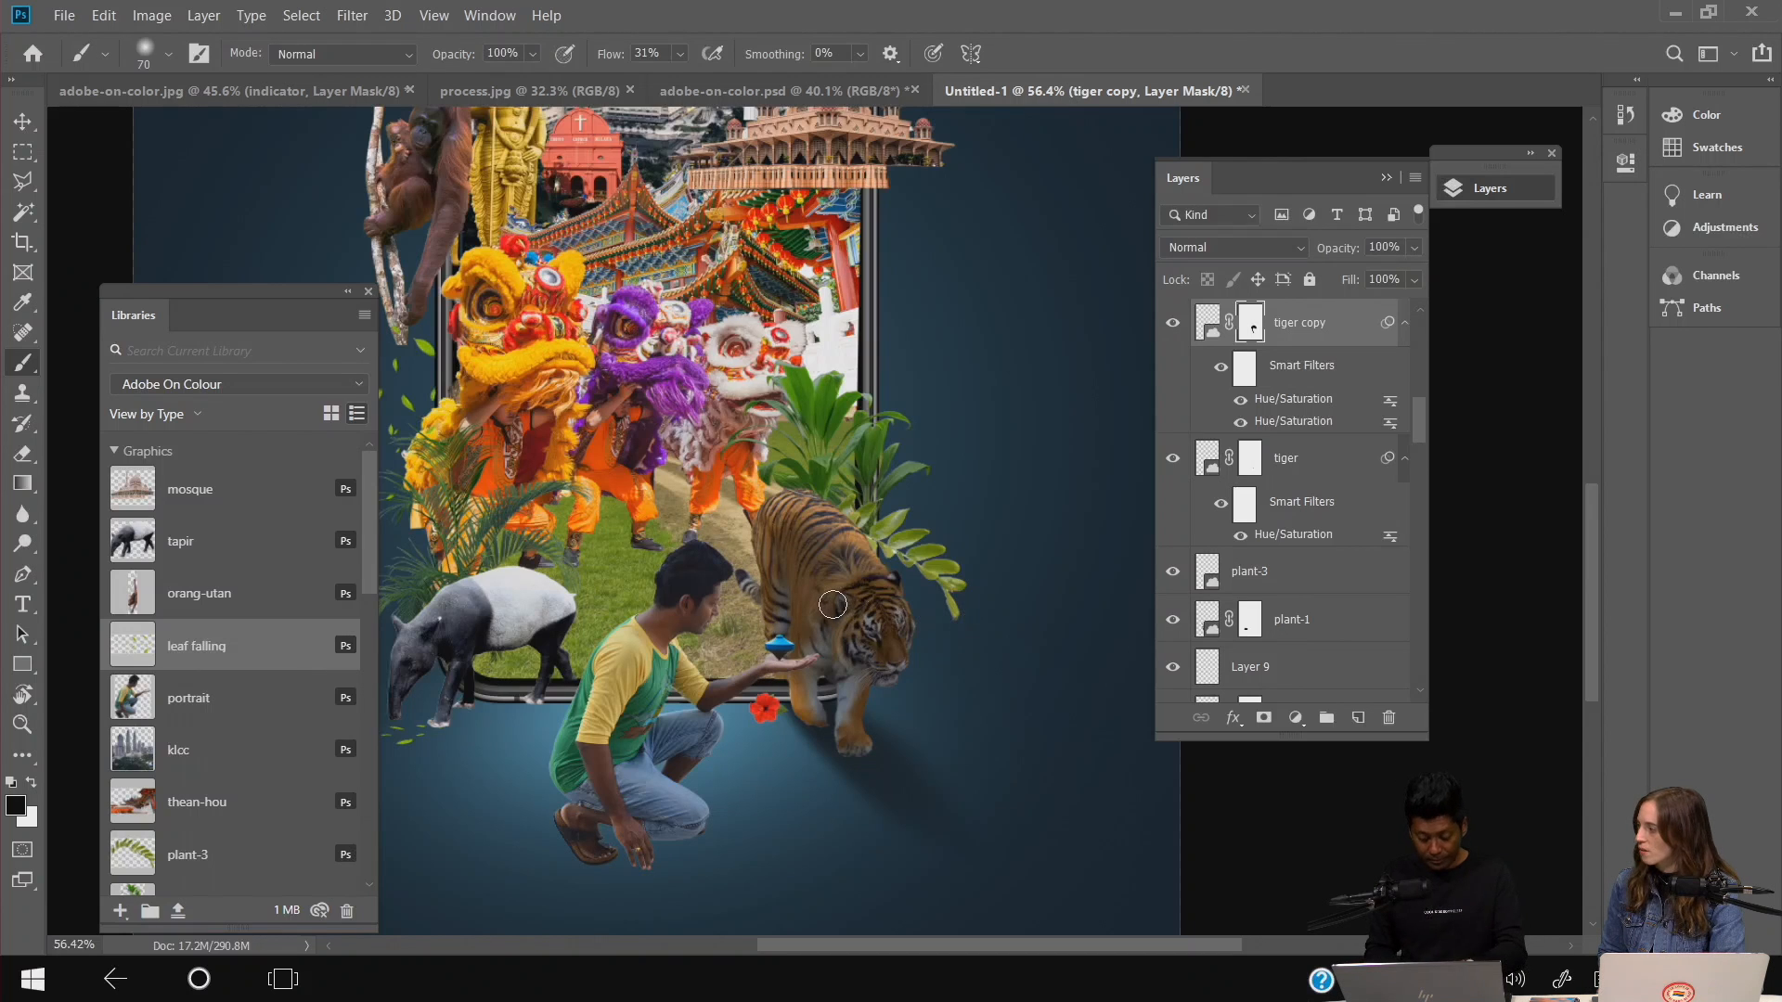
- Lighten the tiger's back on the tiger copy's mask with a soft 150 px black brush at 11% flow
key(bracketright)
key(bracketright)
key(bracketright)
key(bracketright)
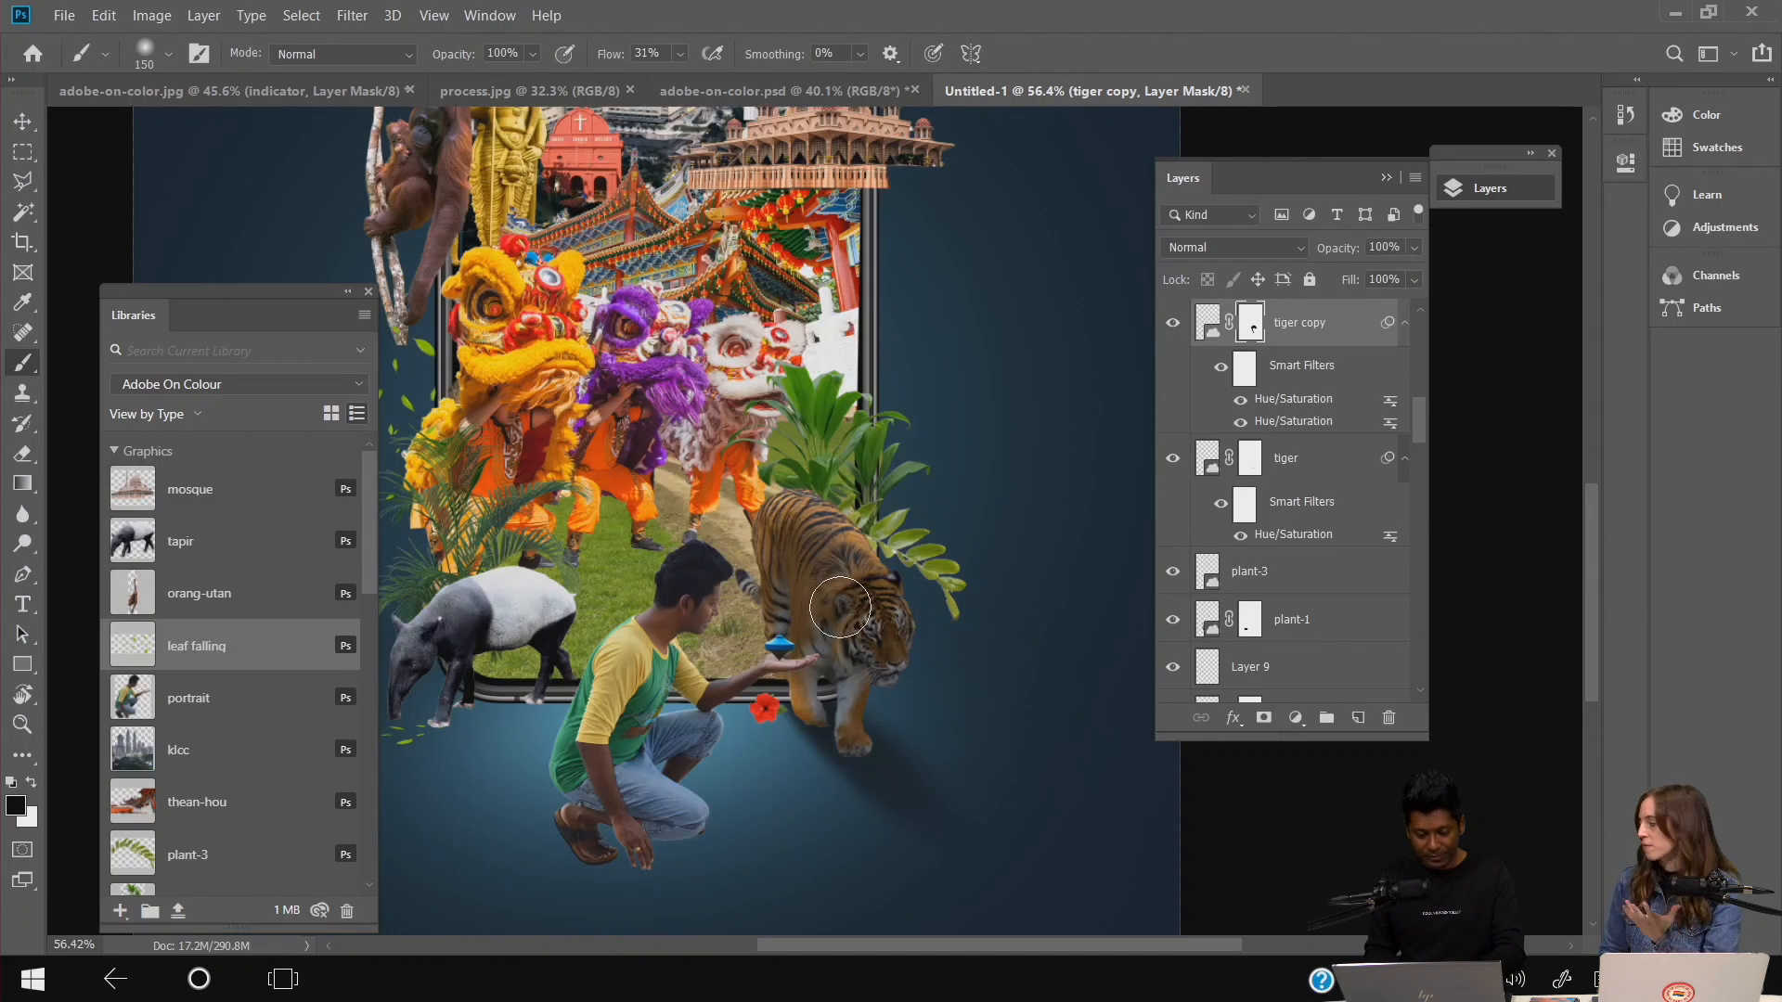
click(681, 53)
click(670, 79)
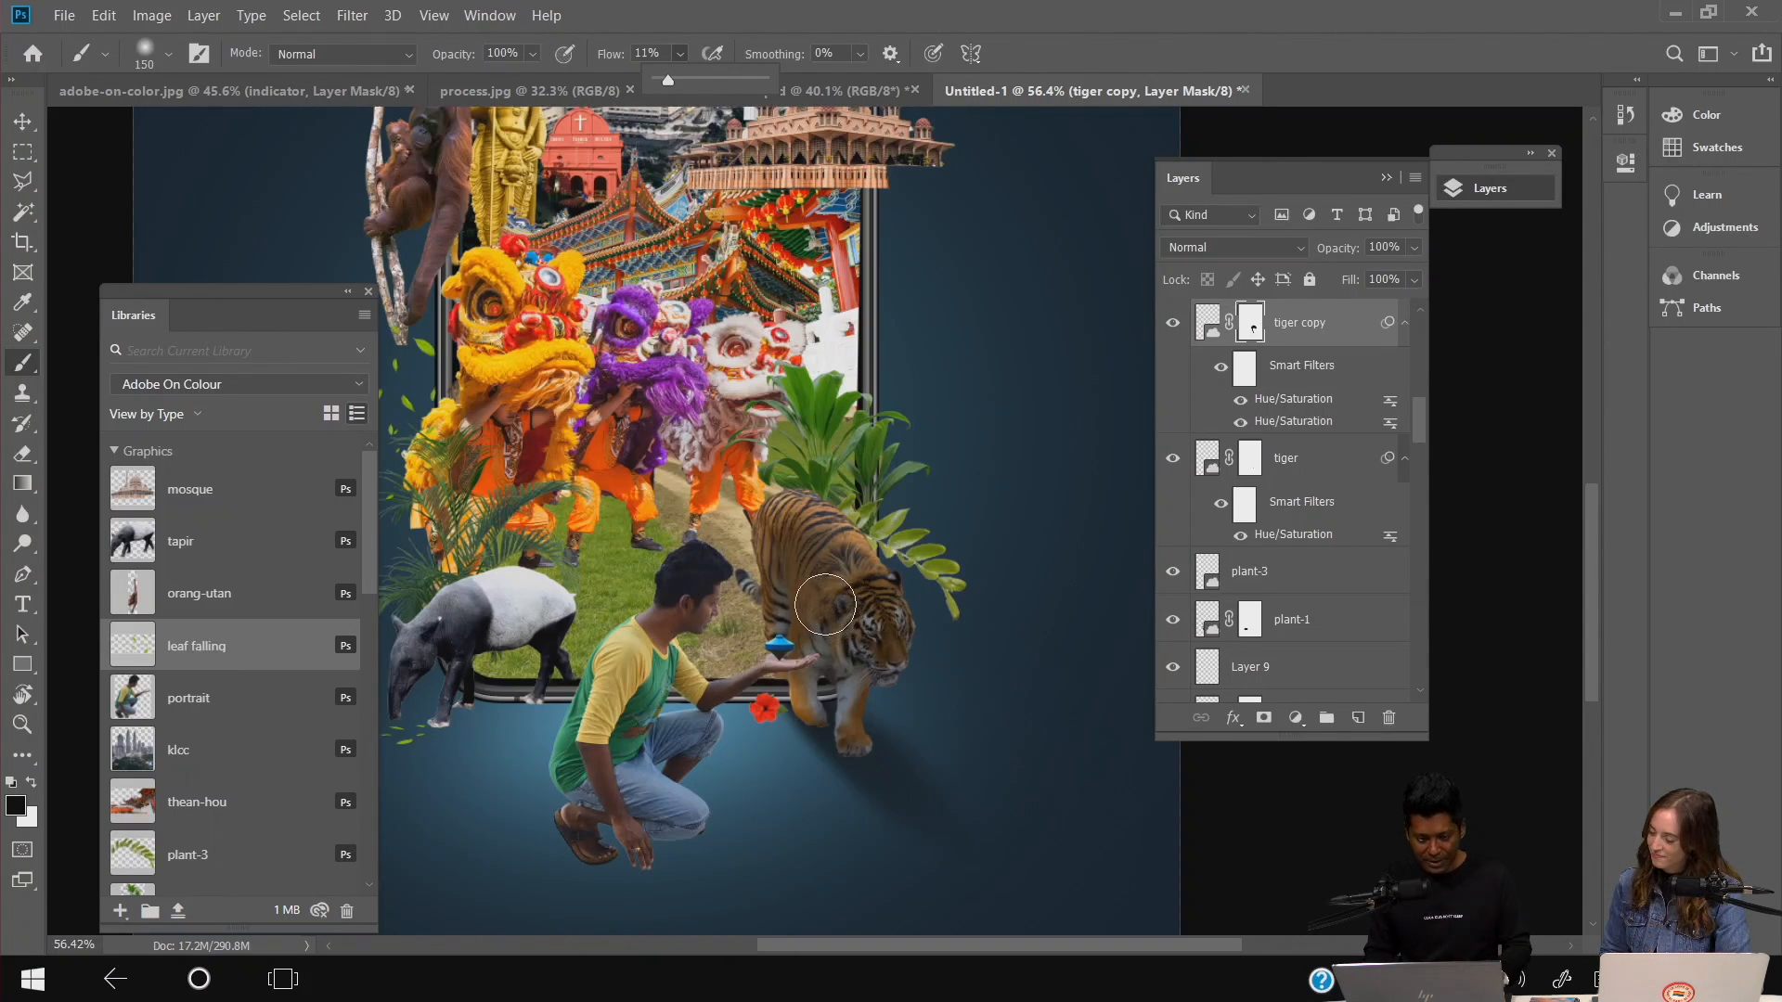
mouse_move(780, 535)
mouse_down()
mouse_move(824, 596)
mouse_move(747, 527)
mouse_up()
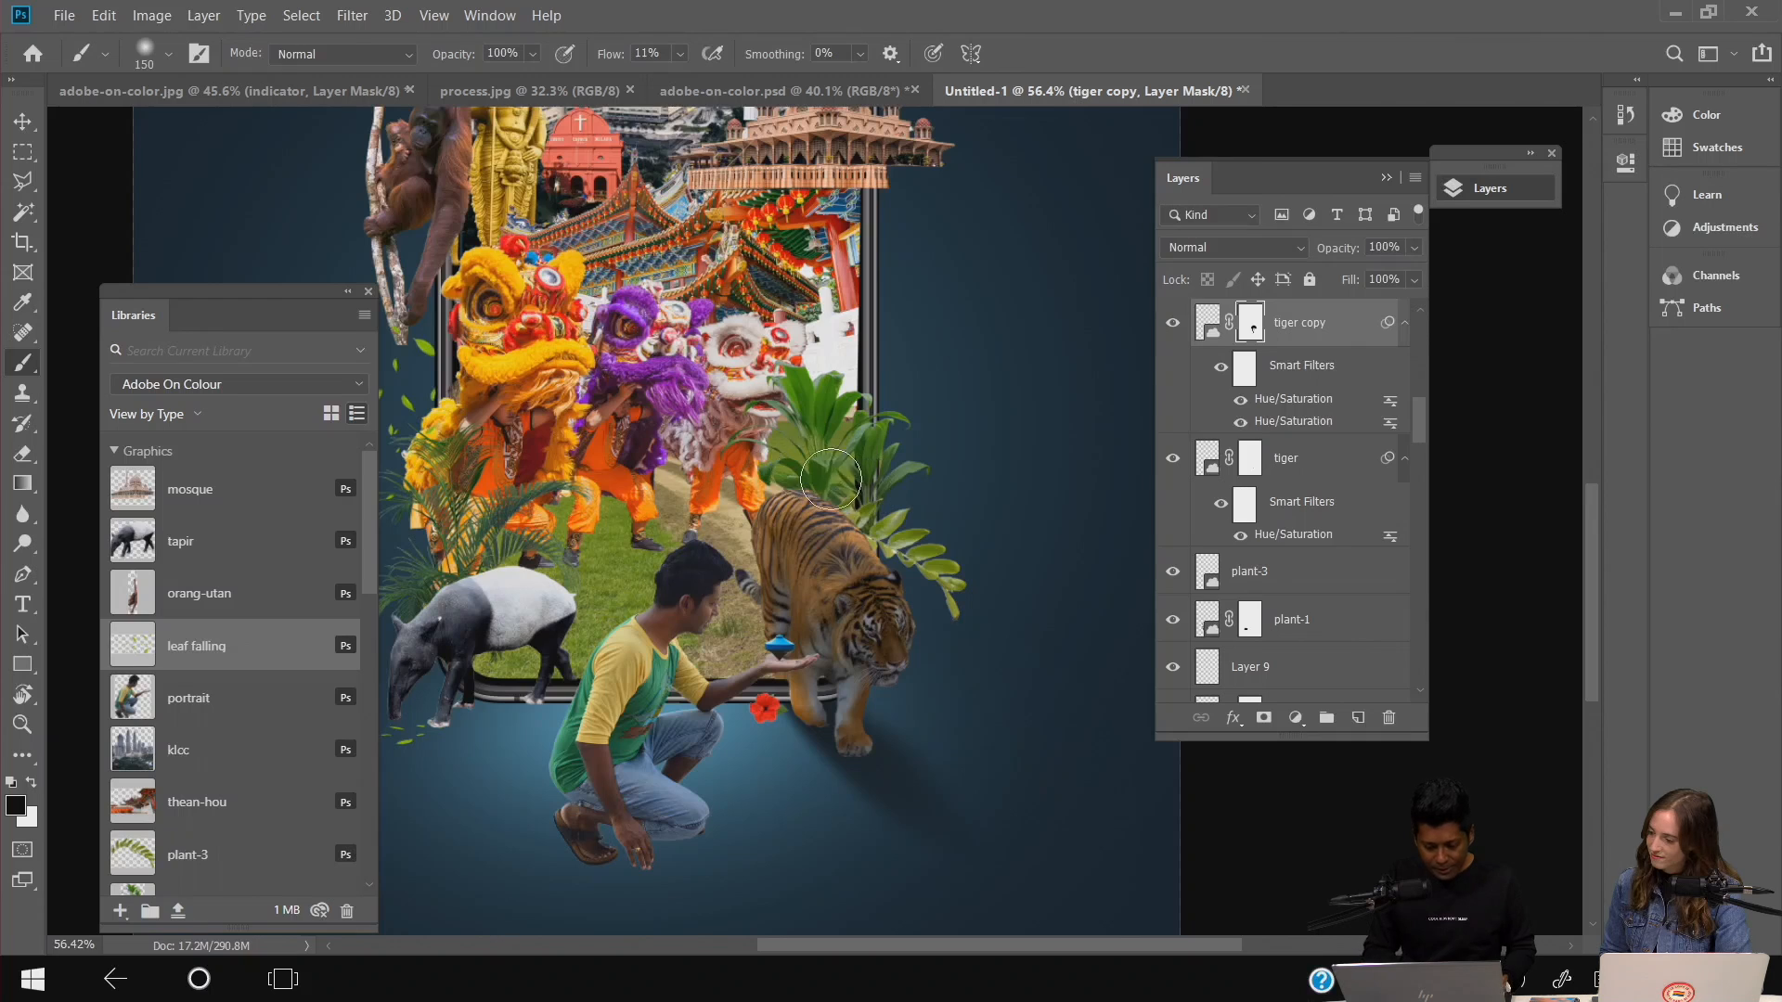
key(ctrl+0)
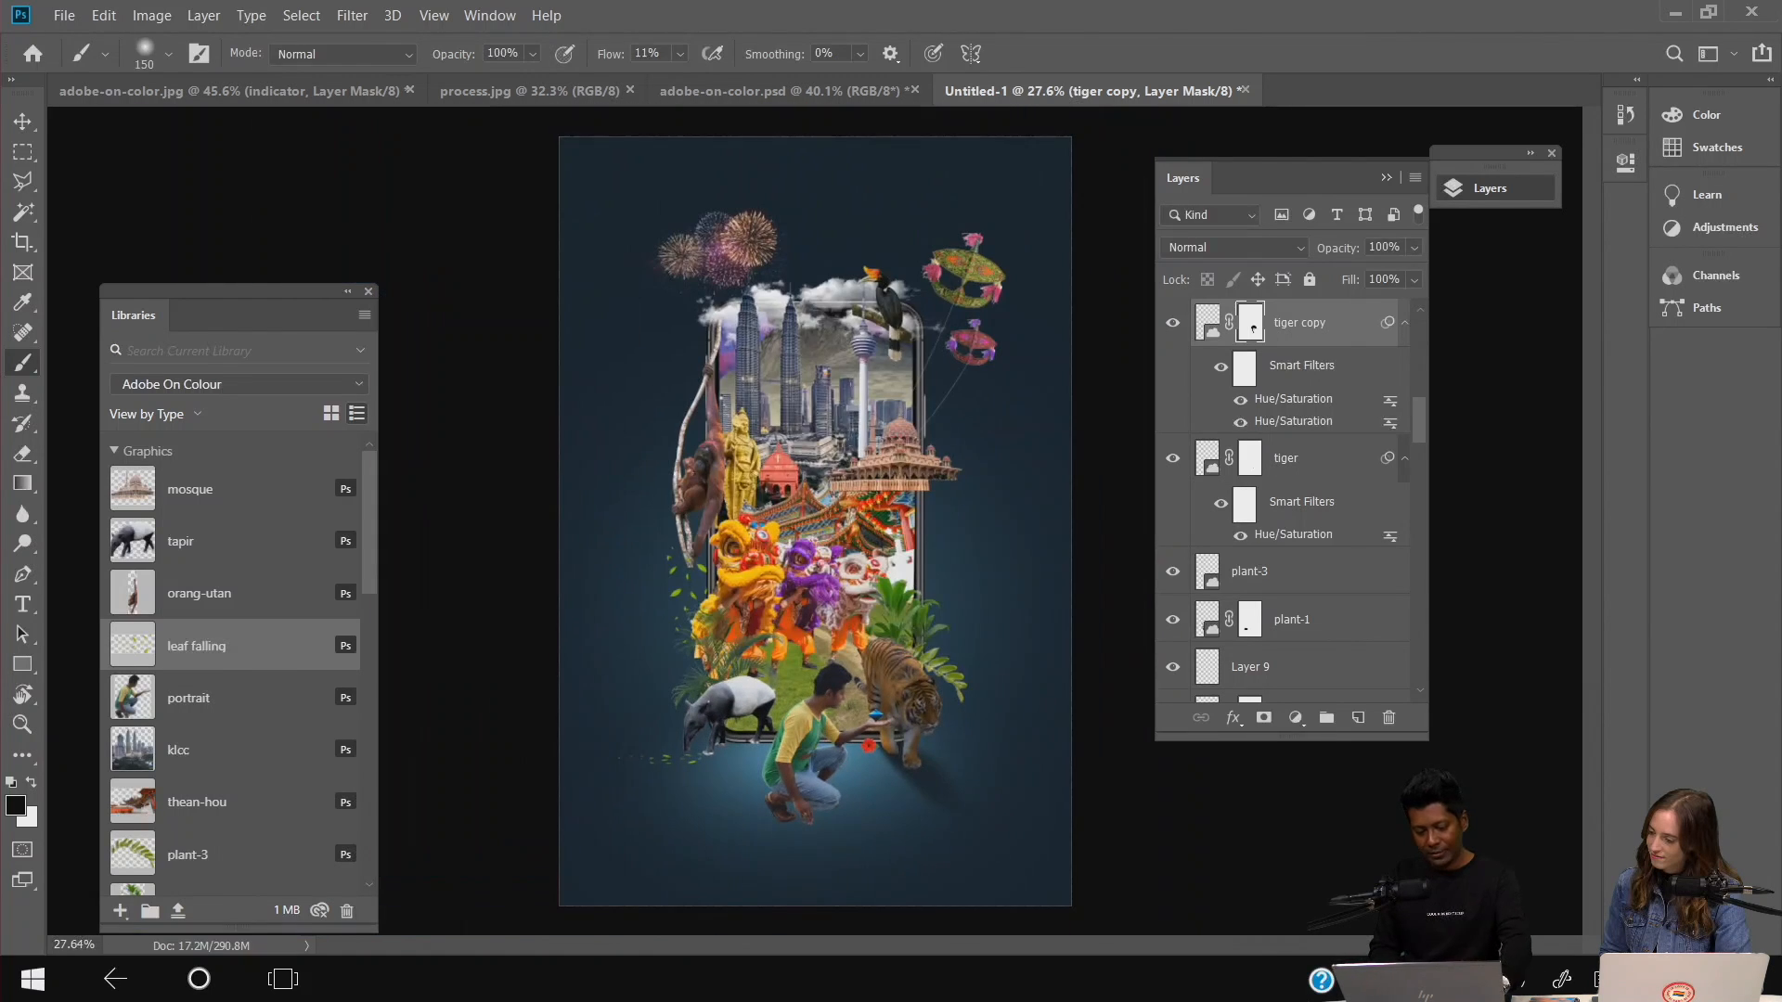
- Select the tapir on the canvas with the Move tool and duplicate its layer
scroll(818, 650, up, 4)
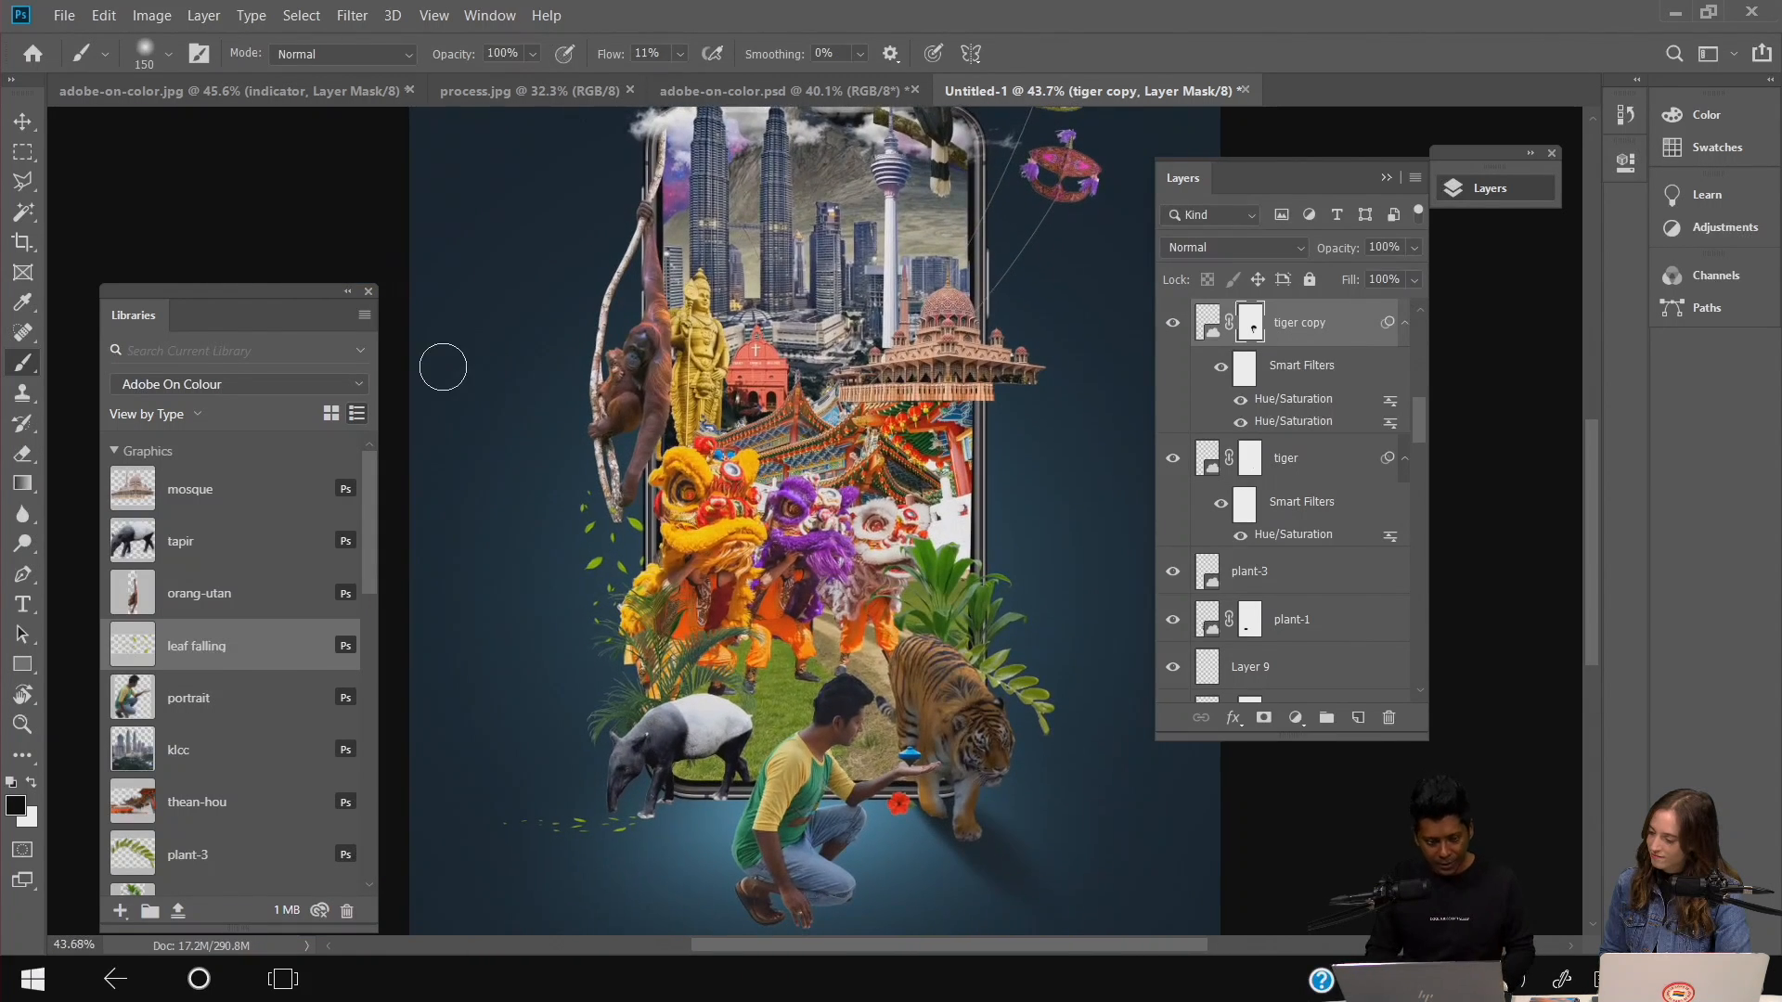
click(27, 127)
click(713, 748)
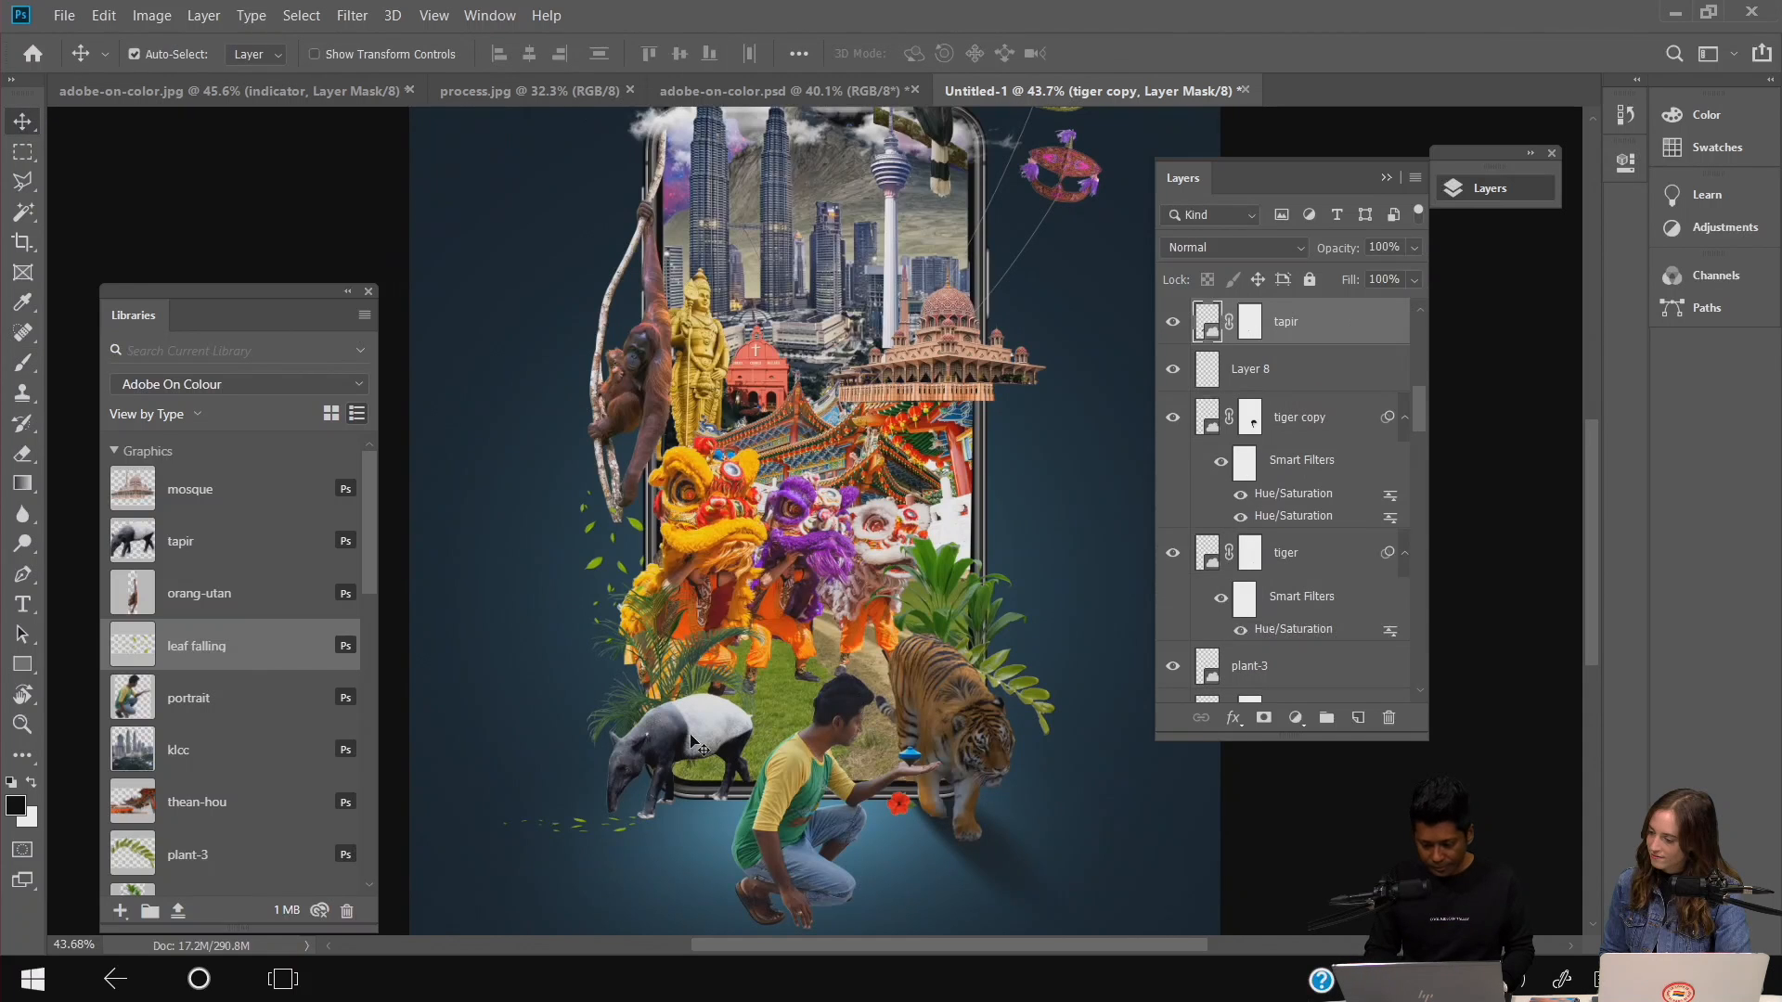
drag(1327, 331, 1357, 717)
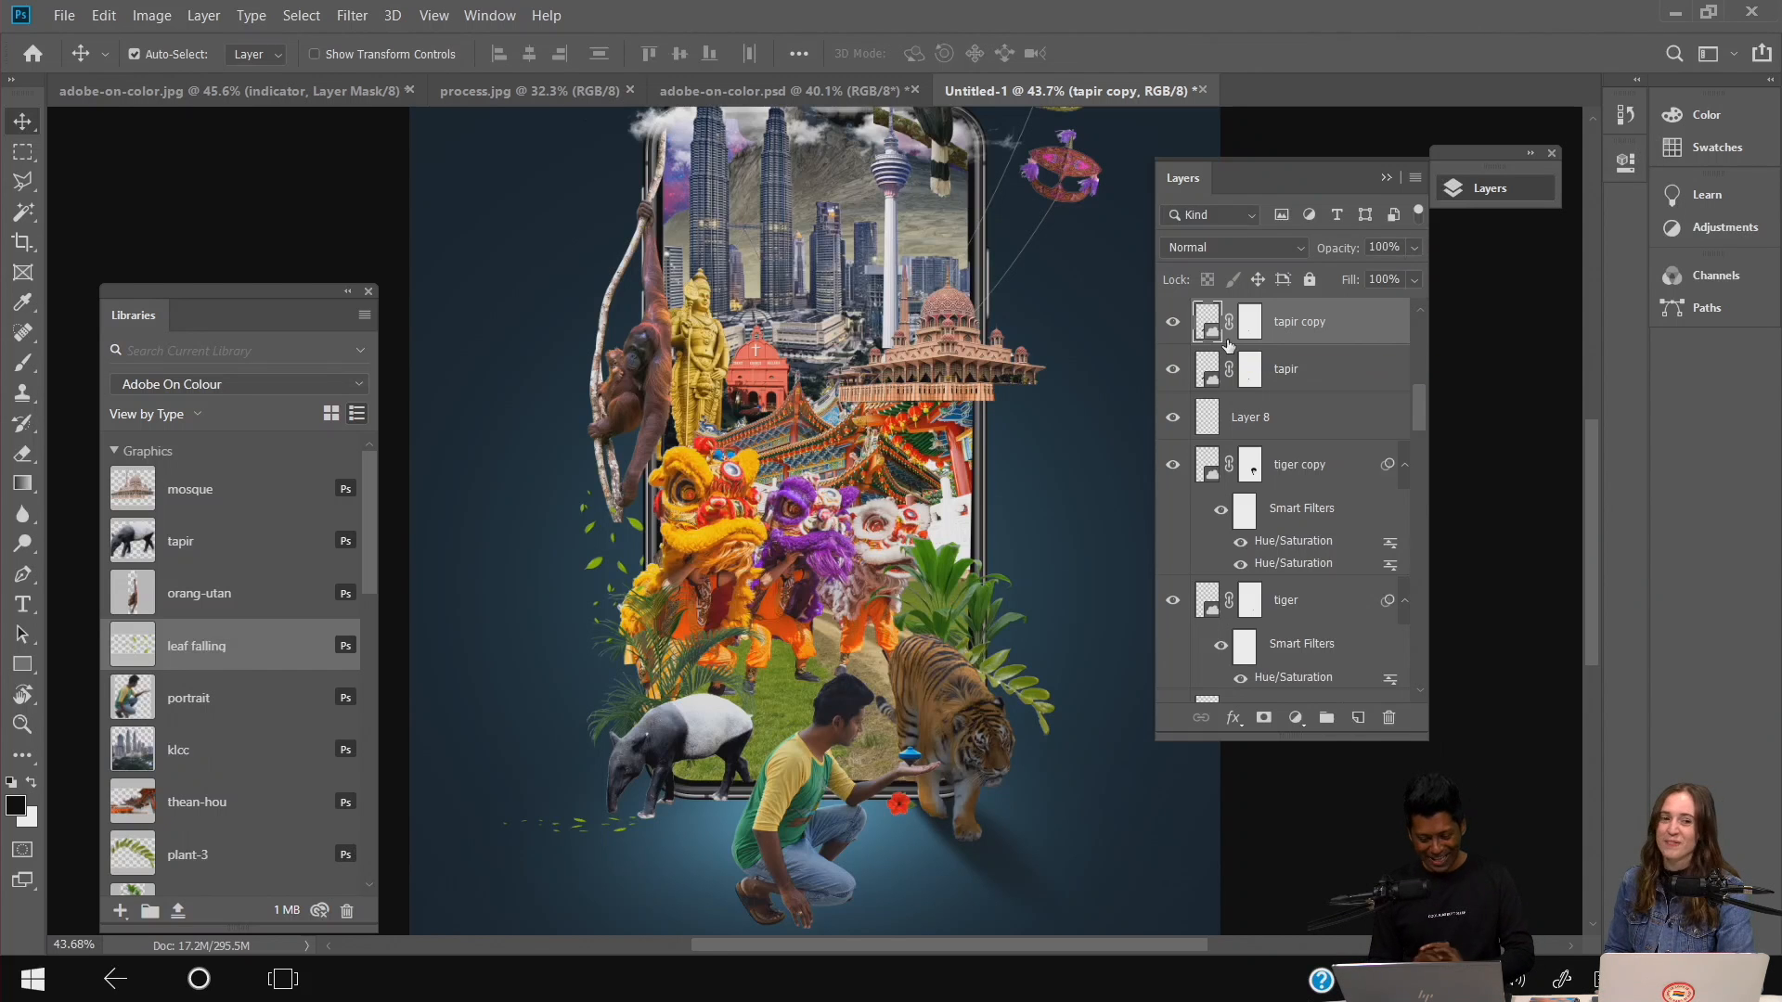
- Darken the tapir copy with a Hue/Saturation adjustment at Lightness -52 and keep that layer selected
scroll(707, 822, up, 1)
scroll(772, 774, up, 3)
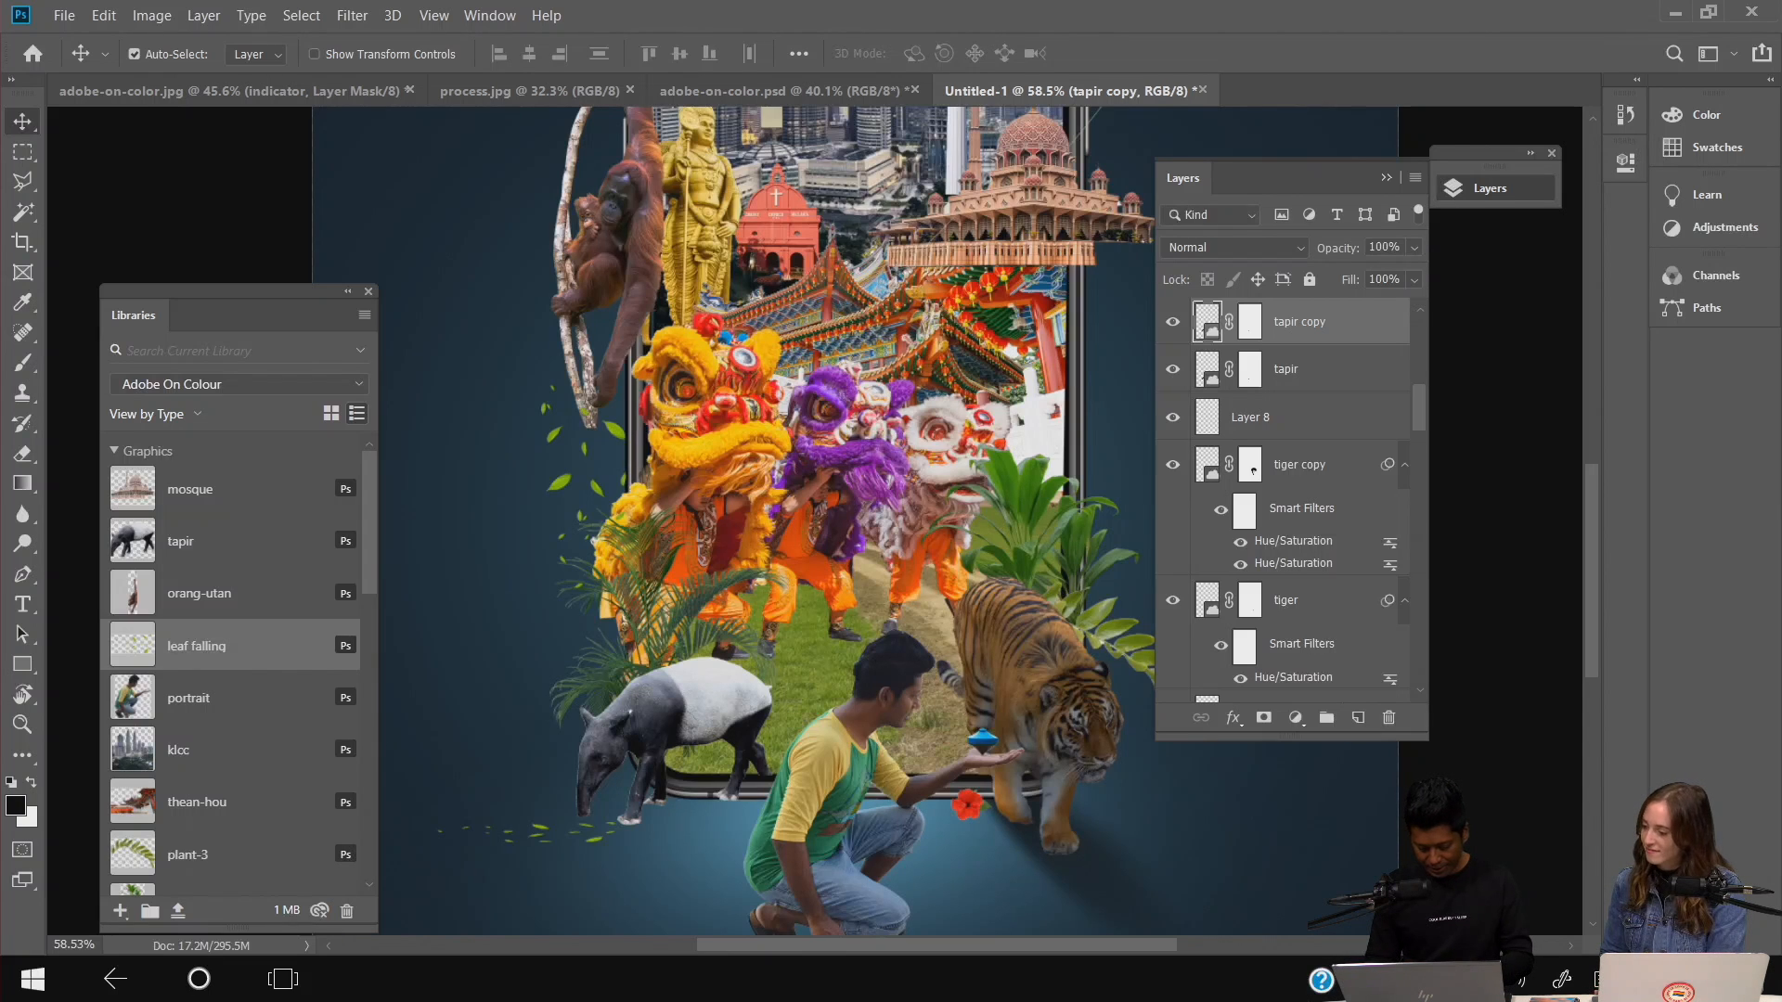
key(ctrl+u)
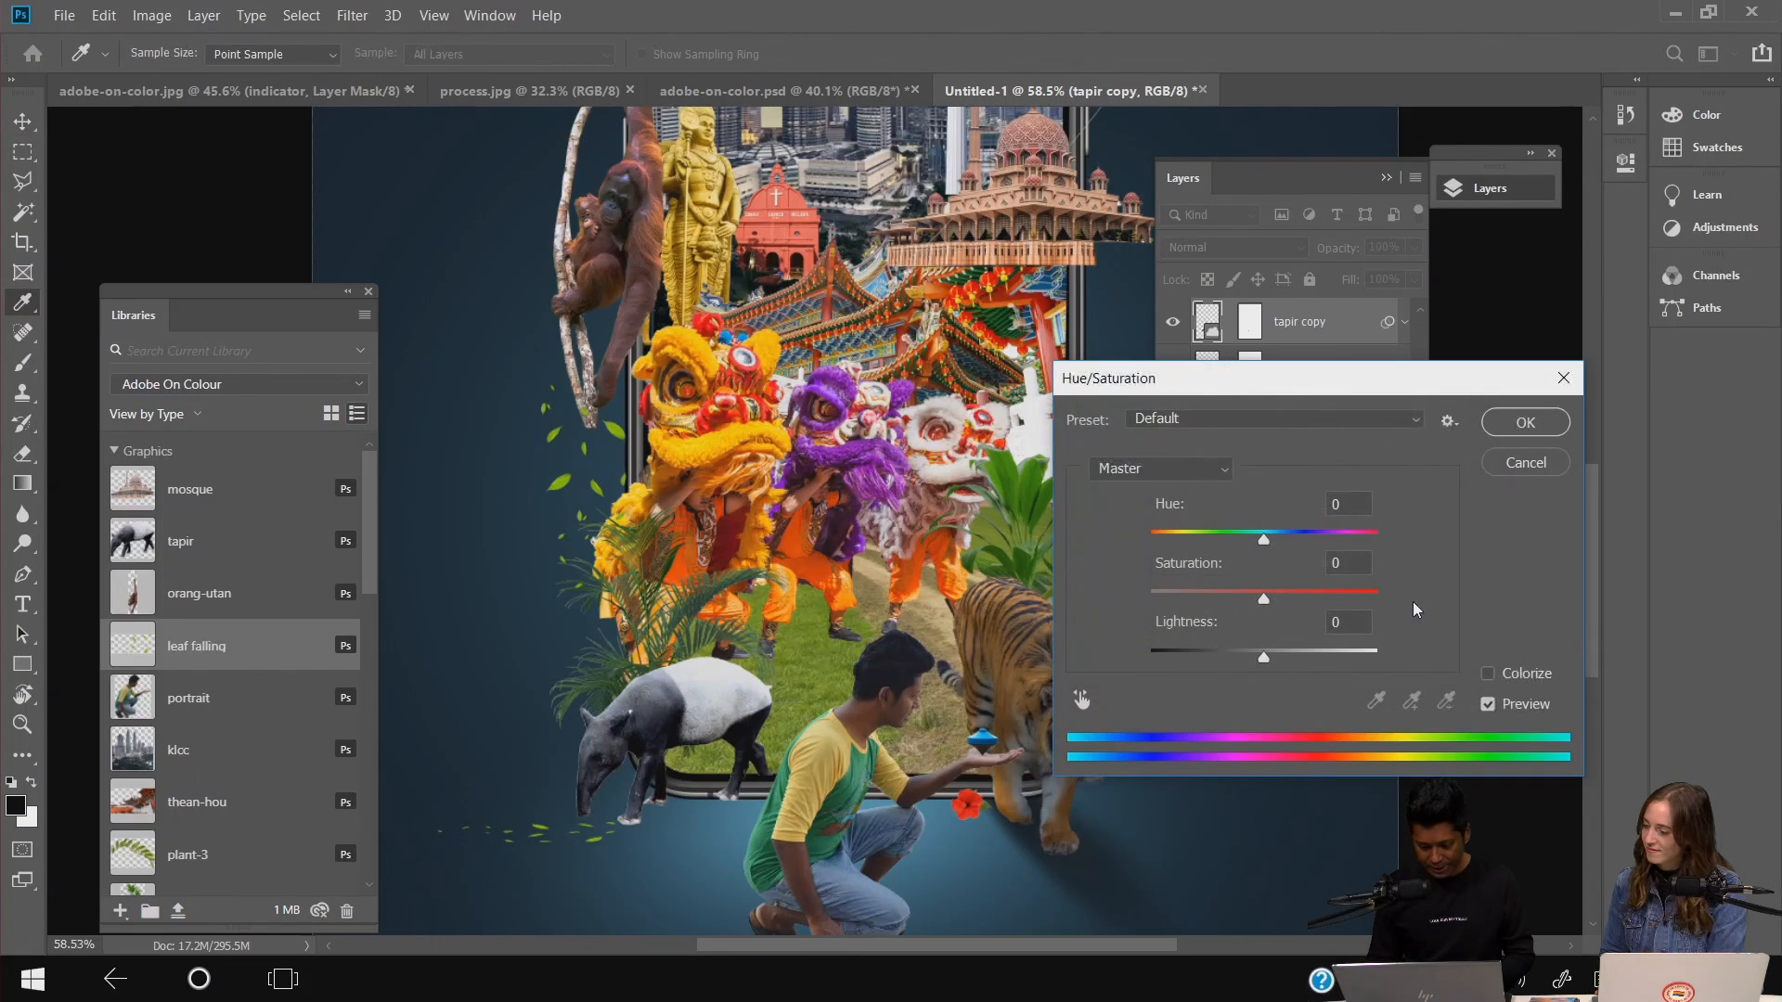
drag(1263, 661, 1213, 661)
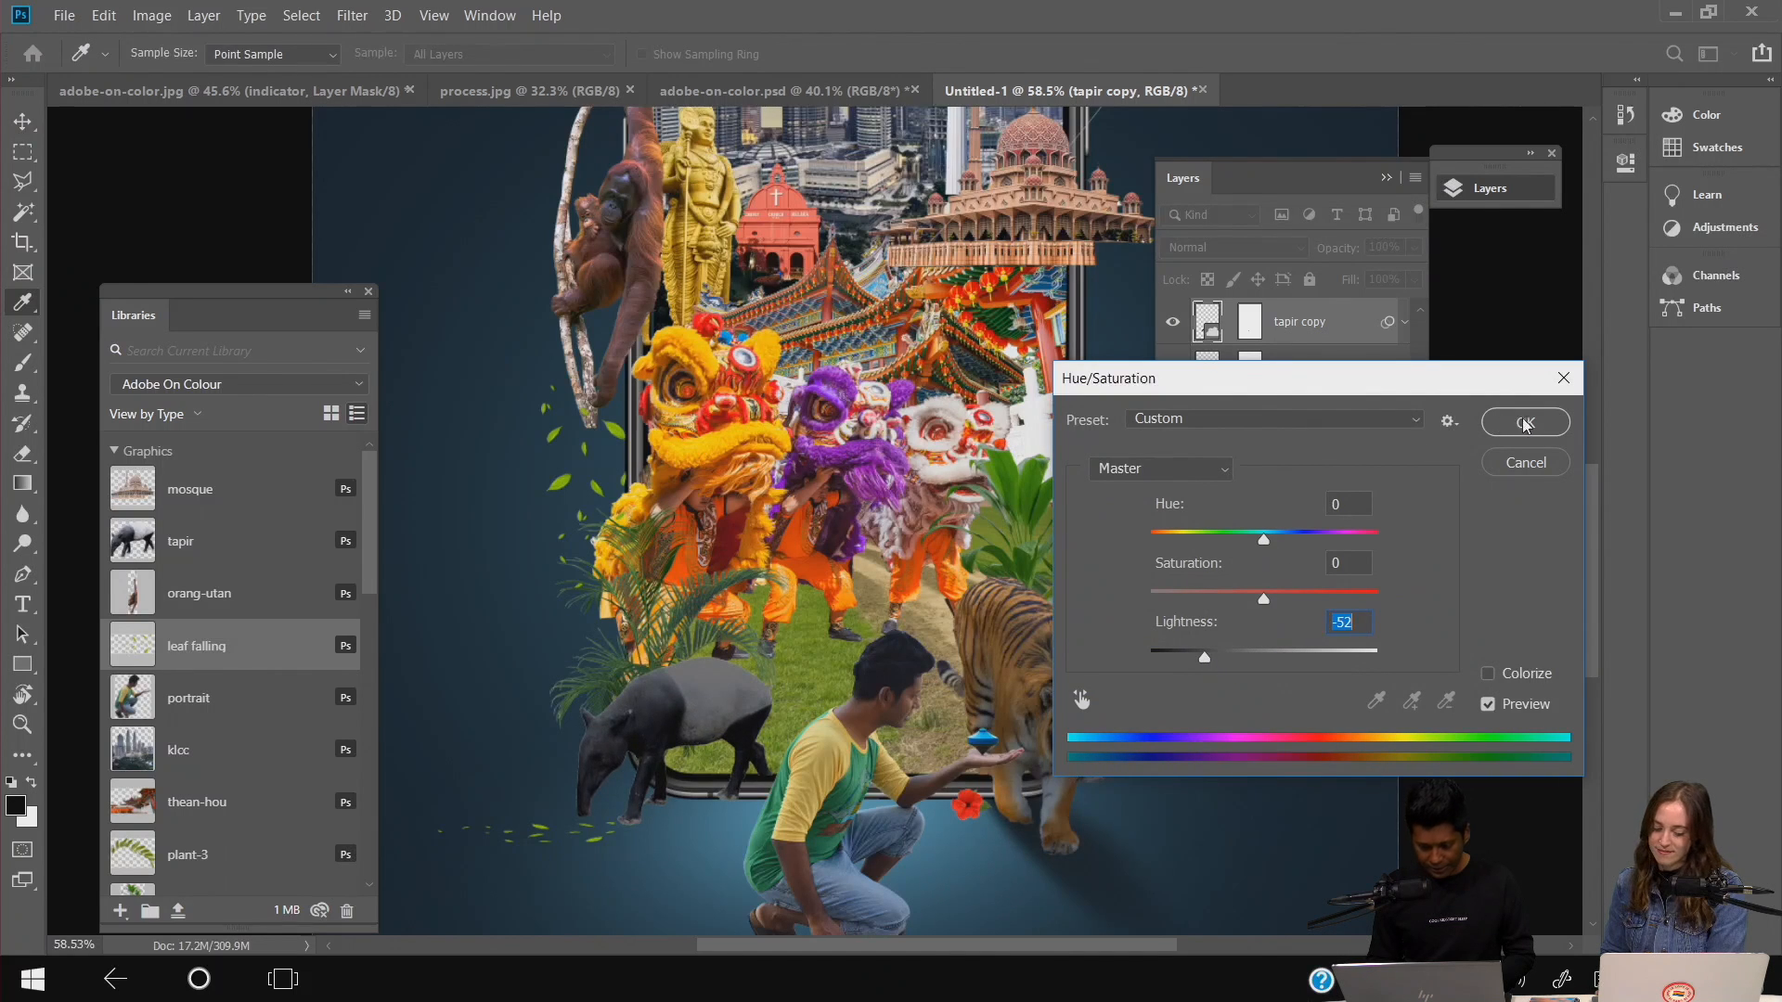
click(1526, 423)
click(1002, 487)
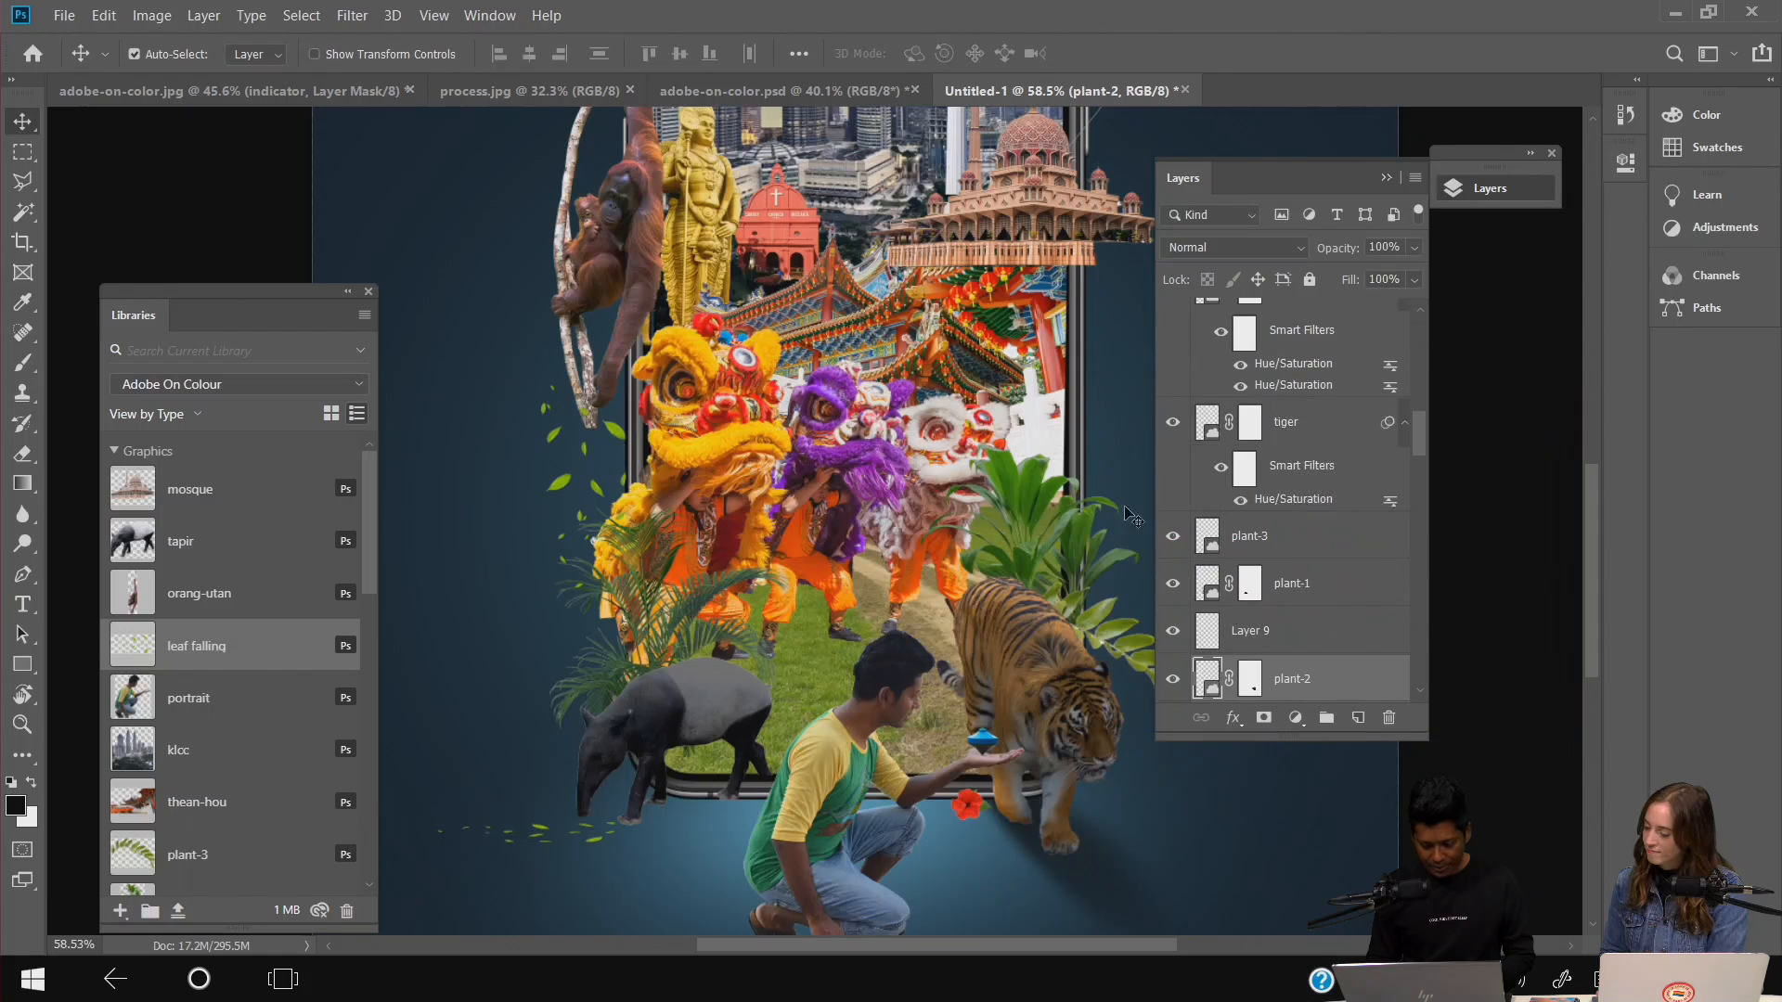
click(661, 710)
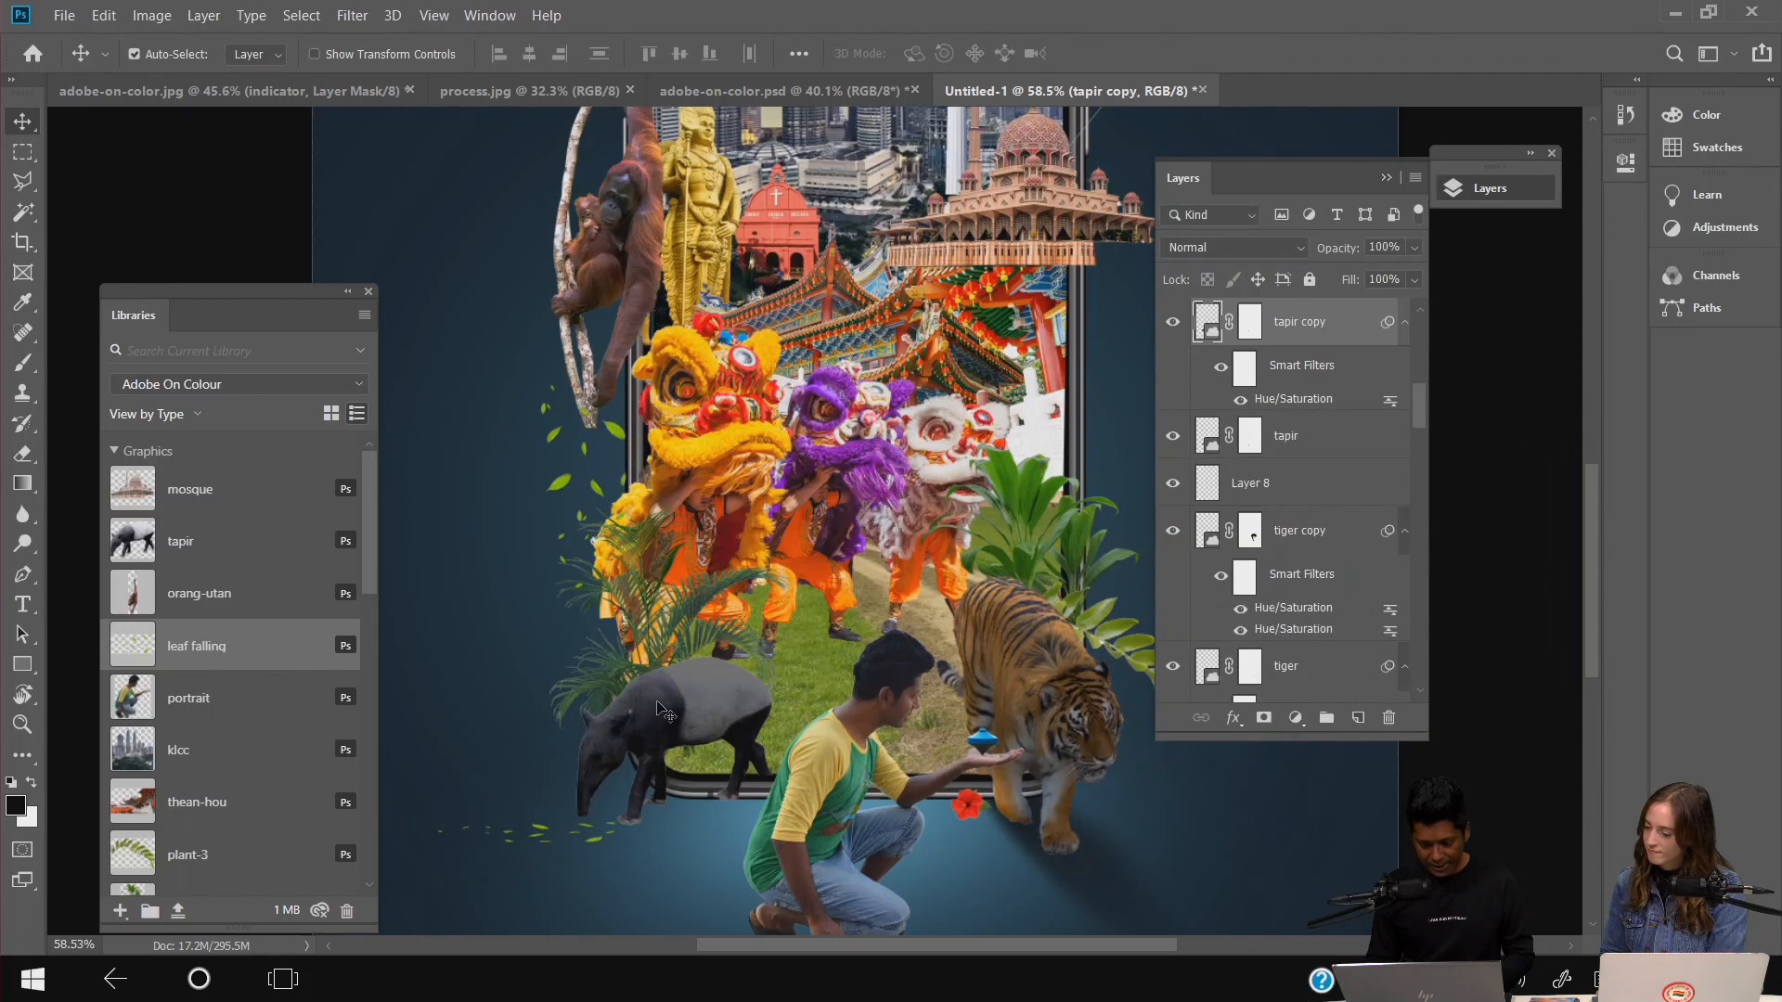
- Lighten the tapir's back by painting on the tapir copy's mask with a black 175 px brush at 22% flow
click(24, 362)
click(1250, 323)
click(681, 54)
click(698, 80)
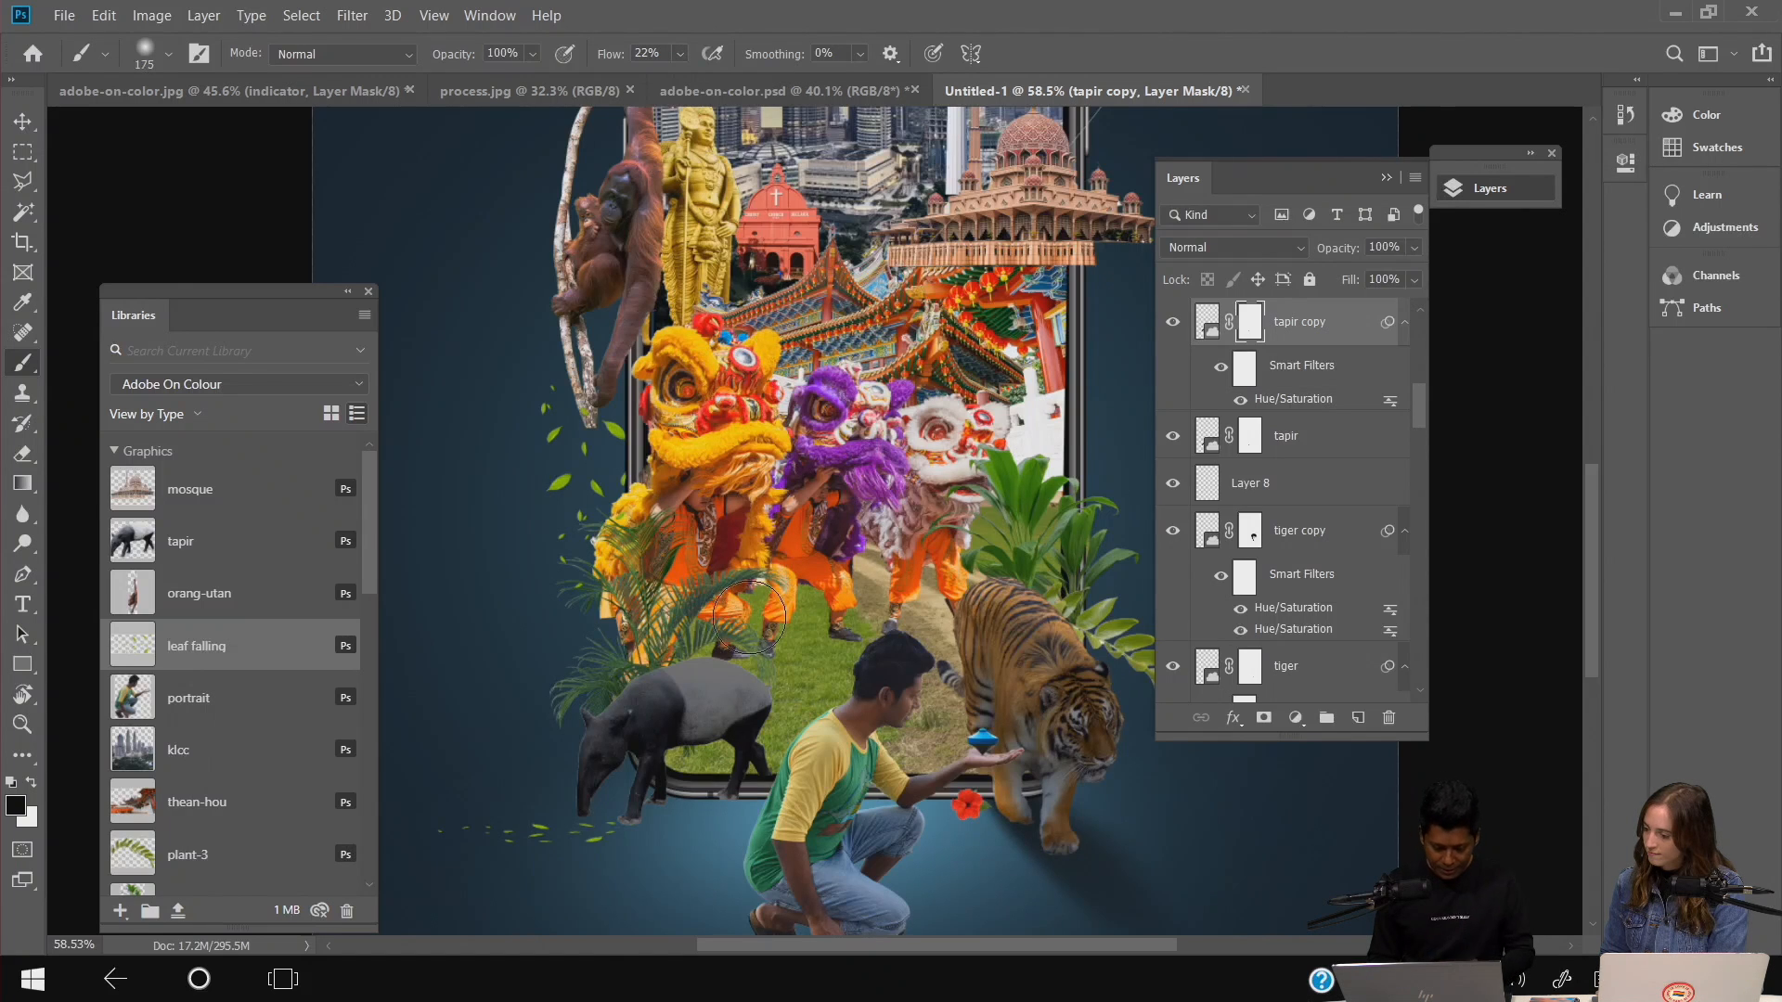
key(bracketright)
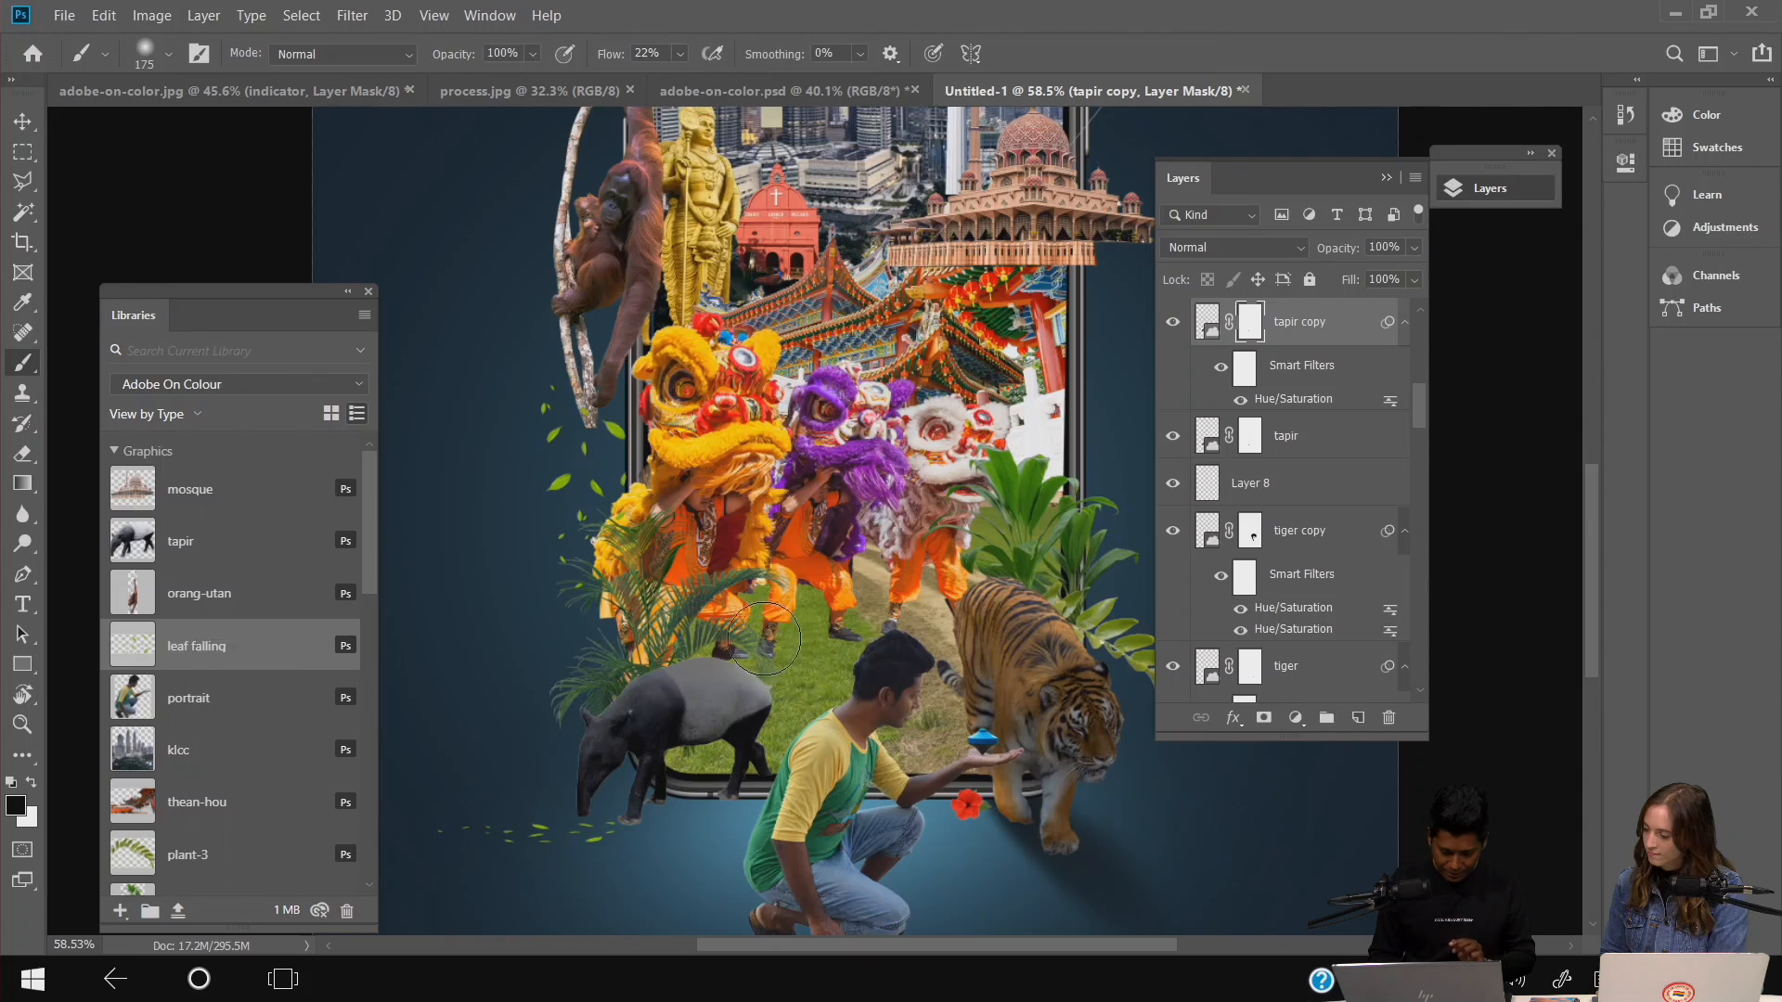
mouse_move(768, 639)
mouse_down()
mouse_move(691, 669)
mouse_move(603, 649)
mouse_up()
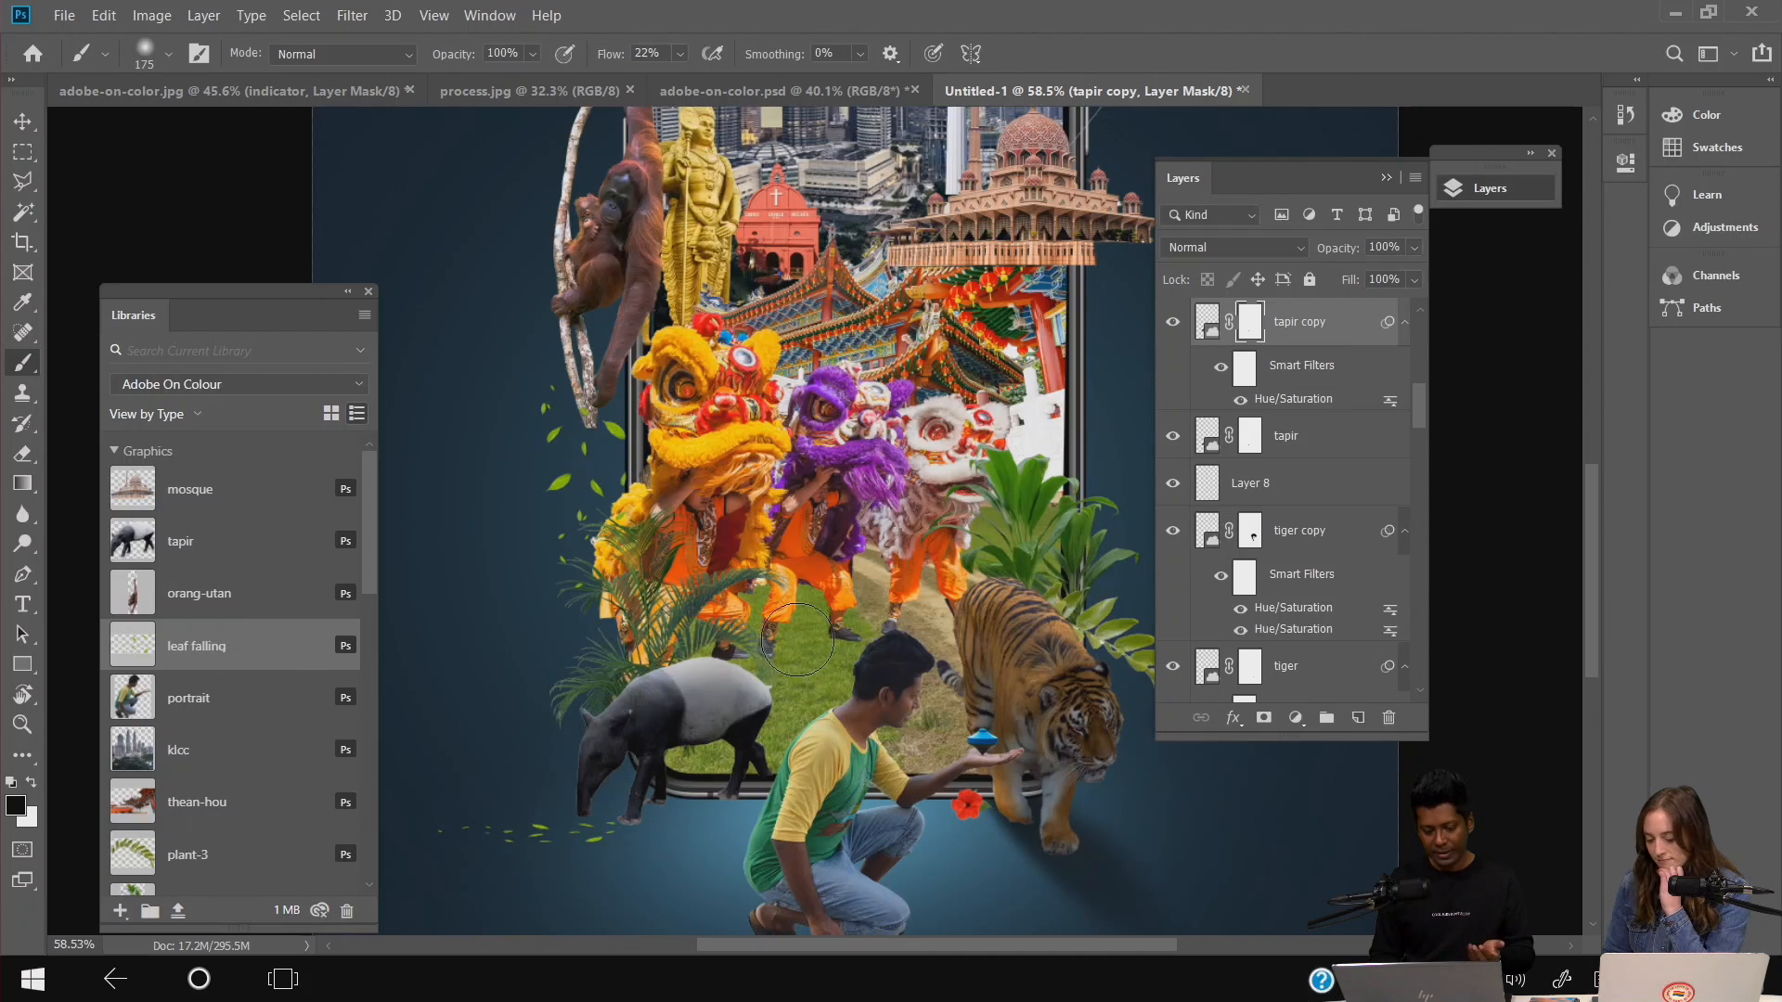
click(1174, 319)
click(1174, 320)
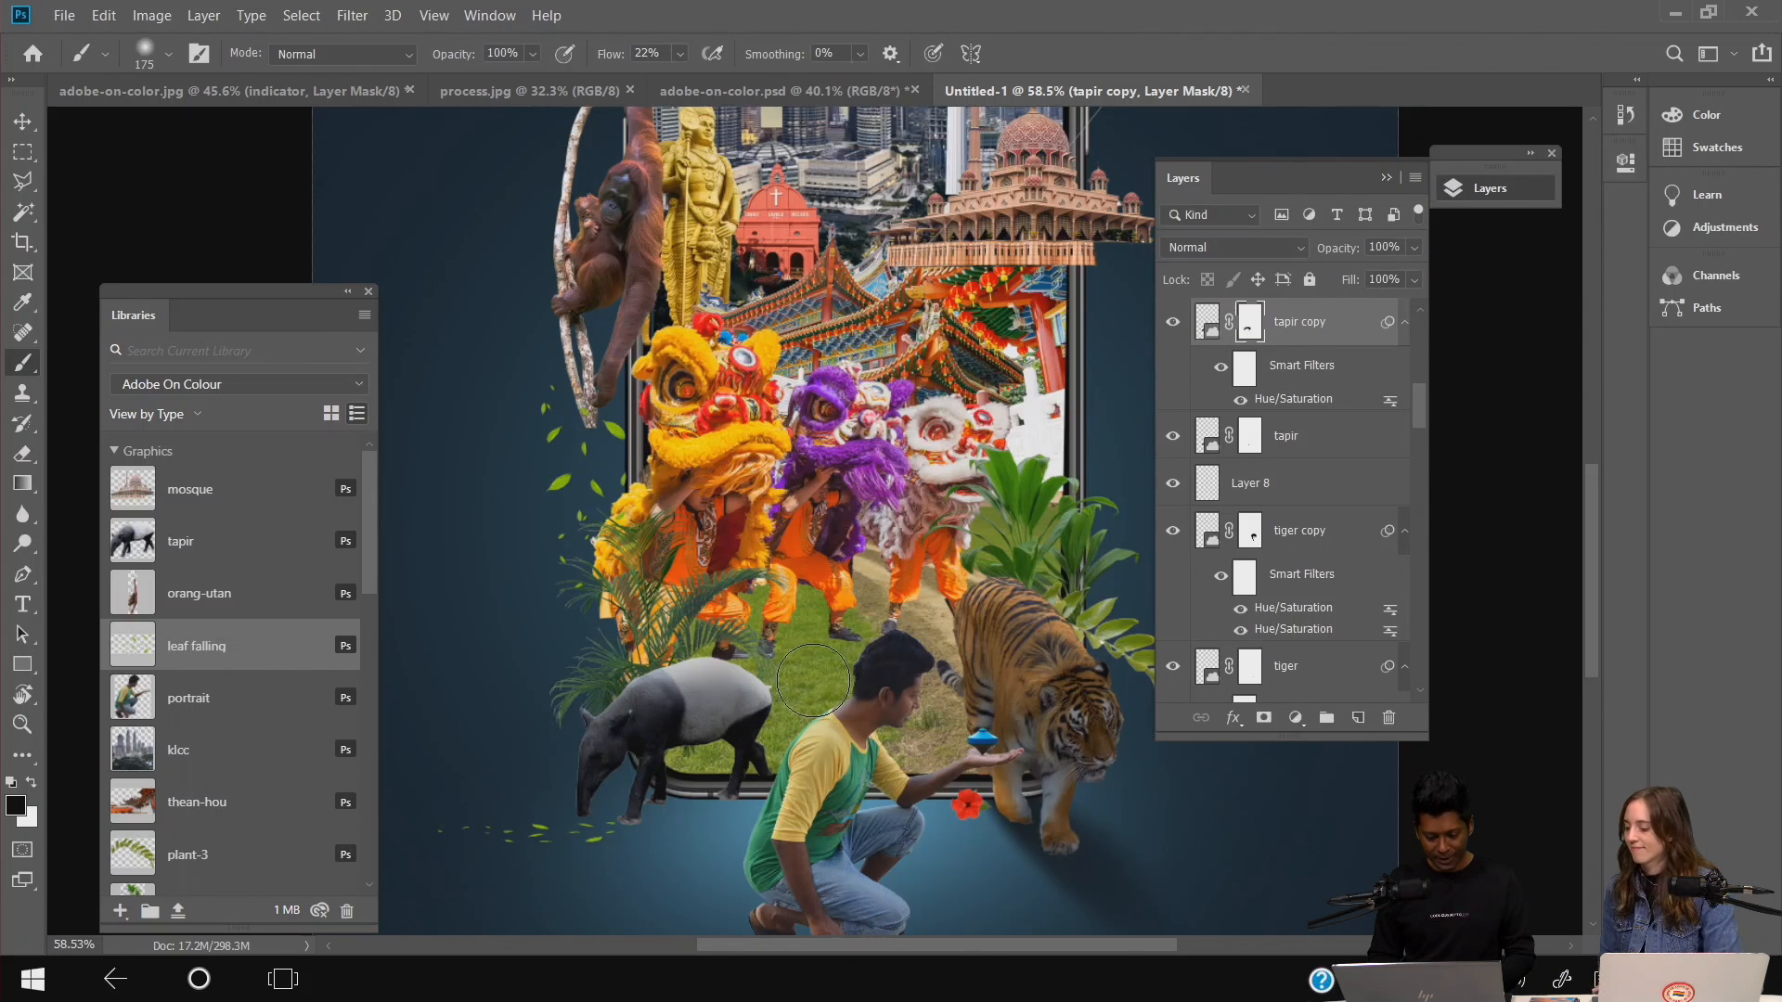
- Select the tiger's cast shadow on the canvas with the Move tool and duplicate its layer, Layer 16
scroll(809, 678, up, 3)
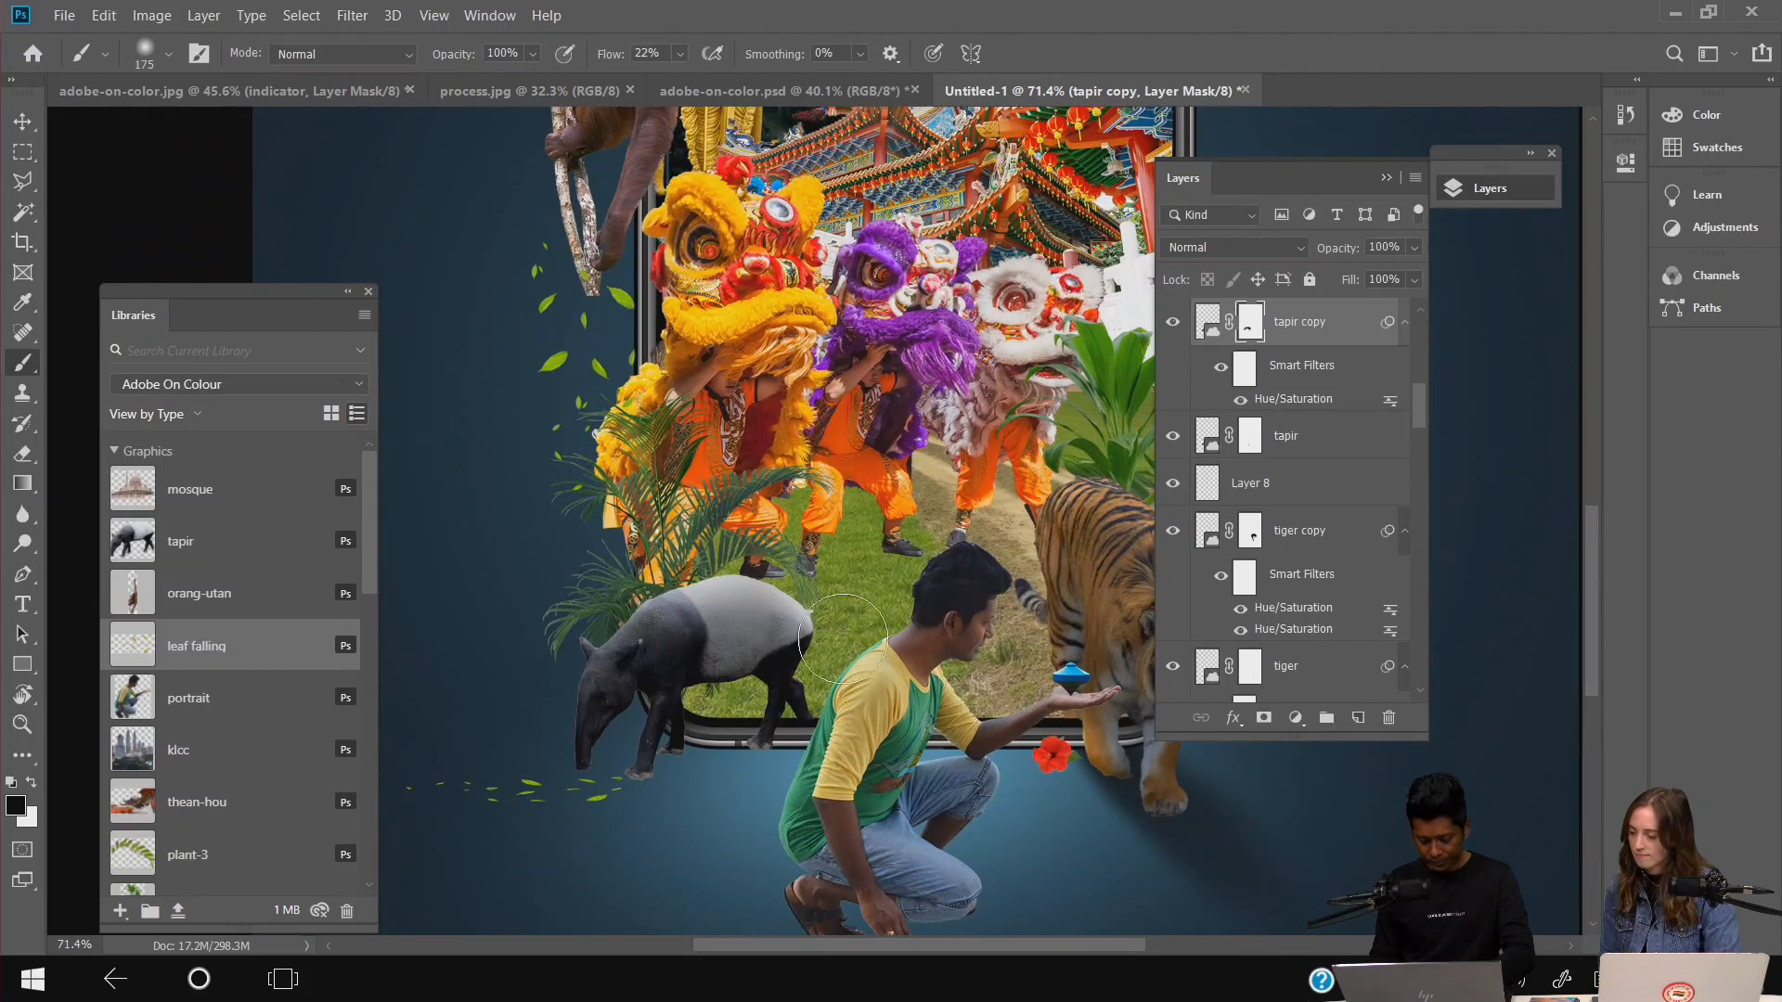
scroll(843, 616, down, 2)
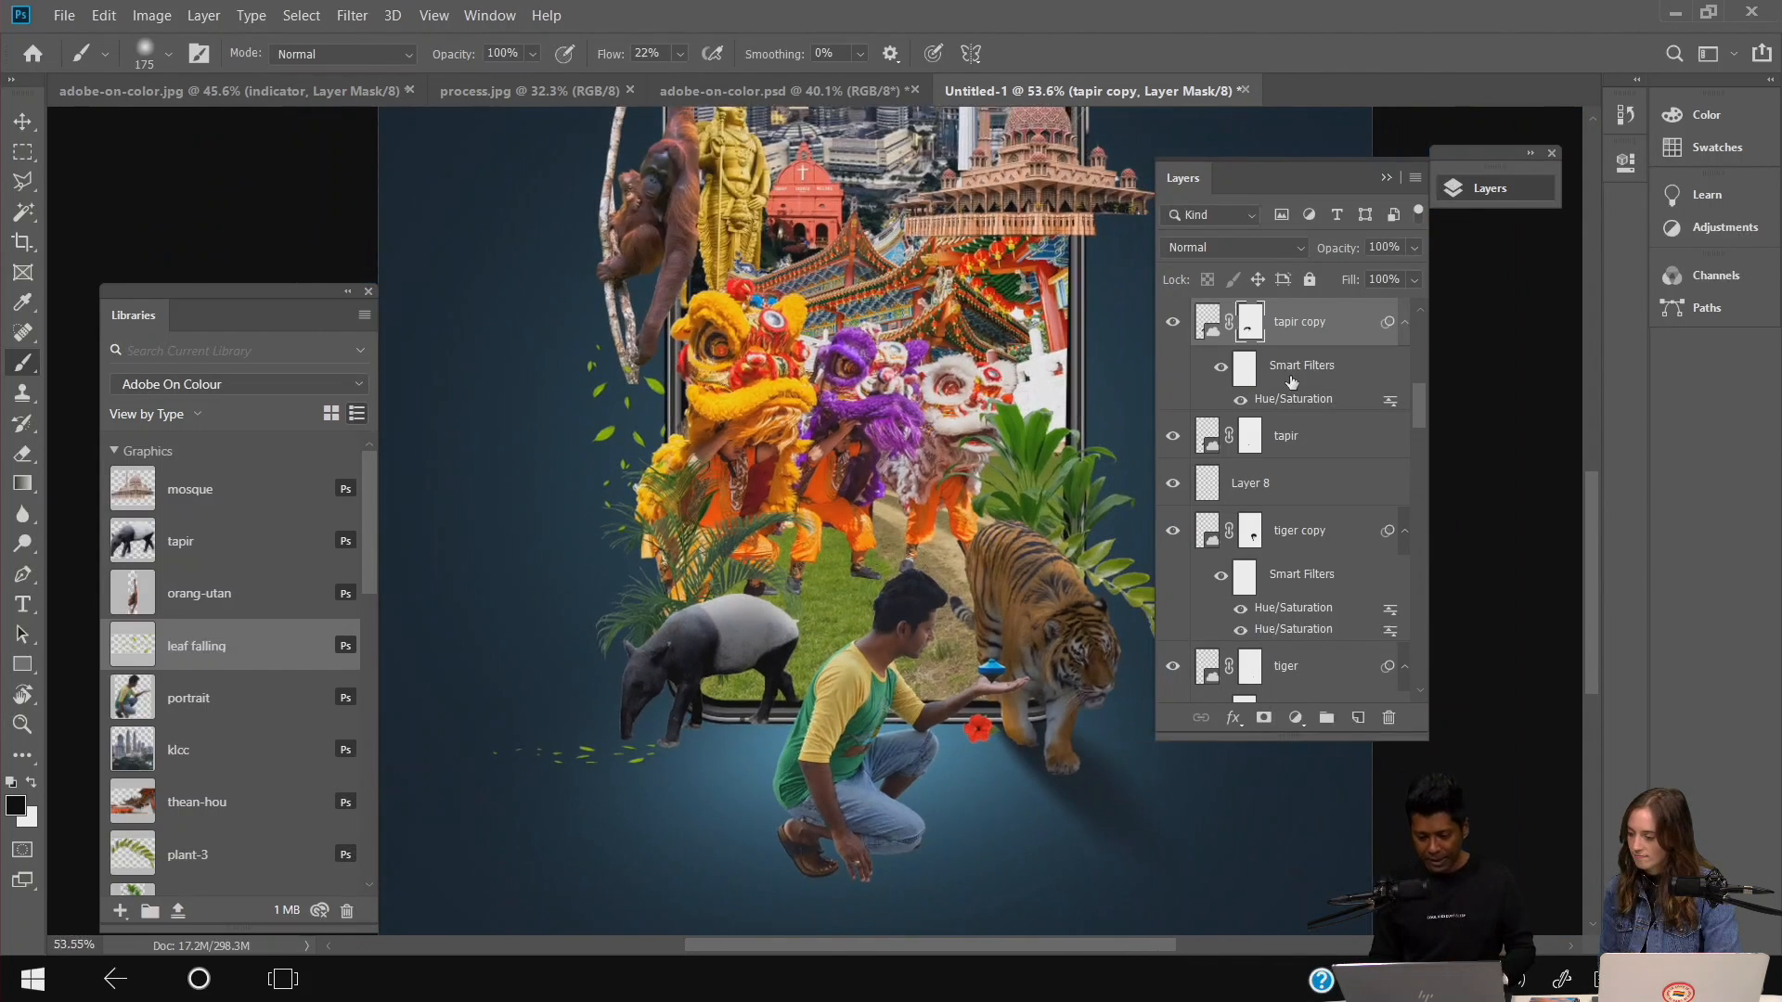
click(25, 121)
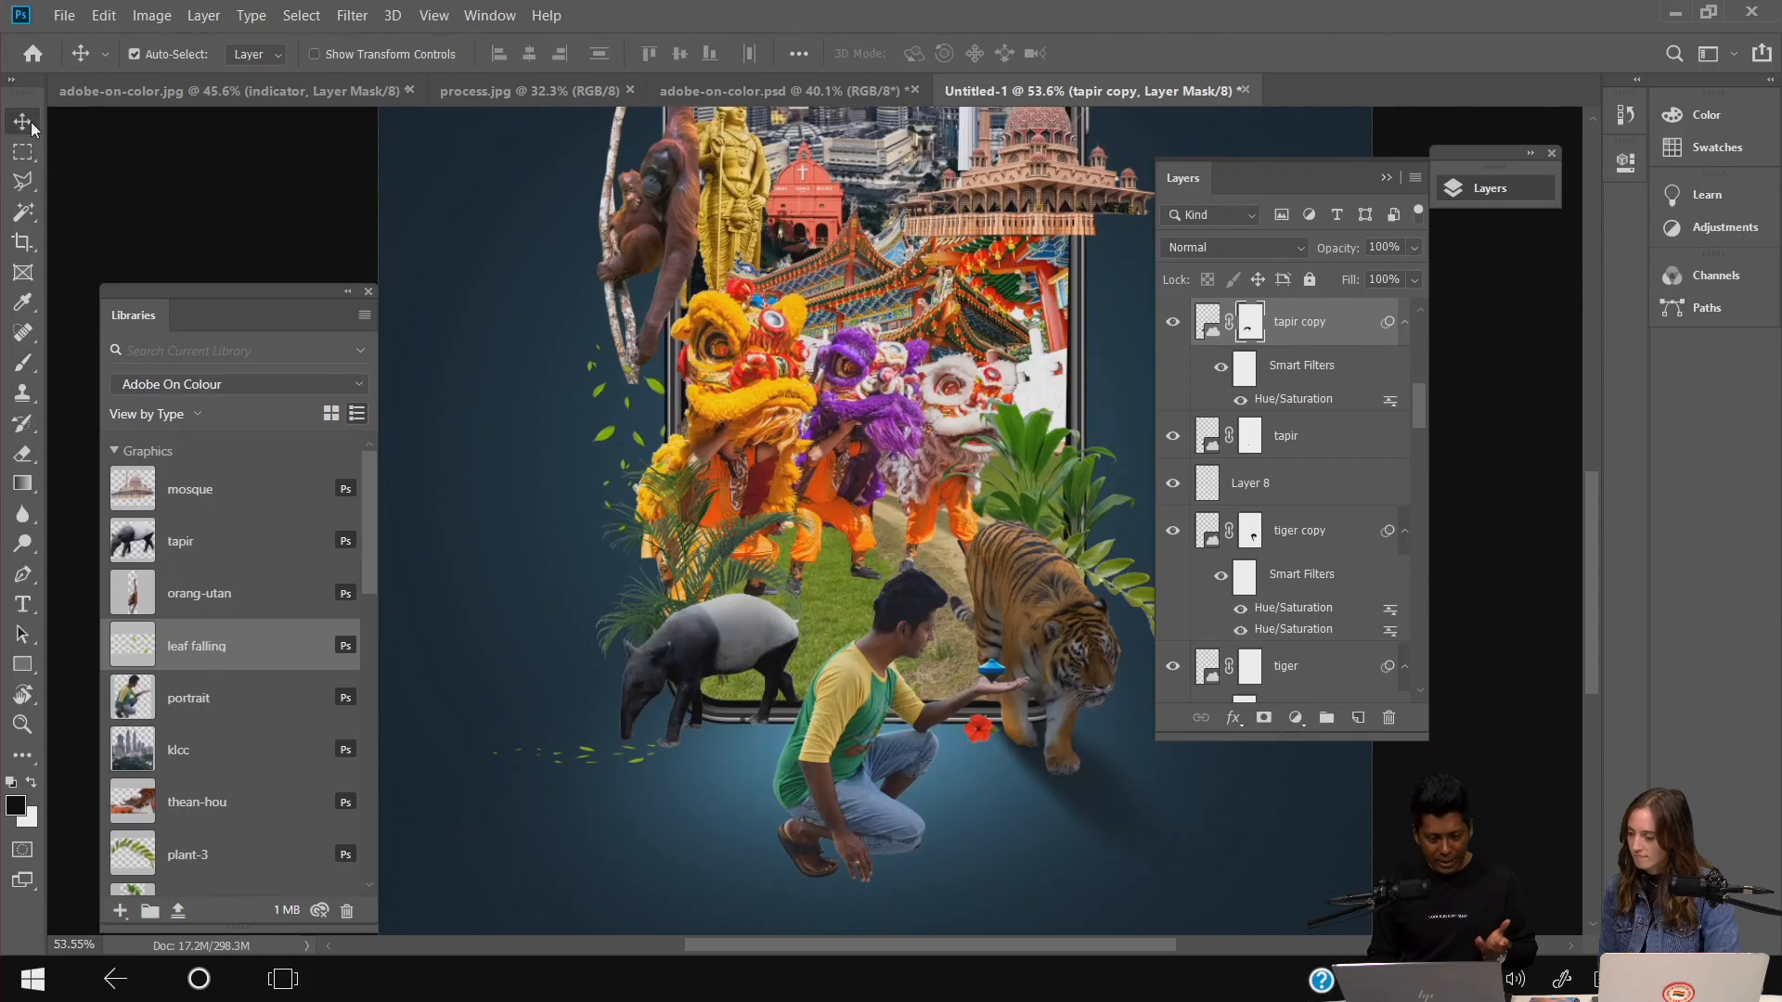
click(1110, 790)
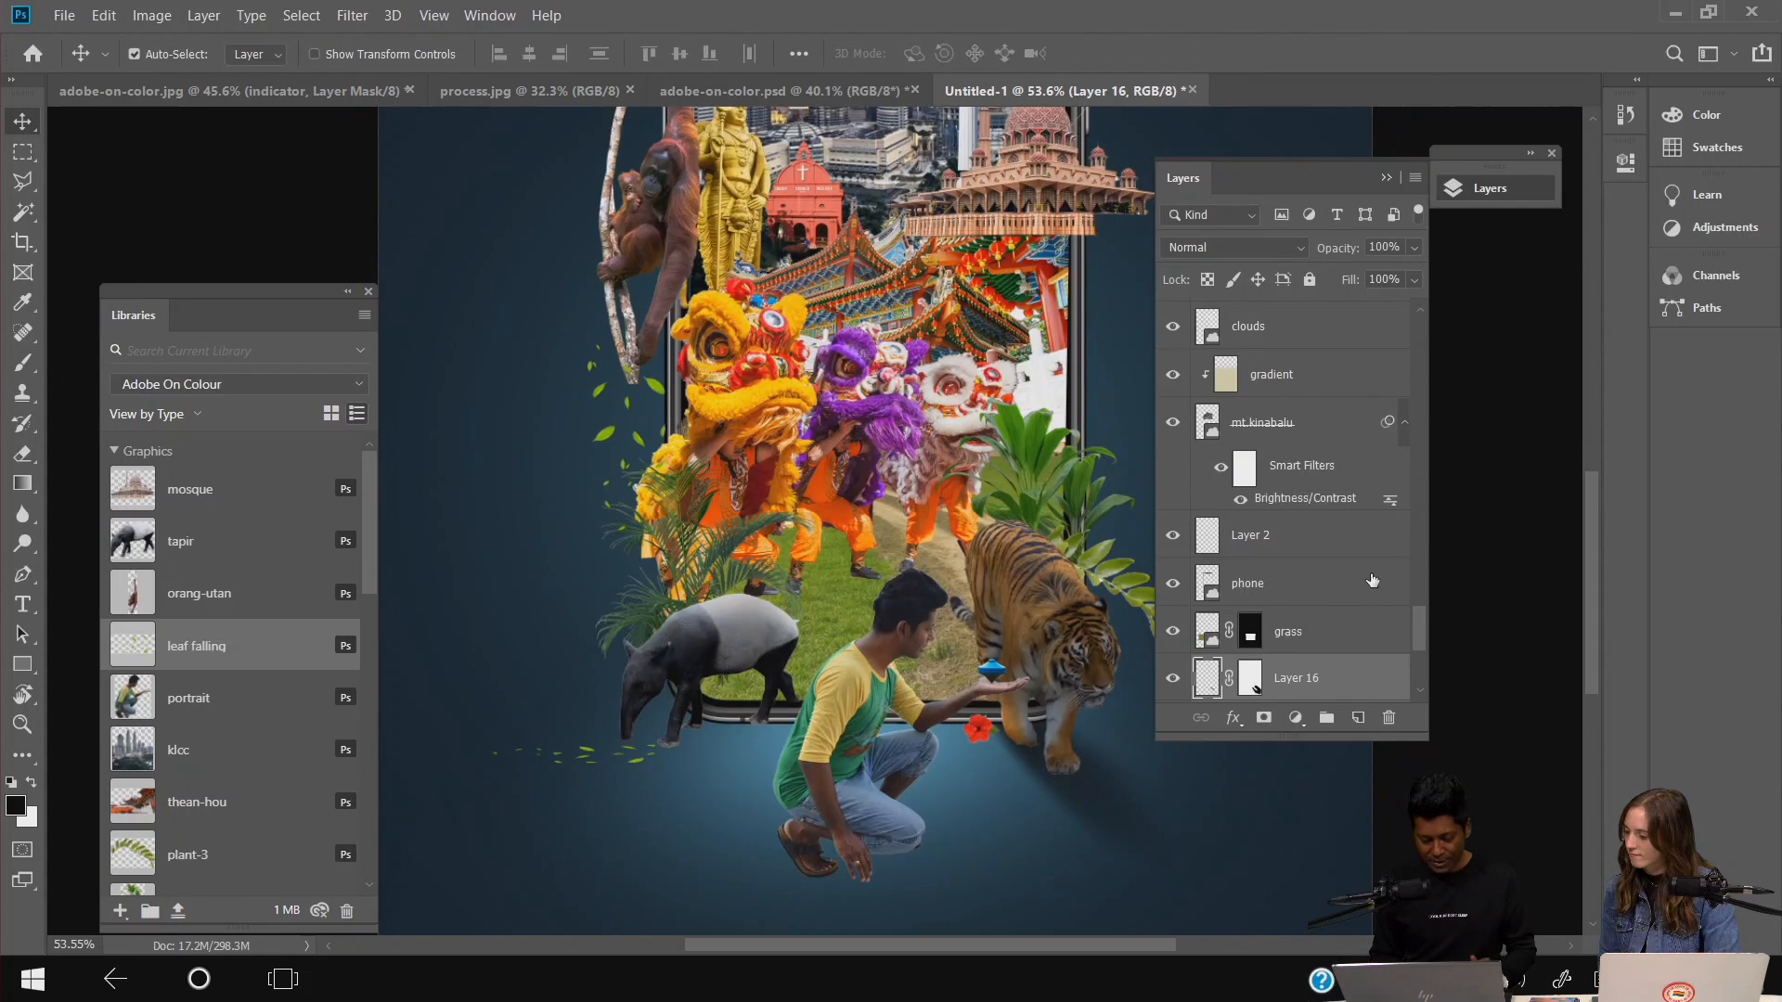
scroll(1298, 627, down, 2)
click(1312, 599)
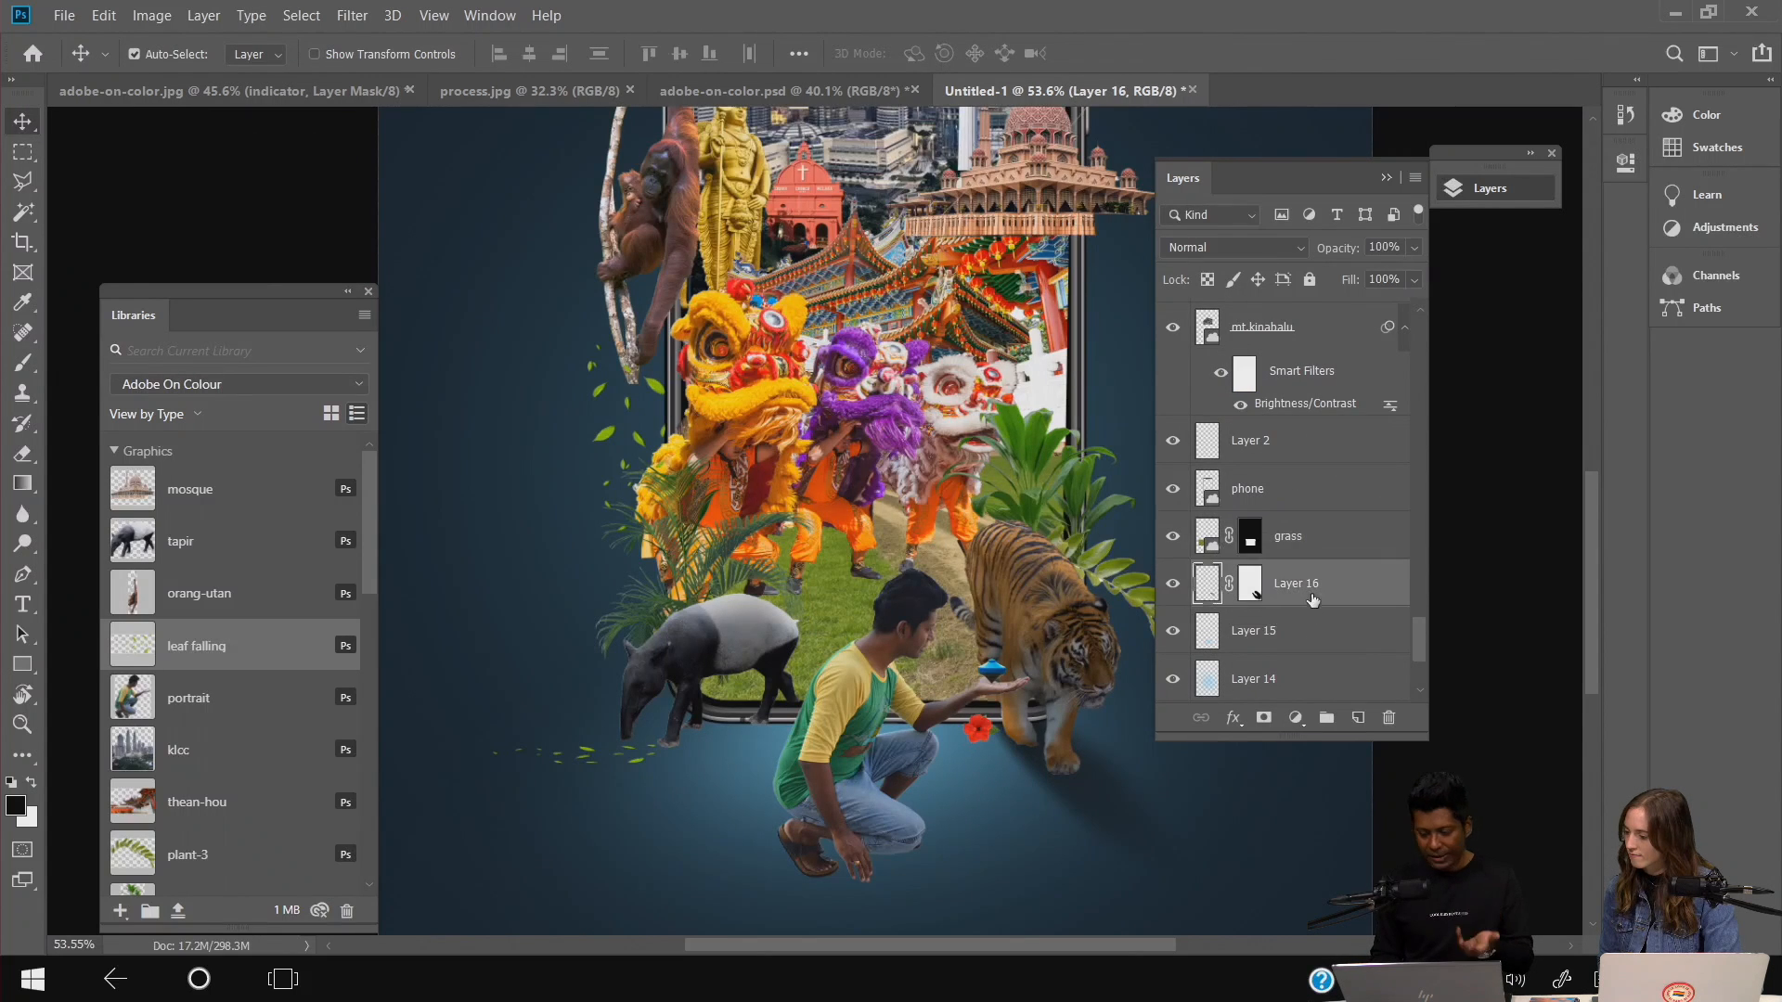
drag(1355, 590, 1360, 721)
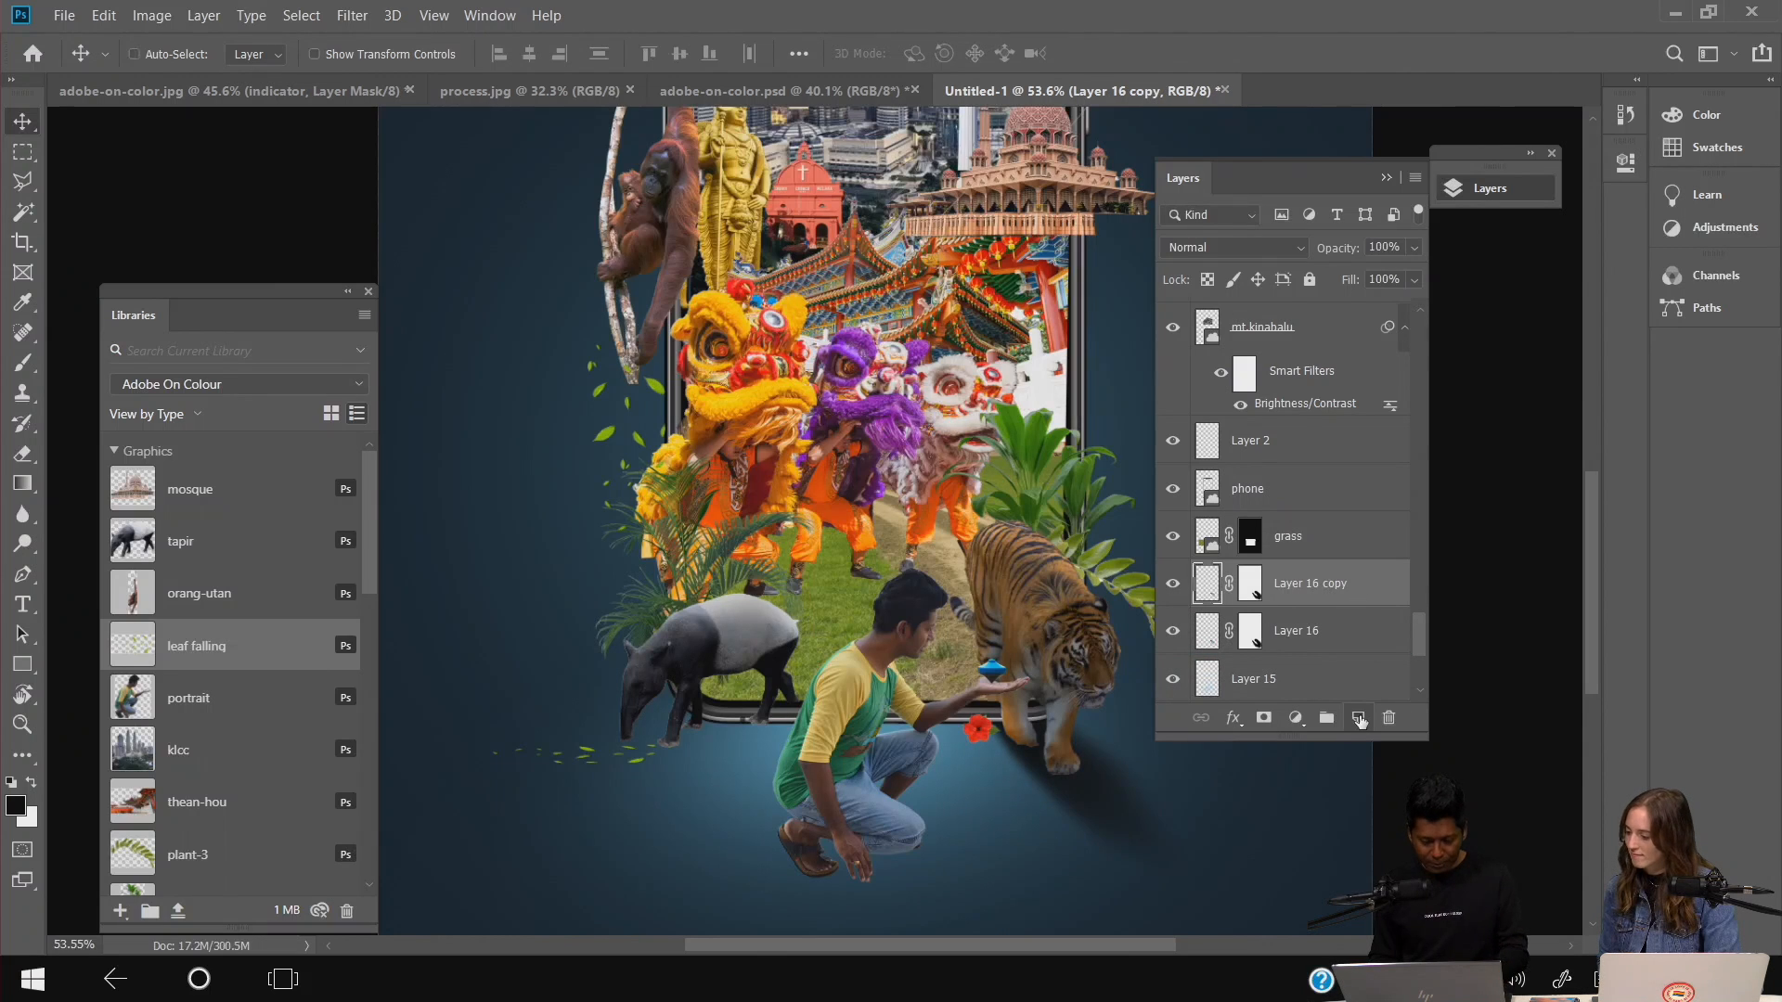
- Flip the shadow copy horizontally with Free Transform and move it beneath the tapir
key(ctrl+t)
right_click(1065, 739)
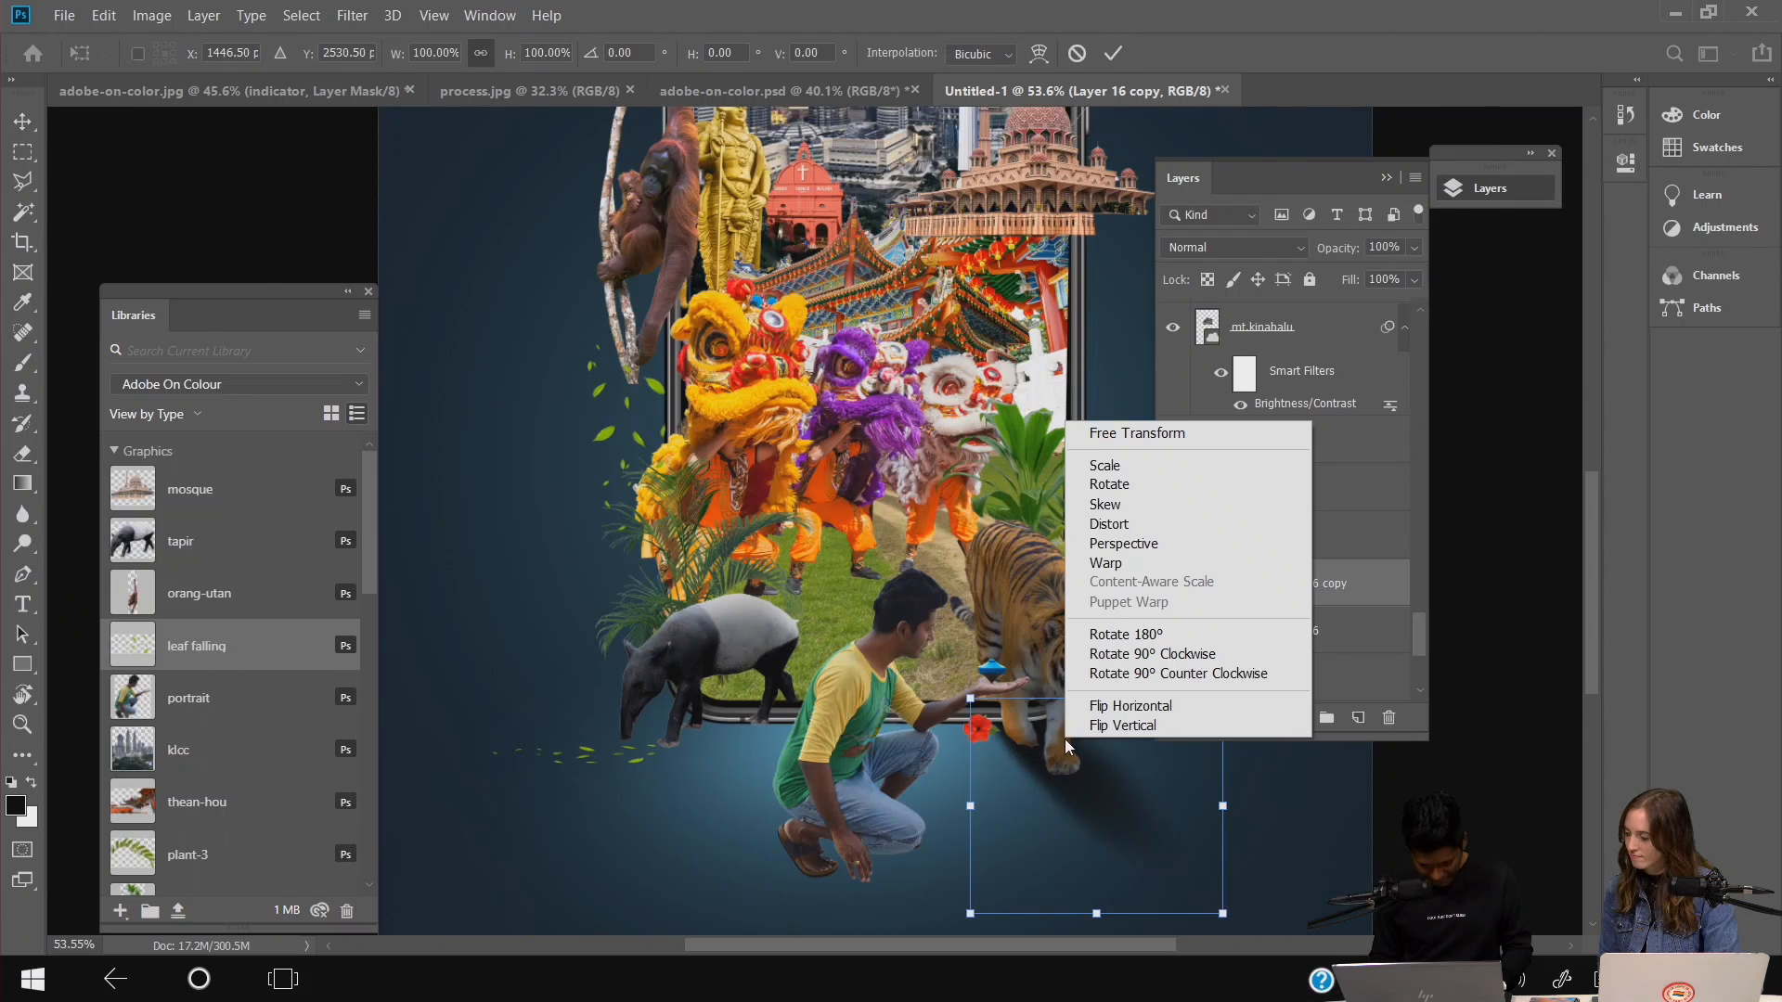
click(1129, 707)
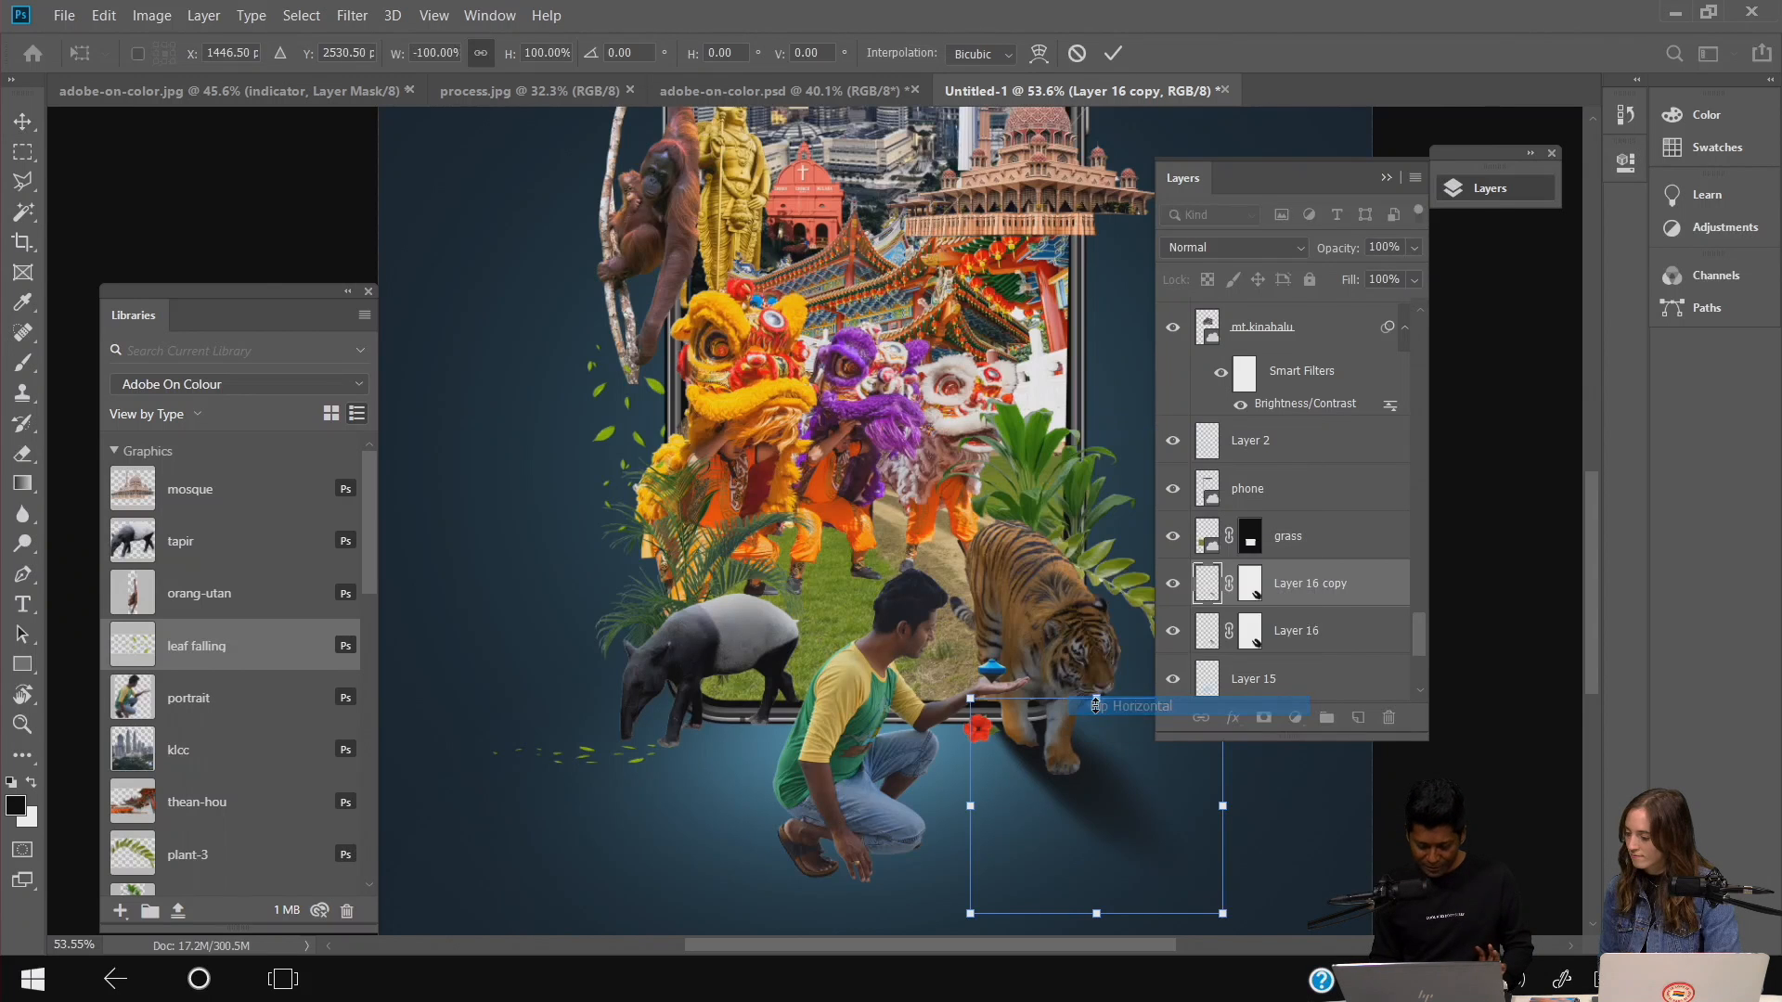
drag(1128, 789, 699, 771)
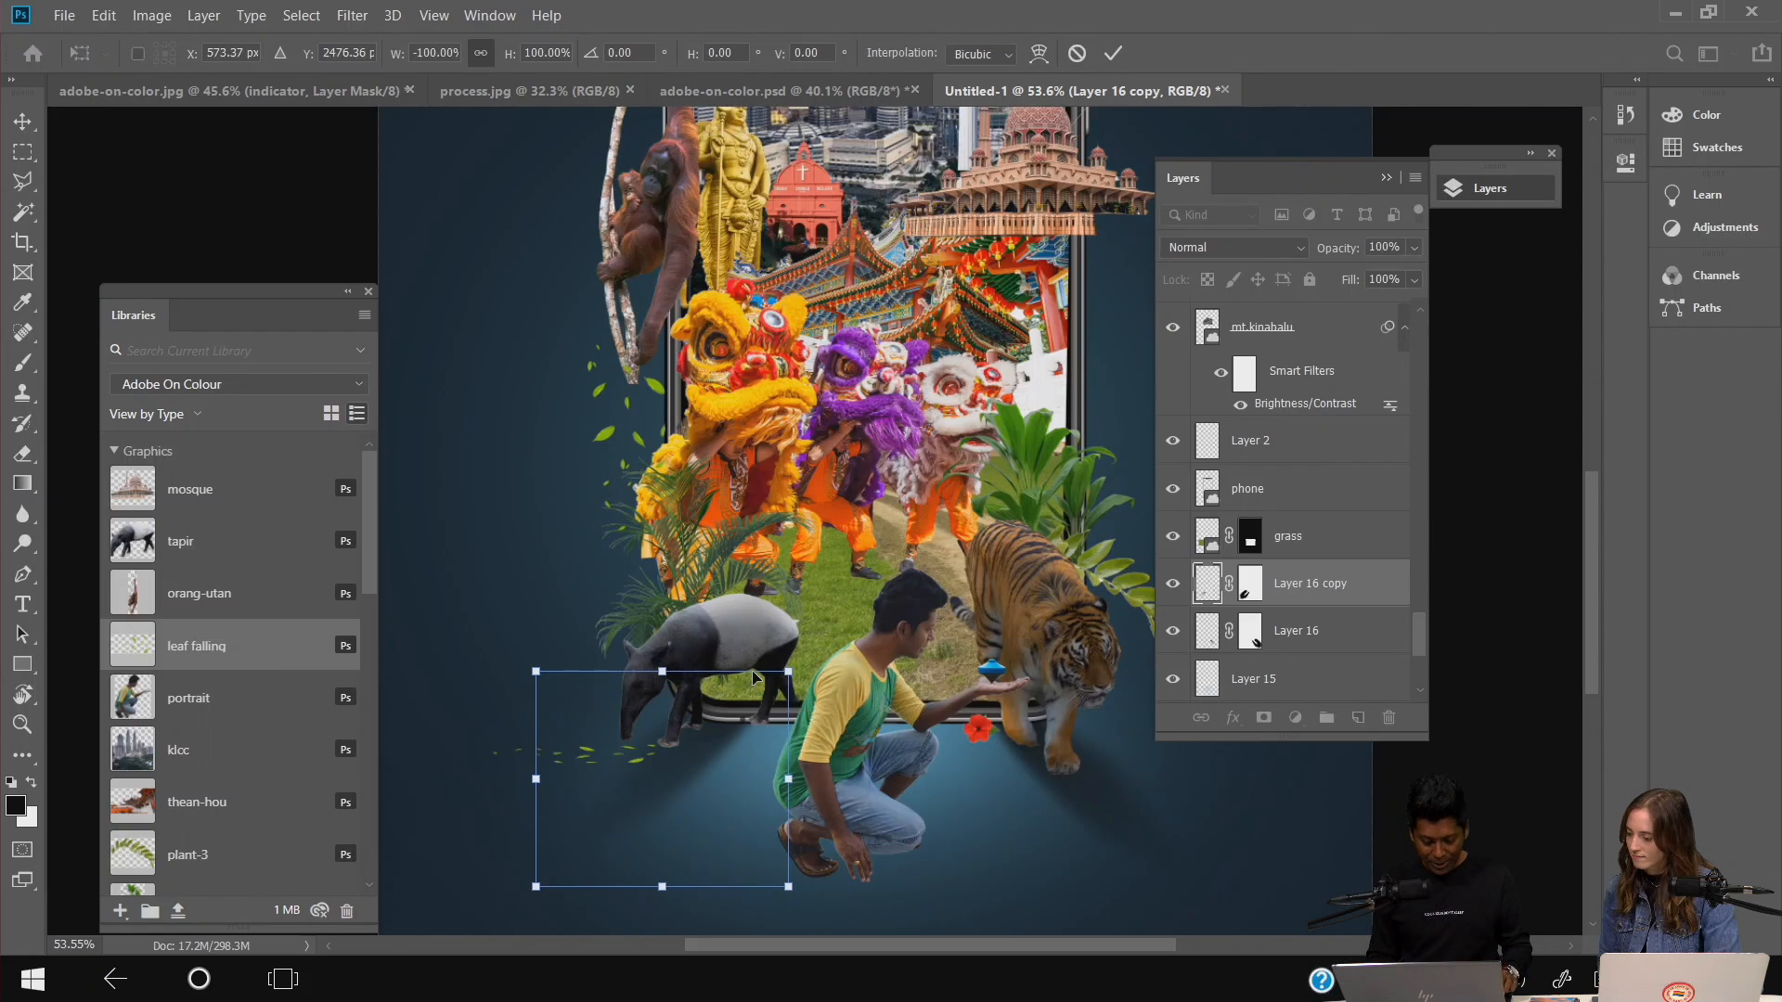
- Flatten and distort the shadow copy so it spreads under the tapir's feet, and apply the transform
drag(661, 888, 654, 842)
drag(786, 684, 856, 680)
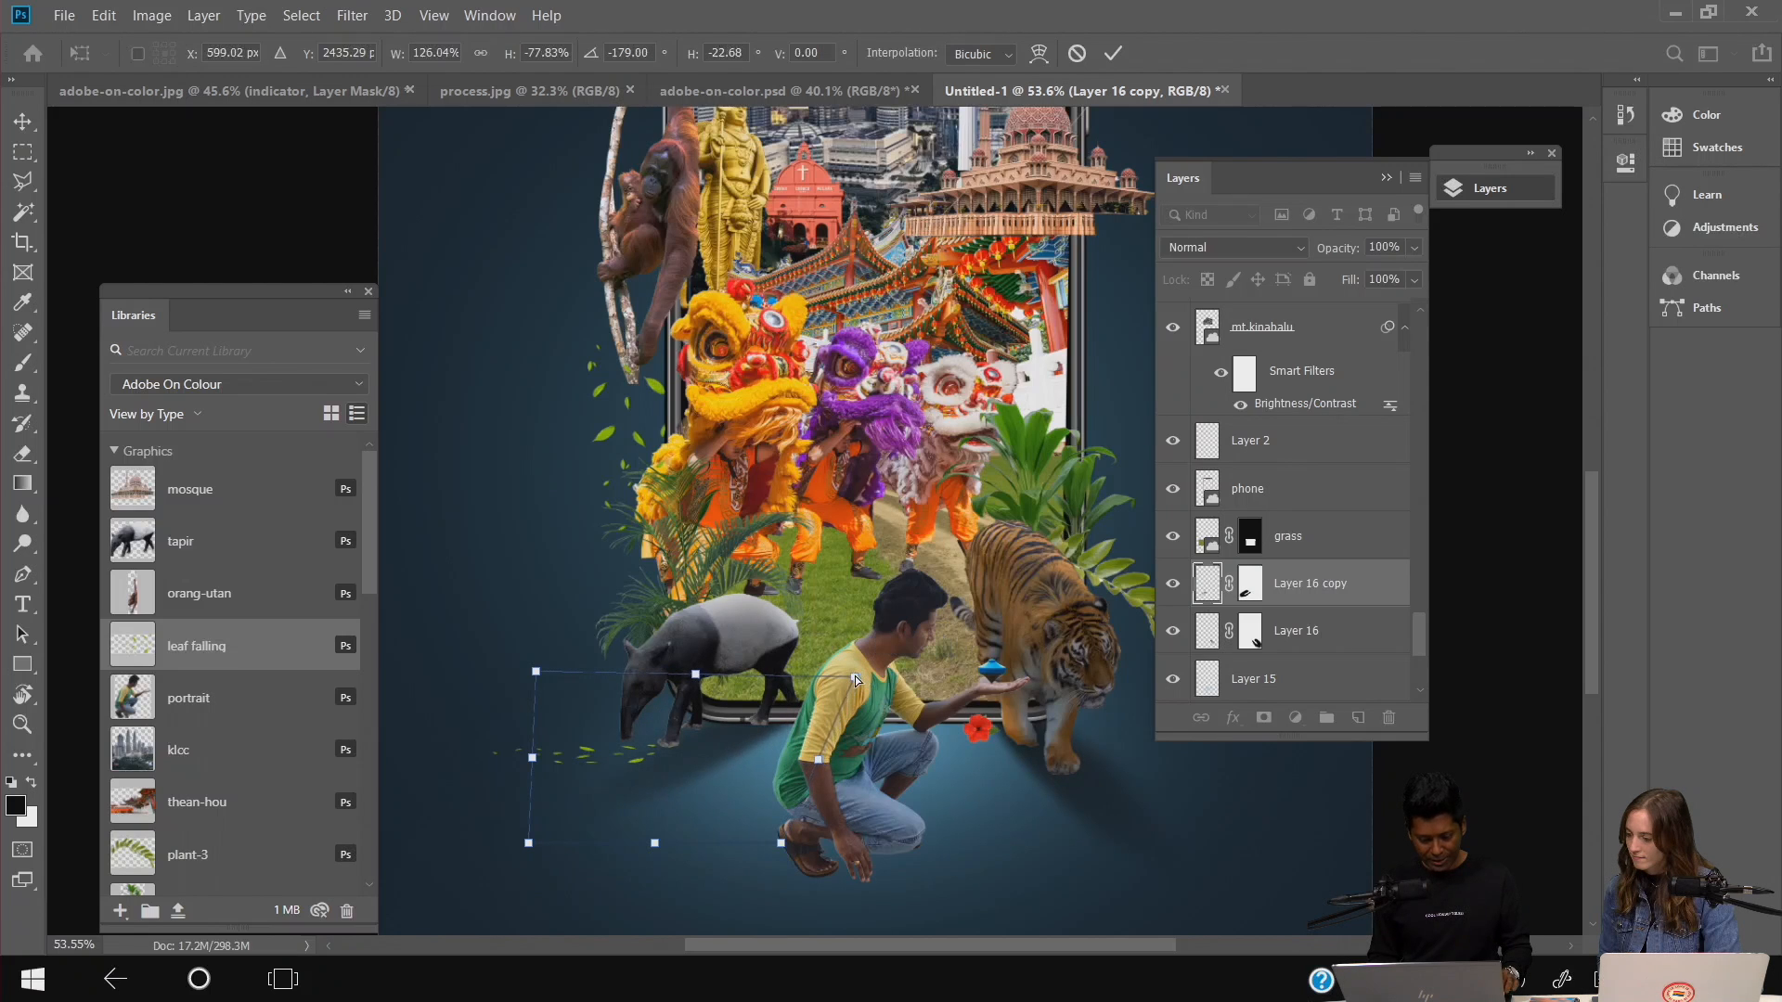
drag(537, 854, 519, 833)
drag(709, 750, 719, 747)
key(Return)
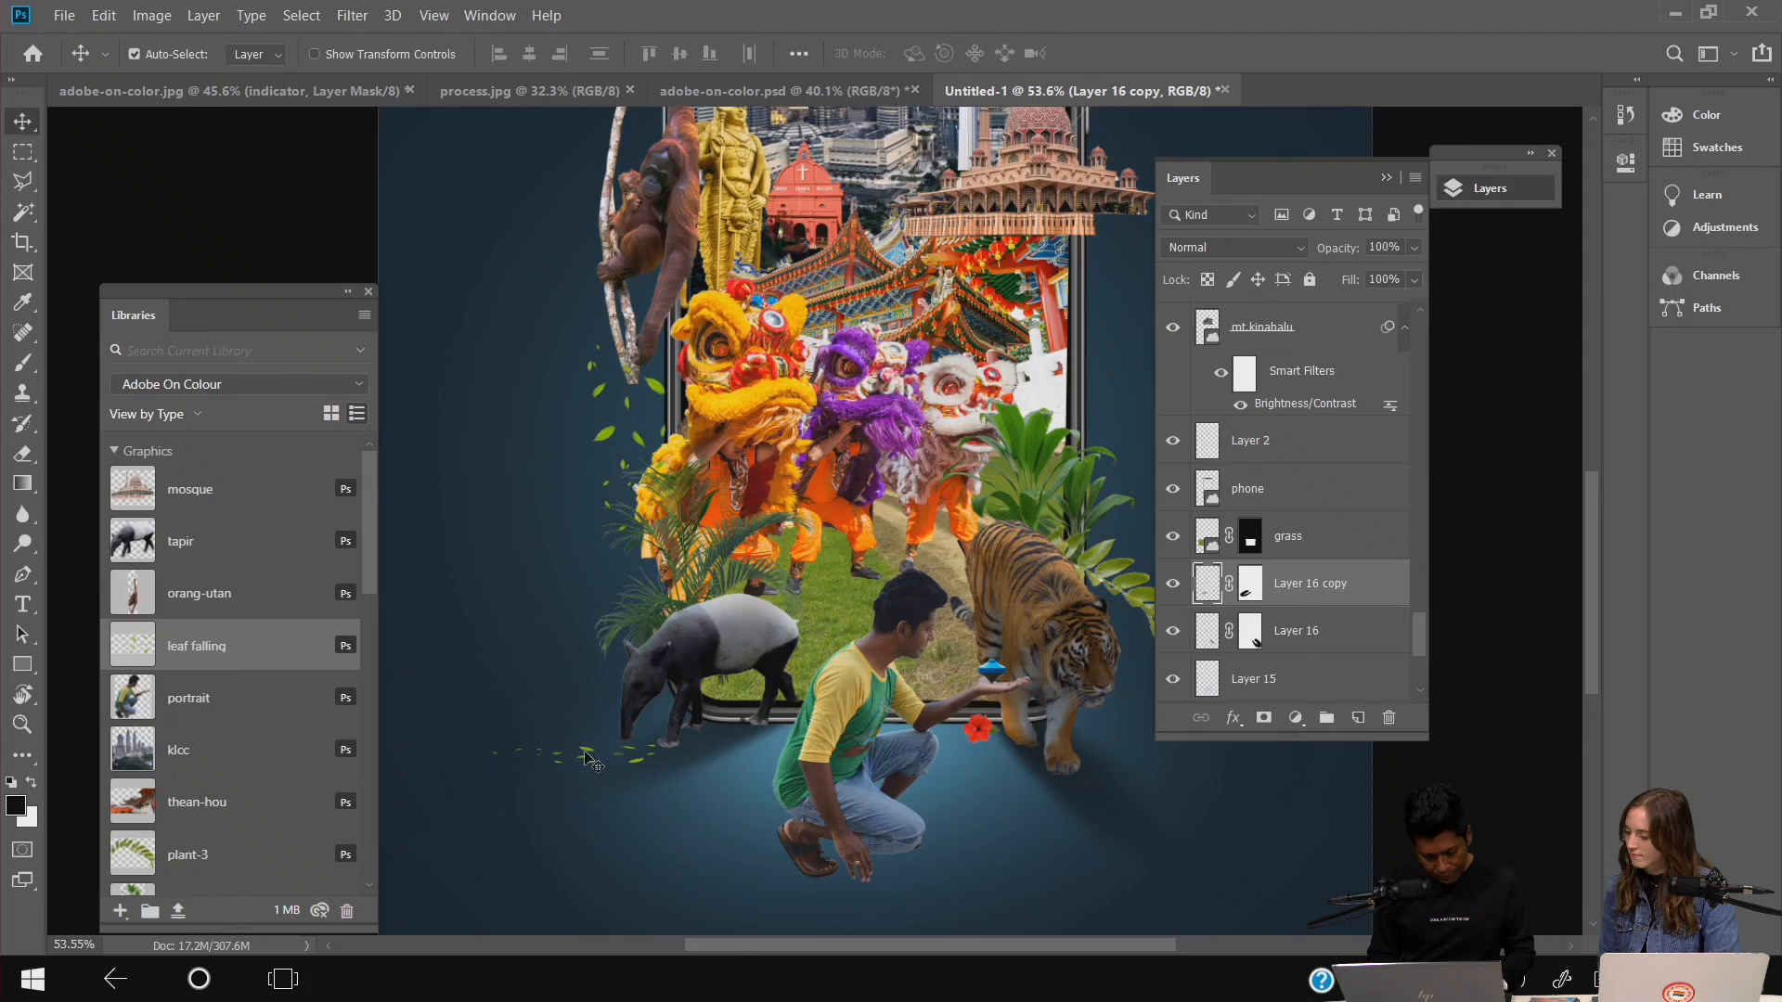
- Darken the fallen leaves beside the tapir with a Hue/Saturation adjustment at Lightness -52
click(581, 753)
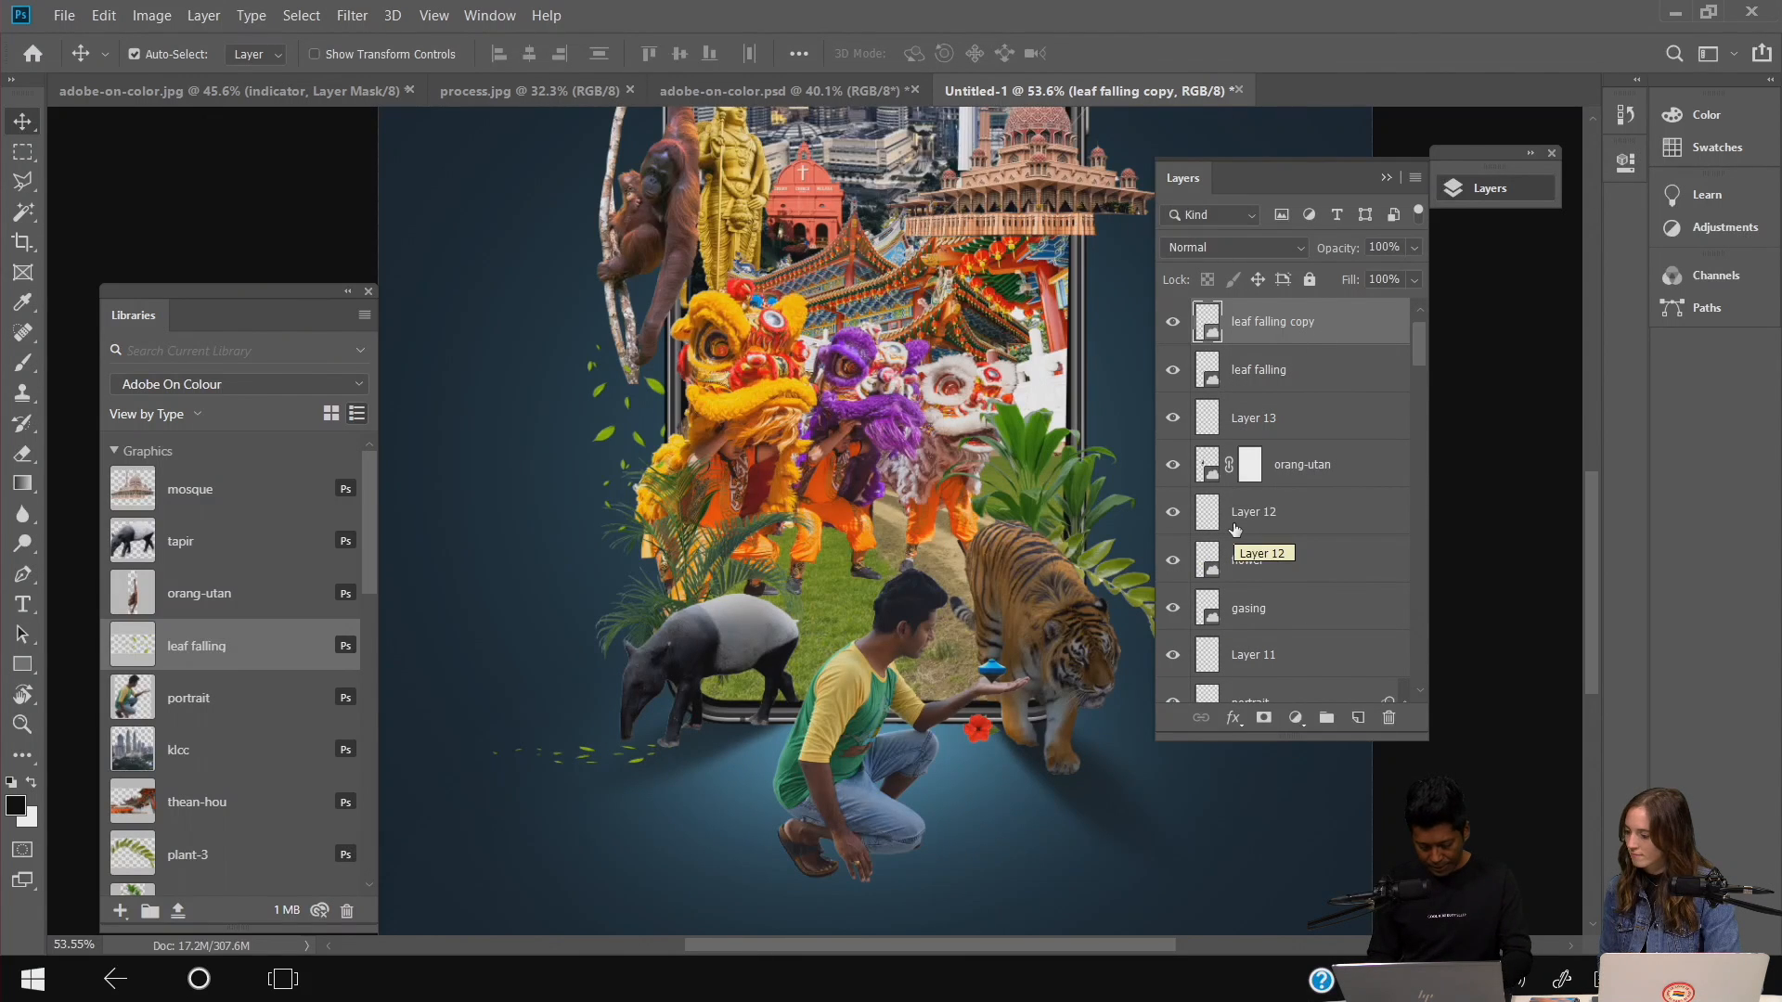
key(ctrl+u)
click(1263, 659)
drag(1264, 660, 1238, 660)
drag(1219, 655, 1204, 655)
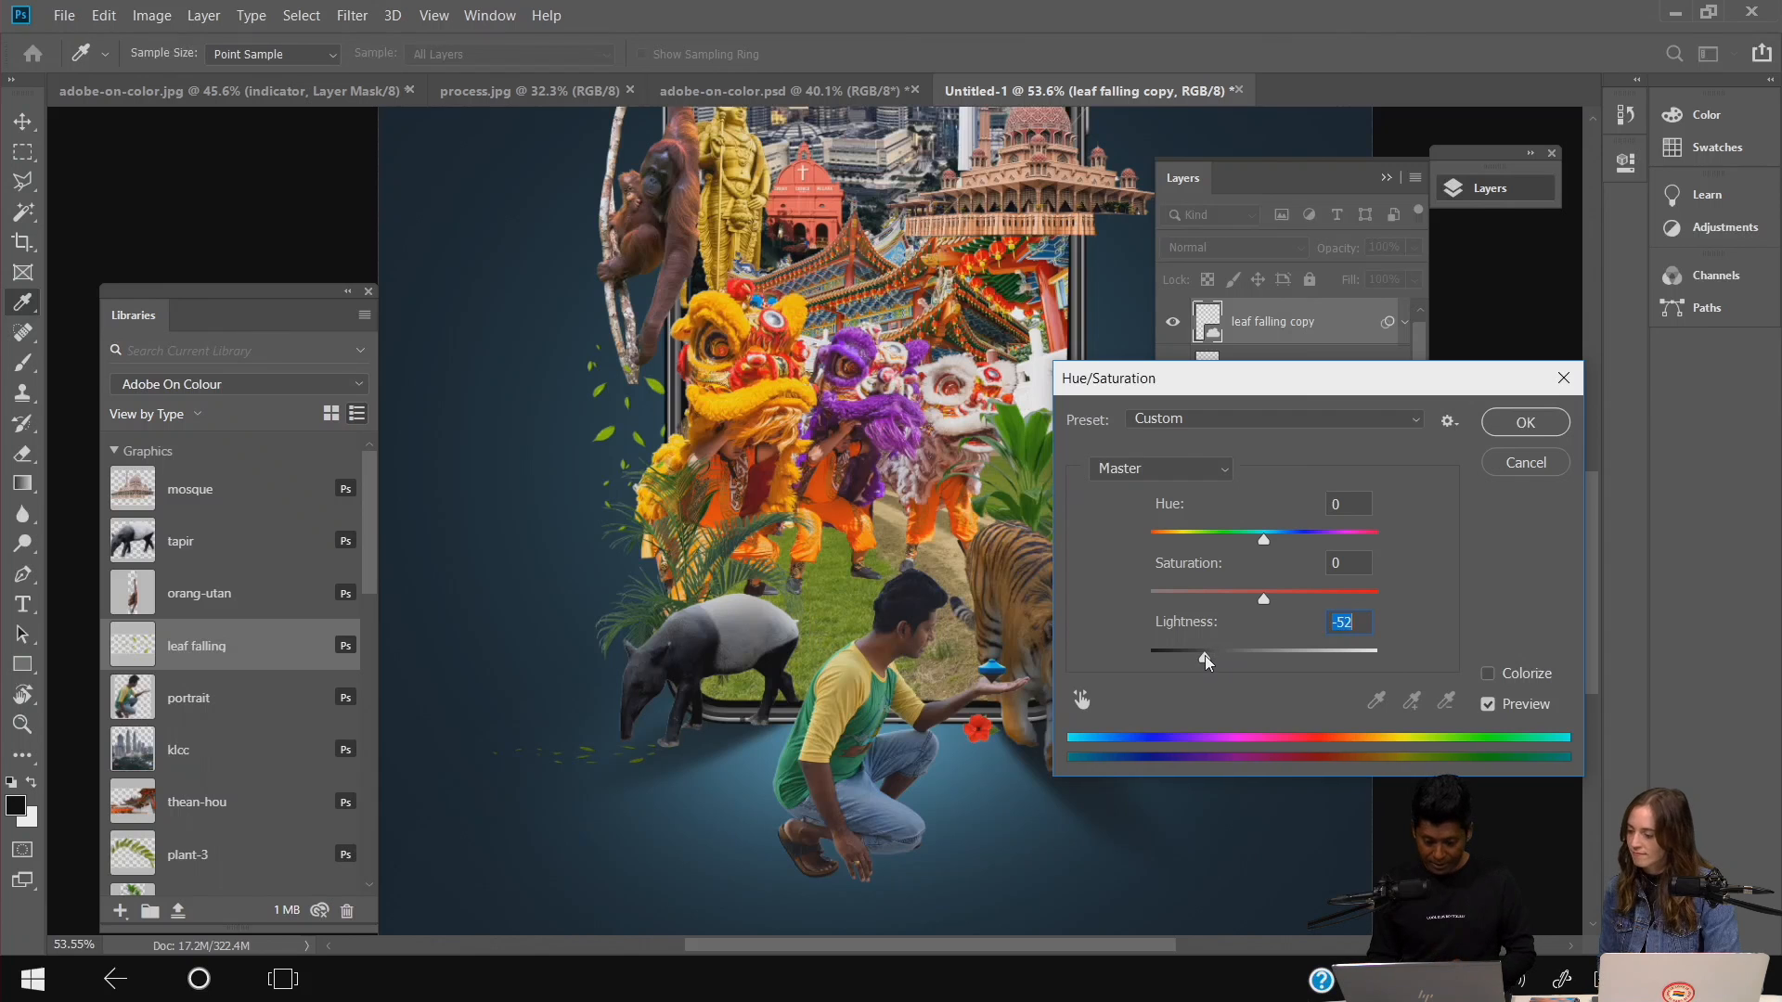
click(1526, 422)
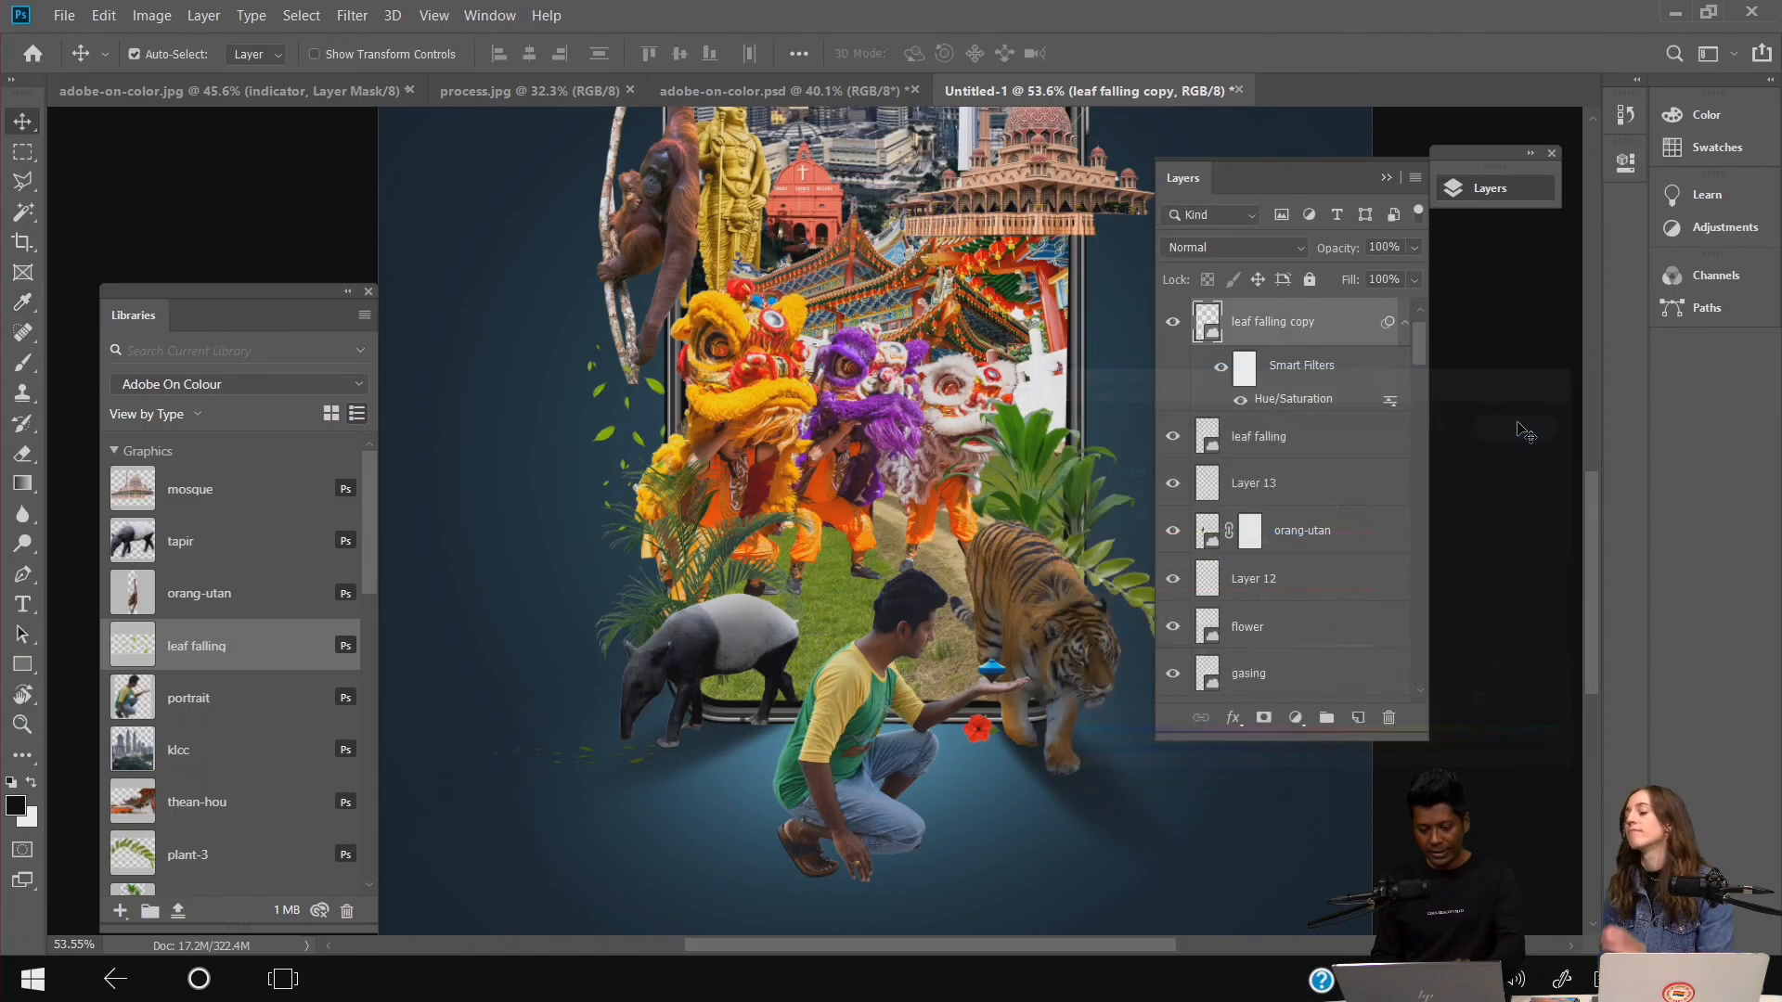
- Duplicate the crouching man's portrait layer and darken the copy with a Hue/Saturation adjustment at Lightness -47
scroll(747, 580, down, 5)
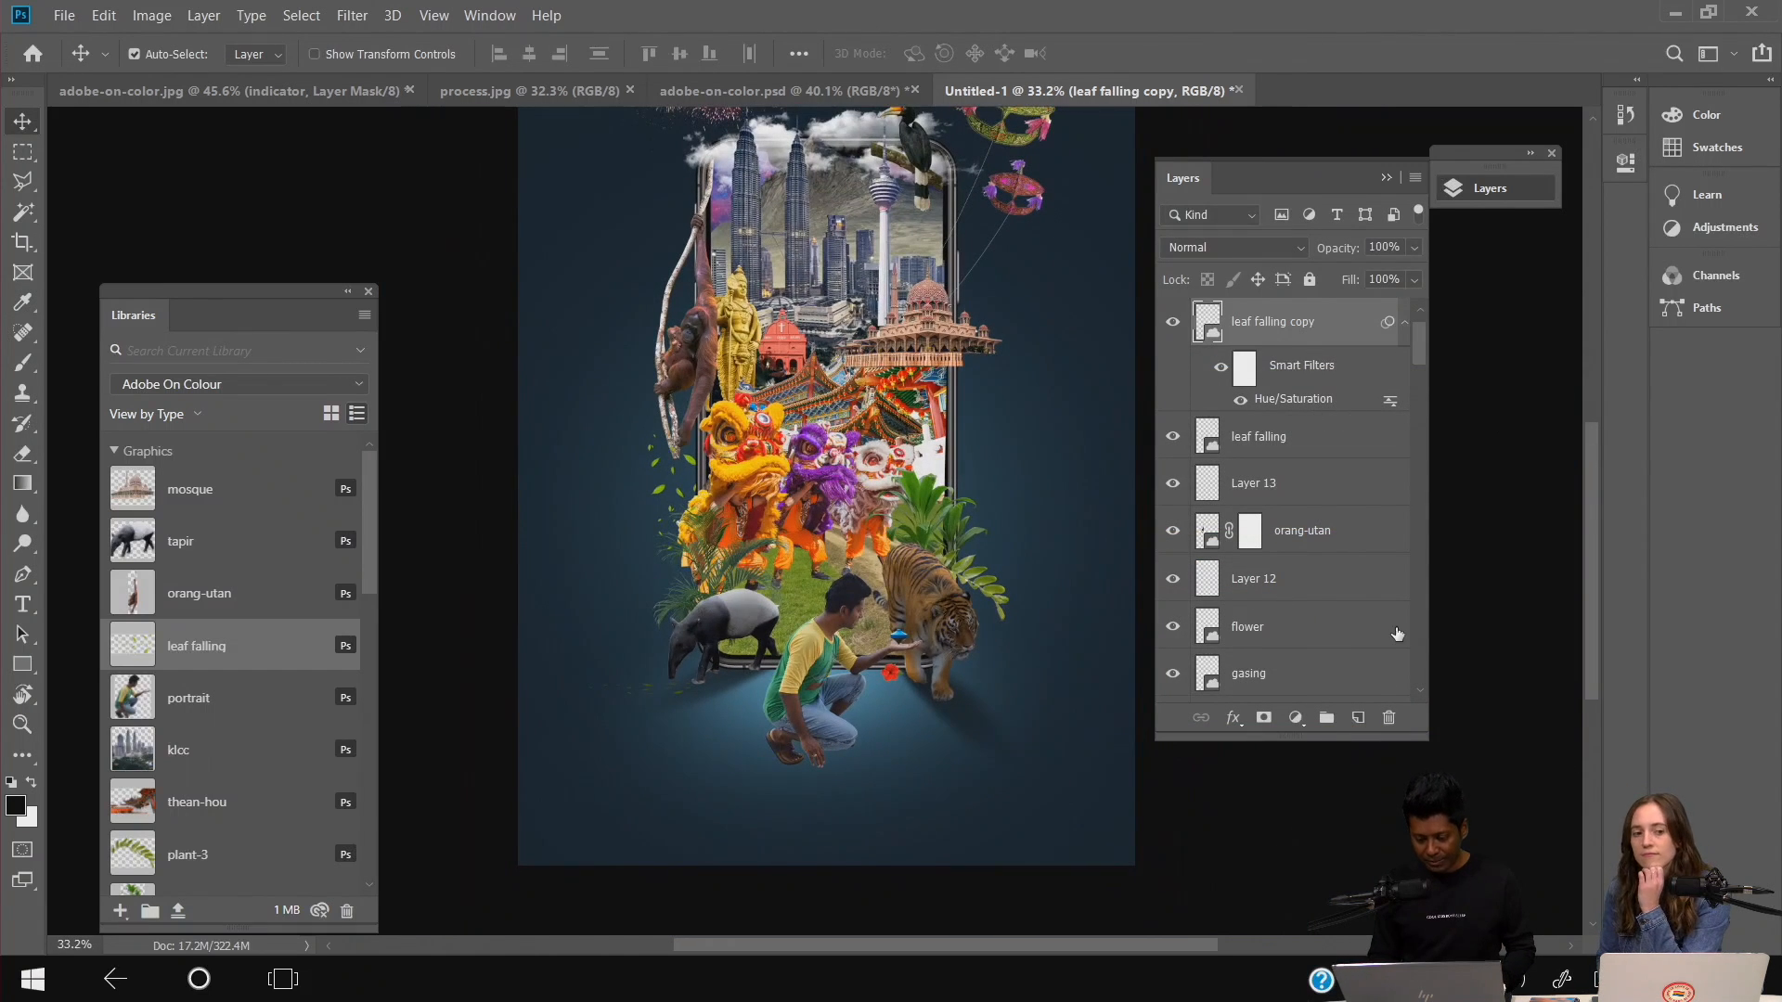
click(821, 691)
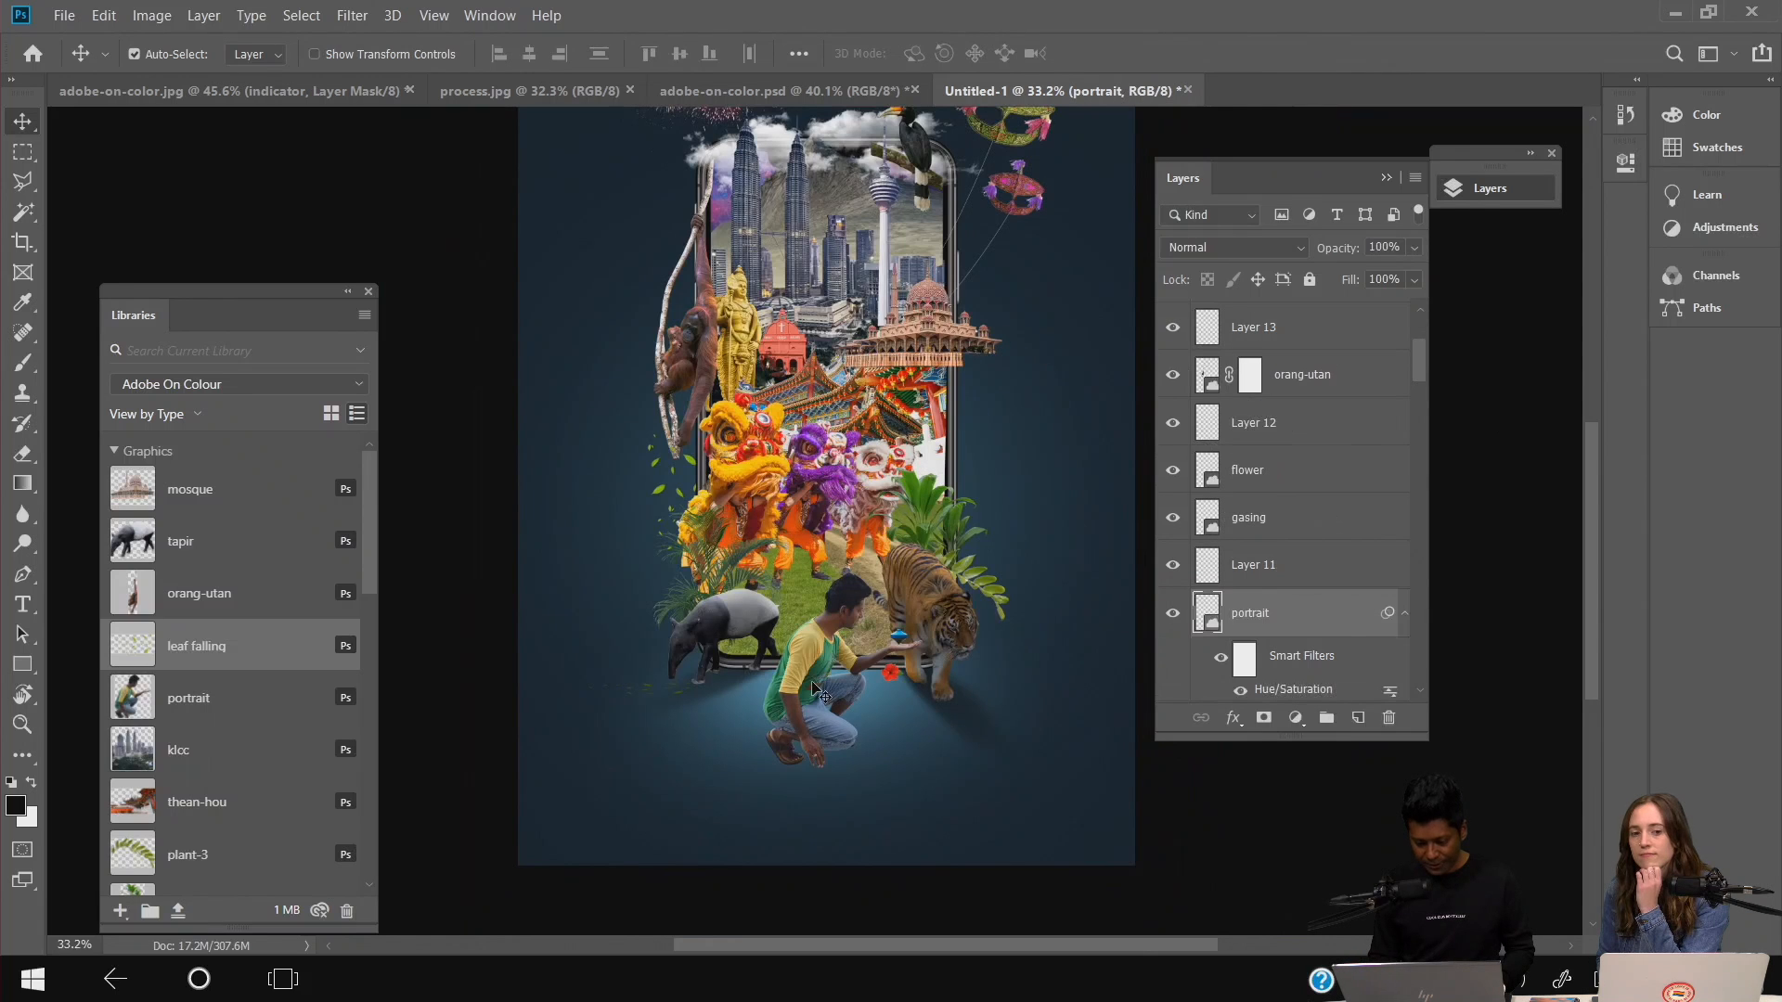
drag(1346, 619, 1358, 718)
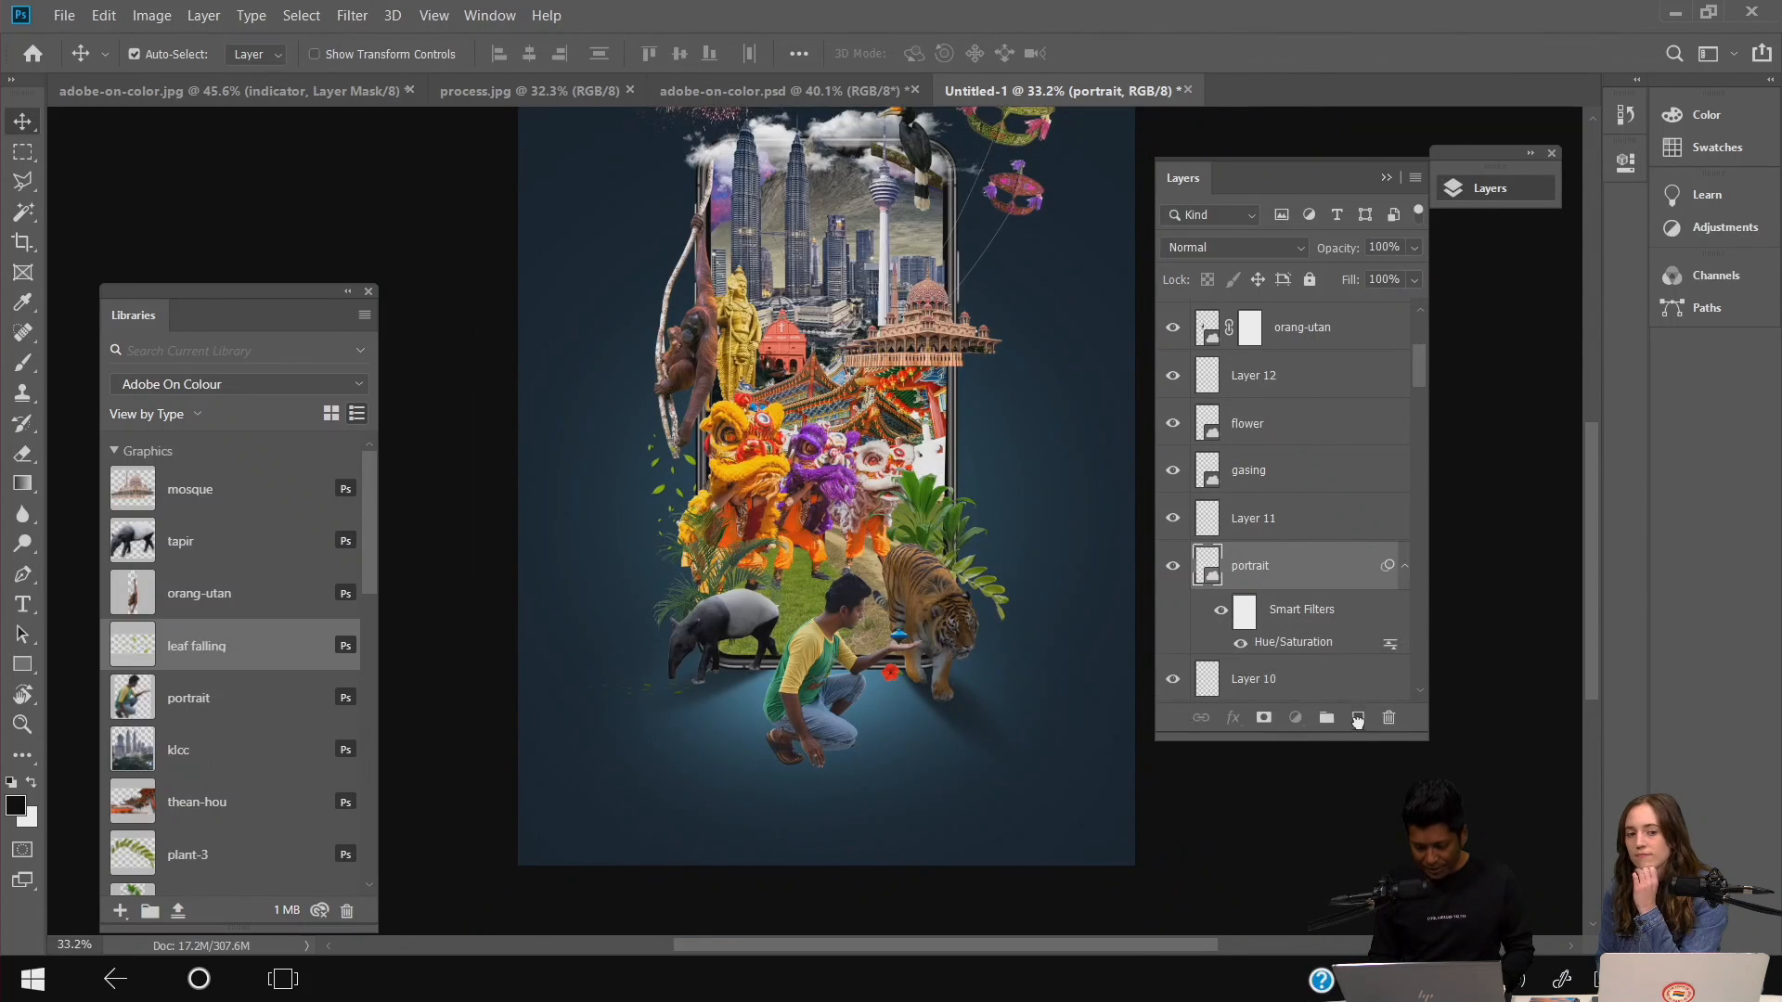
scroll(809, 750, up, 3)
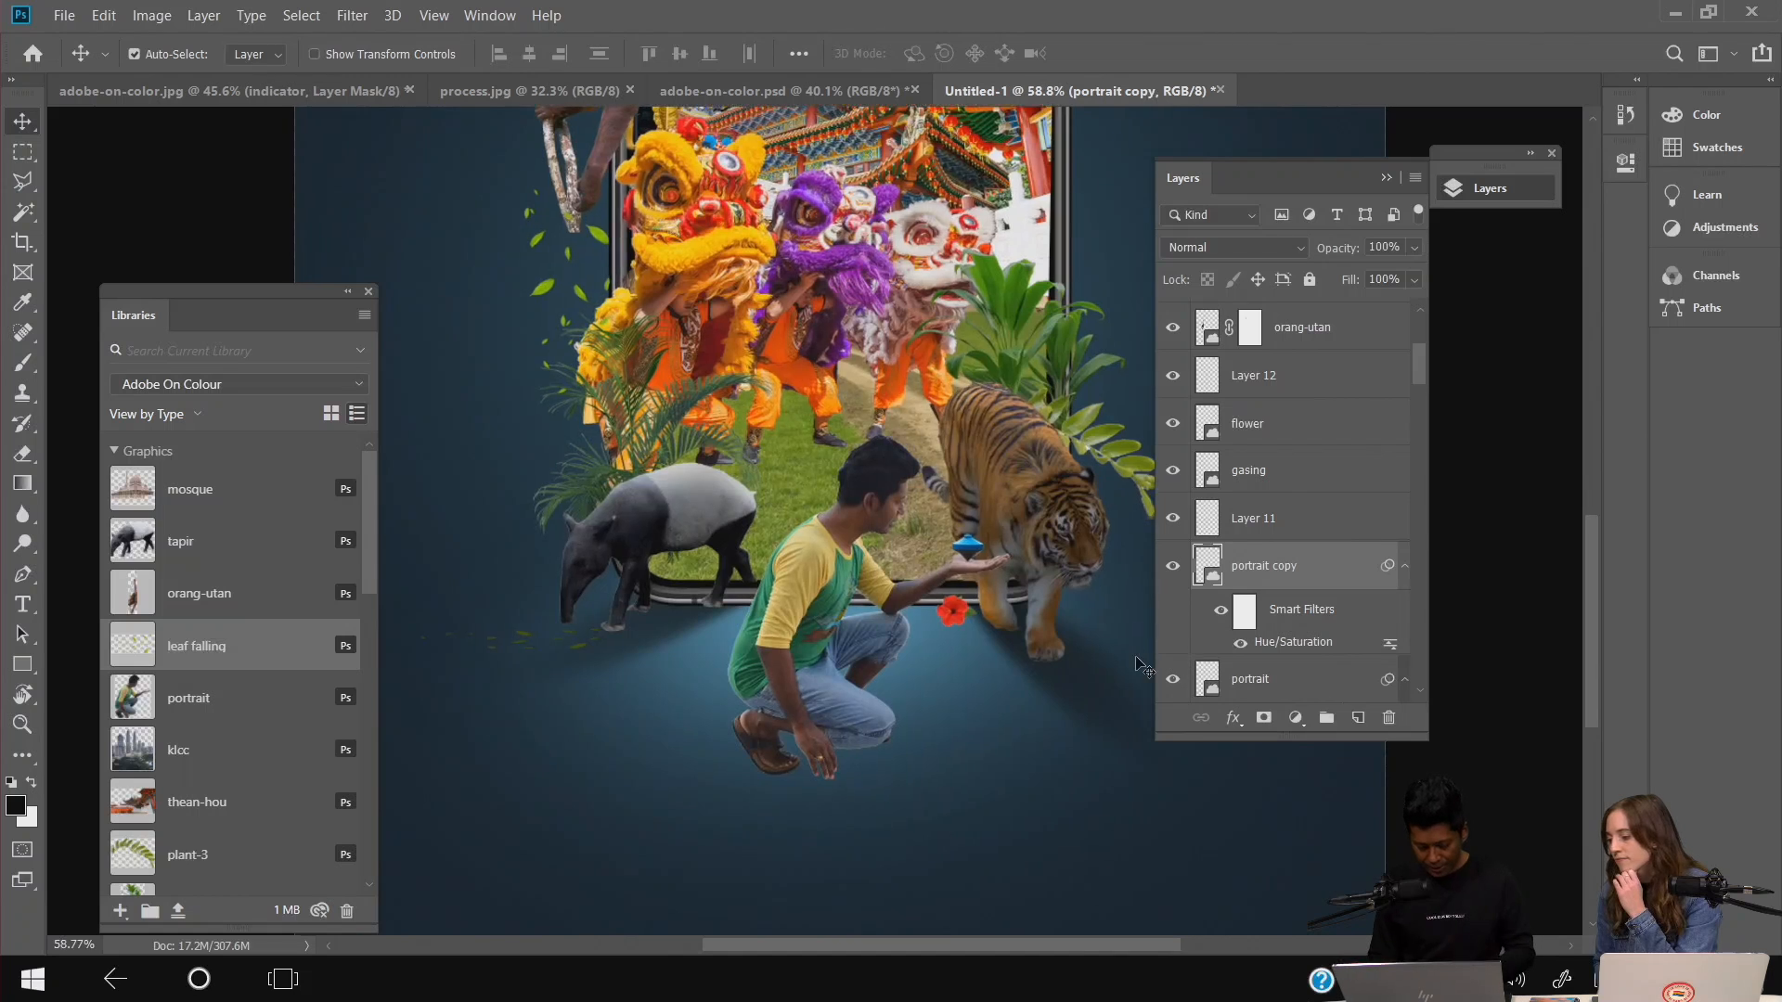
double_click(1293, 642)
drag(1264, 655, 1212, 670)
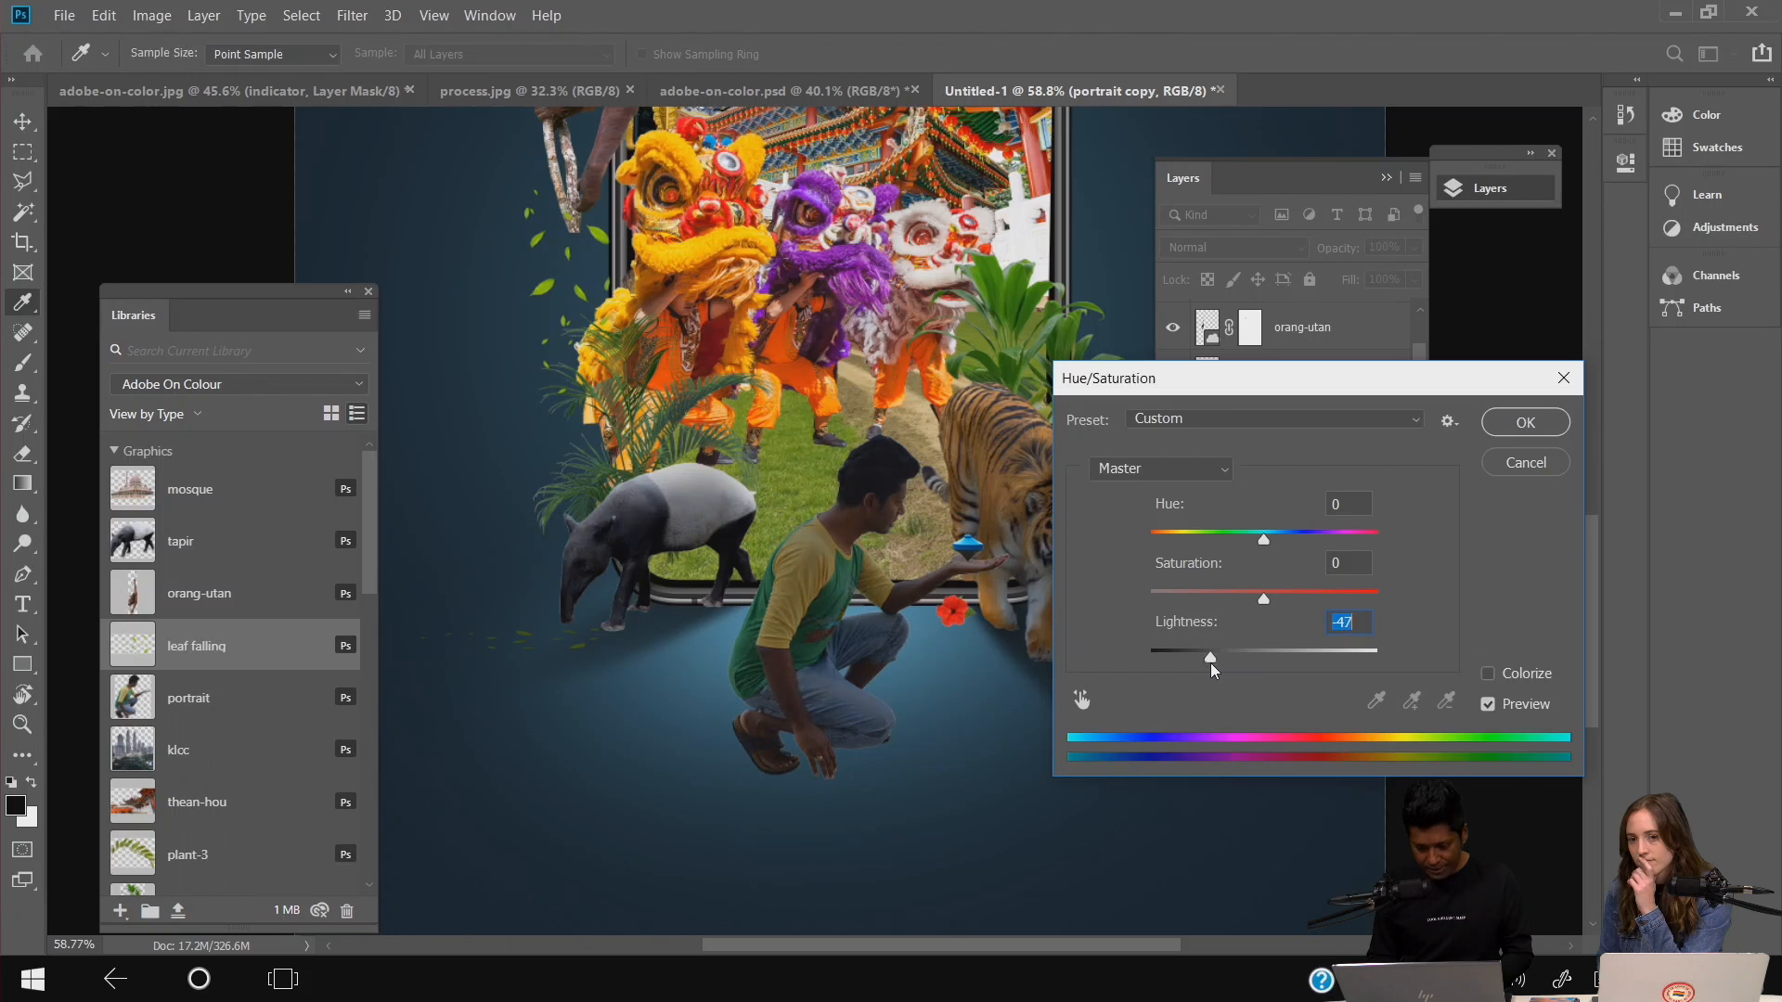
click(1525, 423)
- Add a layer mask to the portrait copy and paint on it with a 60 px brush to lighten the man's front sleeve
scroll(914, 550, up, 5)
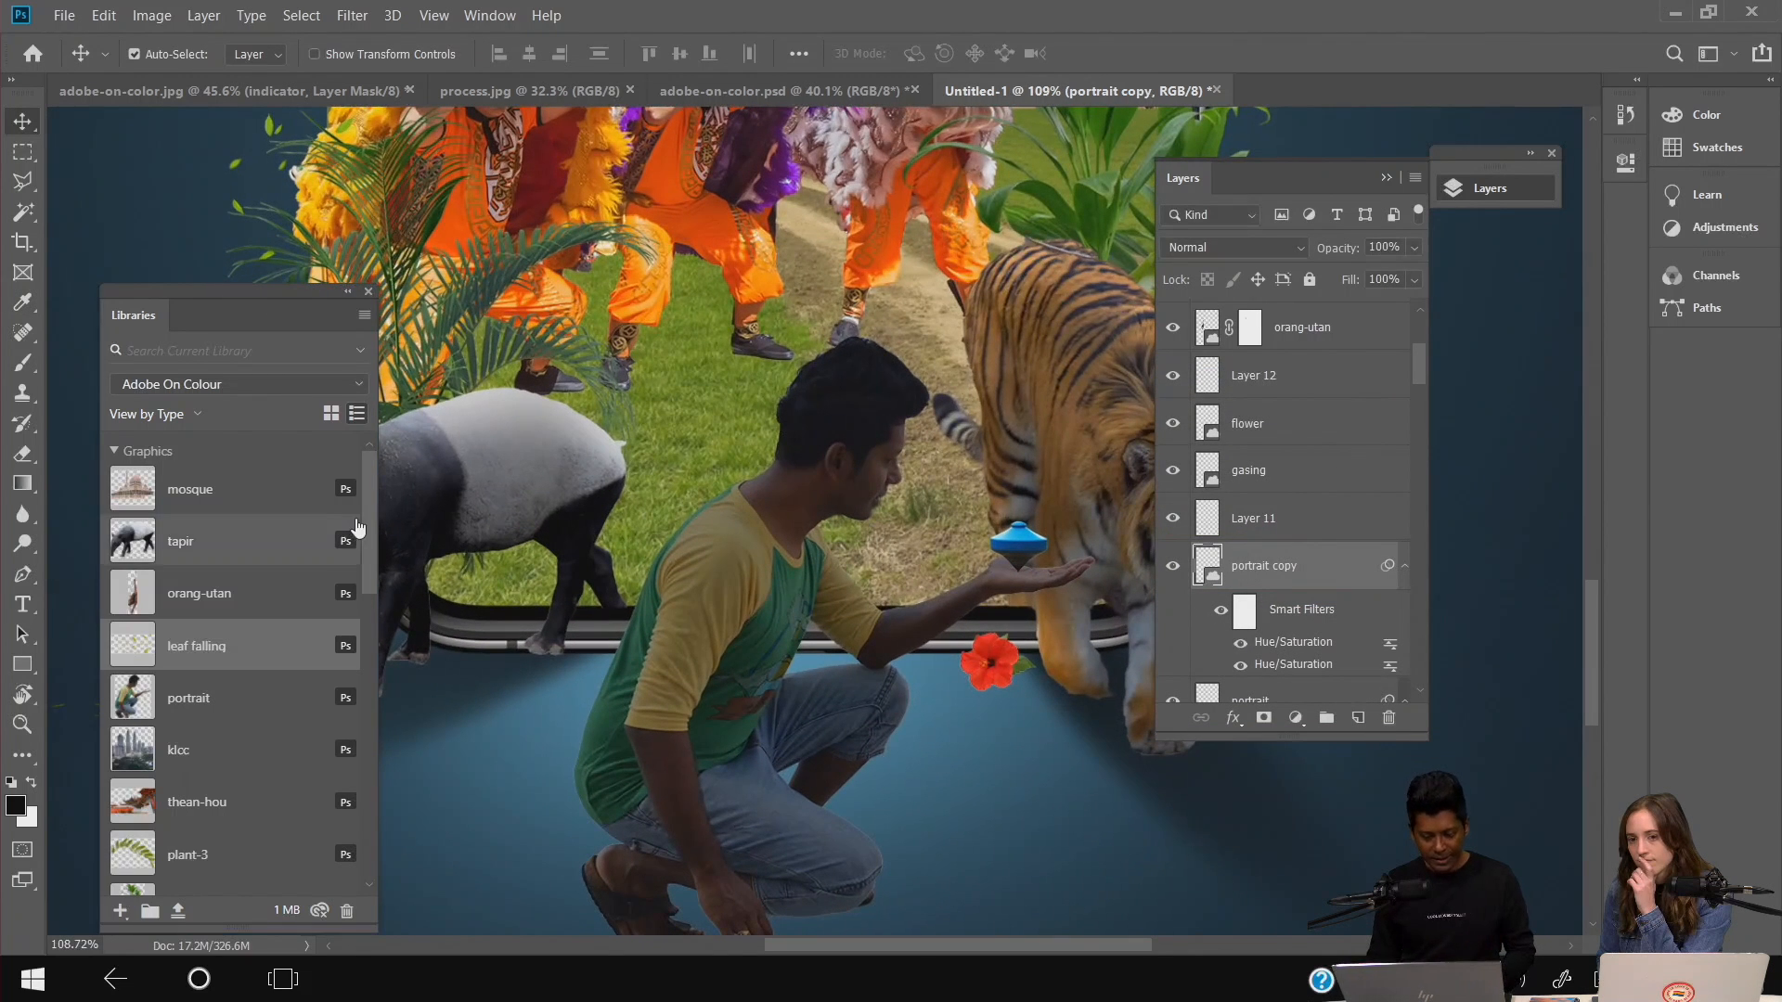
click(1263, 717)
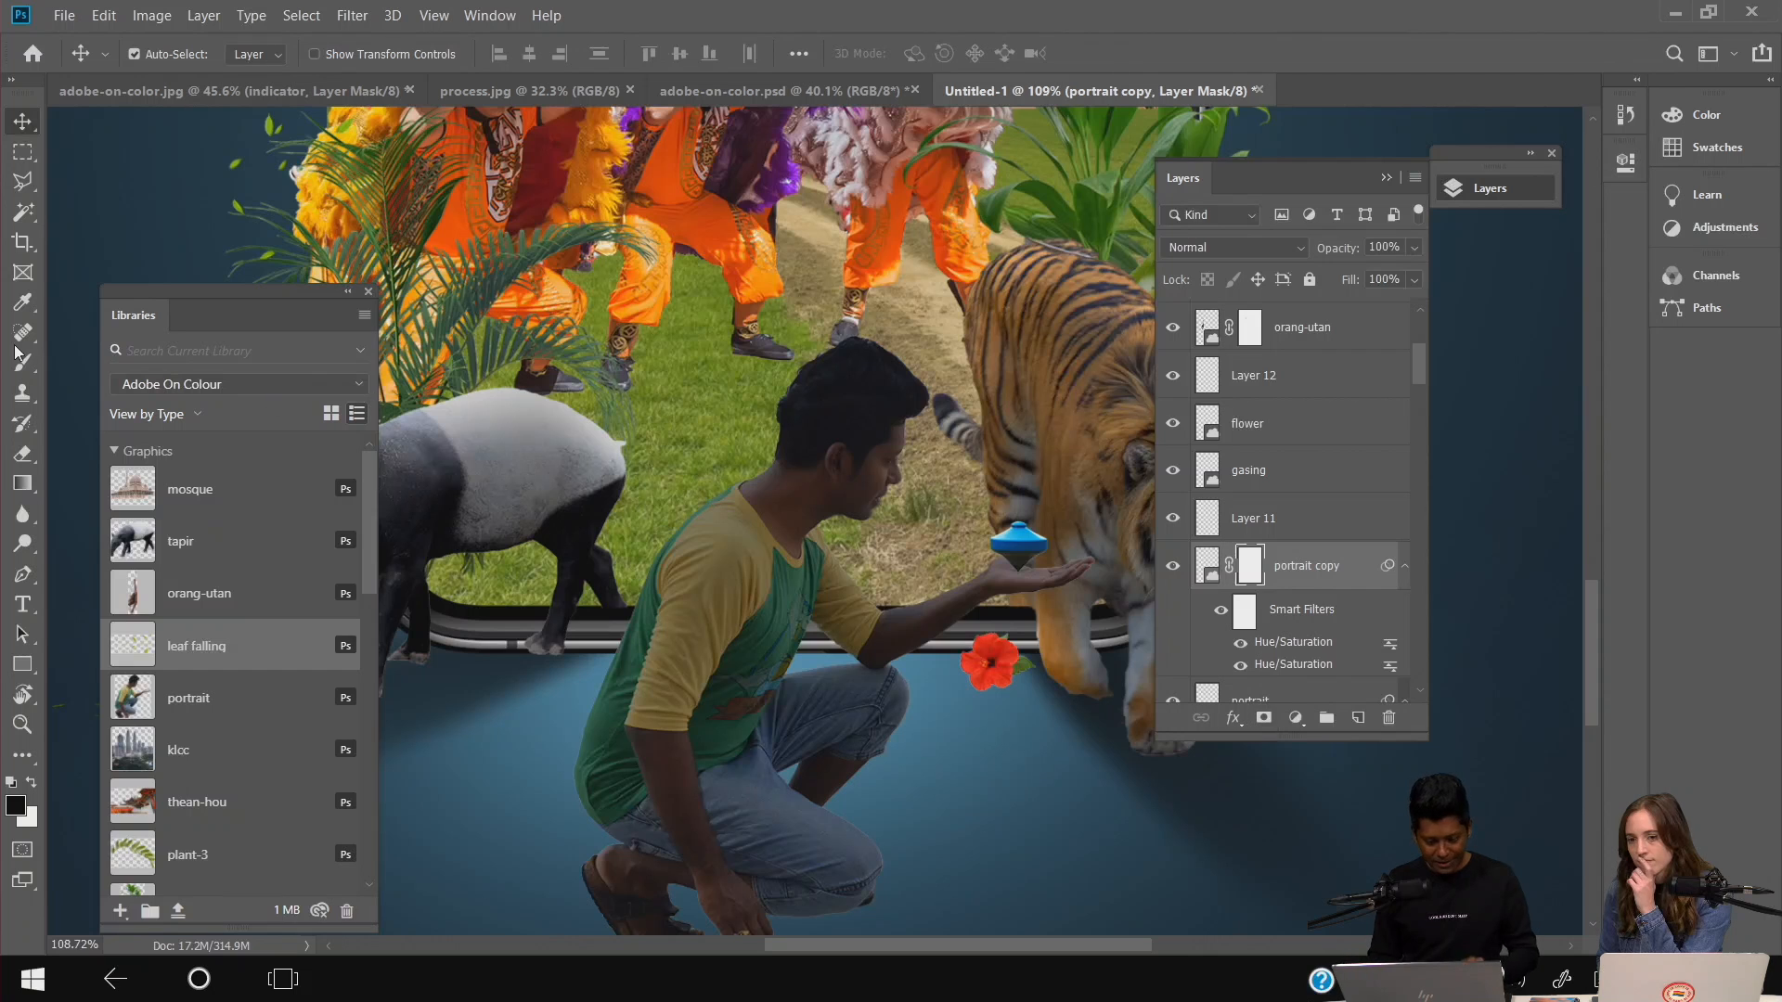
scroll(893, 470, up, 2)
key(b)
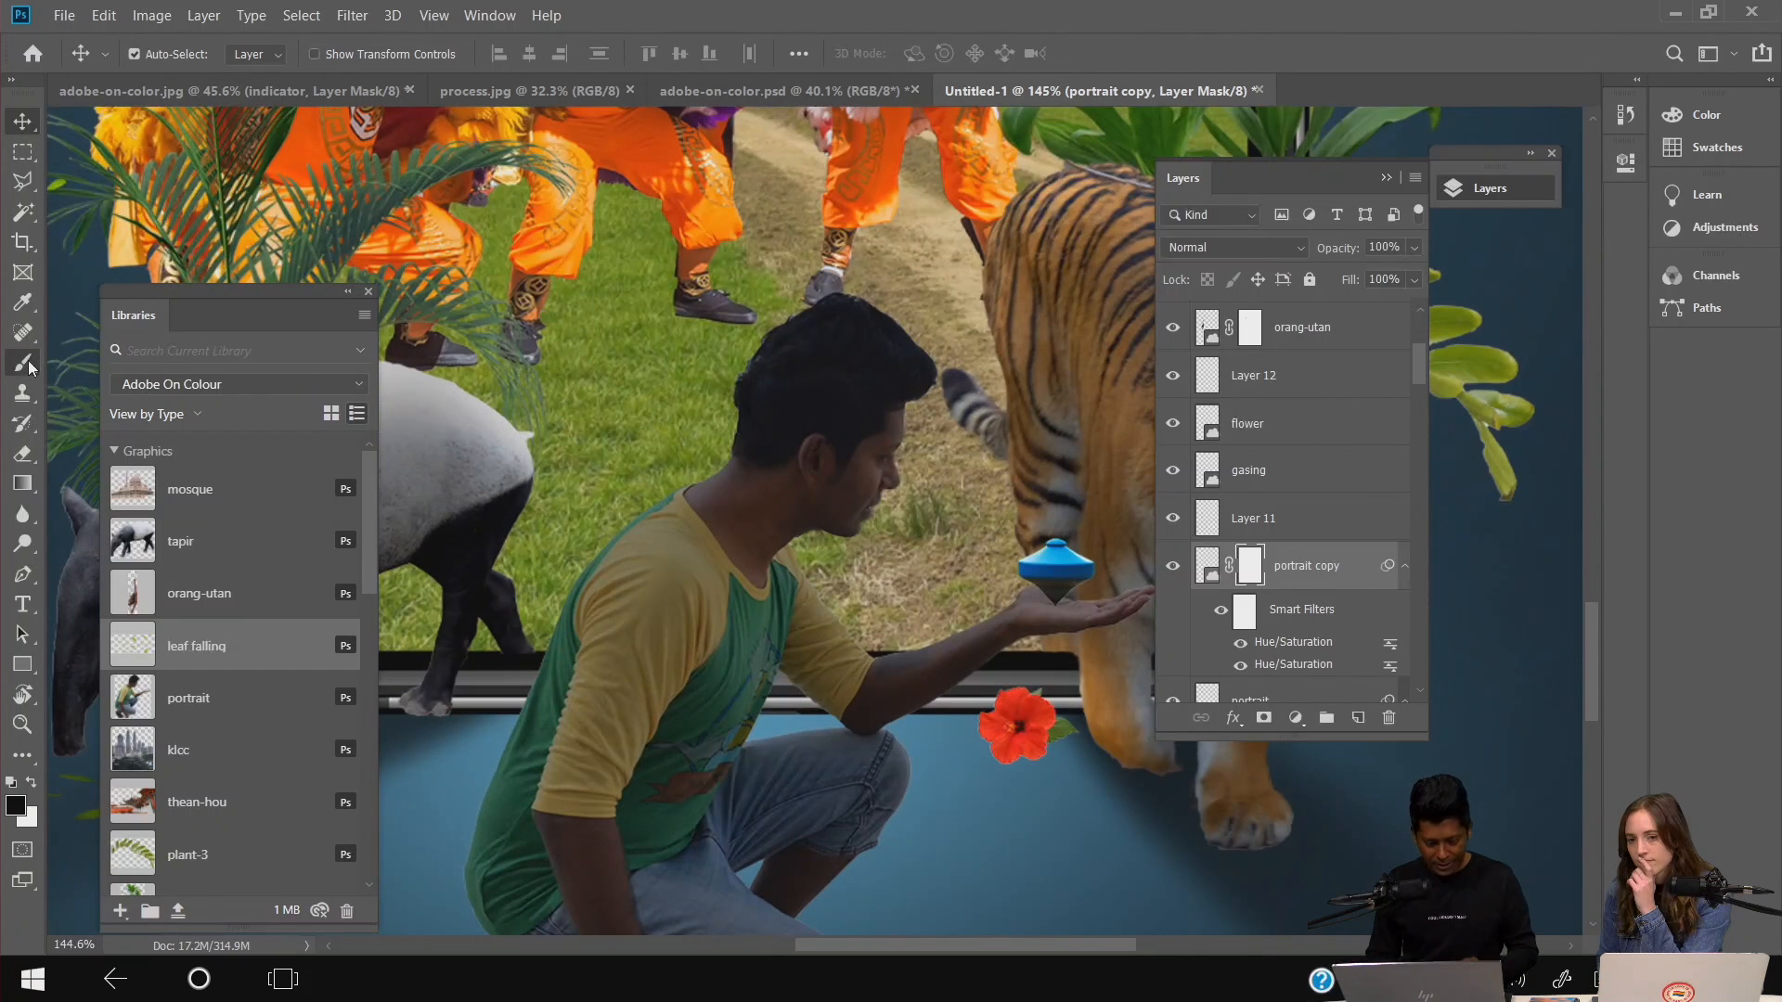
key(bracketleft)
key(bracketleft)
key(bracketleft)
key(bracketleft)
key(bracketleft)
key(bracketleft)
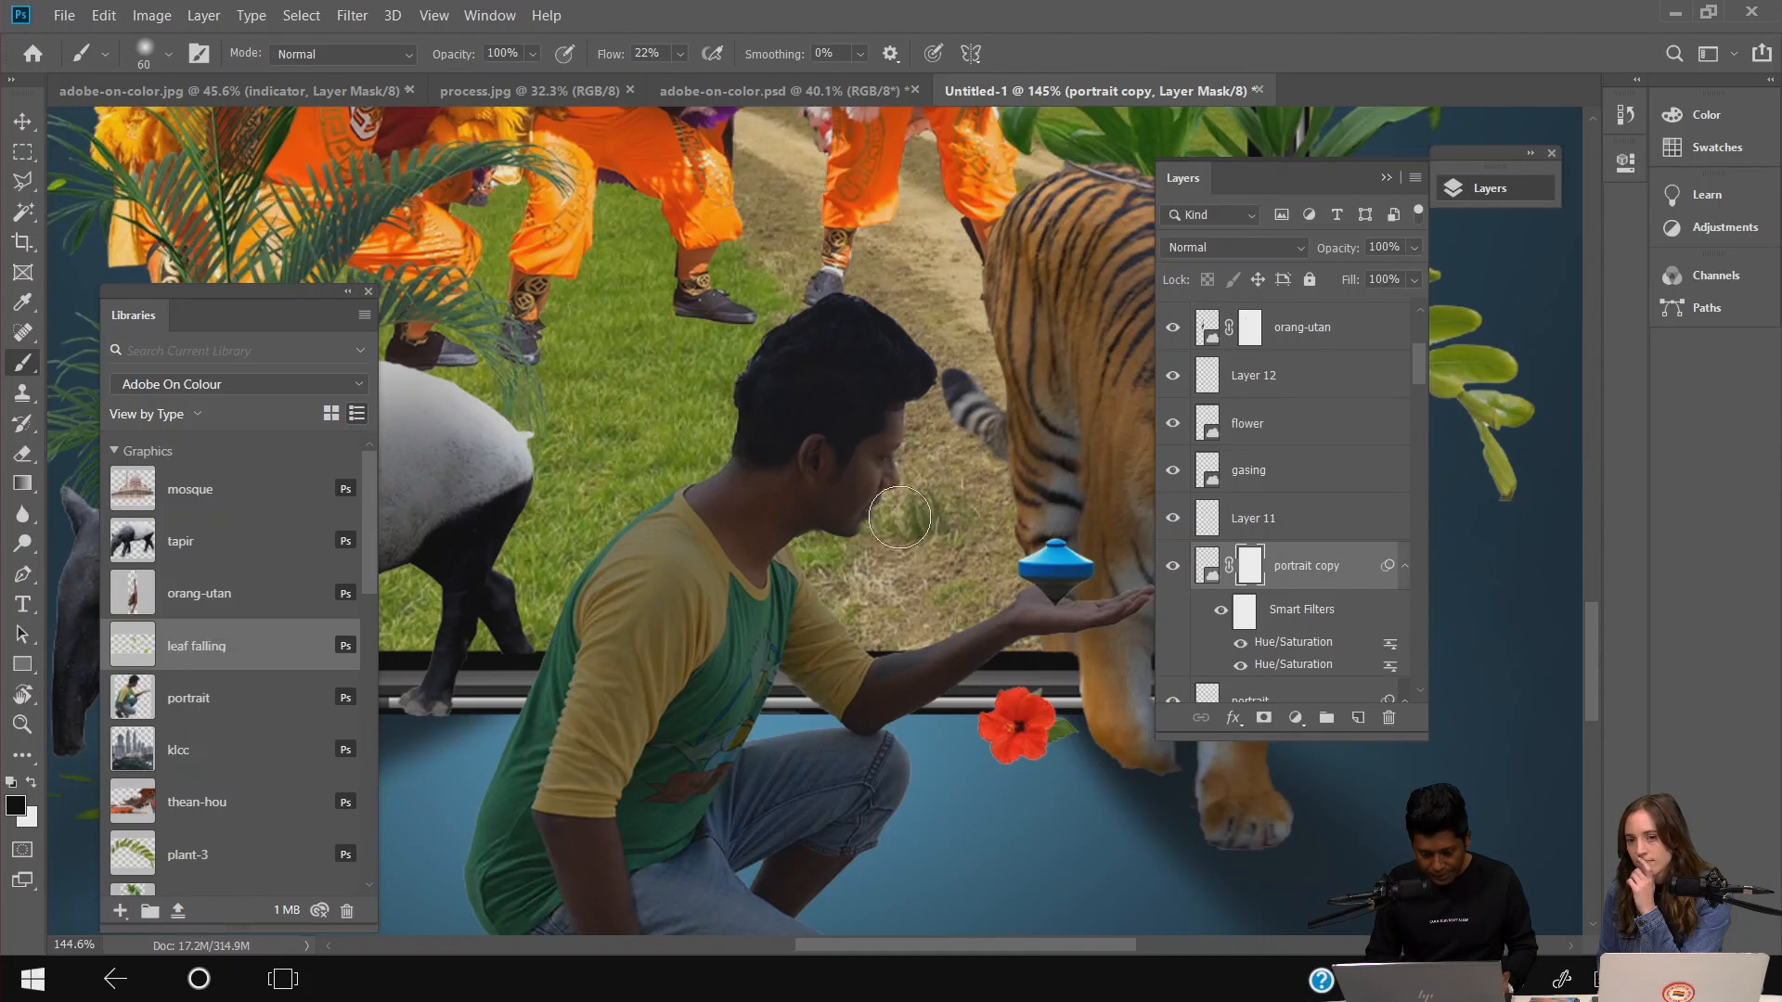
drag(826, 603, 878, 637)
- Reduce the brush to 35 px and paint on the portrait copy's mask to lighten the edges of the man's arm and jeans
key(bracketleft)
key(bracketleft)
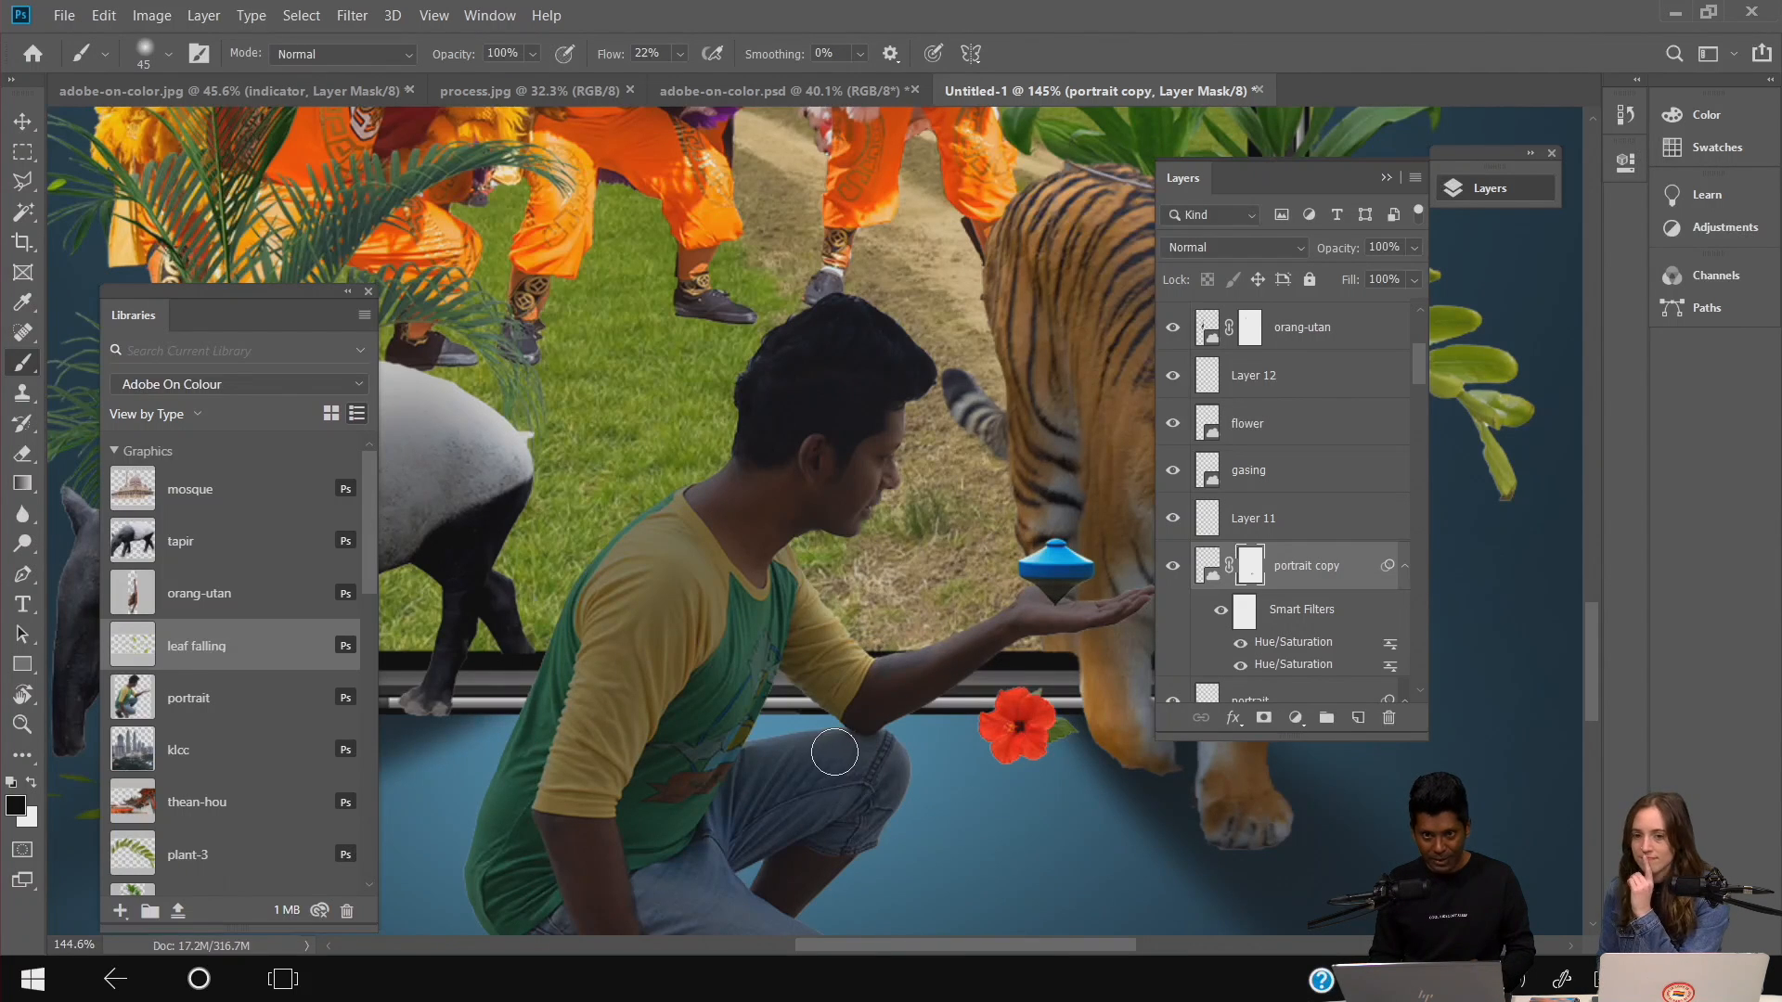
key(bracketleft)
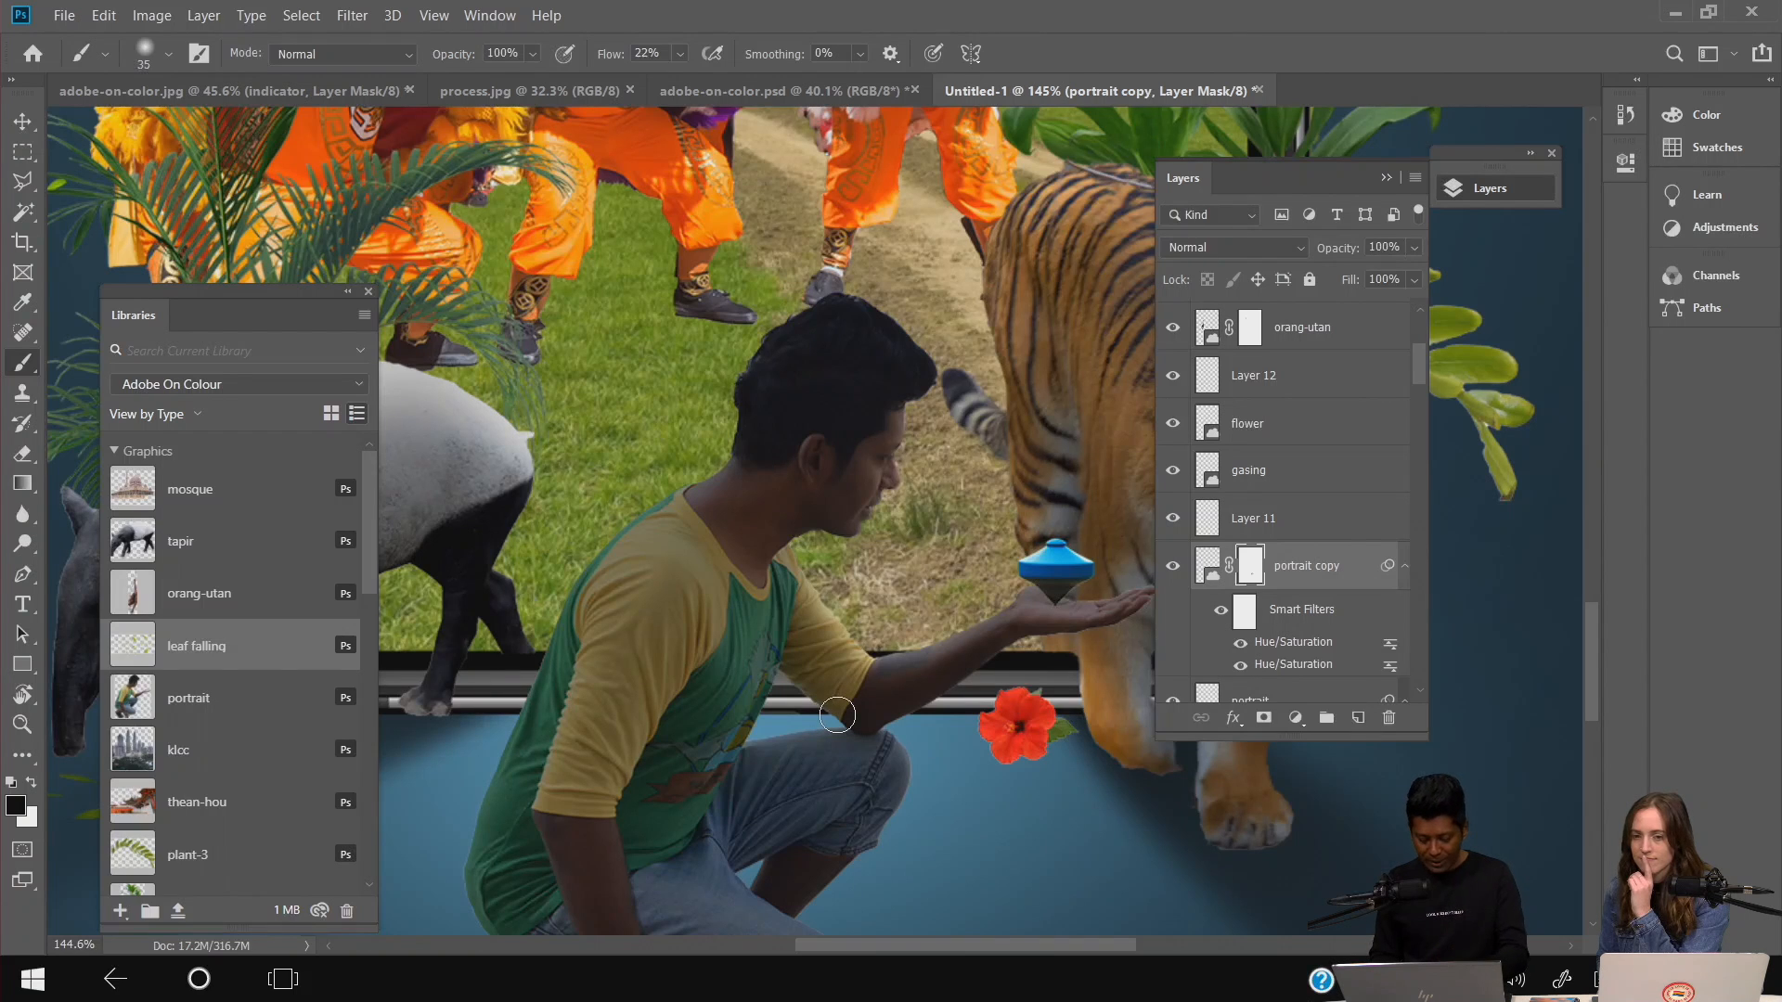
key(bracketright)
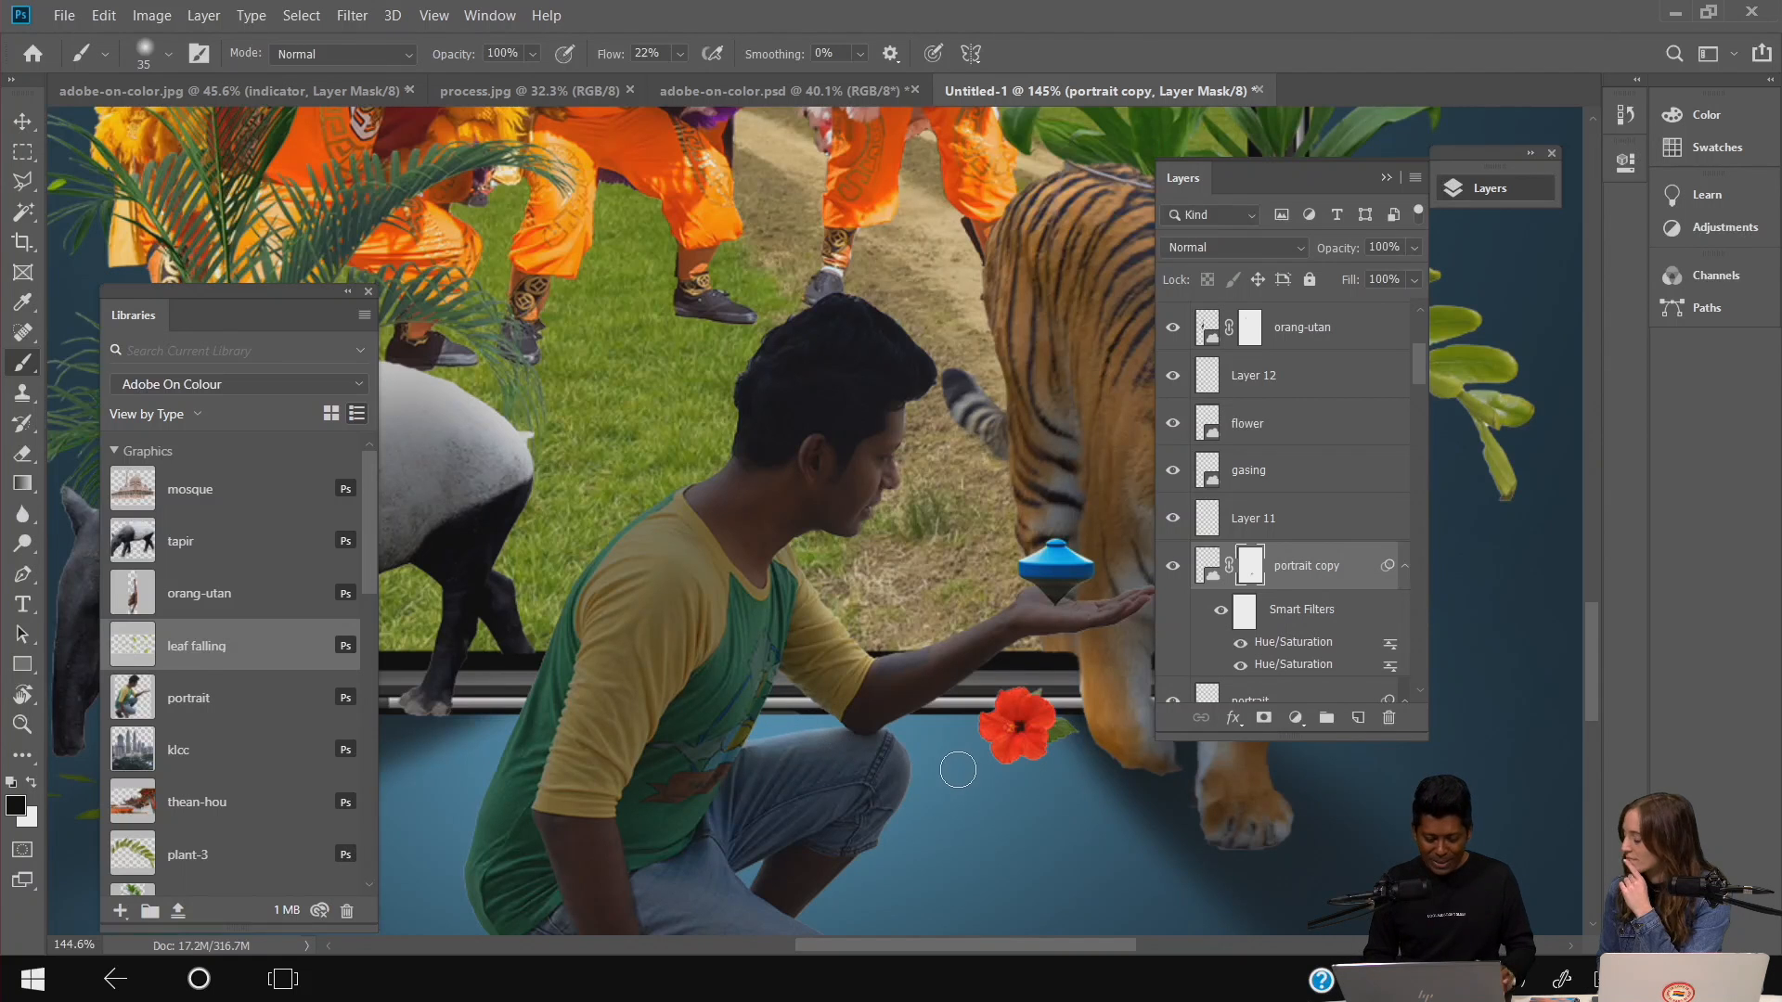
scroll(958, 770, down, 4)
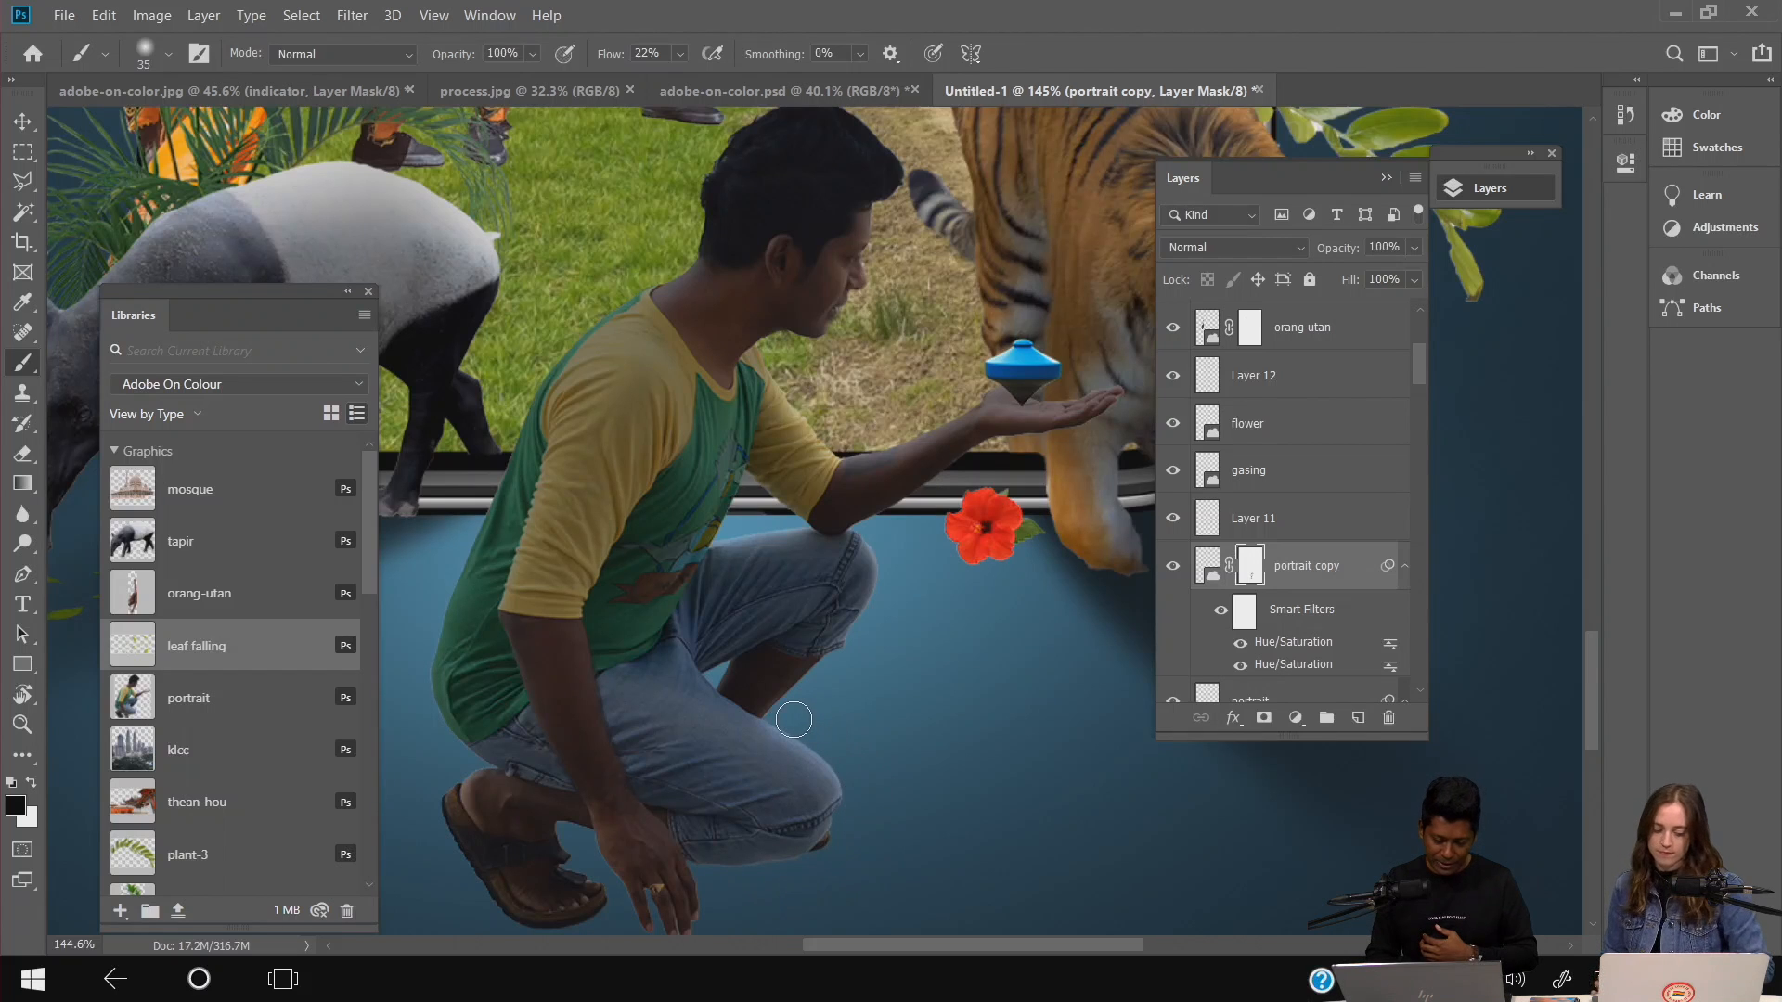
drag(657, 485, 811, 517)
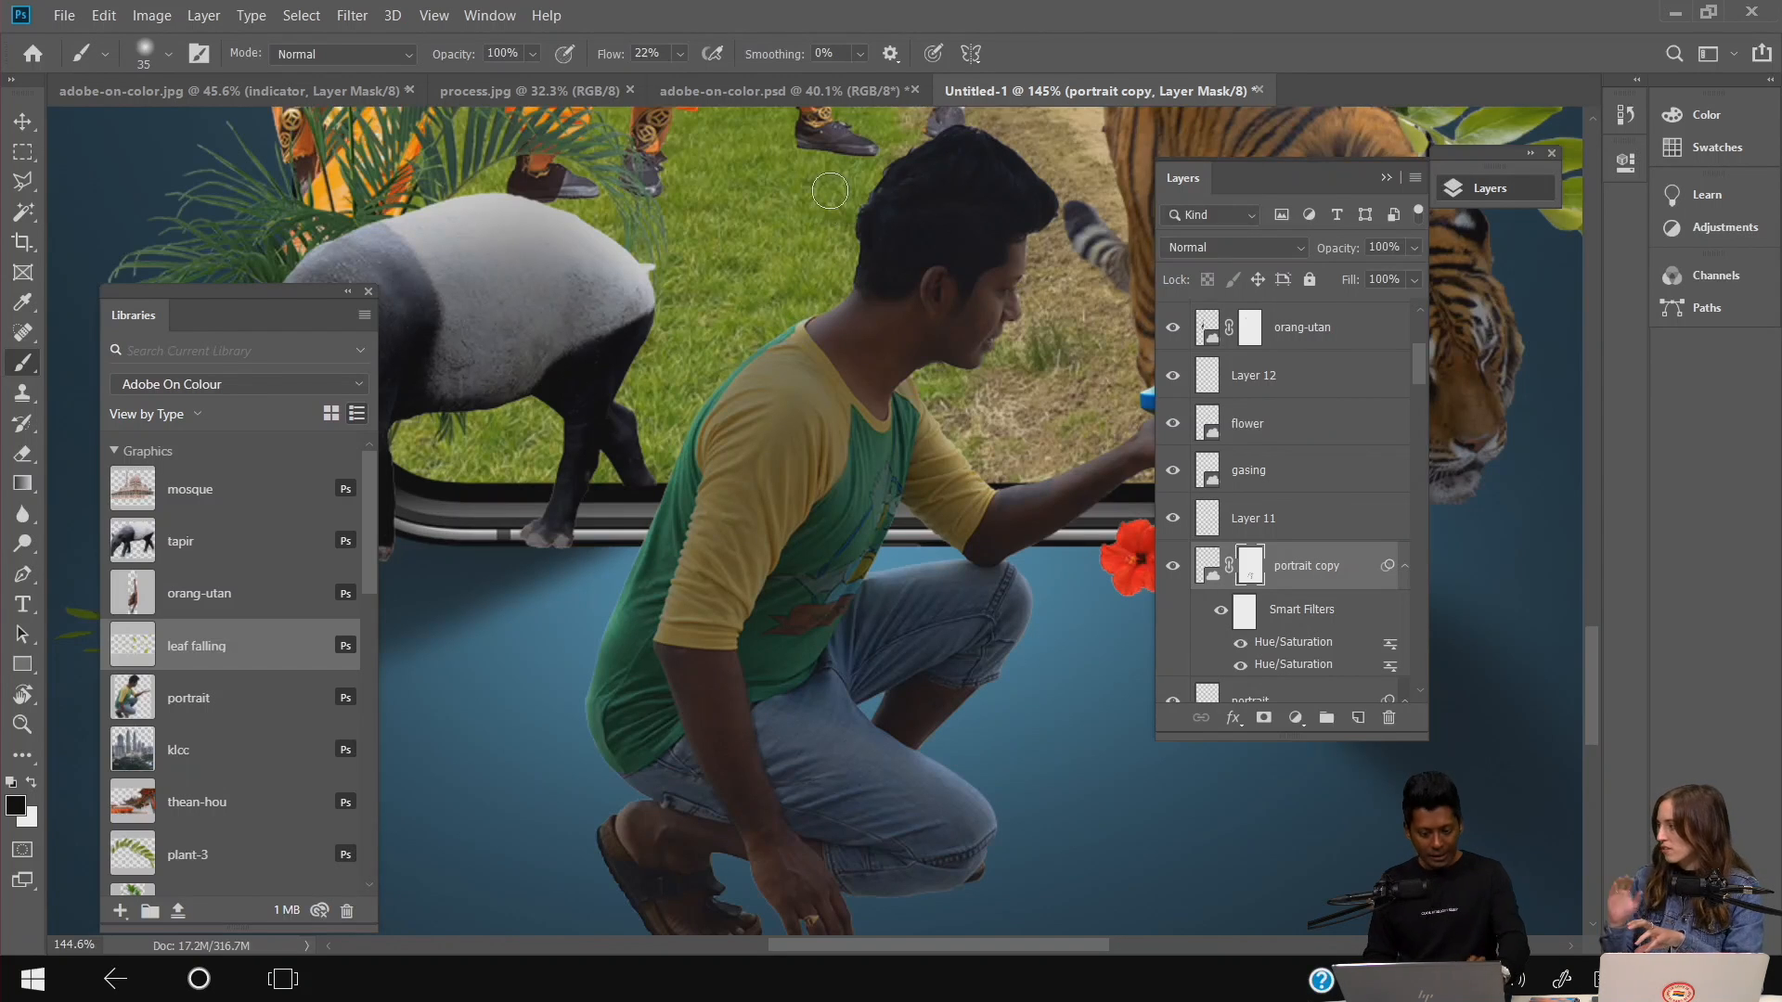
- Reset the rotated canvas view to 0° and return to the Brush tool
scroll(836, 464, down, 4)
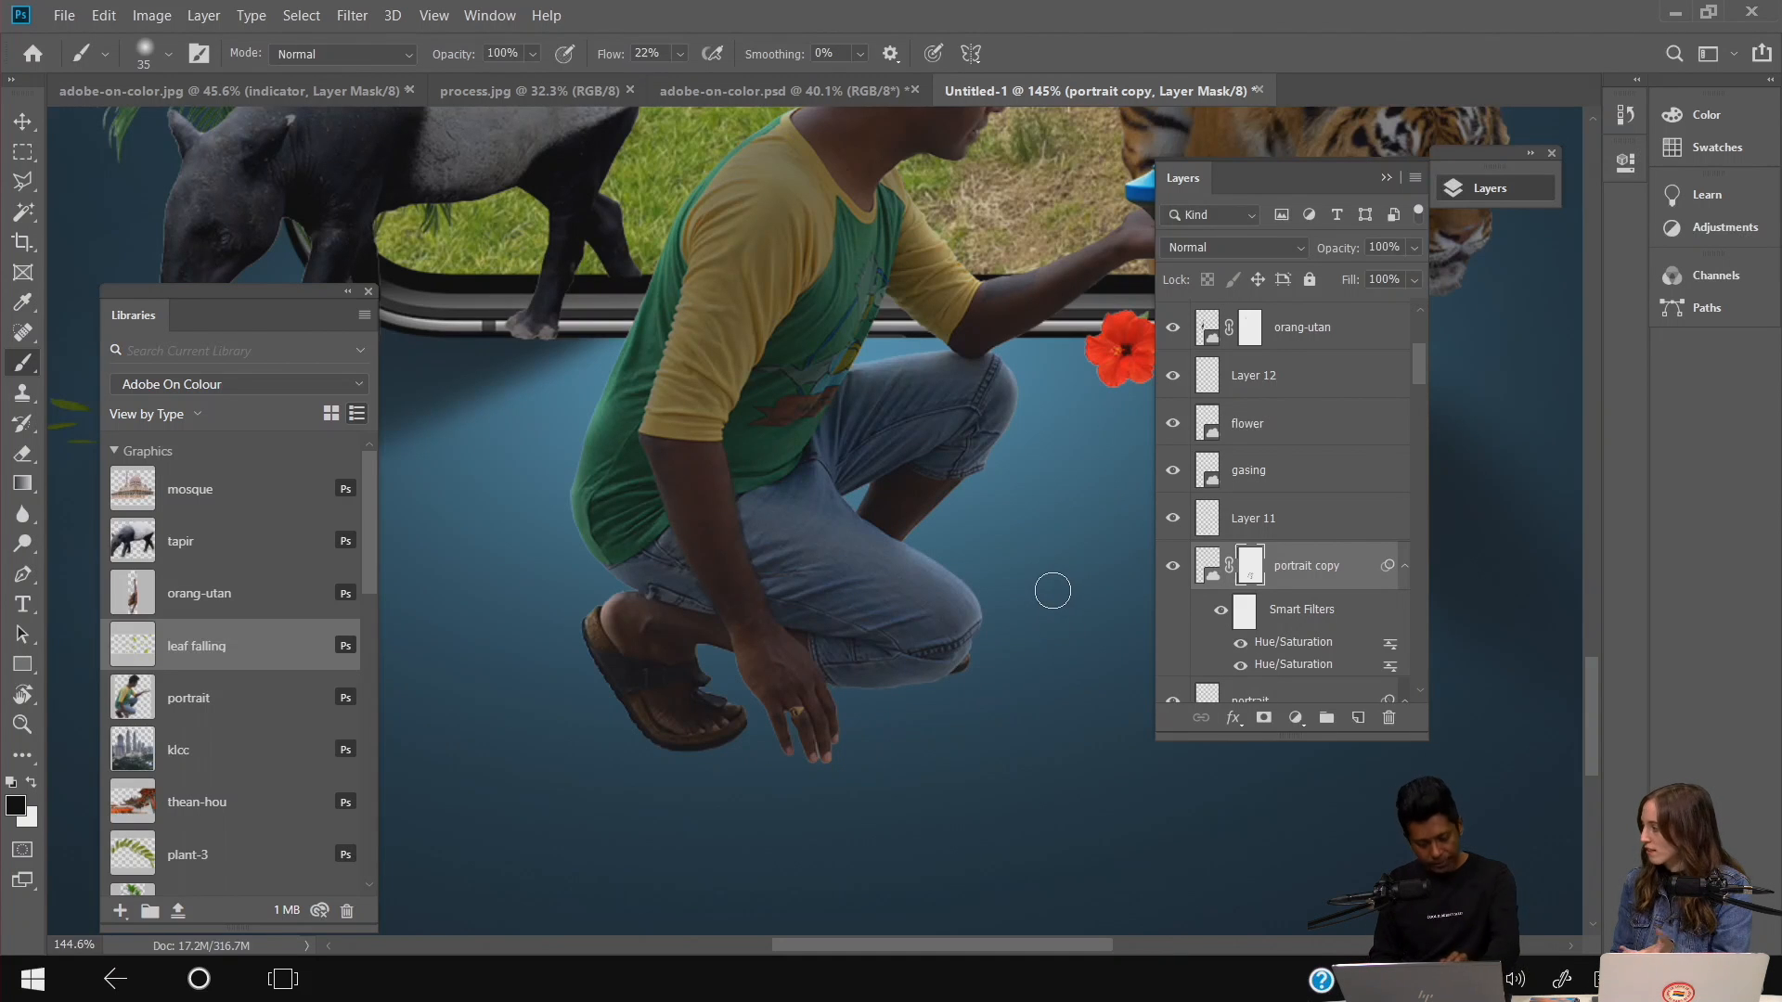
scroll(983, 768, down, 2)
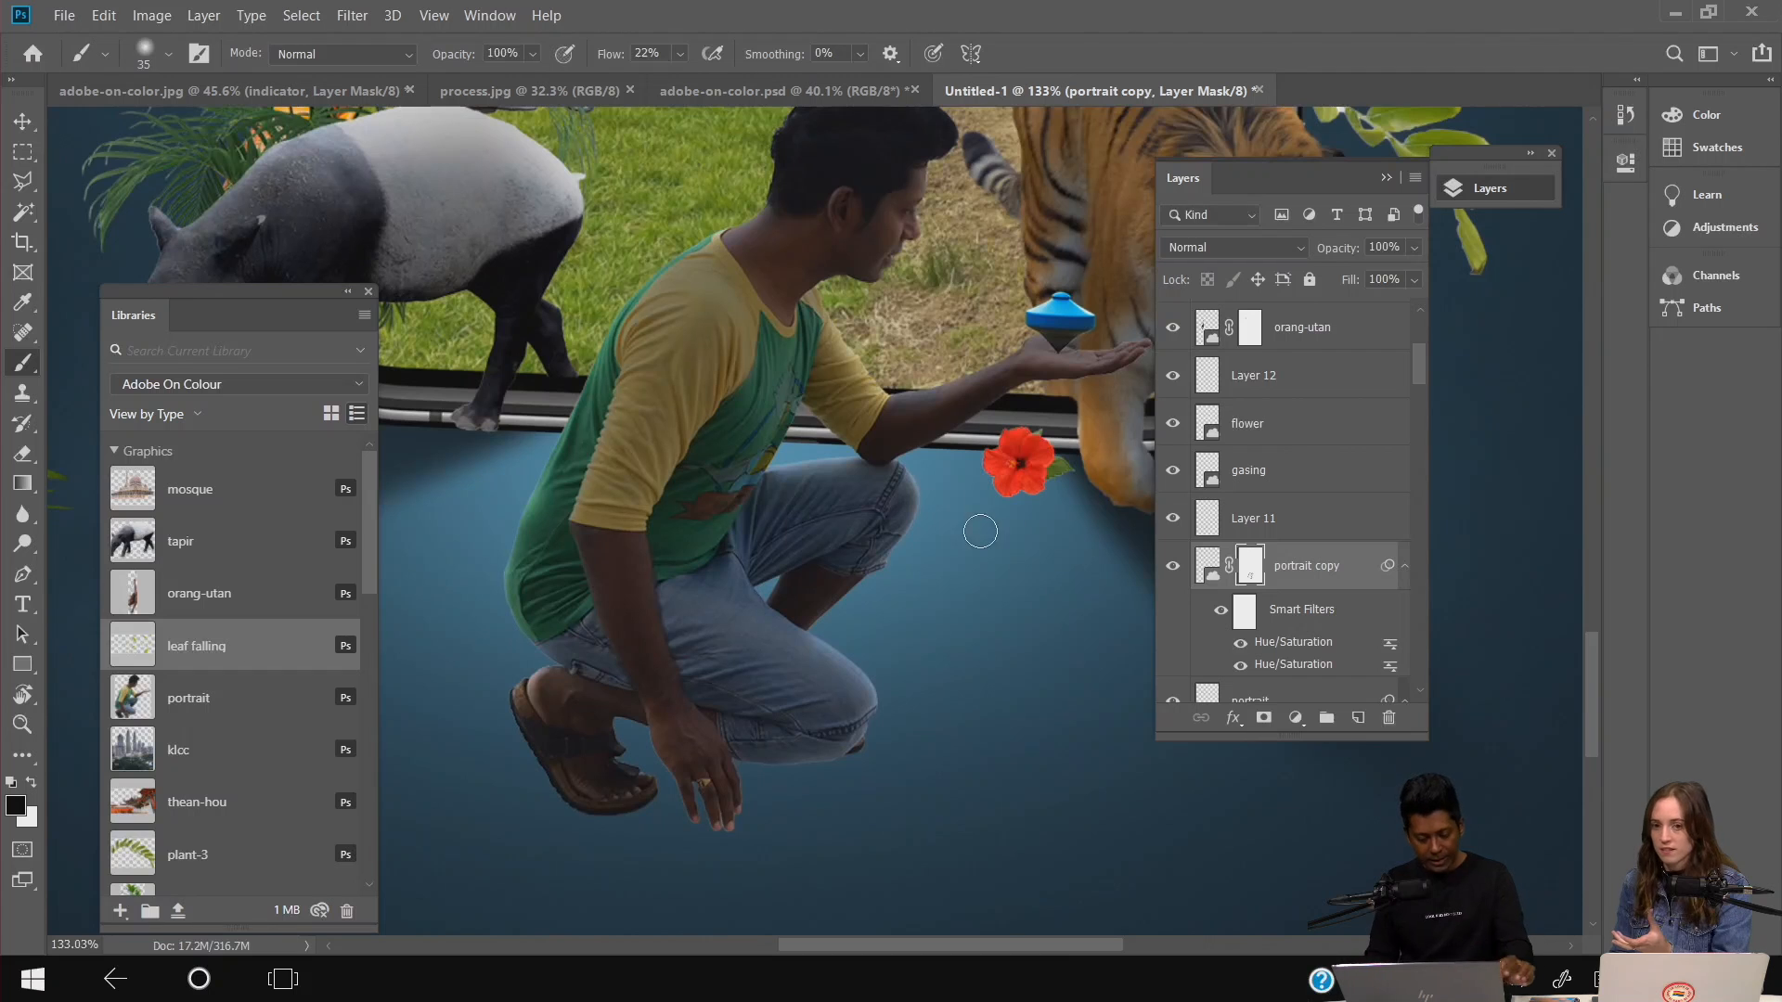
key(r)
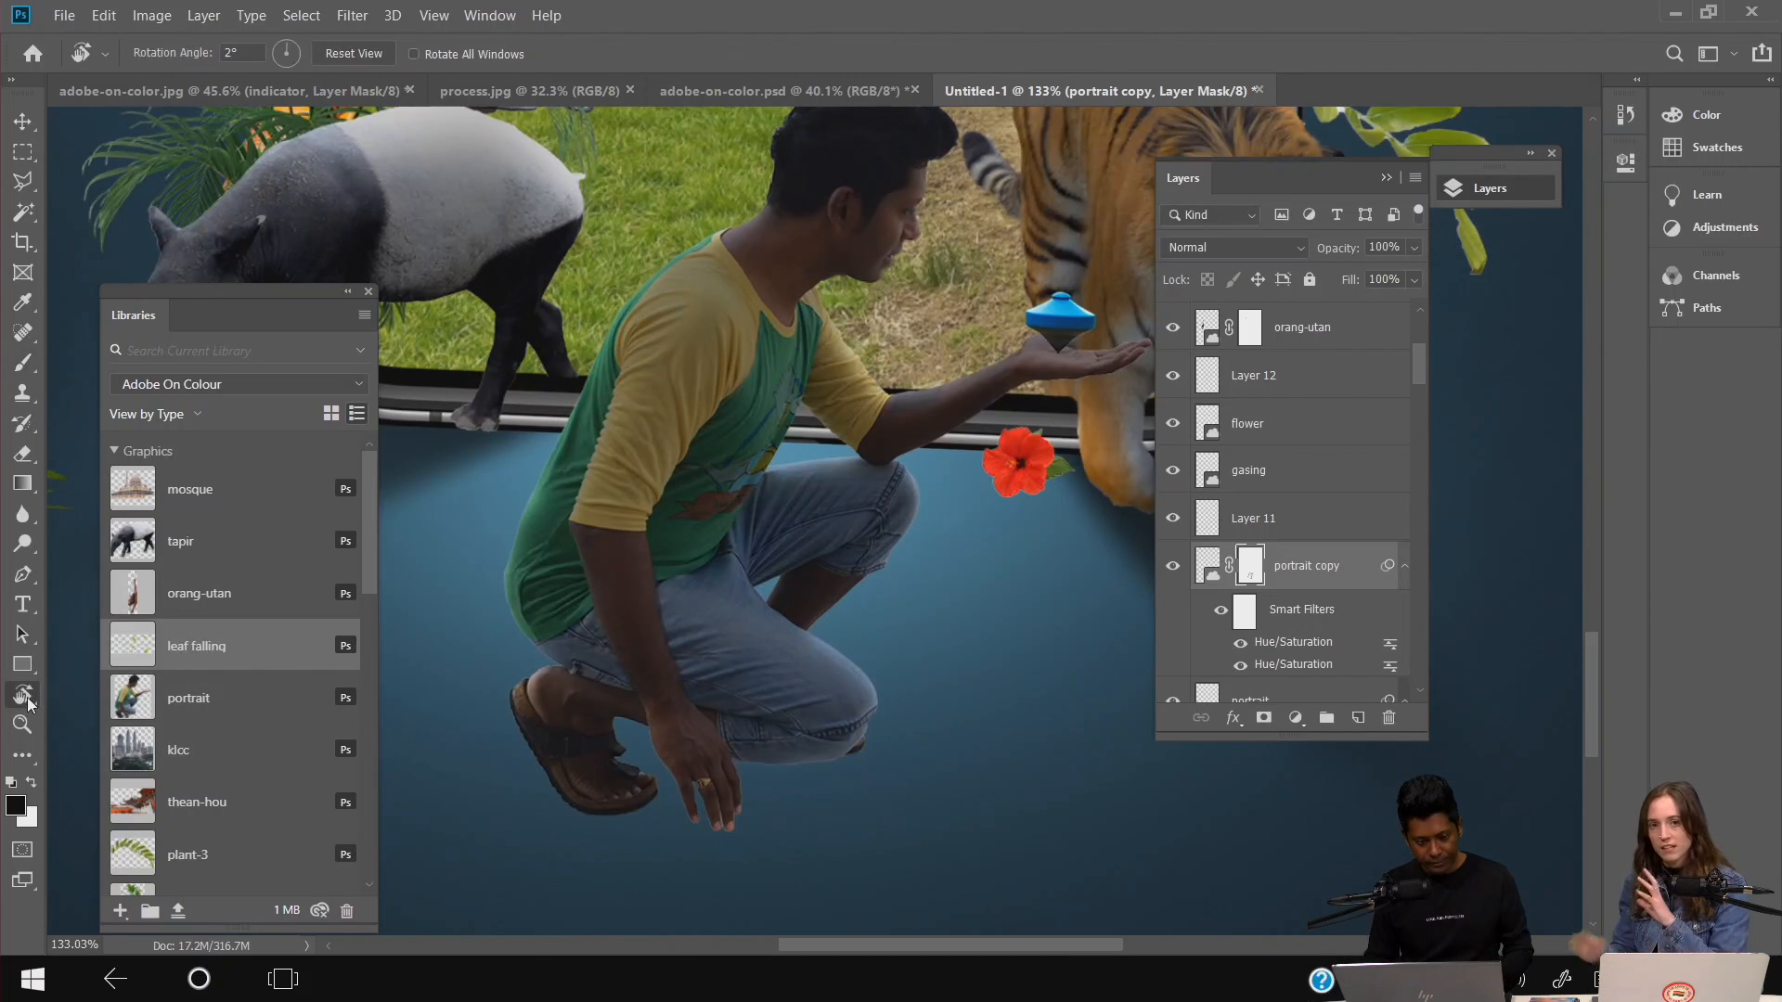
click(355, 56)
scroll(838, 550, up, 3)
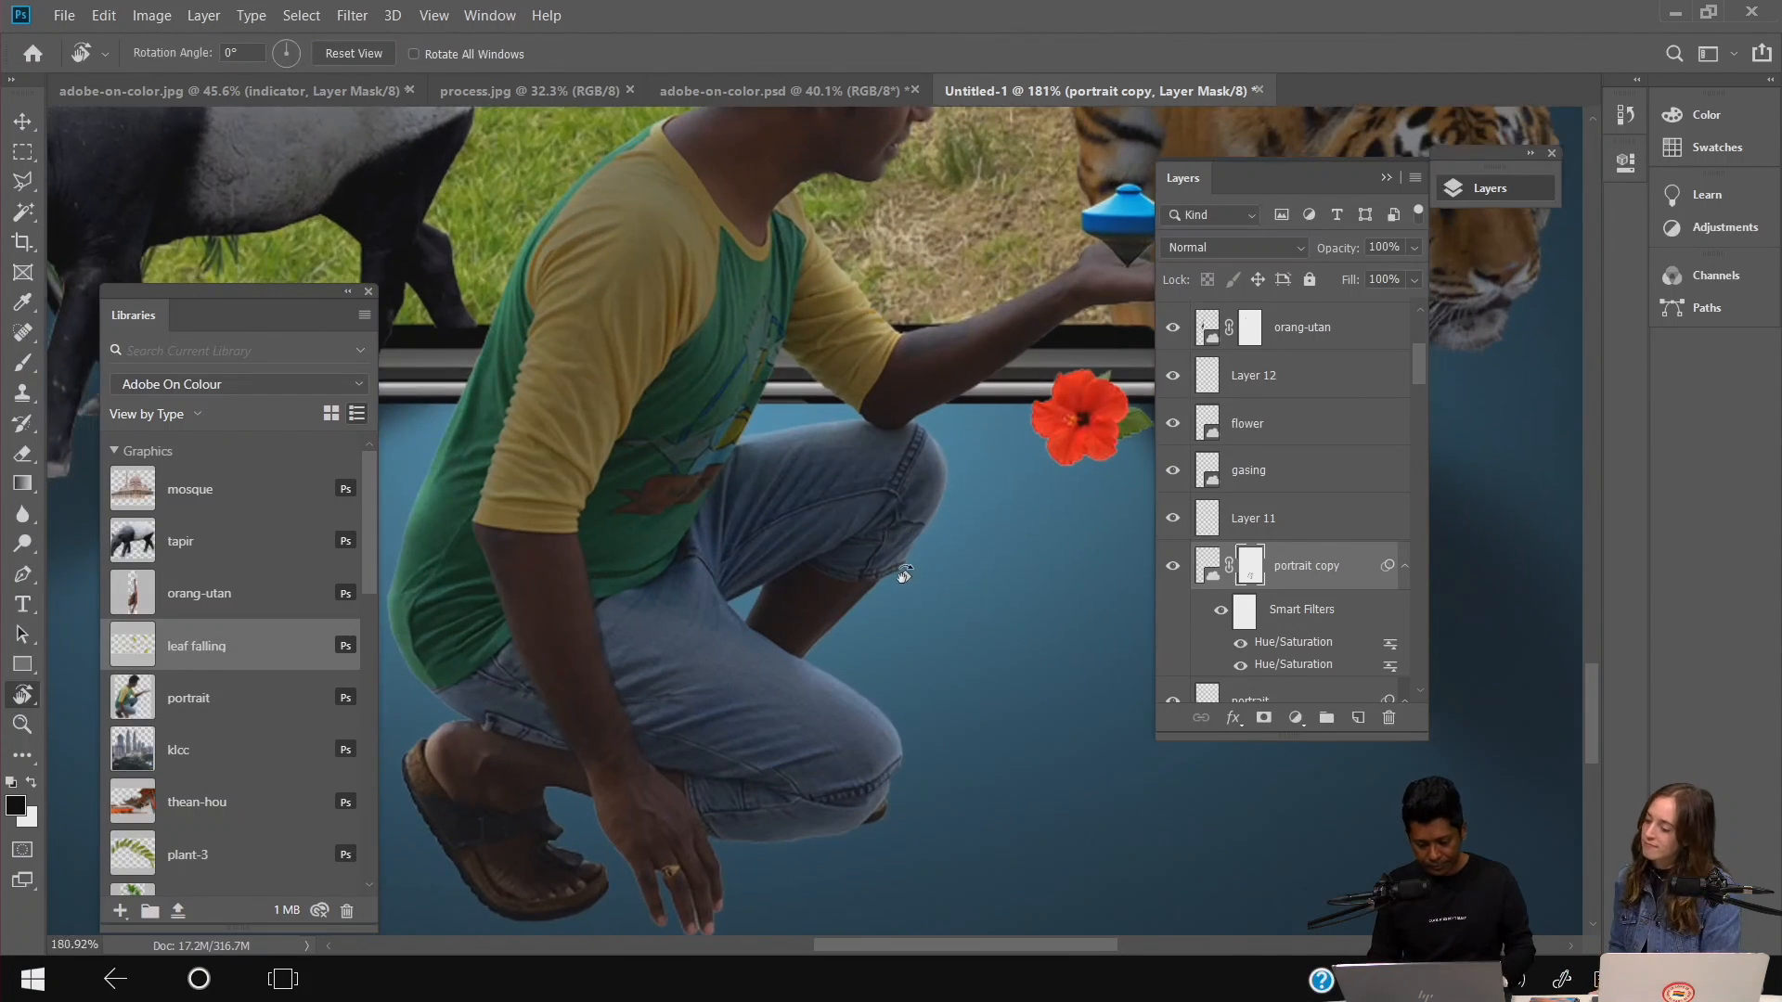
click(23, 362)
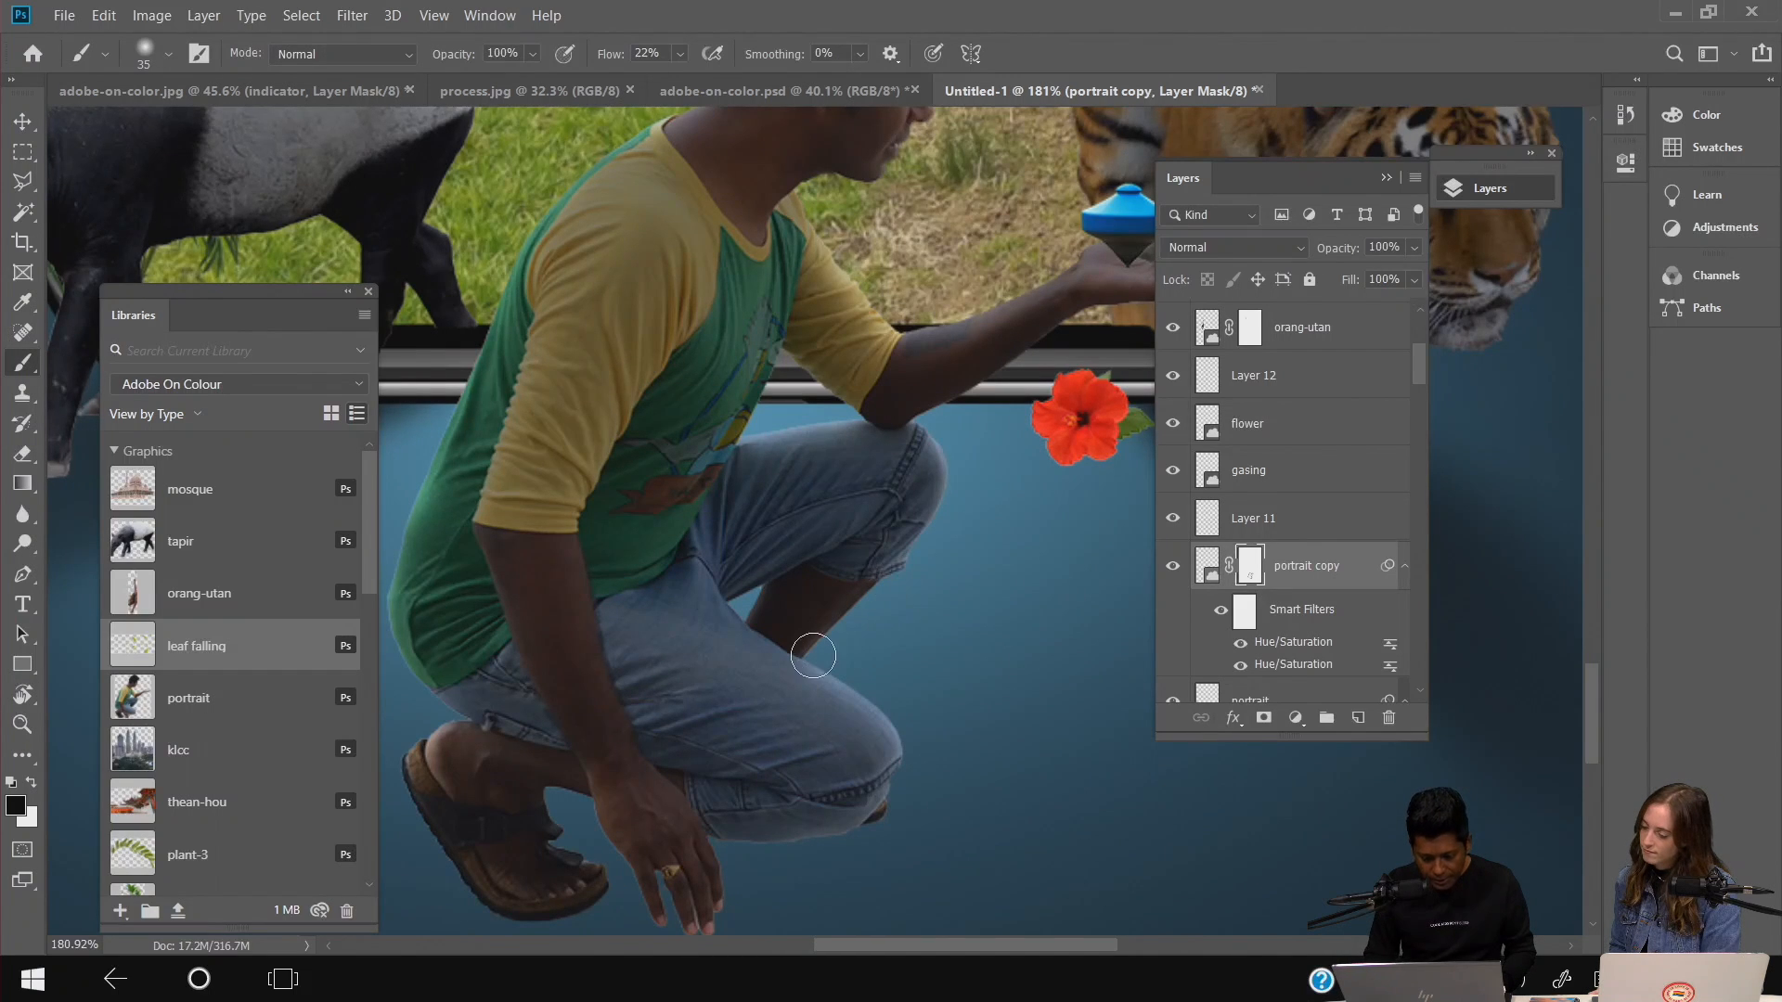
- Duplicate the gasing layer of the blue spinning top and darken the copy with a Hue/Saturation adjustment at Lightness -49
scroll(952, 439, down, 8)
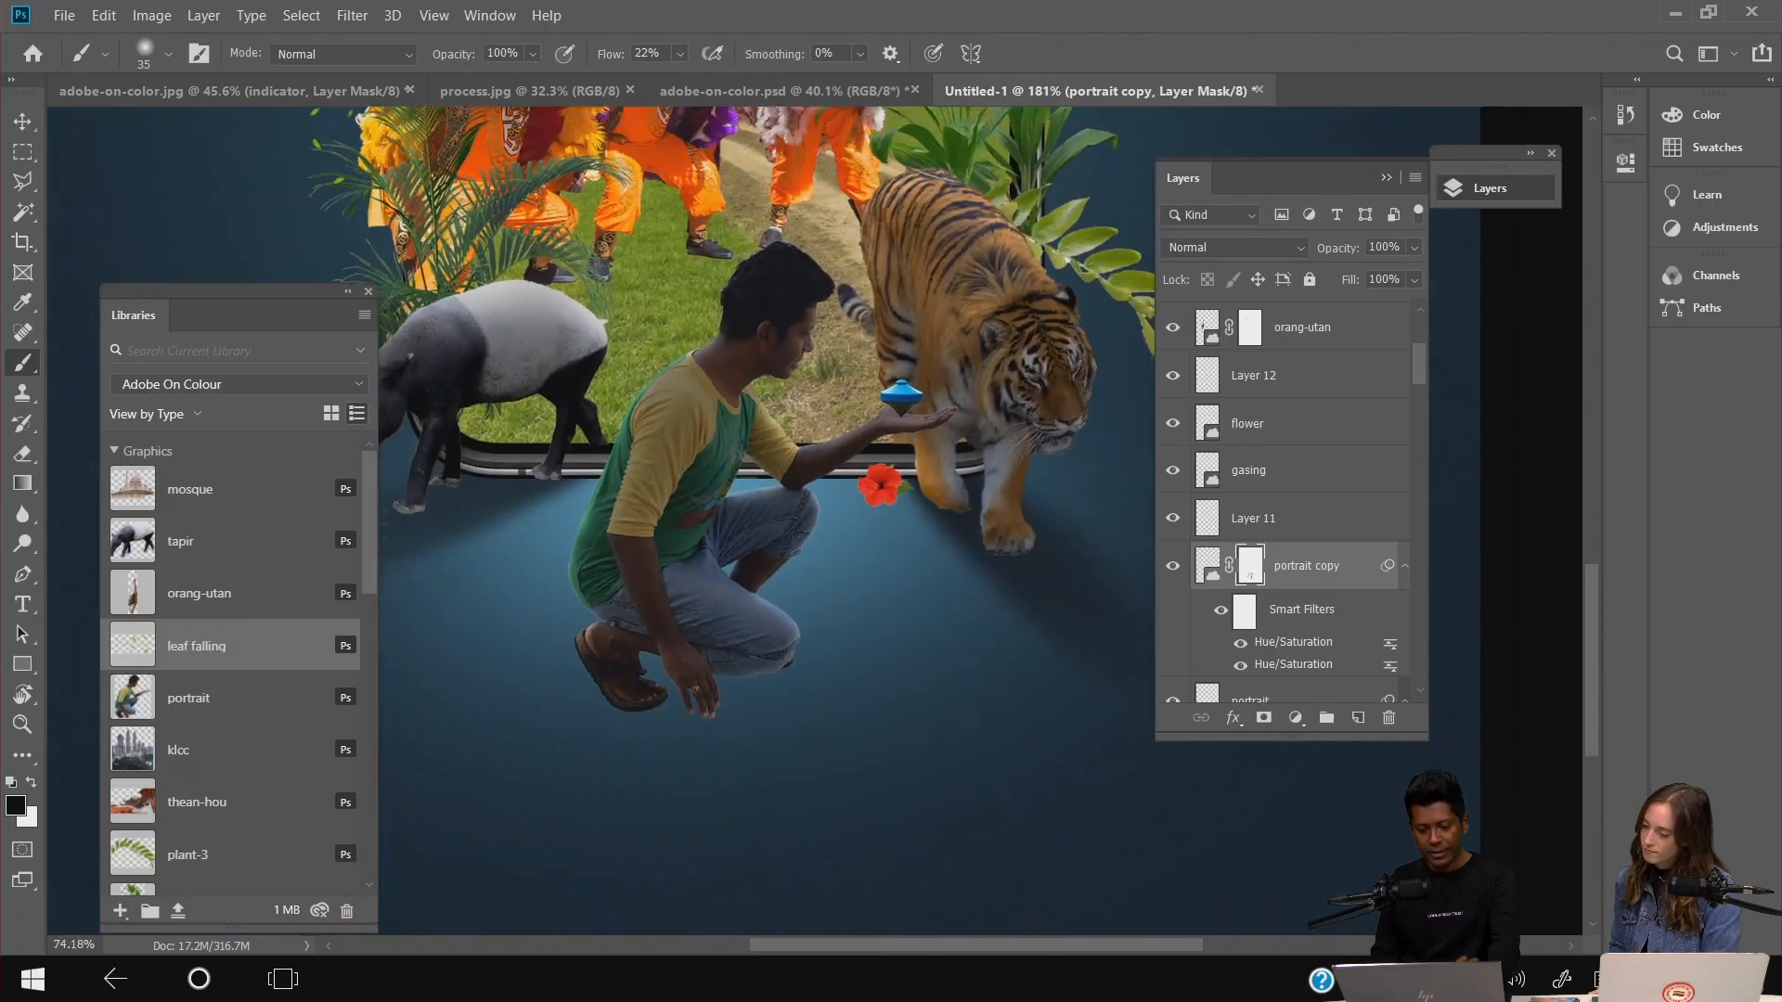
scroll(682, 415, up, 3)
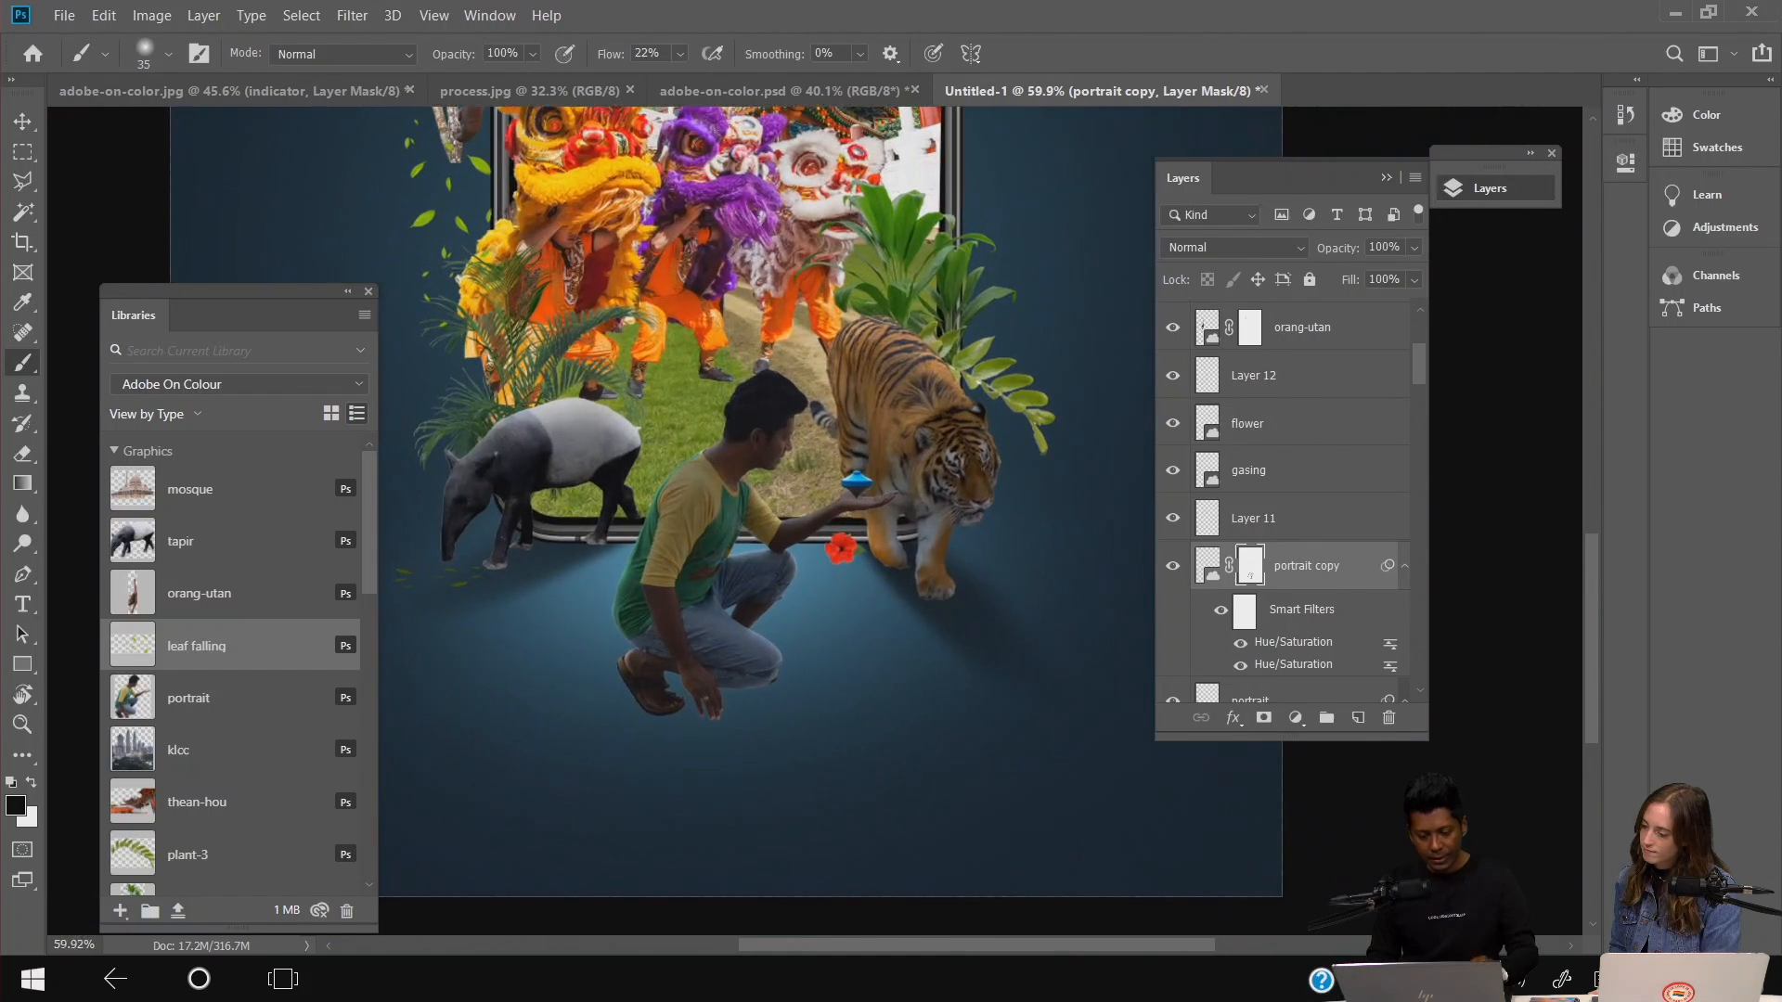
click(23, 125)
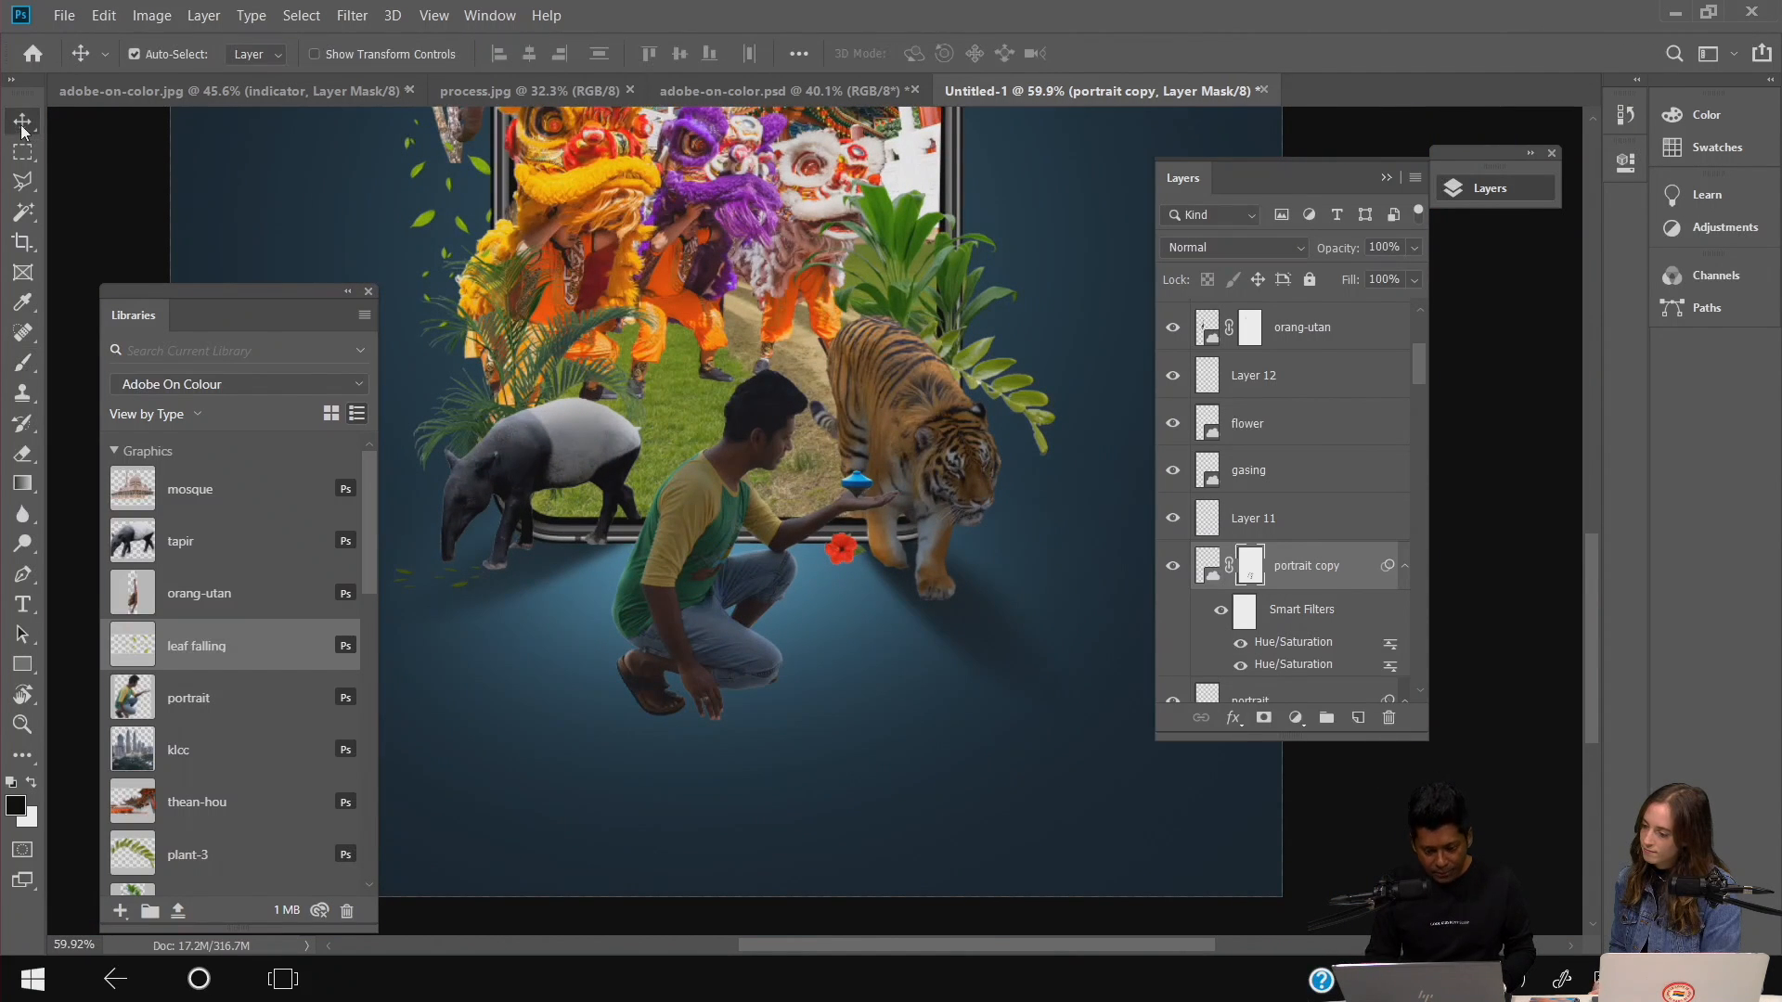
click(865, 486)
drag(1344, 480, 1357, 717)
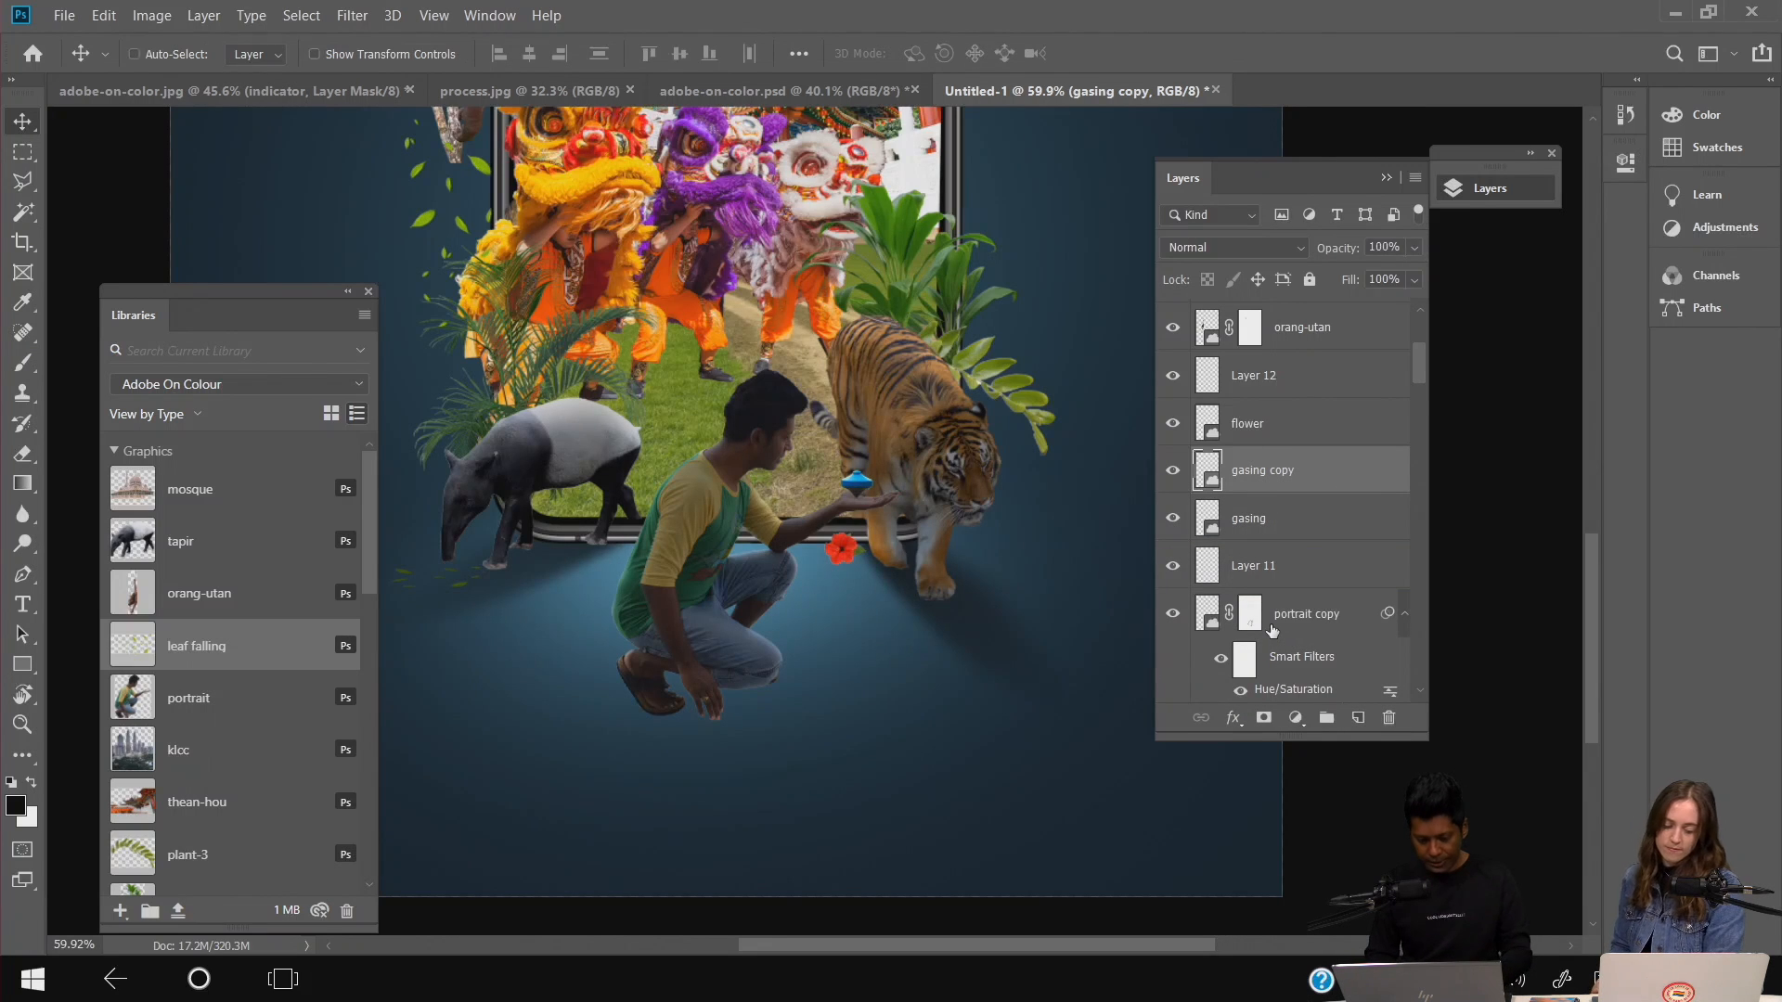
key(ctrl+u)
drag(1264, 651, 1208, 659)
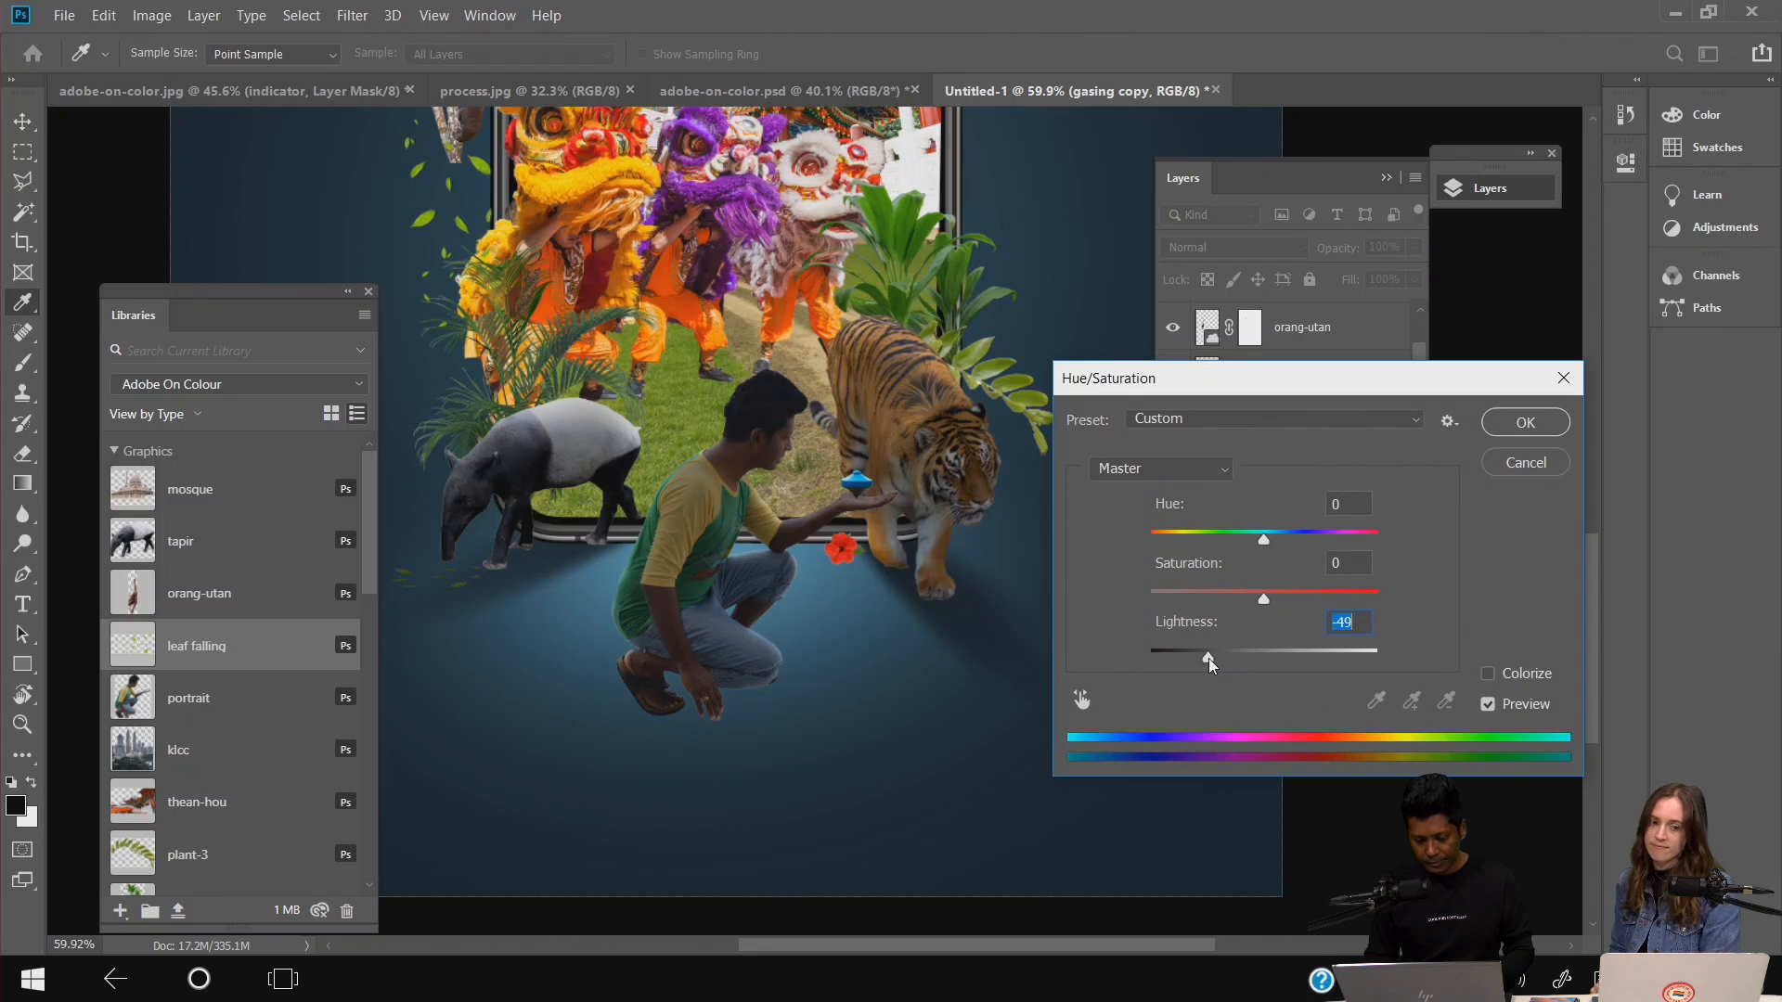
click(1522, 422)
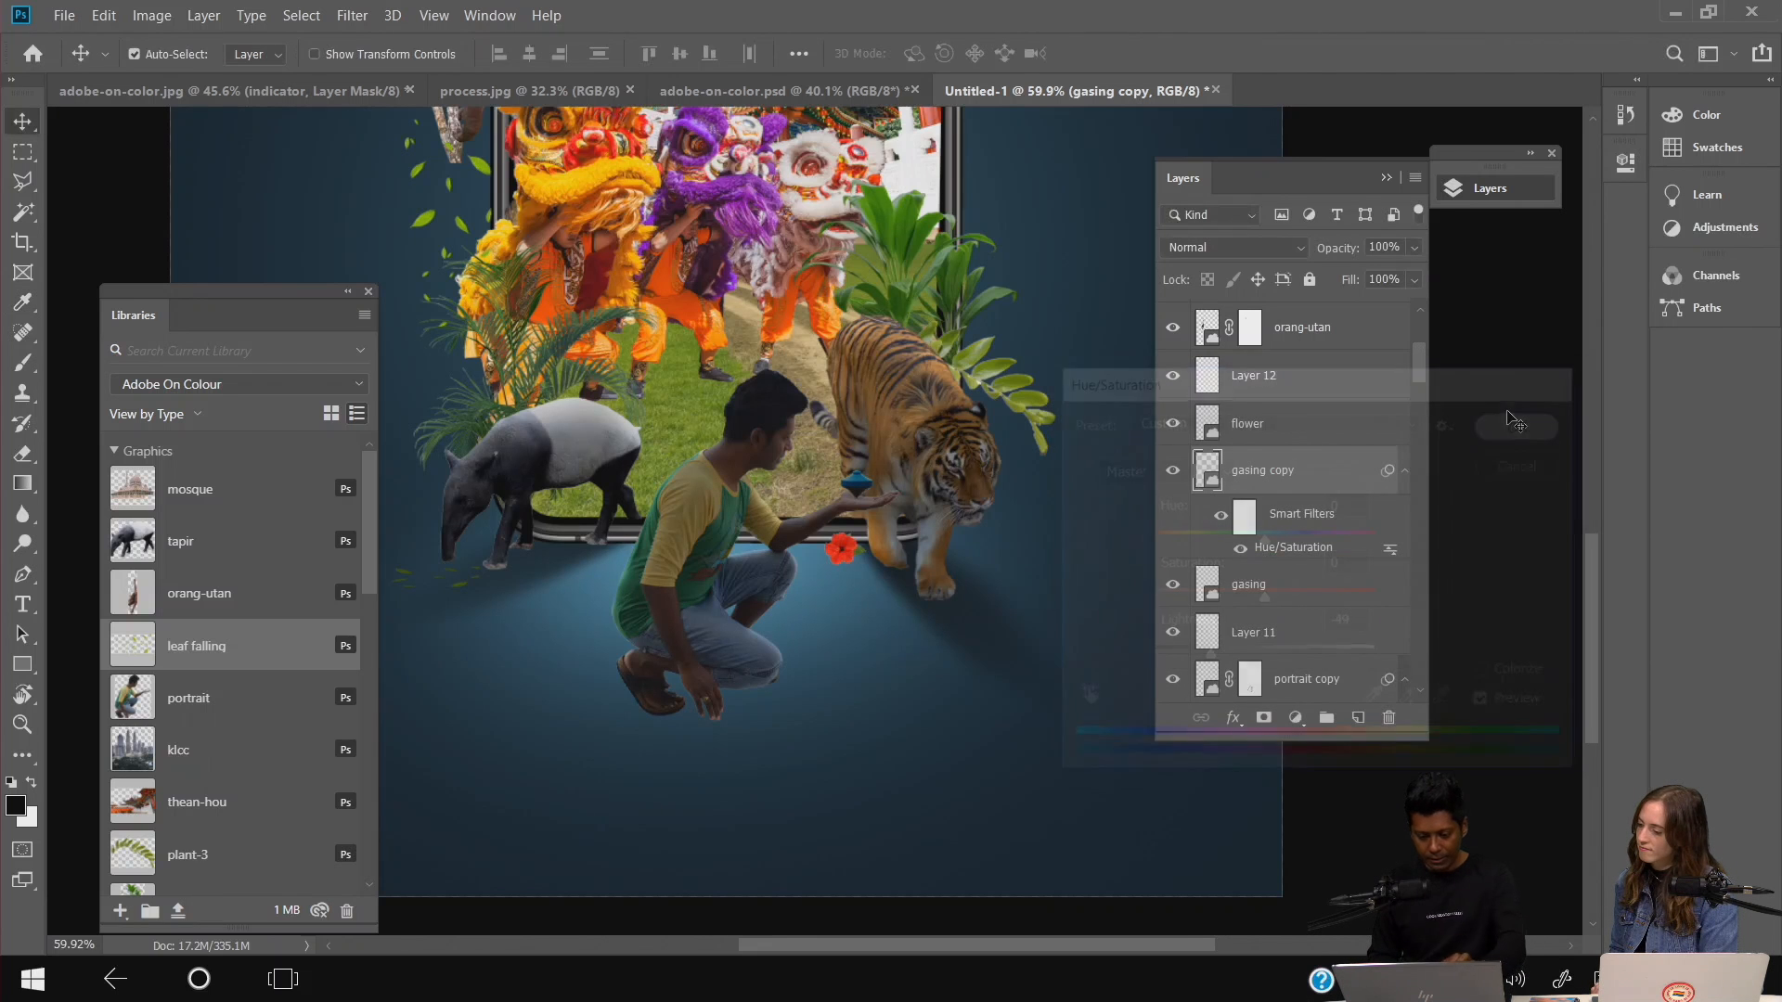
- Add a layer mask to the gasing copy and paint on it with a 15 px brush to lighten the spinning top's edges
scroll(887, 472, up, 5)
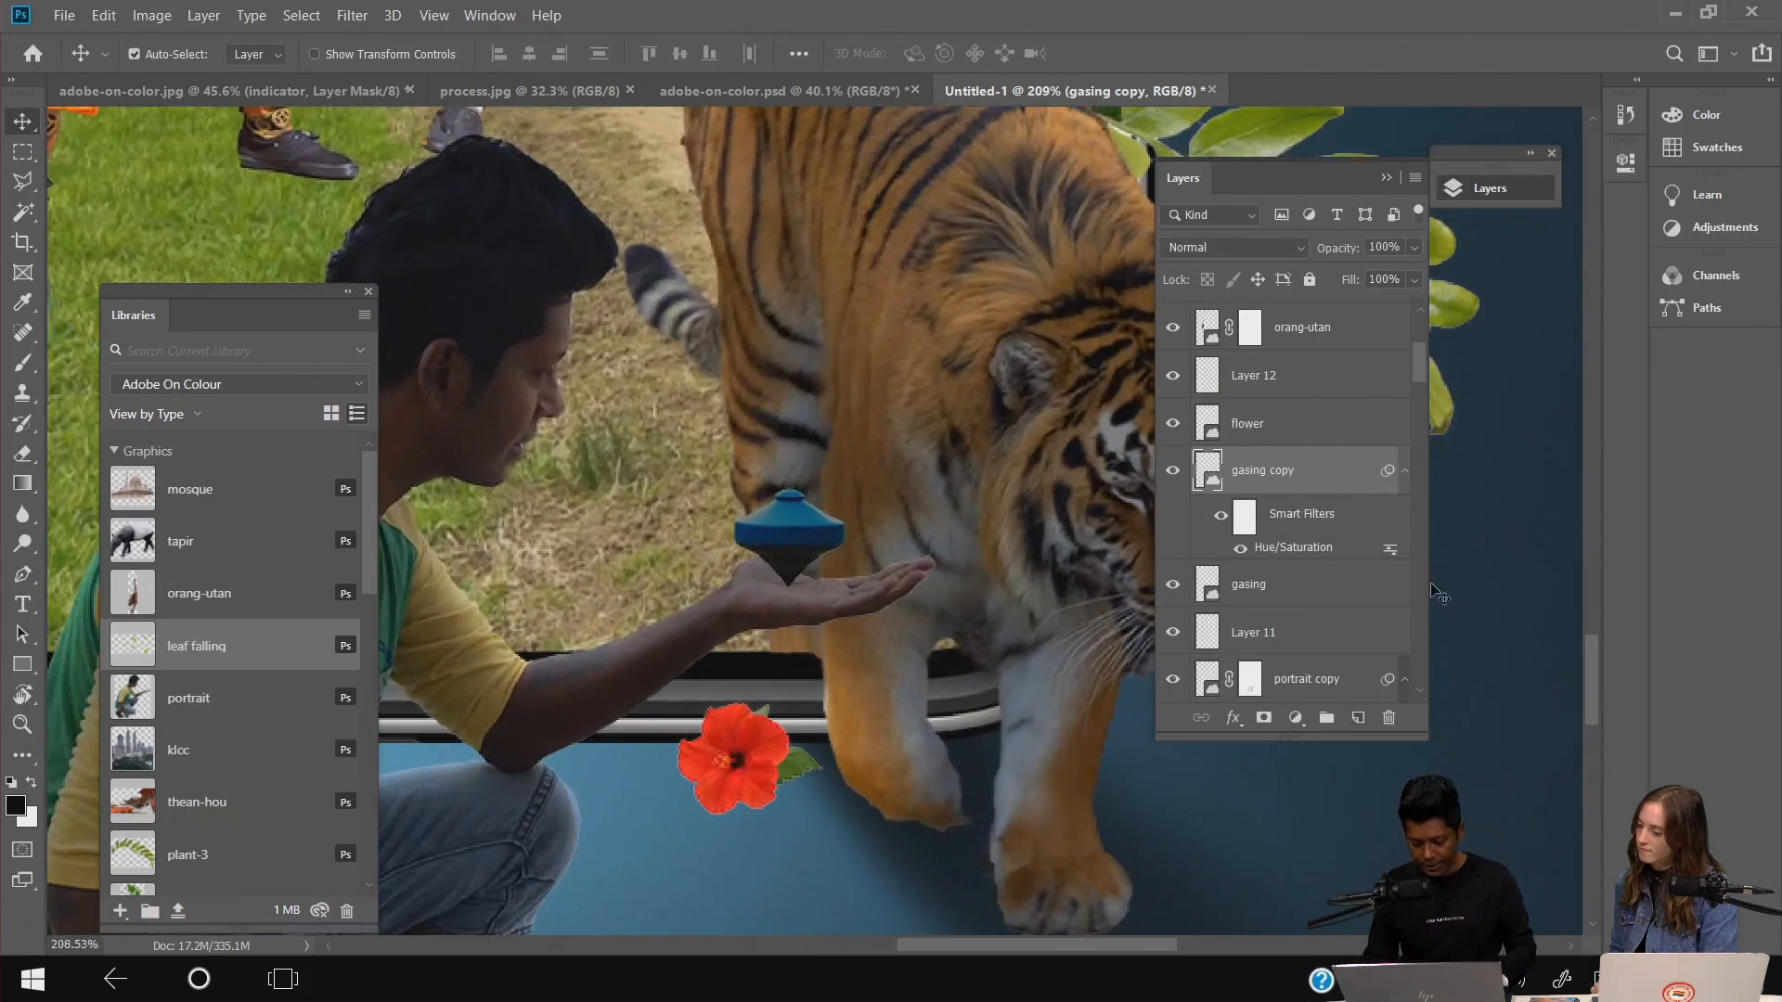
click(1264, 717)
click(22, 361)
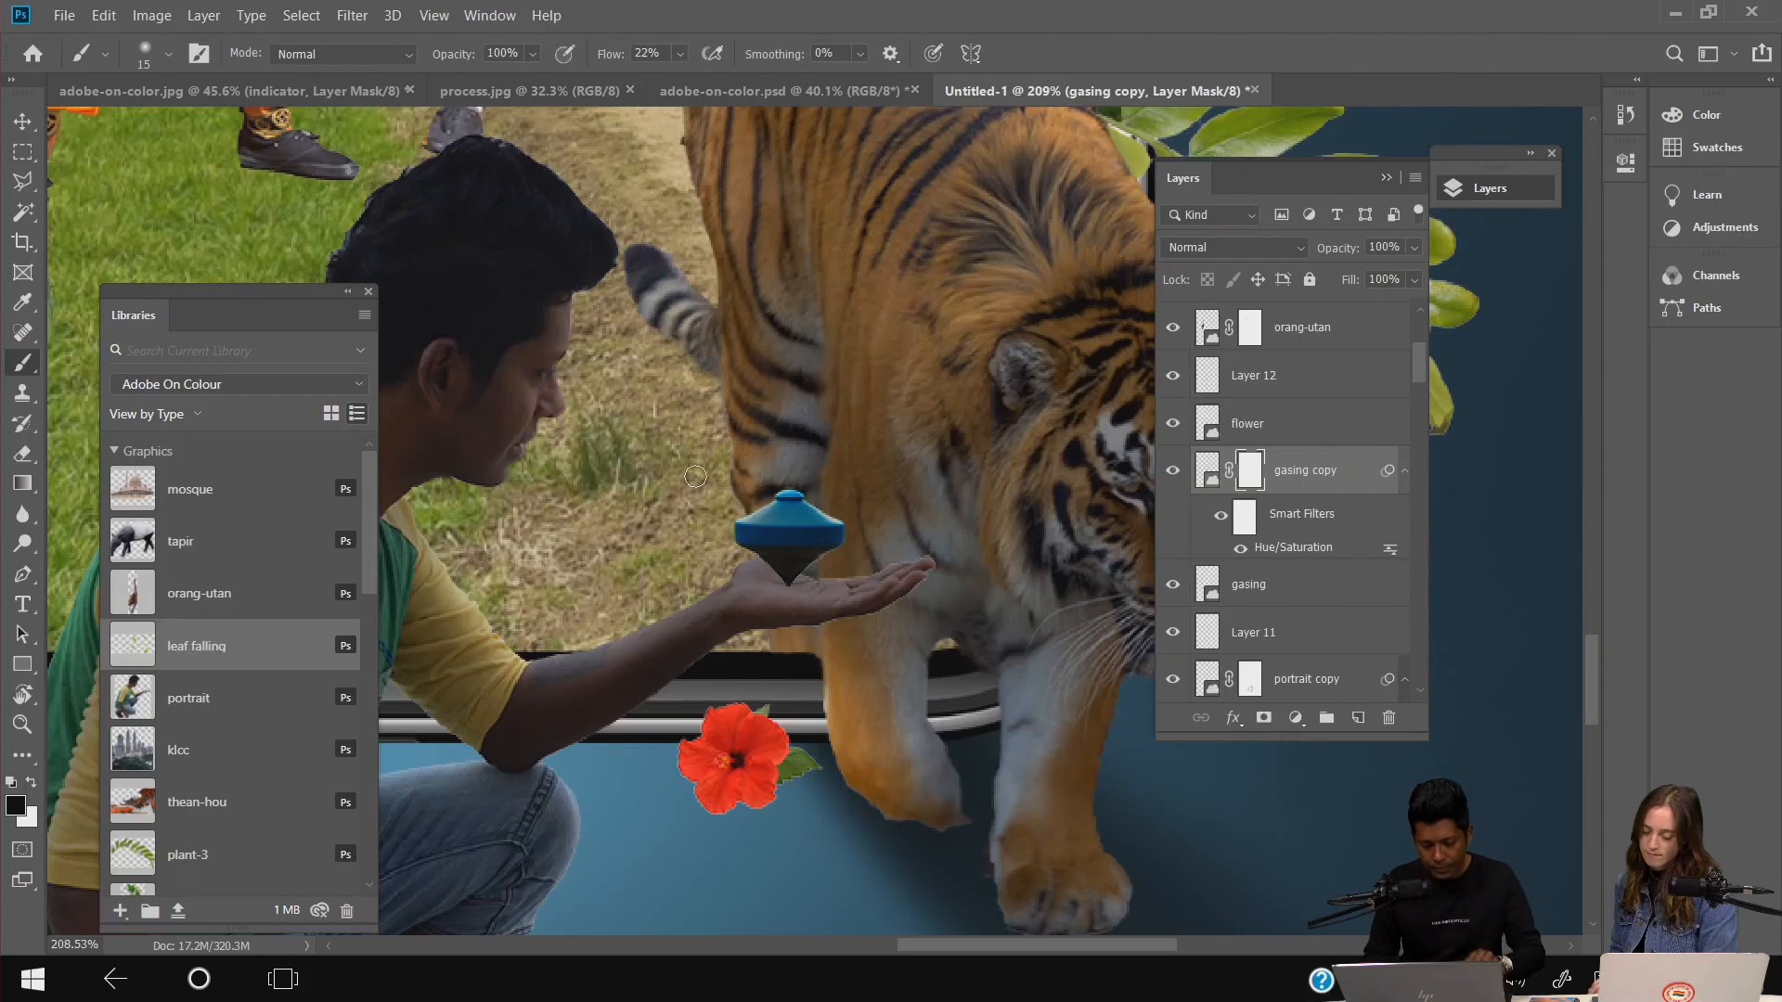
scroll(695, 476, down, 10)
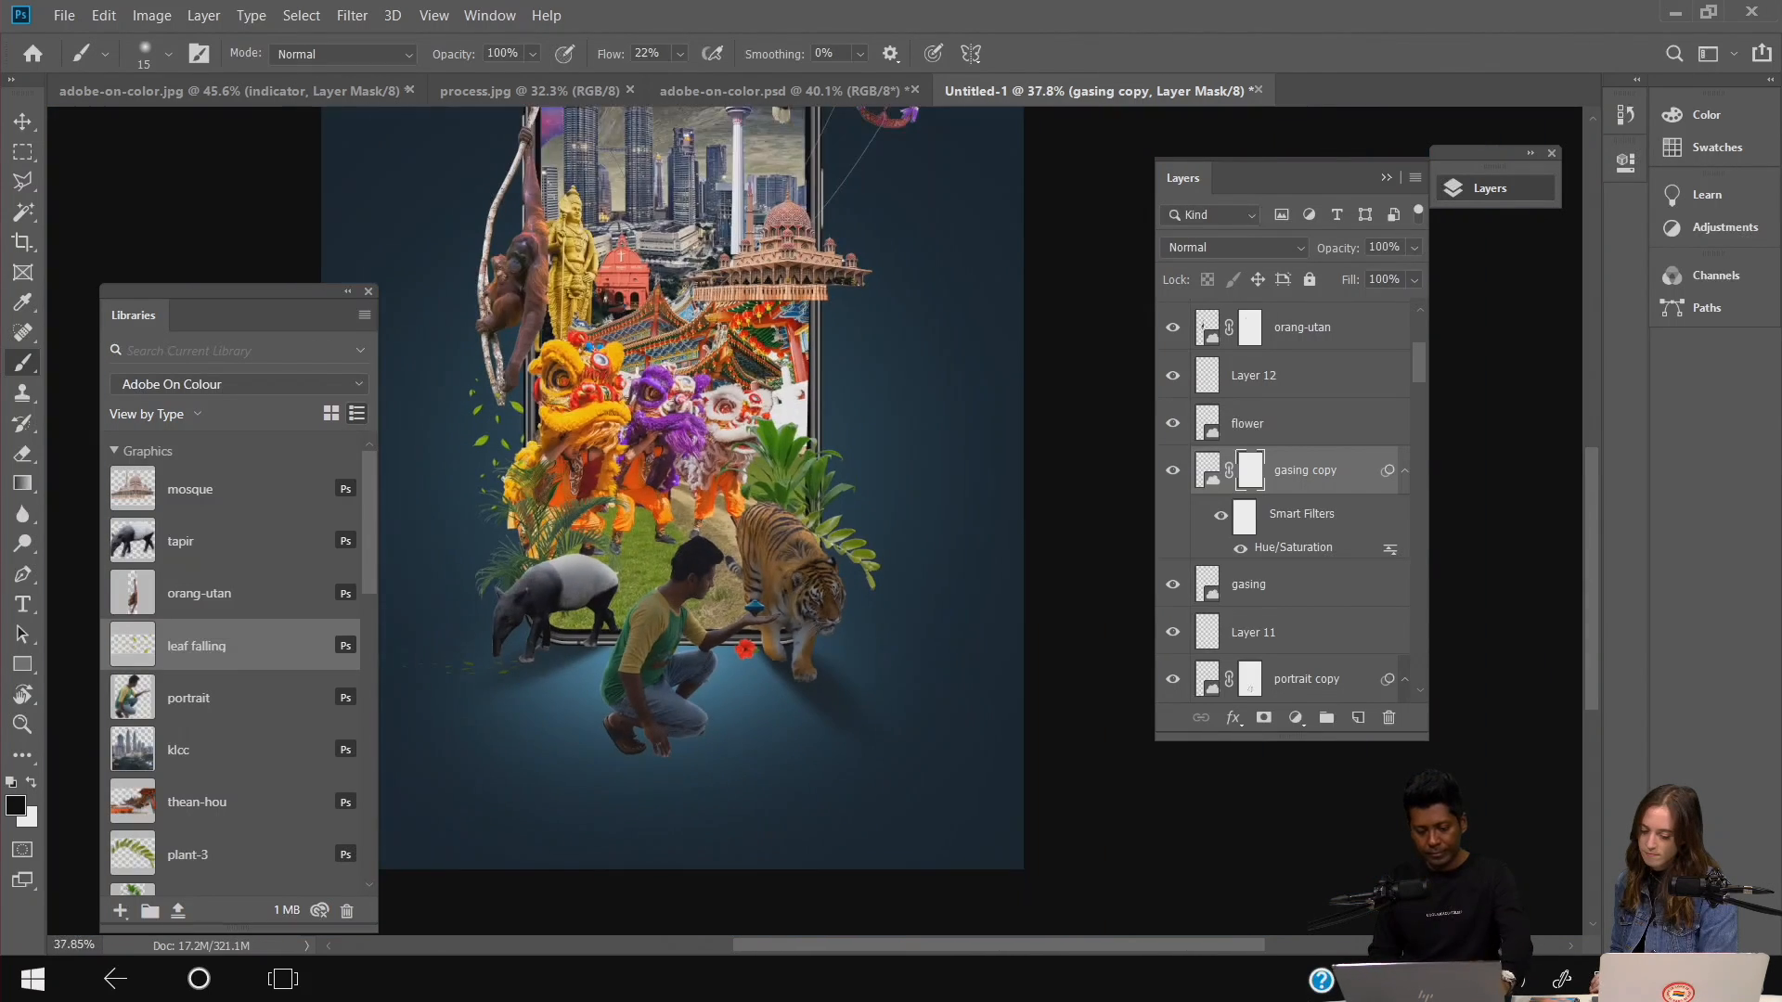
scroll(726, 476, up, 3)
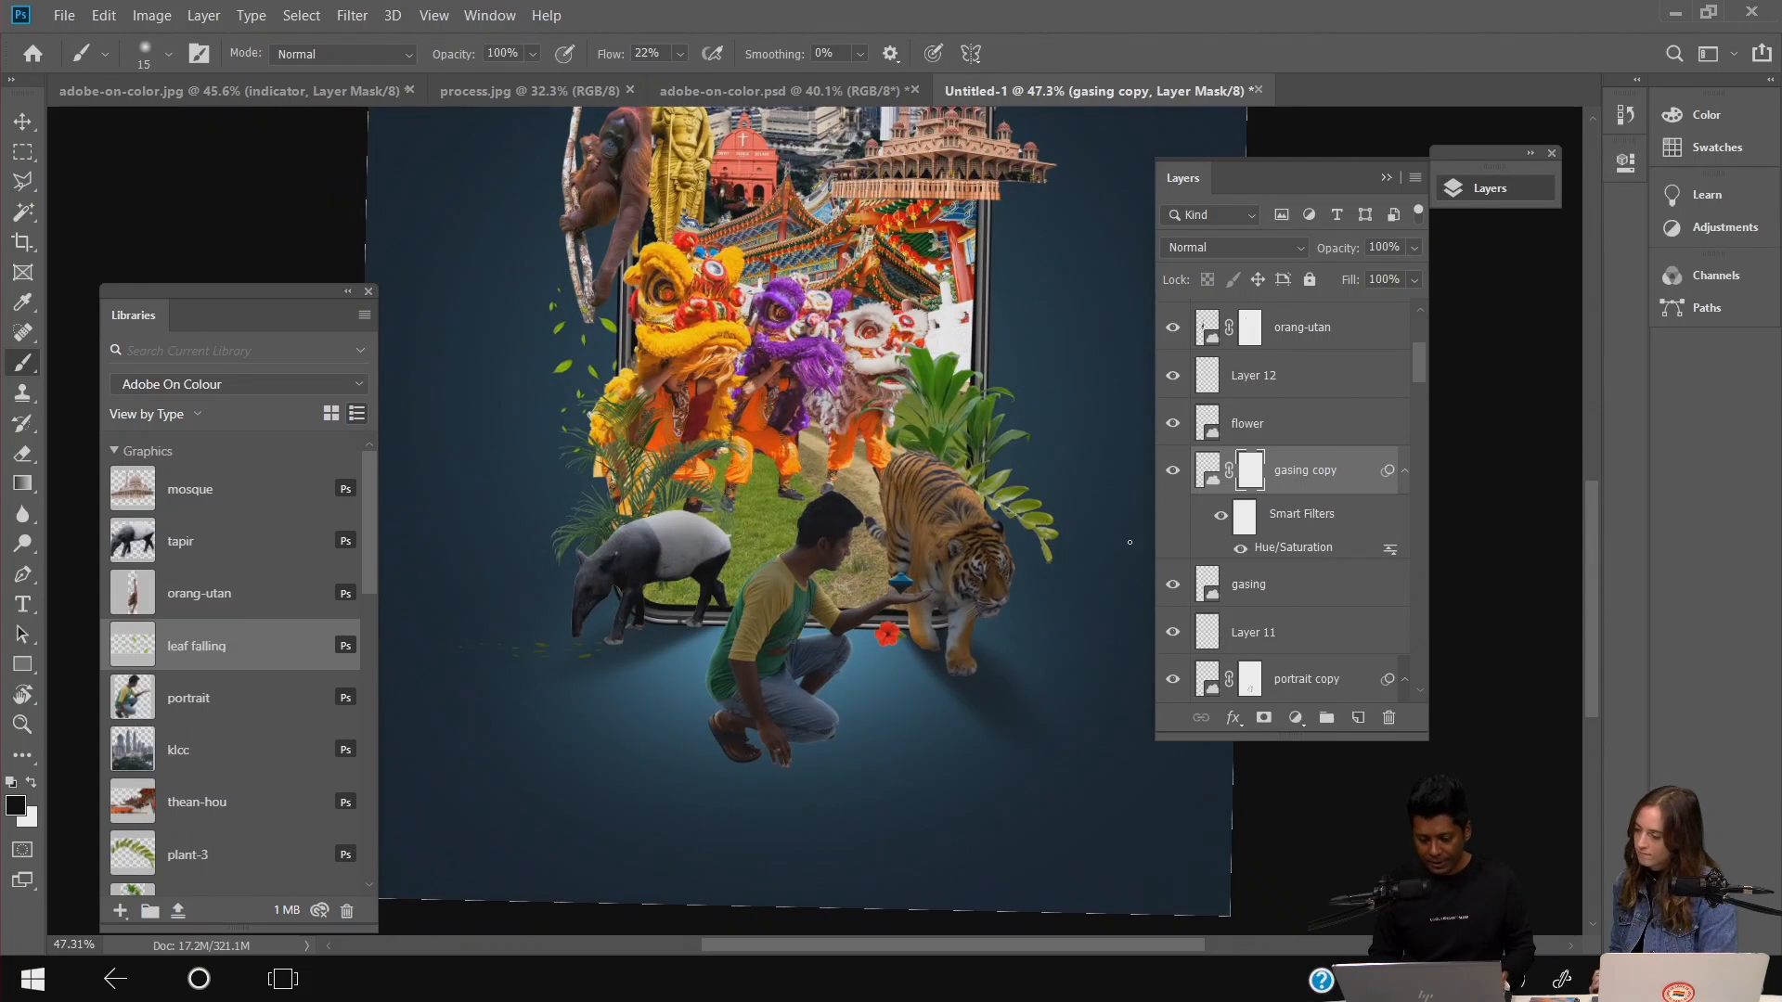
key(v)
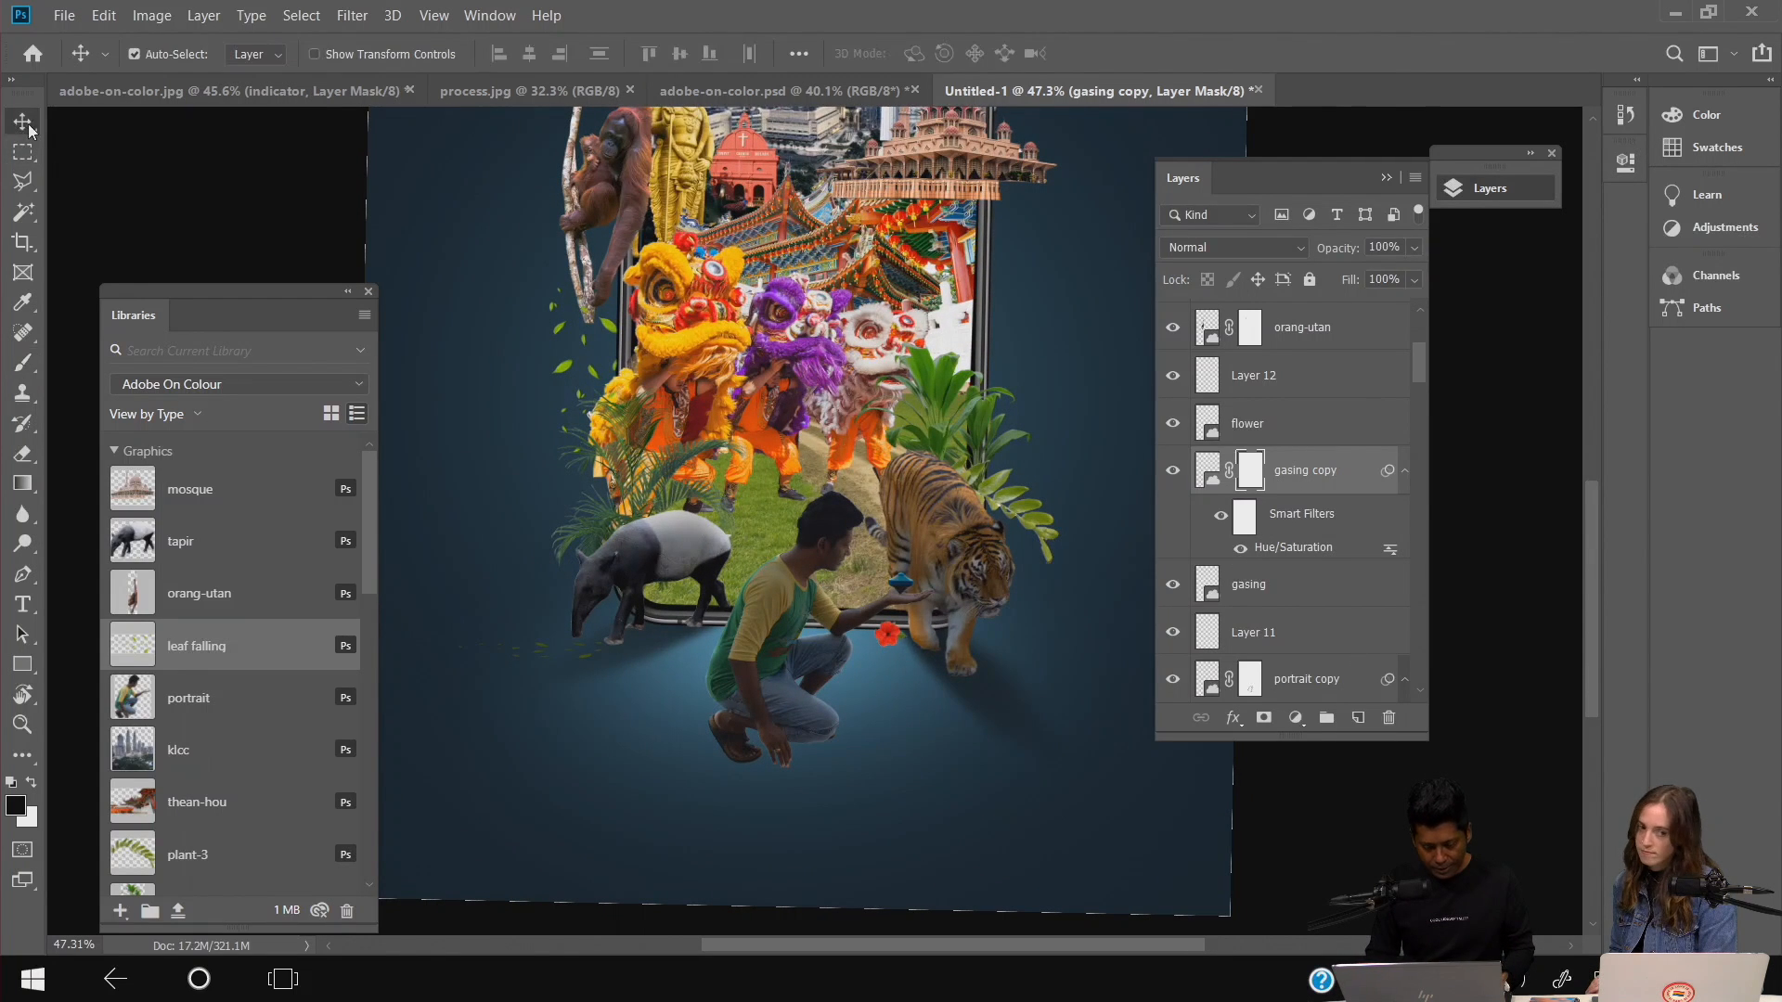
click(805, 636)
scroll(1295, 567, down, 2)
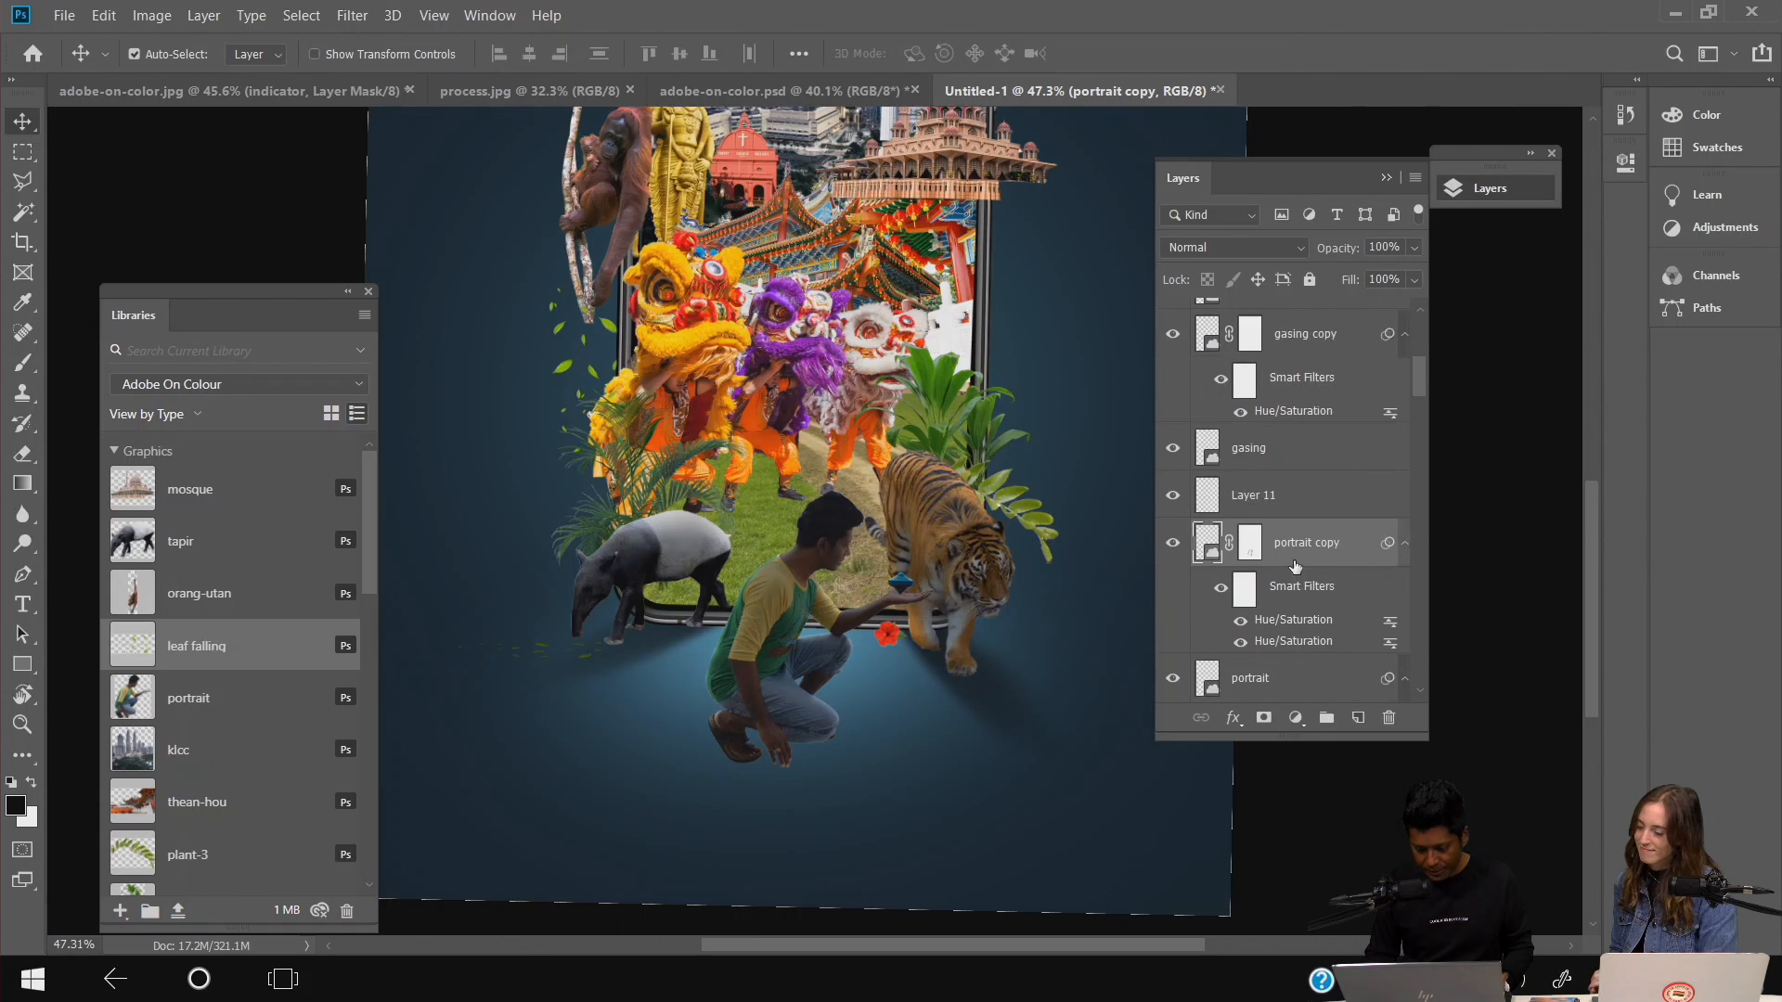
scroll(1296, 625, down, 3)
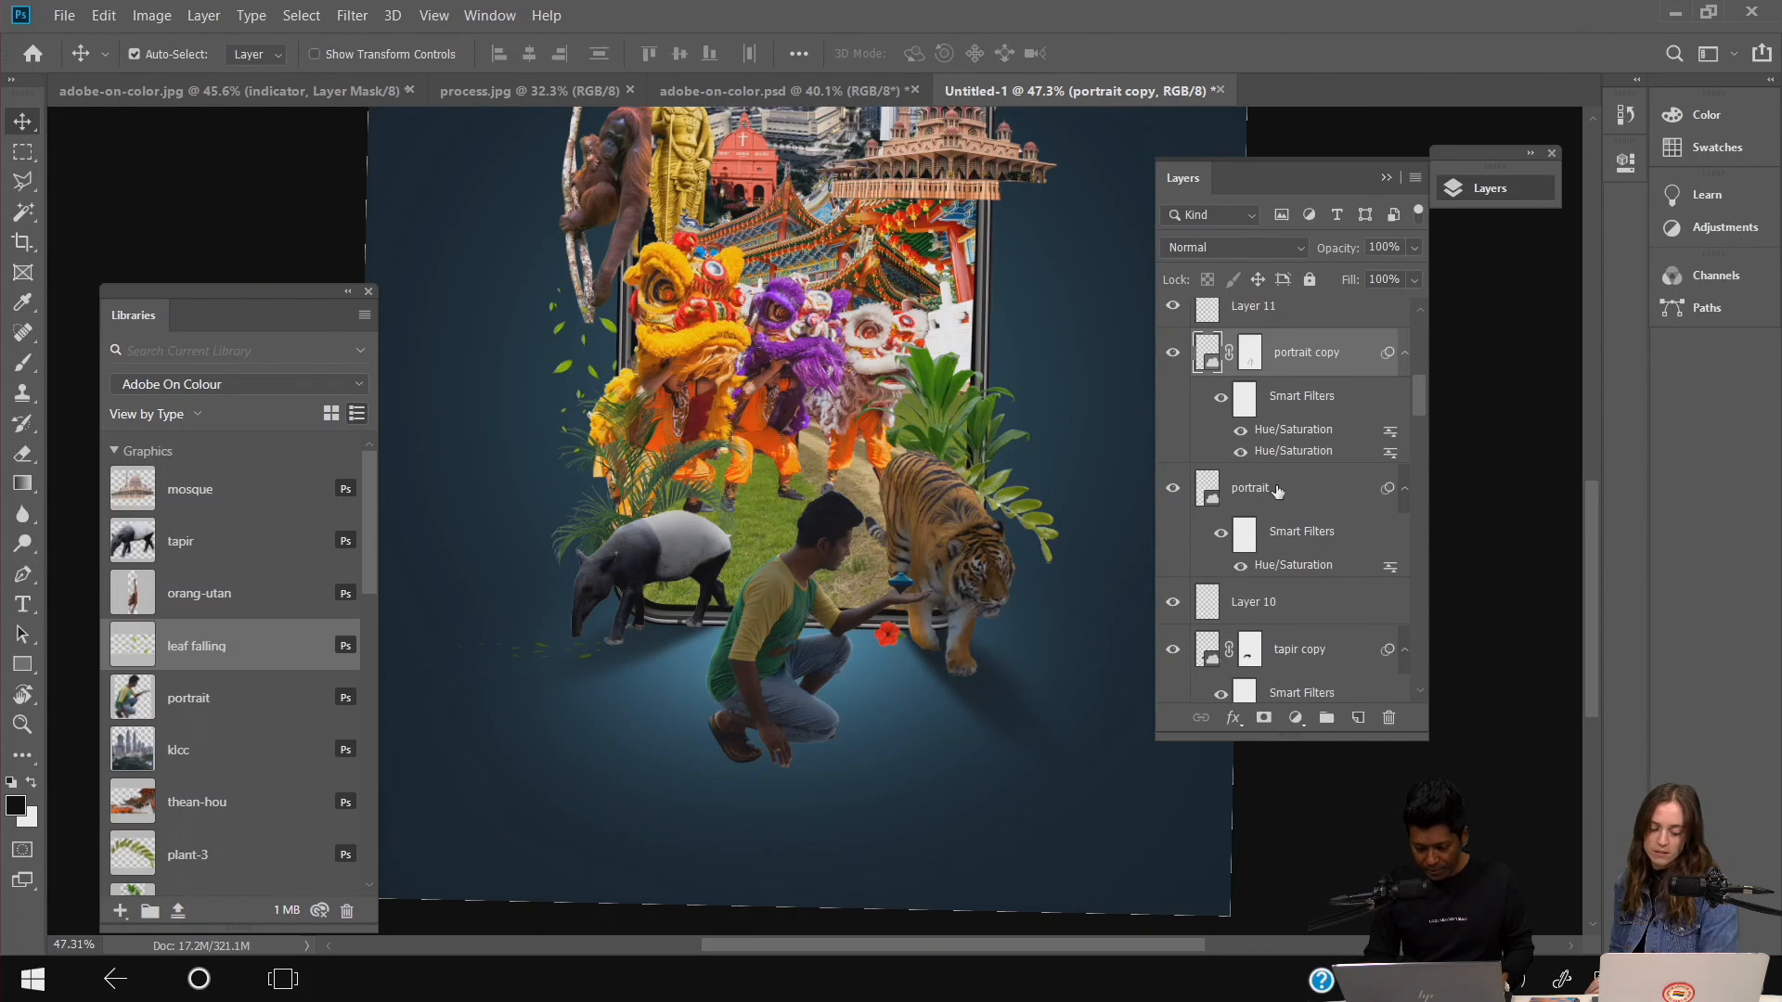
click(1278, 491)
click(1279, 605)
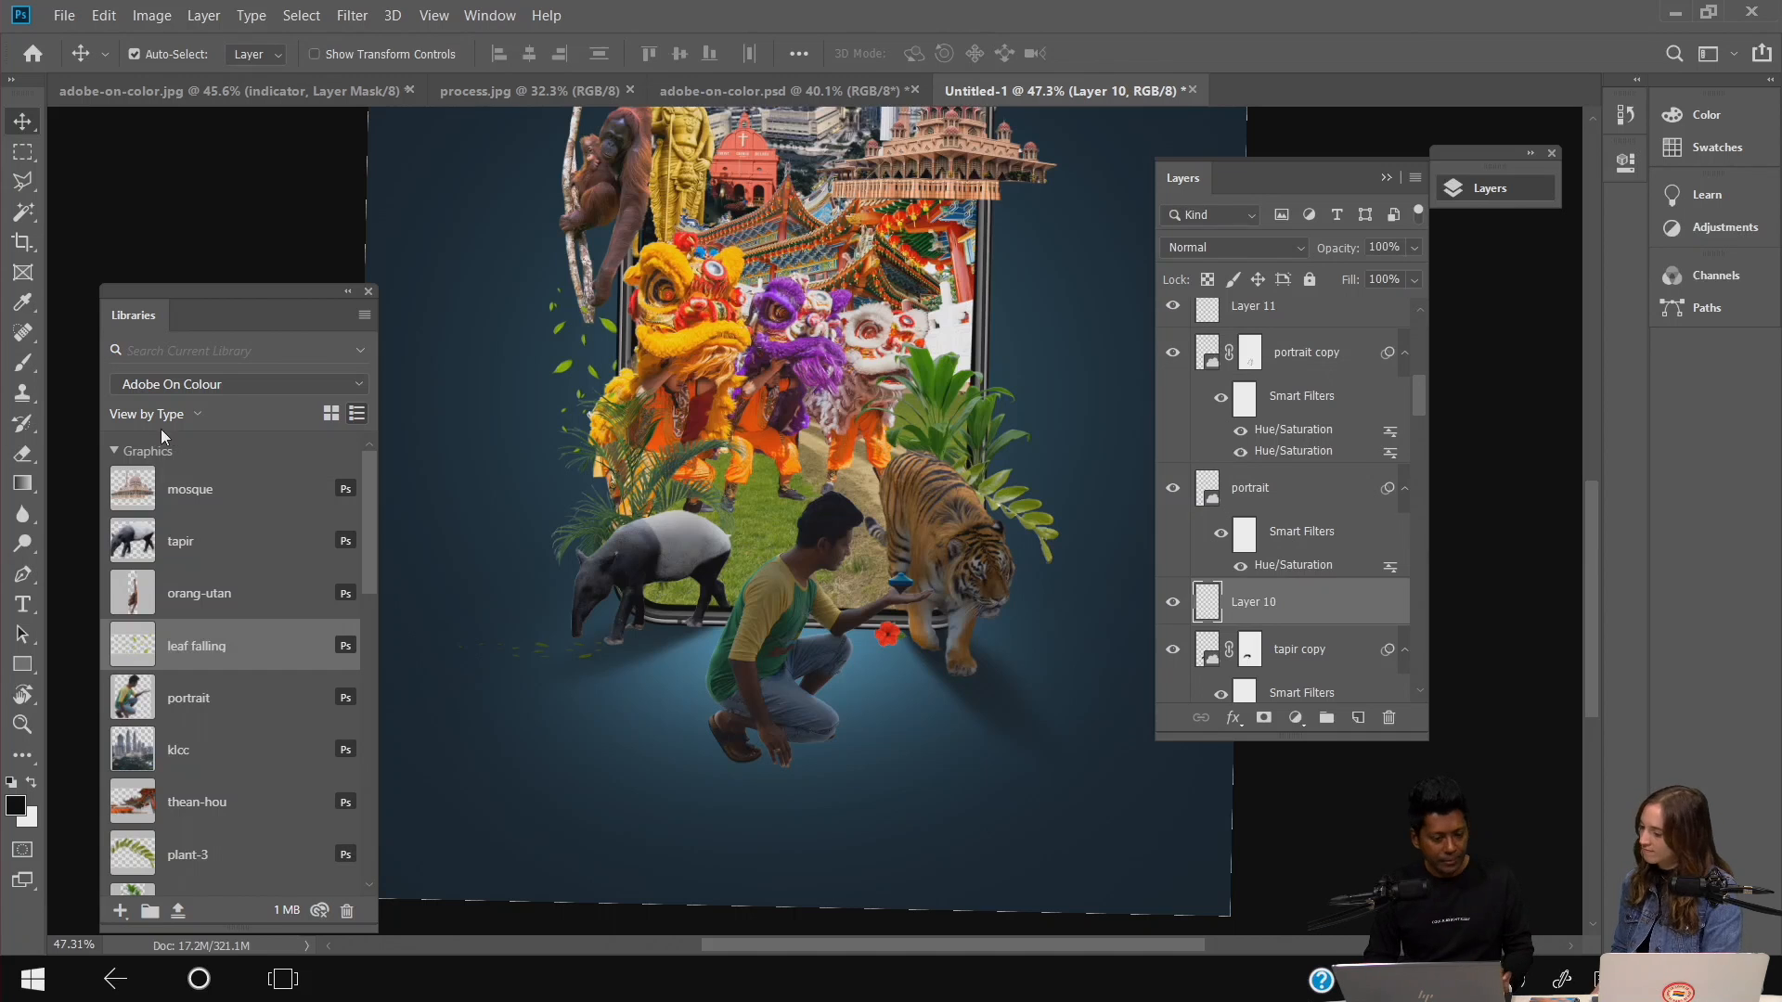
click(32, 194)
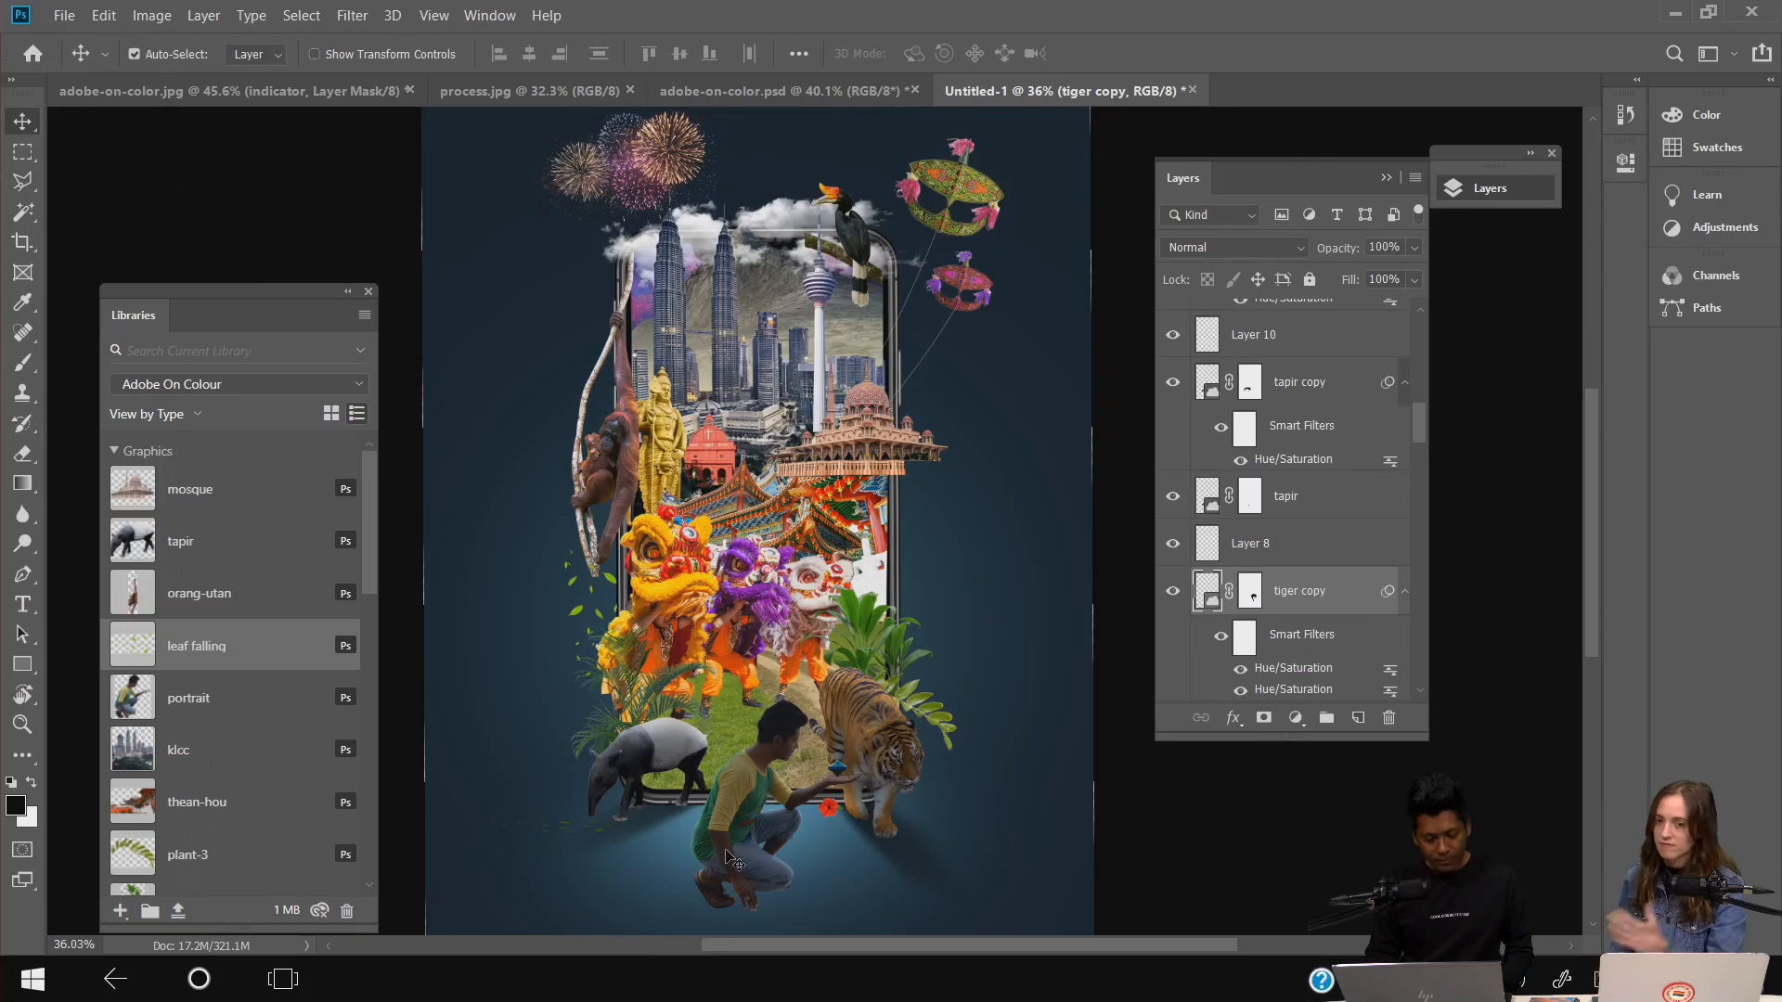
- On Layer 10 beneath the portrait, outline a shadow-shaped polygonal selection from the man's foot, hand and knee down to the canvas's lower edge
click(756, 798)
click(1285, 568)
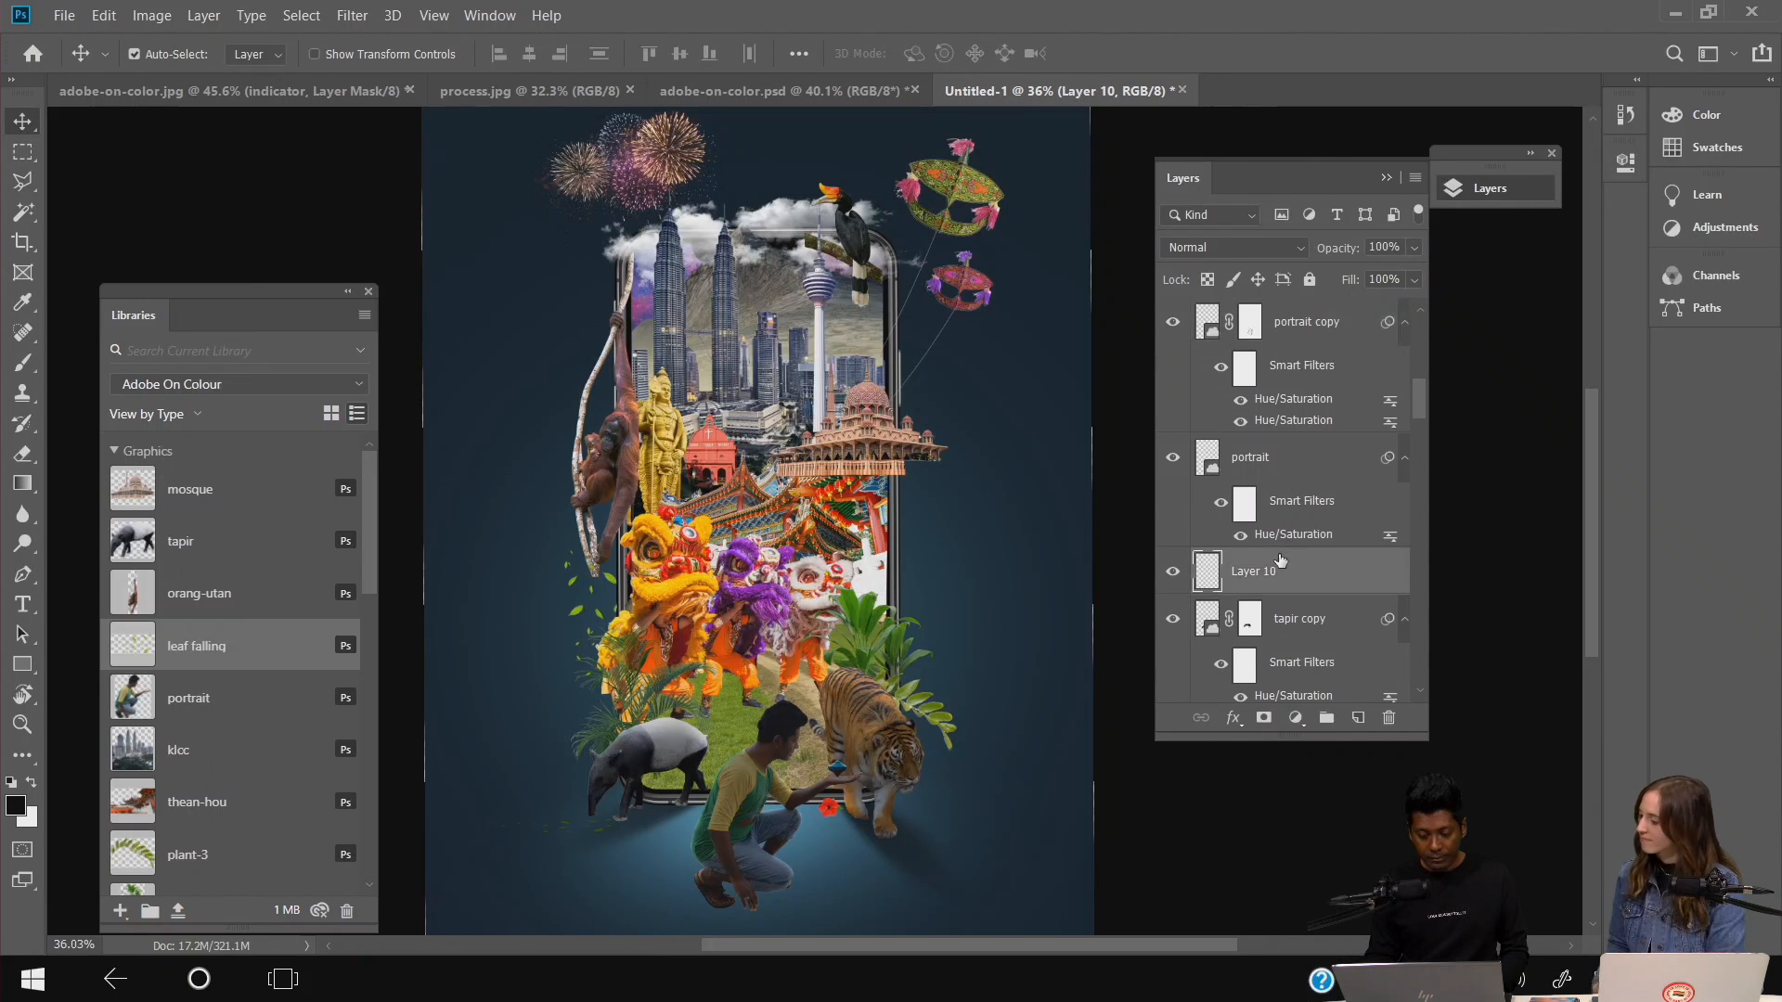
scroll(754, 519, down, 4)
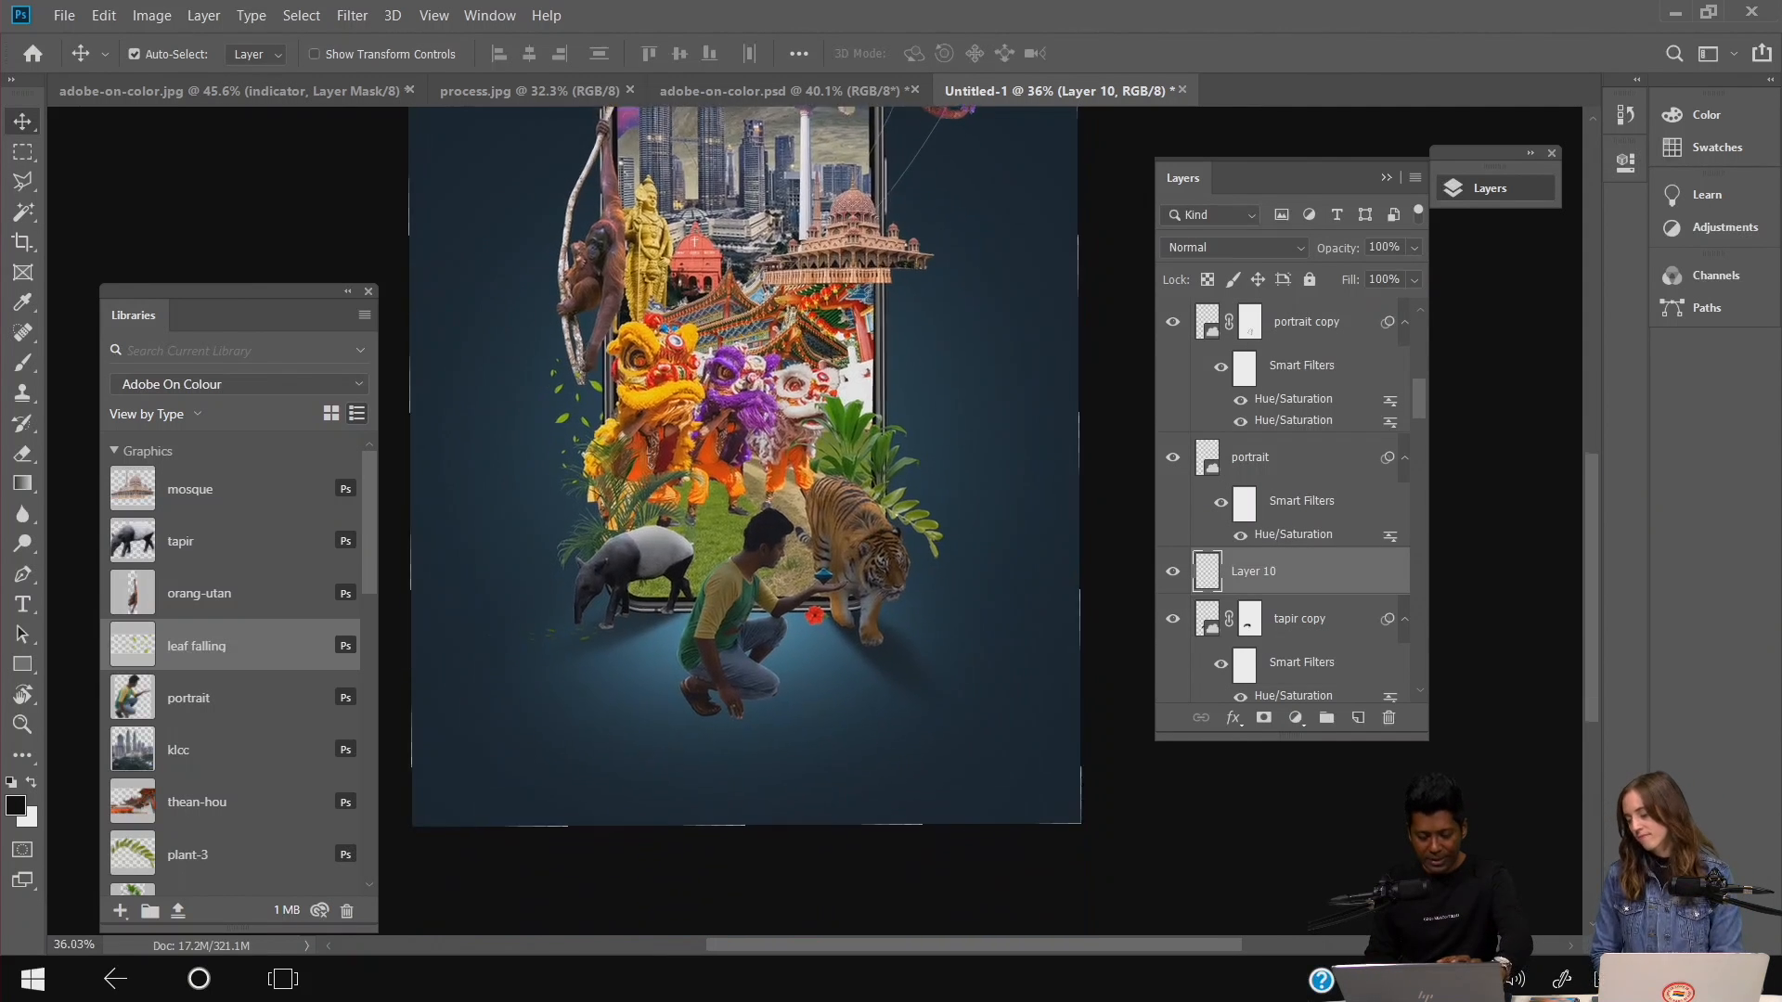
scroll(766, 594, up, 3)
scroll(818, 593, up, 1)
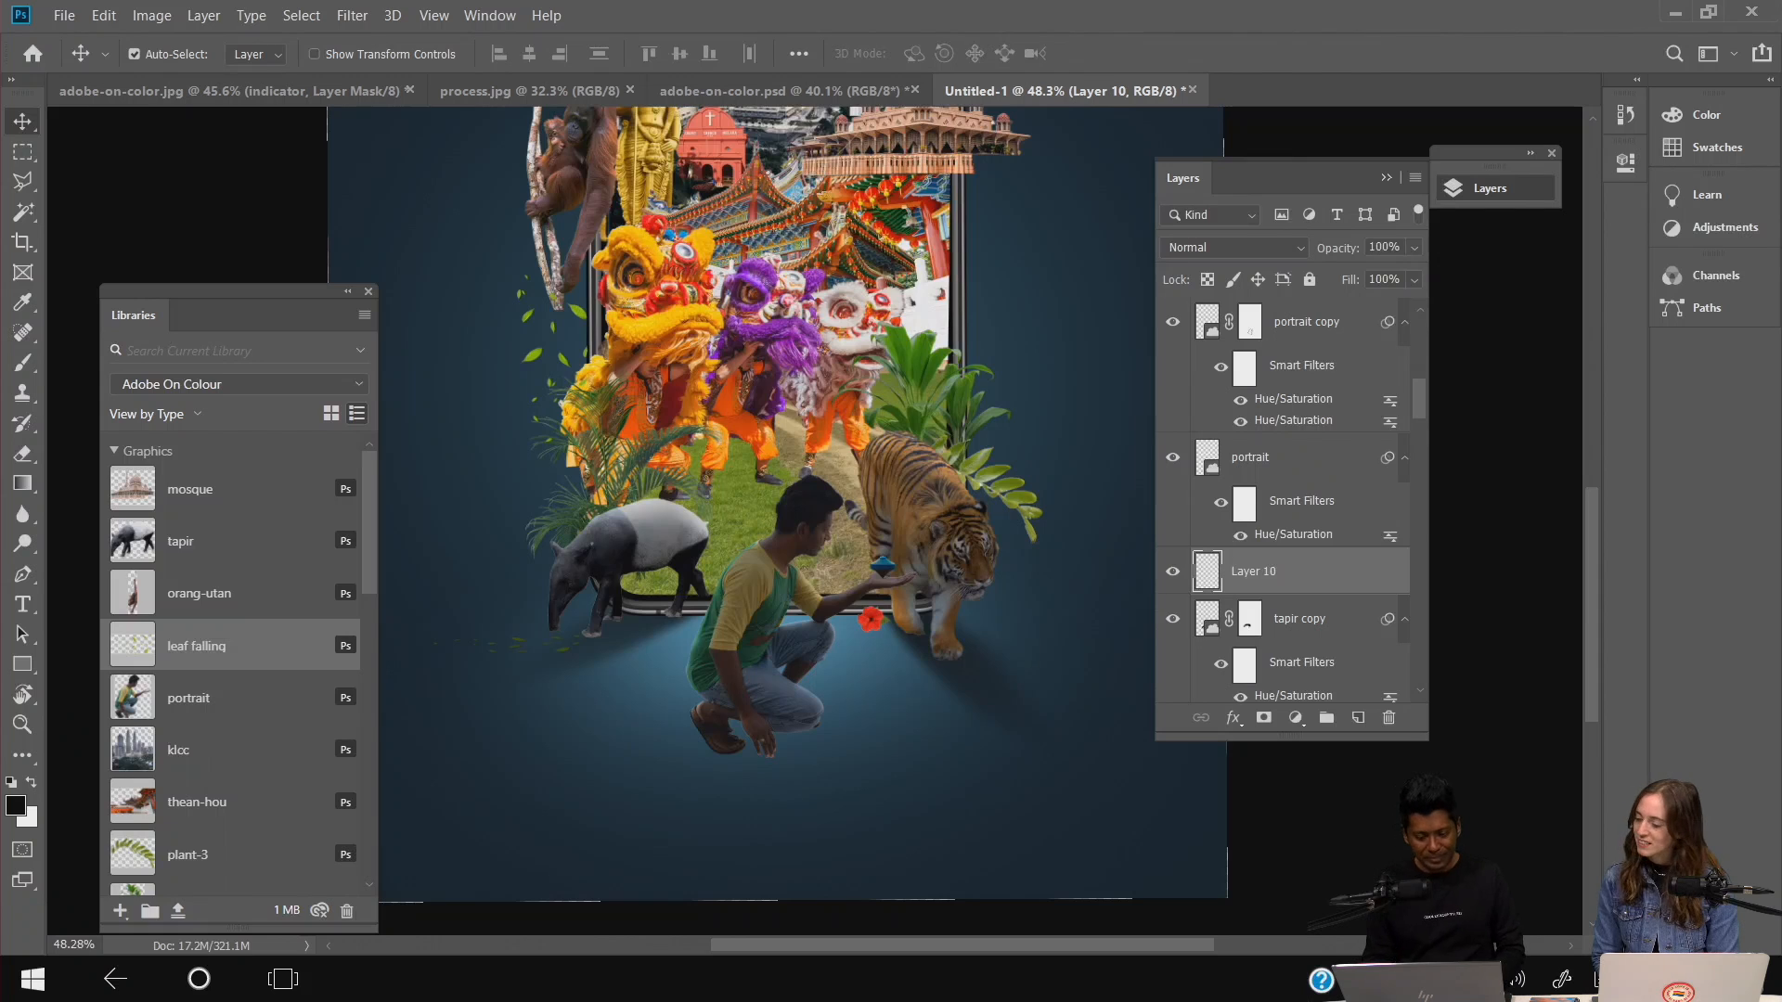
click(22, 181)
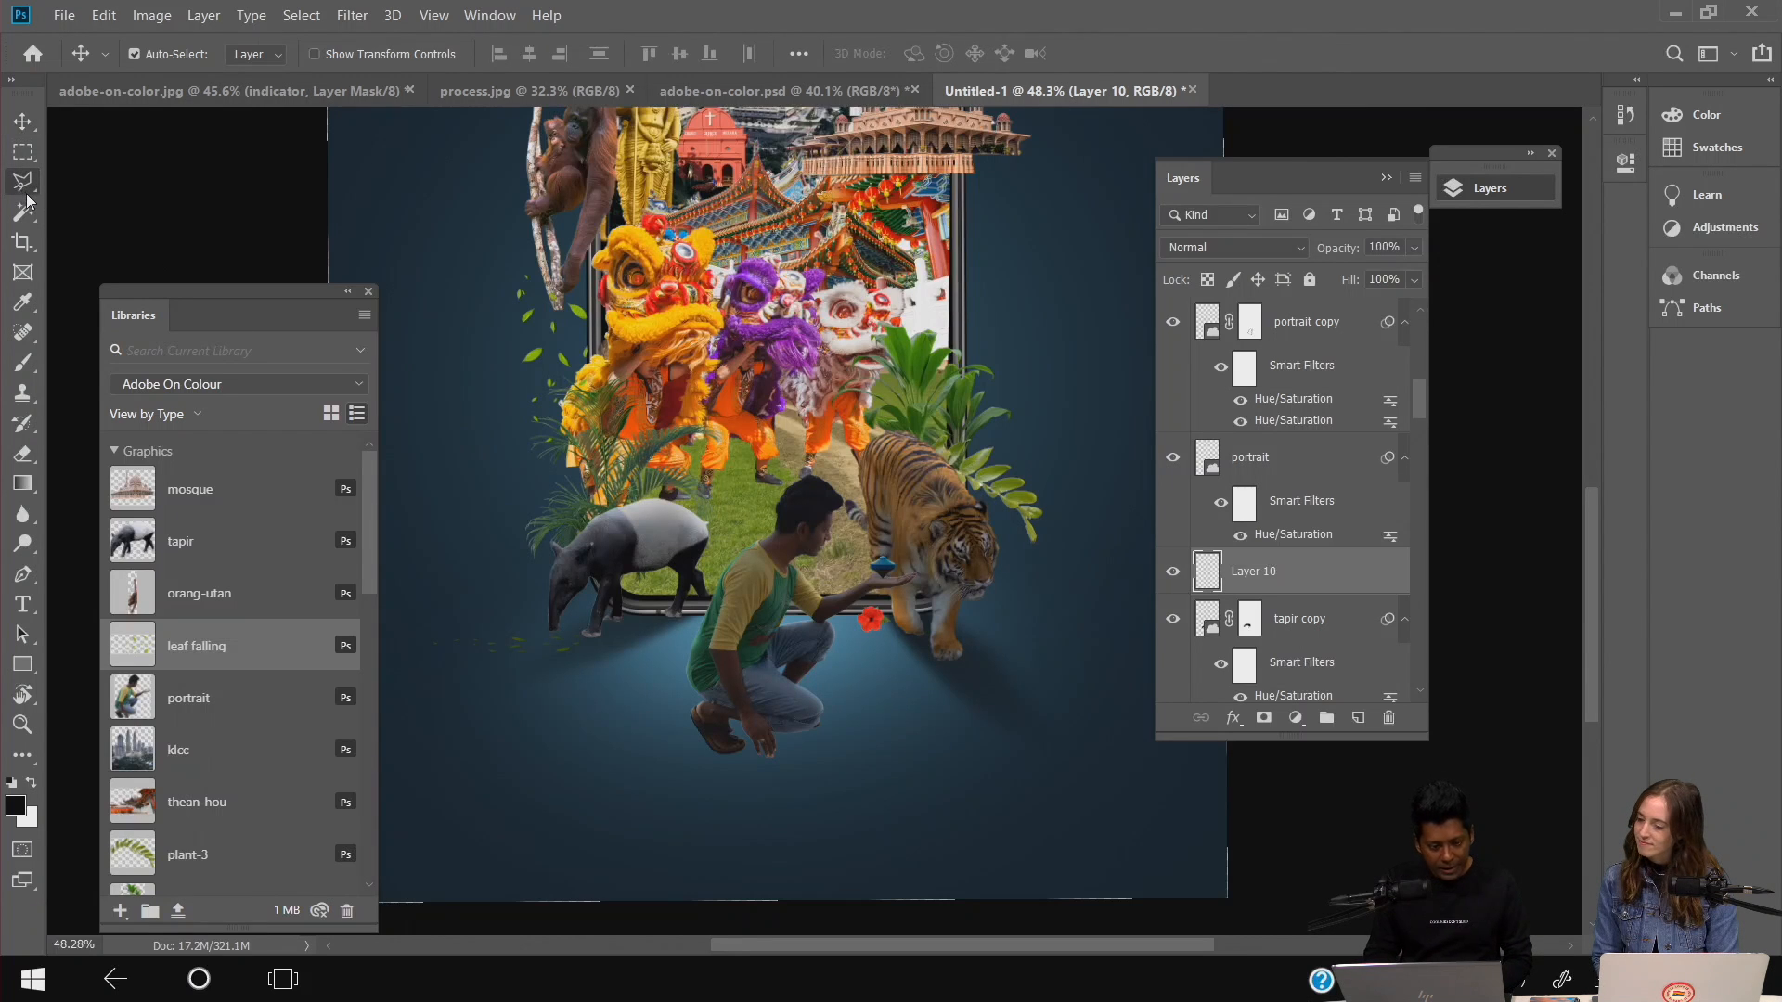
click(598, 900)
drag(694, 752, 738, 749)
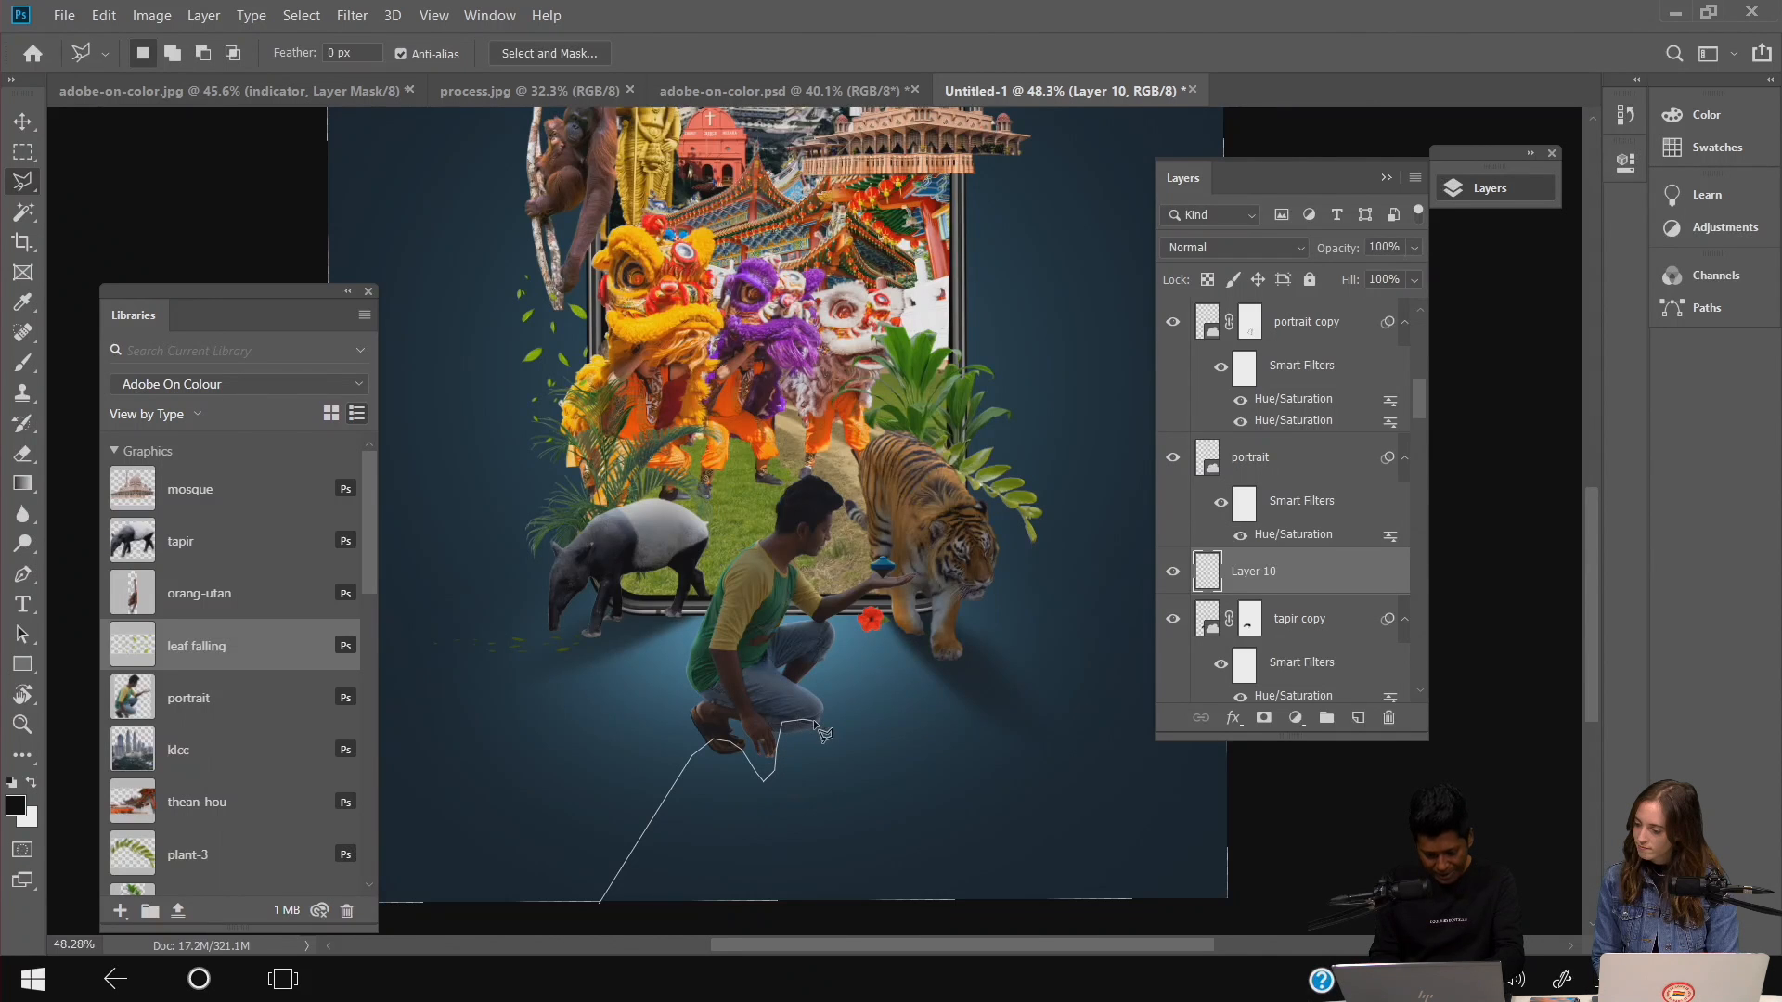
click(602, 902)
- Fill the shadow selection with a black-to-transparent linear gradient running downward from the man's feet, and deselect it
click(23, 483)
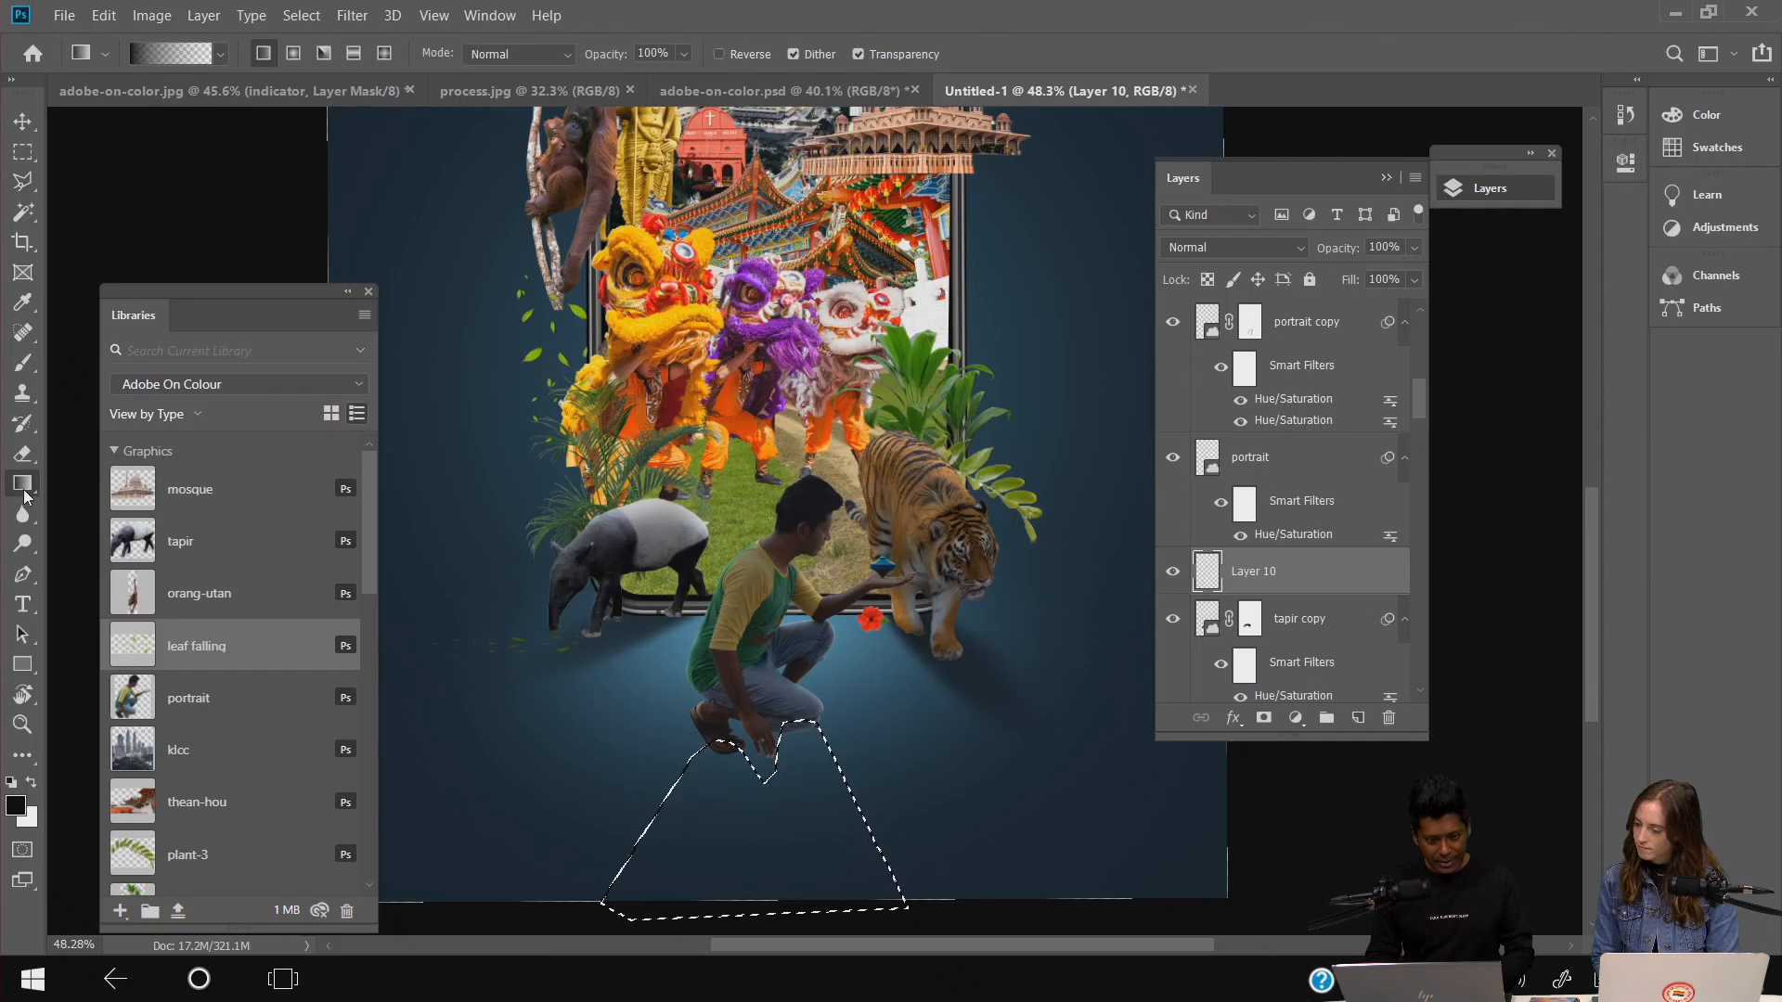
drag(775, 708, 770, 821)
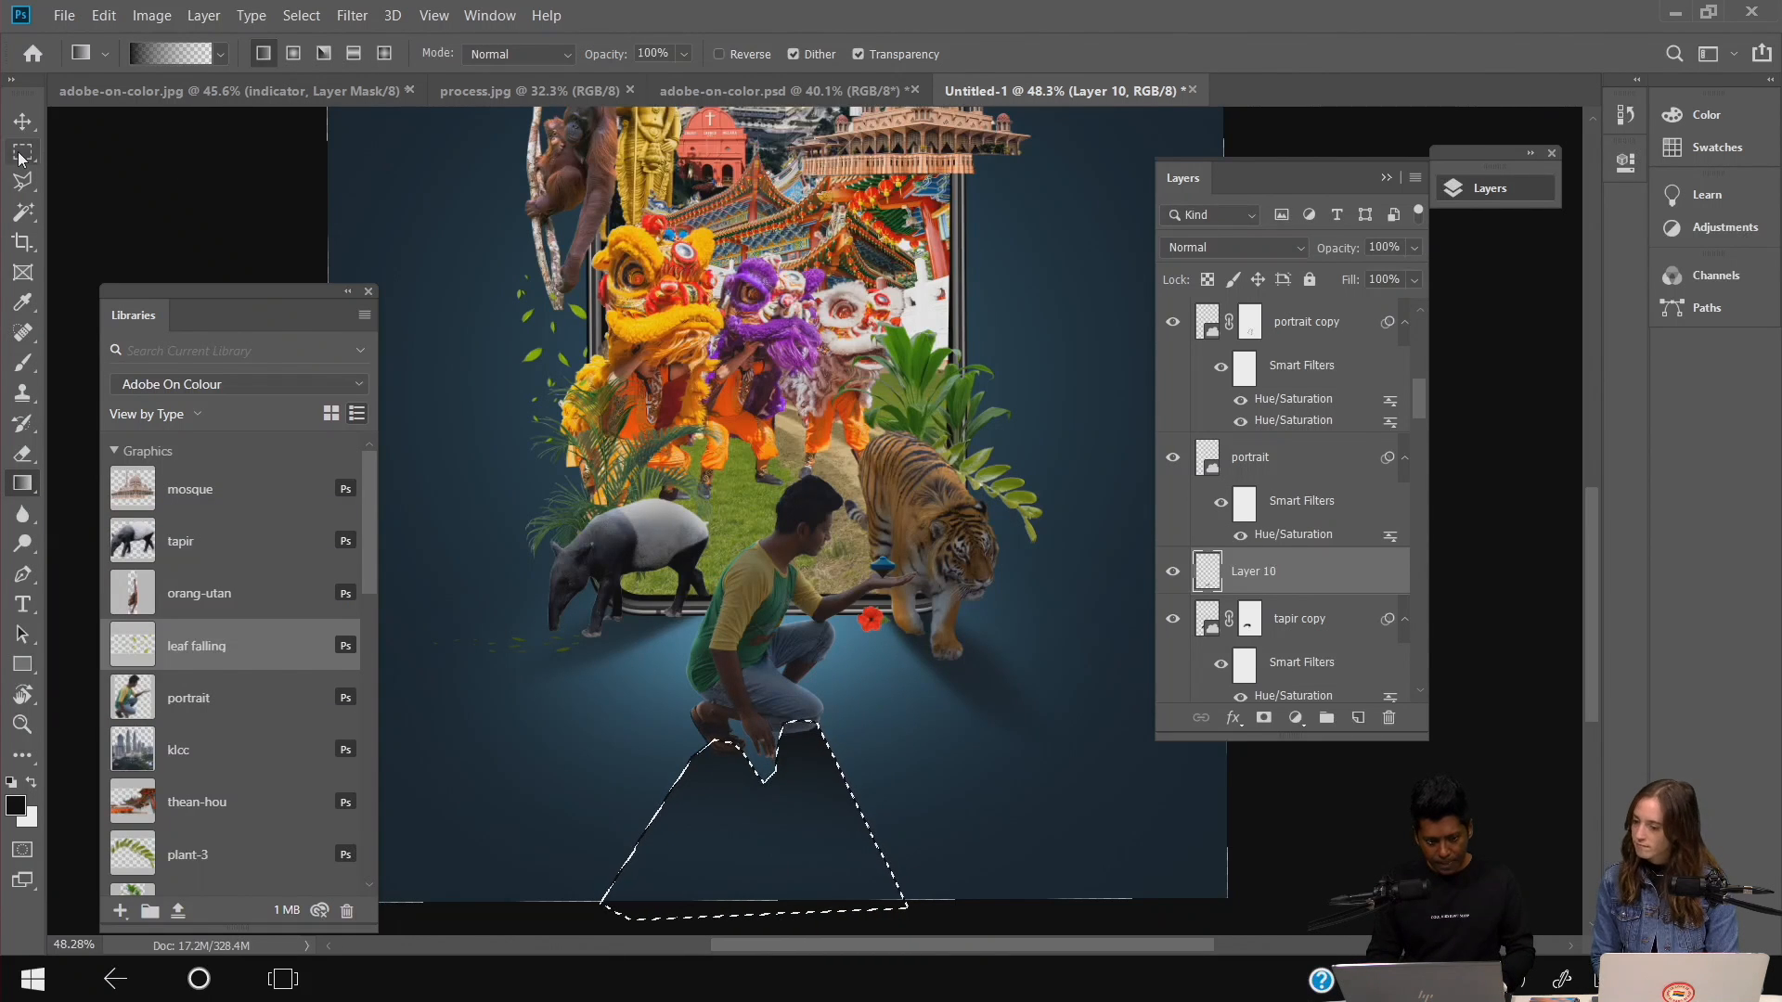
key(m)
key(ctrl+d)
scroll(758, 800, up, 3)
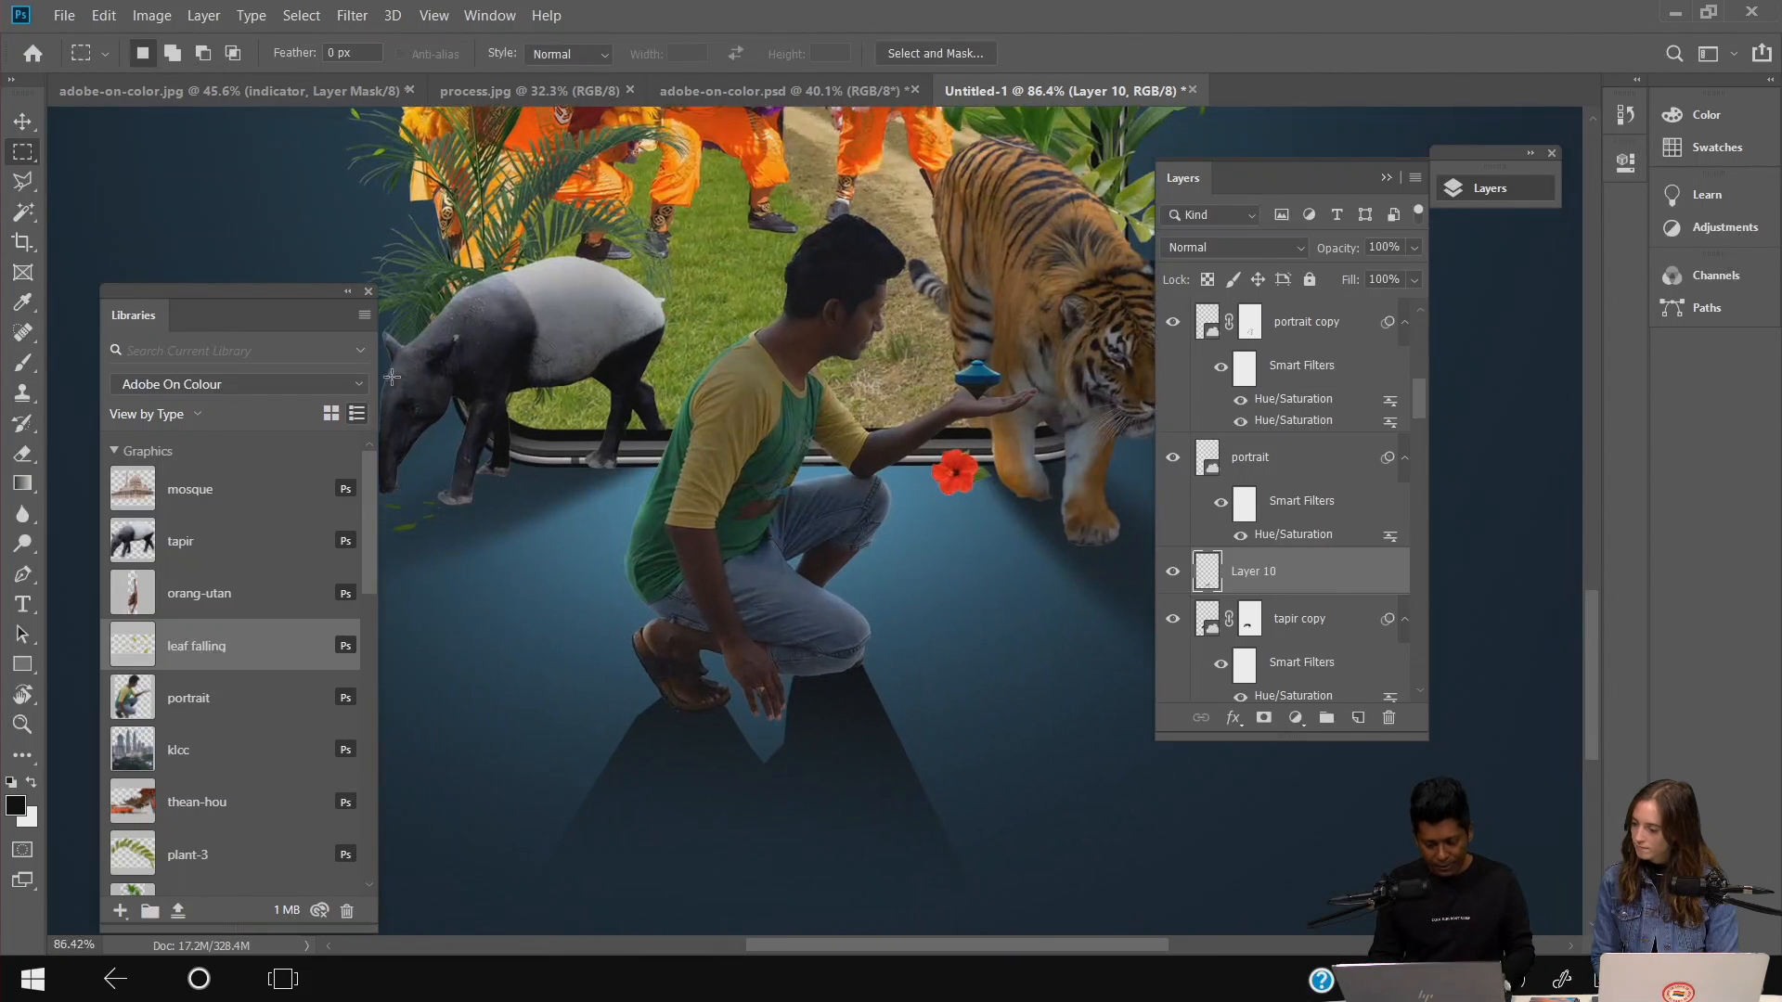
- Add a layer mask to Layer 10 and paint with a 90 px brush at 34% flow to soften the shadow's edge below the knee
click(1264, 720)
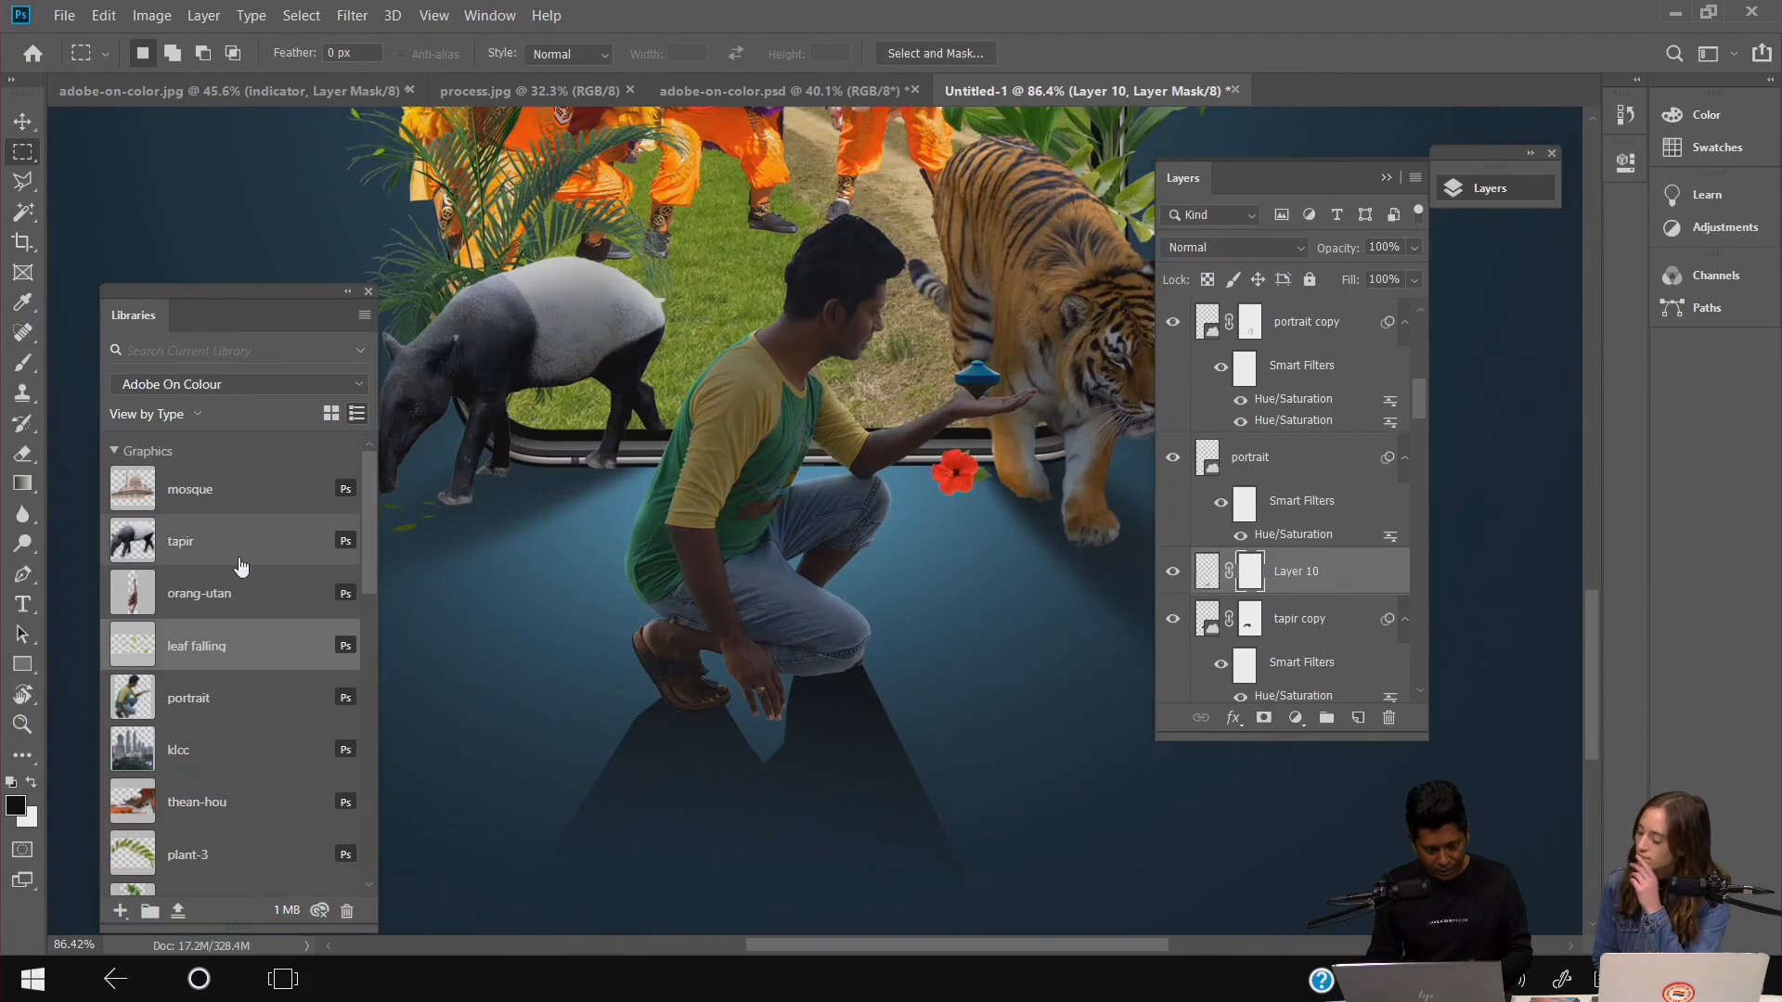
key(b)
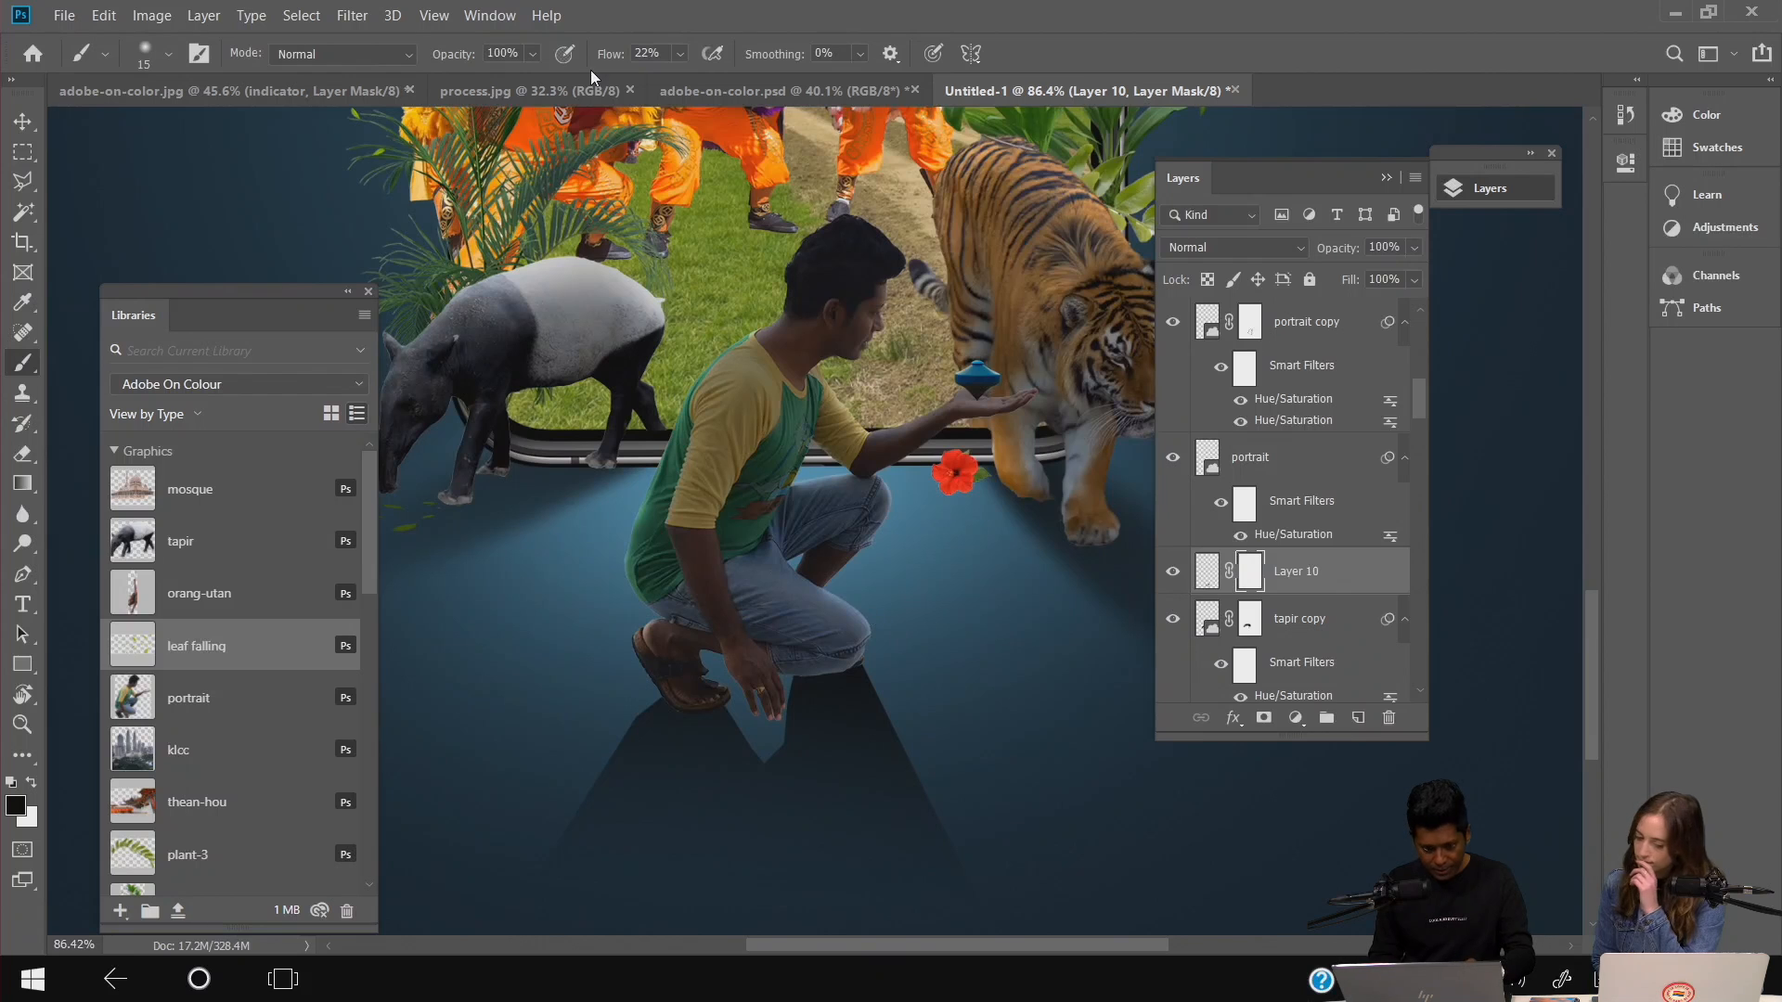
click(681, 54)
drag(688, 78, 701, 80)
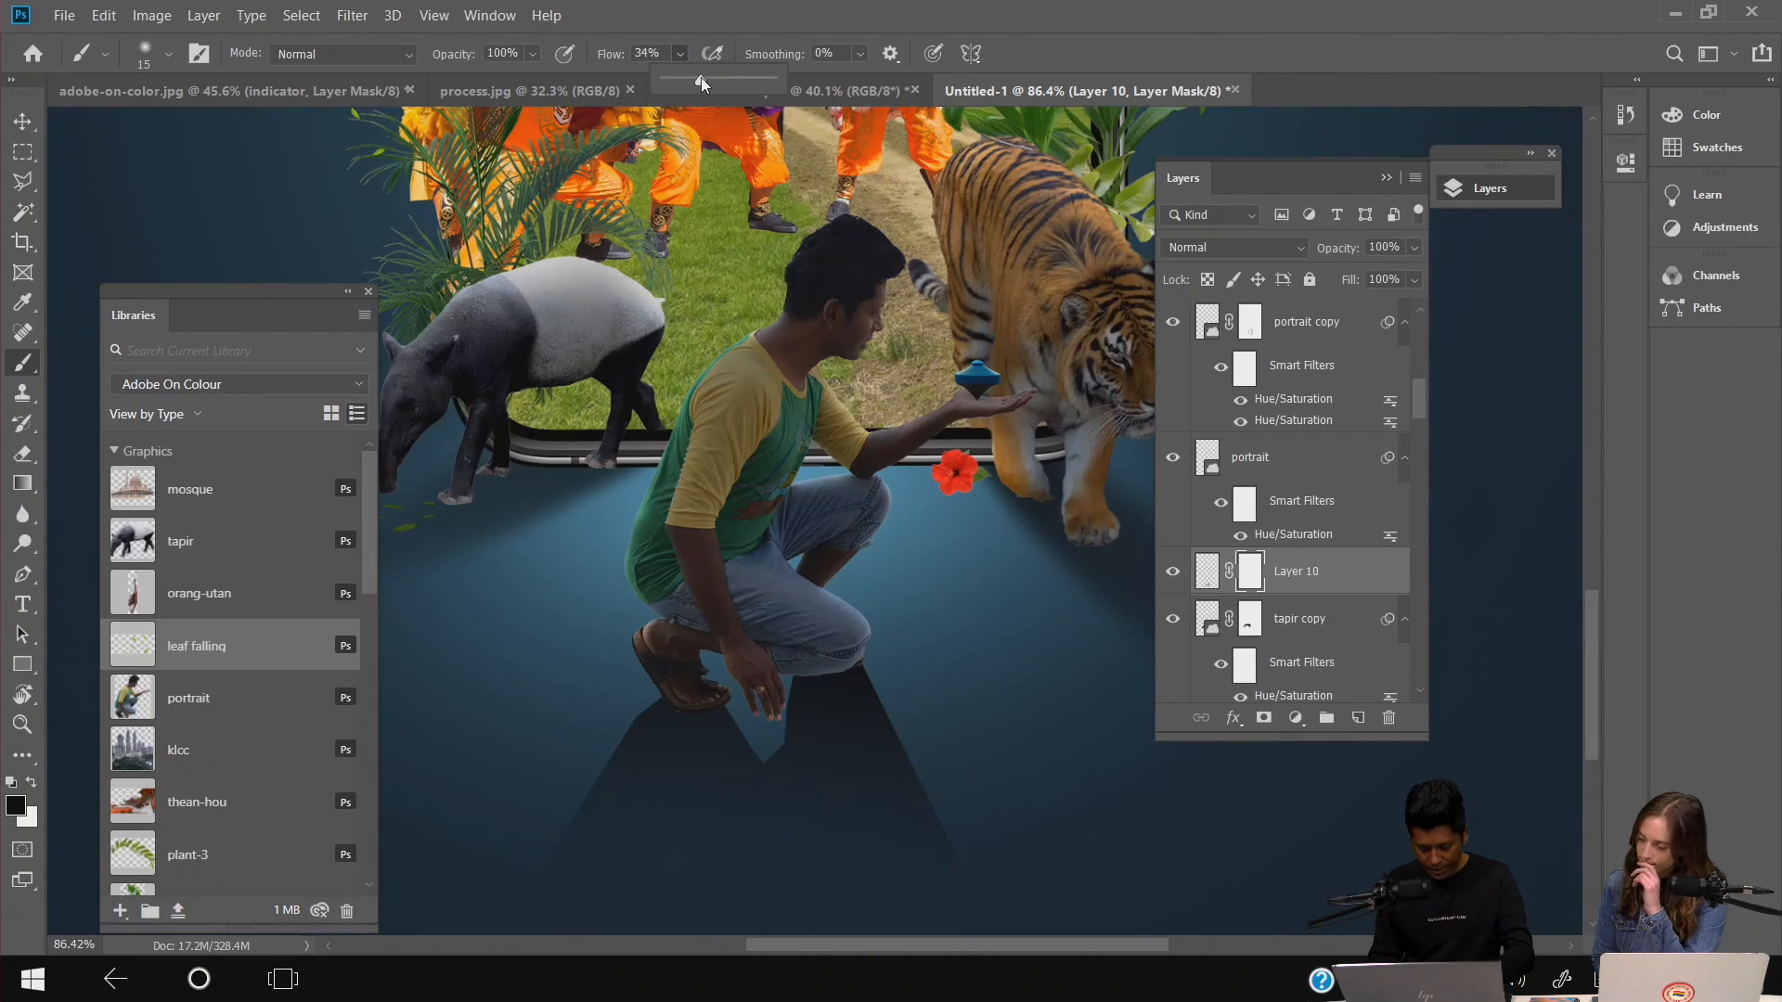
key(bracketright)
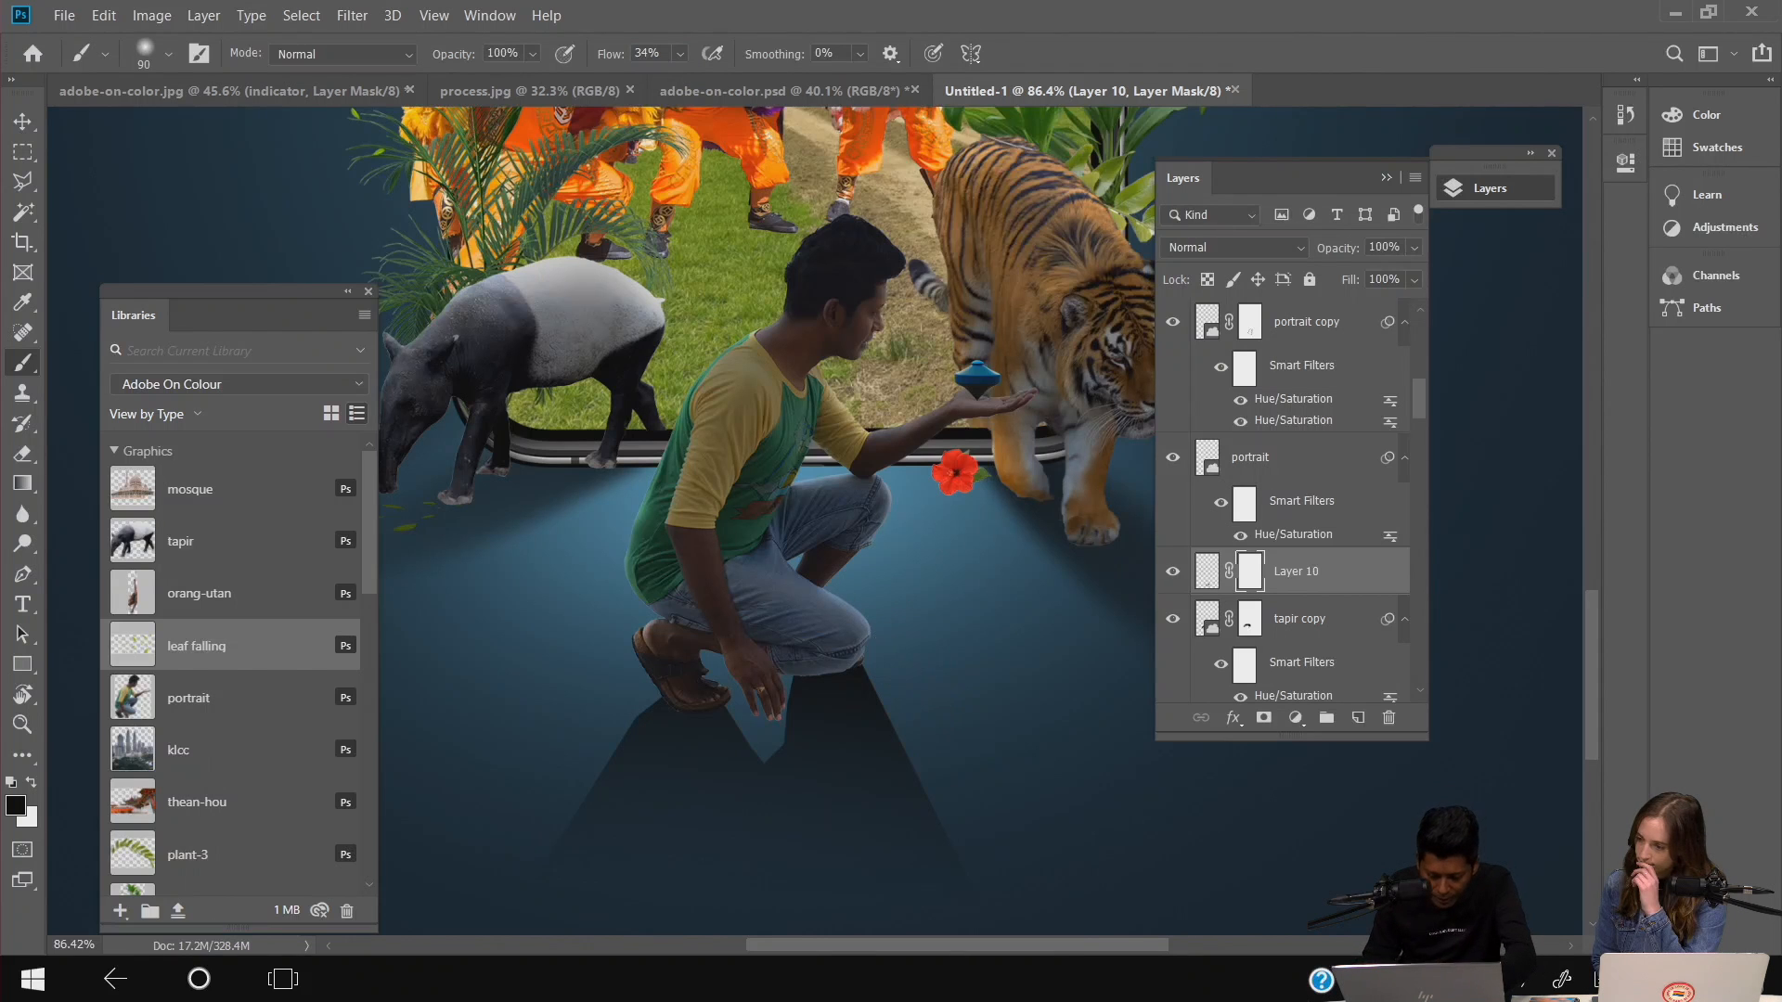
scroll(859, 659, up, 2)
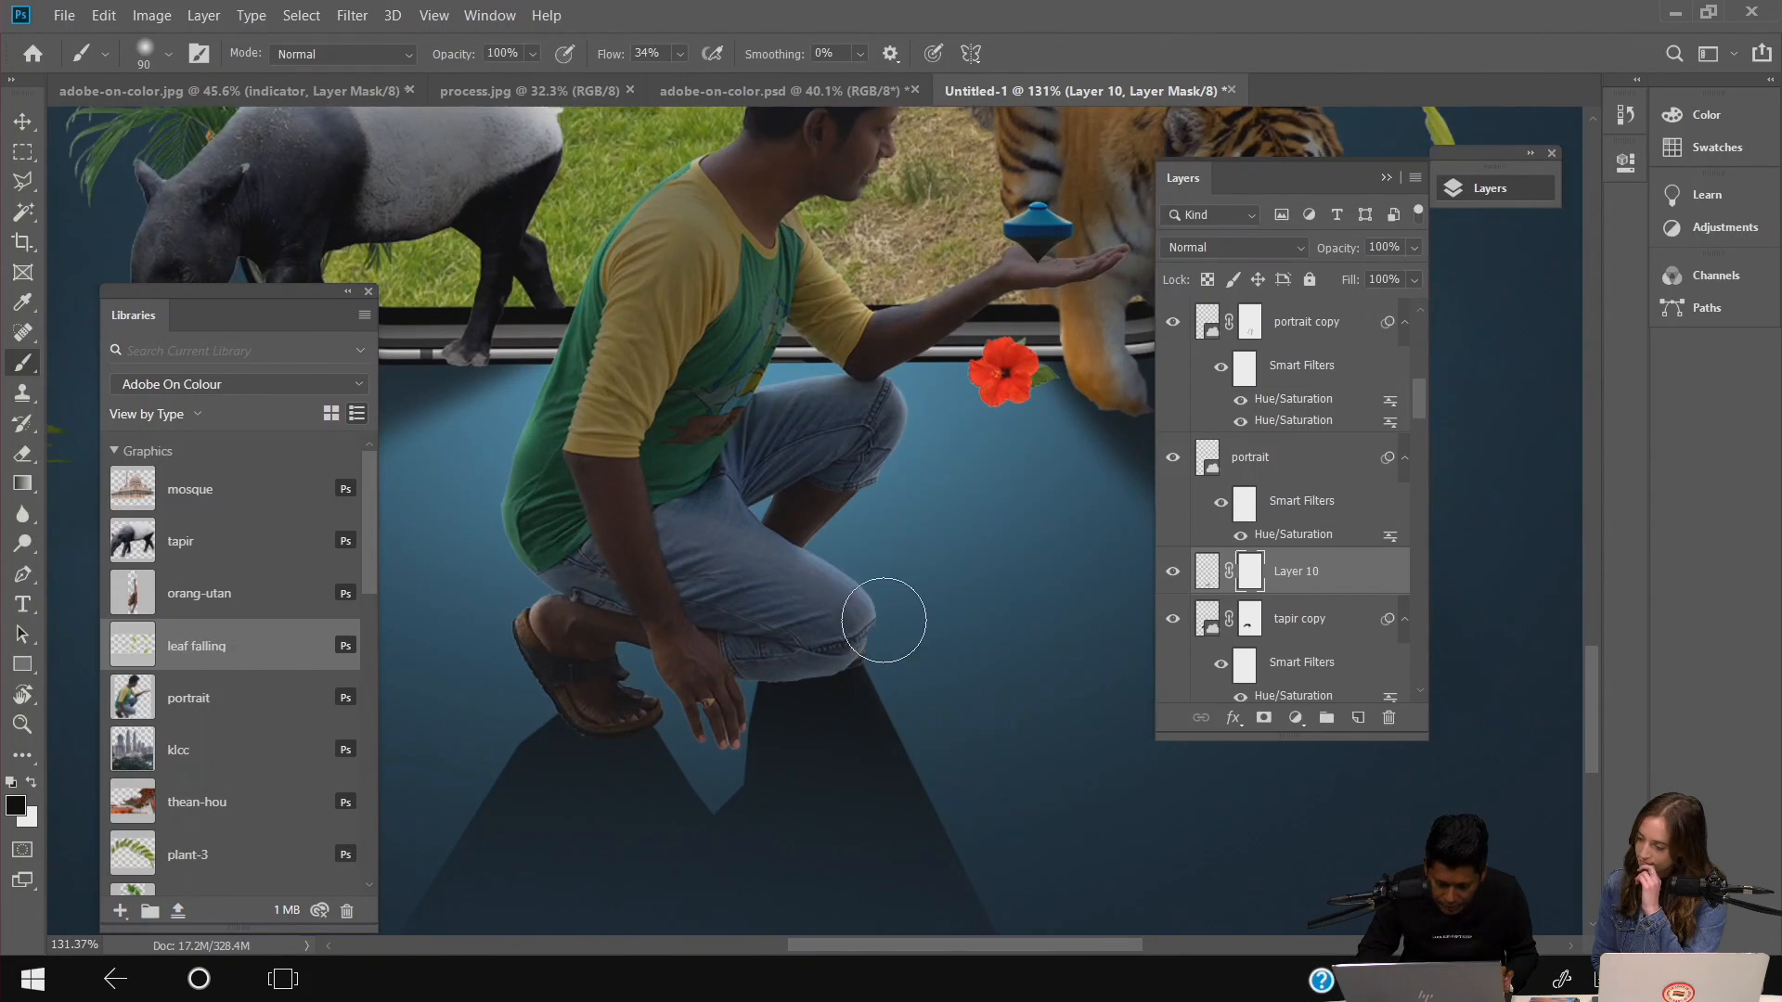
drag(929, 723, 939, 736)
- Reduce the brush in stages to 50 px and mask the shadow to soften its edge by the foot and the notch under the hand
key(bracketleft)
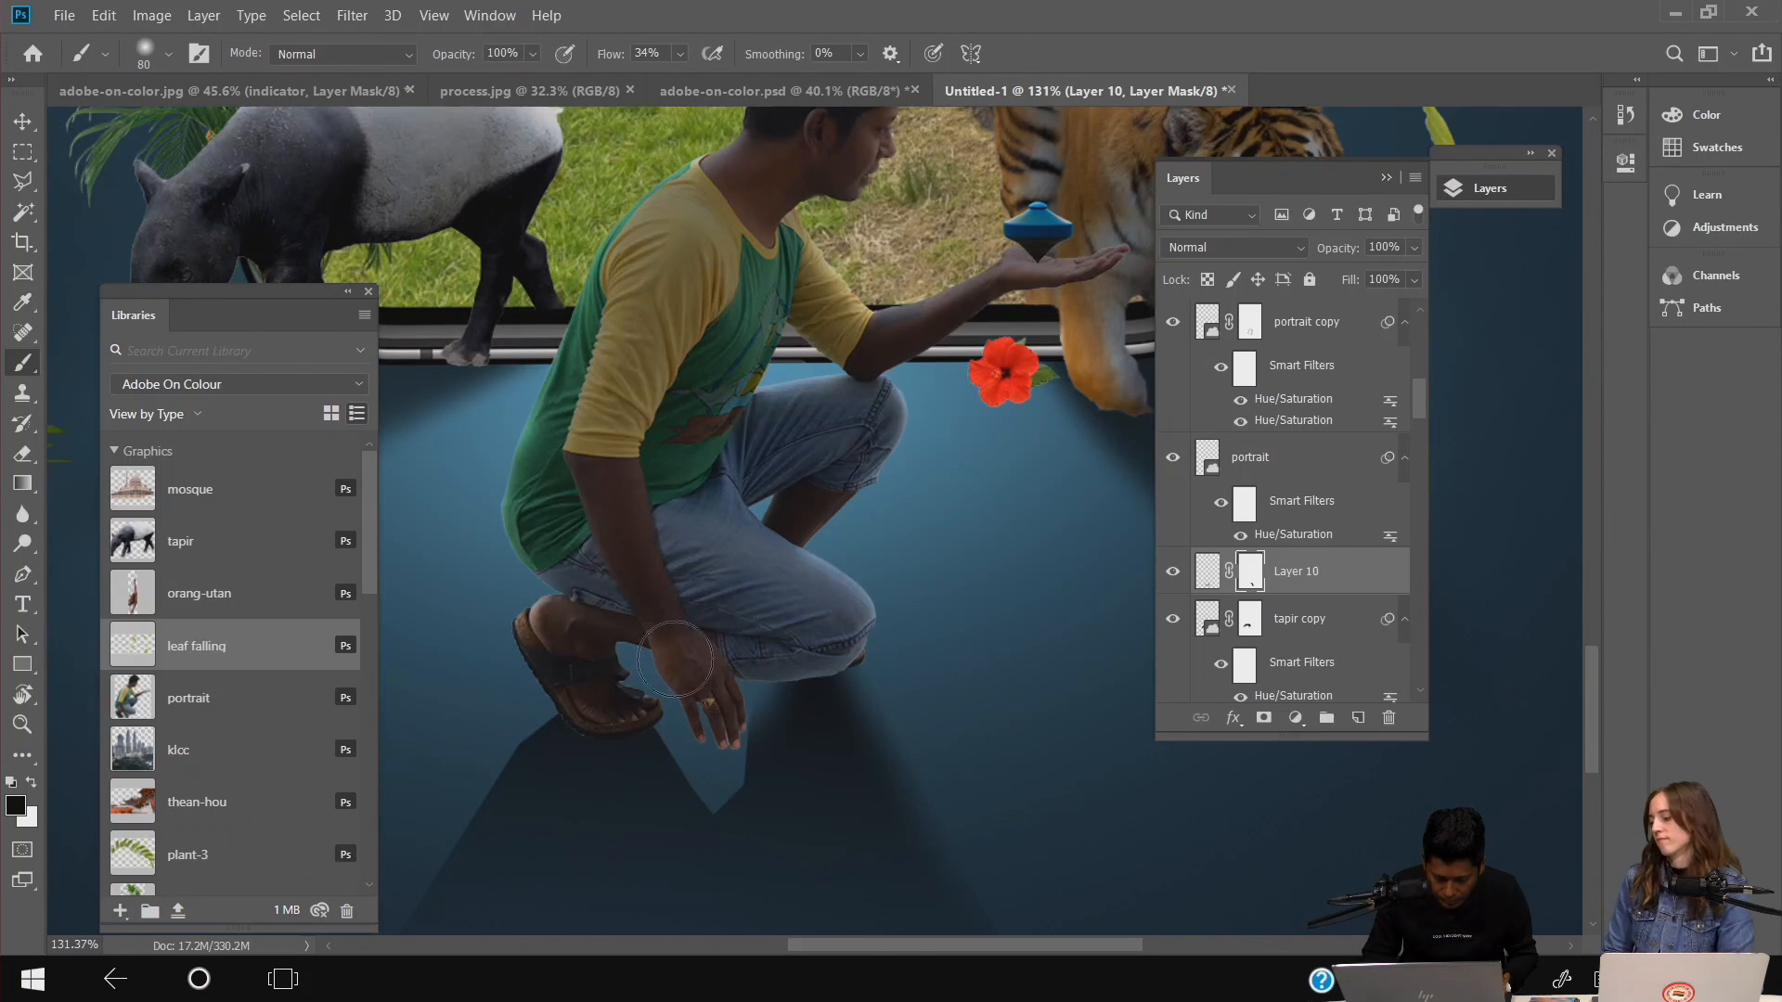
scroll(771, 519, down, 3)
scroll(770, 520, left, 3)
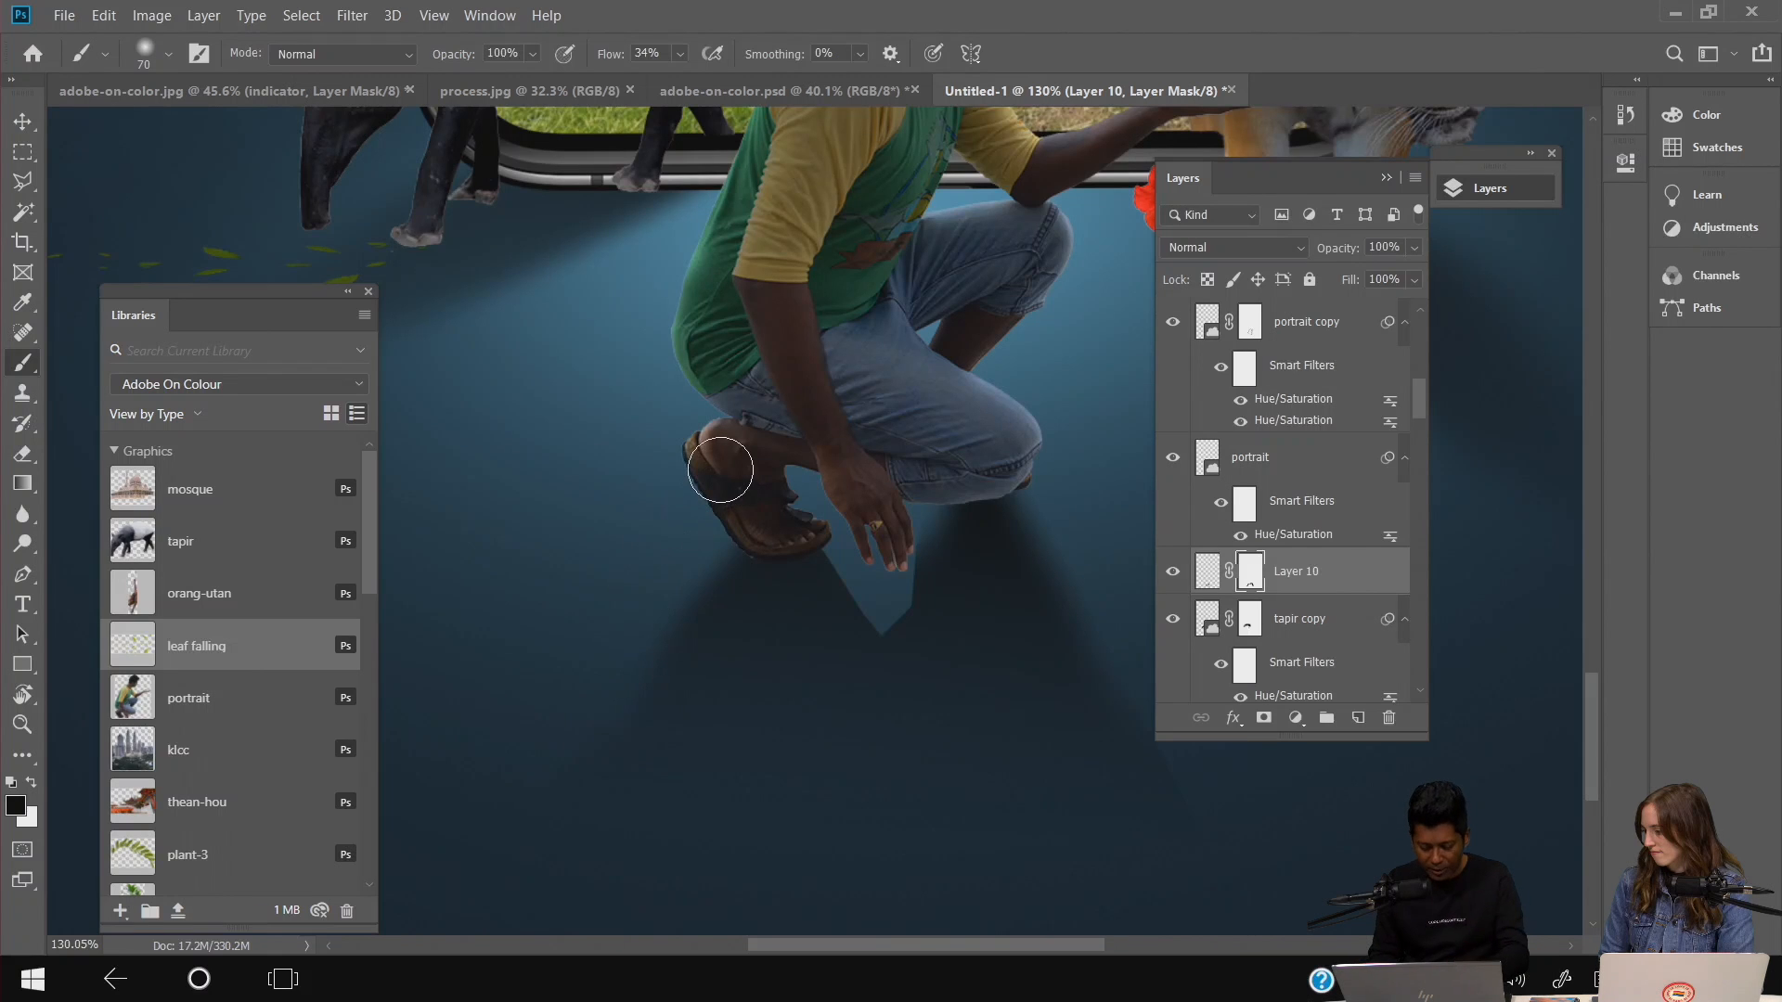
key(bracketleft)
key(bracketleft)
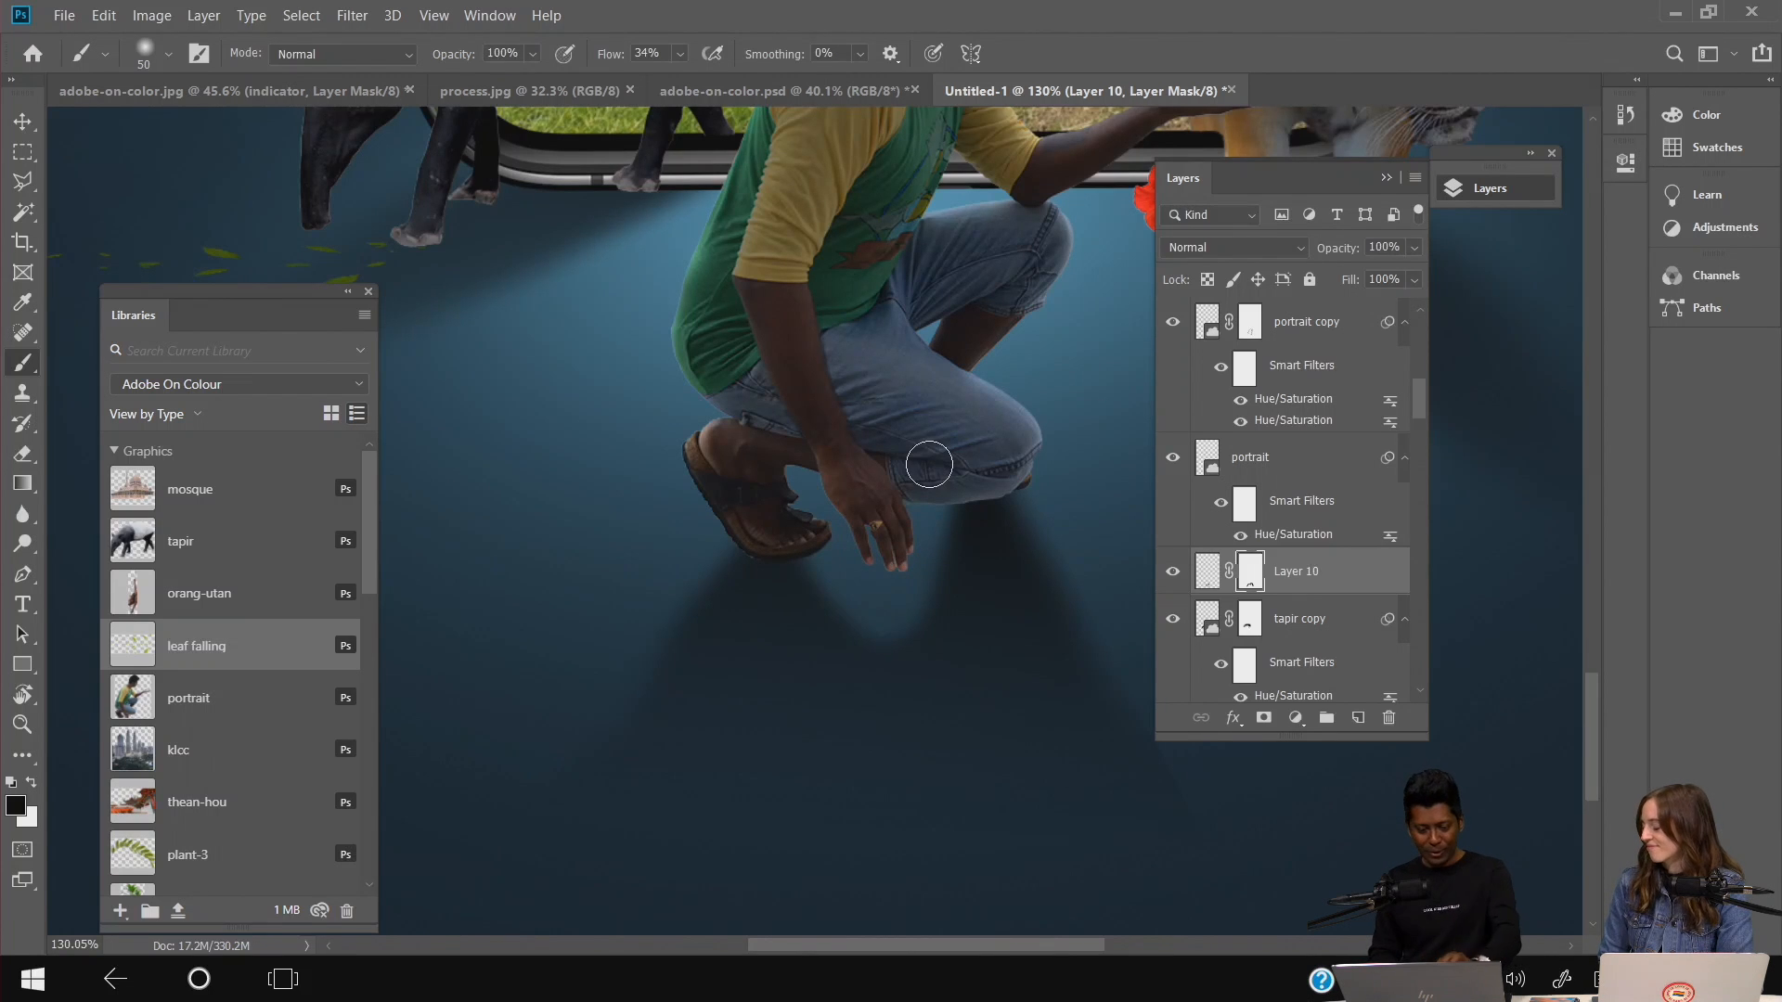
- Enlarge the brush to 90 px and paint on Layer 10's mask to fade the shadow's outer edge on the knee side
scroll(929, 464, up, 2)
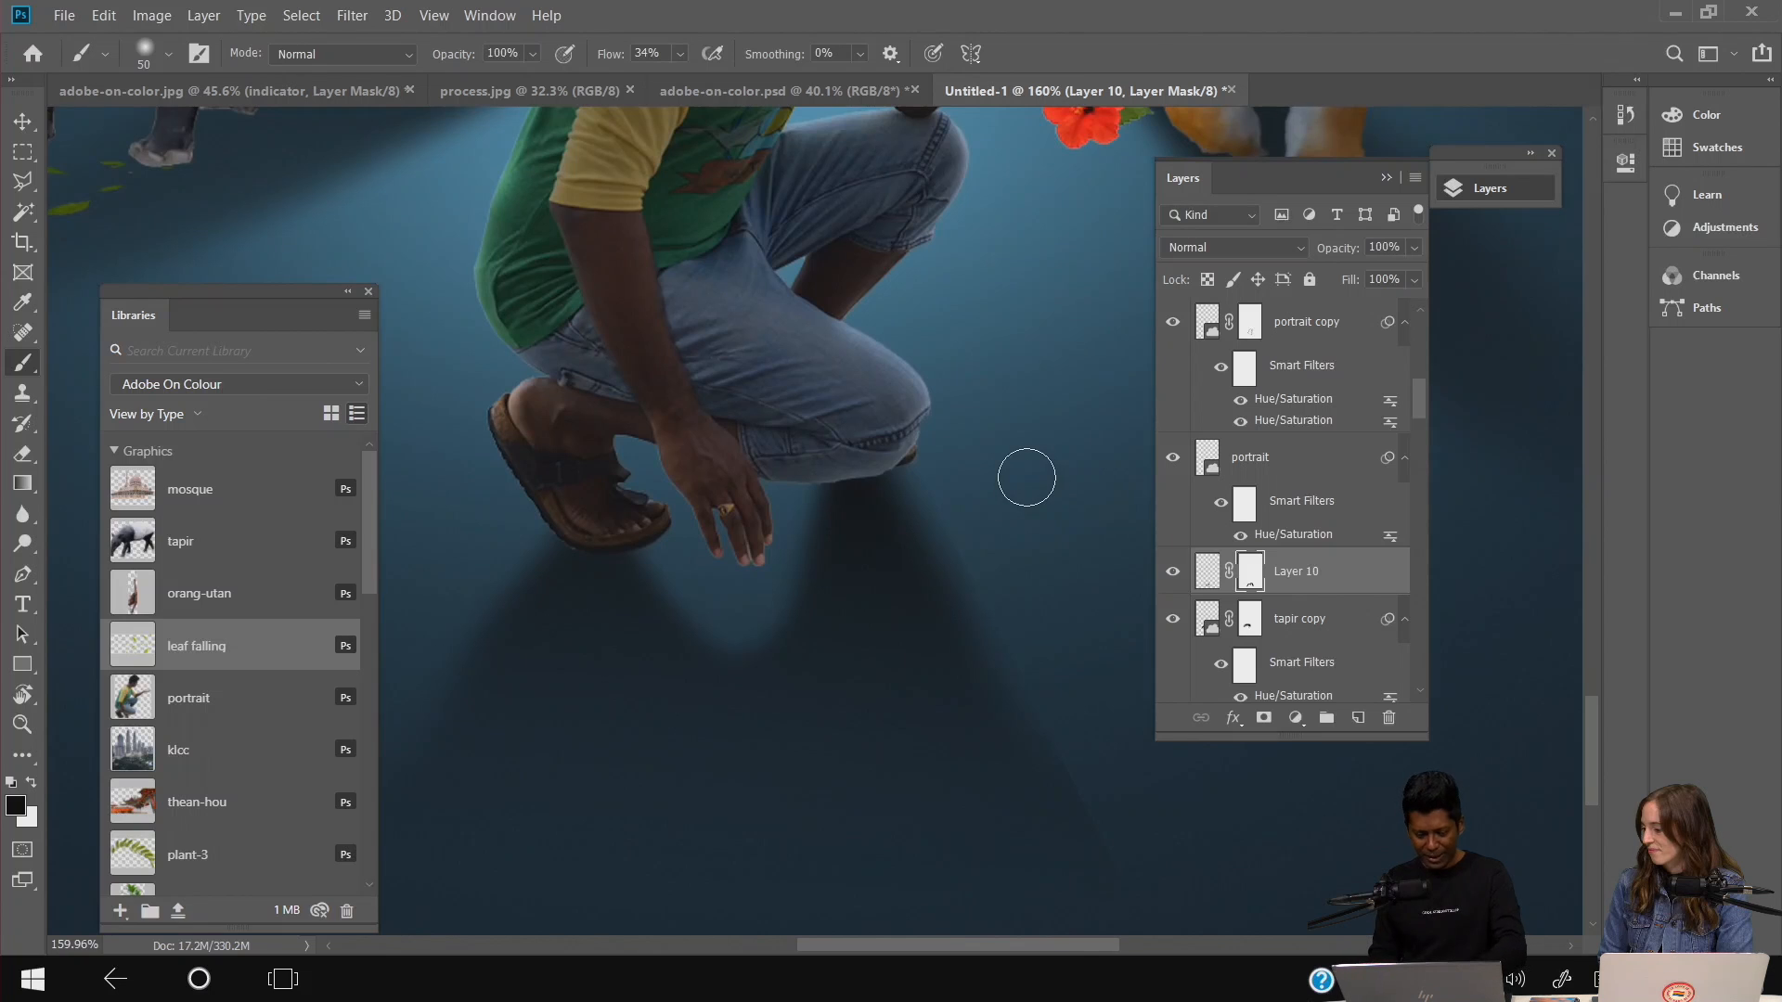
key(bracketright)
key(bracketright)
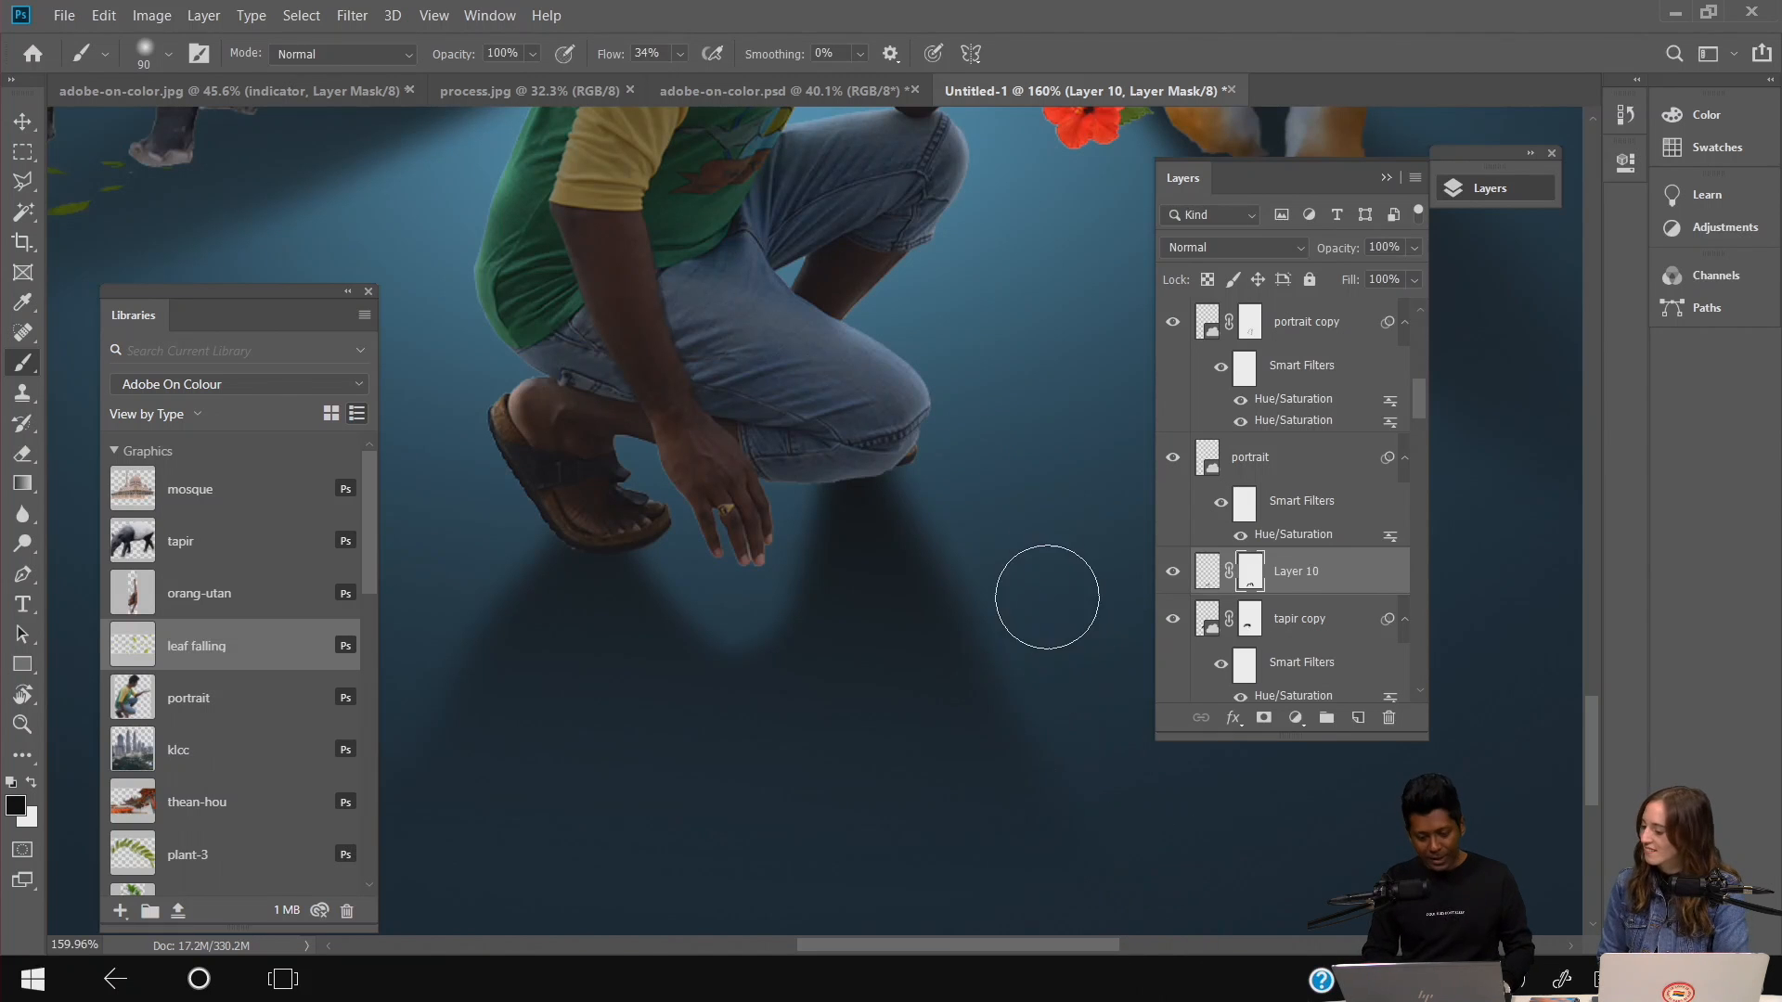
scroll(956, 439, down, 4)
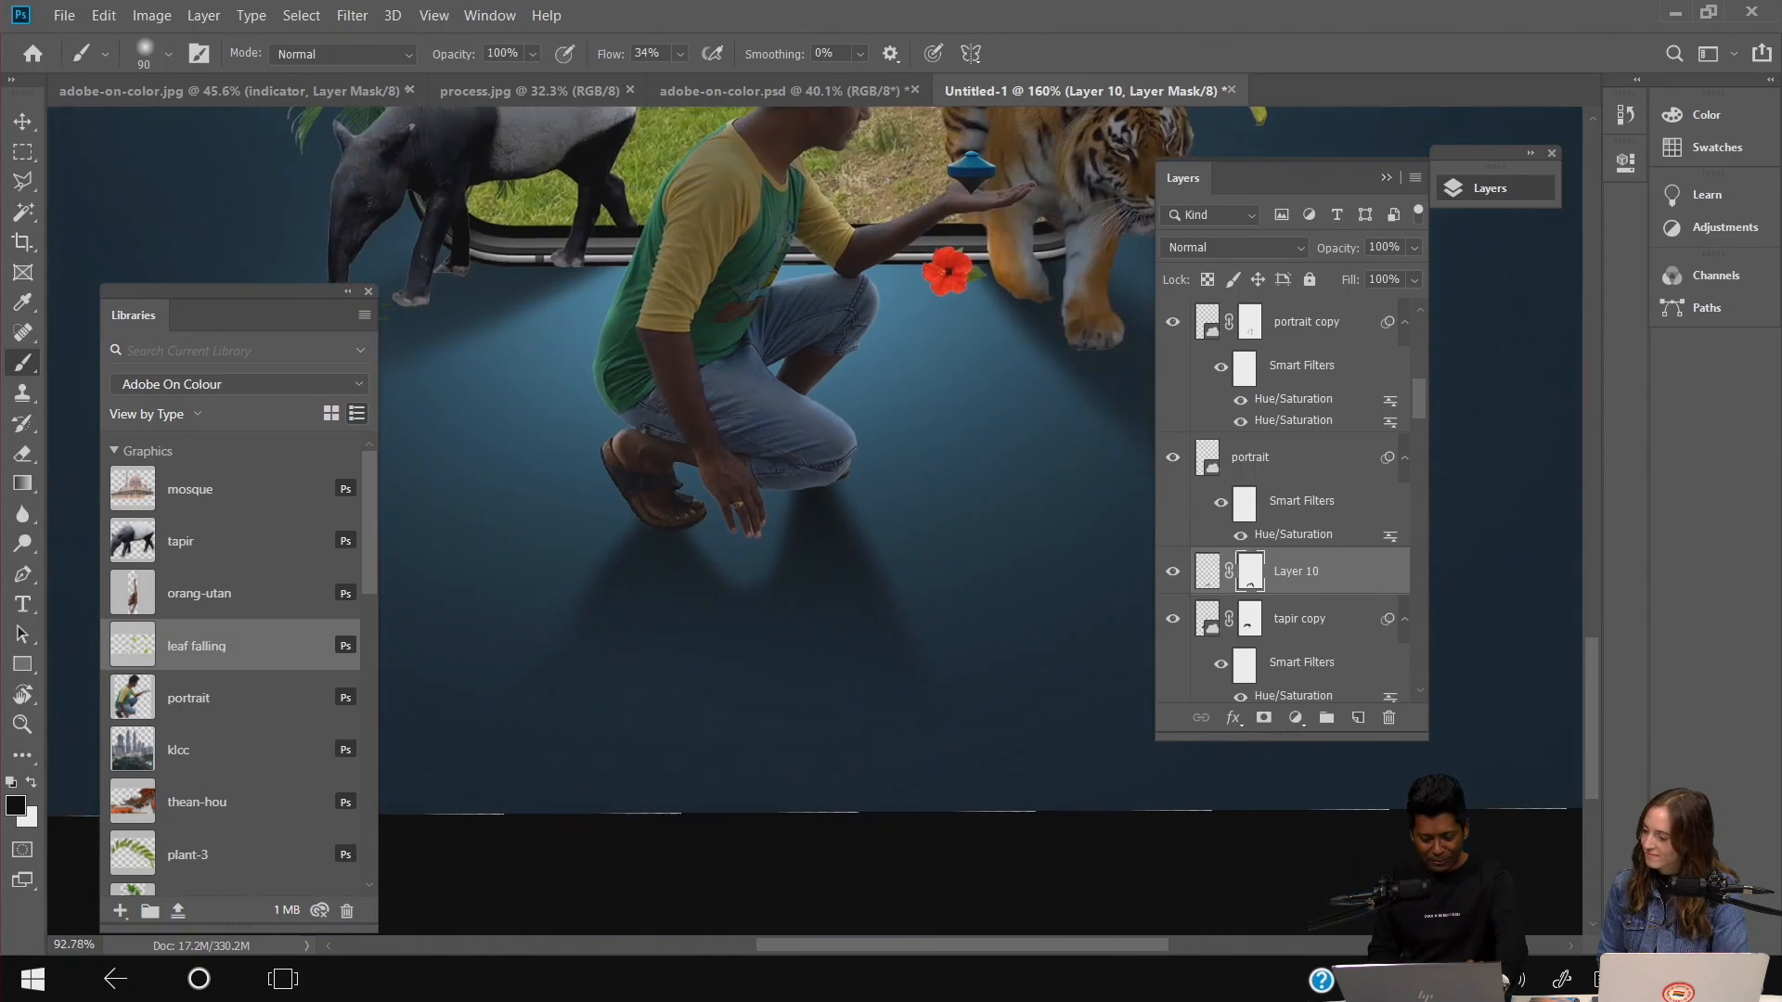
scroll(956, 440, up, 3)
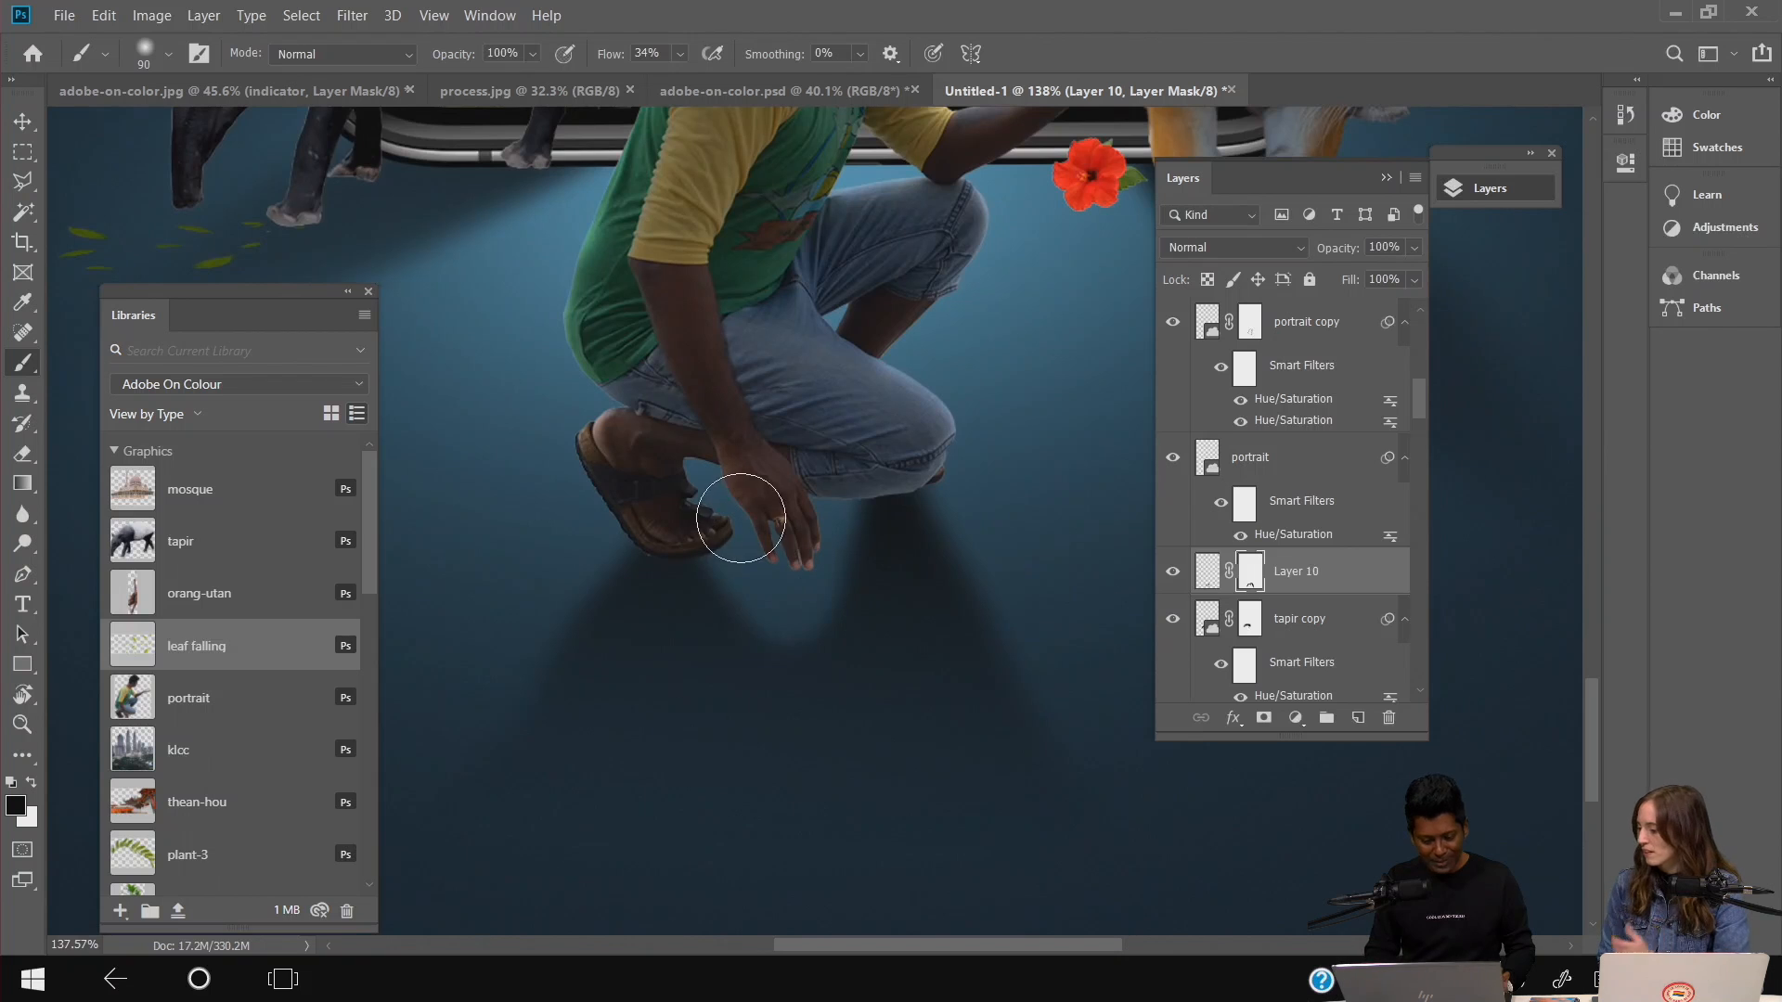